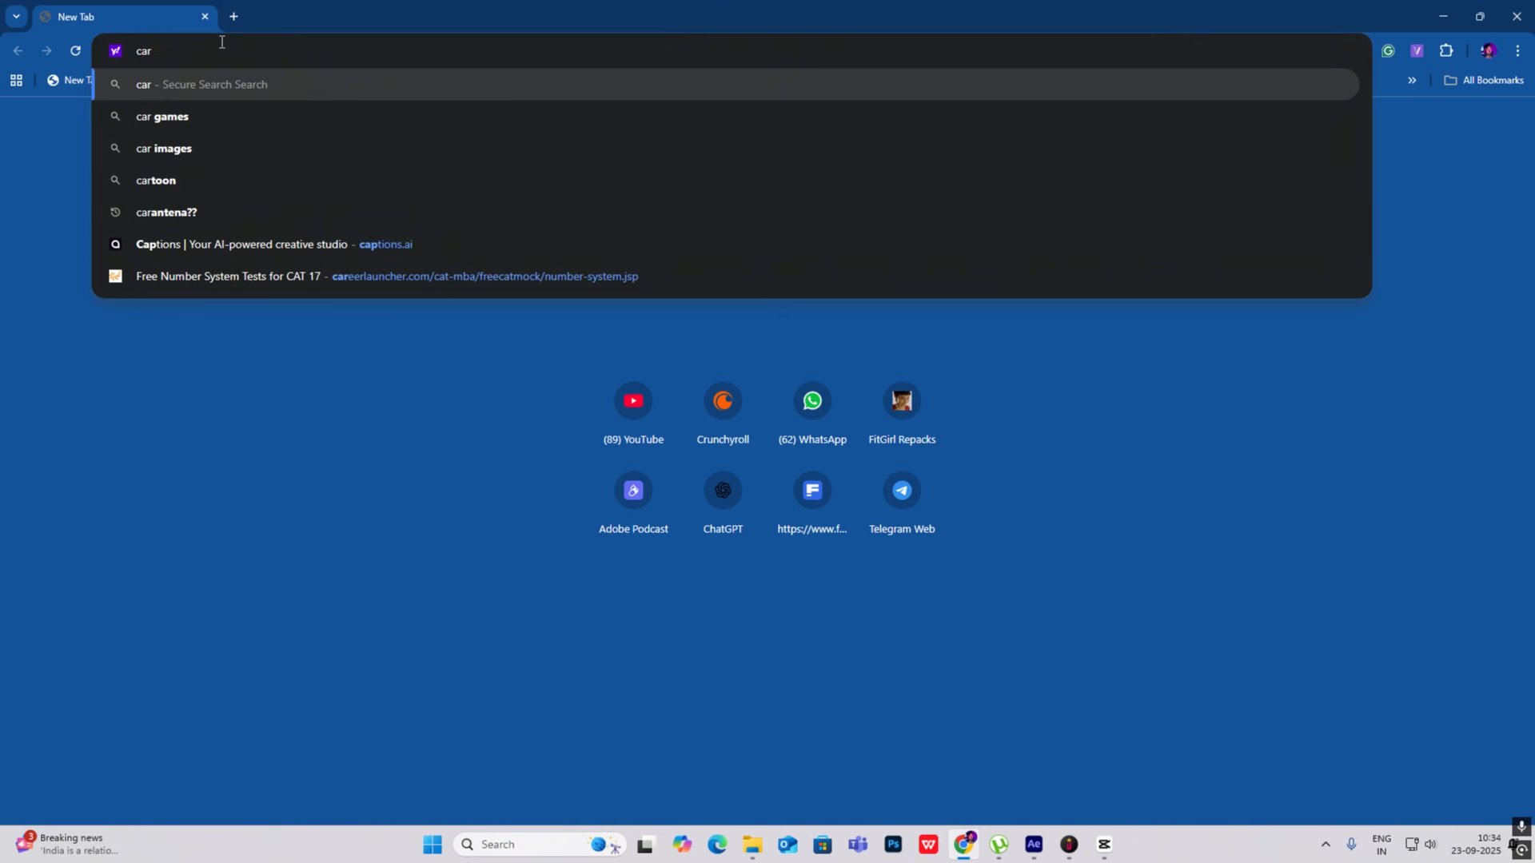
- Search the web for "car 3d model" and open Sketchfab's Cars & Vehicles 3D models page
{"action": "type", "text": "3d"}
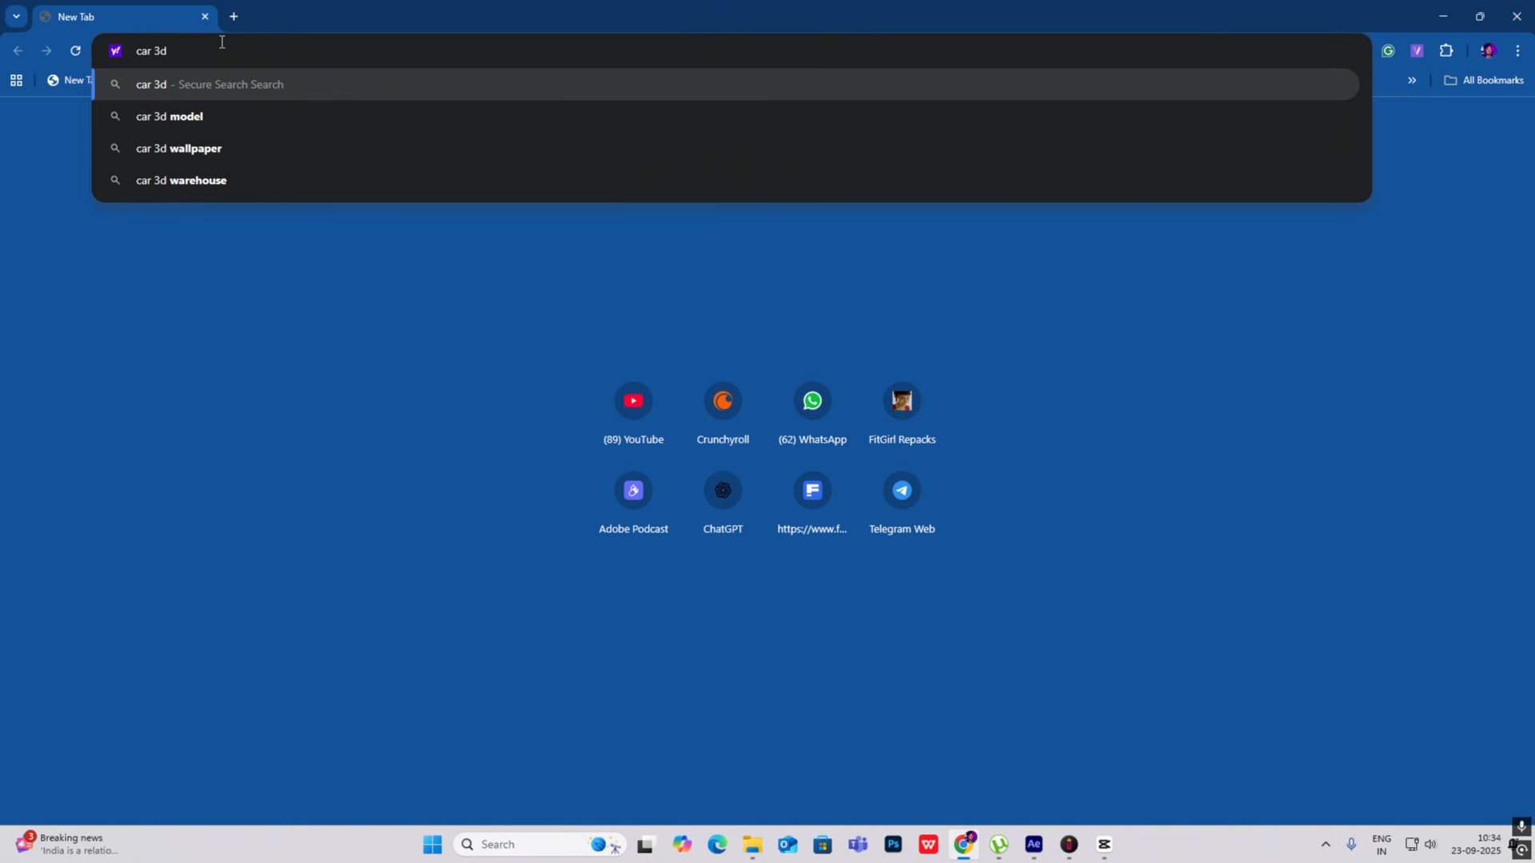
{"action": "type", "text": " model"}
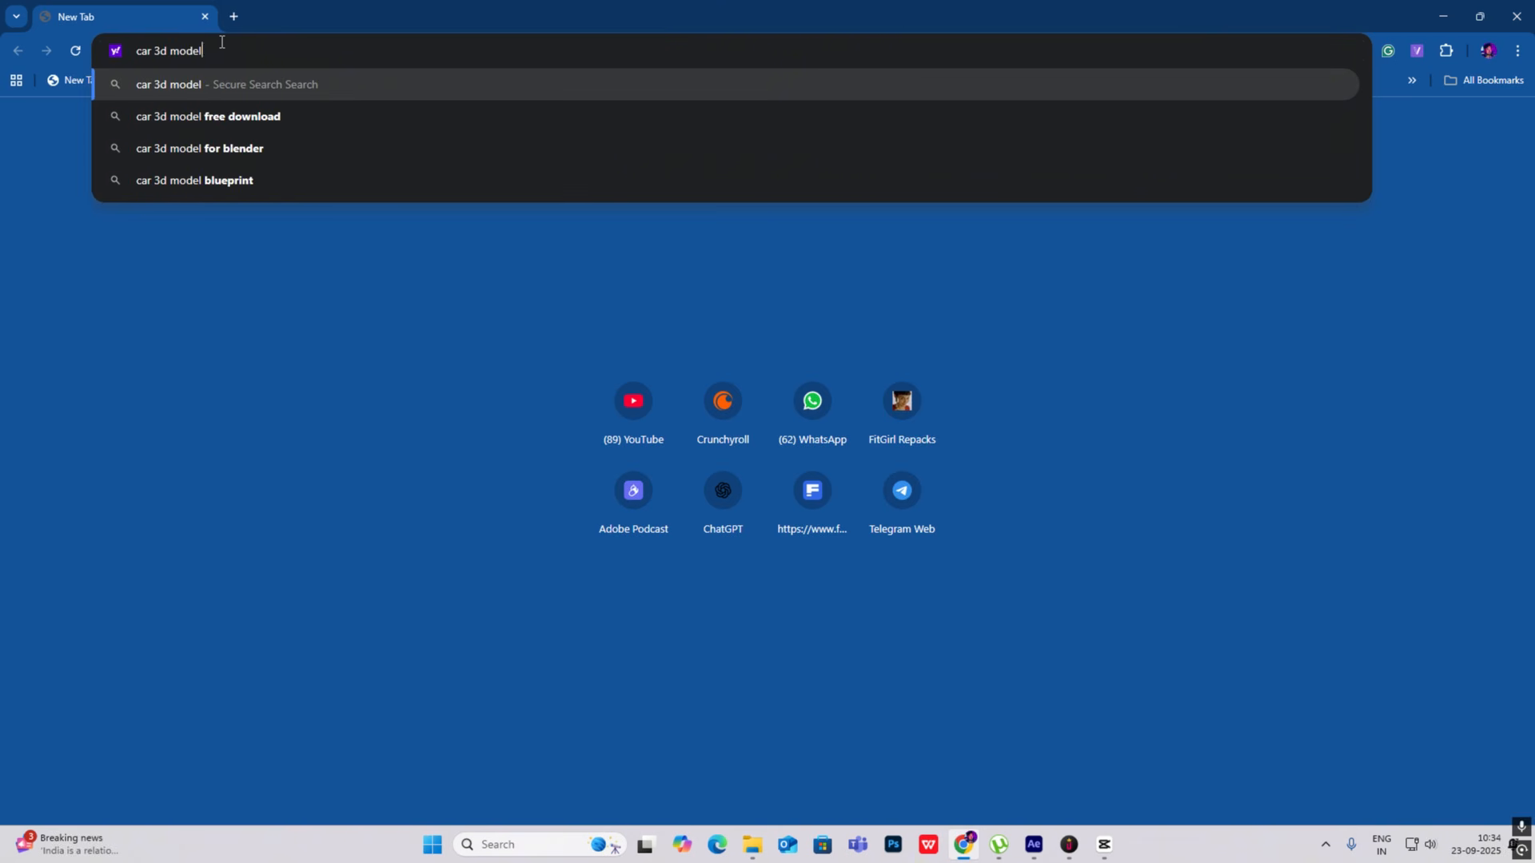
{"action": "key", "text": "Return"}
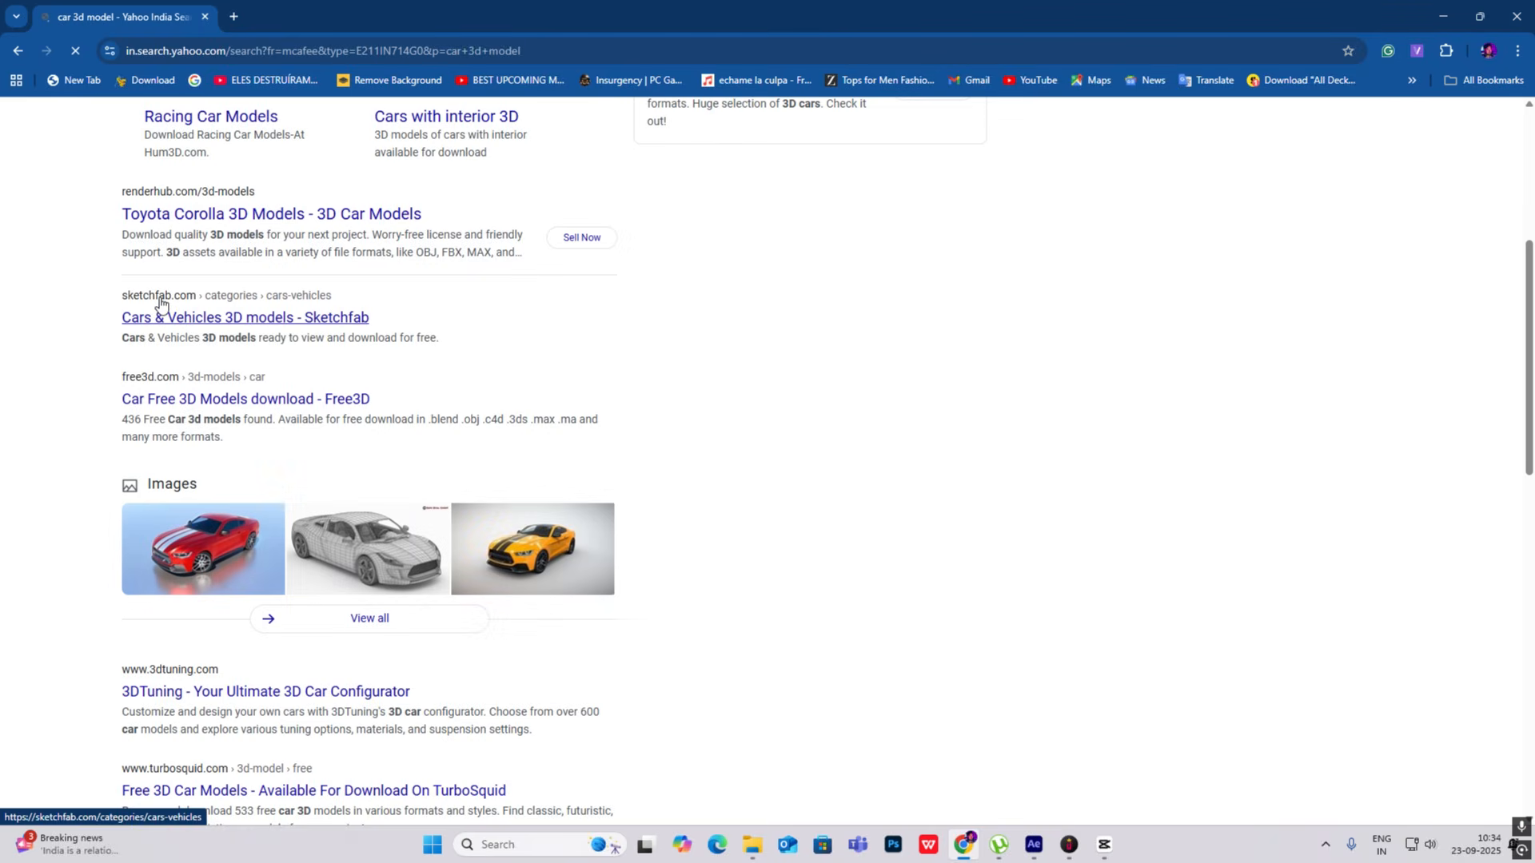
{"action": "left_click", "coordinate": [170, 300]}
{"action": "left_click", "coordinate": [185, 319]}
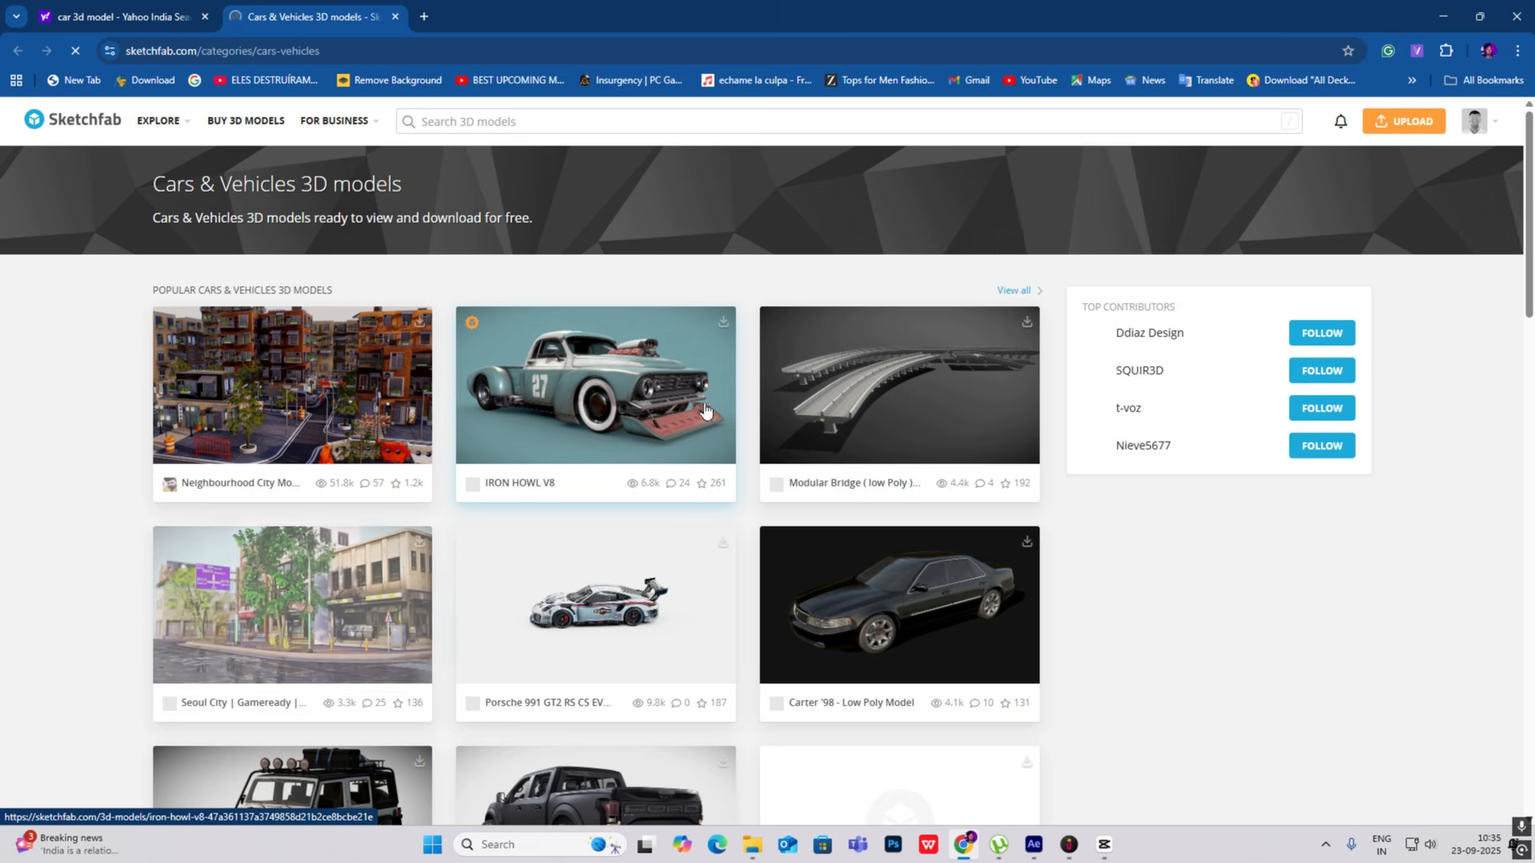
- Browse the popular car models and open the Porsche 991 GT2 RS CS EVO
{"action": "scroll", "coordinate": [739, 439], "scroll_direction": "down", "scroll_amount": 2}
{"action": "scroll", "coordinate": [793, 445], "scroll_direction": "down", "scroll_amount": 2}
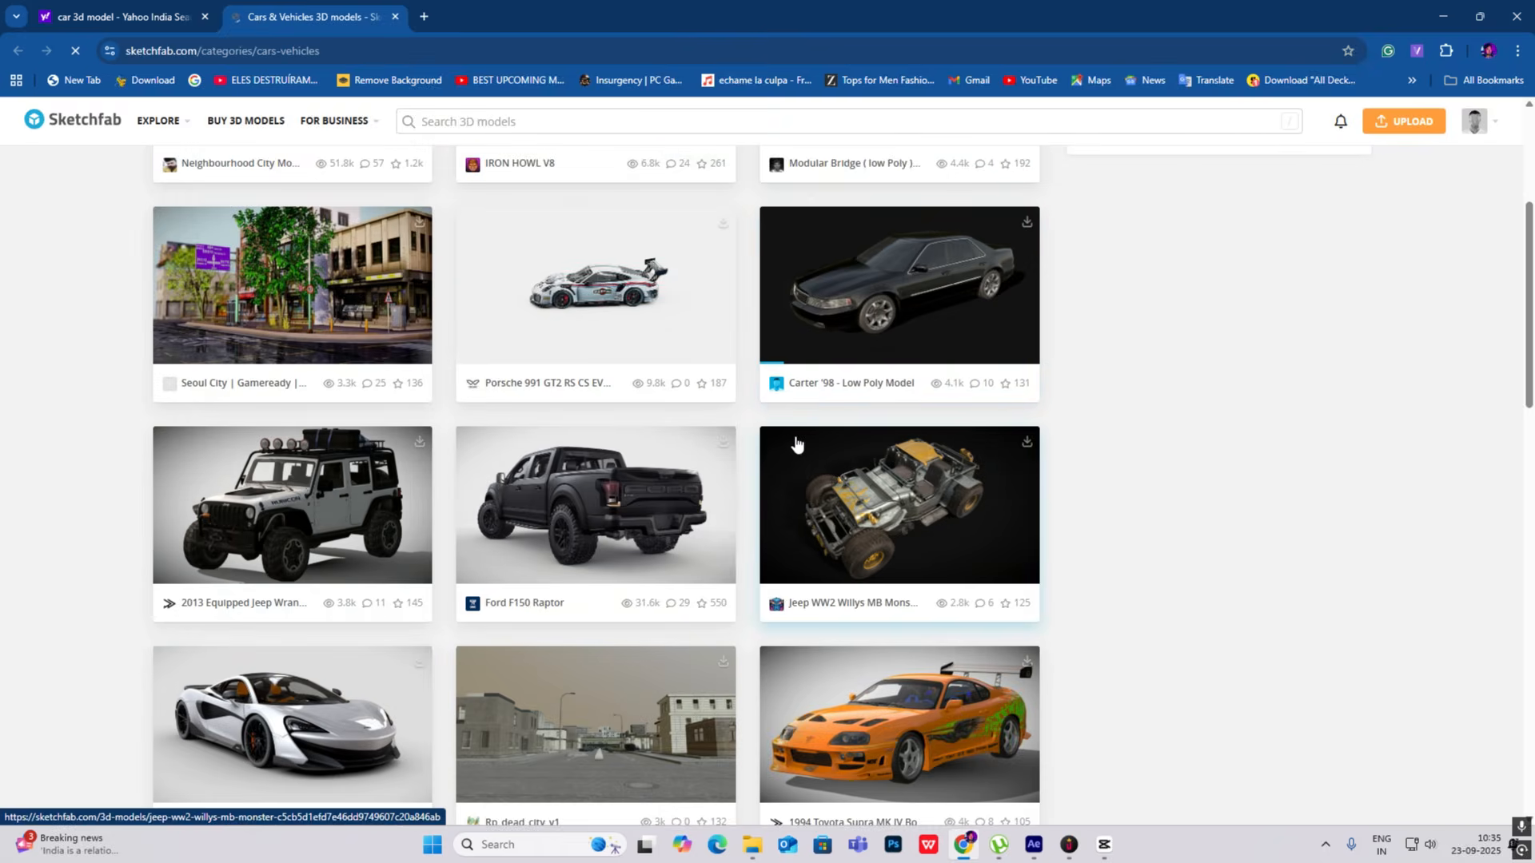
{"action": "scroll", "coordinate": [796, 441], "scroll_direction": "up", "scroll_amount": 3}
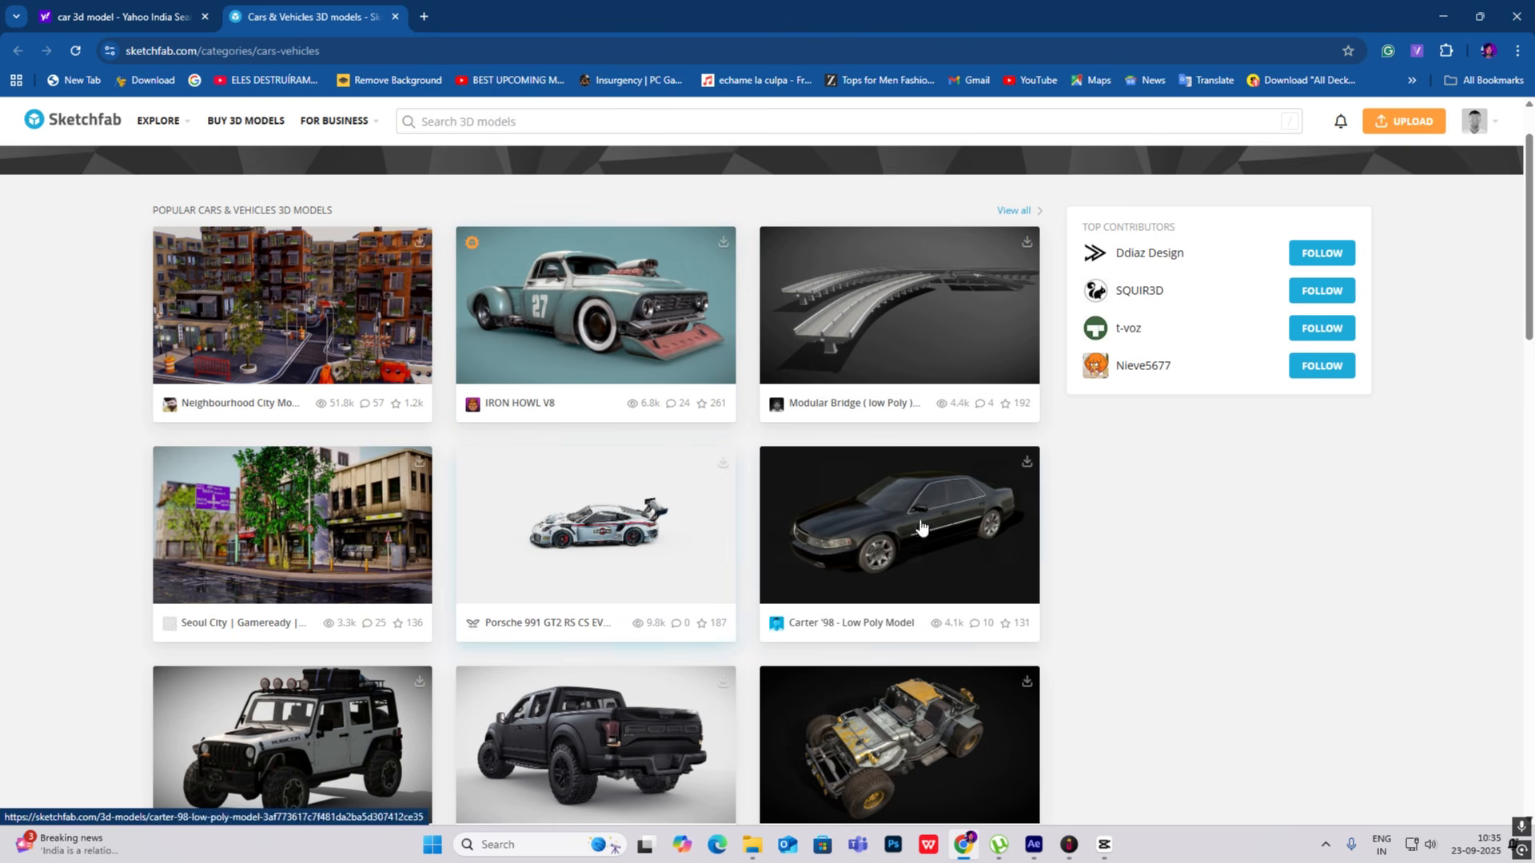
{"action": "left_click", "coordinate": [612, 511]}
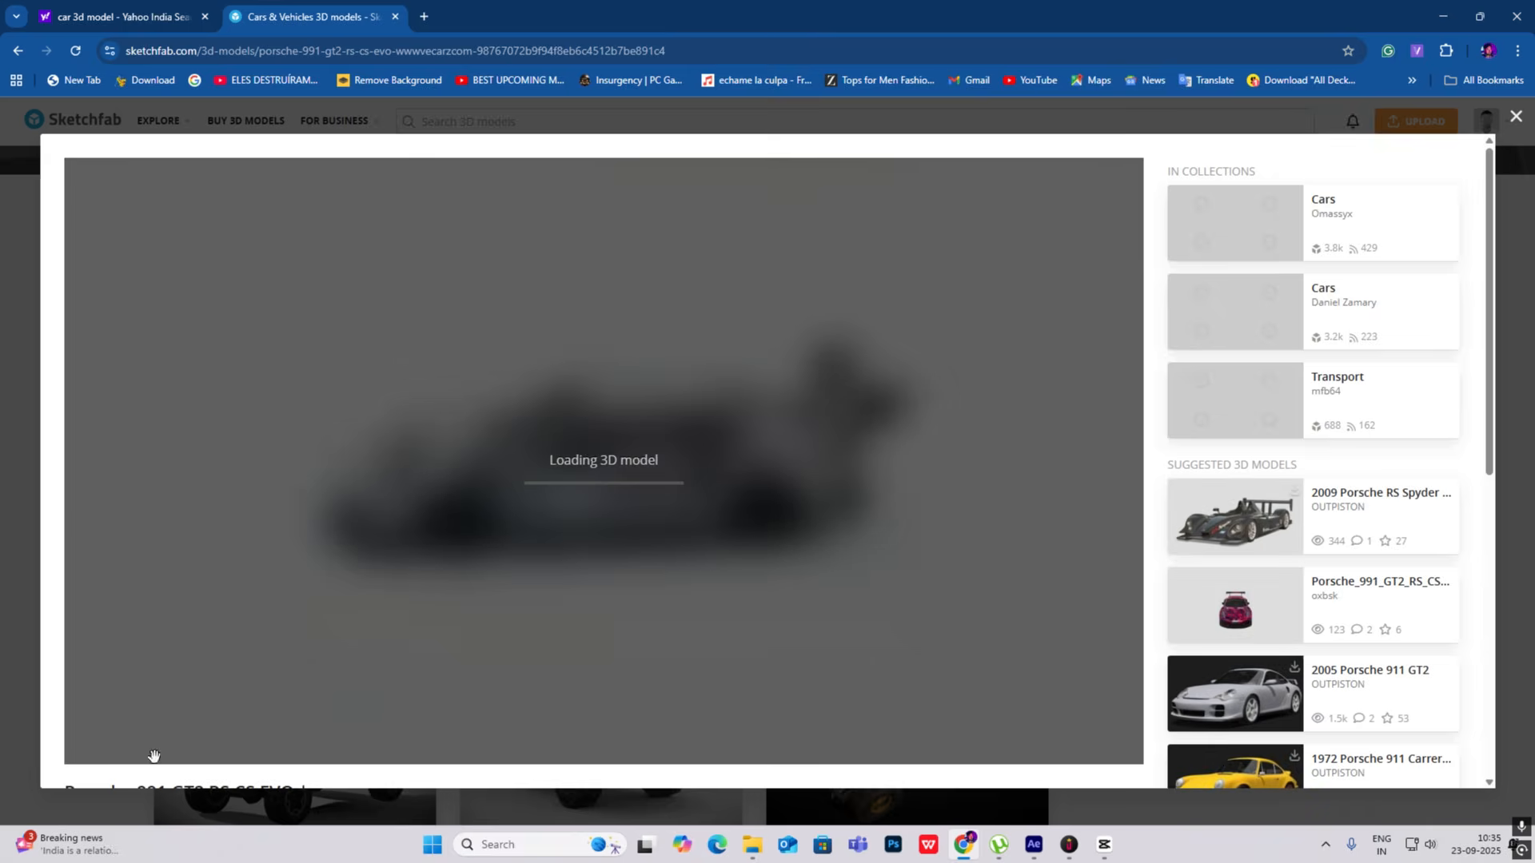
- Inspect the Porsche model's preview and its available download formats, including GLB
{"action": "scroll", "coordinate": [161, 769], "scroll_direction": "down", "scroll_amount": 4}
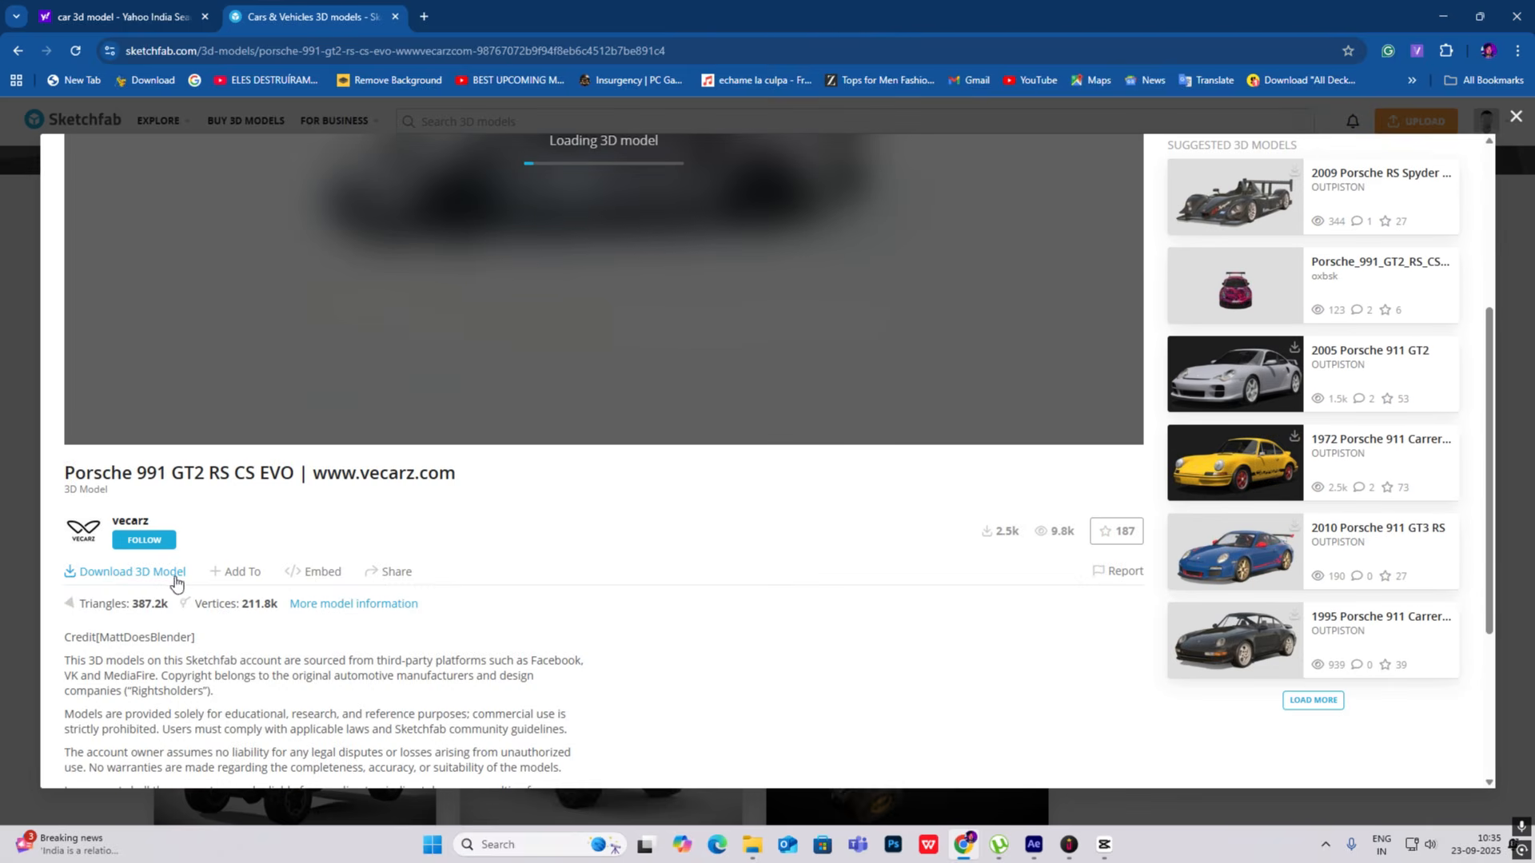
{"action": "scroll", "coordinate": [595, 562], "scroll_direction": "up", "scroll_amount": 3}
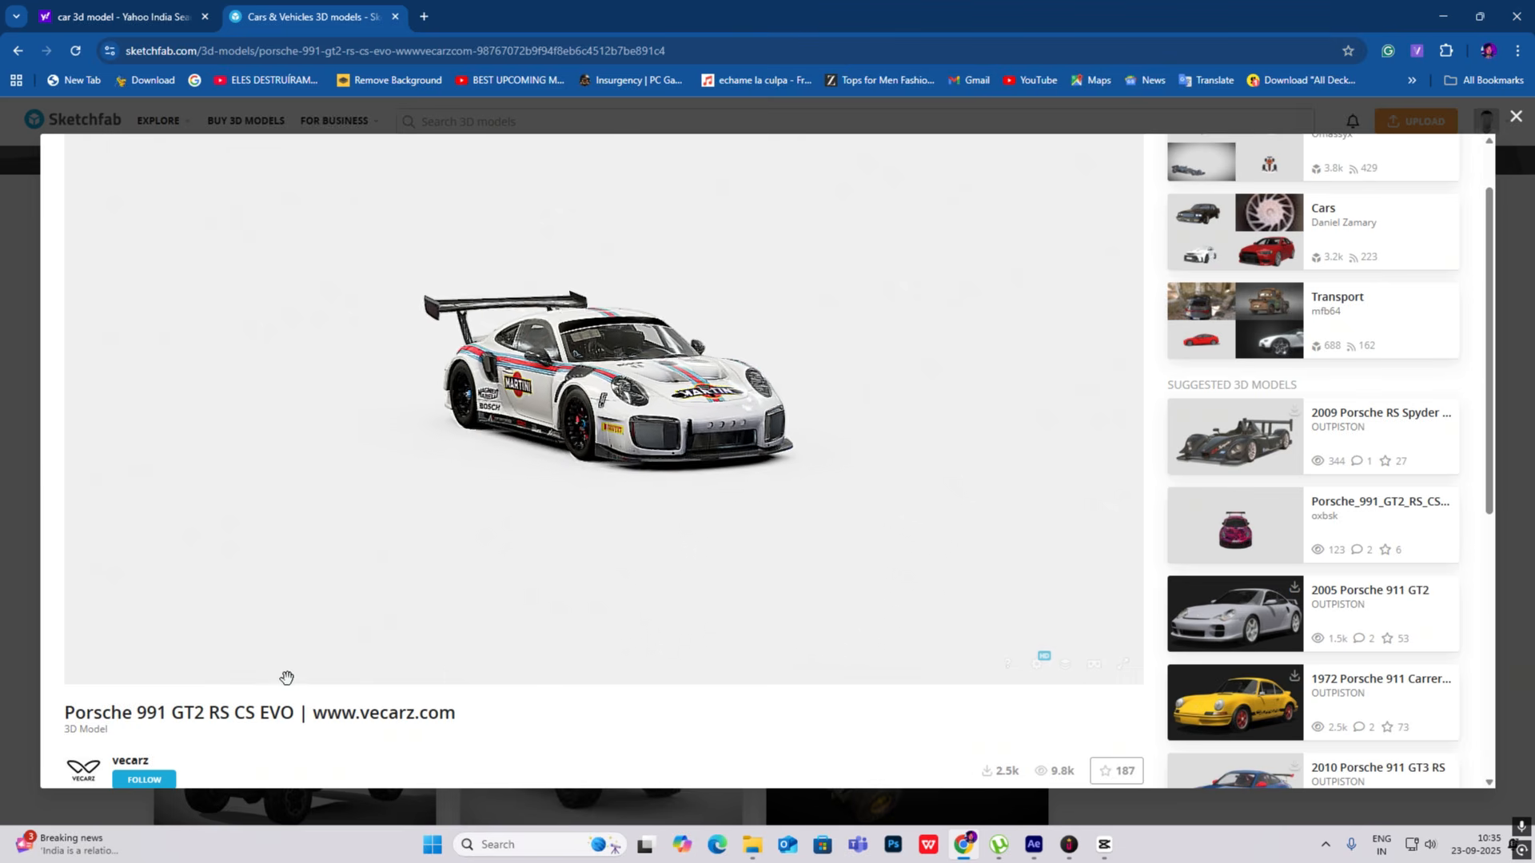
{"action": "scroll", "coordinate": [205, 732], "scroll_direction": "down", "scroll_amount": 3}
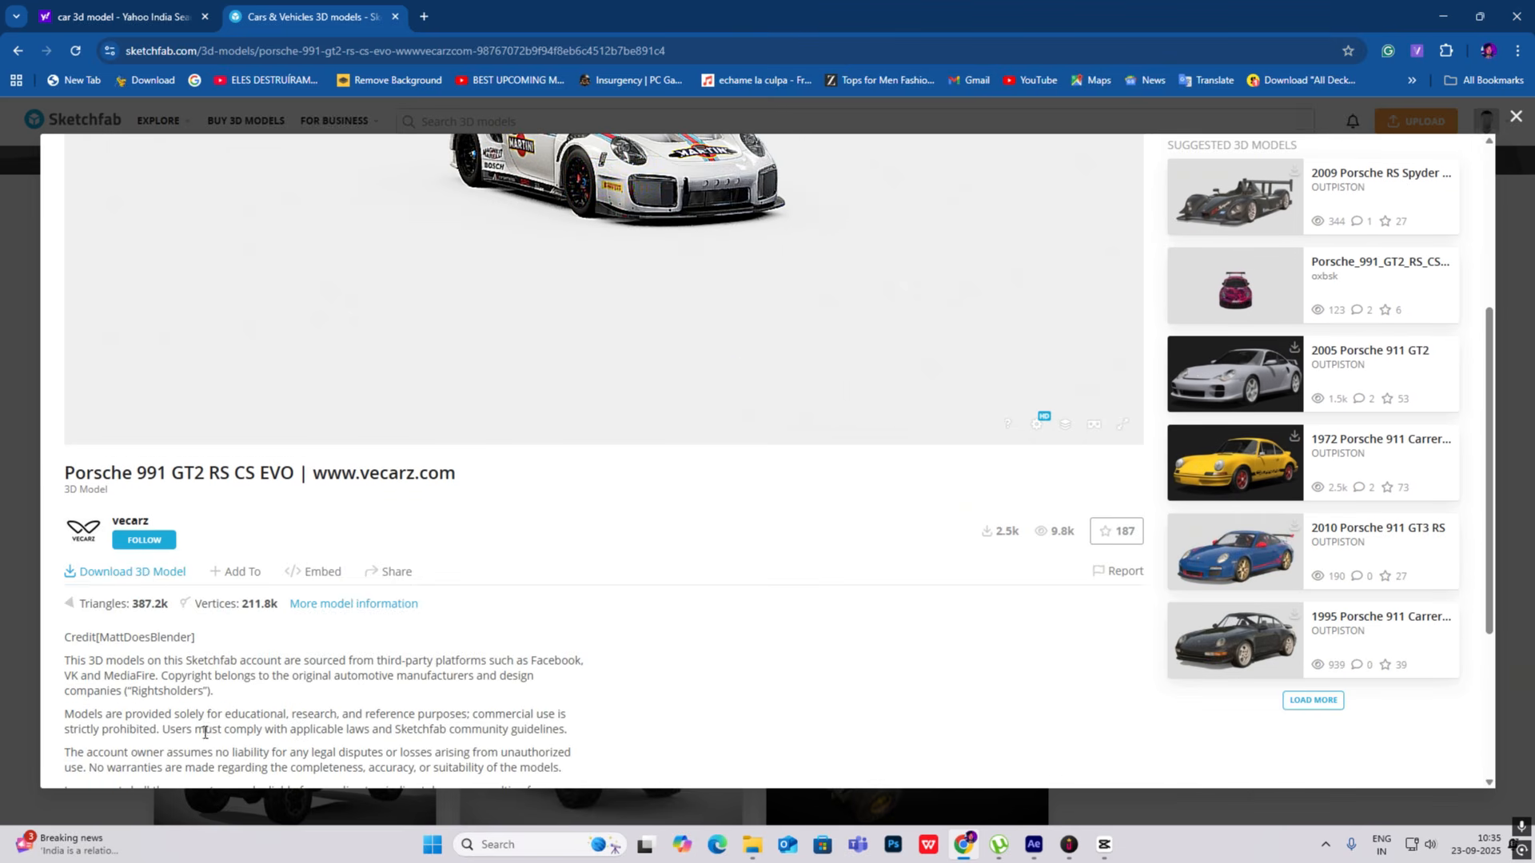
{"action": "left_click", "coordinate": [145, 573]}
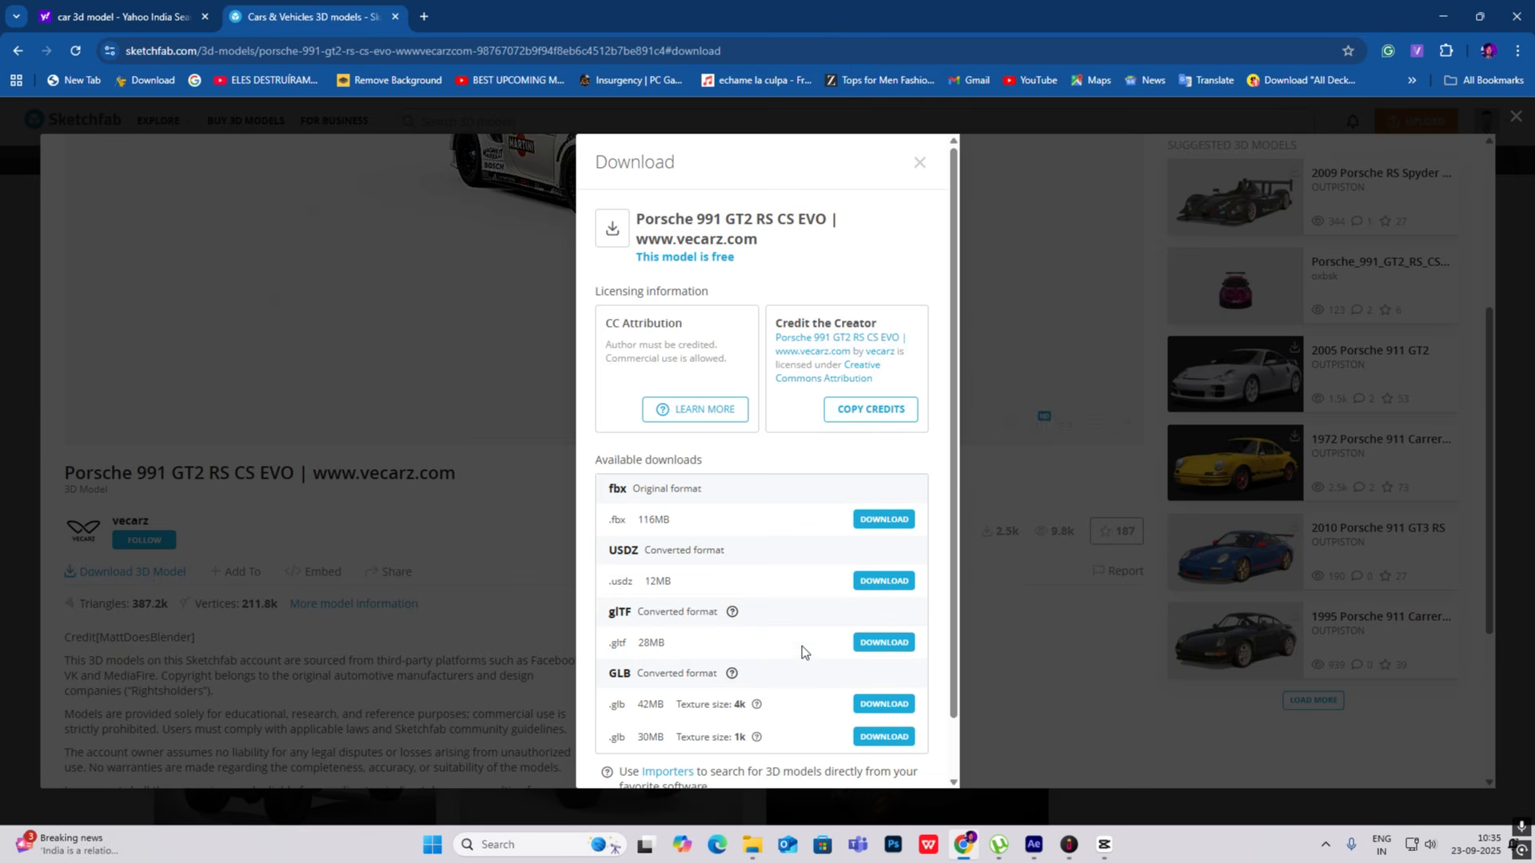
{"action": "scroll", "coordinate": [803, 645], "scroll_direction": "down", "scroll_amount": 1}
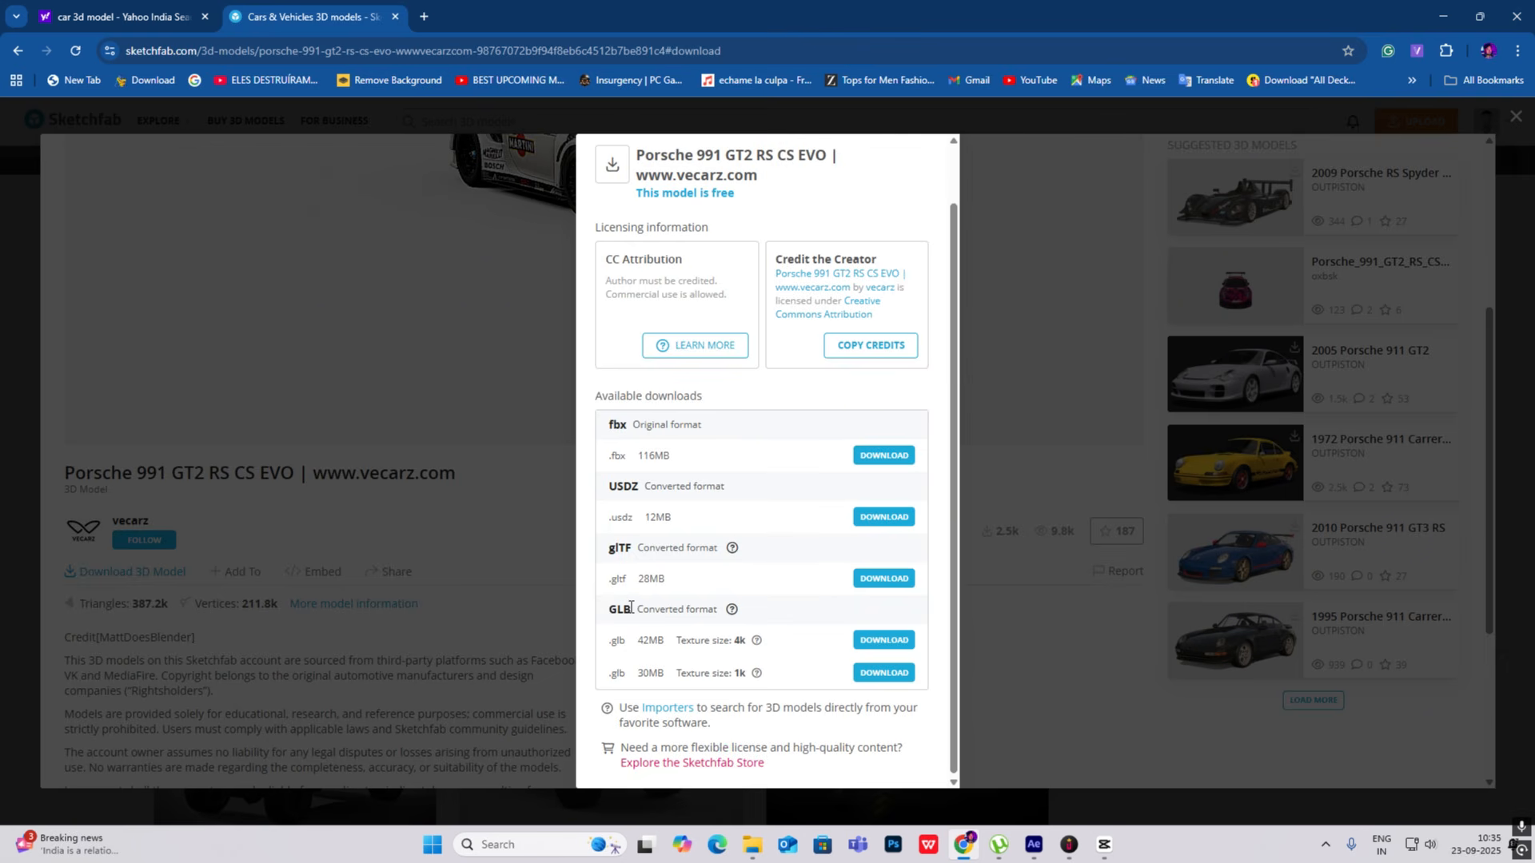
{"action": "left_click_drag", "start_coordinate": [631, 608], "coordinate": [599, 614]}
- Switch to After Effects and place the tesla_2018_model_3.glb model in Comp 3 above White Solid 1
{"action": "left_click", "coordinate": [1039, 852]}
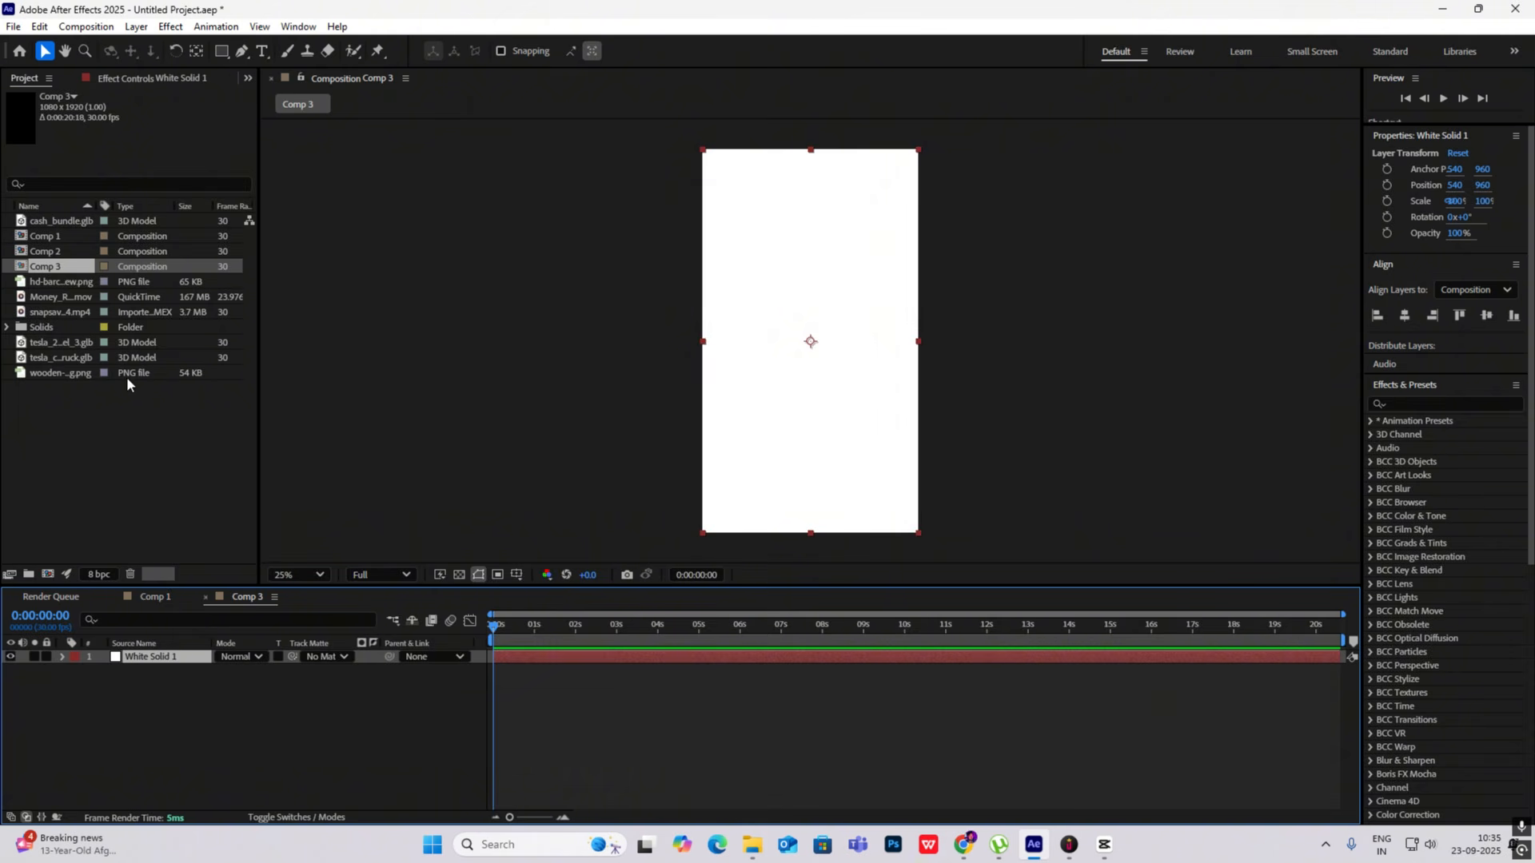
{"action": "left_click", "coordinate": [37, 344]}
{"action": "left_click_drag", "start_coordinate": [36, 344], "coordinate": [144, 688]}
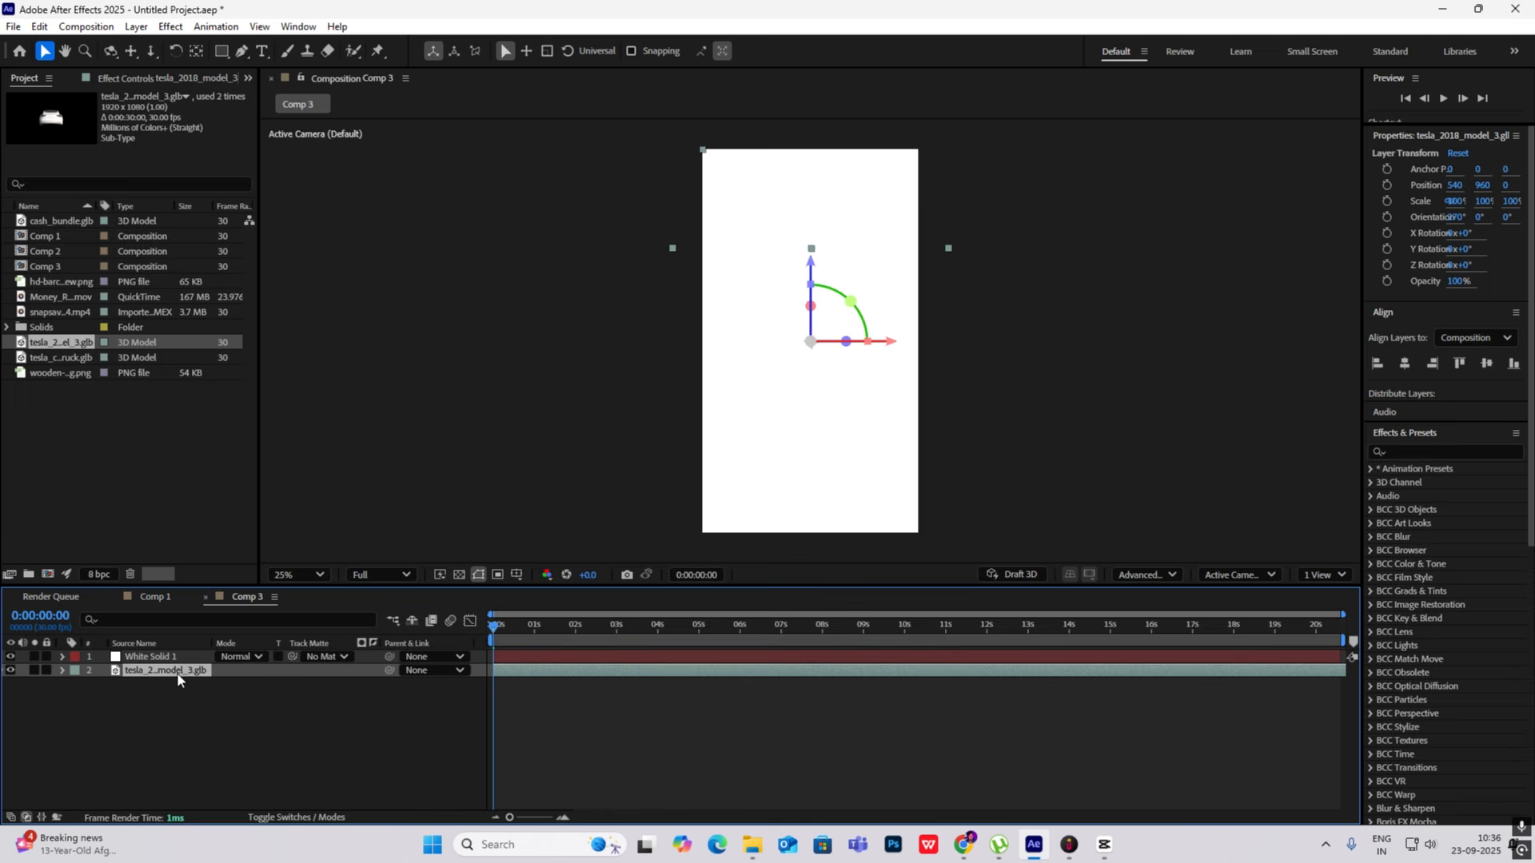
{"action": "left_click_drag", "start_coordinate": [176, 673], "coordinate": [178, 649]}
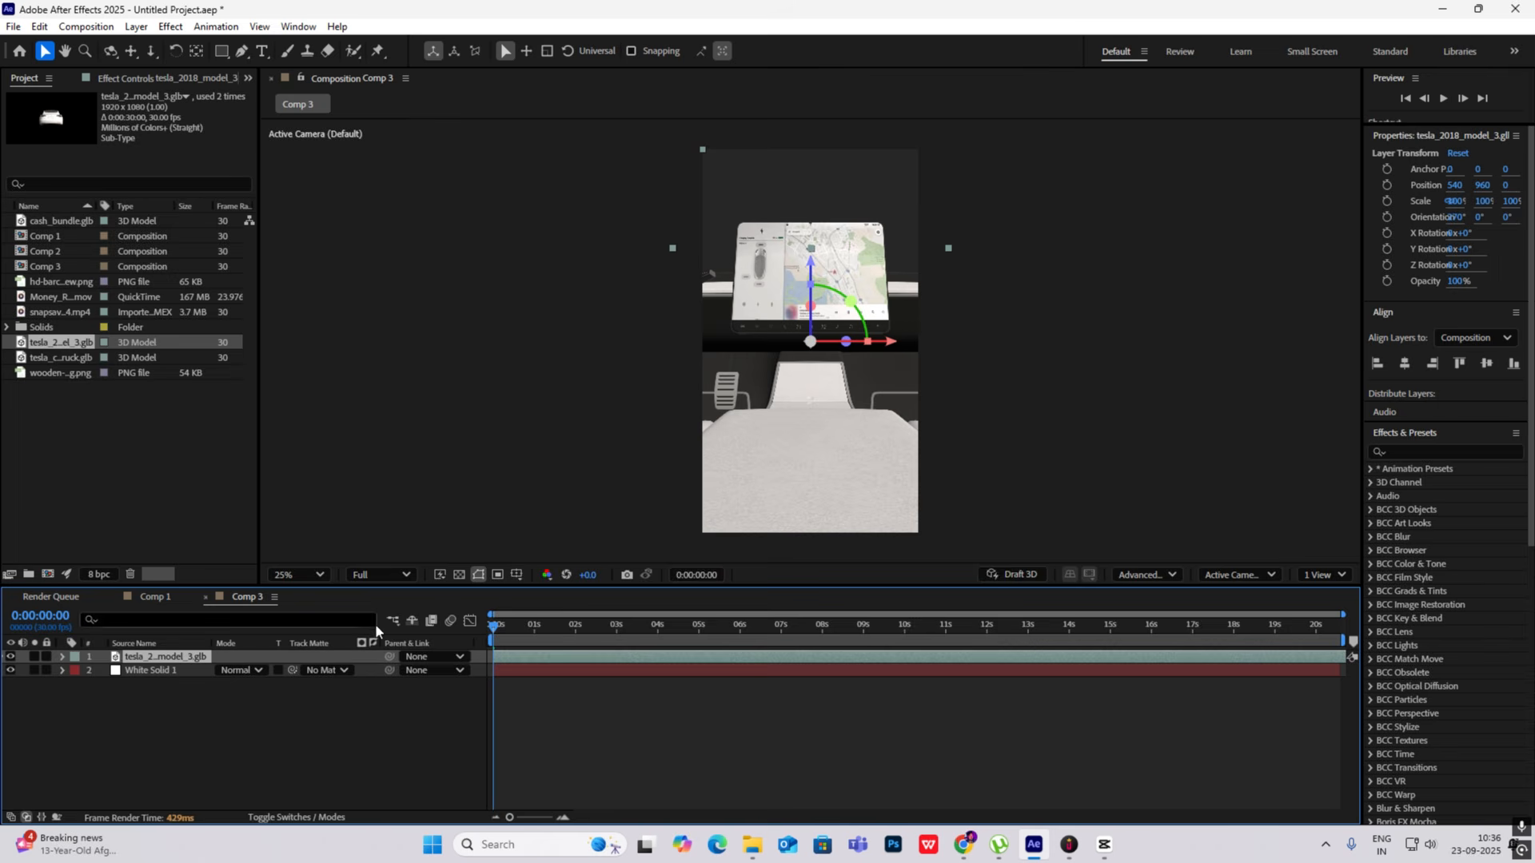
- Check that Comp 3 uses the Advanced 3D renderer and set the Tesla model layer's scale to 1%
{"action": "left_click", "coordinate": [1165, 575]}
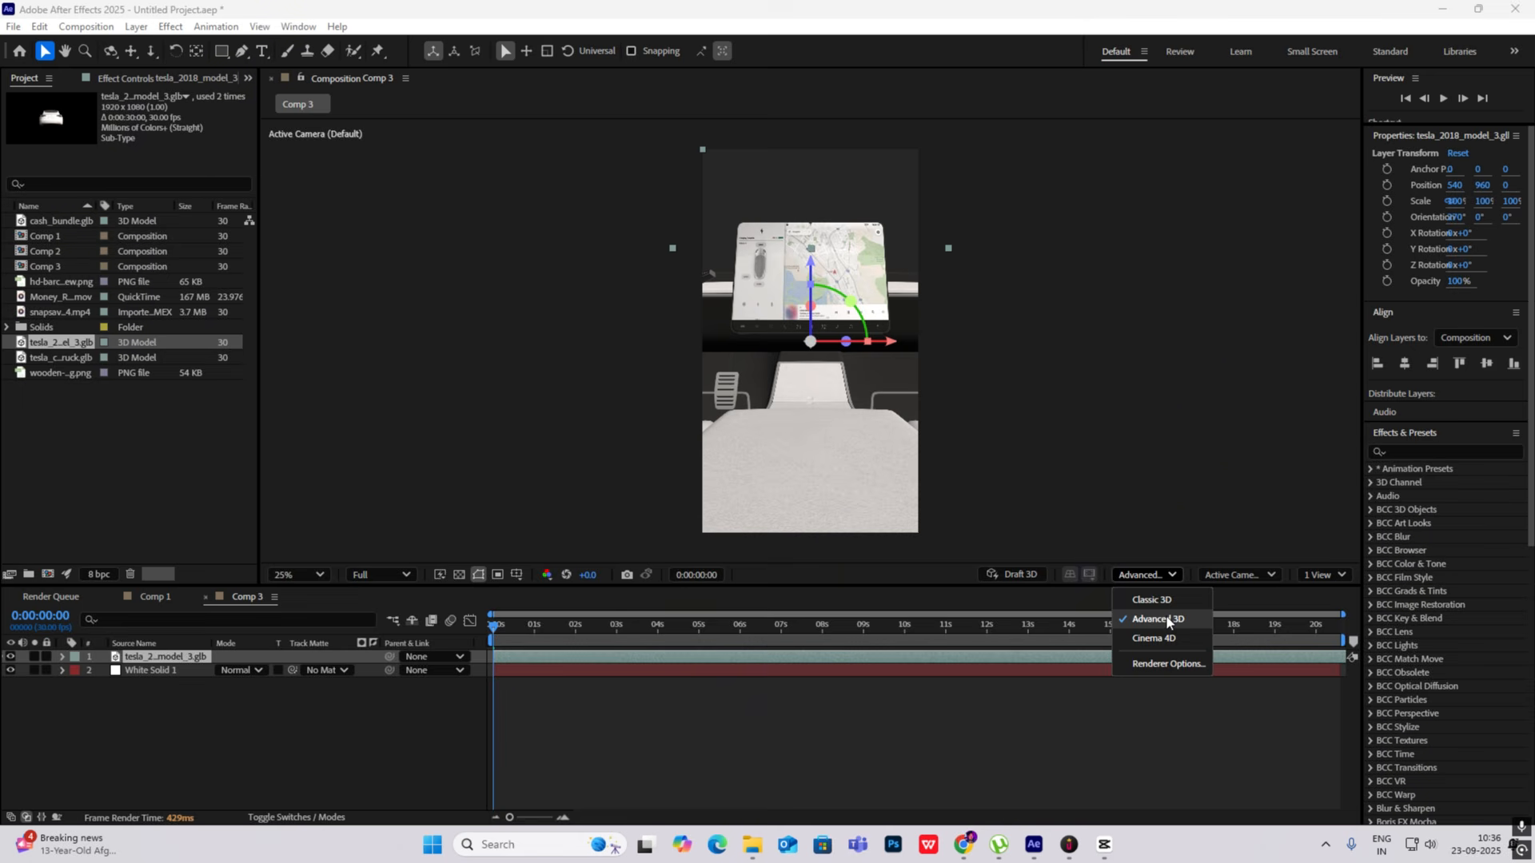
{"action": "left_click", "coordinate": [423, 717]}
{"action": "left_click", "coordinate": [245, 657]}
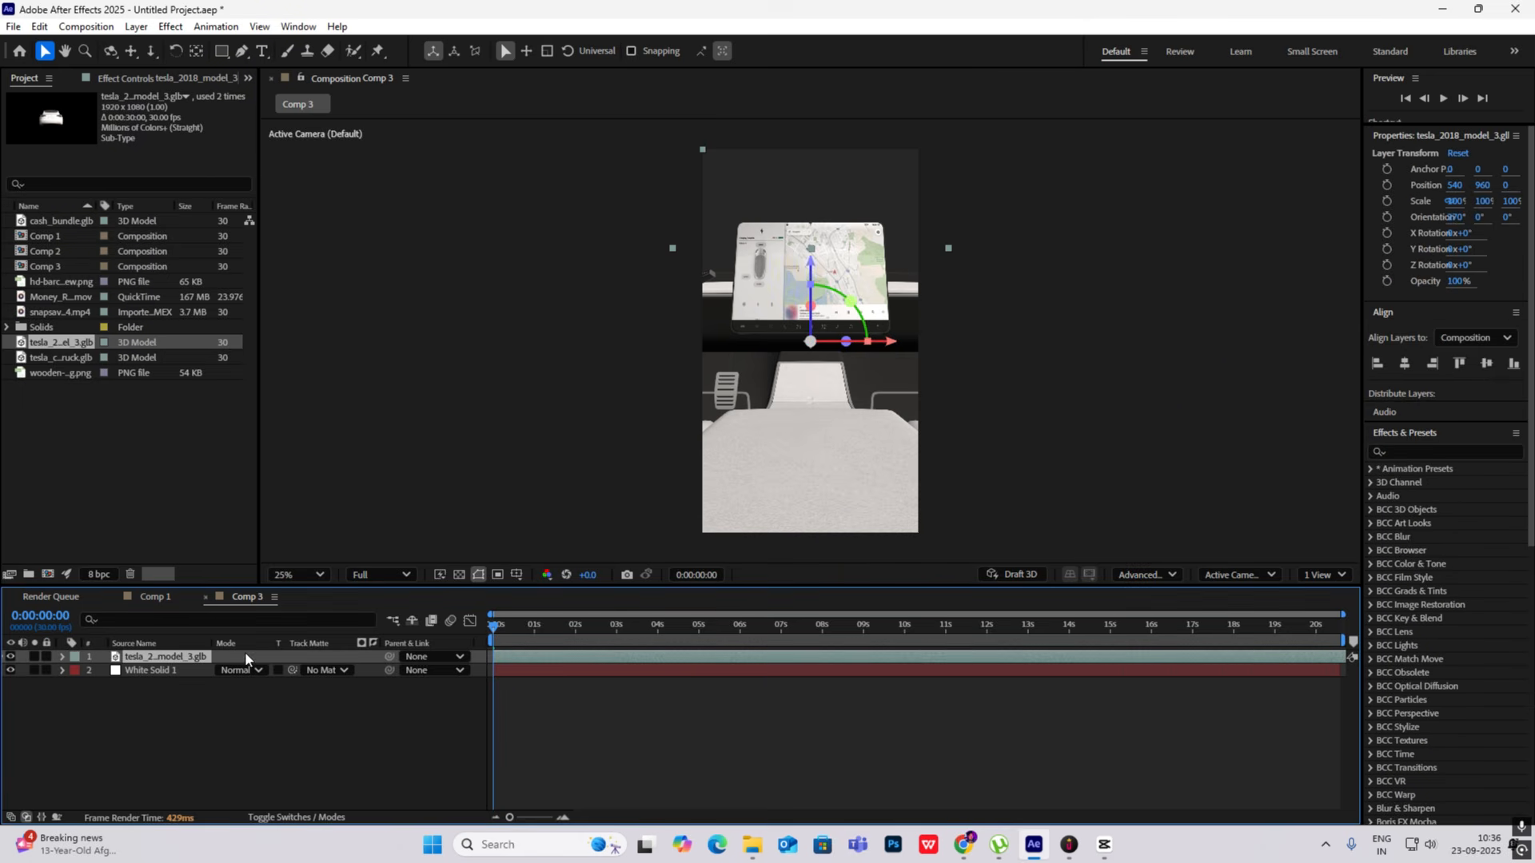
{"action": "key", "text": "s"}
{"action": "left_click", "coordinate": [248, 671]}
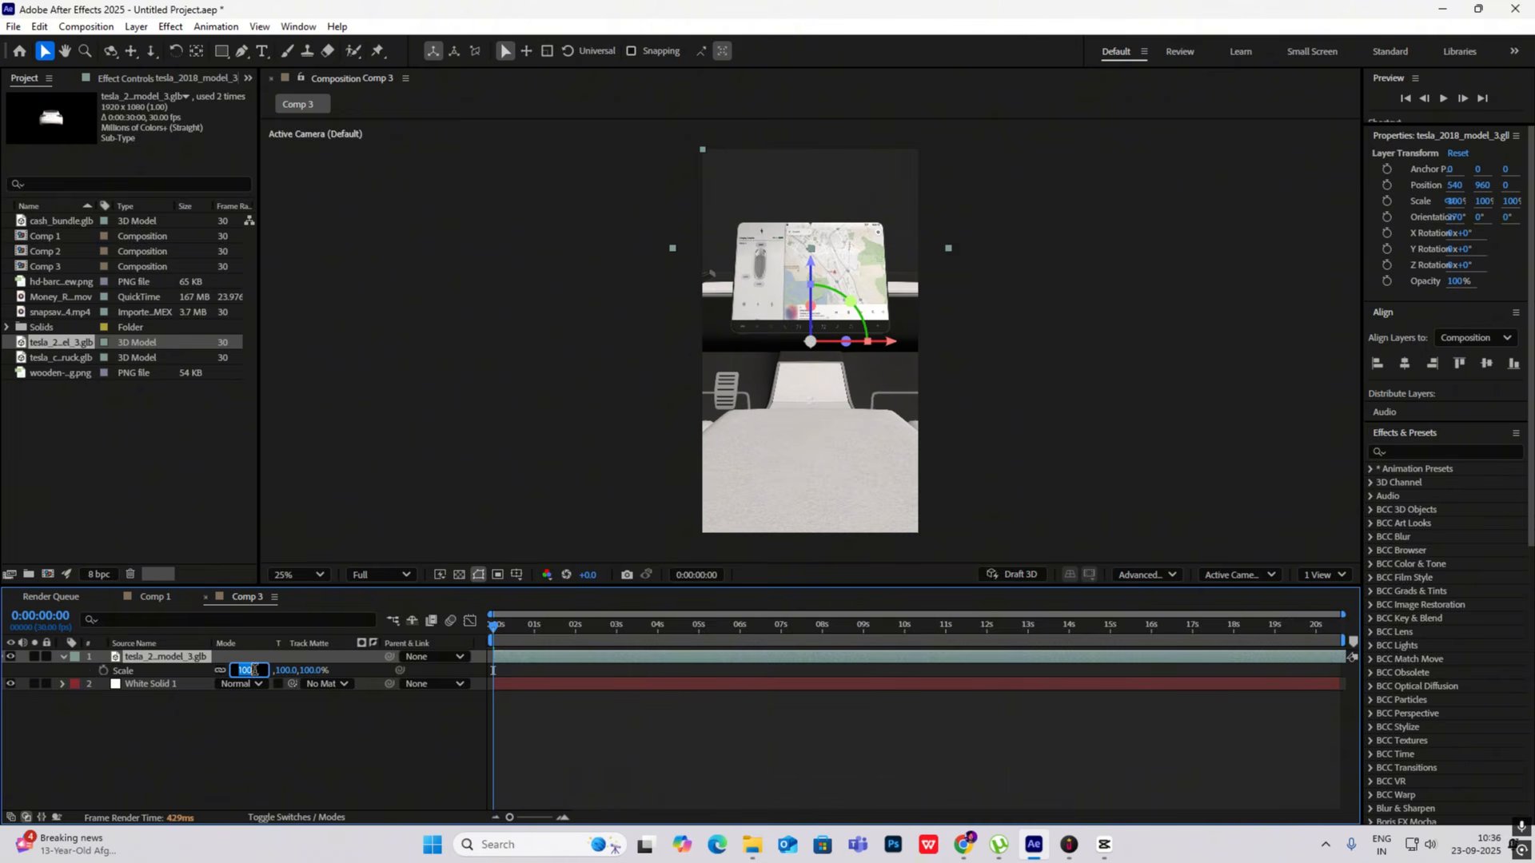
{"action": "type", "text": "1"}
{"action": "left_click", "coordinate": [273, 732]}
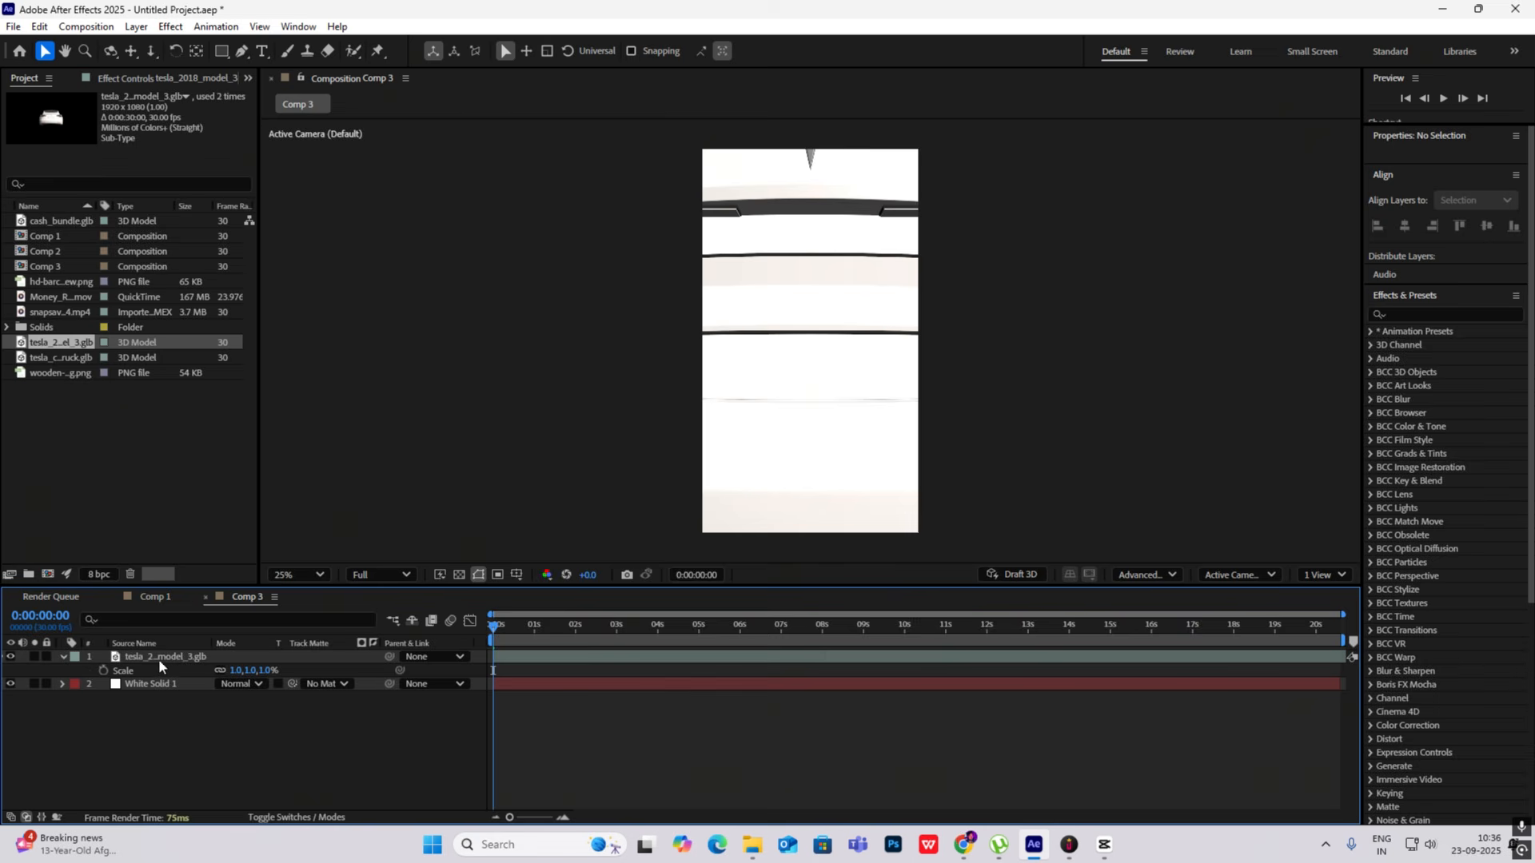
- Push the Tesla model back in depth to a Z position of 2280
{"action": "left_click", "coordinate": [161, 659]}
{"action": "left_click_drag", "start_coordinate": [270, 671], "coordinate": [1019, 728]}
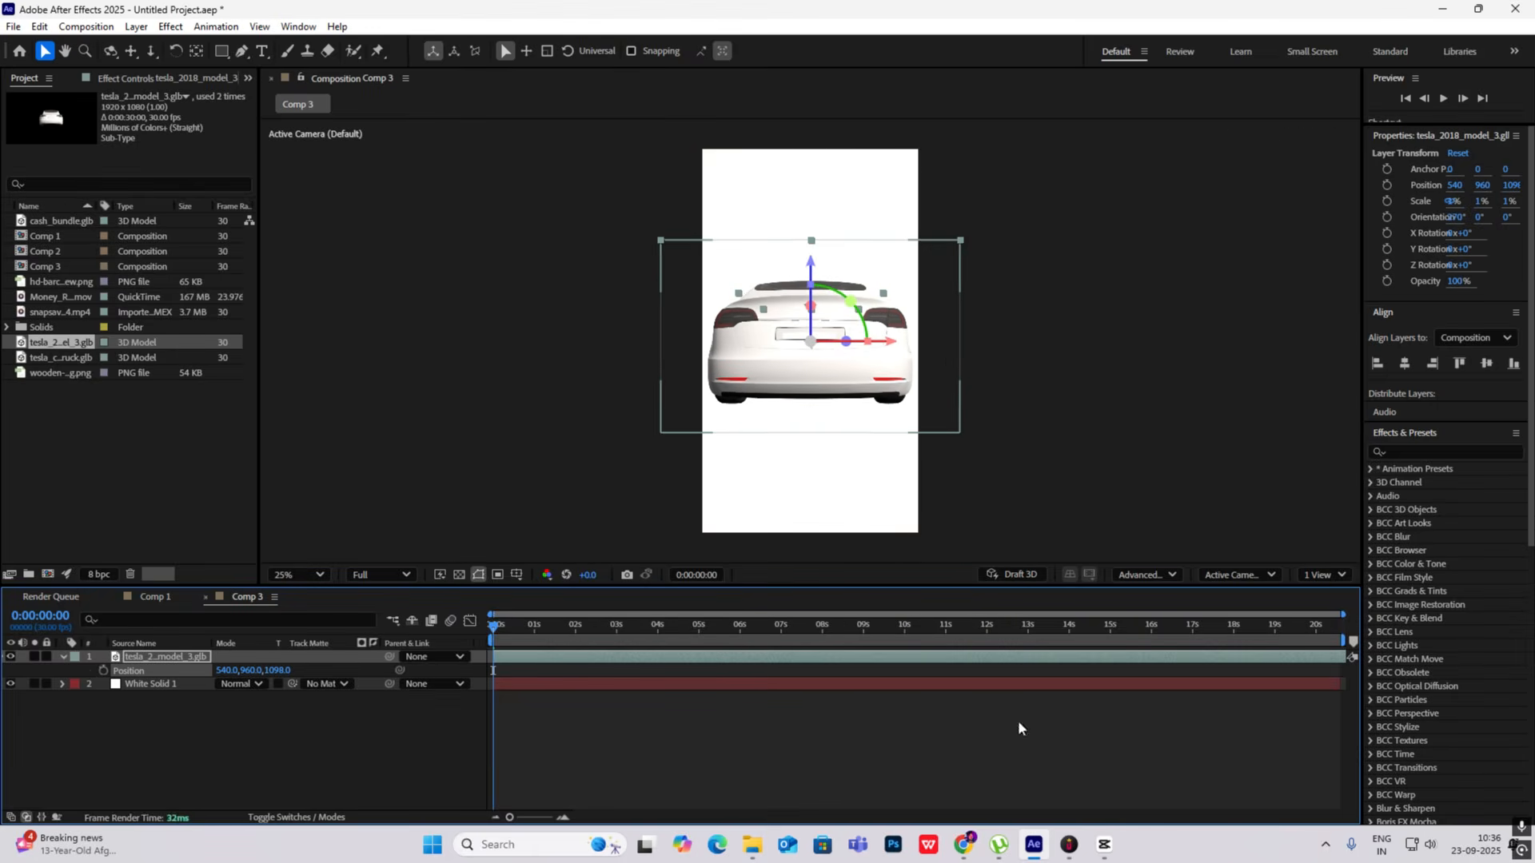
{"action": "left_click_drag", "start_coordinate": [286, 676], "coordinate": [943, 712]}
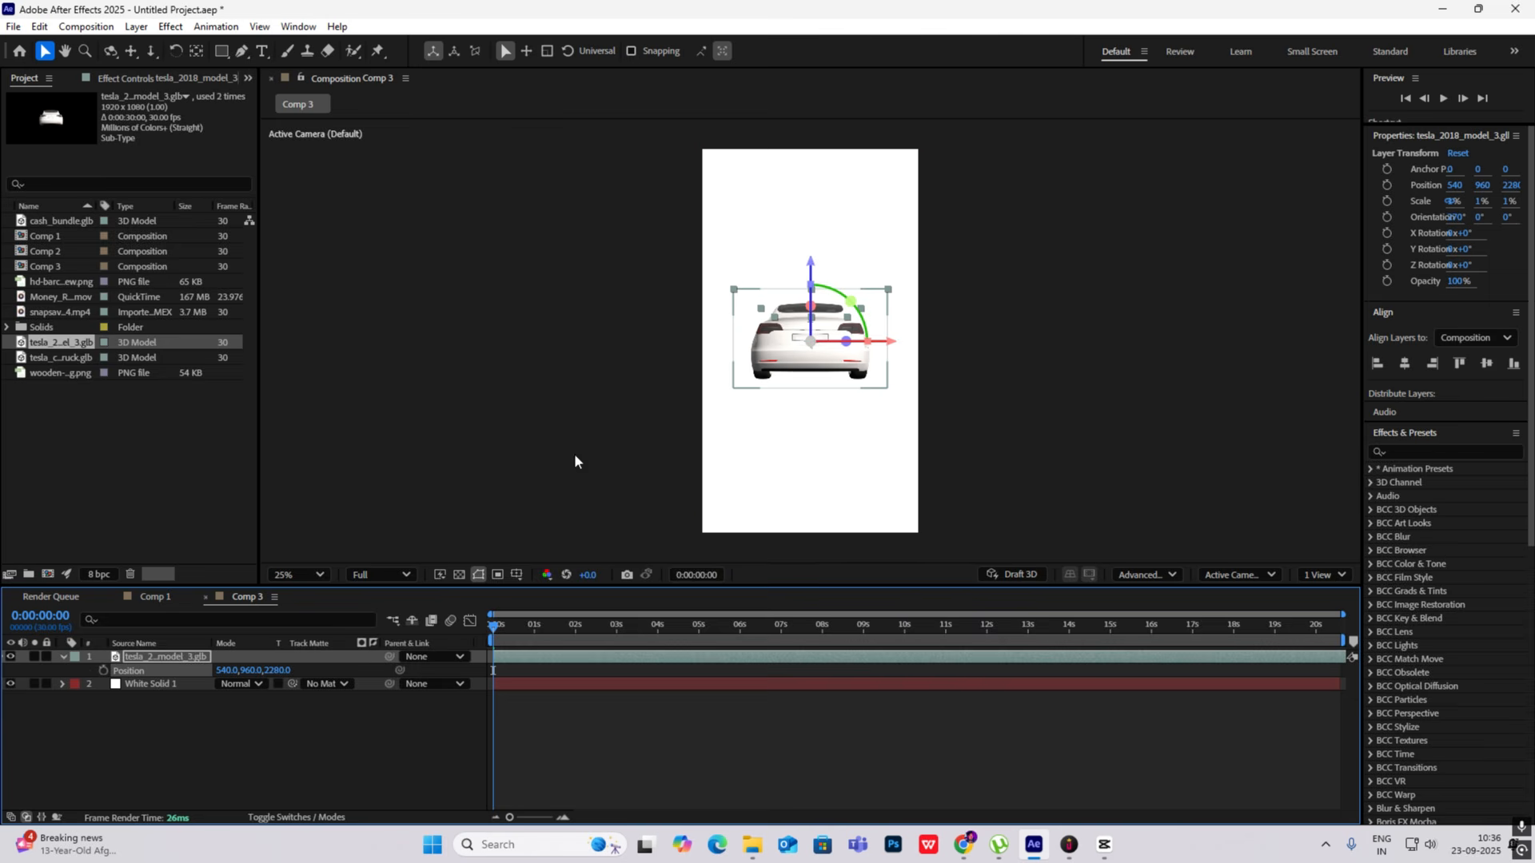
- Set the Tesla model's X rotation to 88° for a top-down view of the car
{"action": "key", "text": "r"}
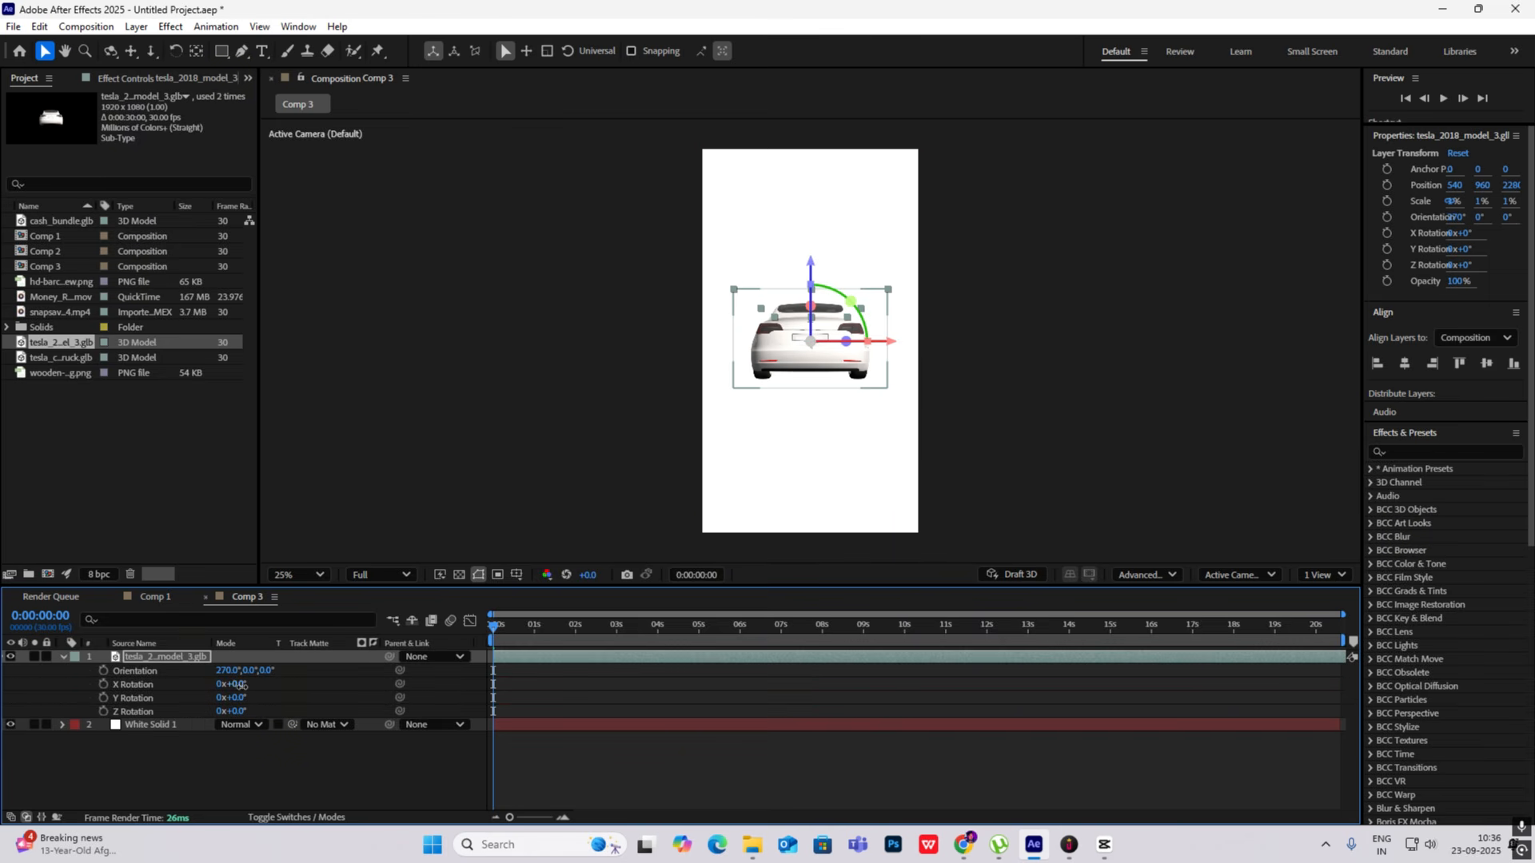
{"action": "left_click_drag", "start_coordinate": [241, 685], "coordinate": [329, 704]}
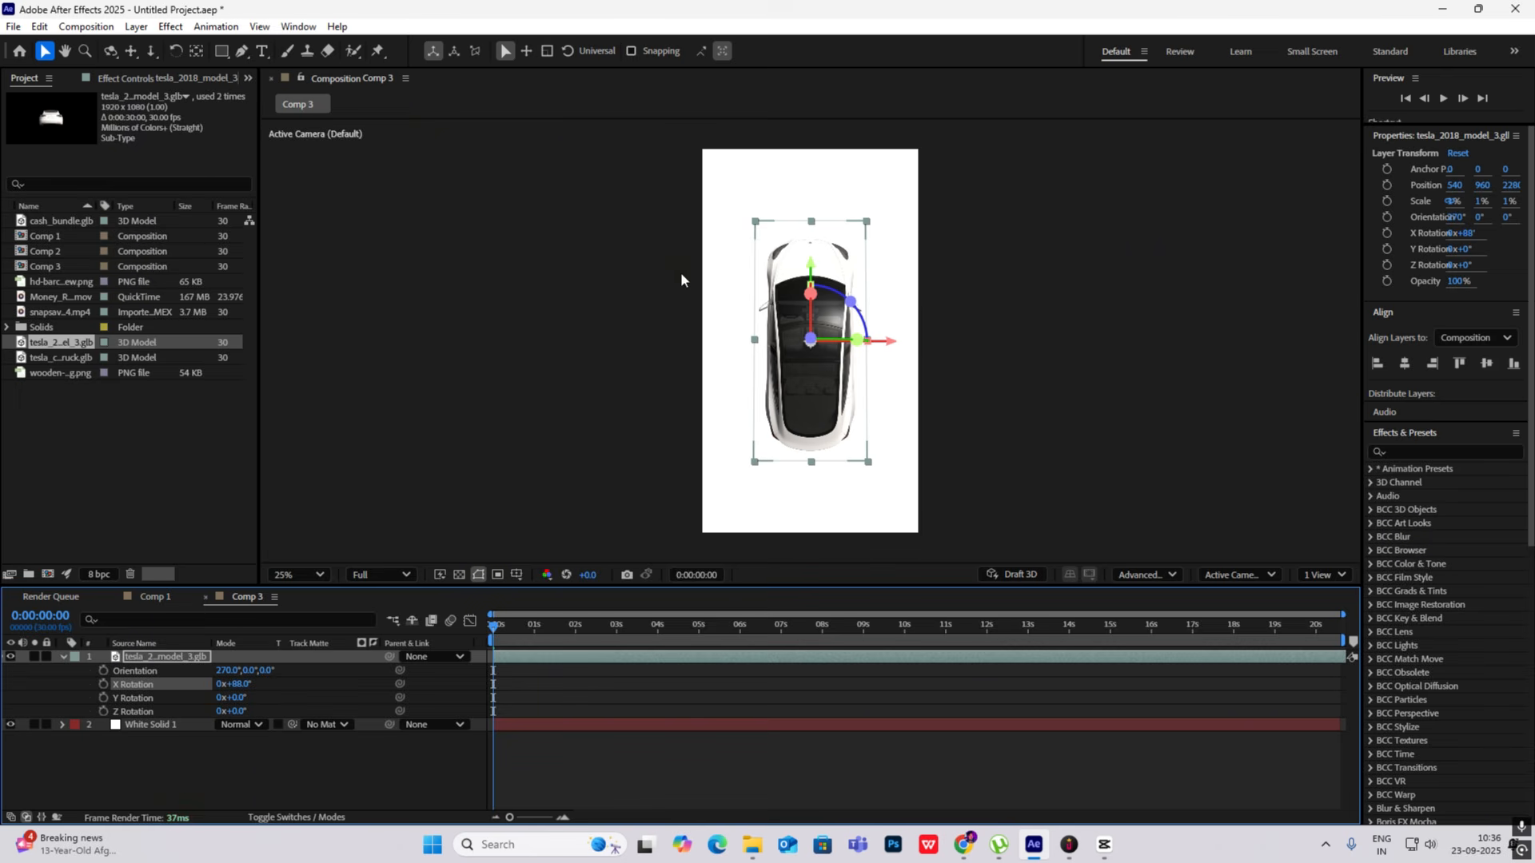
{"action": "left_click", "coordinate": [1022, 321]}
- Check the reference video frame in CapCut and set the Tesla model's Z rotation to about 180° in After Effects
{"action": "left_click", "coordinate": [1105, 844]}
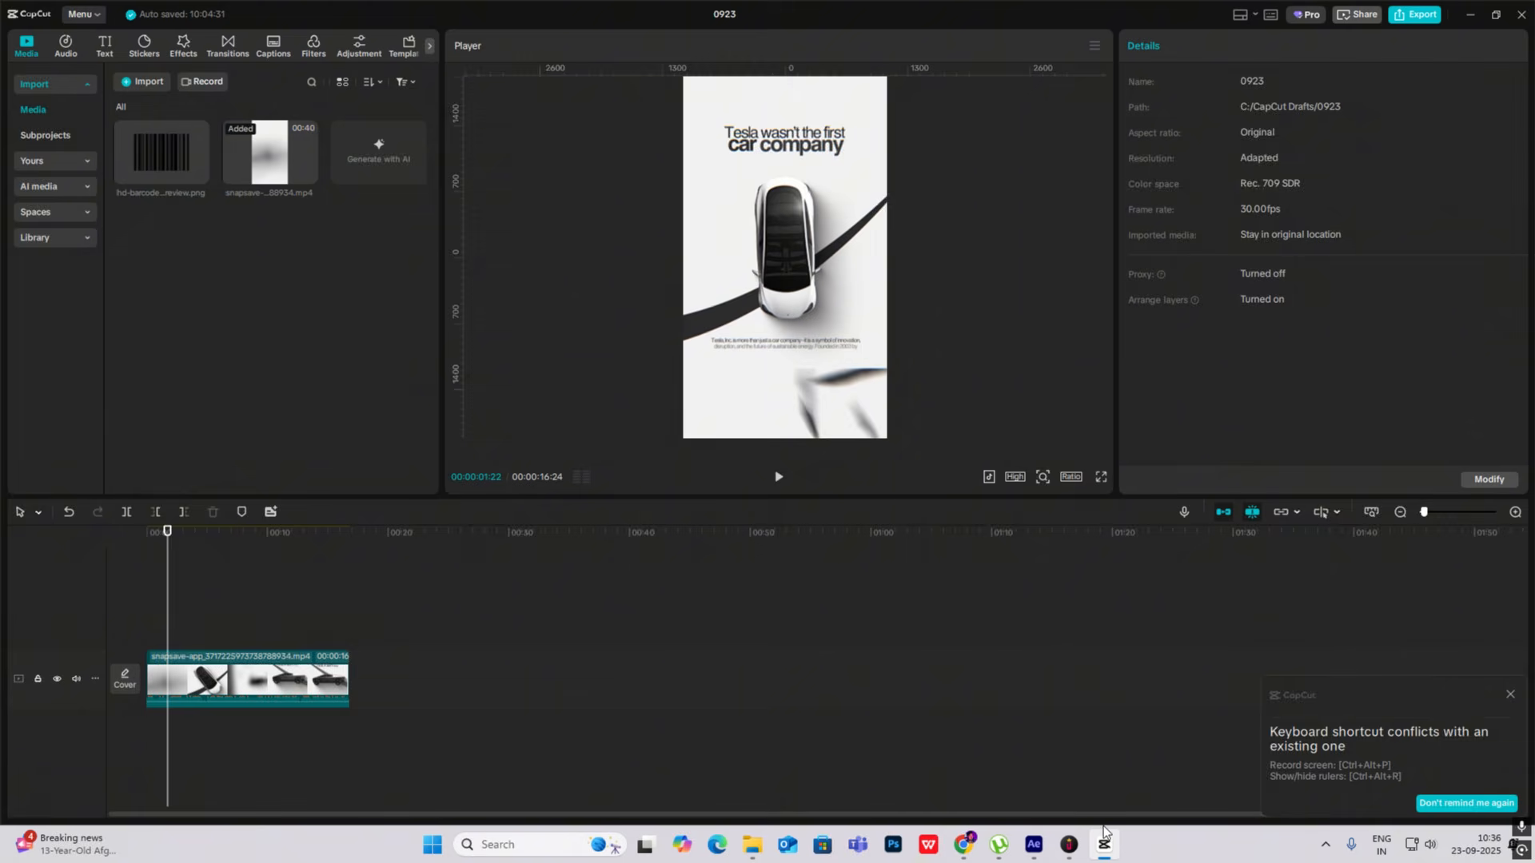
{"action": "left_click", "coordinate": [1104, 844]}
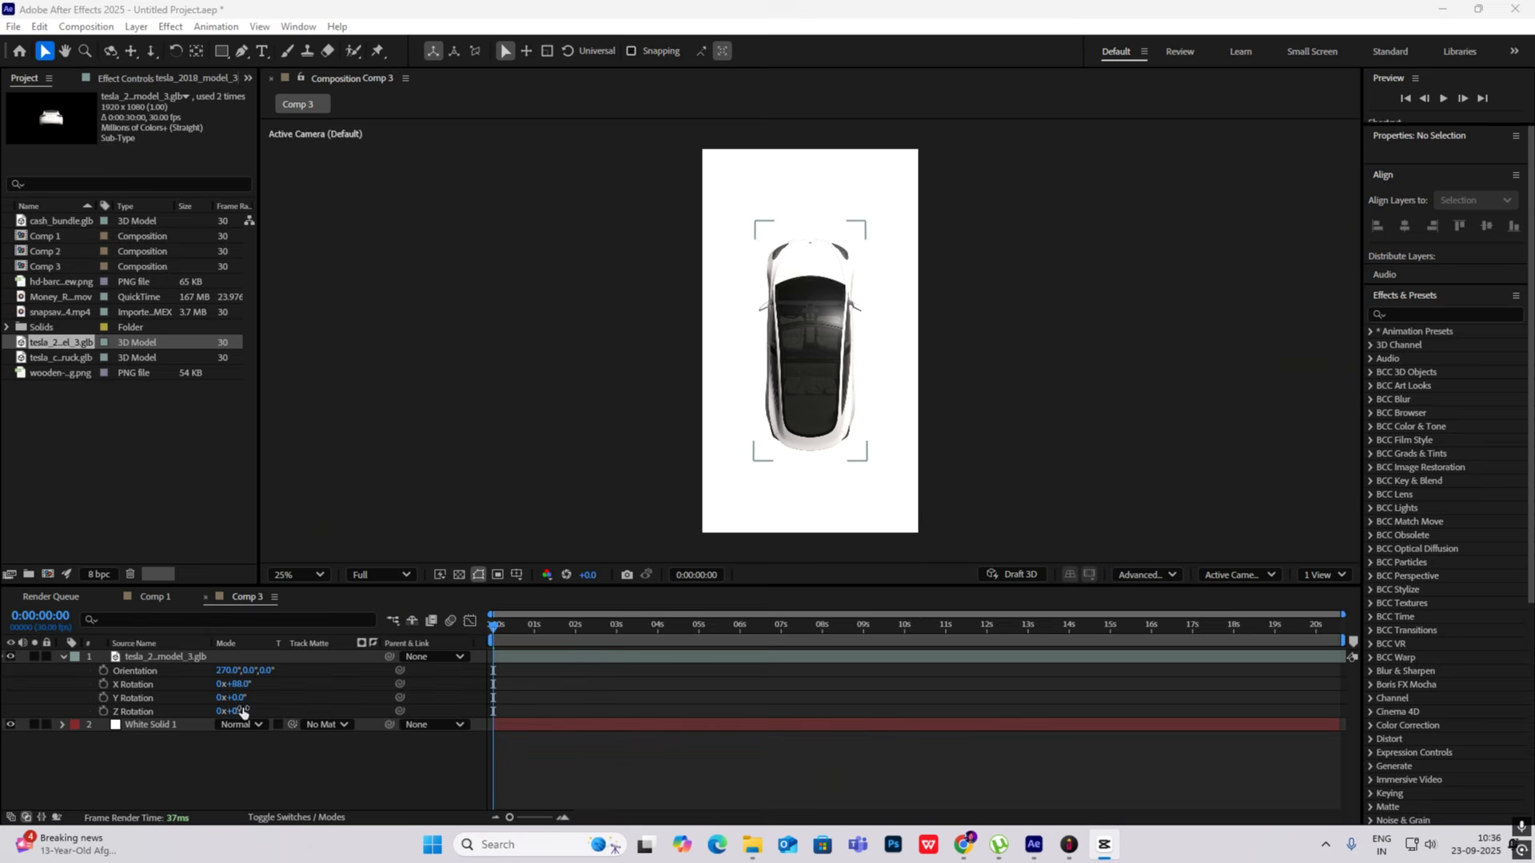
{"action": "left_click_drag", "start_coordinate": [243, 712], "coordinate": [406, 733]}
- Set the Tesla model's Z position to 2843 and compare the composition with the CapCut reference frame
{"action": "left_click", "coordinate": [240, 658]}
{"action": "key", "text": "p"}
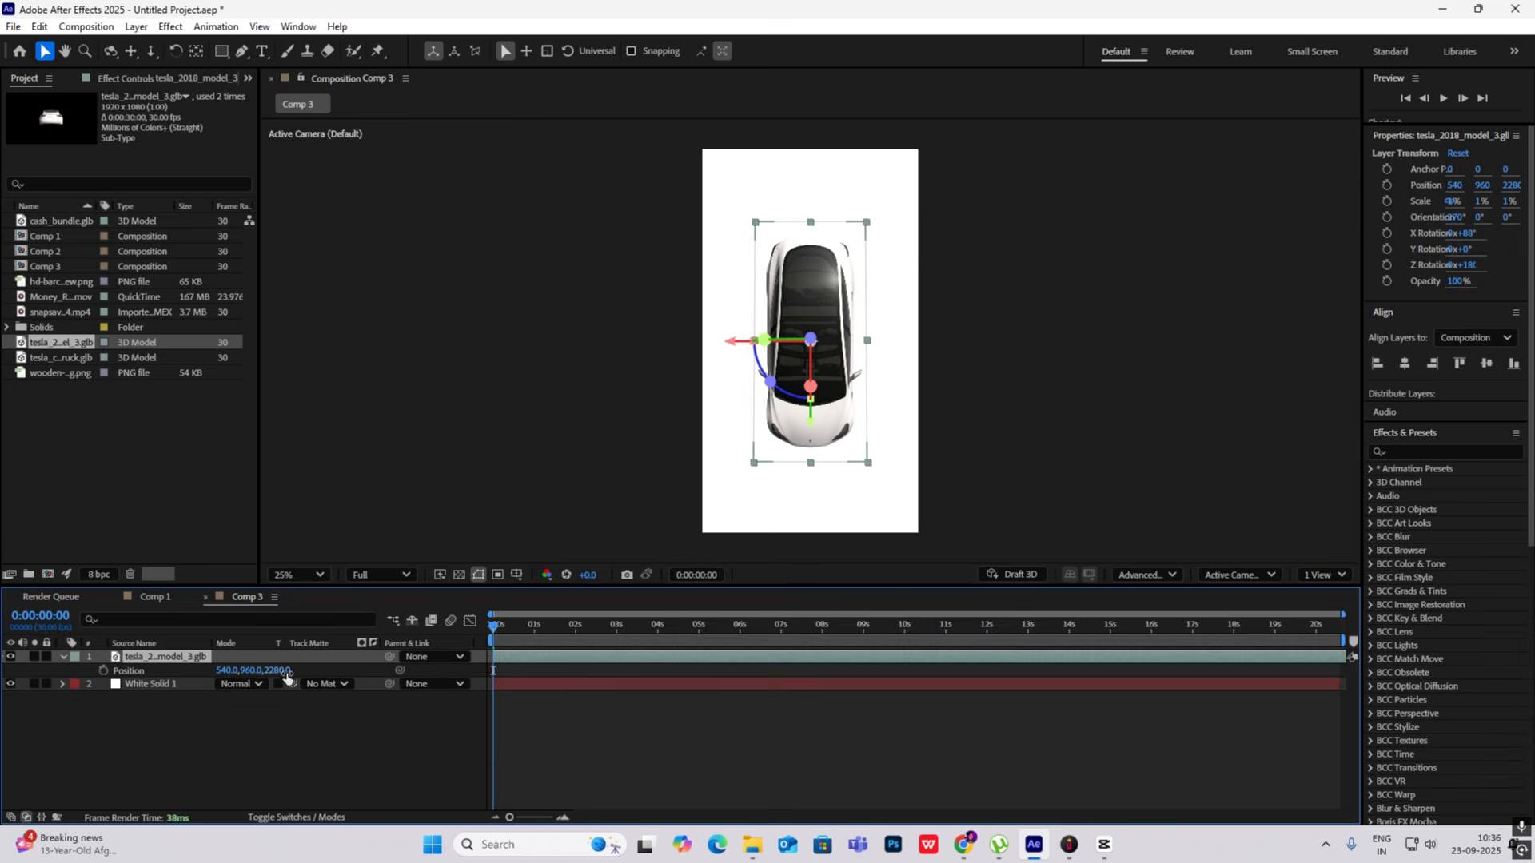
{"action": "left_click_drag", "start_coordinate": [286, 673], "coordinate": [722, 661]}
{"action": "left_click", "coordinate": [328, 750]}
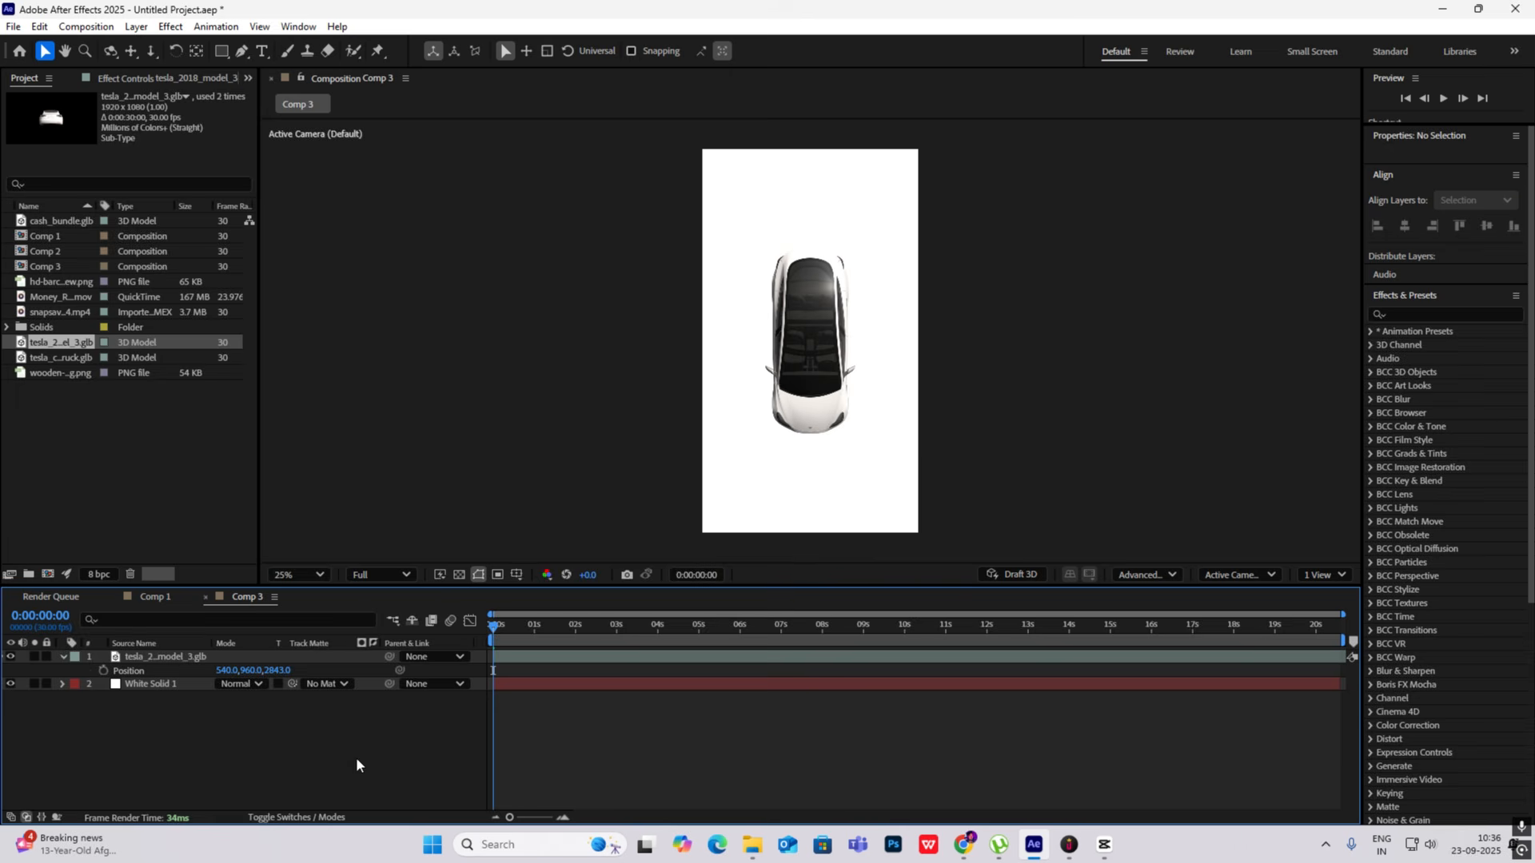
{"action": "key", "text": "alt+Tab"}
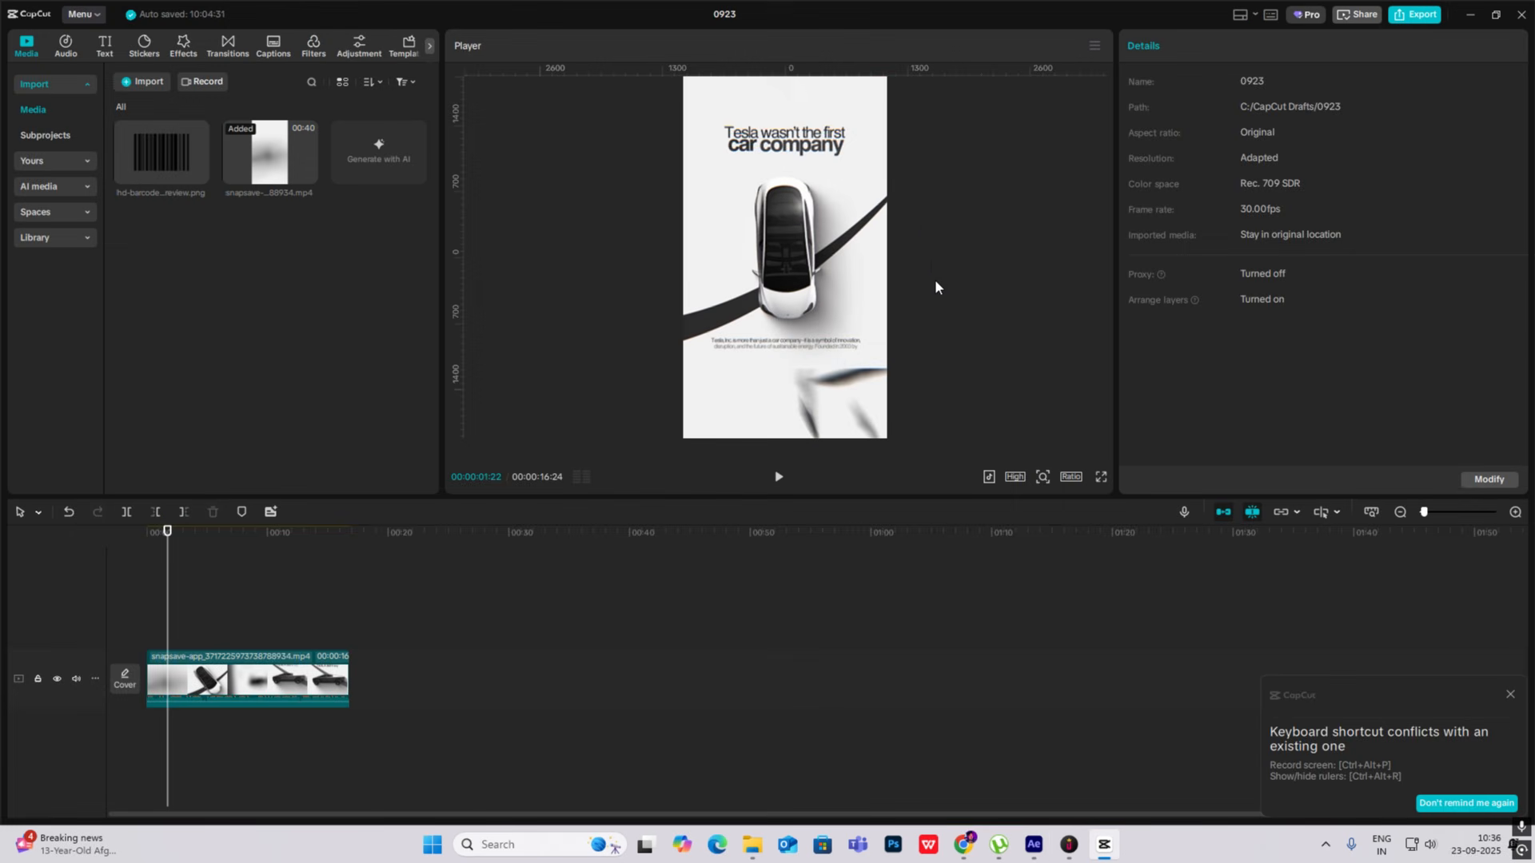
{"action": "left_click", "coordinate": [1101, 852]}
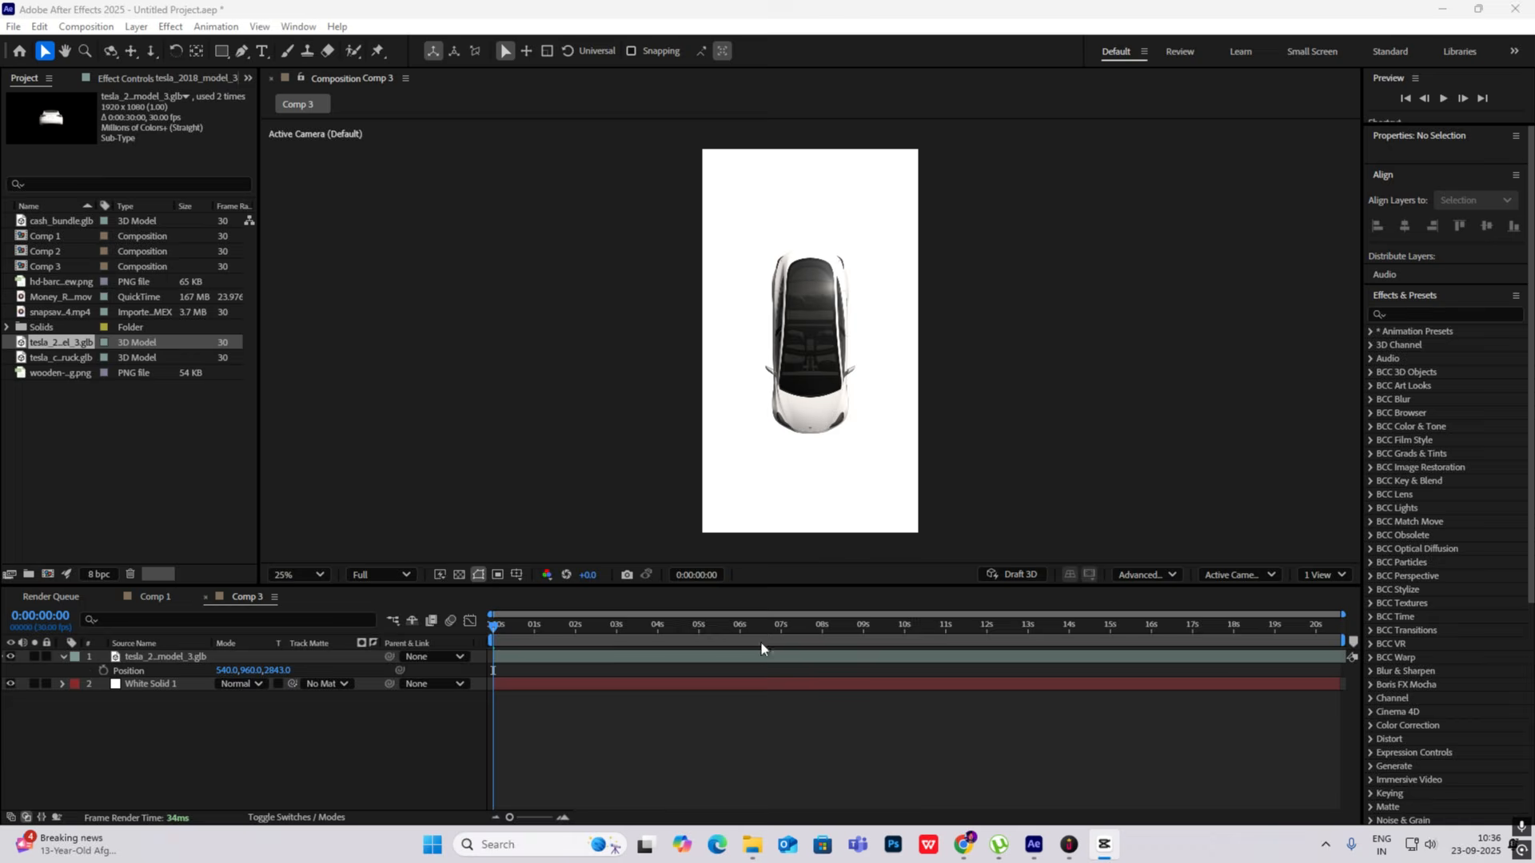
{"action": "left_click", "coordinate": [62, 656]}
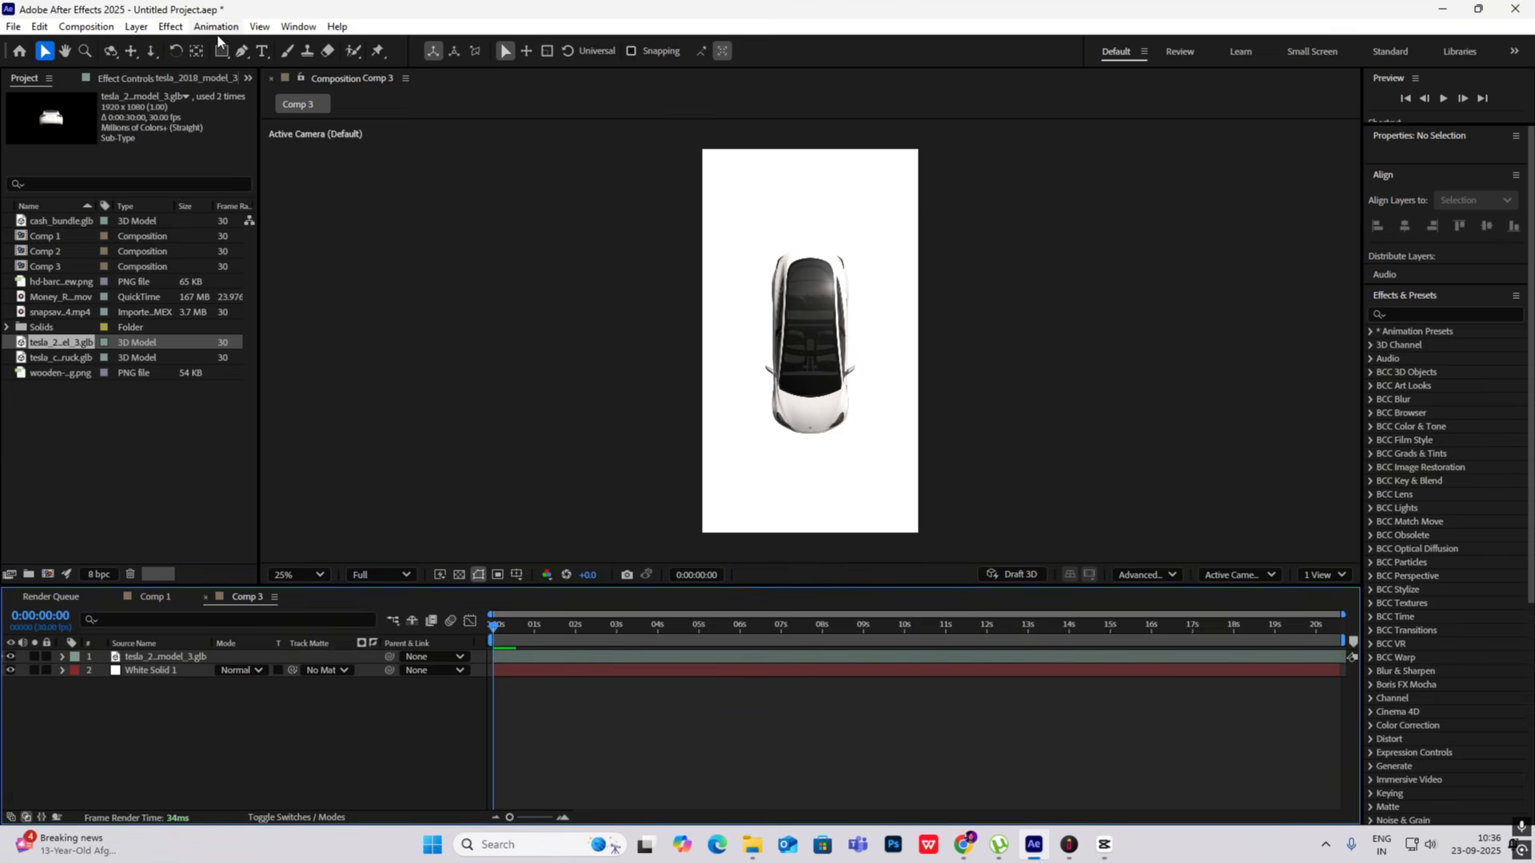
- Set up the Pen tool for new shapes with the fill set to None and a black stroke
{"action": "left_click", "coordinate": [244, 50]}
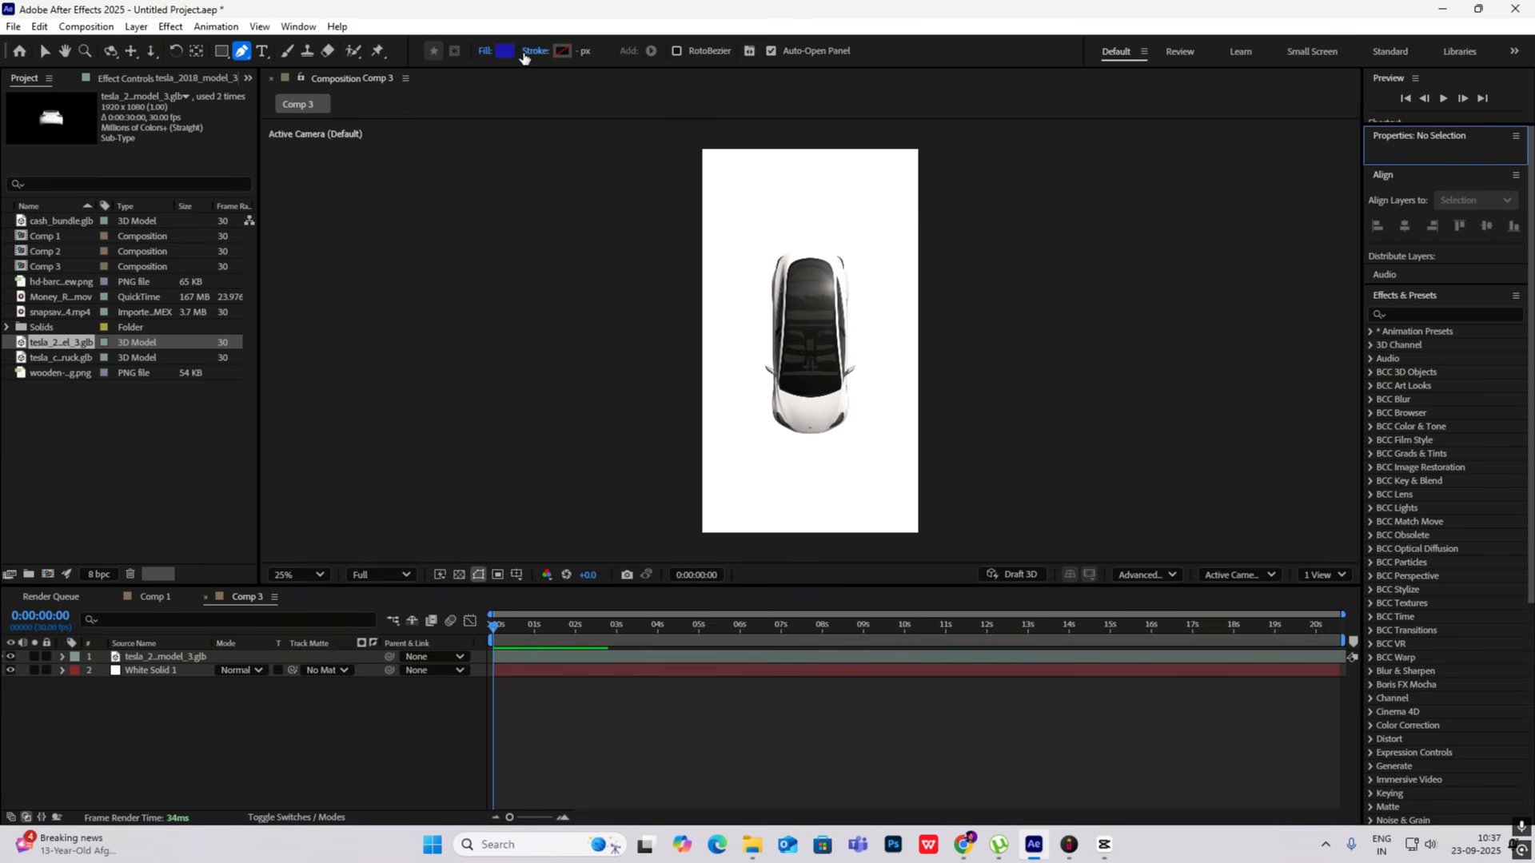
{"action": "left_click", "coordinate": [490, 50]}
{"action": "left_click", "coordinate": [684, 379]}
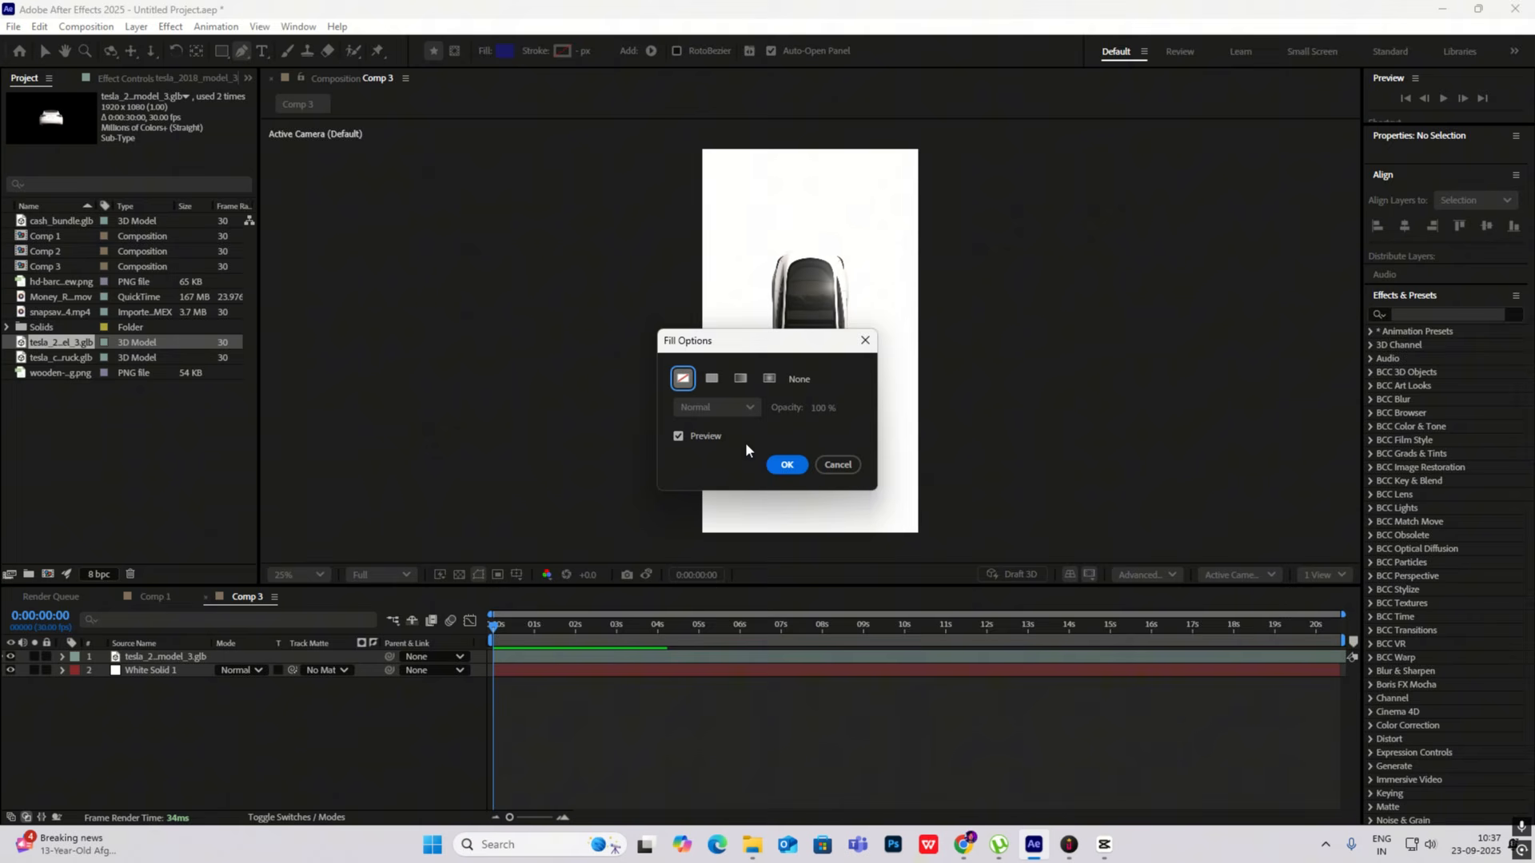
{"action": "left_click", "coordinate": [785, 467]}
{"action": "left_click", "coordinate": [560, 51]}
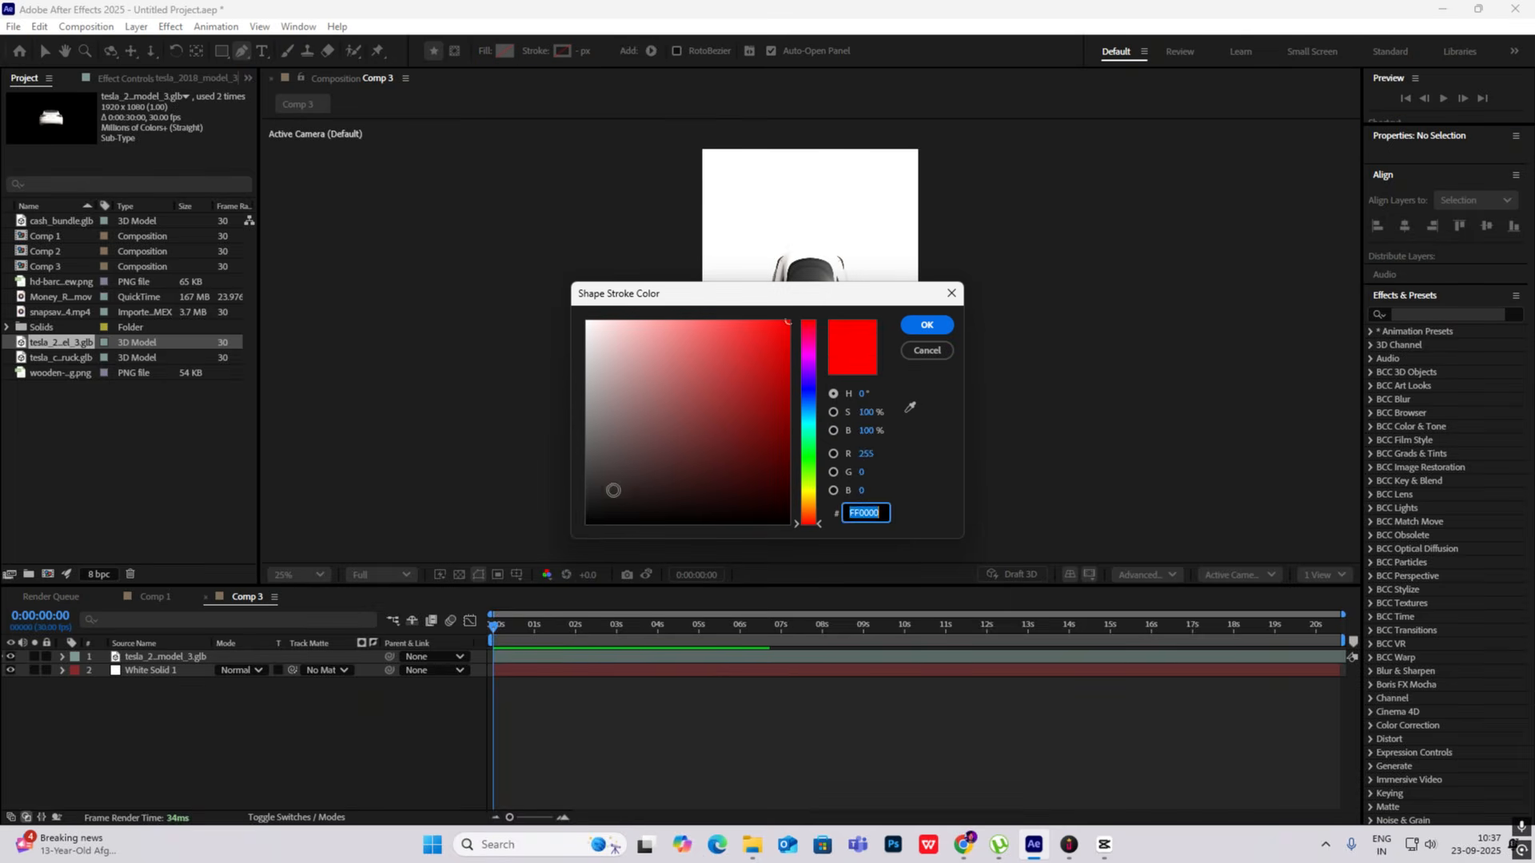
{"action": "left_click_drag", "start_coordinate": [610, 490], "coordinate": [565, 507]}
{"action": "left_click", "coordinate": [923, 325]}
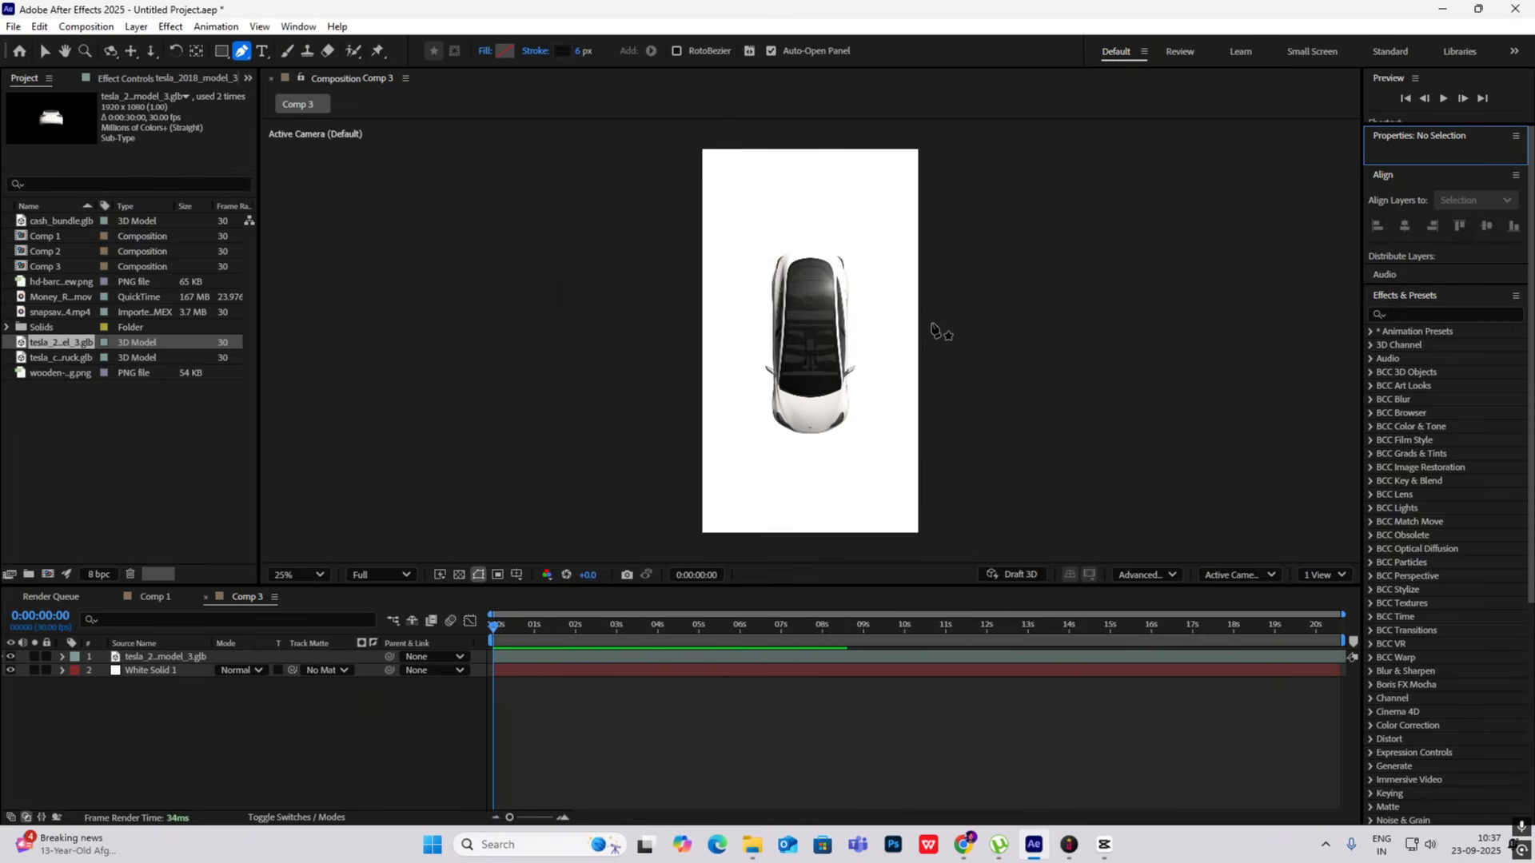
- Draw a curved diagonal line across the composition with an 82 px stroke and place its layer beneath the Tesla model
{"action": "left_click", "coordinate": [968, 238]}
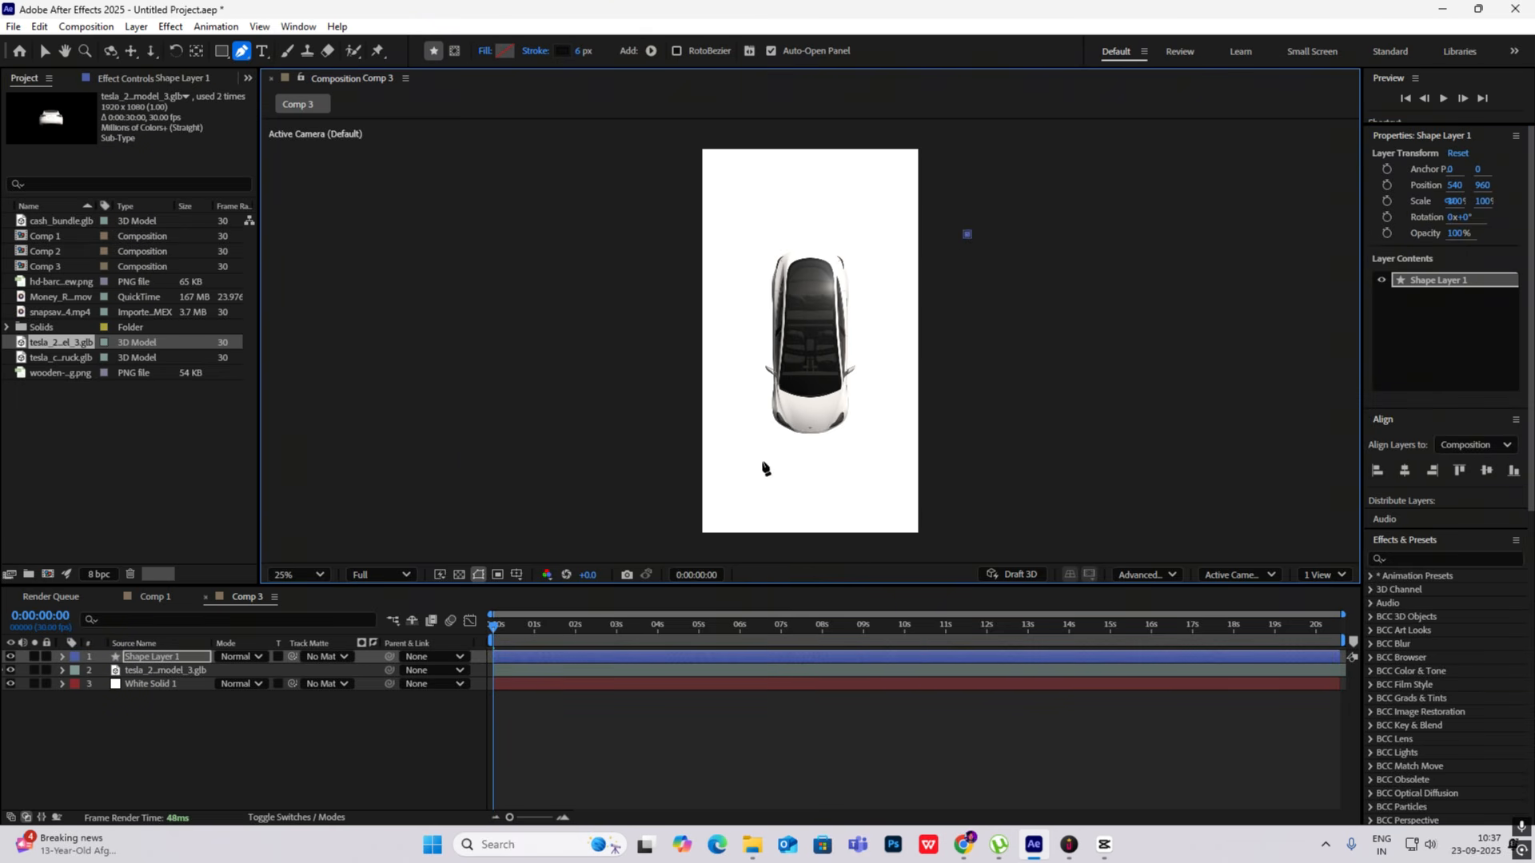
{"action": "left_click_drag", "start_coordinate": [616, 490], "coordinate": [439, 536]}
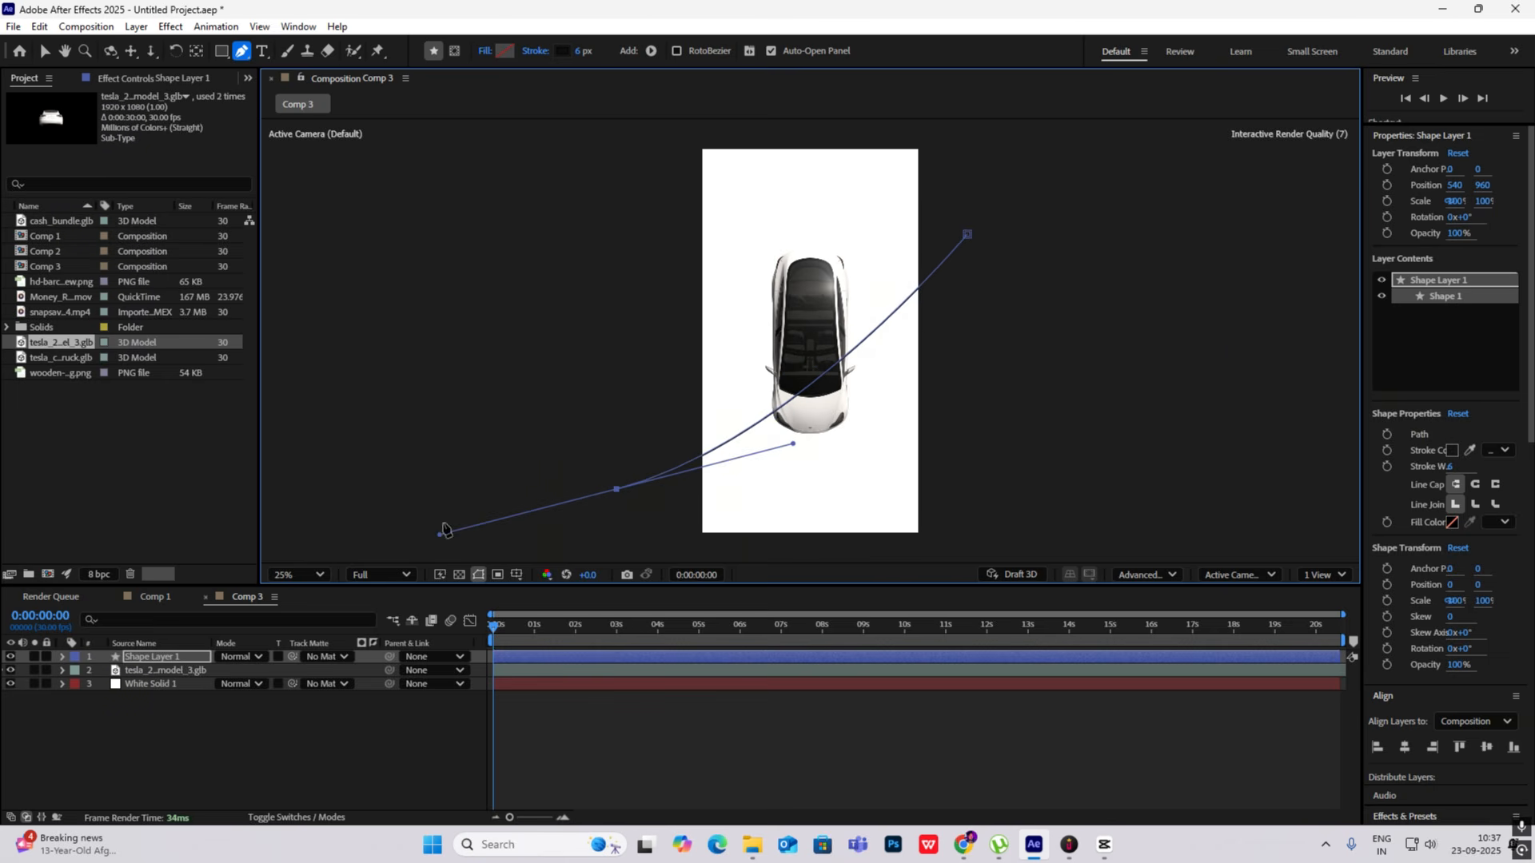
{"action": "left_click_drag", "start_coordinate": [577, 51], "coordinate": [649, 57]}
{"action": "left_click_drag", "start_coordinate": [157, 668], "coordinate": [157, 681]}
{"action": "left_click", "coordinate": [189, 731]}
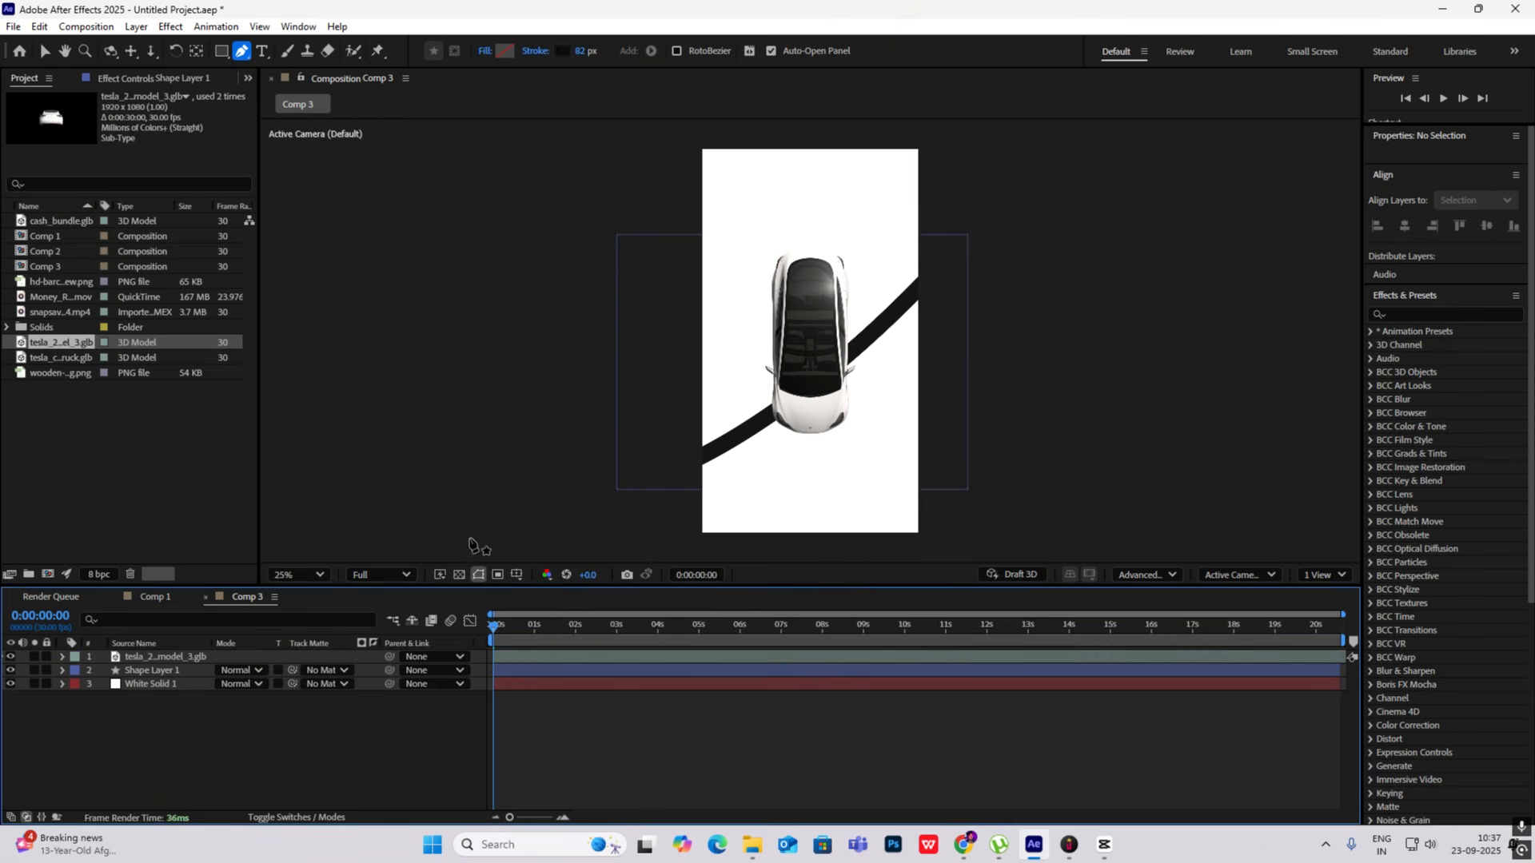
- Make the curved line's layer 3D, scale it to 298%, and compare the result with the reference frame in CapCut
{"action": "left_click", "coordinate": [342, 814]}
{"action": "left_click", "coordinate": [306, 671]}
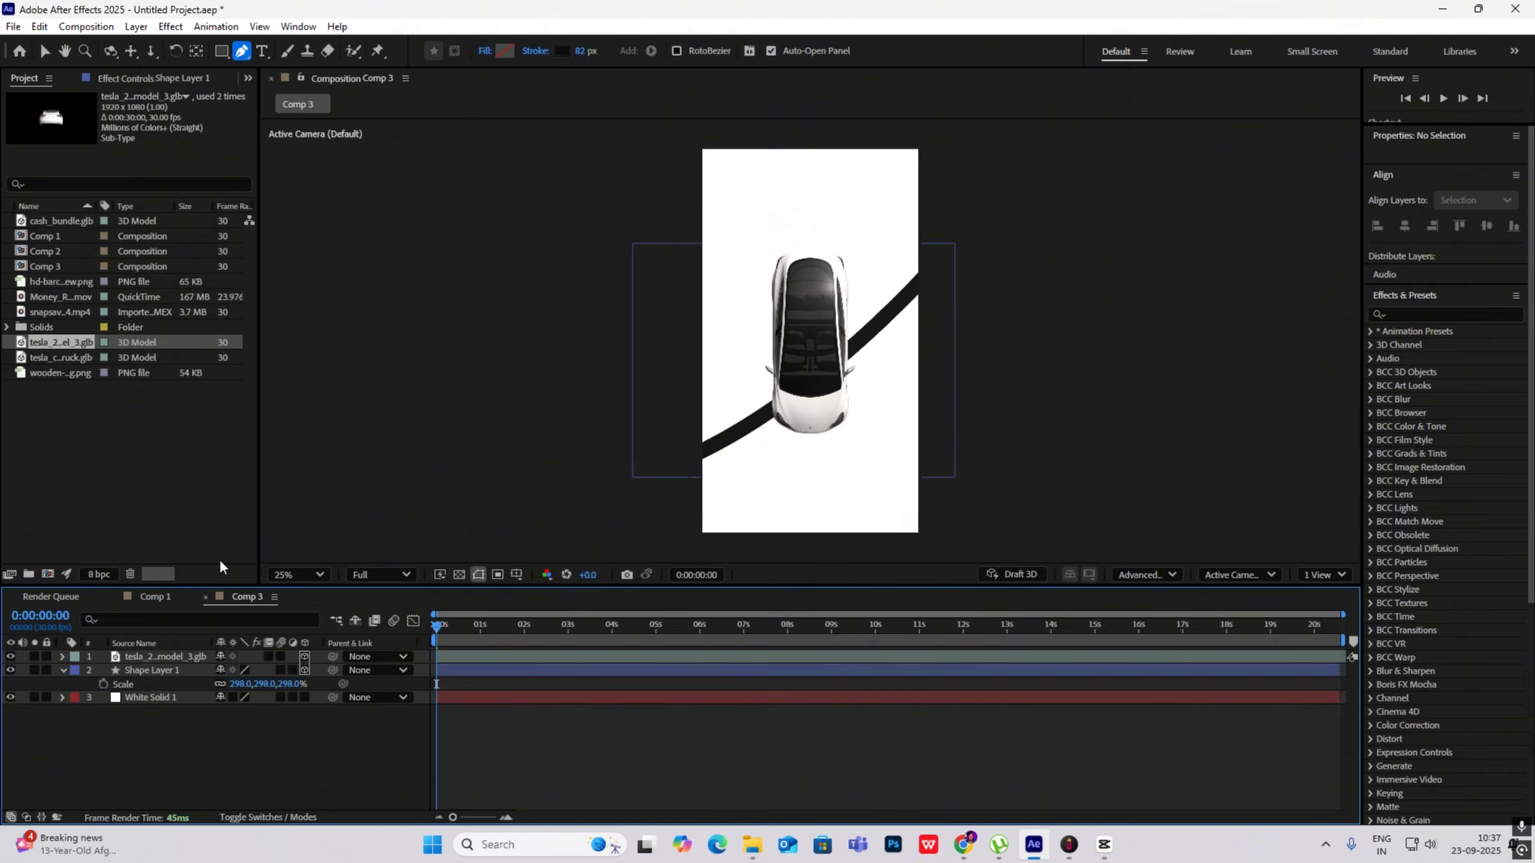
{"action": "left_click", "coordinate": [1104, 844]}
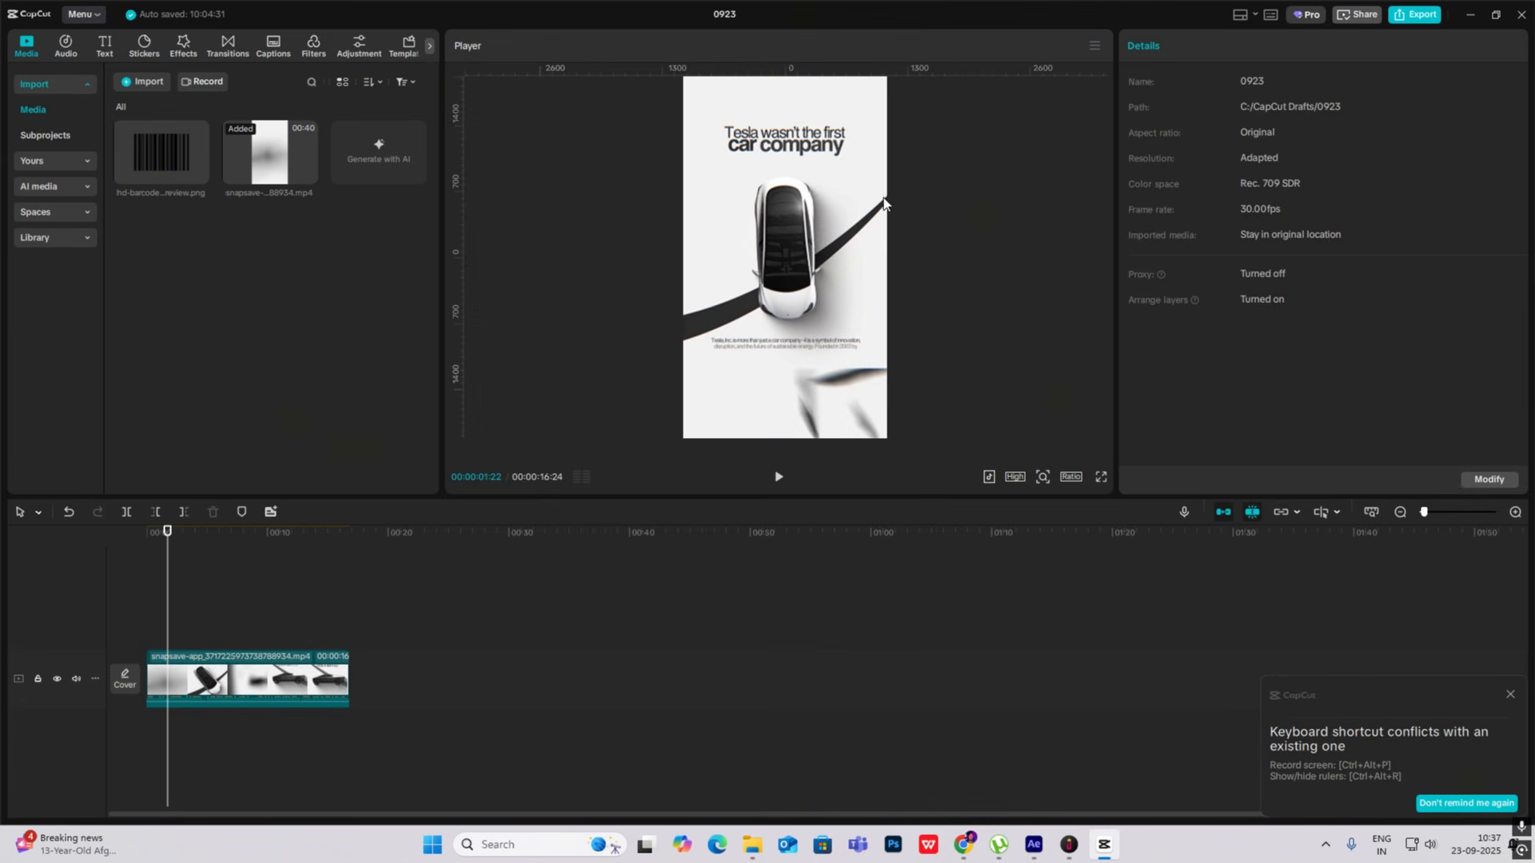
{"action": "left_click", "coordinate": [1102, 858]}
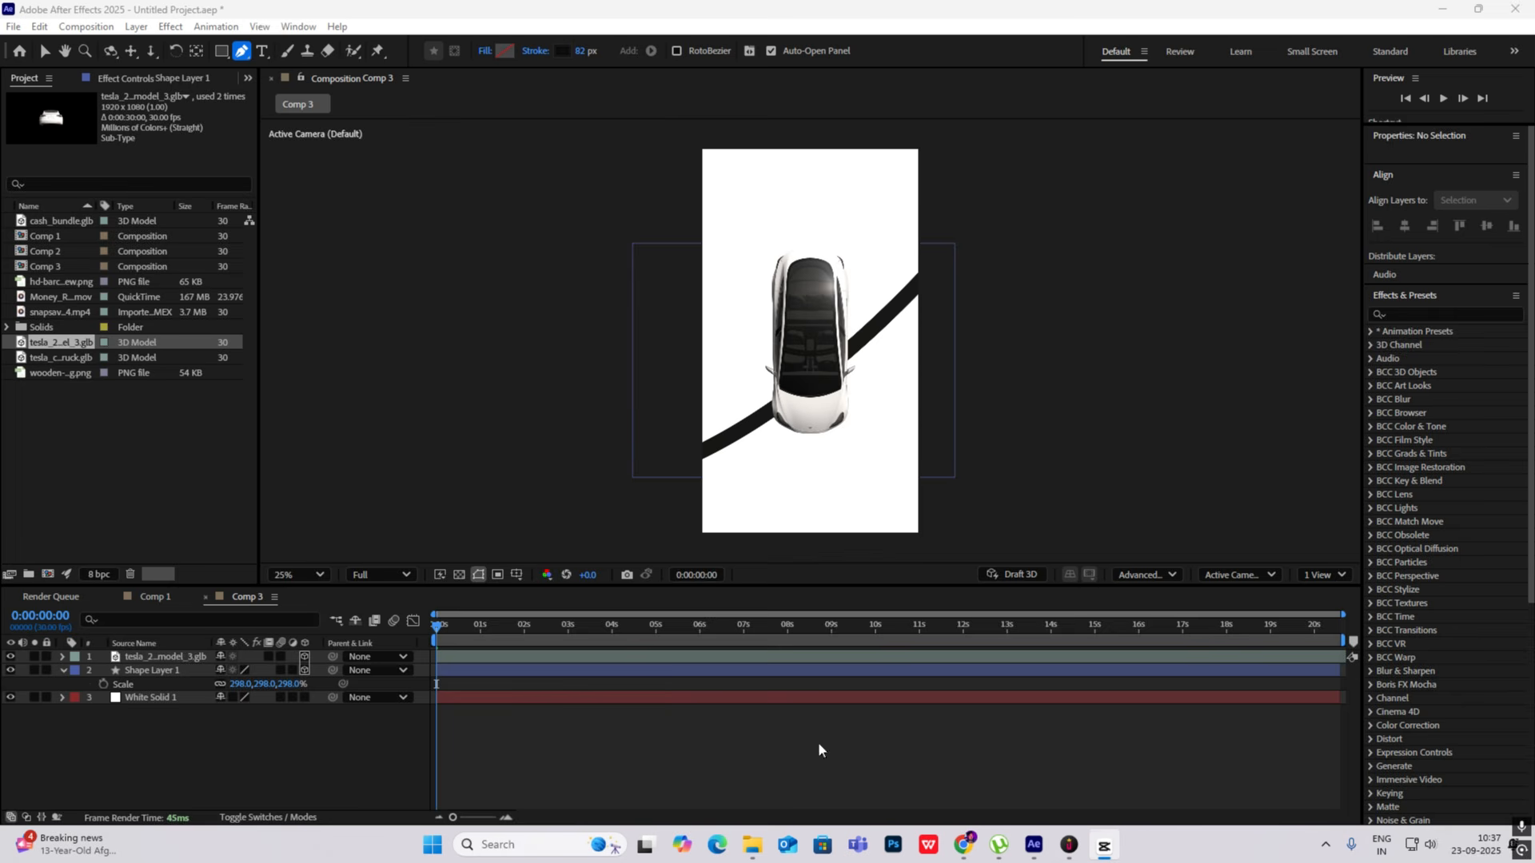
- Taper the start of the curved line's stroke and set the layer's Y position to 641, checking against the CapCut reference
{"action": "left_click", "coordinate": [64, 670]}
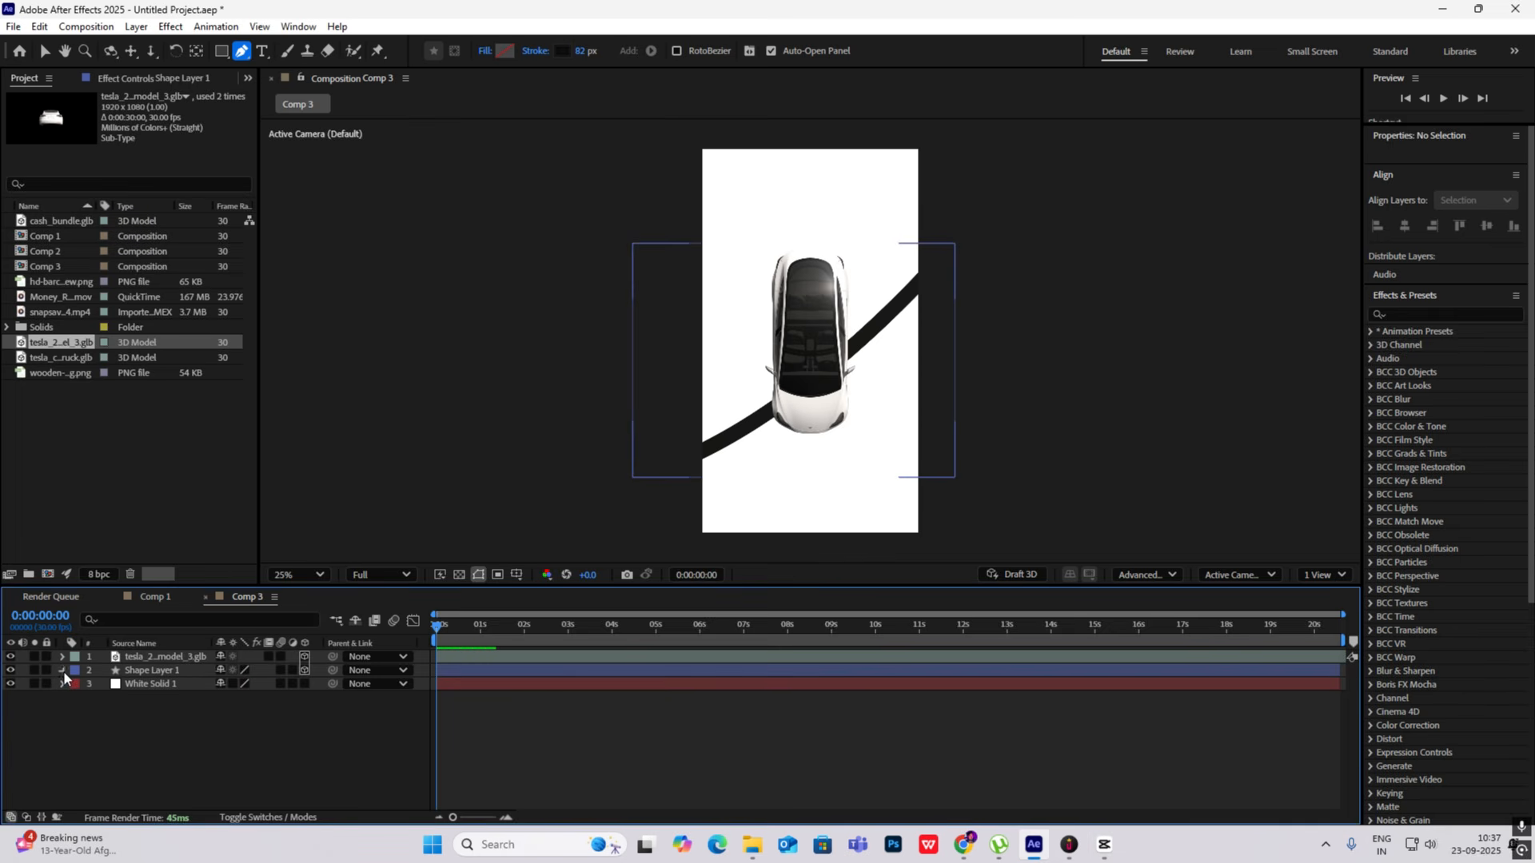
{"action": "left_click", "coordinate": [64, 670]}
{"action": "left_click", "coordinate": [75, 685]}
{"action": "left_click", "coordinate": [88, 698]}
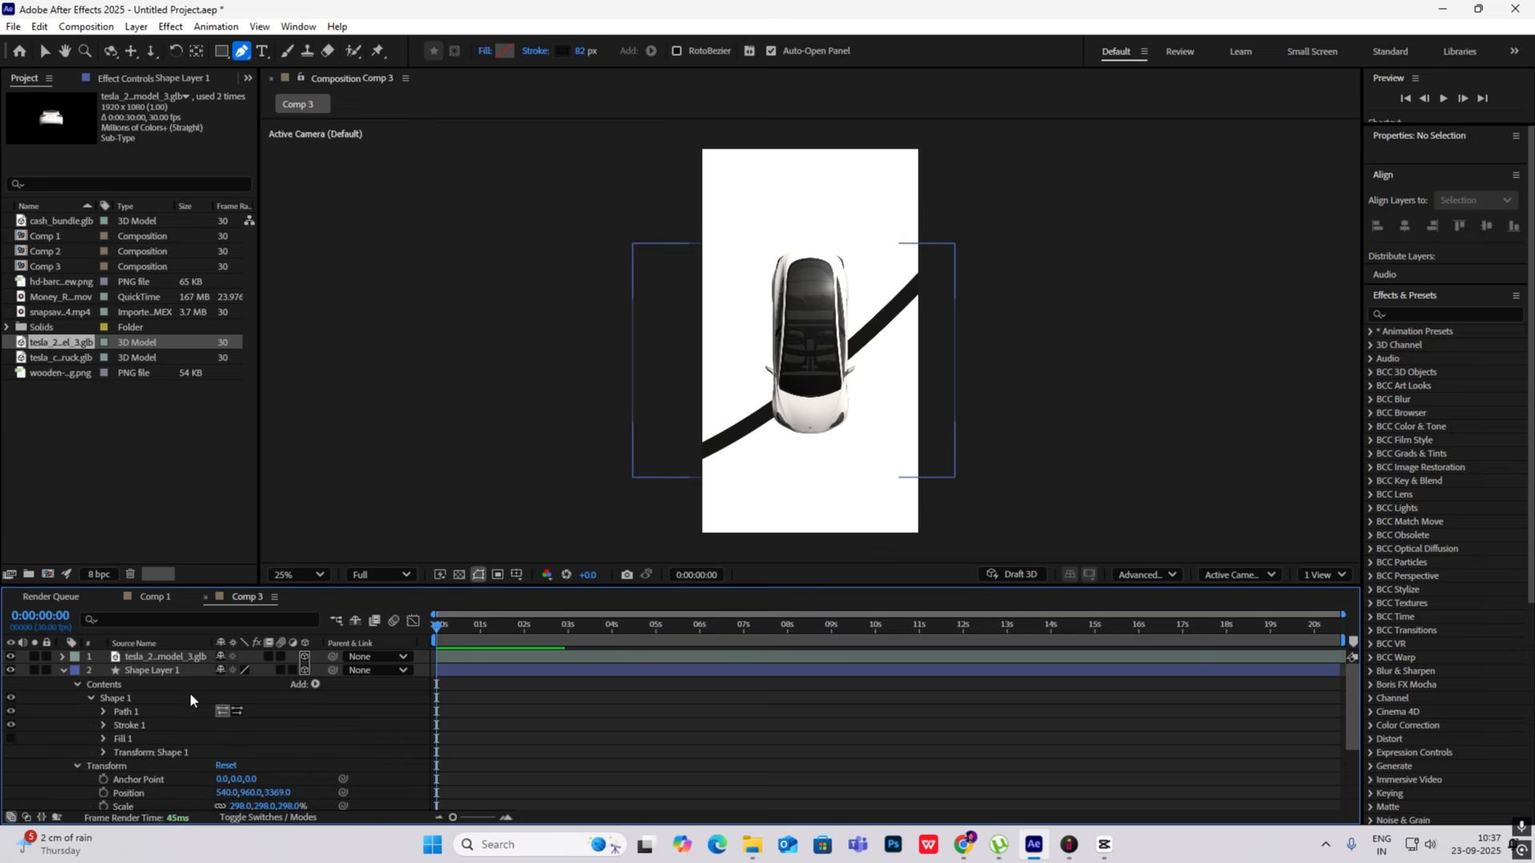
{"action": "scroll", "coordinate": [190, 695], "scroll_direction": "down", "scroll_amount": 3}
{"action": "scroll", "coordinate": [189, 692], "scroll_direction": "up", "scroll_amount": 5}
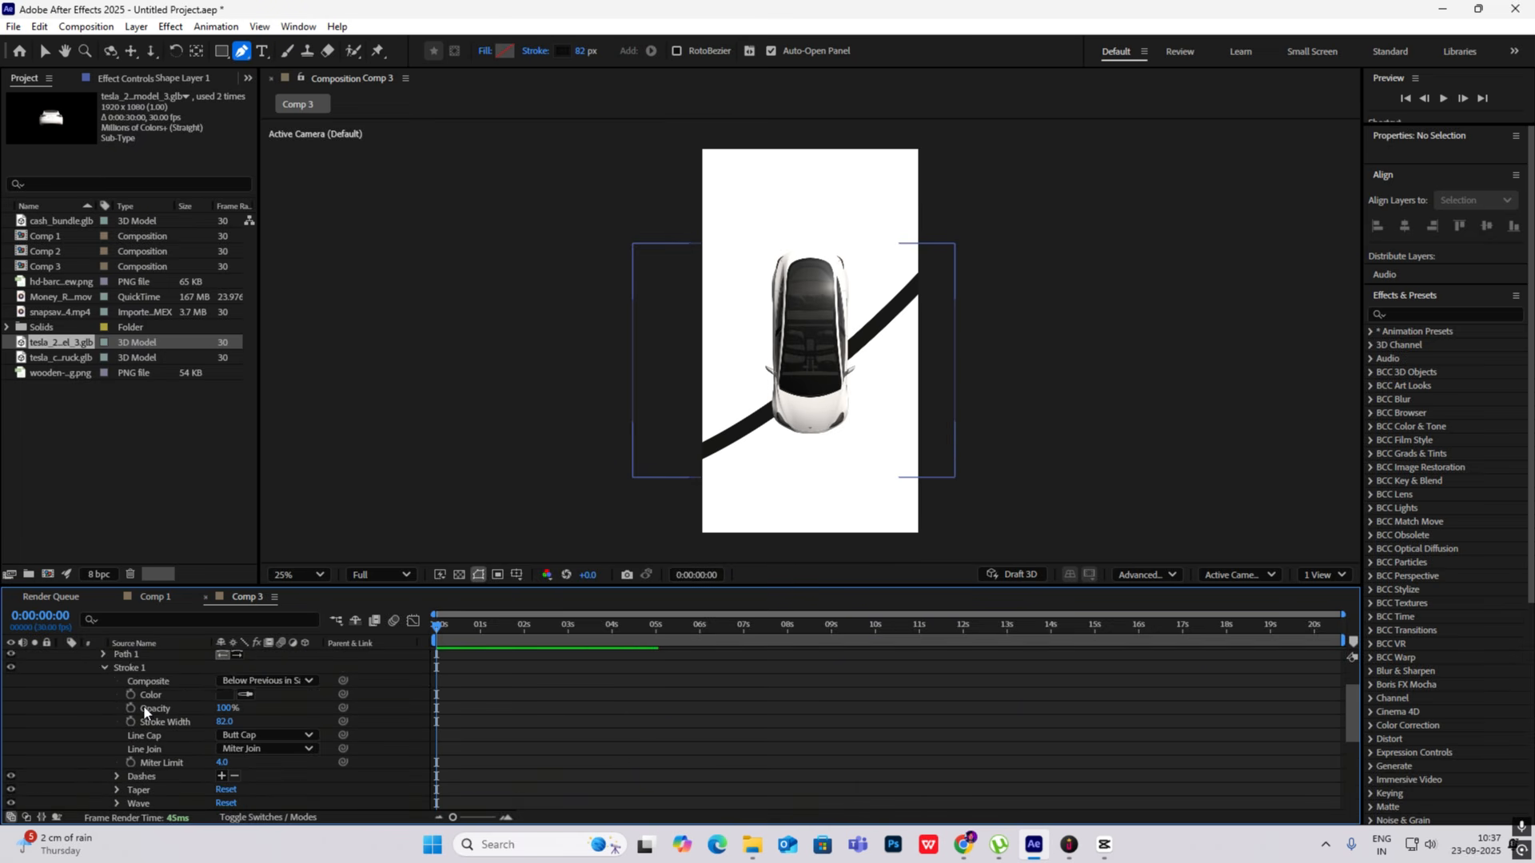
{"action": "left_click", "coordinate": [117, 749]}
{"action": "scroll", "coordinate": [160, 737], "scroll_direction": "down", "scroll_amount": 3}
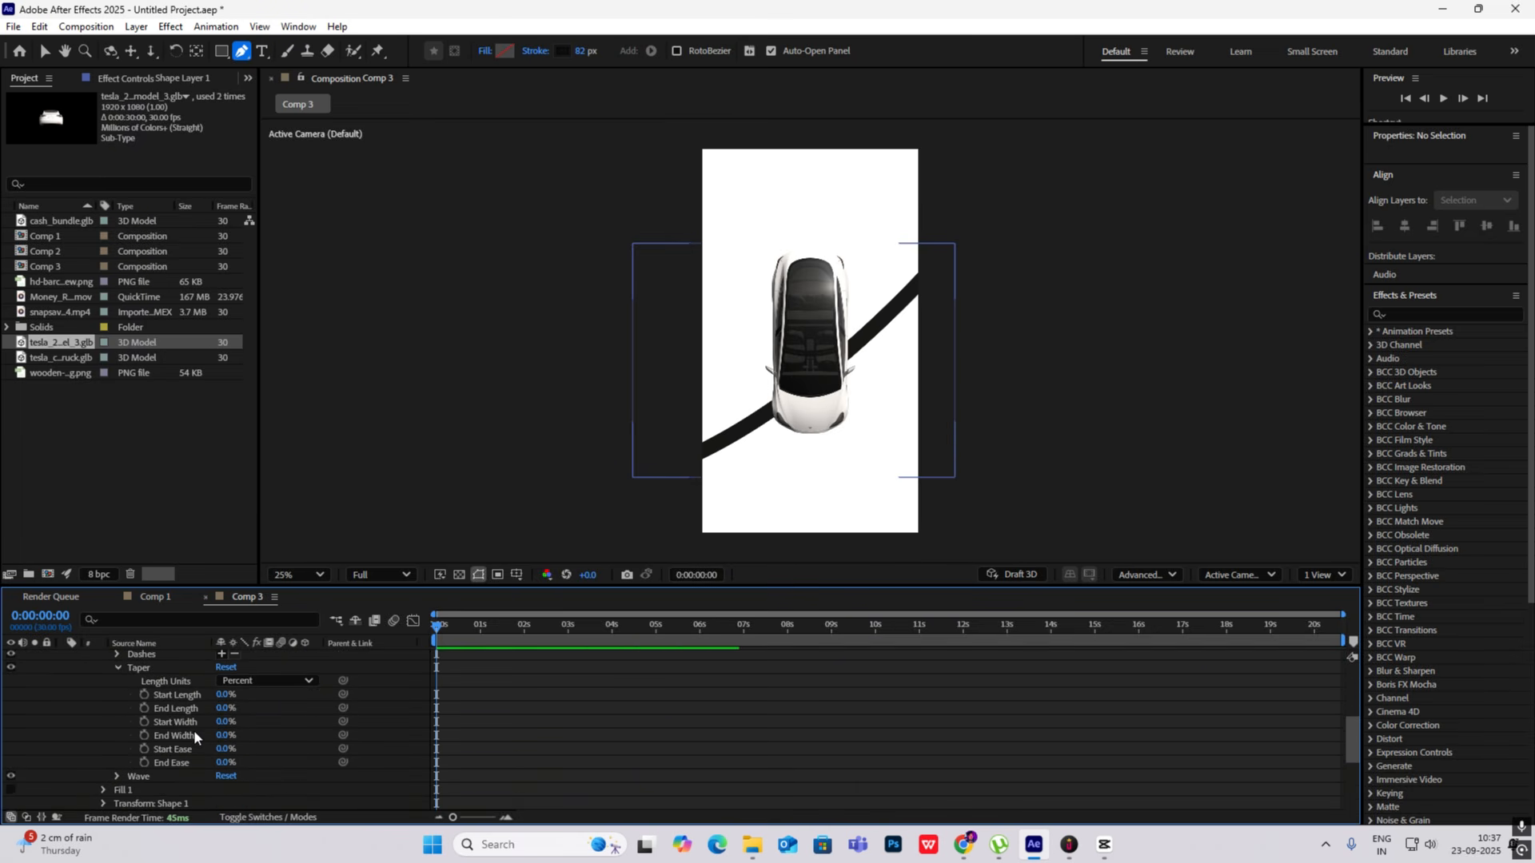
{"action": "left_click_drag", "start_coordinate": [222, 695], "coordinate": [252, 696]}
{"action": "left_click", "coordinate": [1106, 845]}
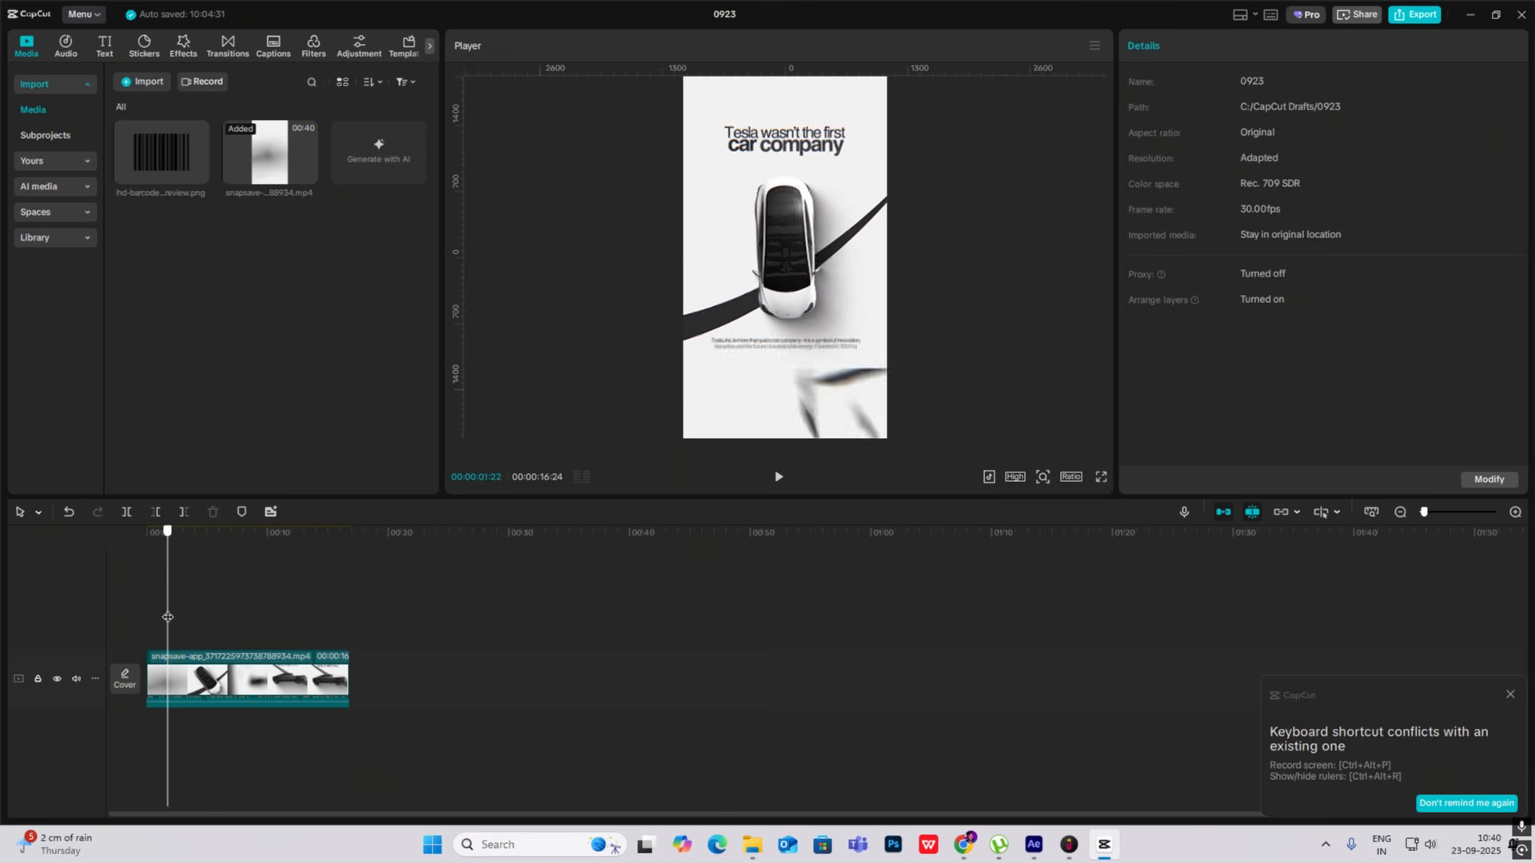
{"action": "left_click", "coordinate": [1109, 846]}
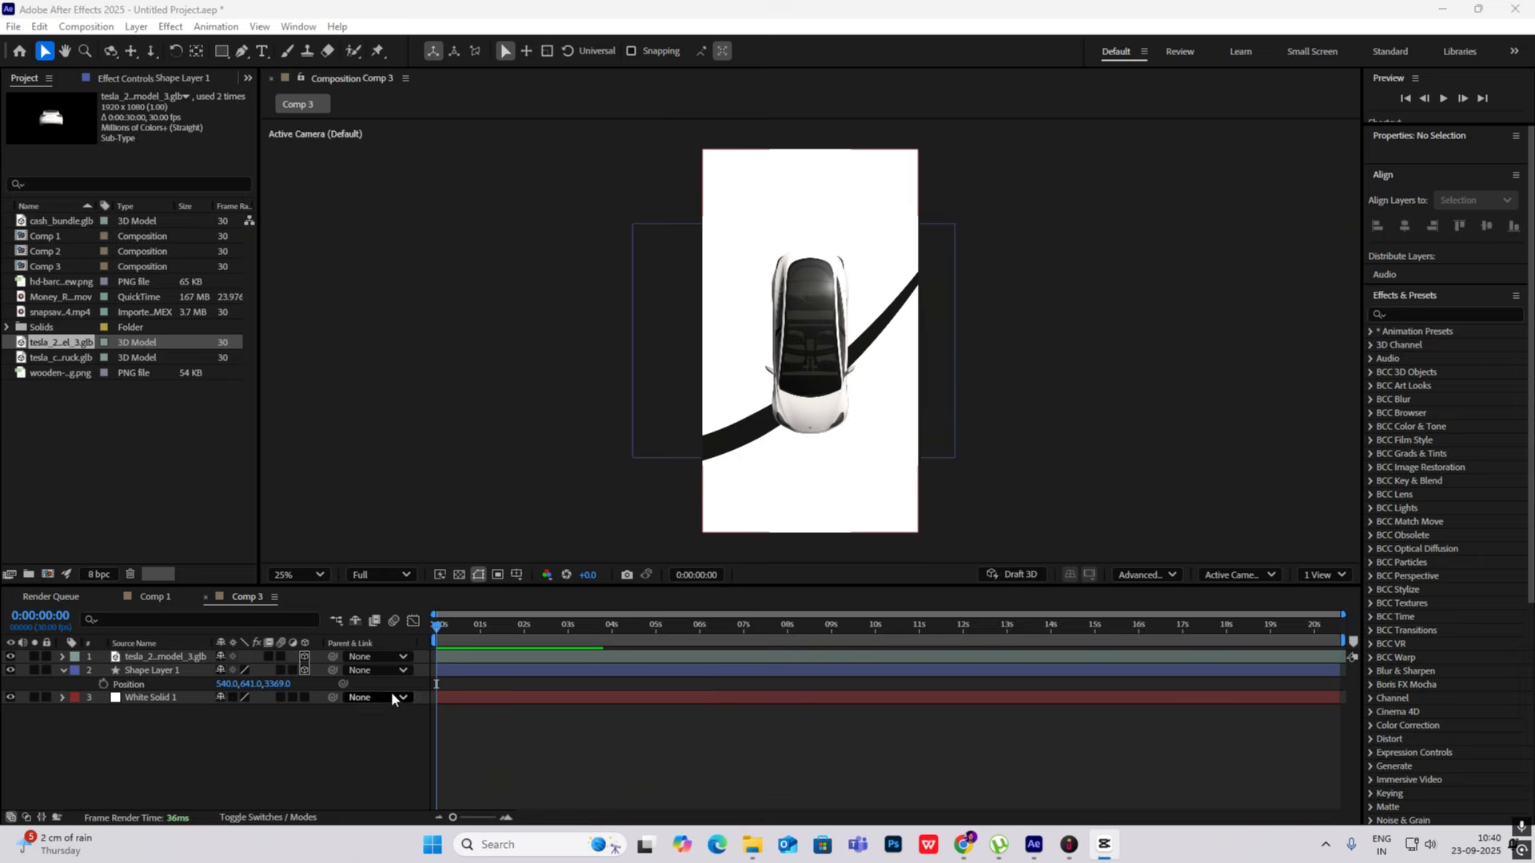
- Add a black text layer reading "Tesla wasn't the first car company" above the car and make it a 3D layer
{"action": "right_click", "coordinate": [107, 732]}
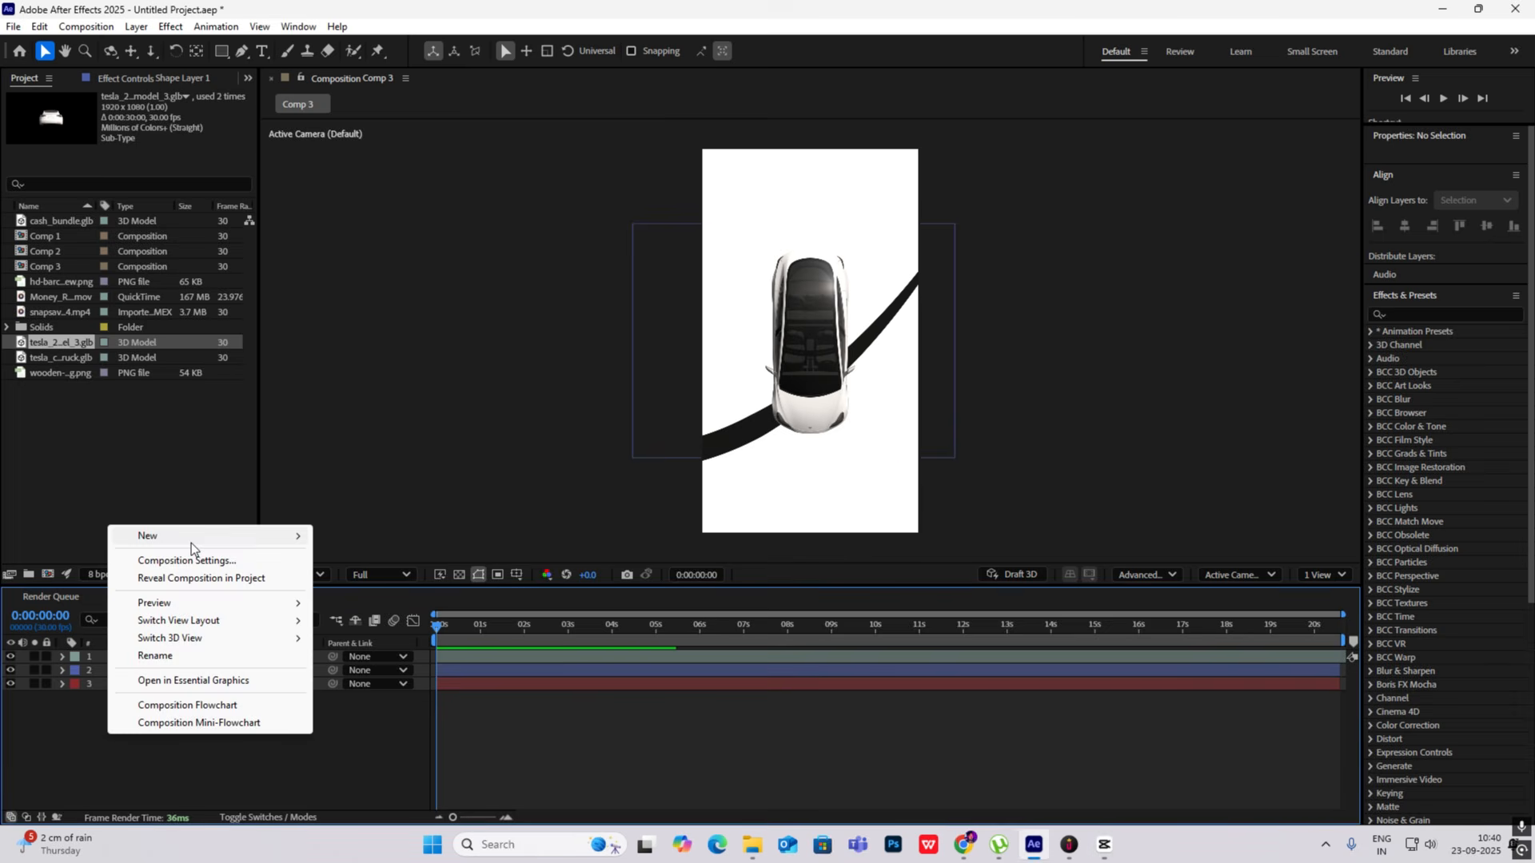
{"action": "mouse_move", "coordinate": [191, 543]}
{"action": "left_click", "coordinate": [376, 566]}
{"action": "type", "text": "Tesla wasn't the first car company"}
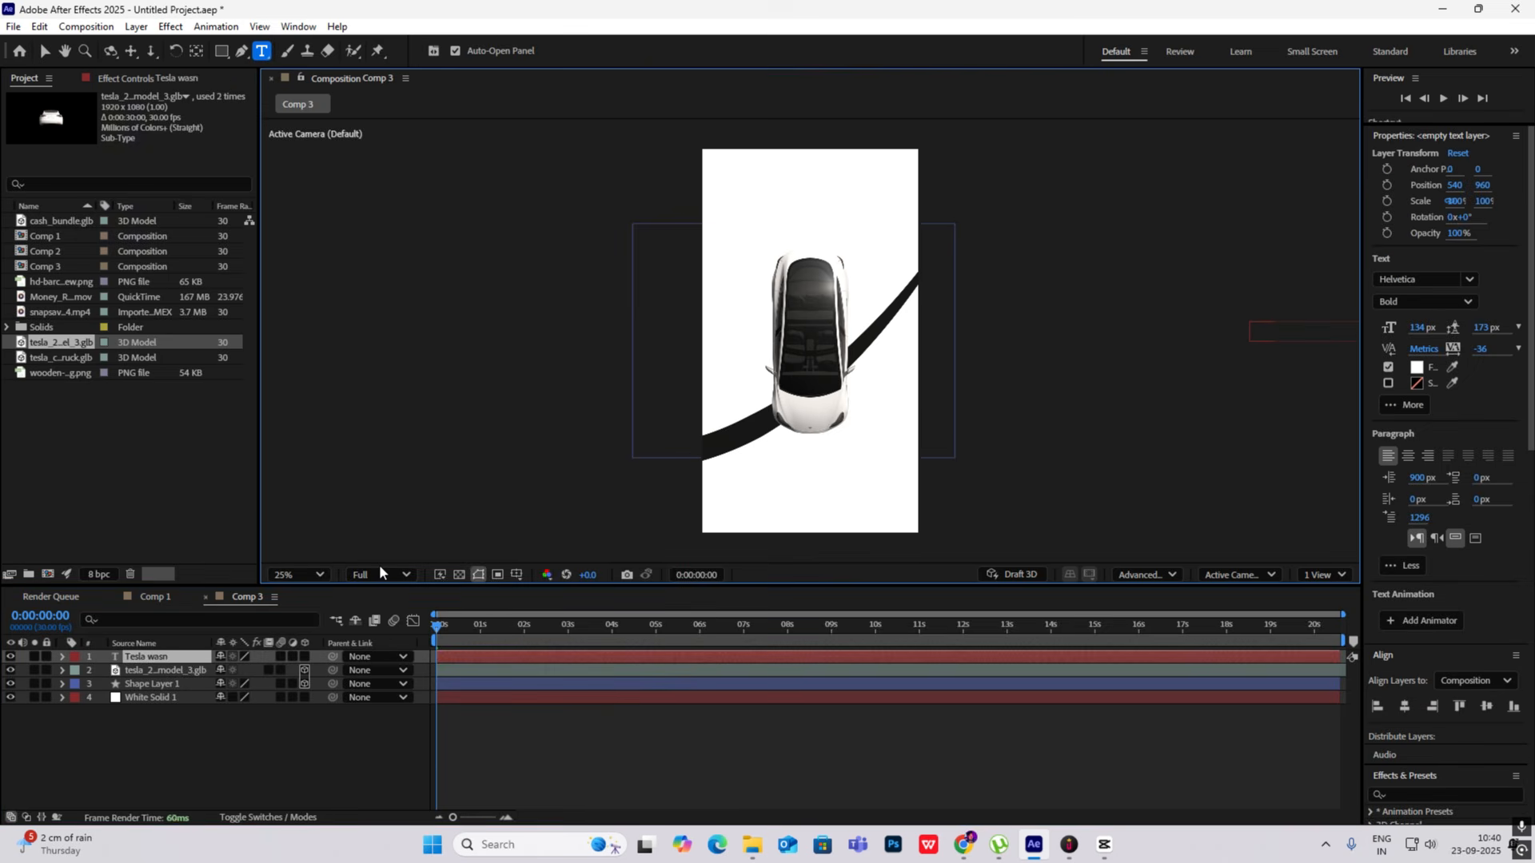
{"action": "left_click", "coordinate": [1416, 367]}
{"action": "left_click", "coordinate": [588, 523]}
{"action": "left_click", "coordinate": [927, 325]}
{"action": "left_click", "coordinate": [305, 656]}
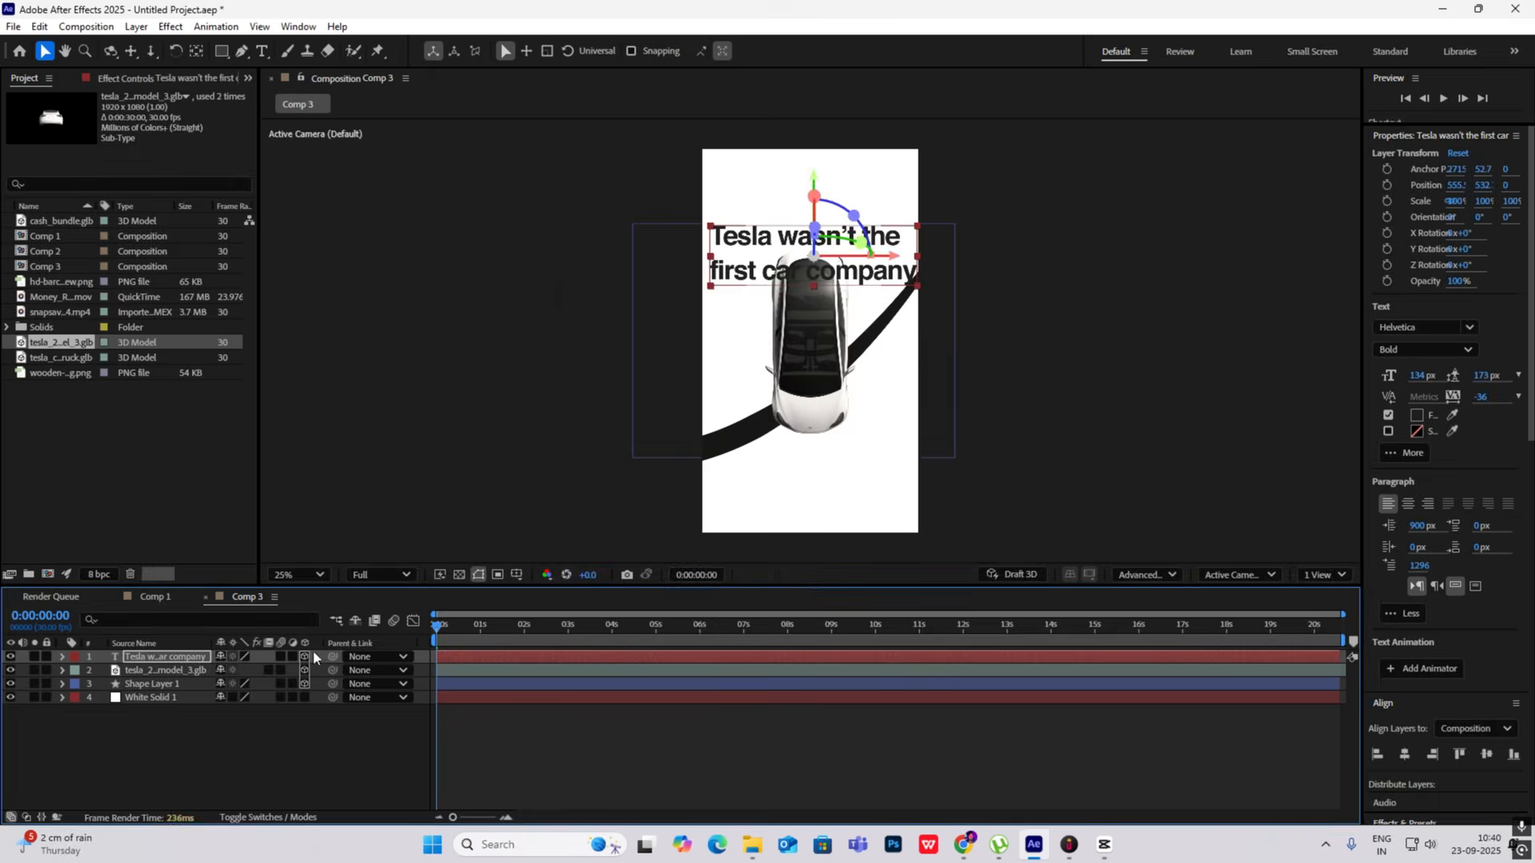
- Set the headline's font to SF UI Text Regular with 94 px leading and scale the layer to 68%
{"action": "left_click", "coordinate": [1431, 327]}
{"action": "scroll", "coordinate": [1311, 512], "scroll_direction": "down", "scroll_amount": 15}
{"action": "left_click", "coordinate": [1295, 512]}
{"action": "left_click_drag", "start_coordinate": [1483, 376], "coordinate": [1428, 376]}
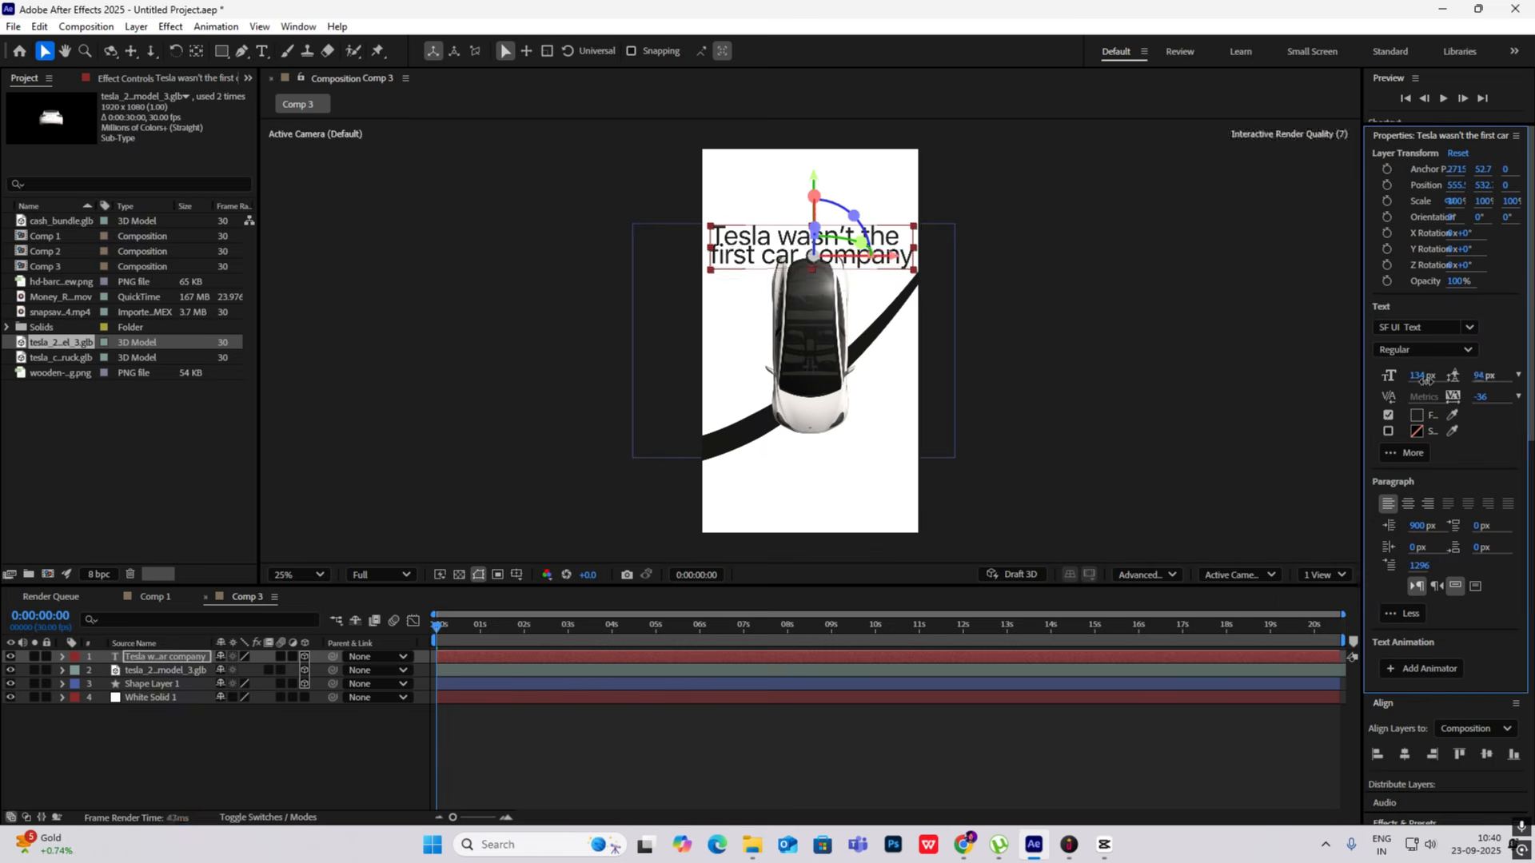
{"action": "key", "text": "s"}
{"action": "left_click_drag", "start_coordinate": [260, 671], "coordinate": [235, 671]}
- Break the headline after "first" and make the second line, "car company", bold
{"action": "left_click", "coordinate": [999, 416]}
{"action": "left_click_drag", "start_coordinate": [847, 260], "coordinate": [747, 235]}
{"action": "double_click", "coordinate": [831, 233]}
{"action": "left_click", "coordinate": [746, 234]}
{"action": "key", "text": "BackSpace"}
{"action": "left_click", "coordinate": [910, 220]}
{"action": "key", "text": "Return"}
{"action": "left_click", "coordinate": [1426, 350]}
{"action": "left_click", "coordinate": [1419, 457]}
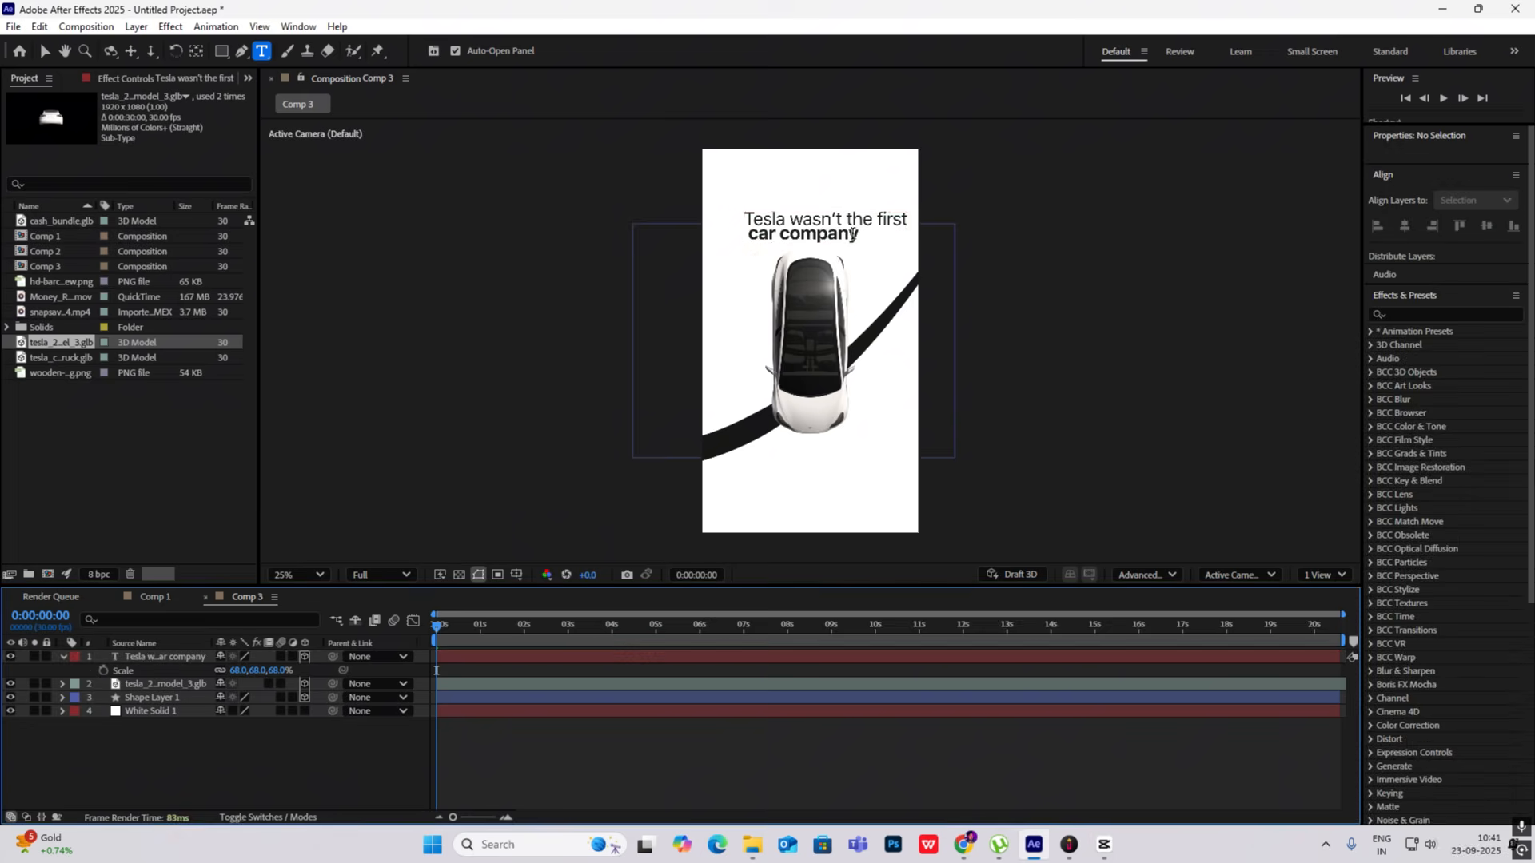
{"action": "left_click", "coordinate": [373, 724]}
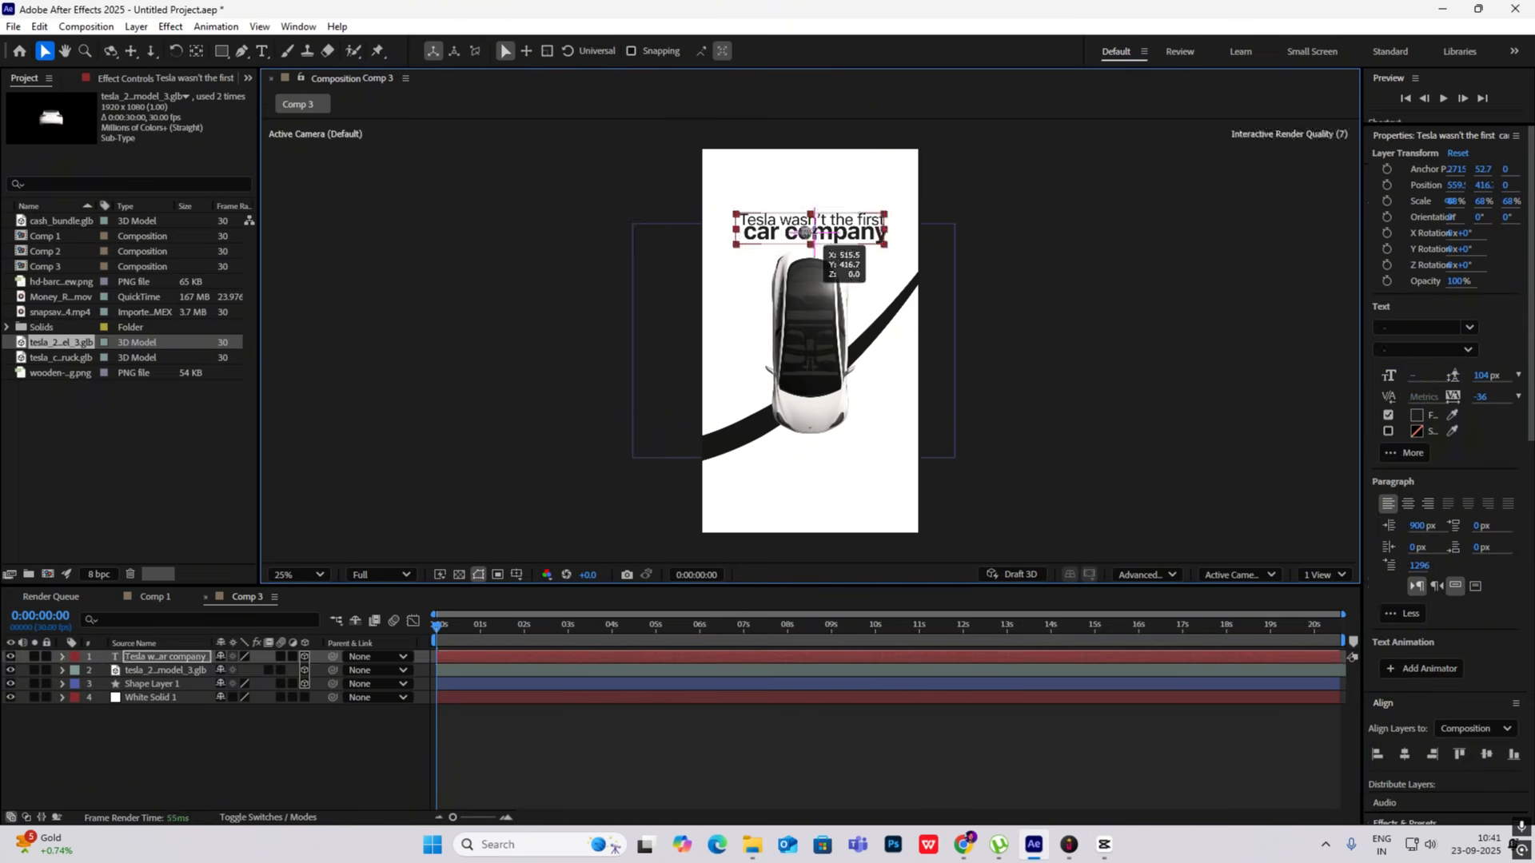
- Switch to CapCut and examine how the car and headline move in the opening seconds of the reference video
{"action": "left_click", "coordinate": [1104, 845]}
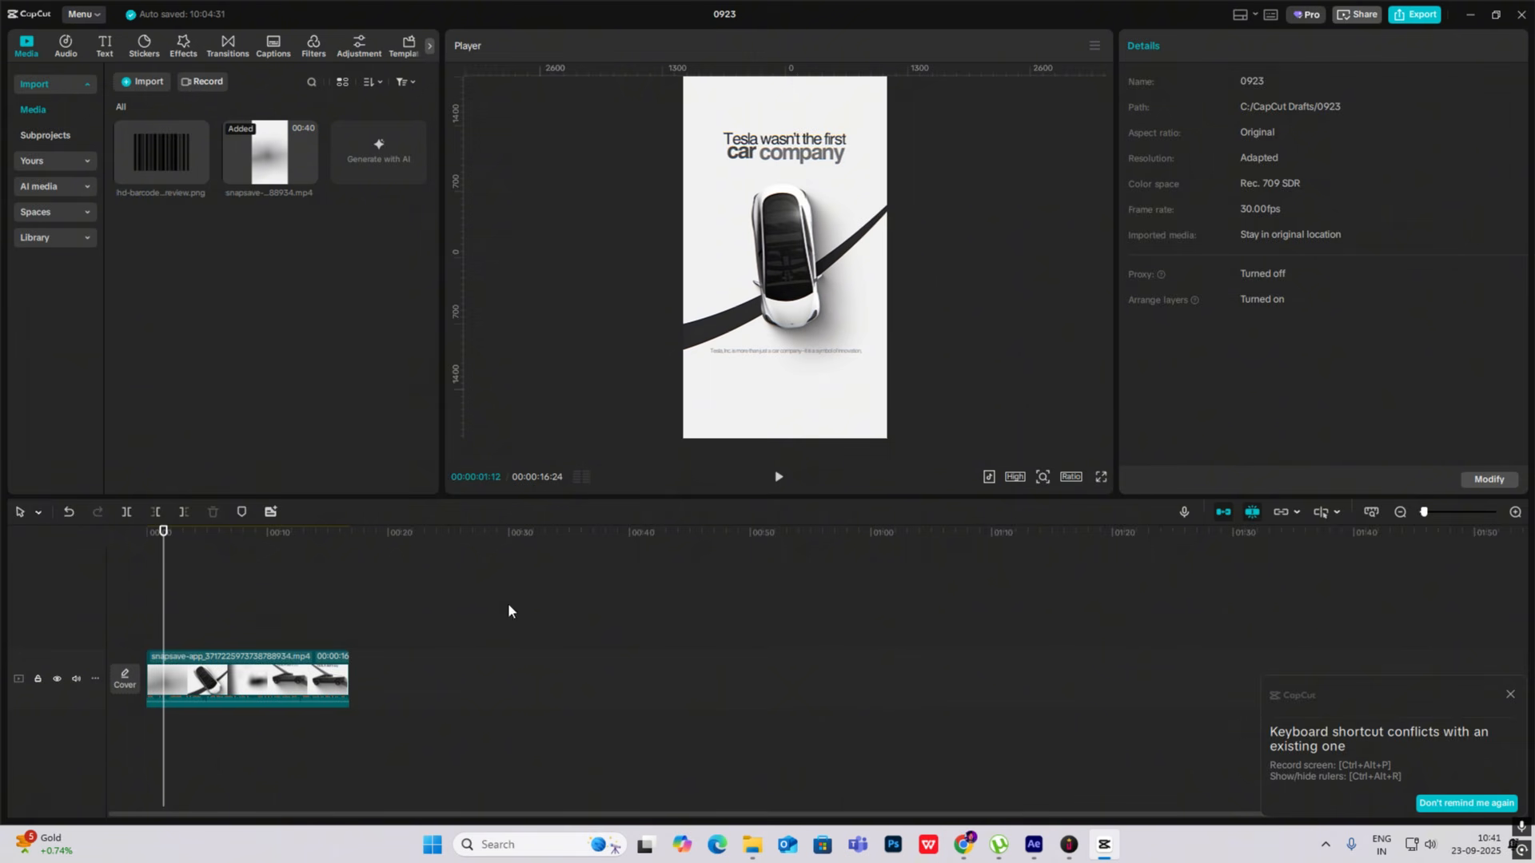
{"action": "left_click", "coordinate": [167, 633]}
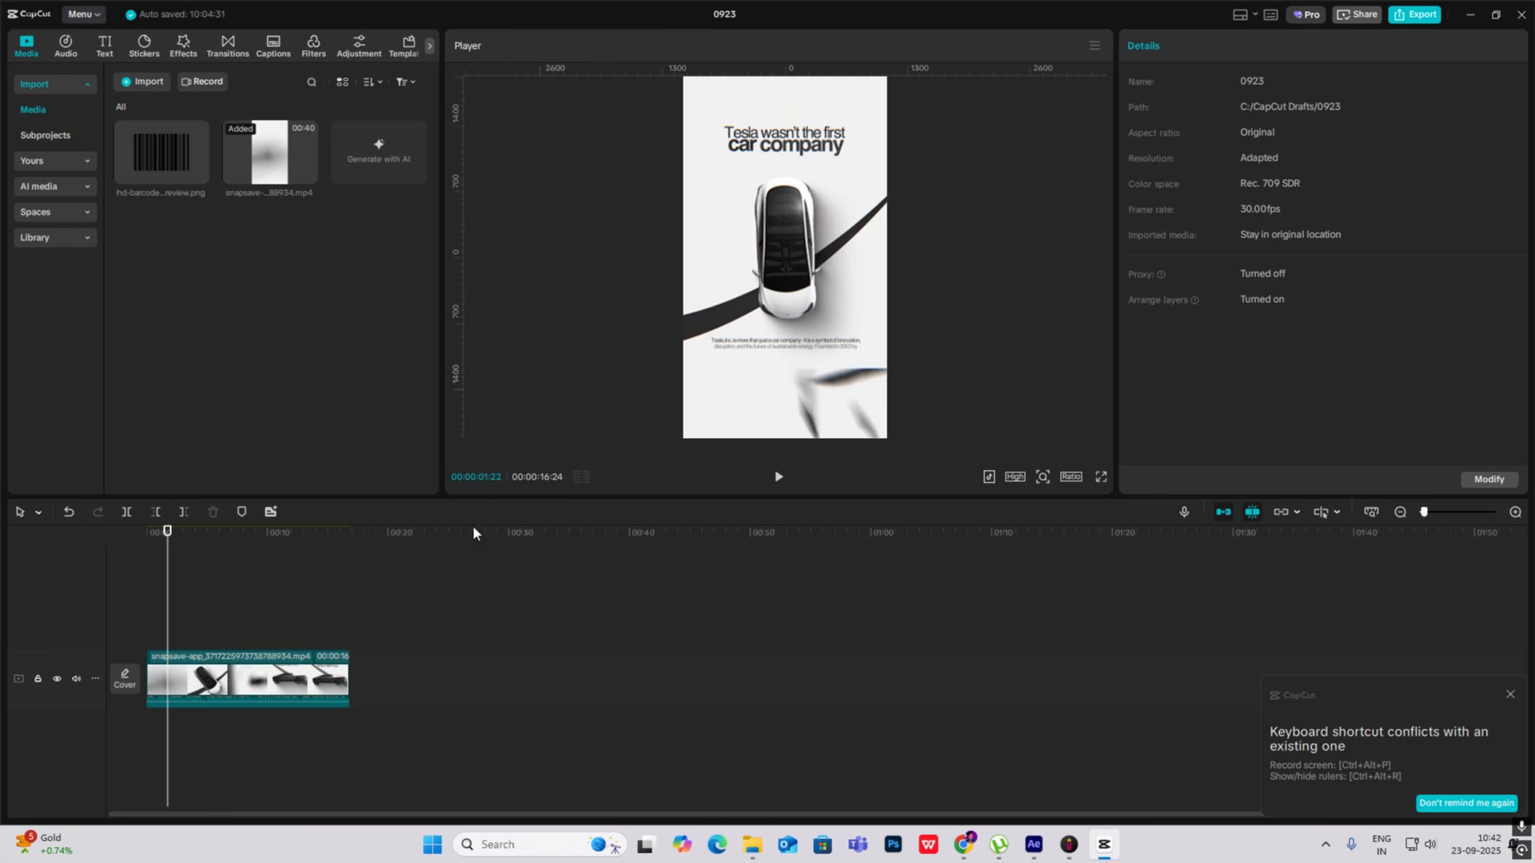
{"action": "mouse_move", "coordinate": [159, 611]}
{"action": "left_mouse_down"}
{"action": "mouse_move", "coordinate": [319, 626]}
{"action": "mouse_move", "coordinate": [284, 626]}
{"action": "mouse_move", "coordinate": [312, 601]}
{"action": "mouse_move", "coordinate": [343, 604]}
{"action": "mouse_move", "coordinate": [130, 608]}
{"action": "mouse_move", "coordinate": [167, 619]}
{"action": "left_mouse_up"}
{"action": "mouse_move", "coordinate": [171, 625]}
{"action": "left_mouse_down"}
{"action": "mouse_move", "coordinate": [142, 627]}
{"action": "mouse_move", "coordinate": [169, 632]}
{"action": "left_mouse_up"}
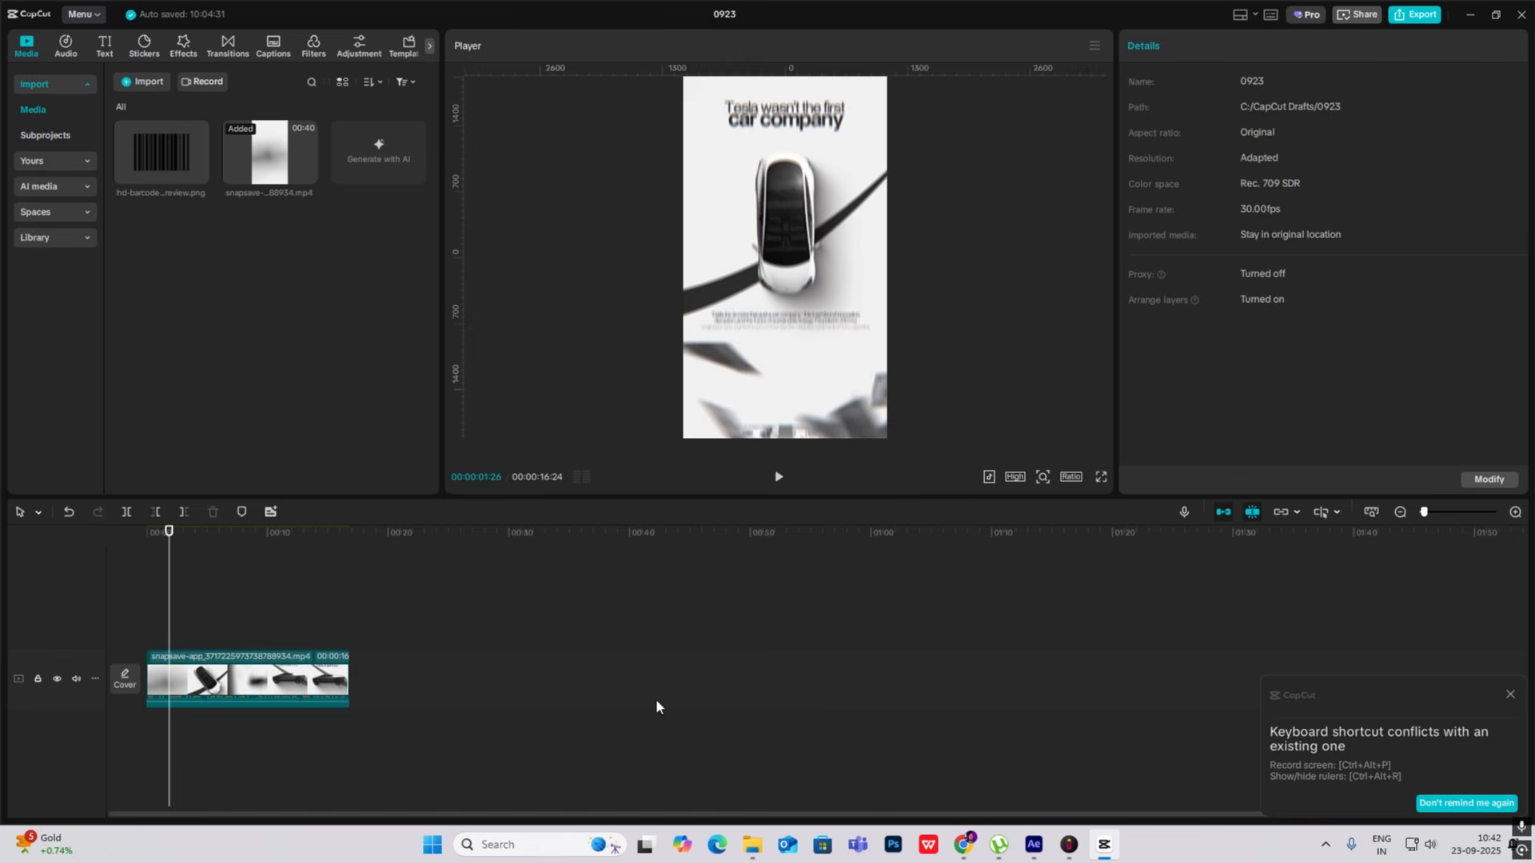
{"action": "left_click", "coordinate": [1104, 850]}
- Keyframe the Tesla model's Z rotation from 208° at 0:00:00:00 to 180° at 0:00:01:11 and preview the turn
{"action": "left_click", "coordinate": [171, 670]}
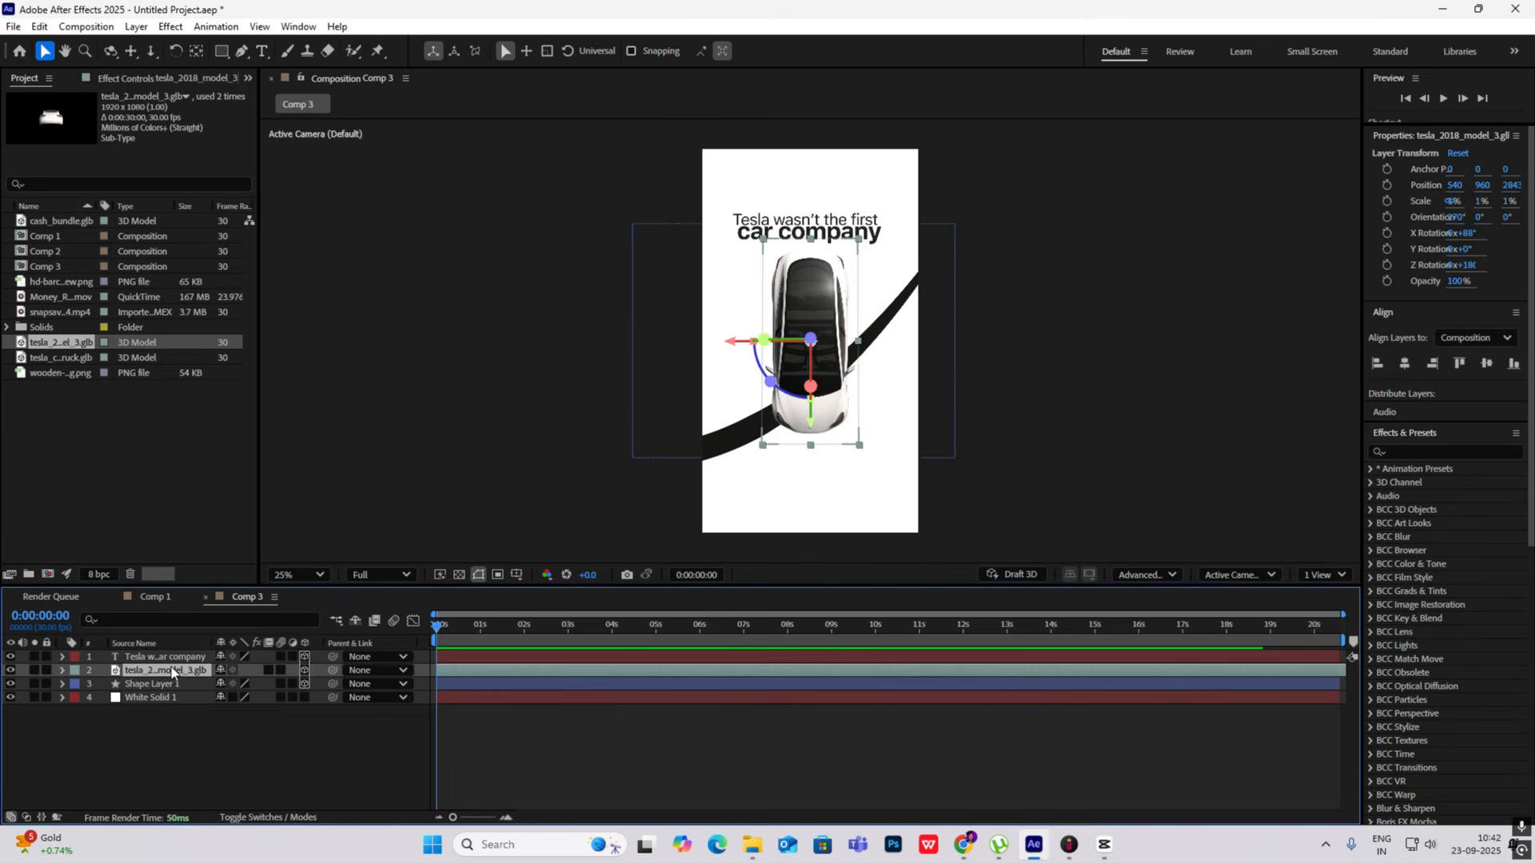
{"action": "key", "text": "r"}
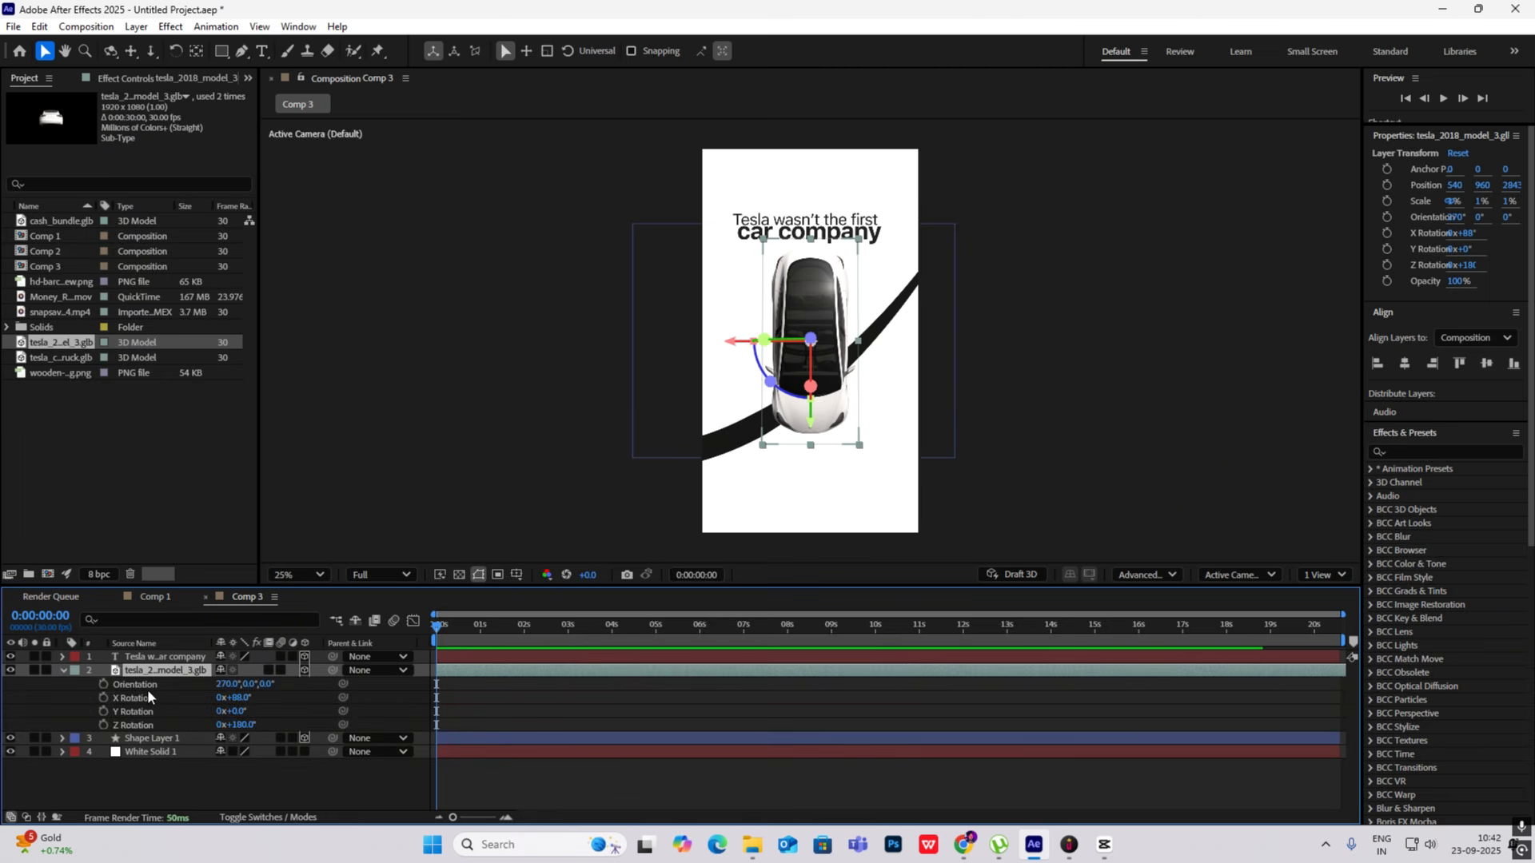
{"action": "left_click", "coordinate": [103, 725]}
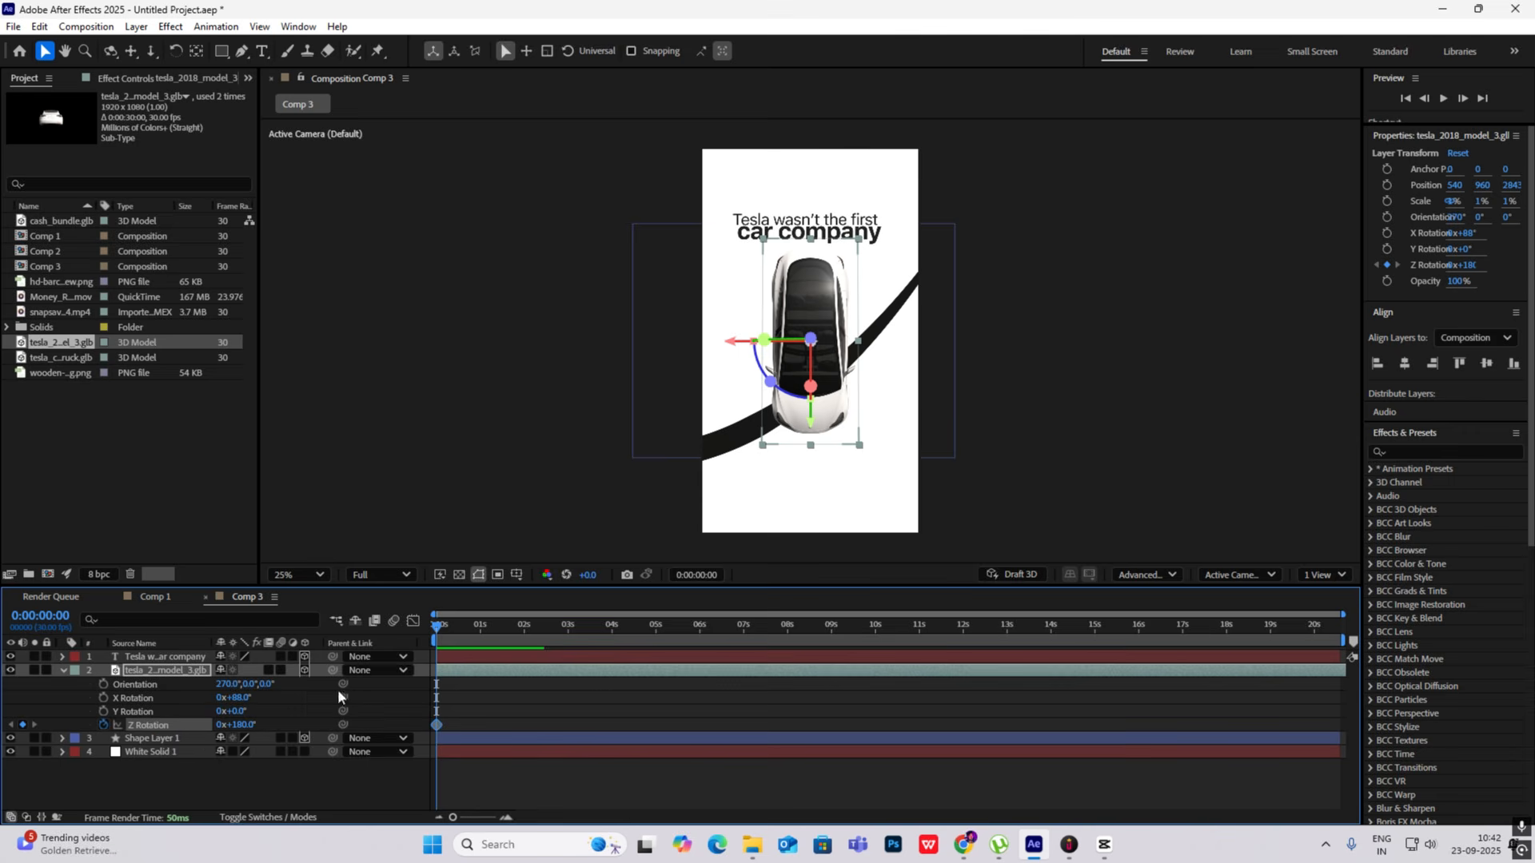
{"action": "left_click_drag", "start_coordinate": [437, 635], "coordinate": [492, 642]}
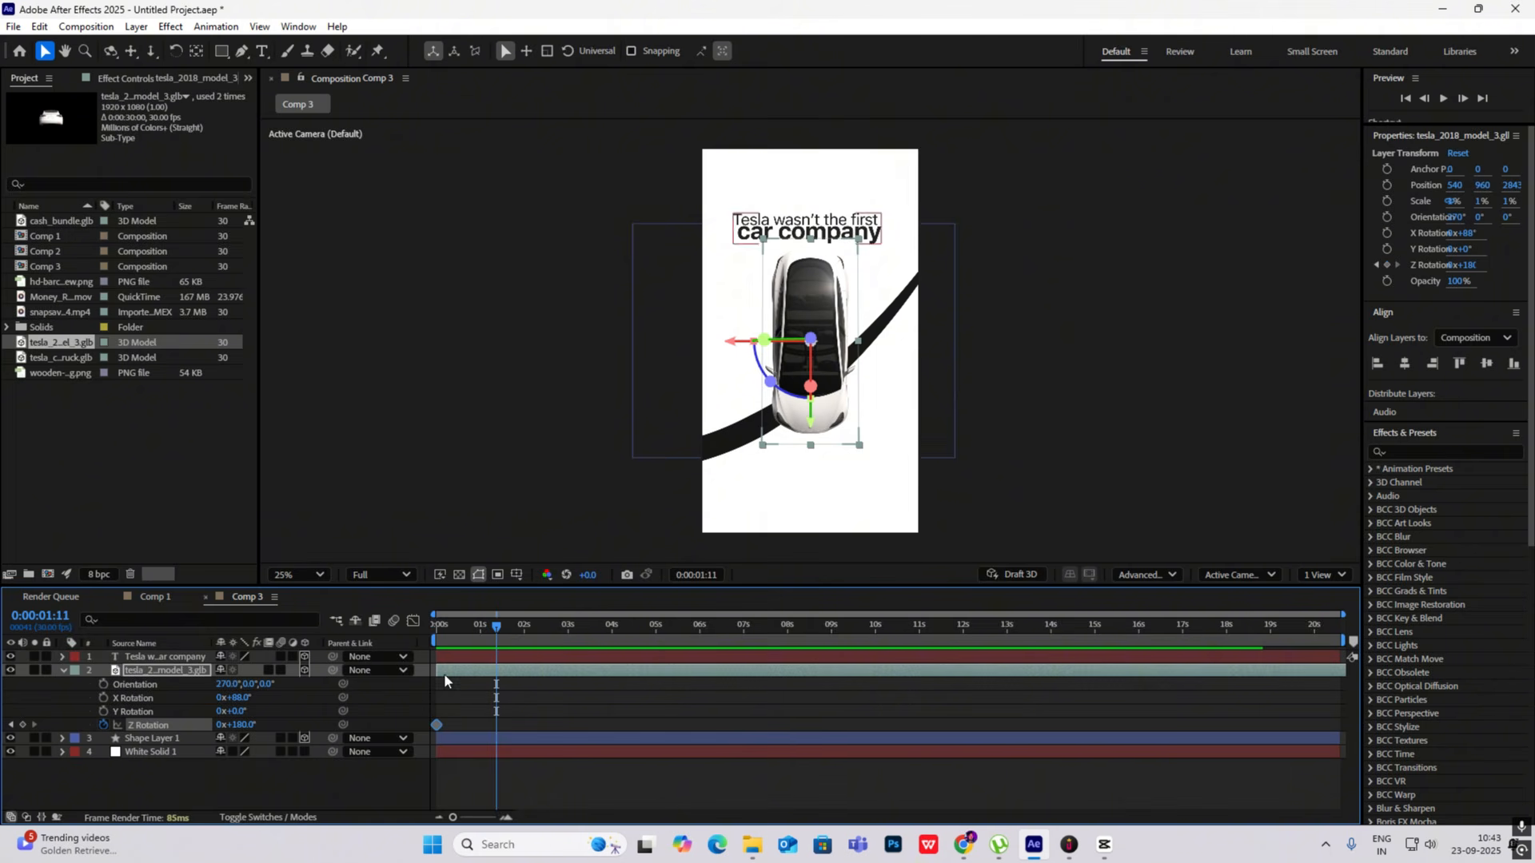
{"action": "left_click", "coordinate": [22, 725]}
{"action": "left_click", "coordinate": [11, 724]}
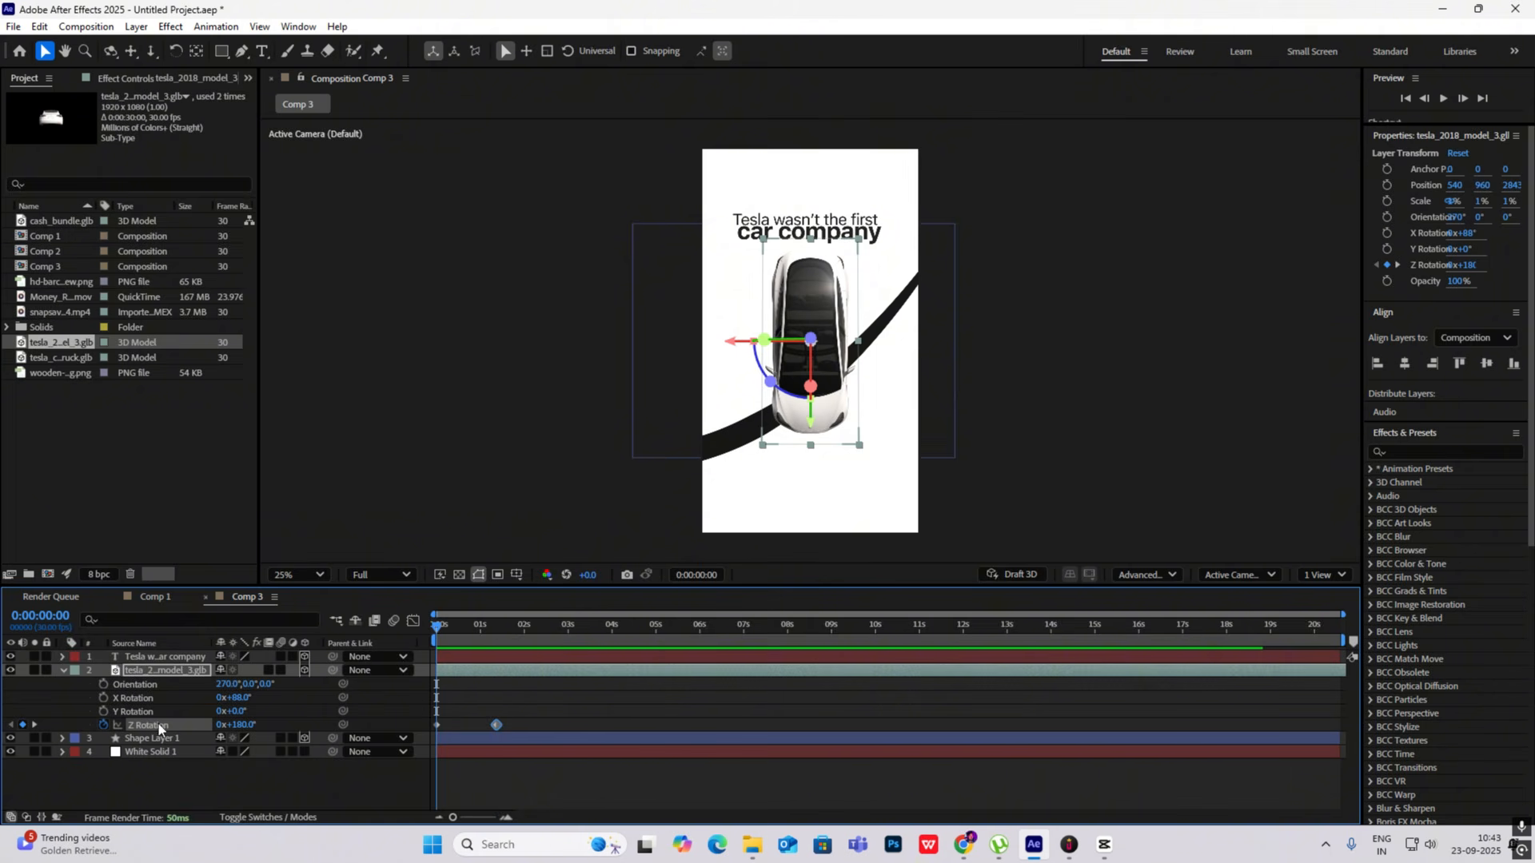
{"action": "left_click_drag", "start_coordinate": [243, 724], "coordinate": [273, 725]}
{"action": "key", "text": "space"}
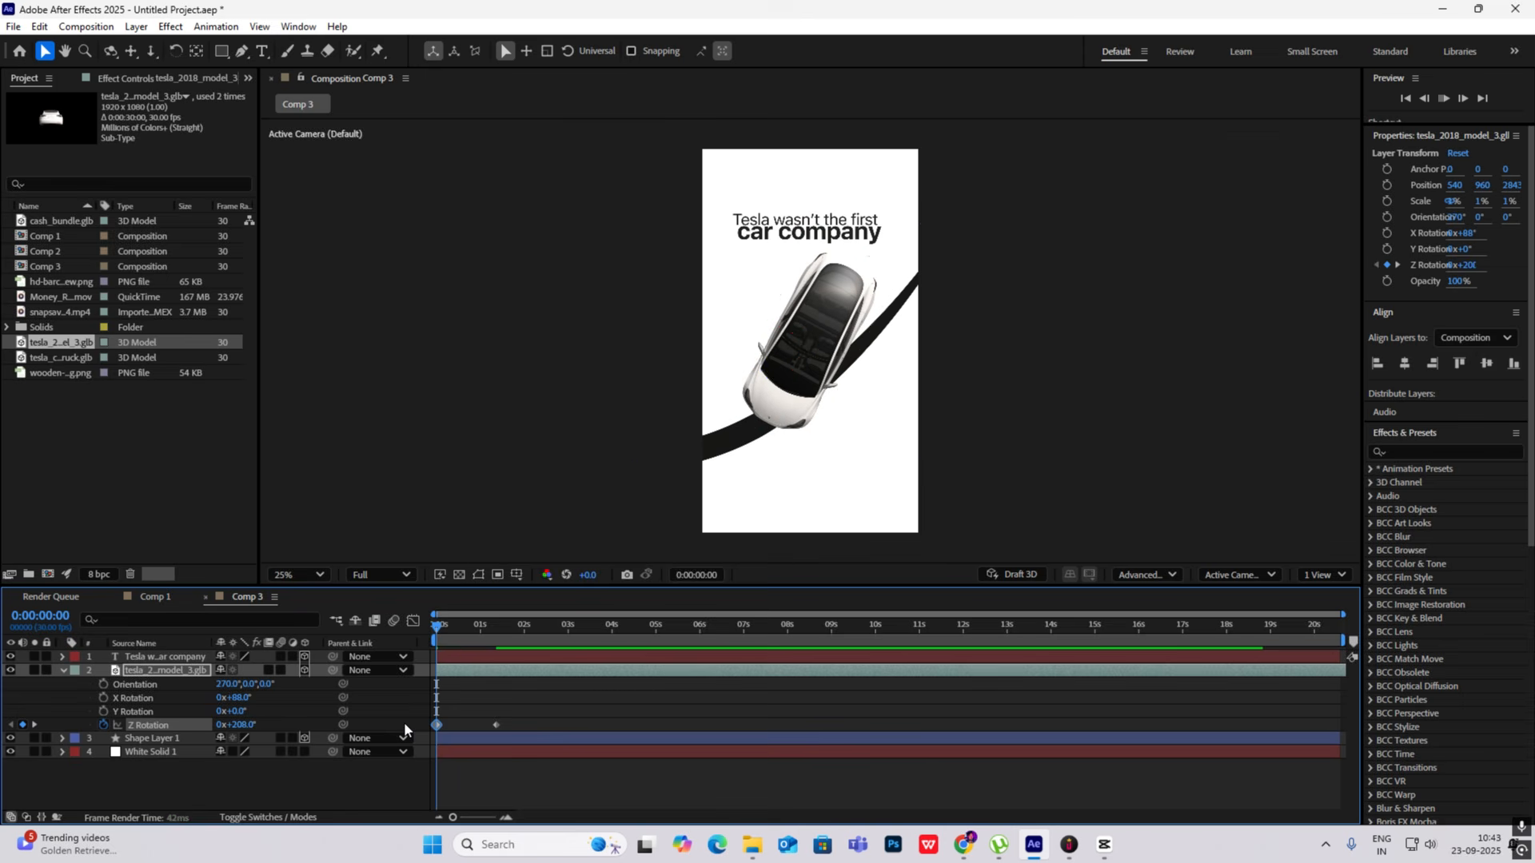
{"action": "key", "text": "space"}
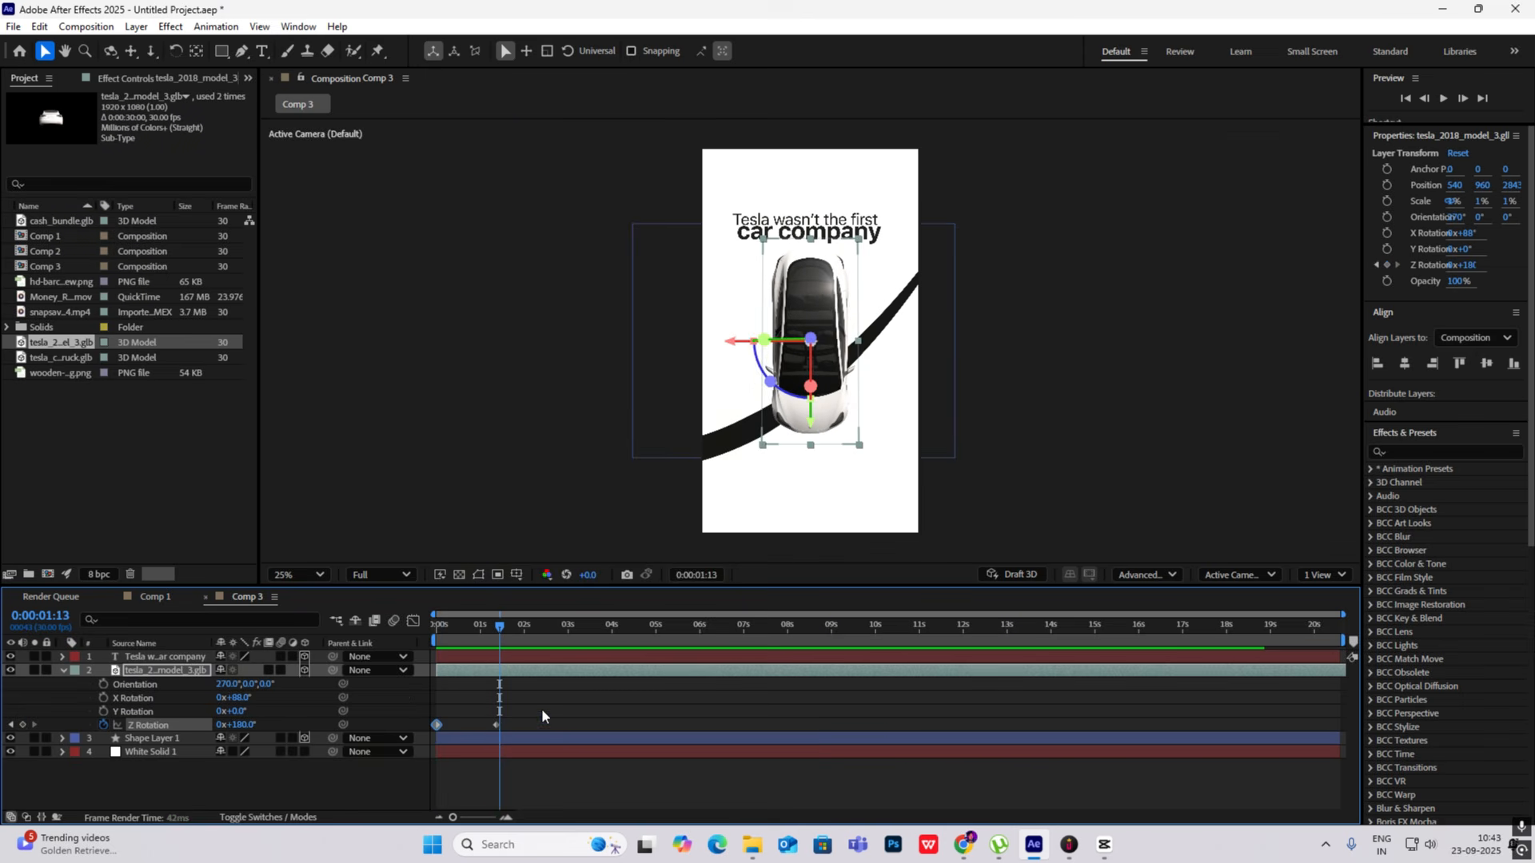
- Ease both Z Rotation keyframes and shape their speed graph so the car turns fast early and slows toward the end
{"action": "left_click_drag", "start_coordinate": [542, 710], "coordinate": [422, 748]}
{"action": "left_click", "coordinate": [414, 622]}
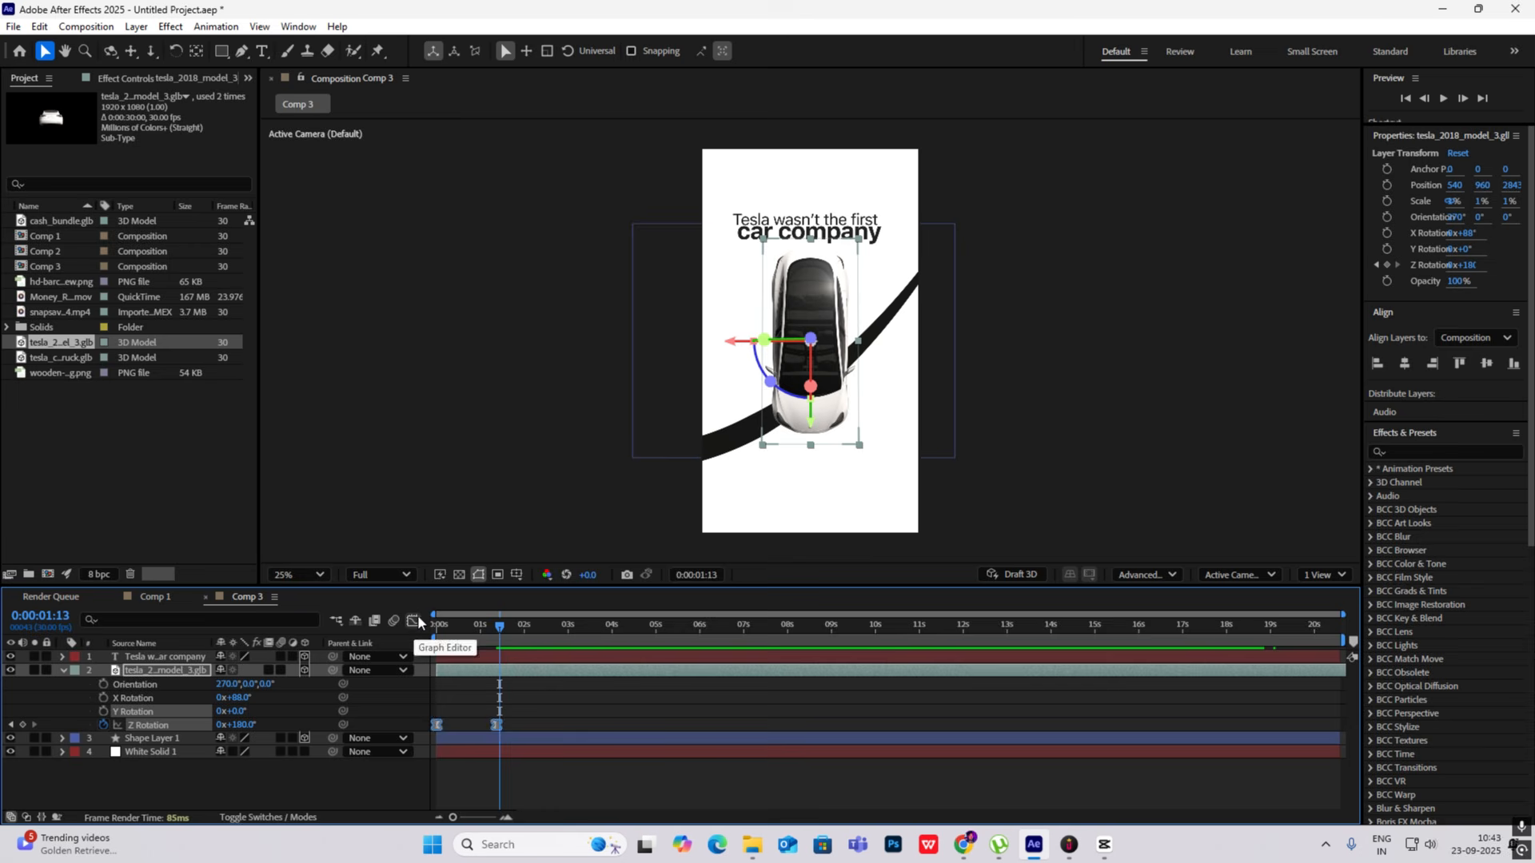
{"action": "scroll", "coordinate": [504, 671], "scroll_direction": "up", "scroll_amount": 2}
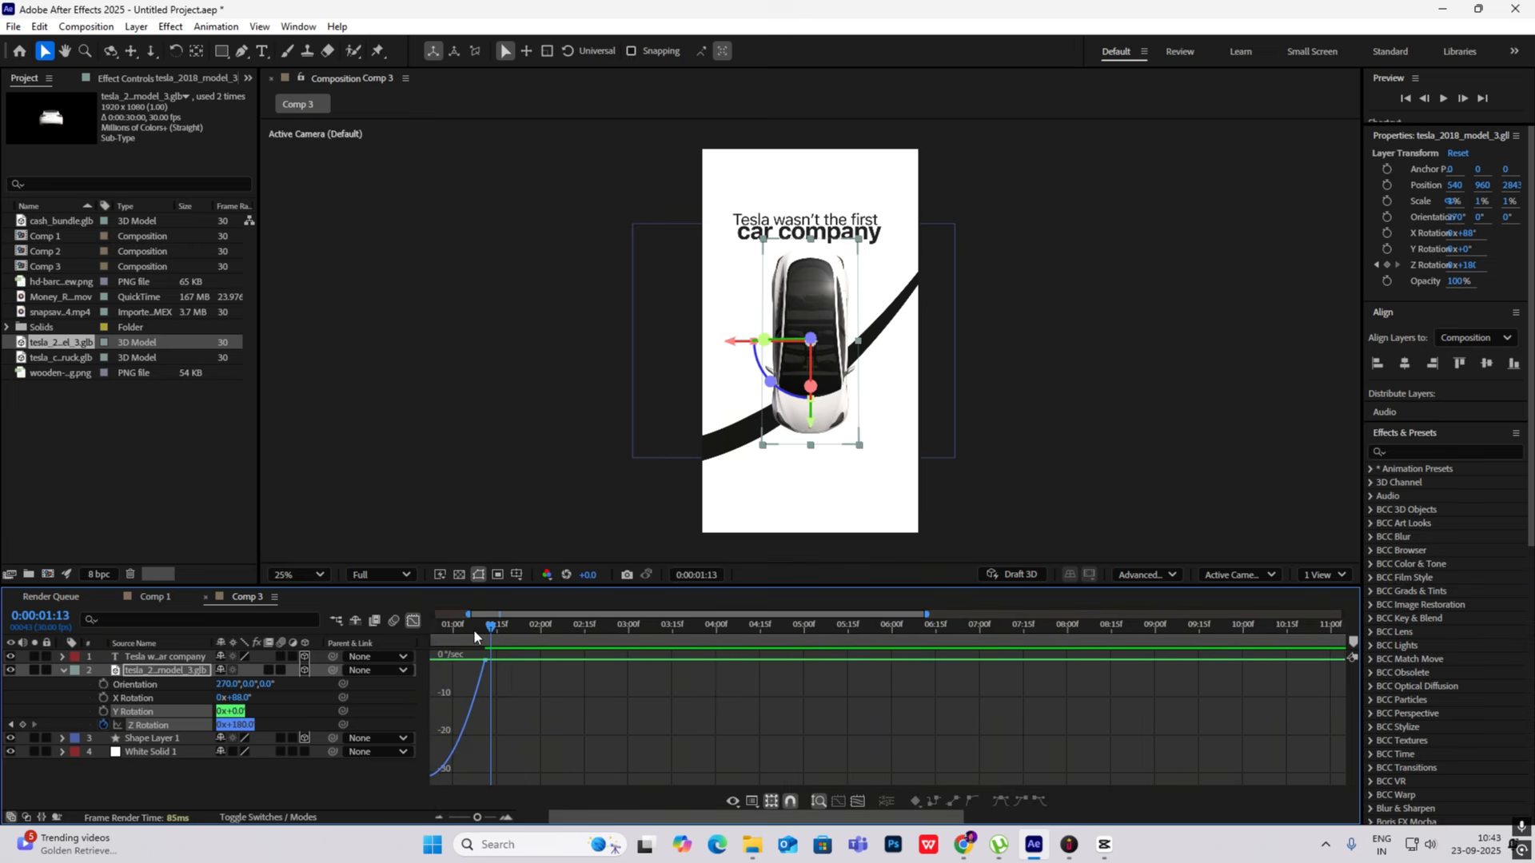
{"action": "key", "text": "Home"}
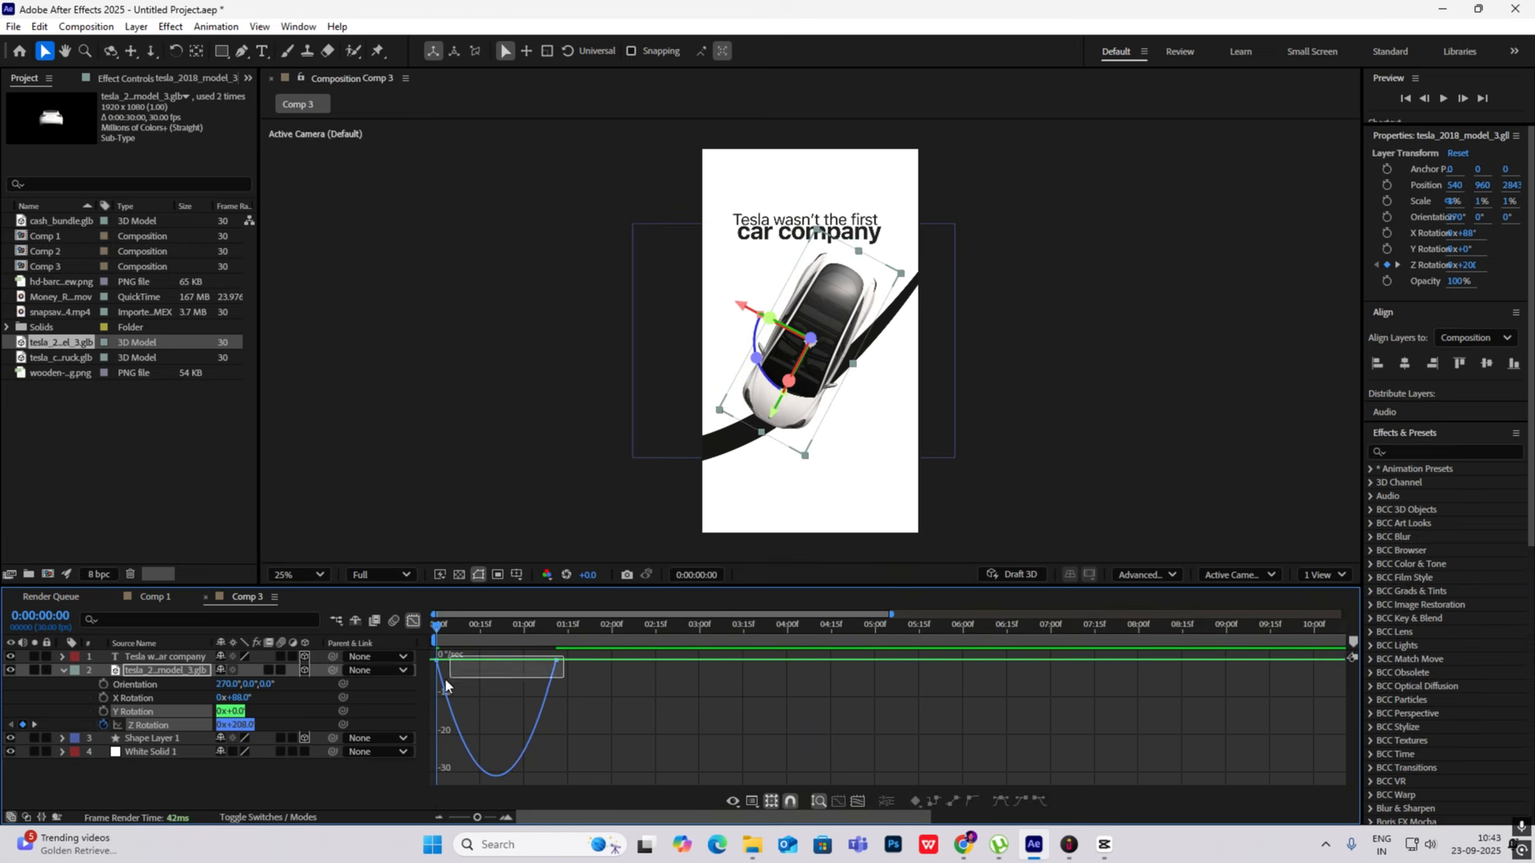
{"action": "left_click_drag", "start_coordinate": [445, 685], "coordinate": [432, 686]}
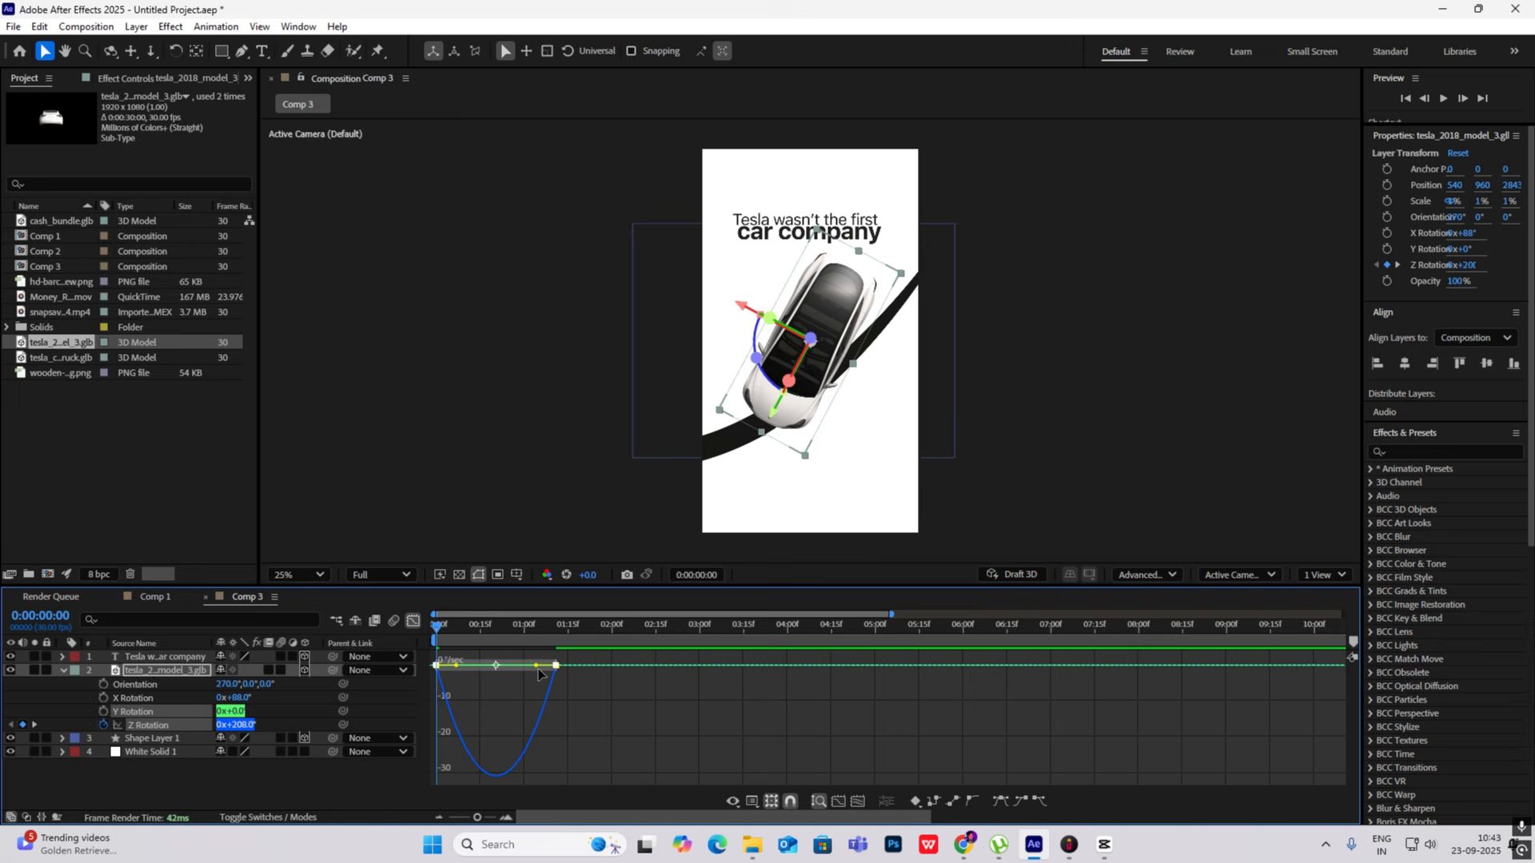
{"action": "left_click", "coordinate": [412, 621]}
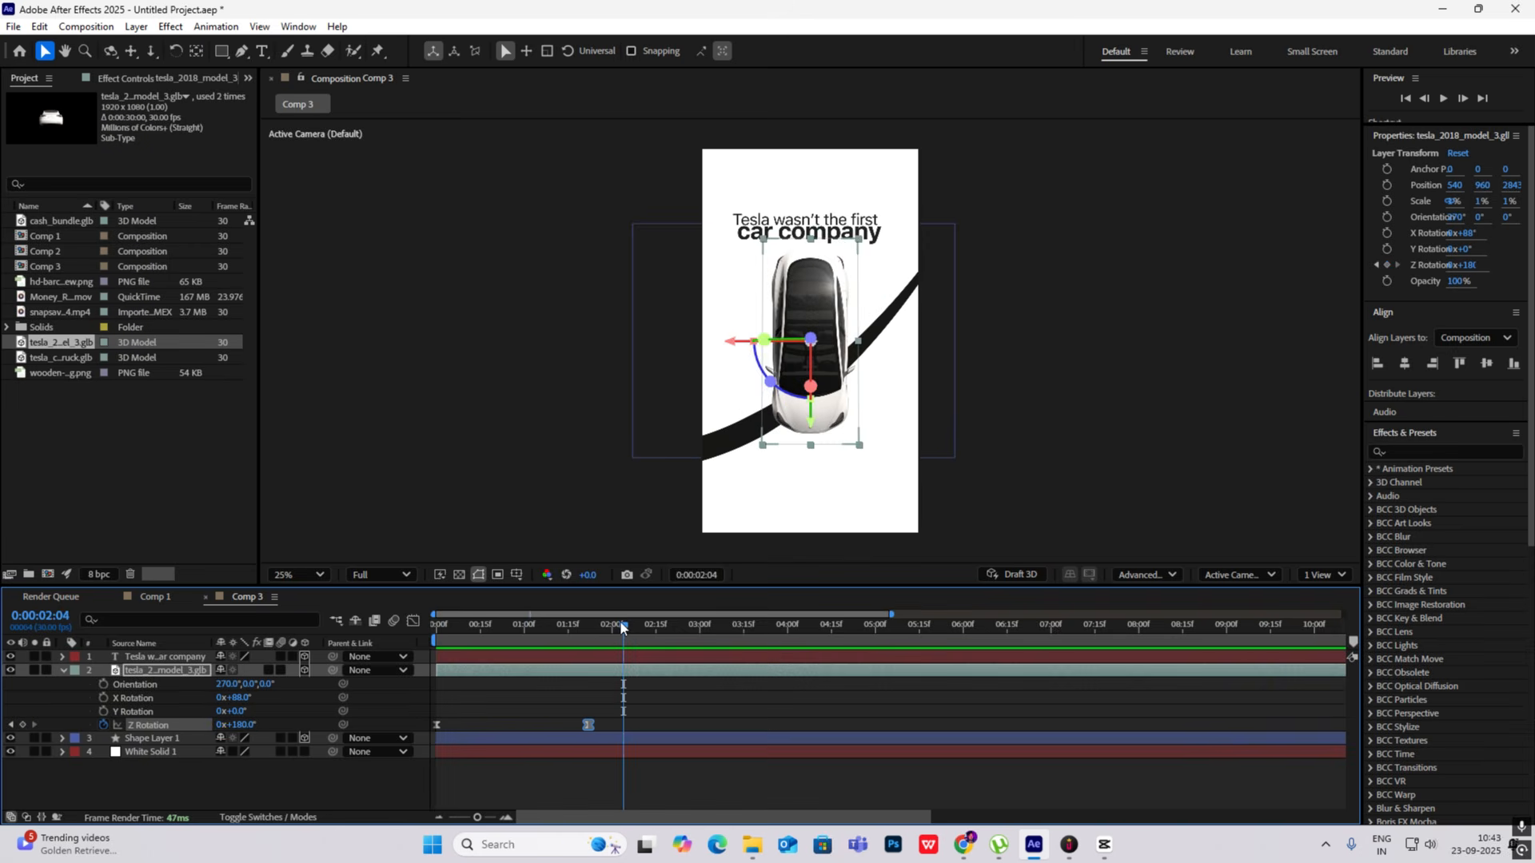
- Add an Opacity text animator to the headline layer and set the animator's opacity to 0%
{"action": "left_click", "coordinate": [61, 669]}
{"action": "left_click", "coordinate": [61, 656]}
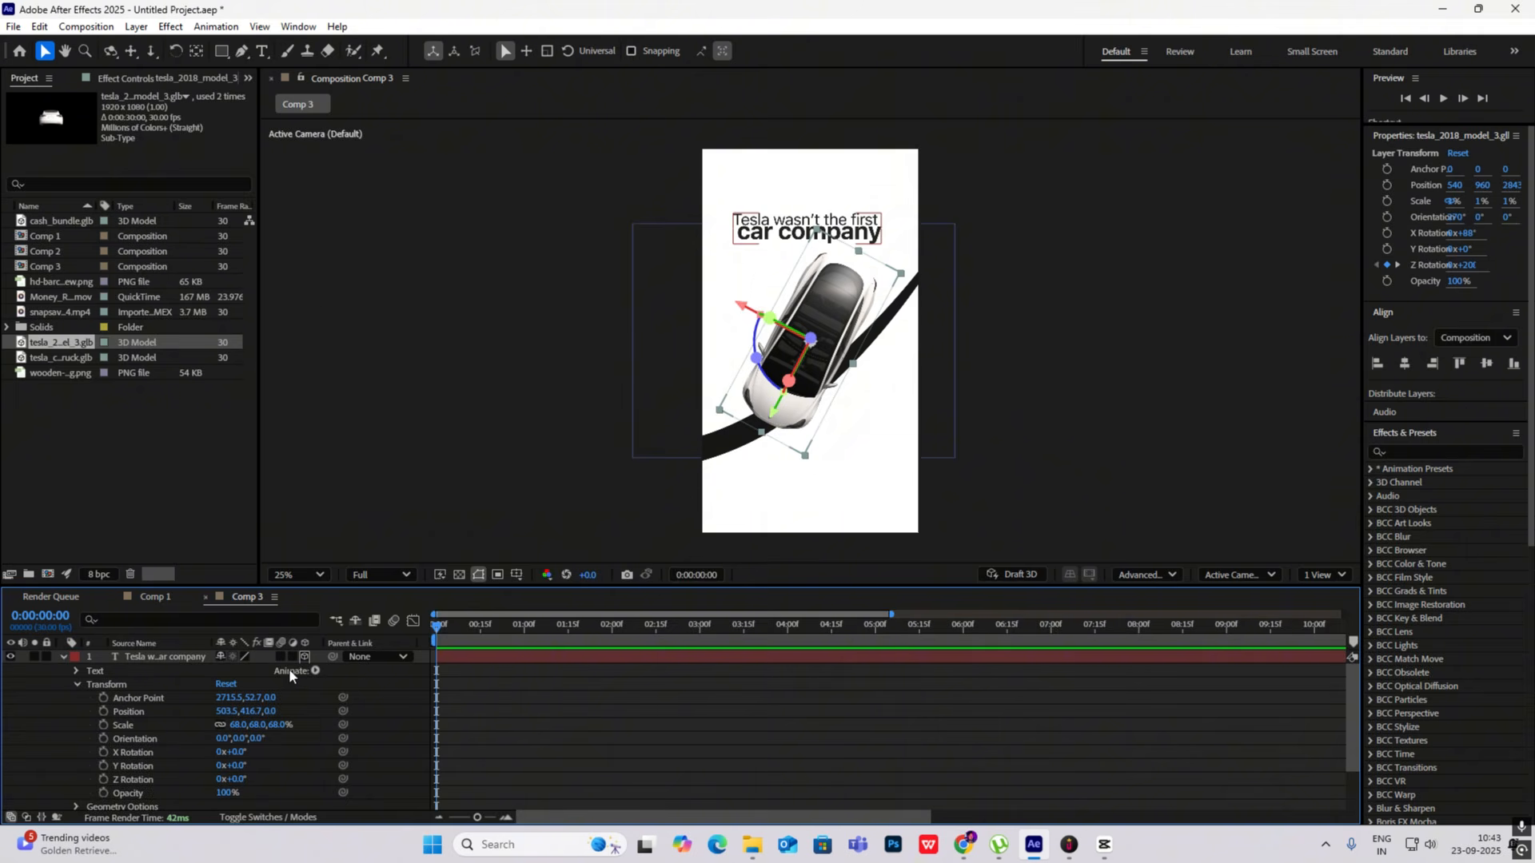
{"action": "left_click", "coordinate": [315, 671]}
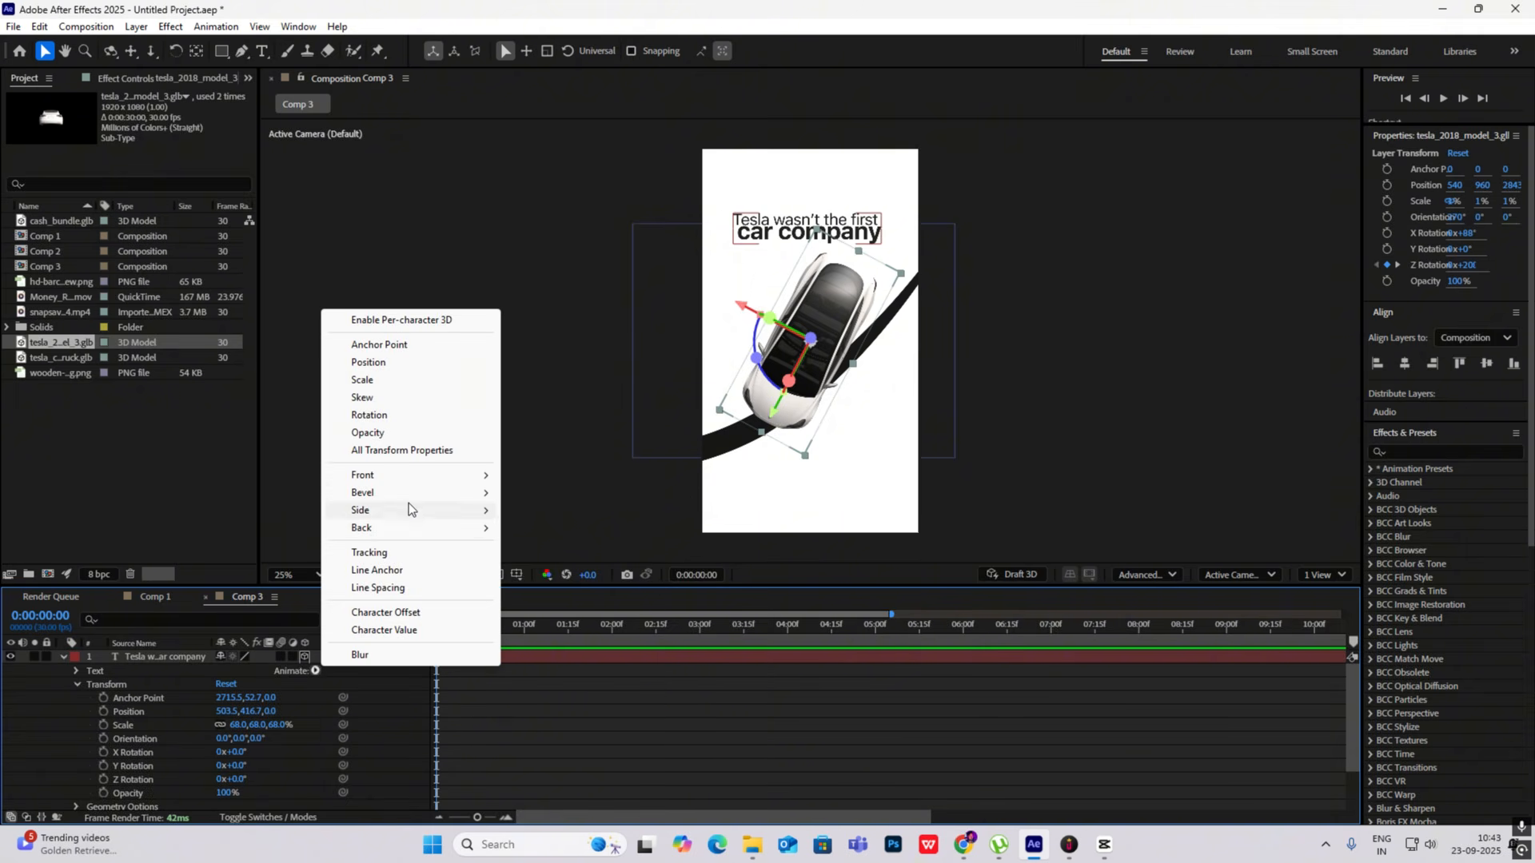
{"action": "left_click", "coordinate": [384, 432]}
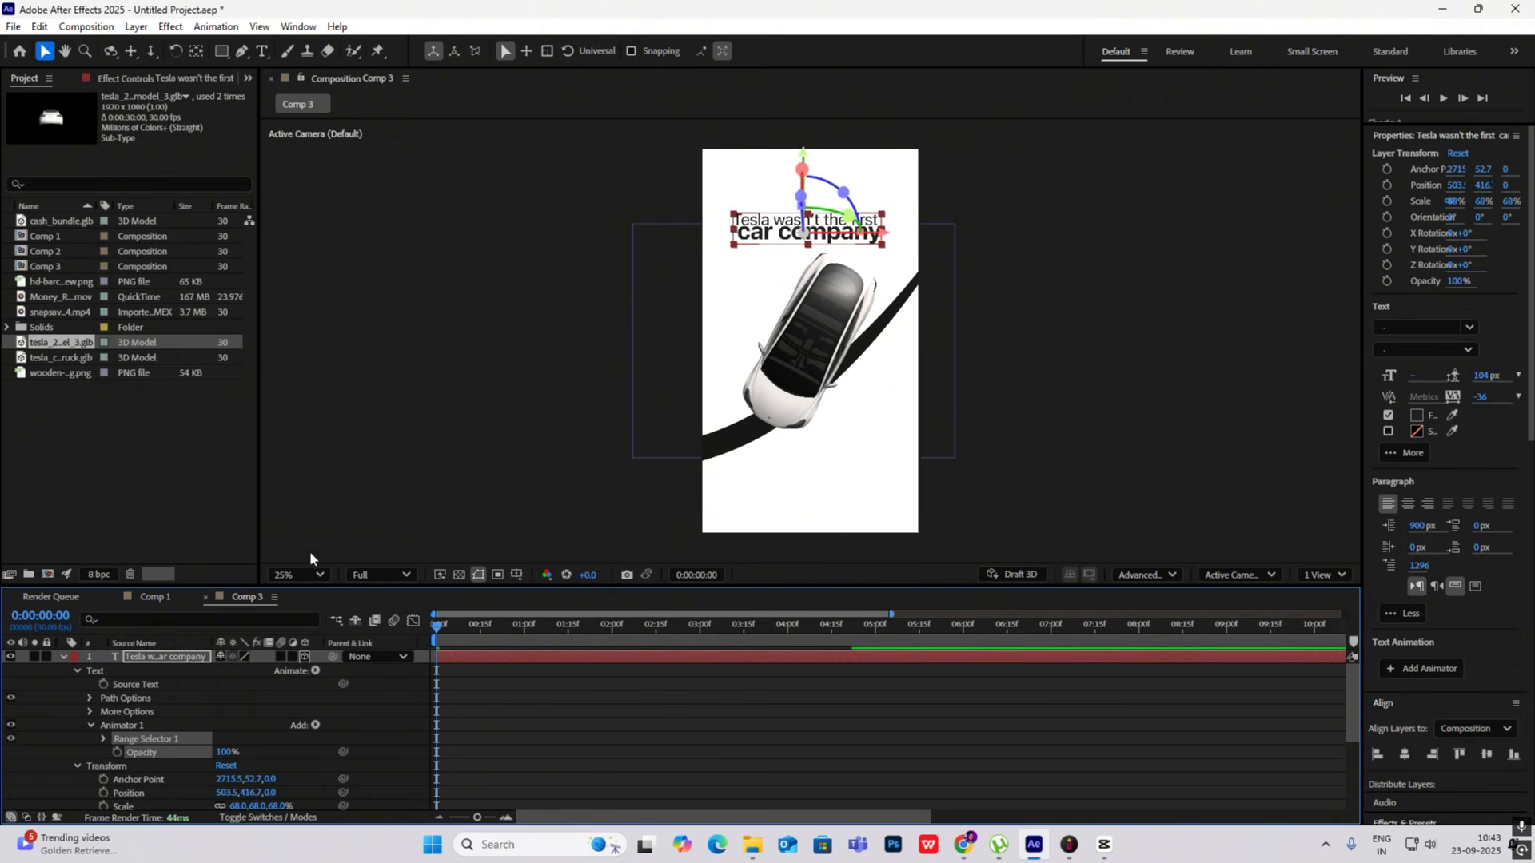
{"action": "left_click_drag", "start_coordinate": [225, 758], "coordinate": [95, 746]}
- Set the headline Range Selector's Start to 100% and keyframe End from 0% at 0:00:00:00 to 100% at 0:00:01:00
{"action": "left_click", "coordinate": [104, 740]}
{"action": "scroll", "coordinate": [218, 754], "scroll_direction": "down", "scroll_amount": 1}
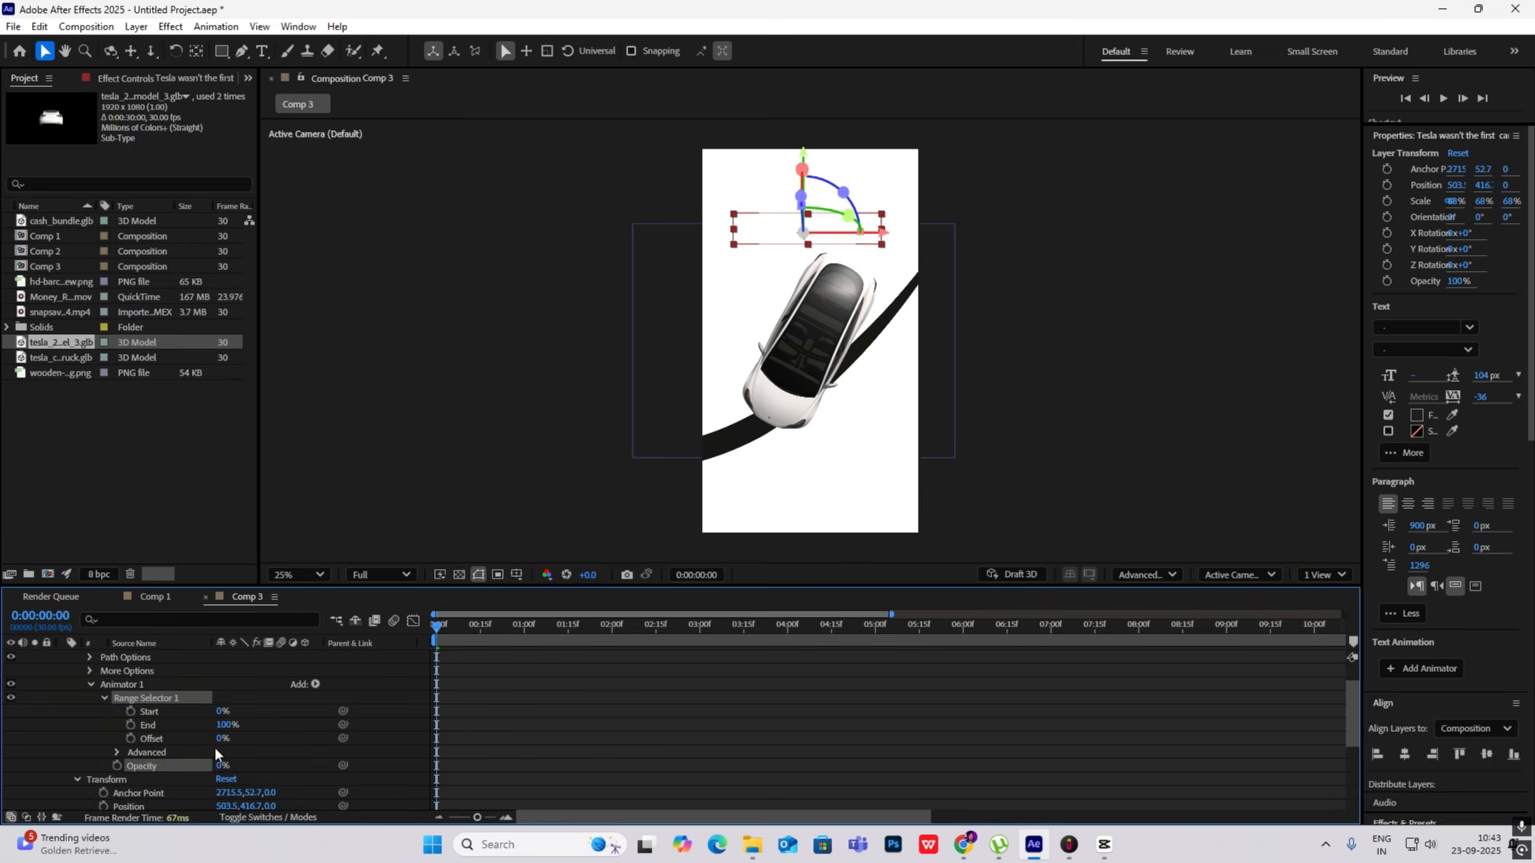
{"action": "left_click", "coordinate": [130, 725]}
{"action": "left_click", "coordinate": [228, 725]}
{"action": "type", "text": "0"}
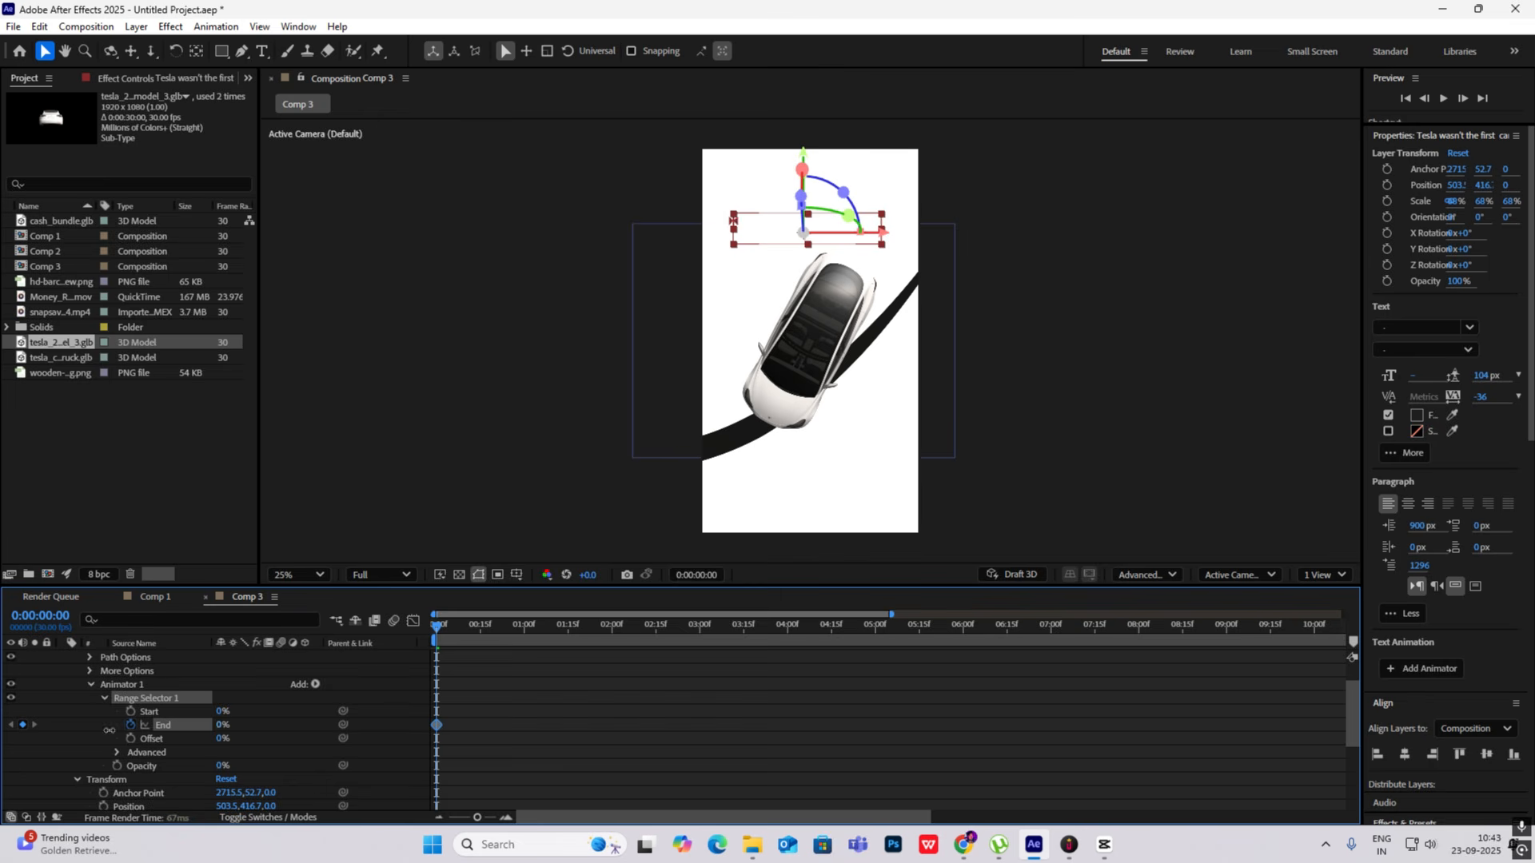
{"action": "key", "text": "Return"}
{"action": "left_click_drag", "start_coordinate": [218, 711], "coordinate": [468, 713]}
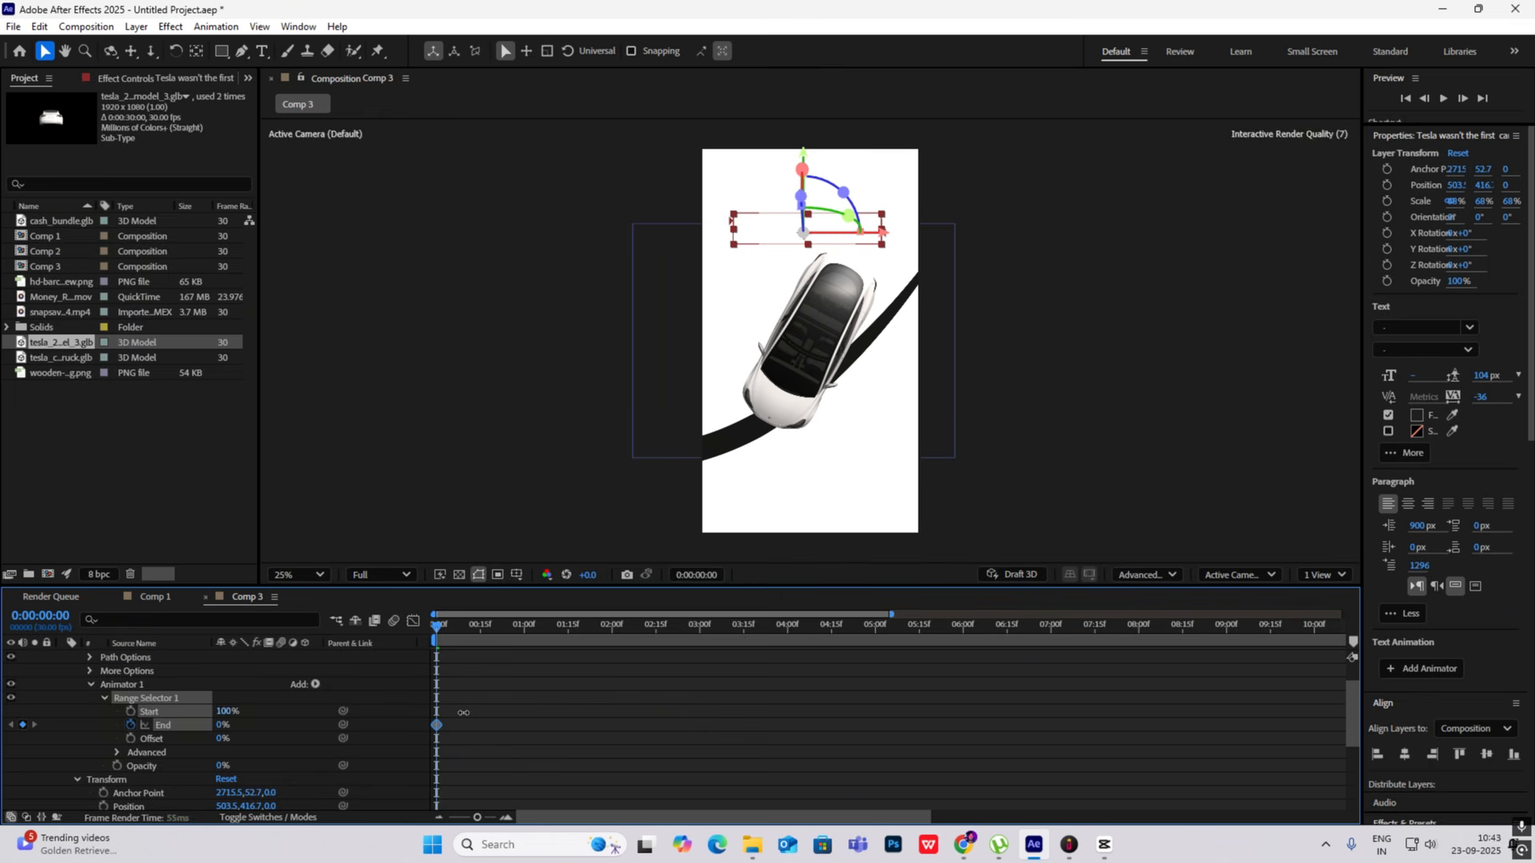
{"action": "left_click_drag", "start_coordinate": [439, 625], "coordinate": [524, 638]}
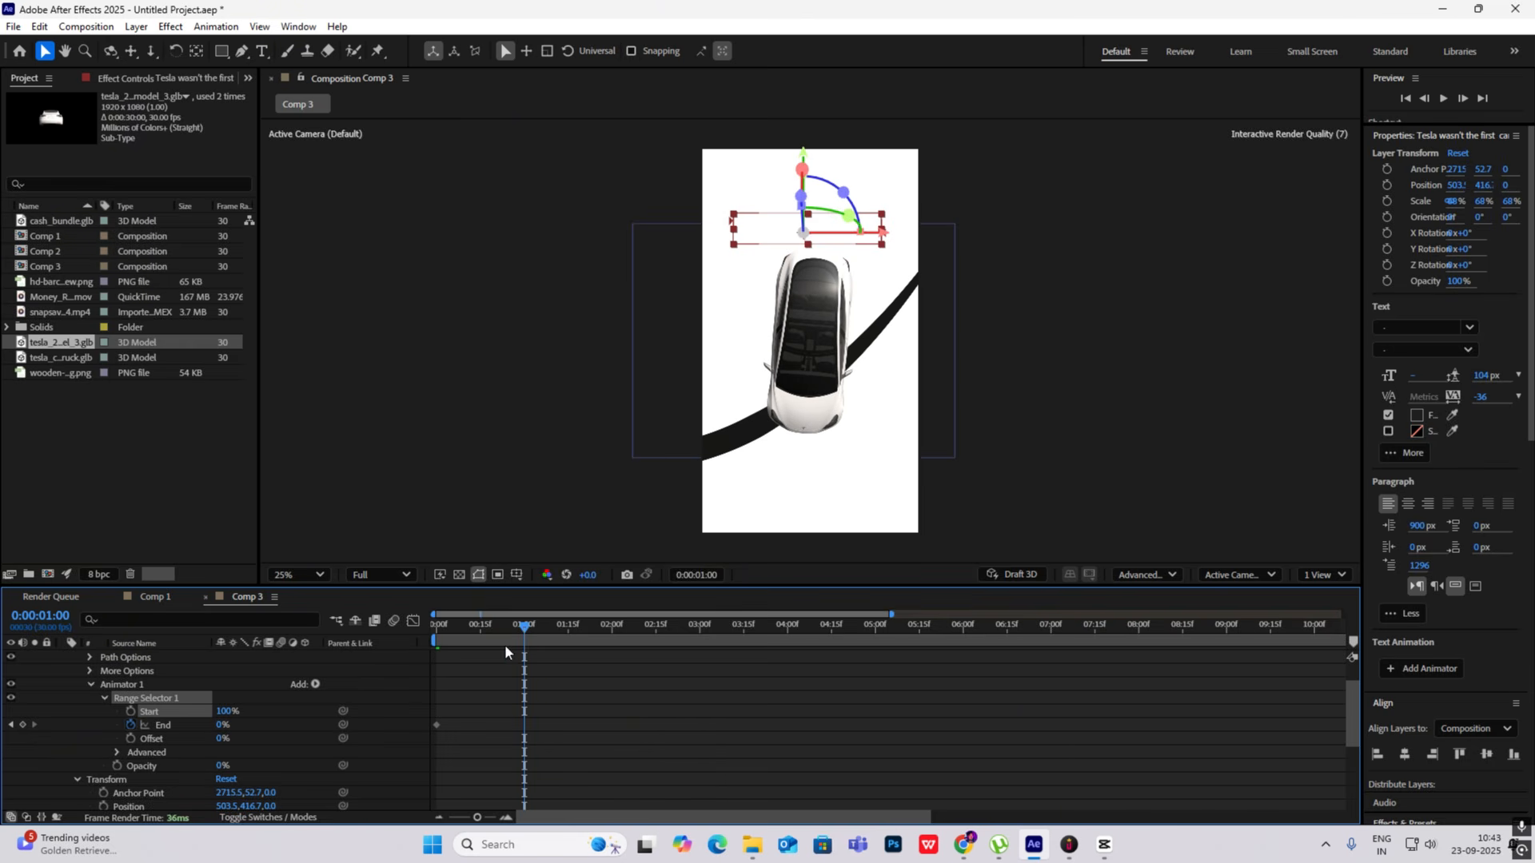
{"action": "left_click", "coordinate": [22, 726]}
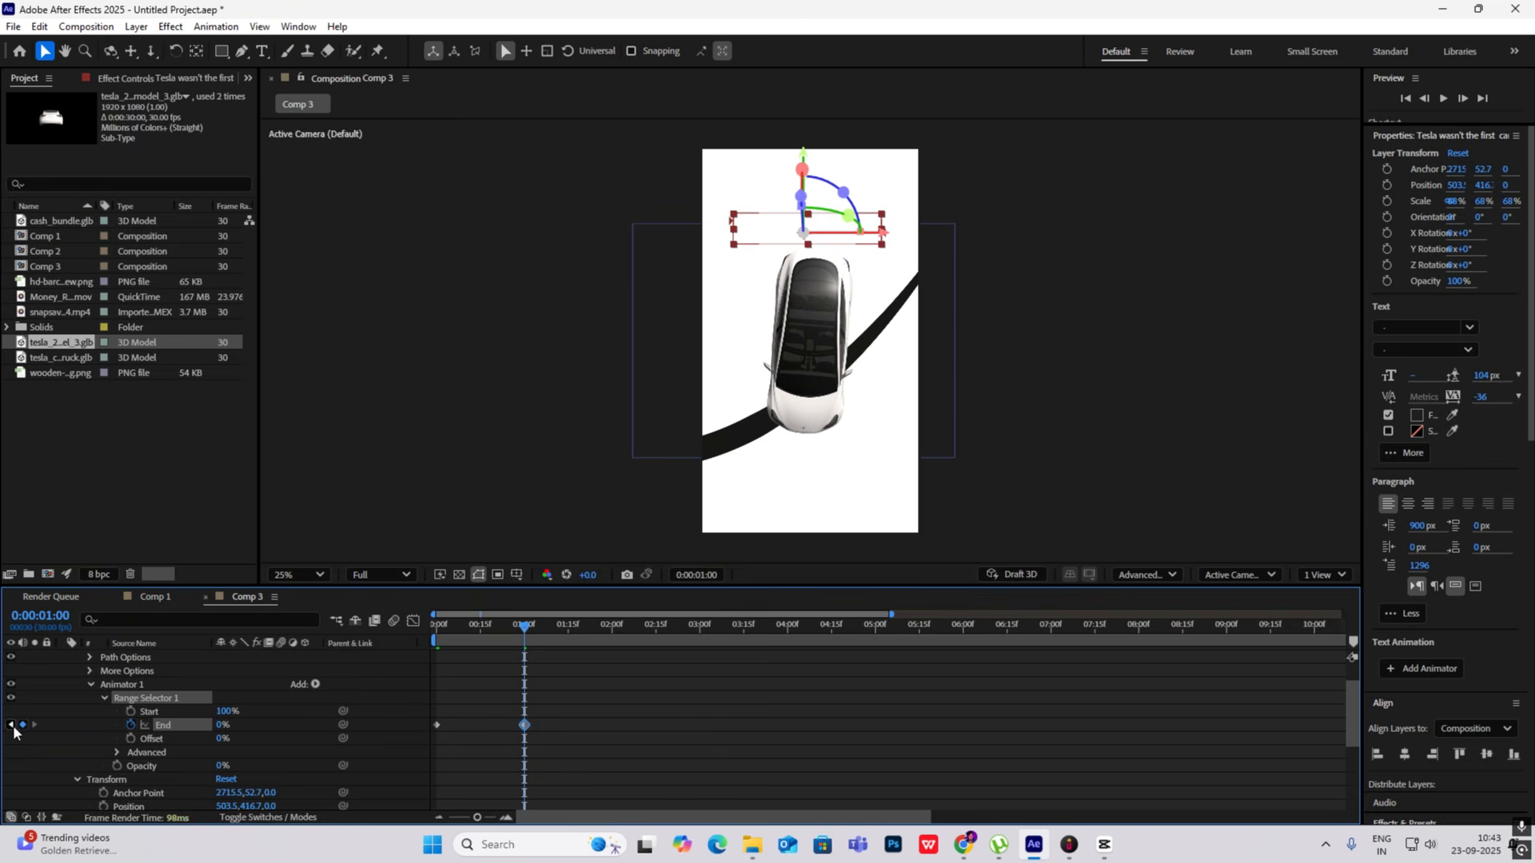
{"action": "left_click_drag", "start_coordinate": [220, 726], "coordinate": [320, 725]}
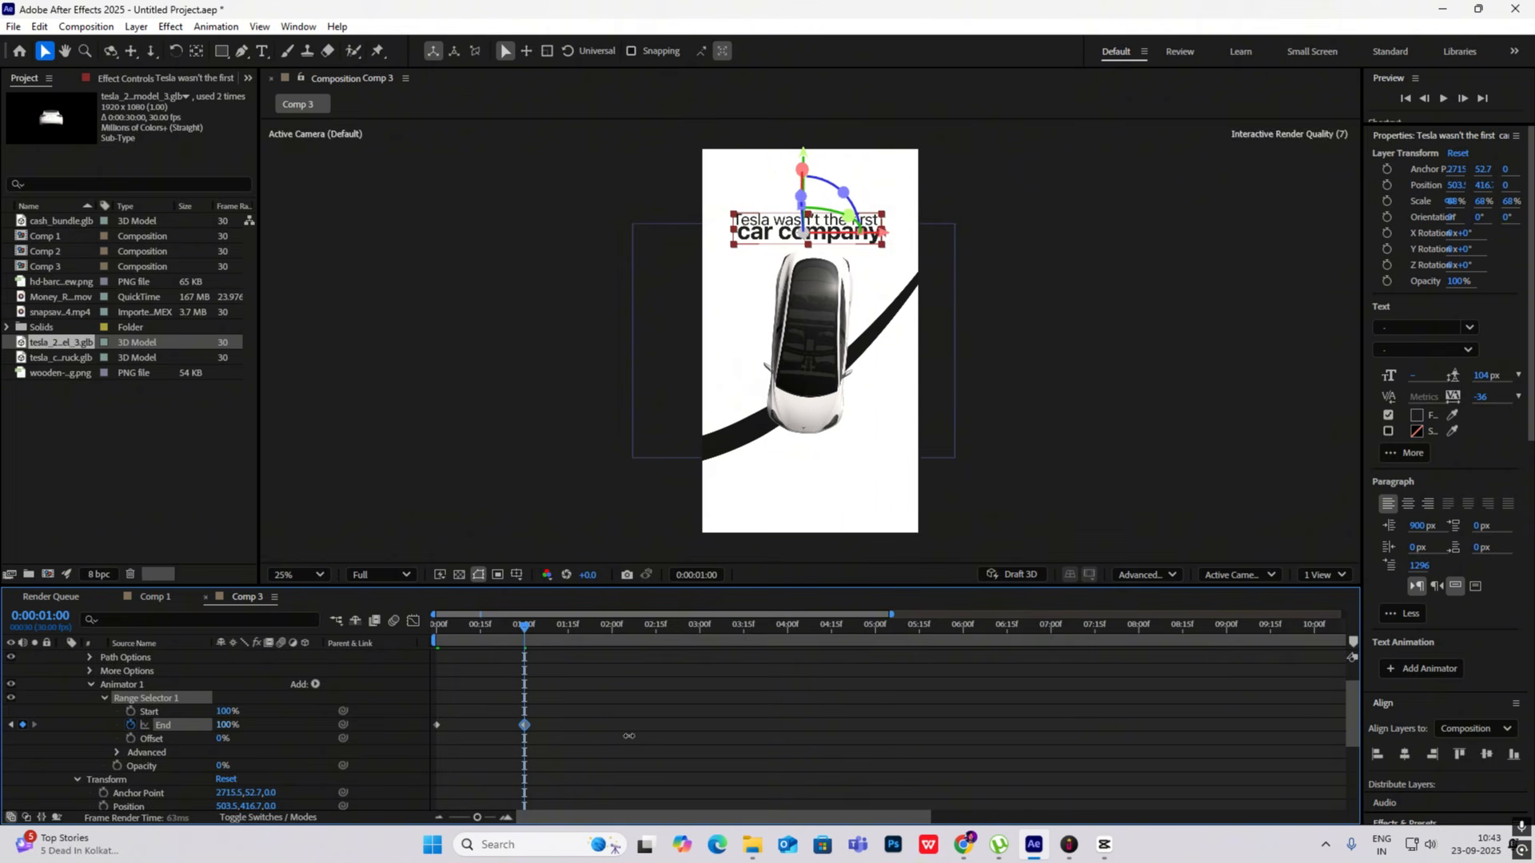
- Ease both End keyframes into a sharper mid-way speed peak and move the last one to about 0:00:01:09
{"action": "left_click_drag", "start_coordinate": [594, 704], "coordinate": [382, 770]}
{"action": "key", "text": "F9"}
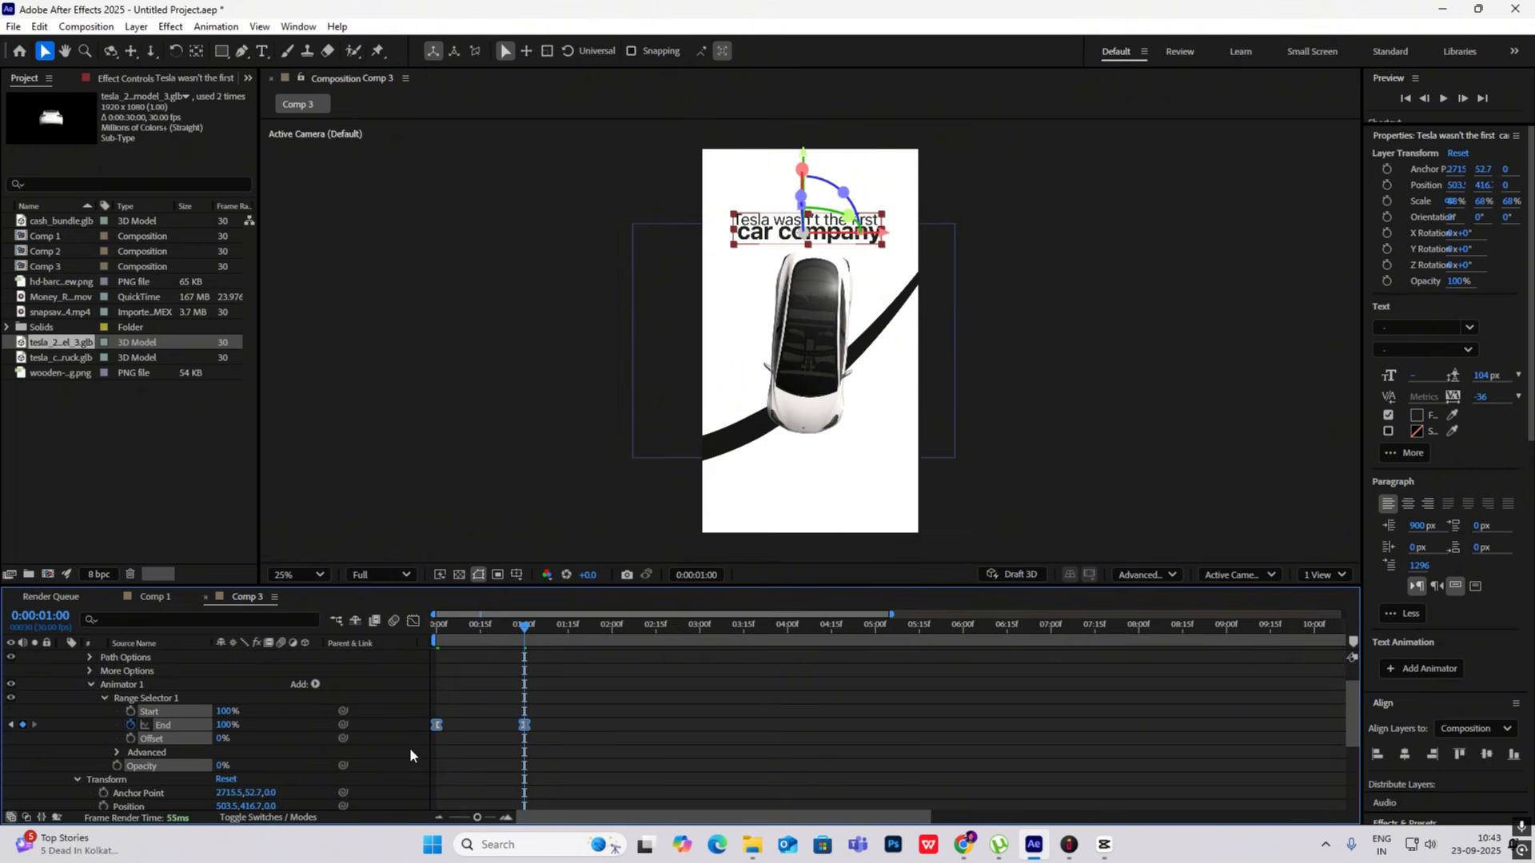
{"action": "left_click", "coordinate": [413, 621]}
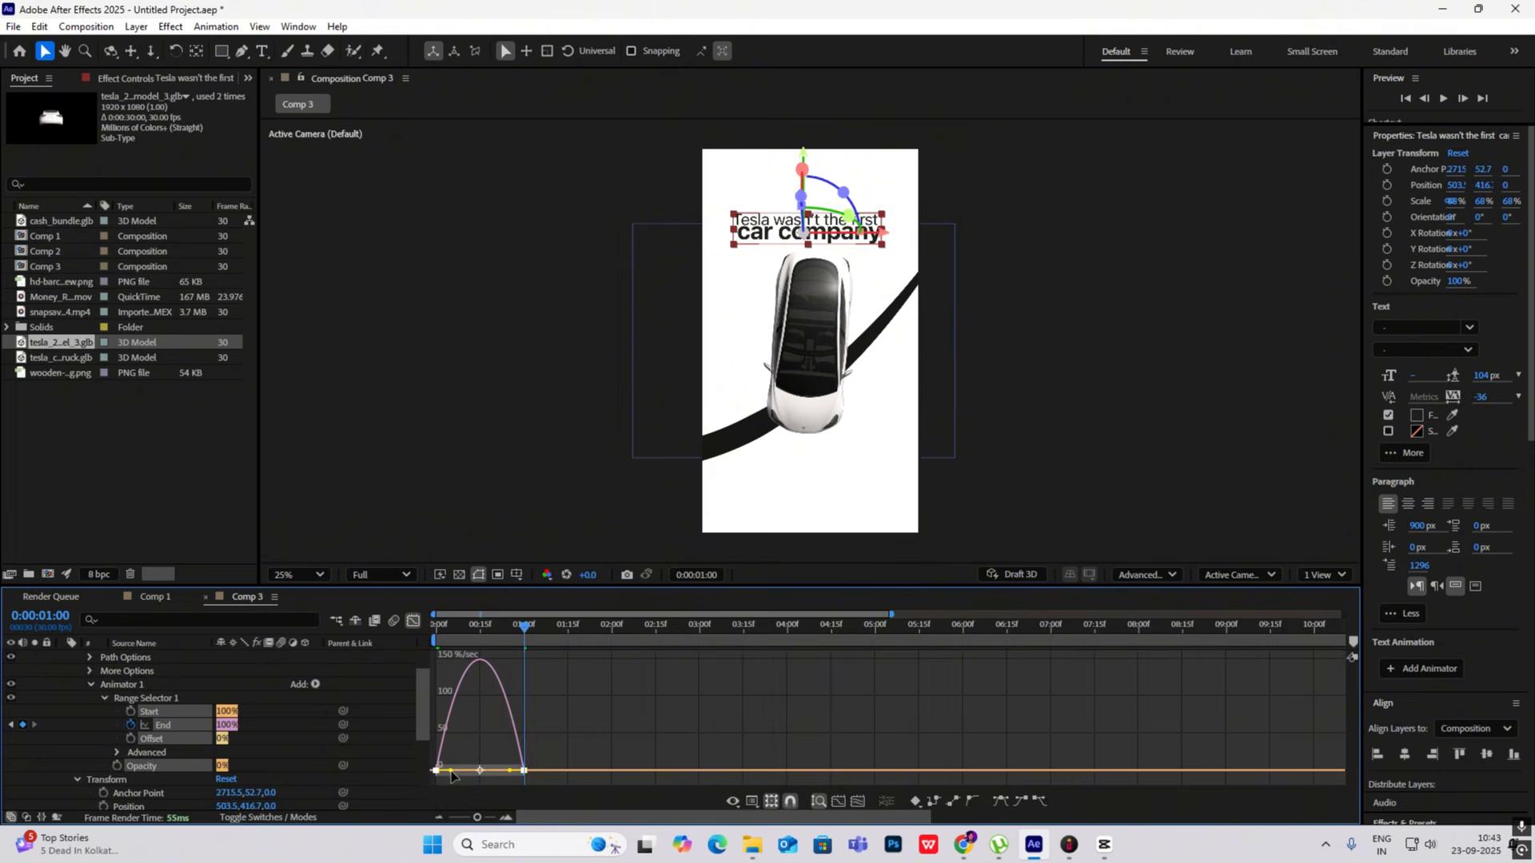
{"action": "left_click_drag", "start_coordinate": [452, 771], "coordinate": [491, 775]}
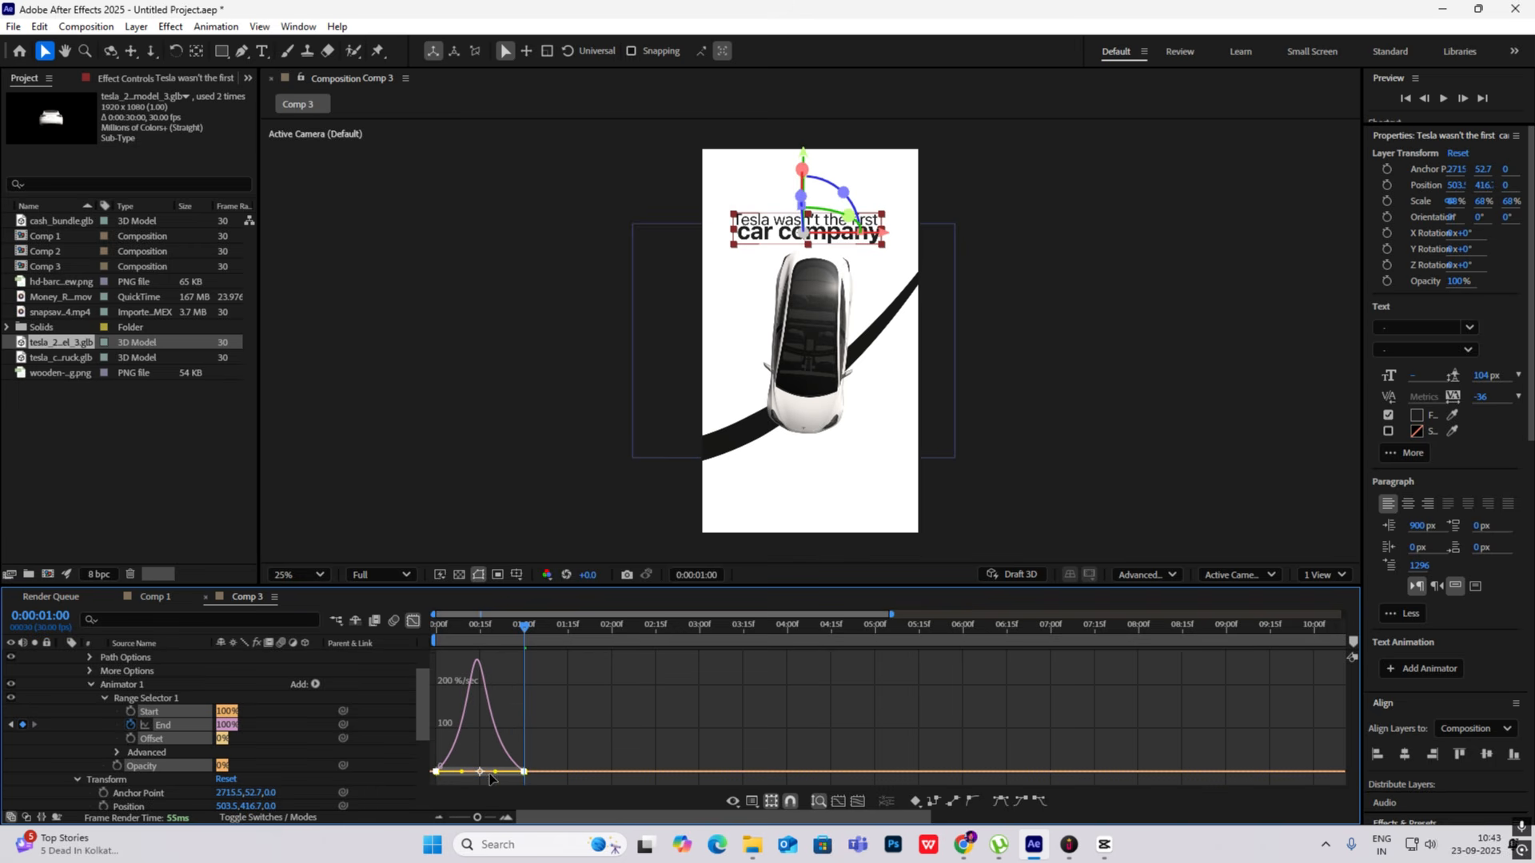
{"action": "left_click", "coordinate": [412, 622]}
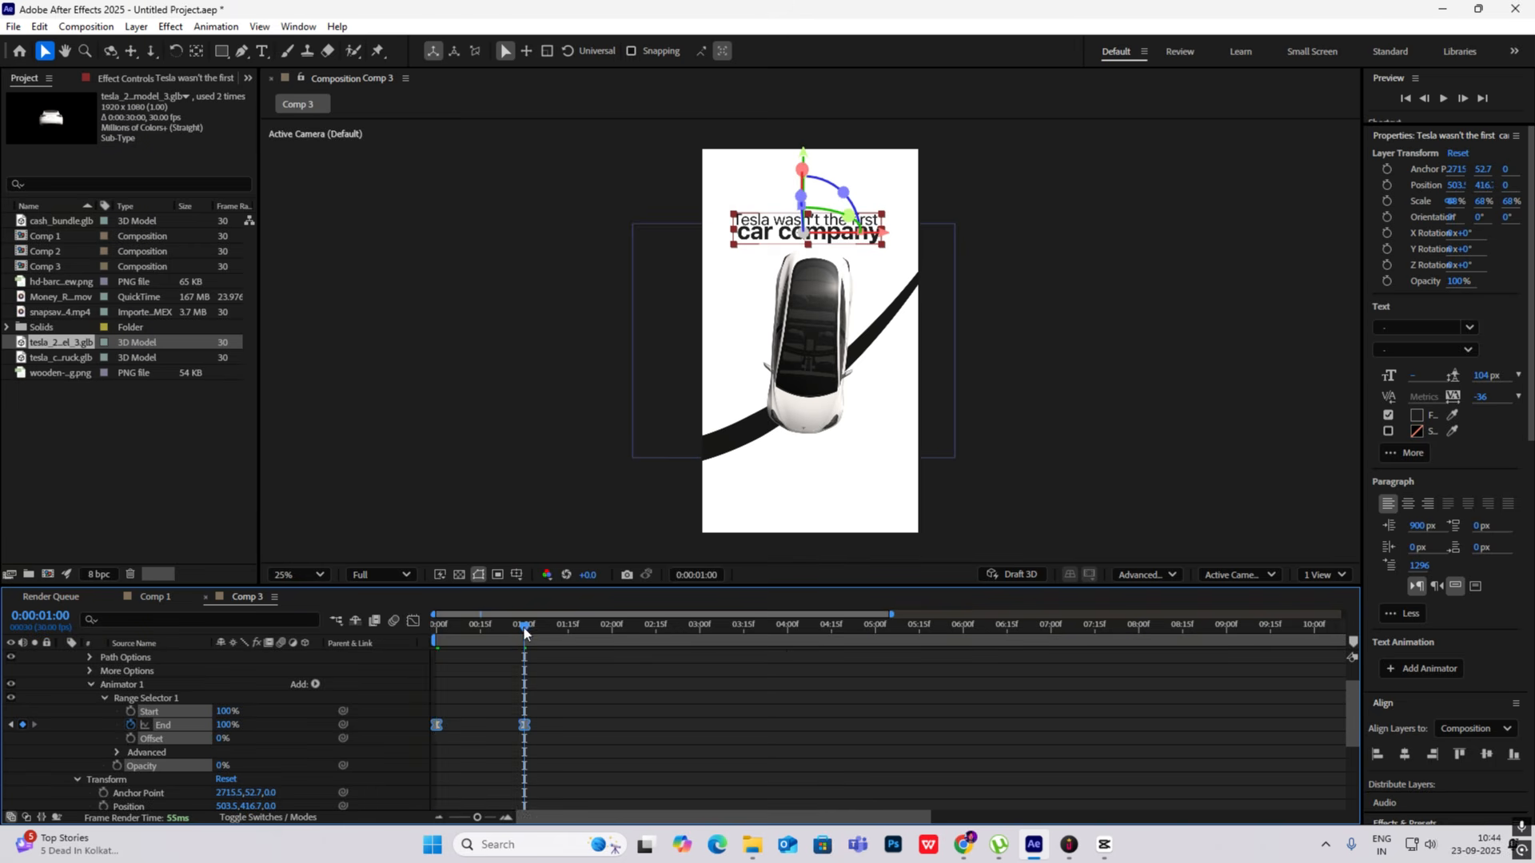
{"action": "left_click_drag", "start_coordinate": [524, 627], "coordinate": [306, 659]}
{"action": "key", "text": "space"}
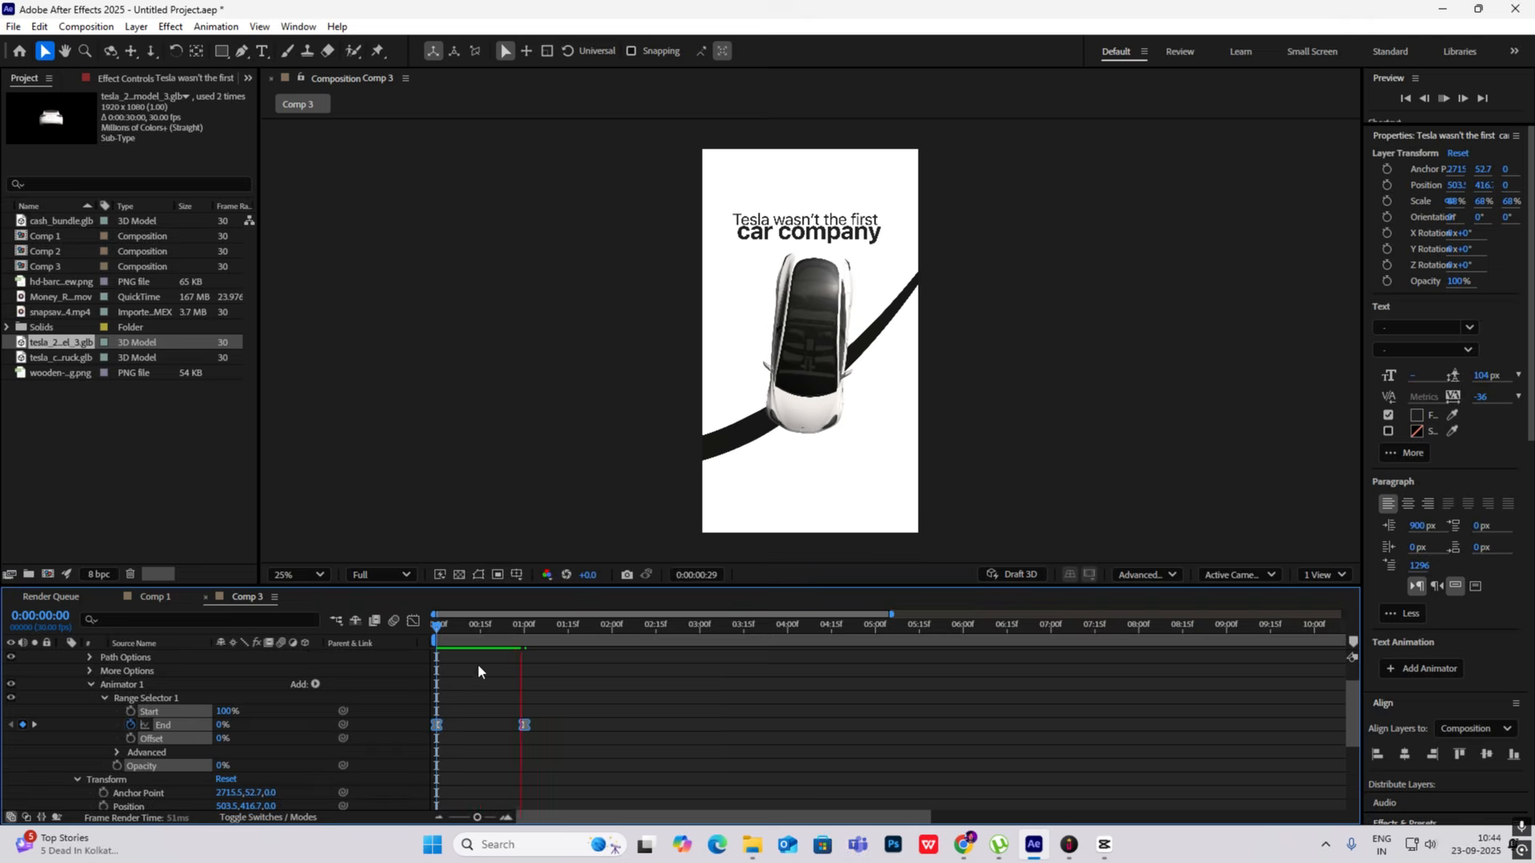
{"action": "left_click", "coordinate": [159, 718]}
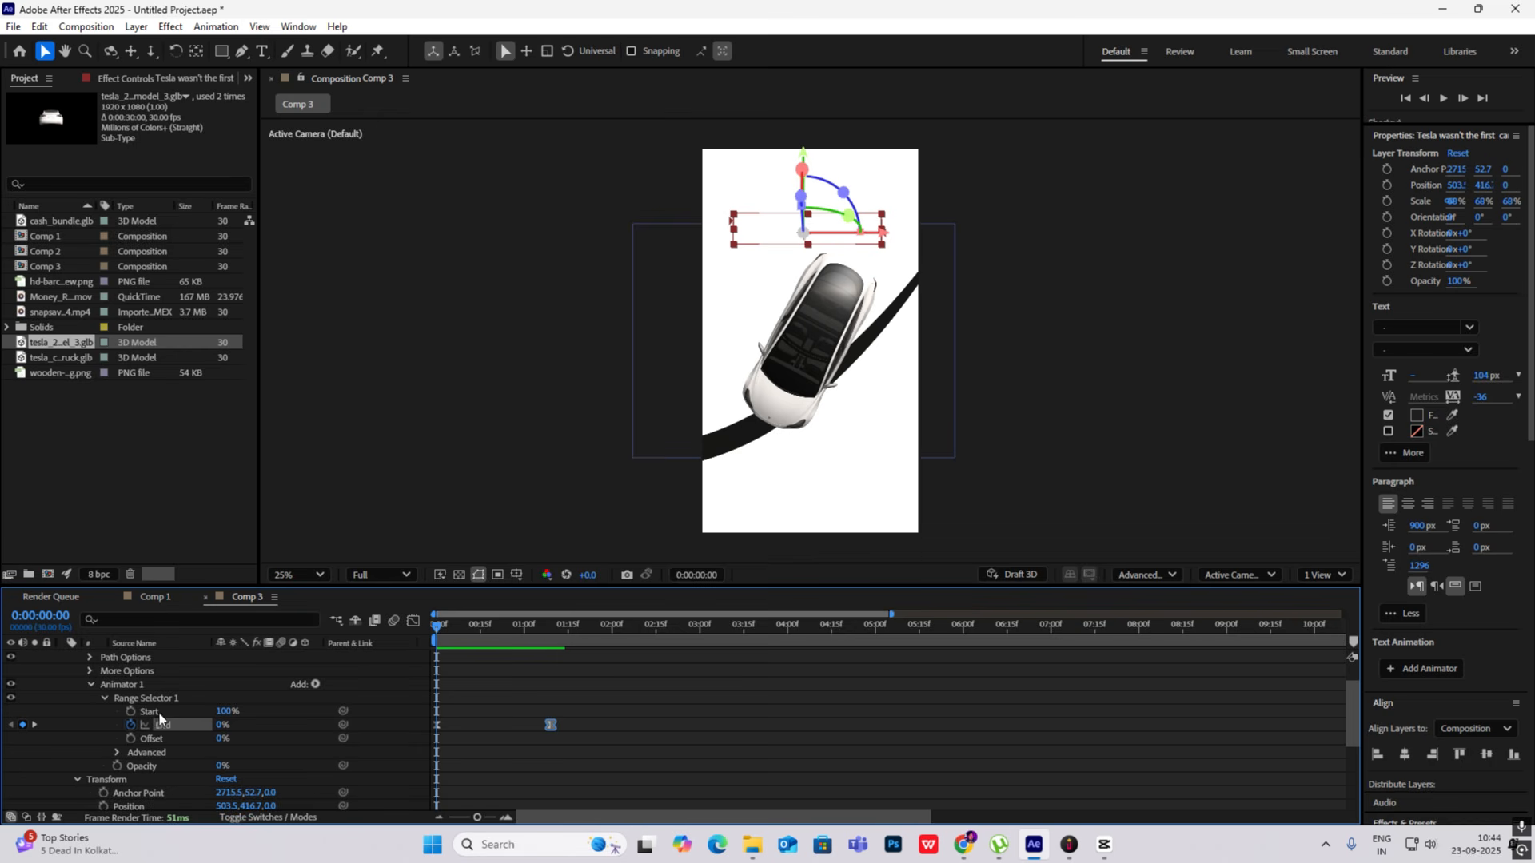
- Set the Range Selector's Ease High to 69%, Ease Low to 29% and Based On to Words, and preview the reveal
{"action": "left_click", "coordinate": [116, 751]}
{"action": "scroll", "coordinate": [160, 747], "scroll_direction": "down", "scroll_amount": 3}
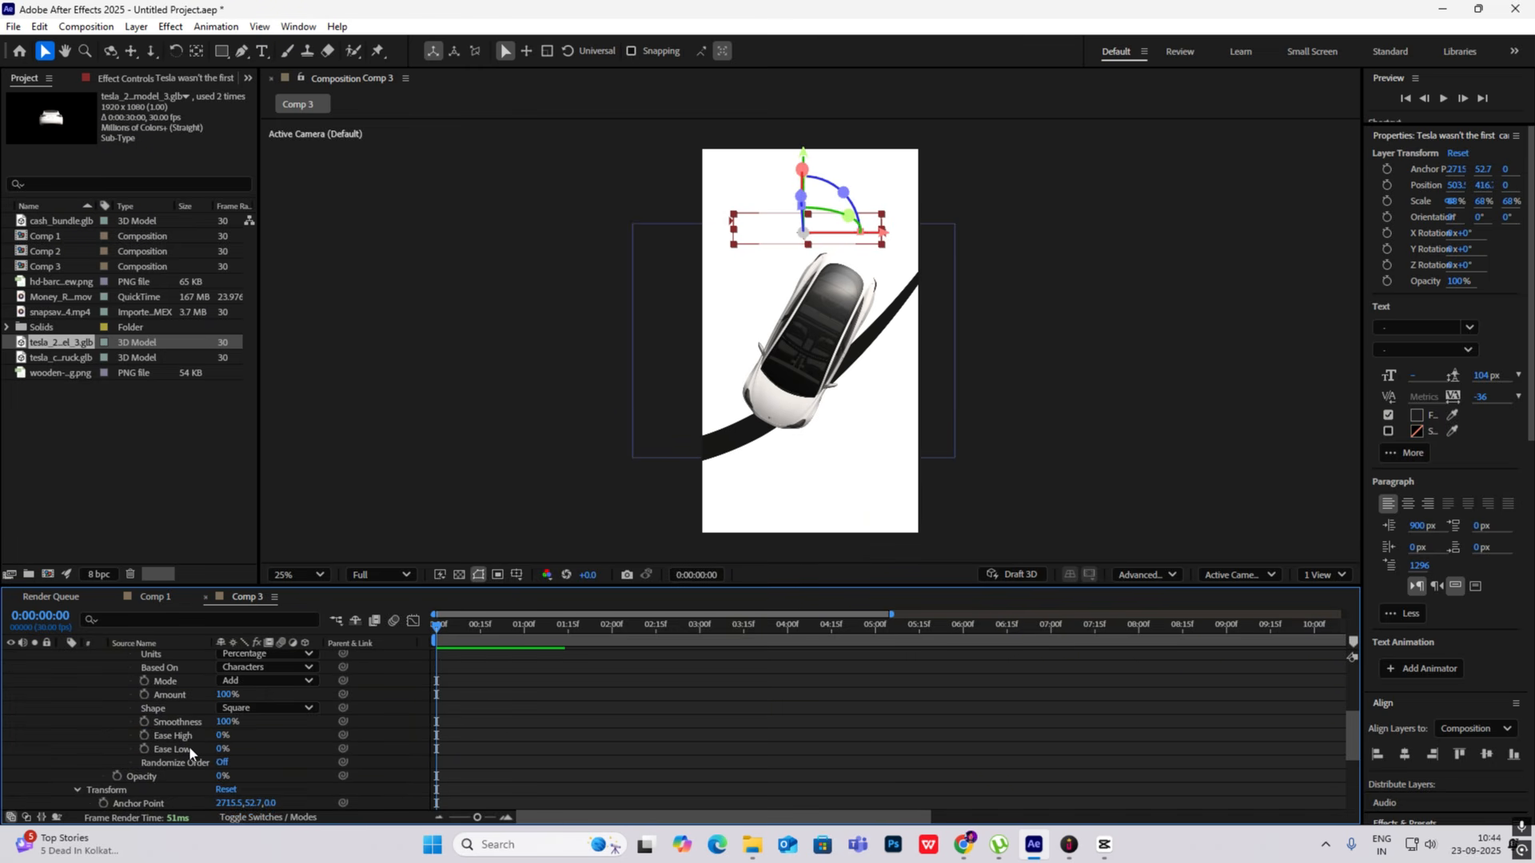
{"action": "left_click", "coordinate": [220, 735]}
{"action": "type", "text": "69"}
{"action": "key", "text": "Return"}
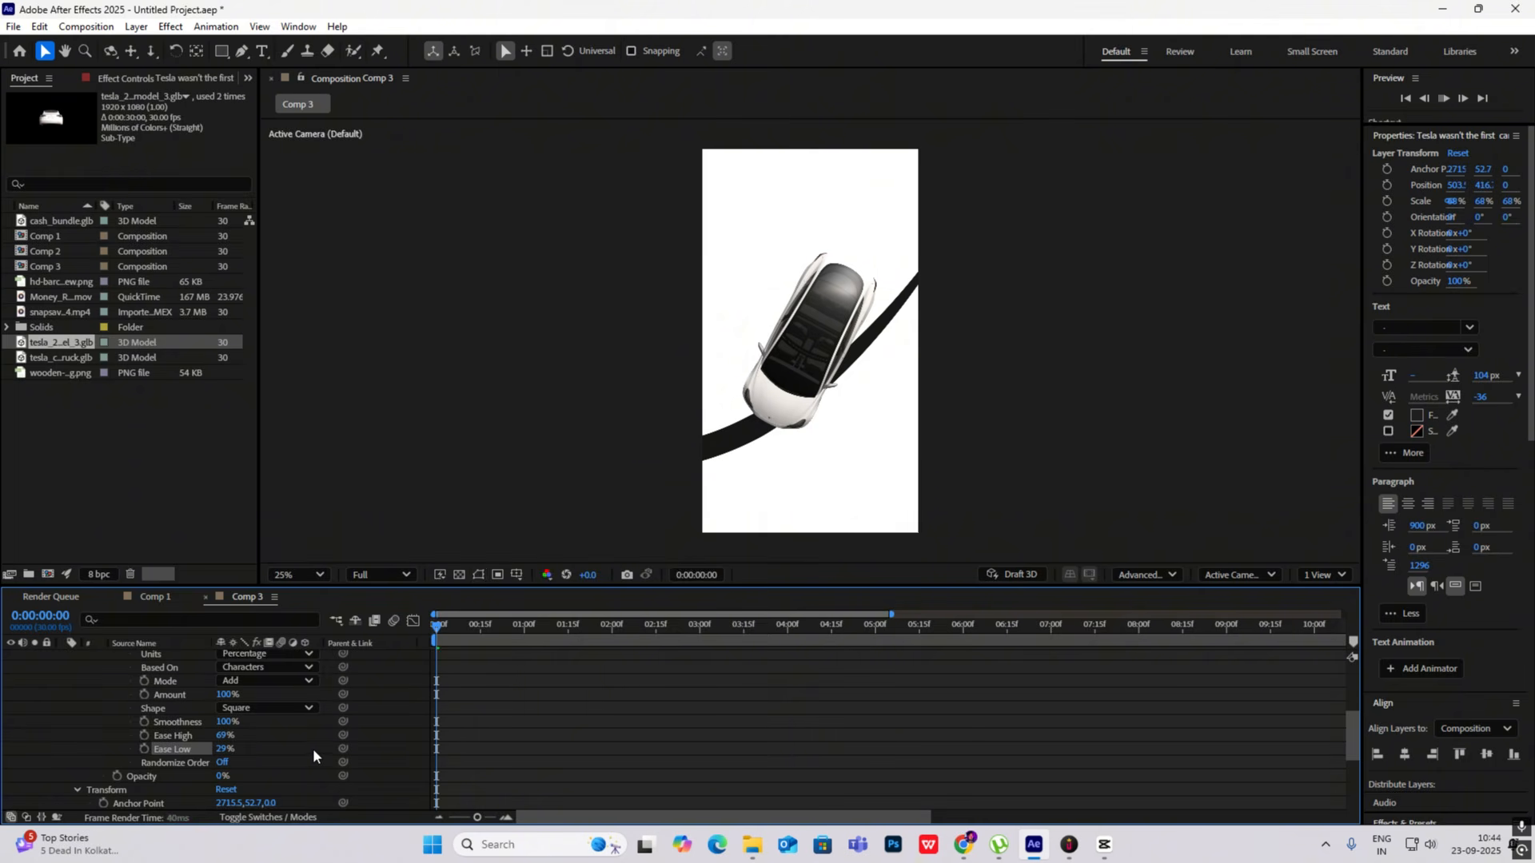
{"action": "scroll", "coordinate": [264, 750], "scroll_direction": "up", "scroll_amount": 3}
{"action": "left_click", "coordinate": [258, 749]}
{"action": "left_click", "coordinate": [279, 715]}
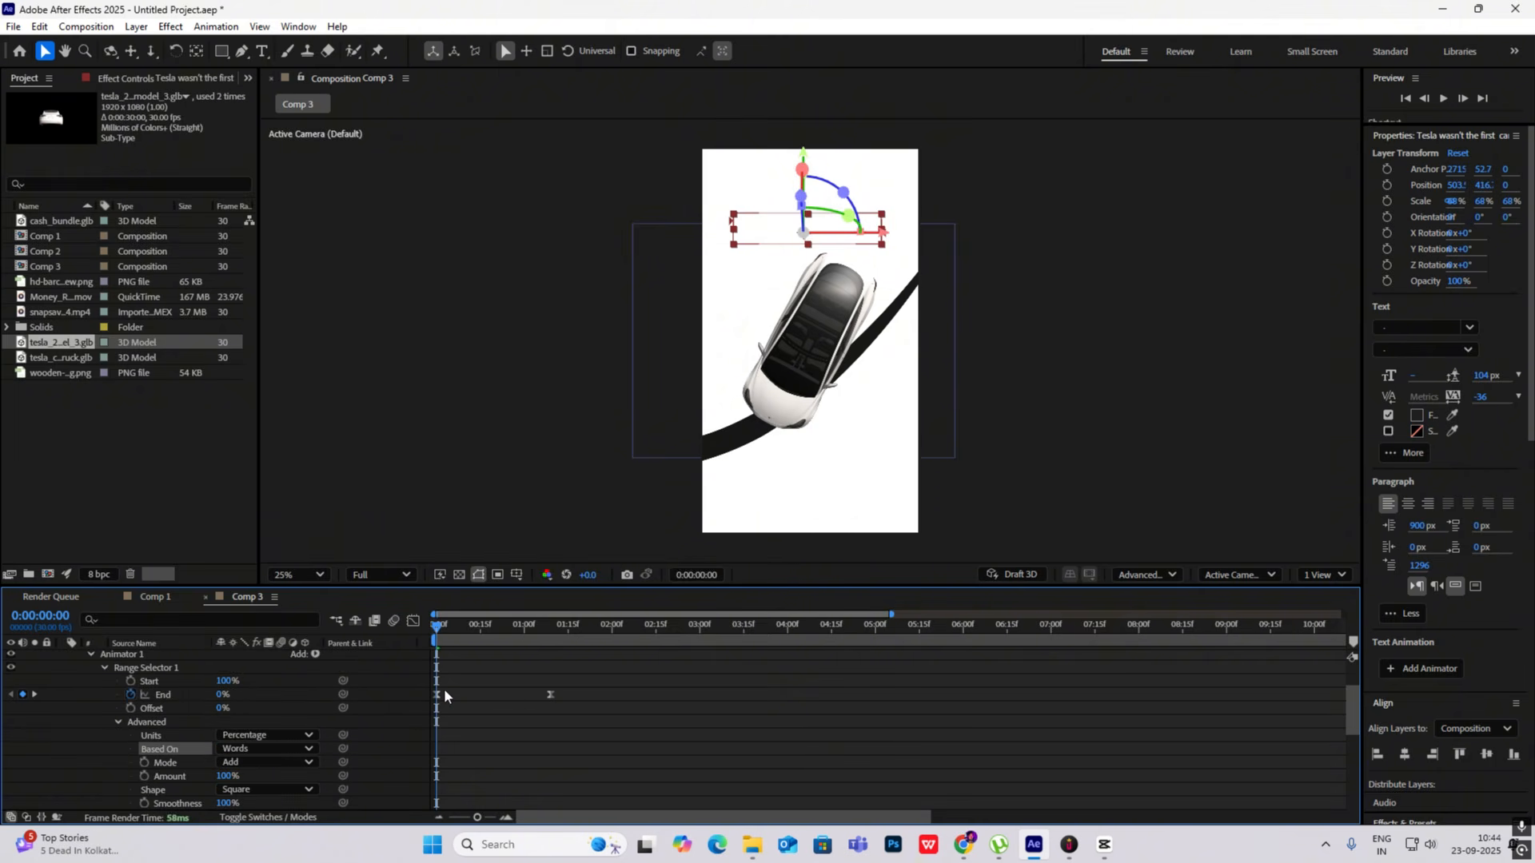
{"action": "key", "text": "space"}
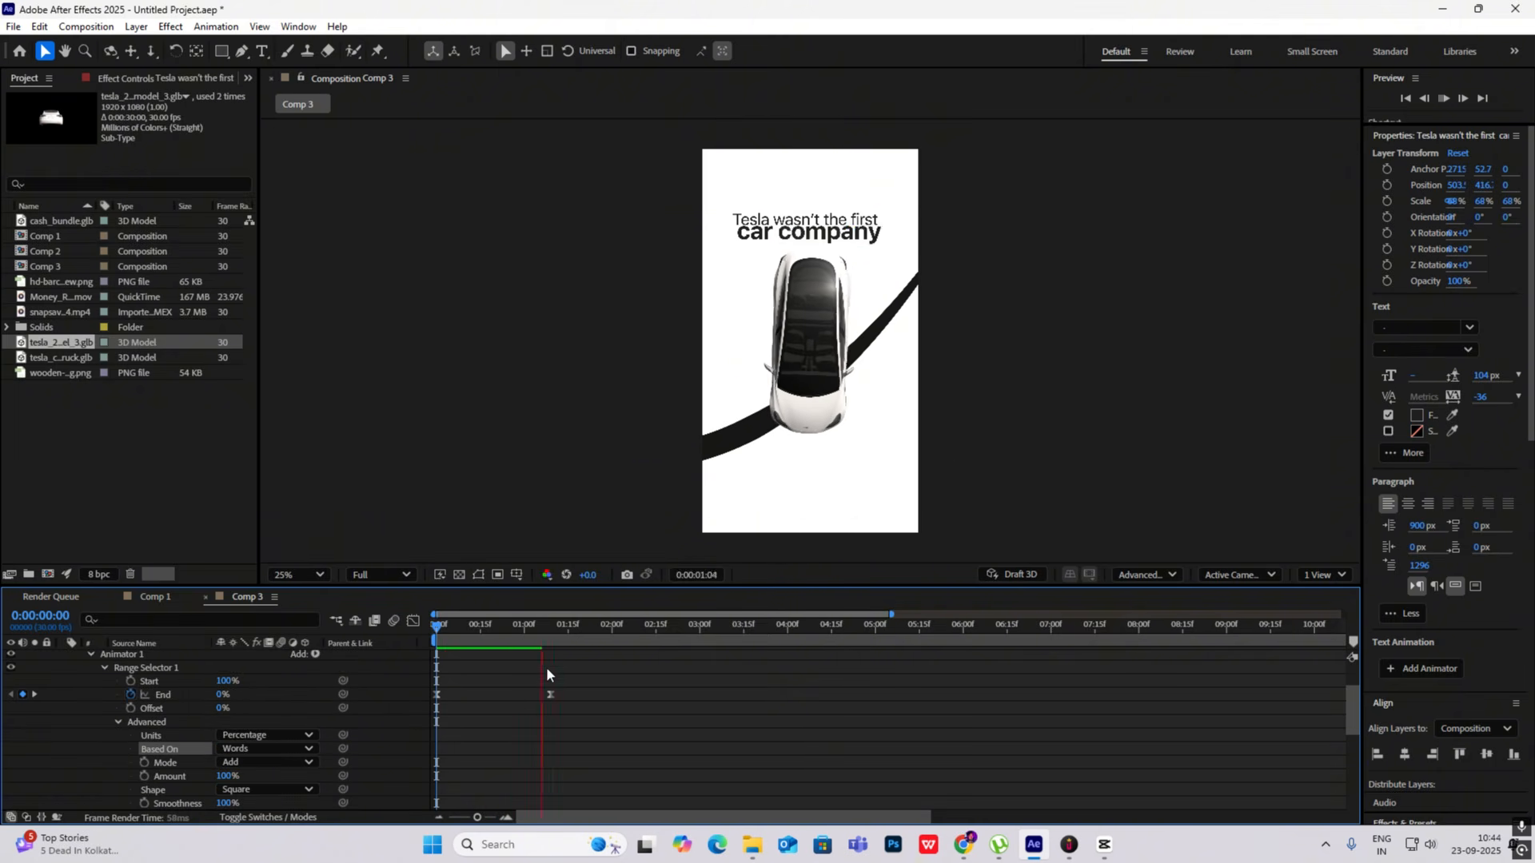
{"action": "left_click", "coordinate": [543, 630]}
{"action": "key", "text": "Home"}
- Add a Position property to the headline's animator, set it to 0, 60 and preview the result
{"action": "scroll", "coordinate": [257, 717], "scroll_direction": "down", "scroll_amount": 2}
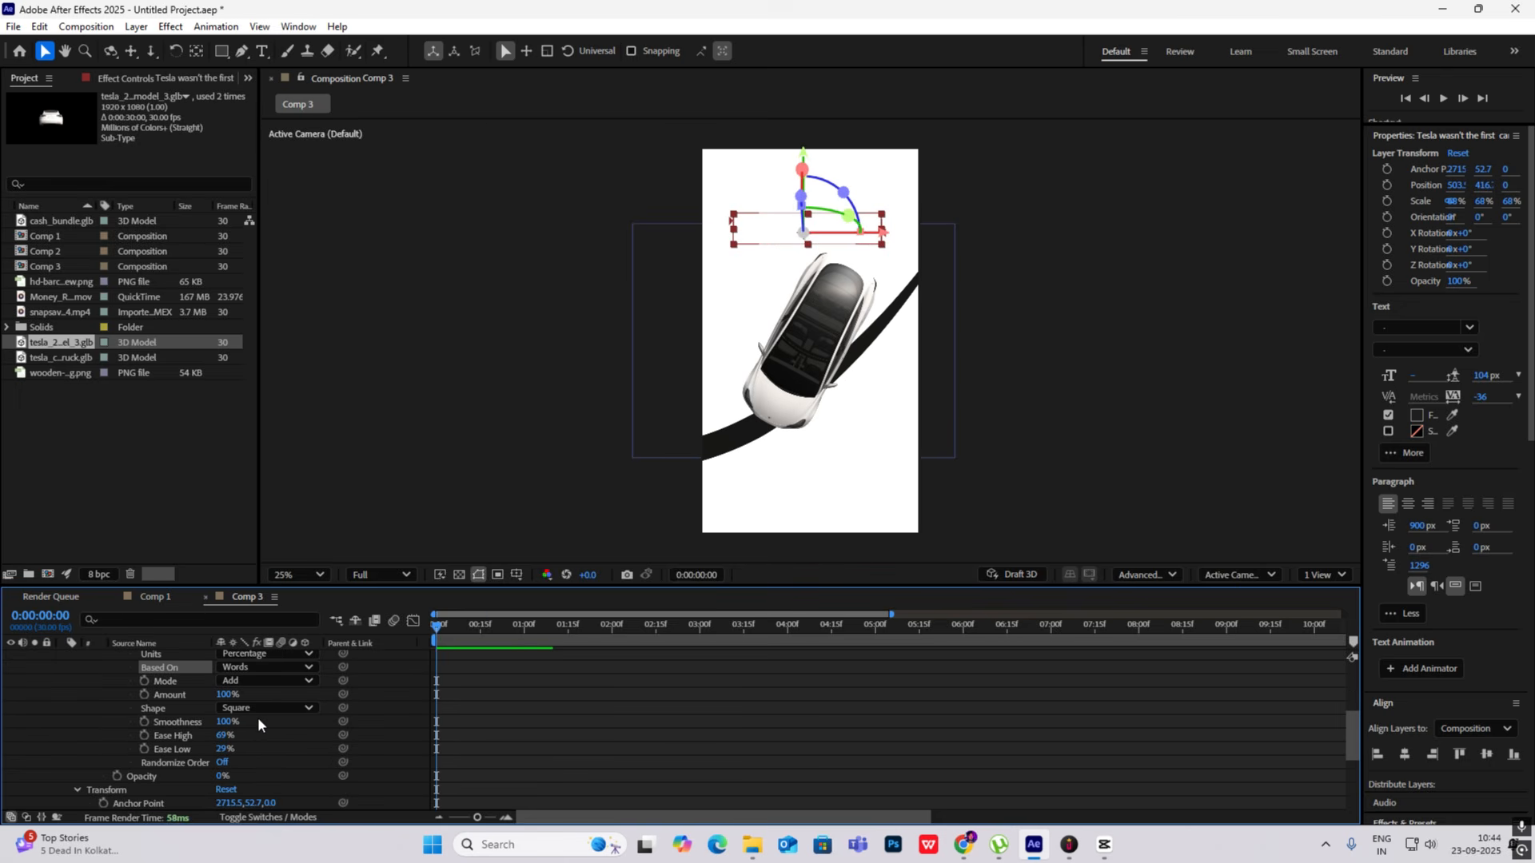
{"action": "scroll", "coordinate": [237, 741], "scroll_direction": "up", "scroll_amount": 3}
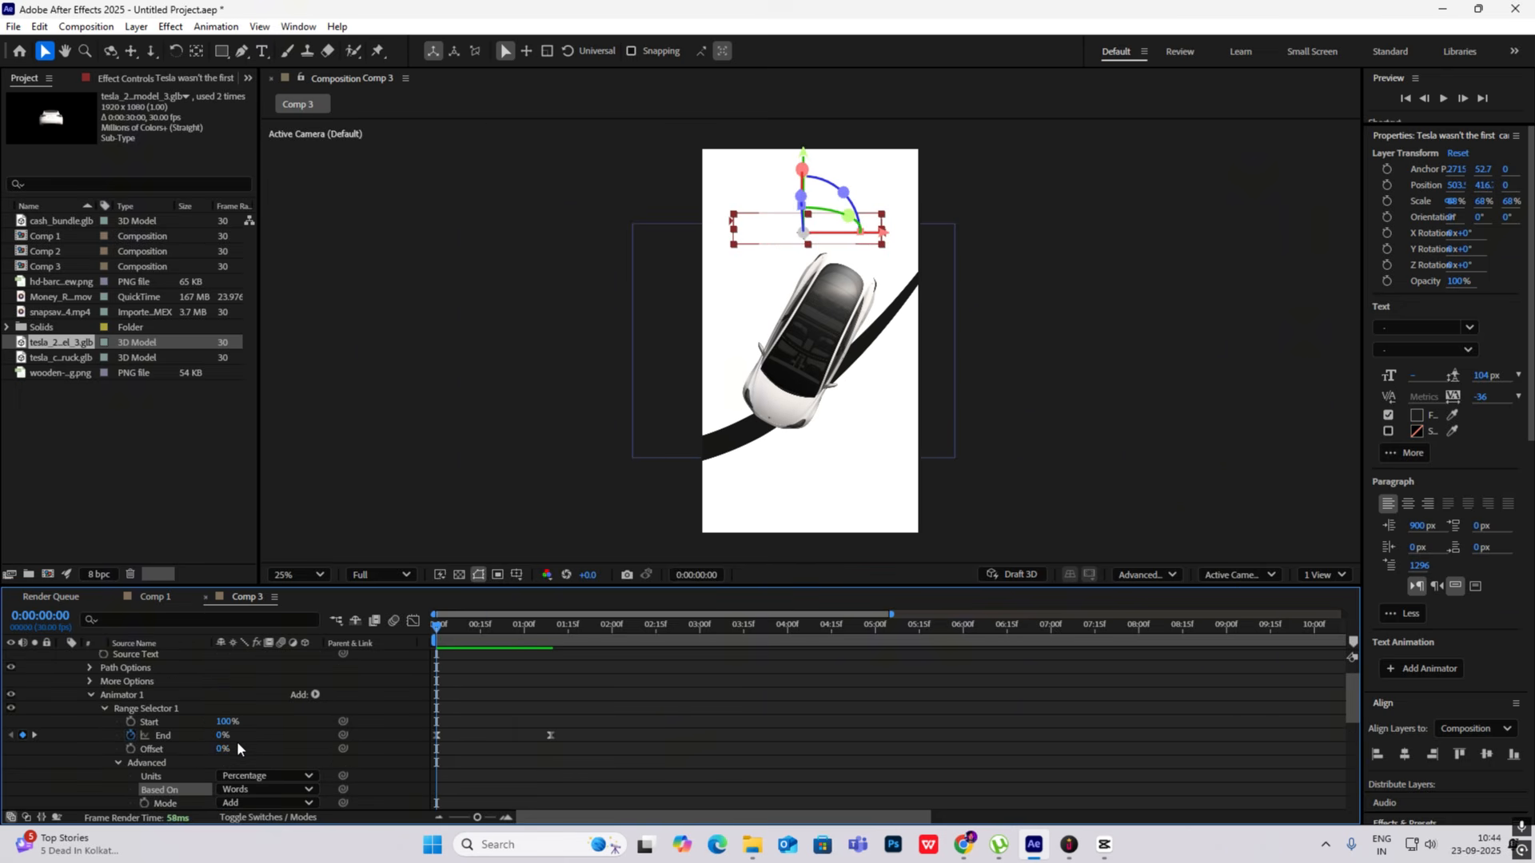
{"action": "left_click", "coordinate": [318, 694]}
{"action": "mouse_move", "coordinate": [360, 700]}
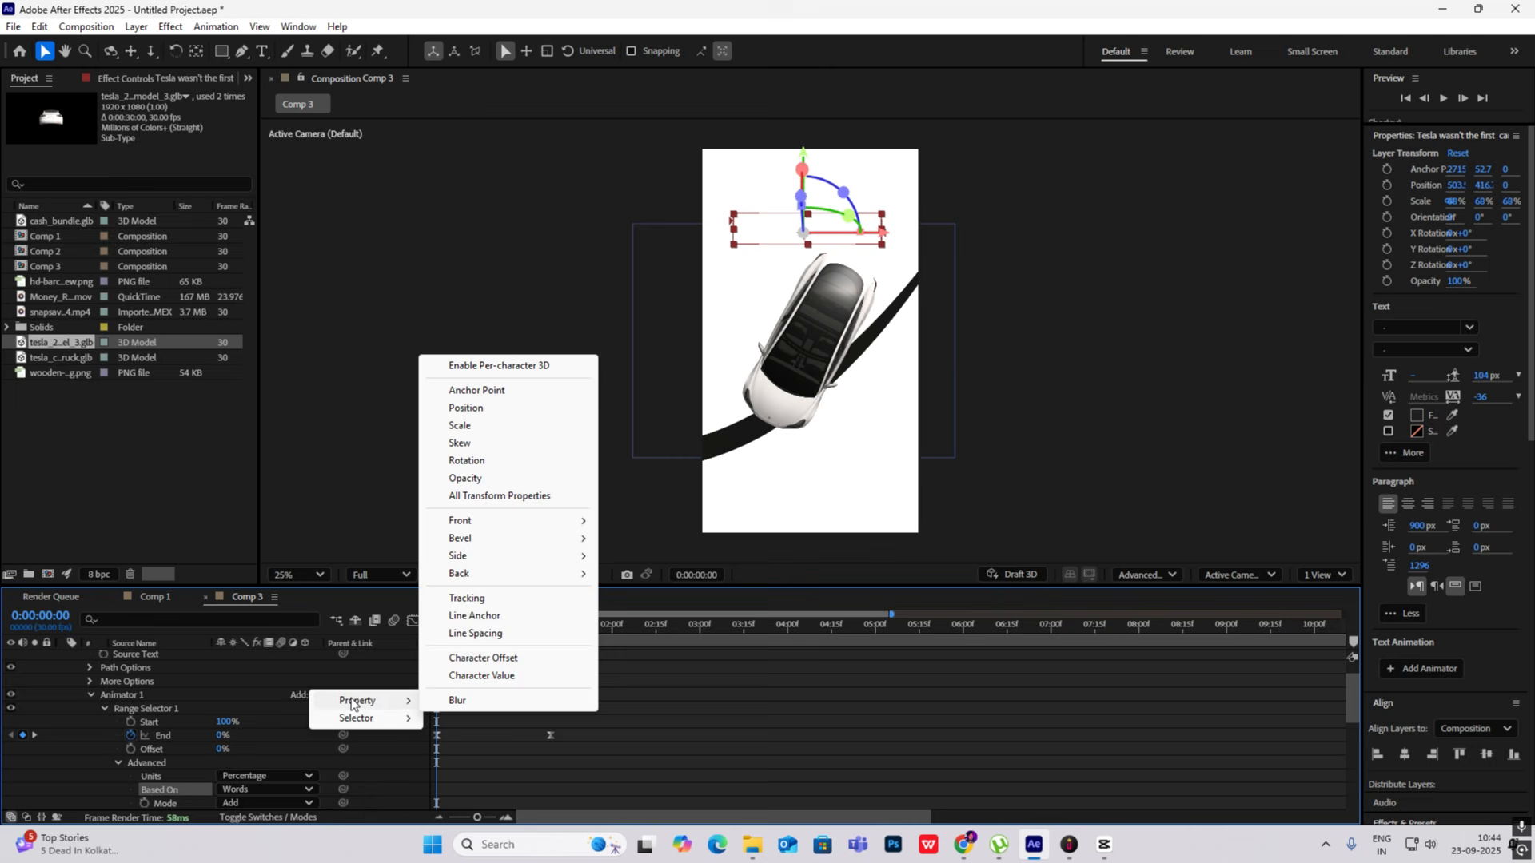
{"action": "left_click", "coordinate": [470, 409]}
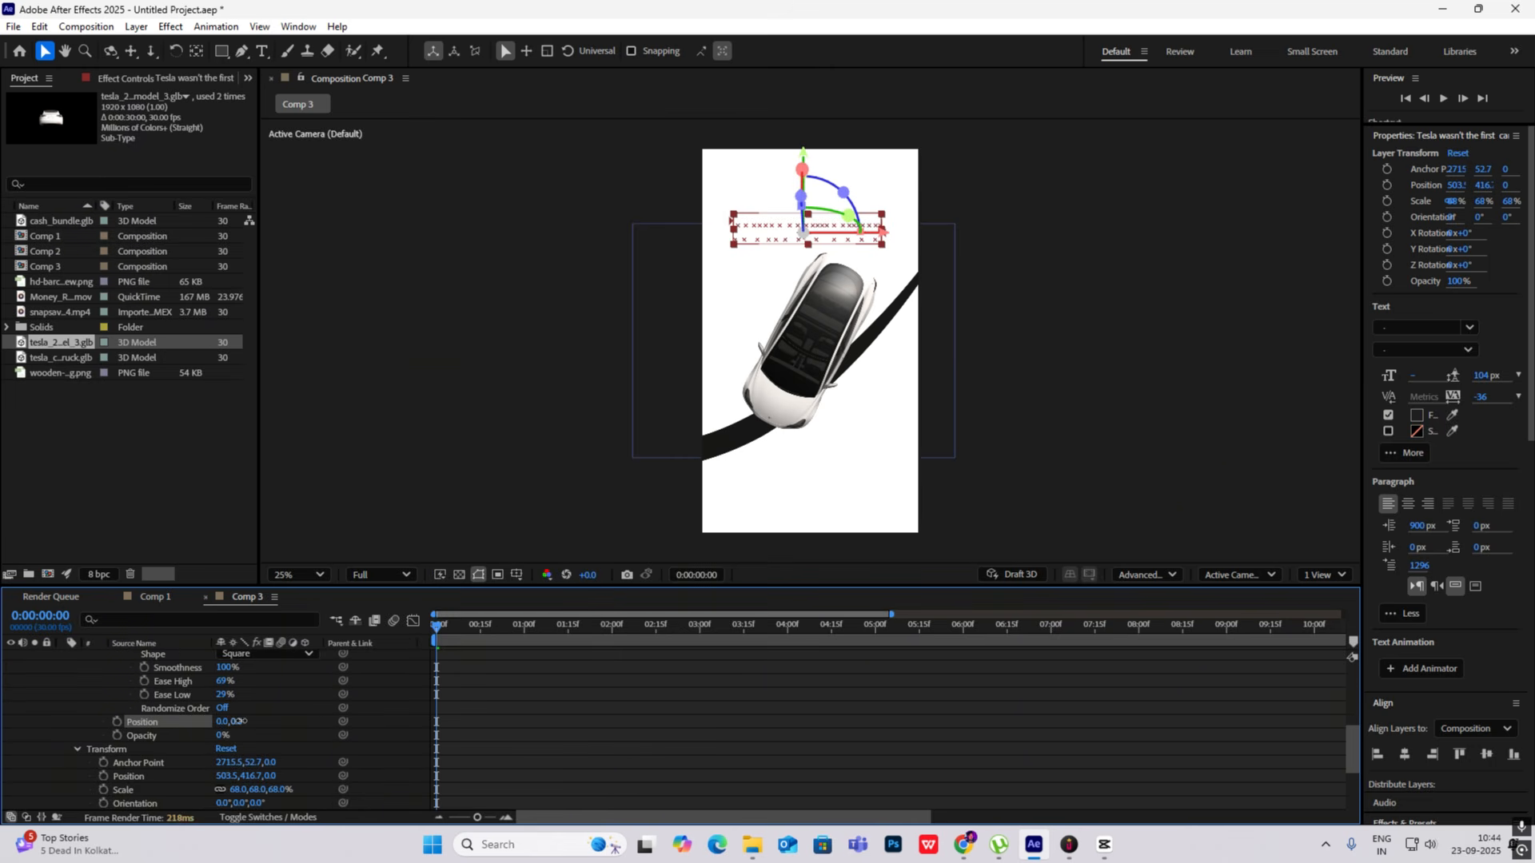
{"action": "left_click_drag", "start_coordinate": [237, 721], "coordinate": [320, 727]}
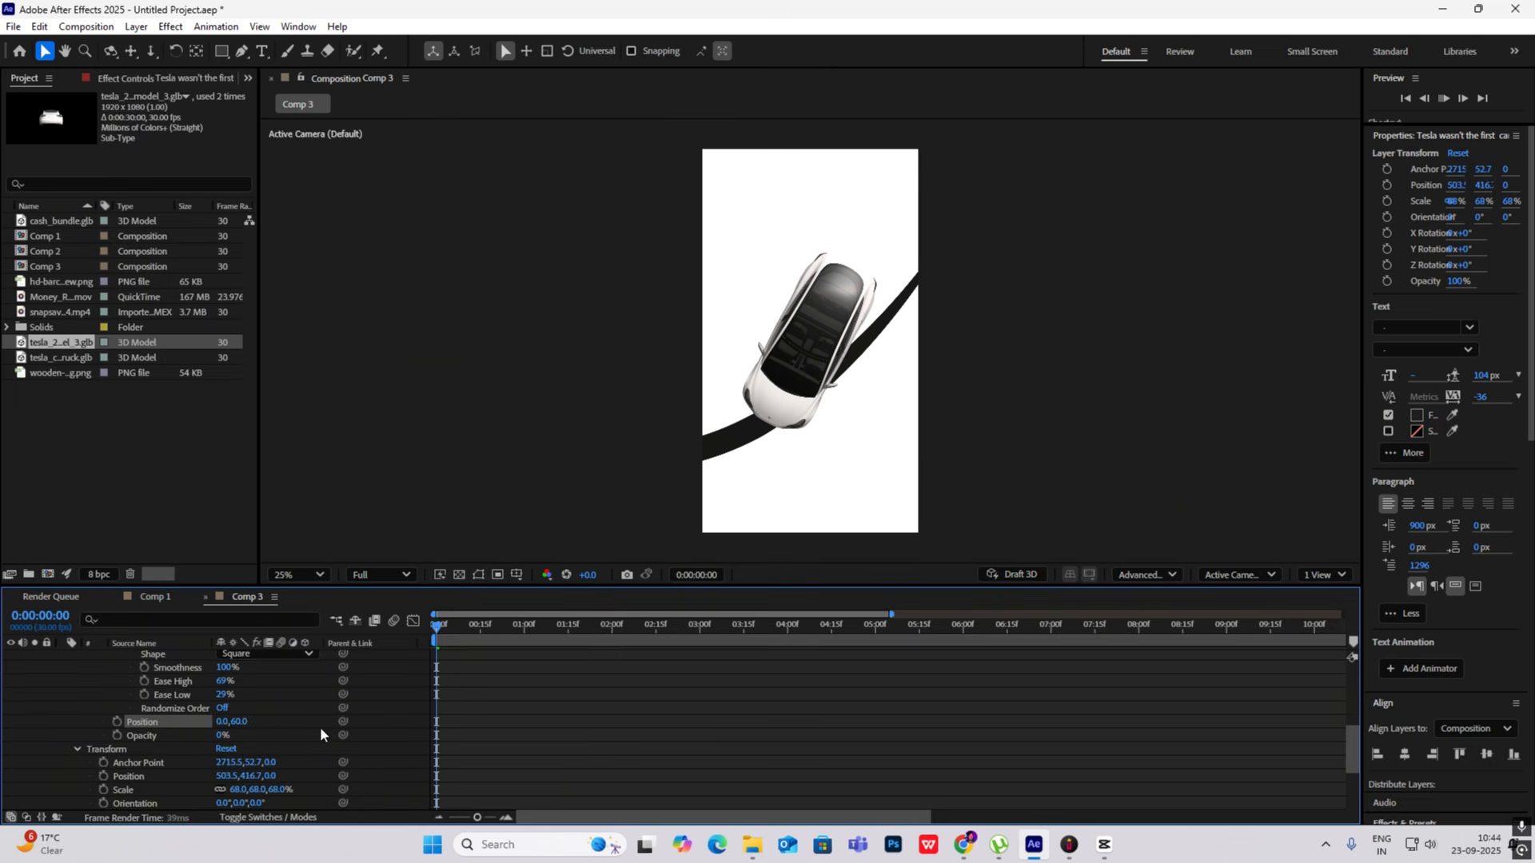
{"action": "key", "text": "space"}
- Switch to CapCut, play the reference video's blurred opening from the start, and return to After Effects
{"action": "left_click", "coordinate": [1107, 853]}
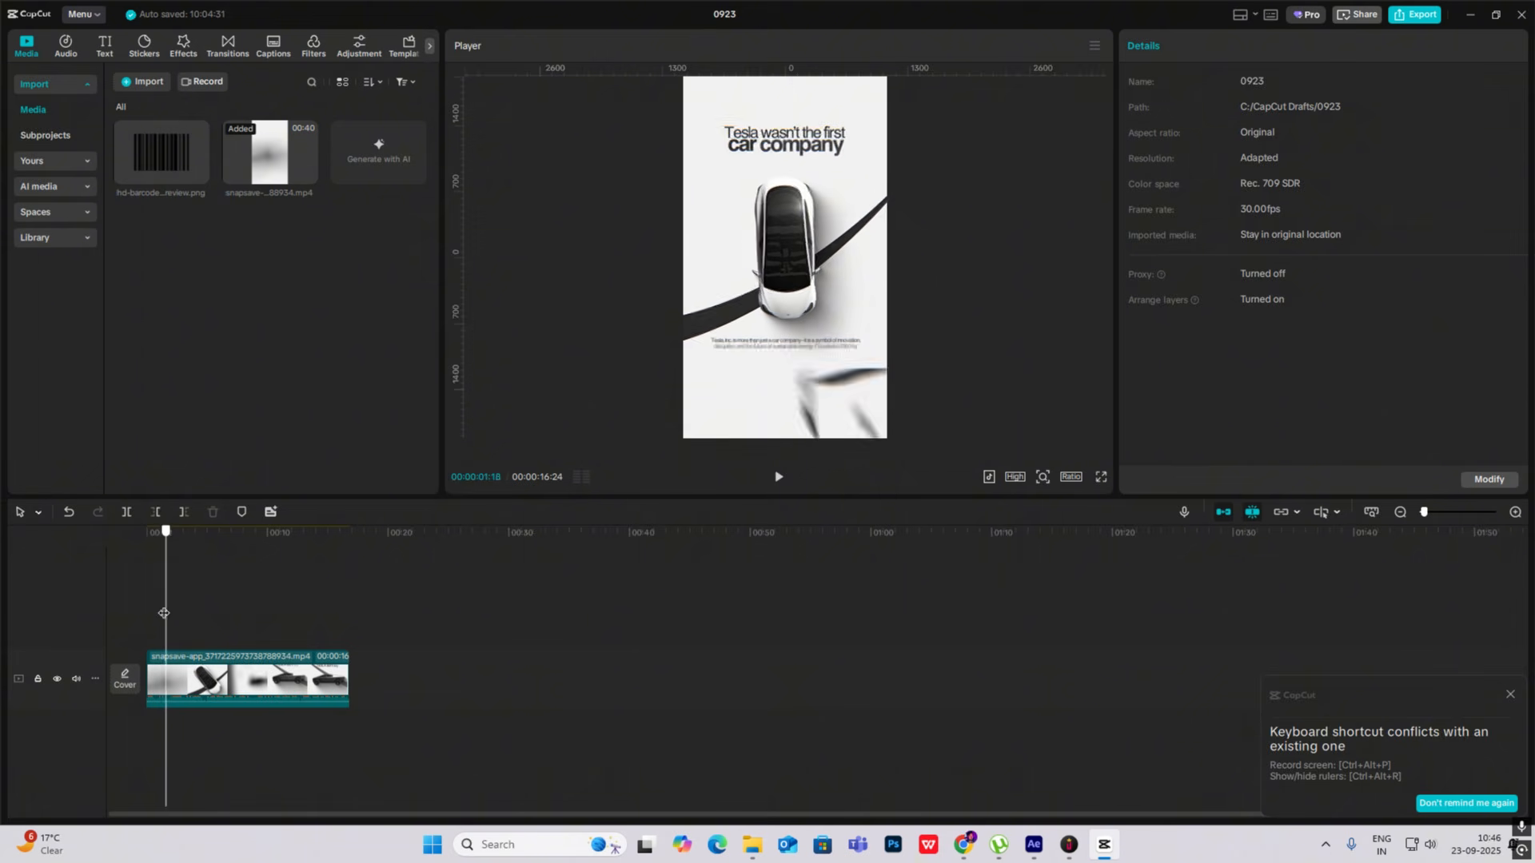
{"action": "left_click", "coordinate": [135, 609]}
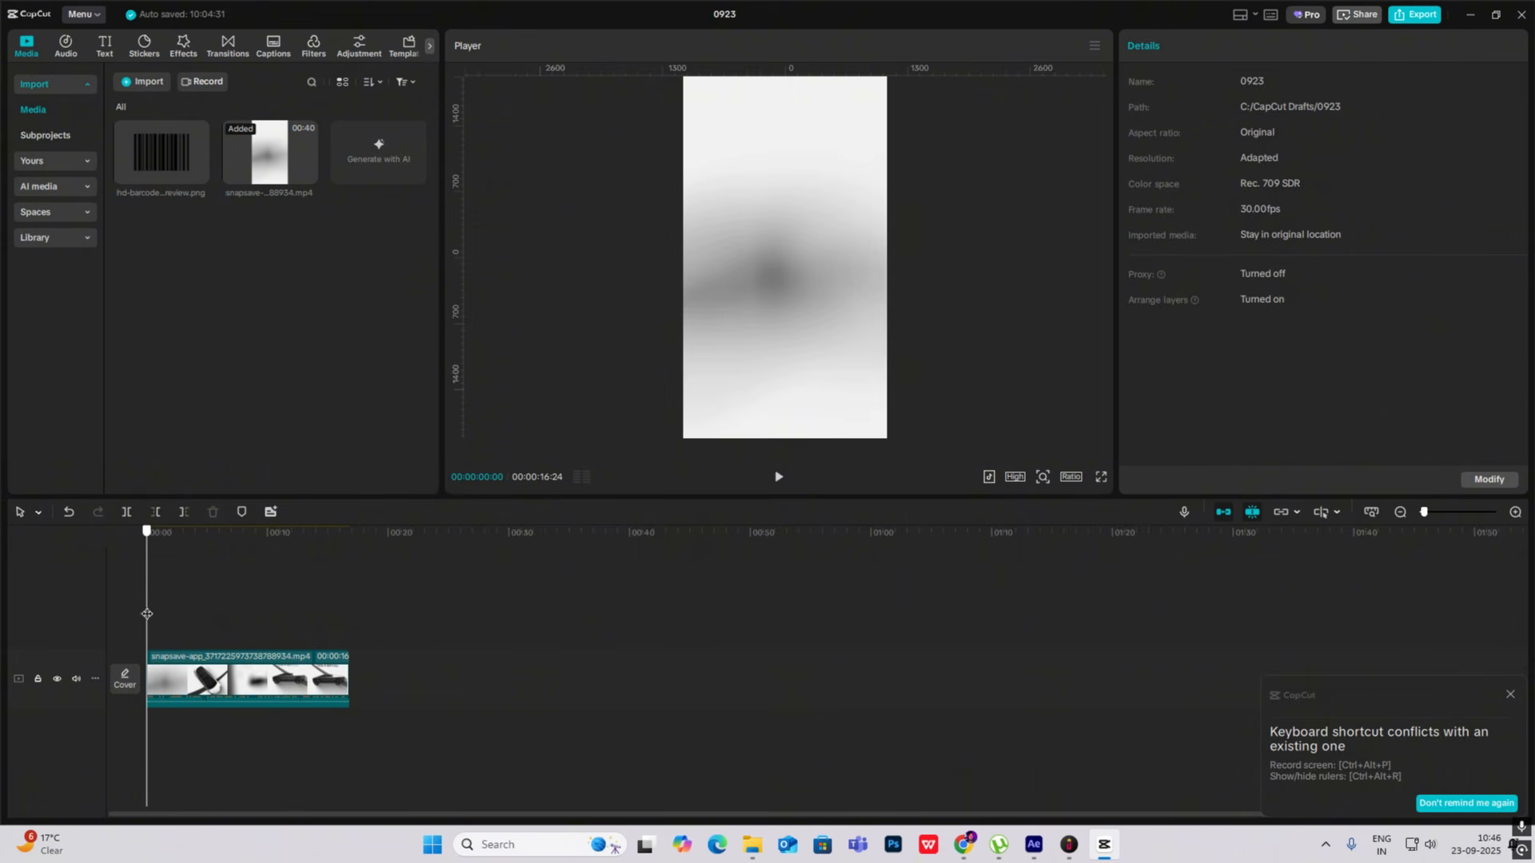
{"action": "key", "text": "space"}
{"action": "left_click", "coordinate": [1104, 841]}
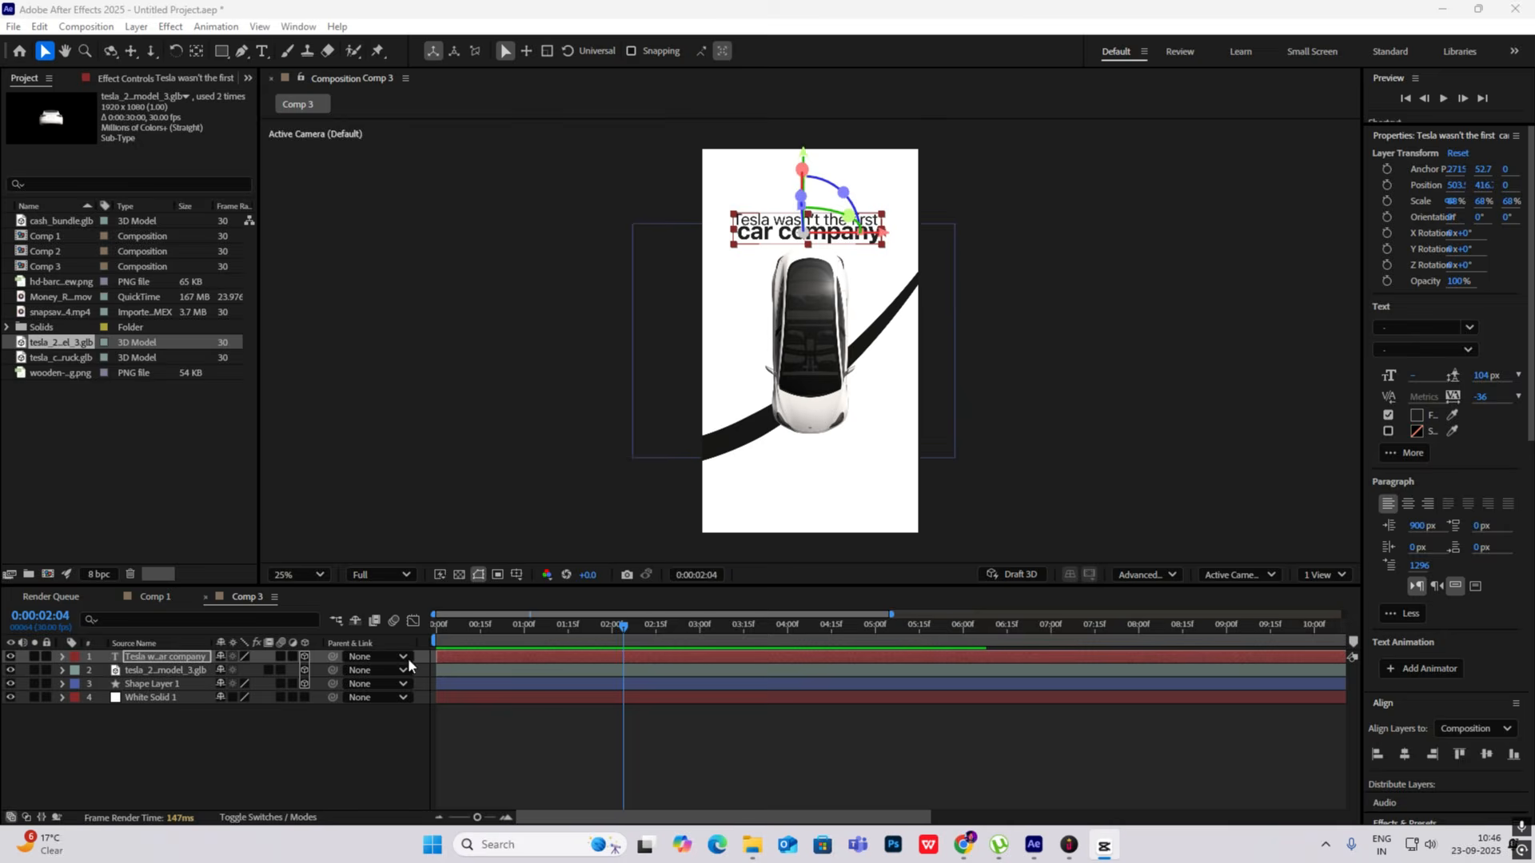
- Create an adjustment layer above the headline and apply Gaussian Blur (Legacy) to it
{"action": "right_click", "coordinate": [174, 722]}
{"action": "mouse_move", "coordinate": [250, 521]}
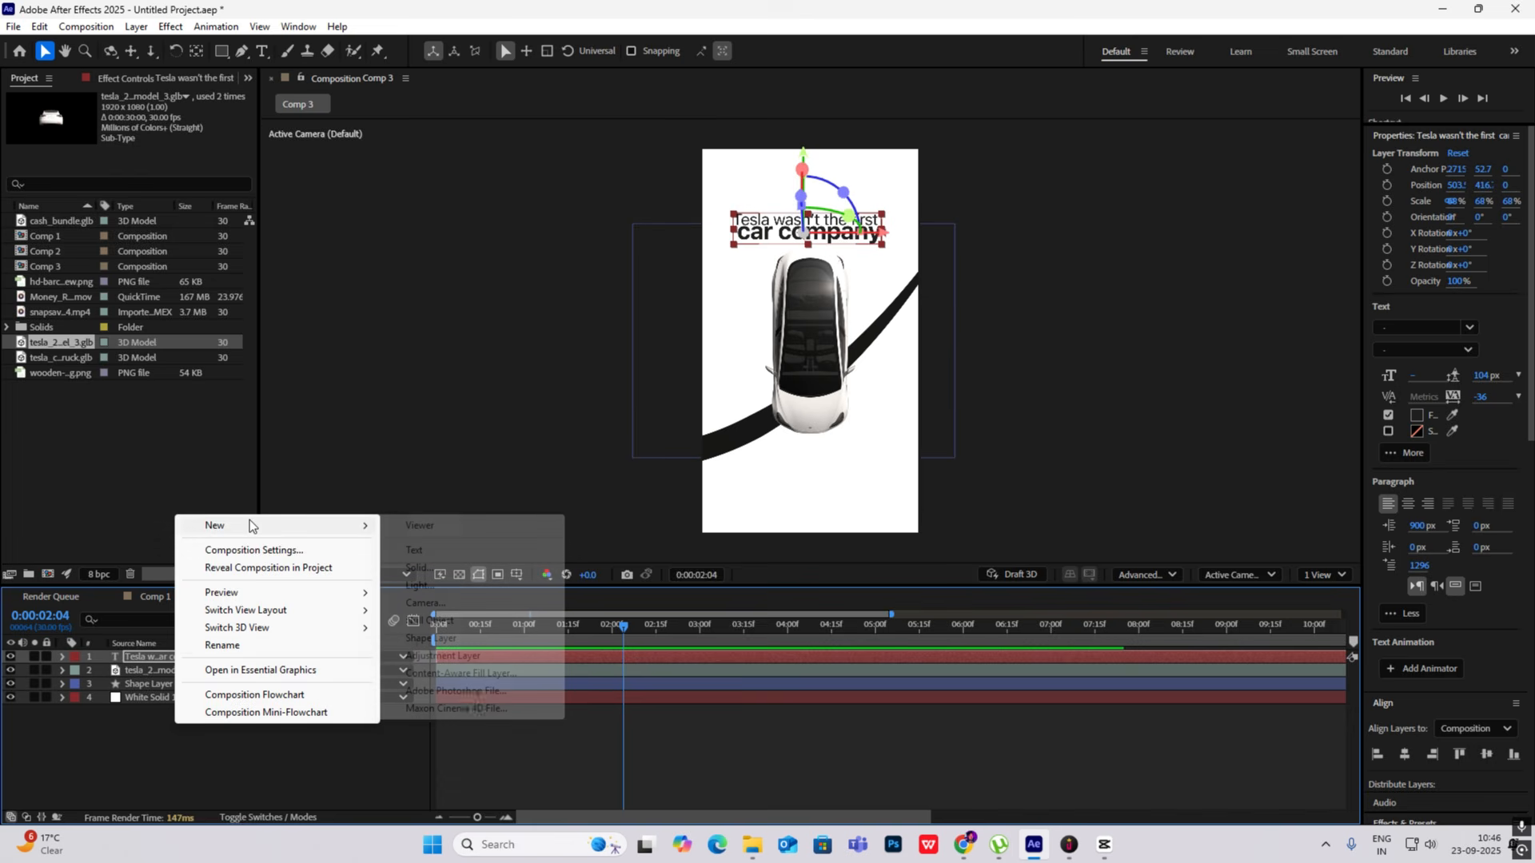
{"action": "left_click", "coordinate": [443, 654]}
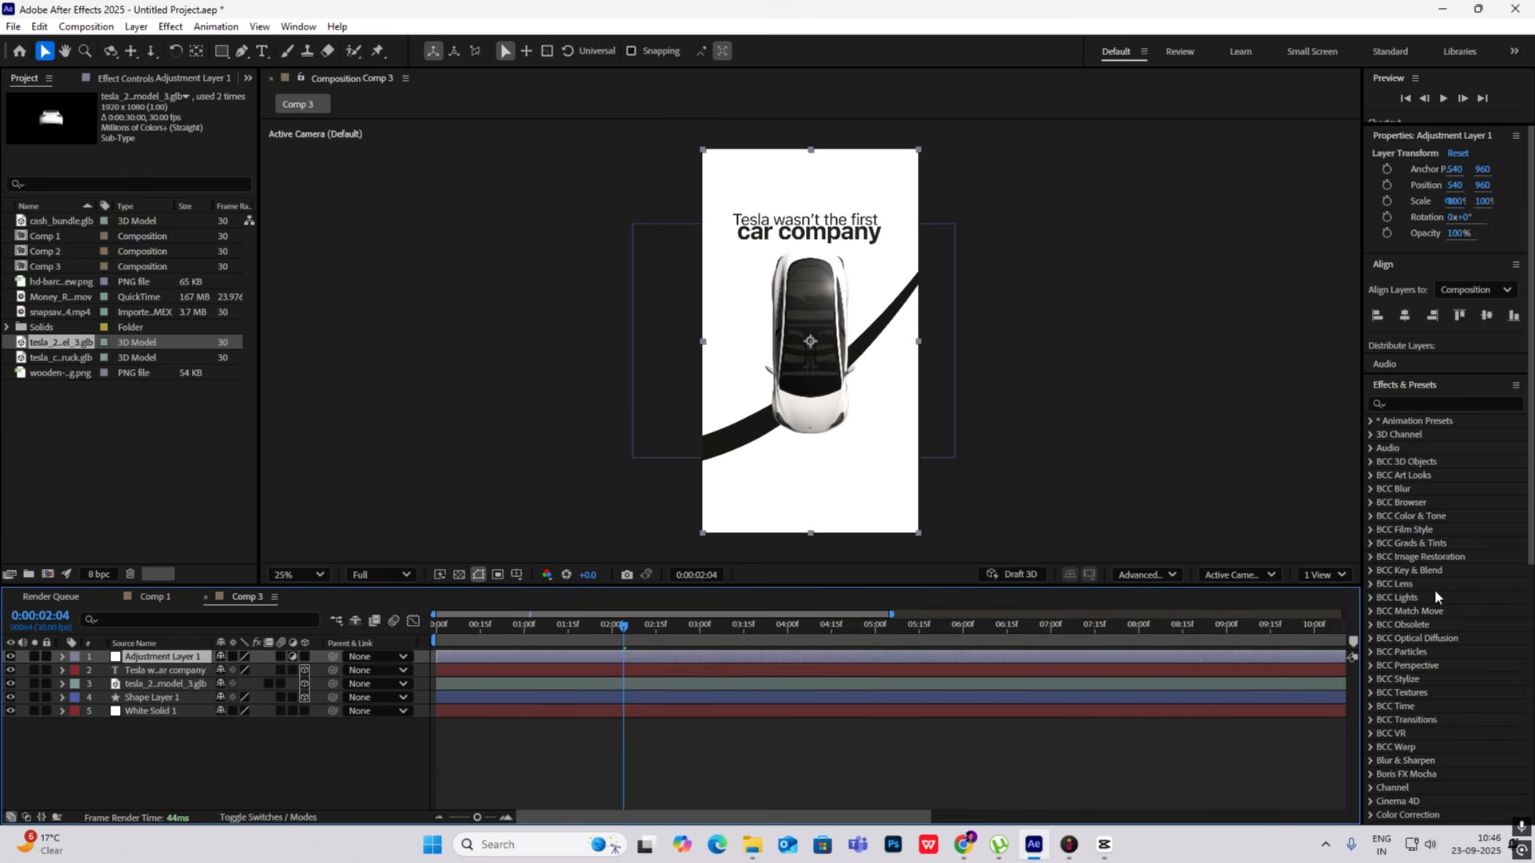
{"action": "left_click", "coordinate": [1405, 403]}
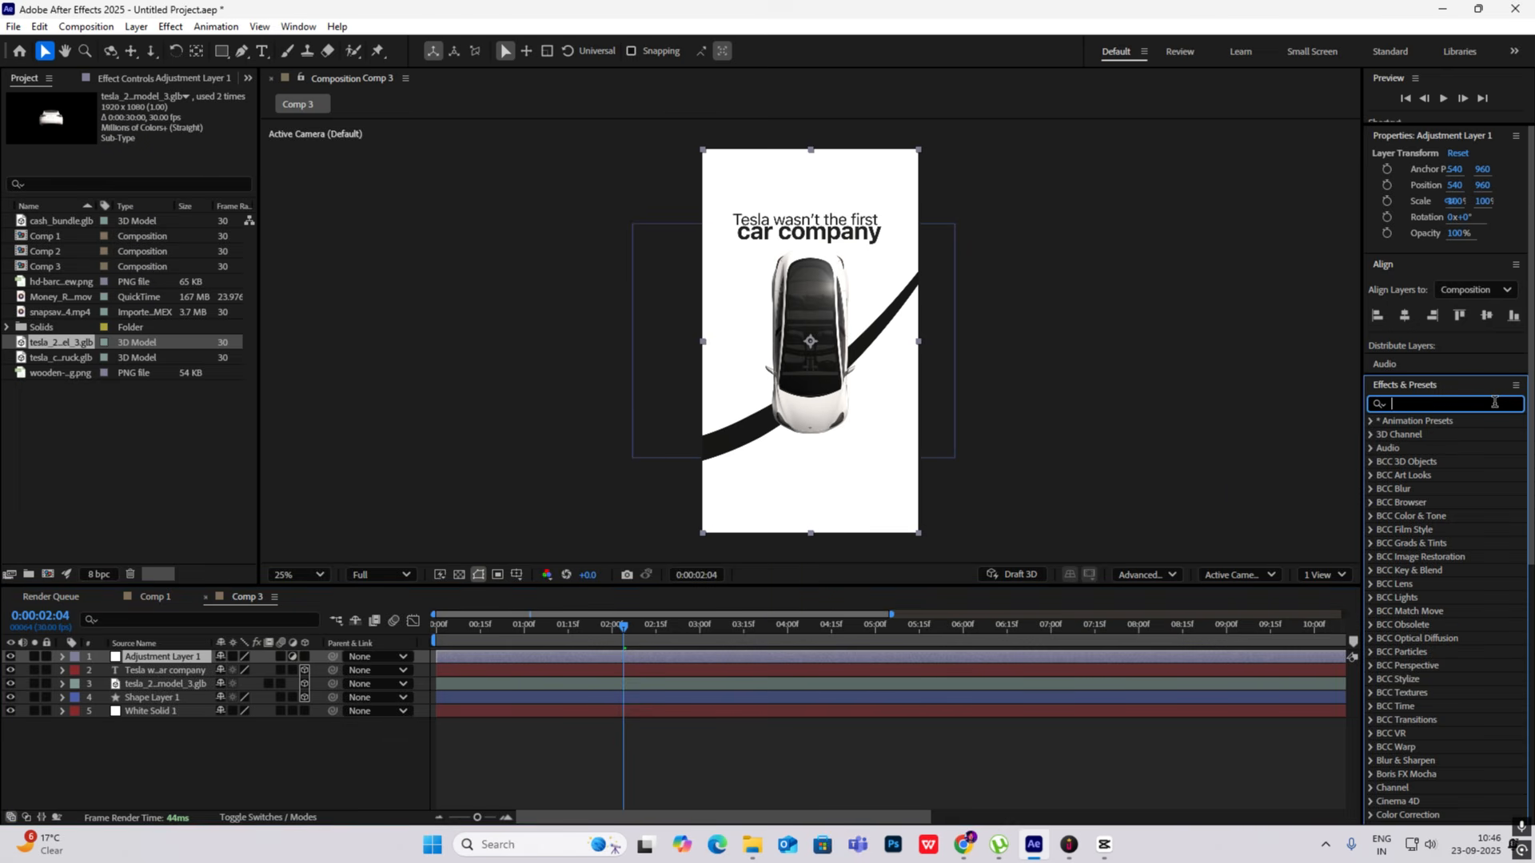
{"action": "type", "text": "gaus"}
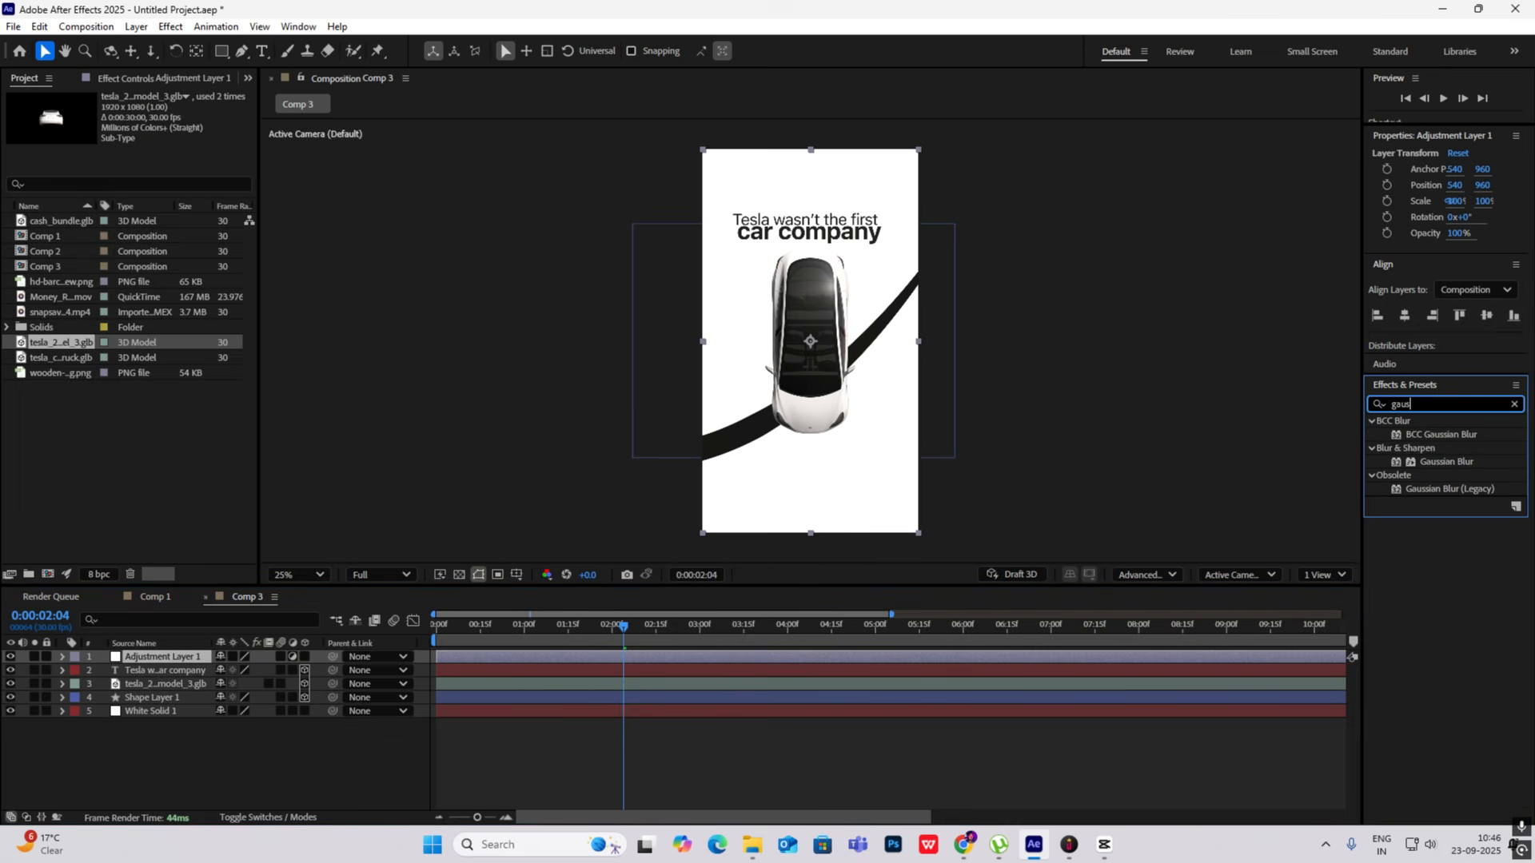
{"action": "left_click_drag", "start_coordinate": [1456, 490], "coordinate": [161, 658]}
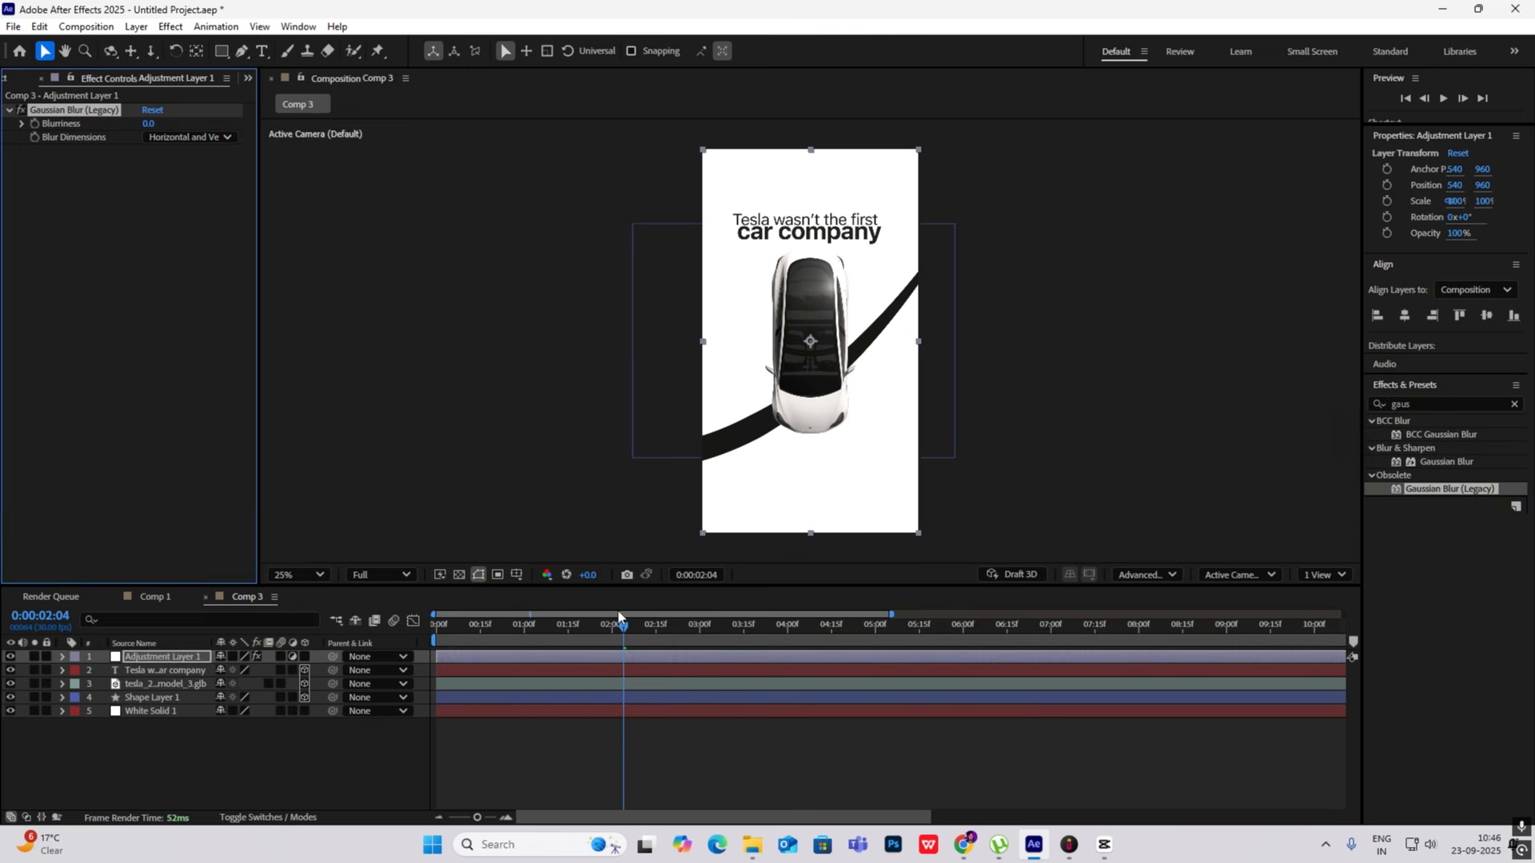
- Keyframe the adjustment layer's Blurriness from 115 at the composition start to 0 at 0:00:00:15
{"action": "left_click_drag", "start_coordinate": [623, 626], "coordinate": [392, 635]}
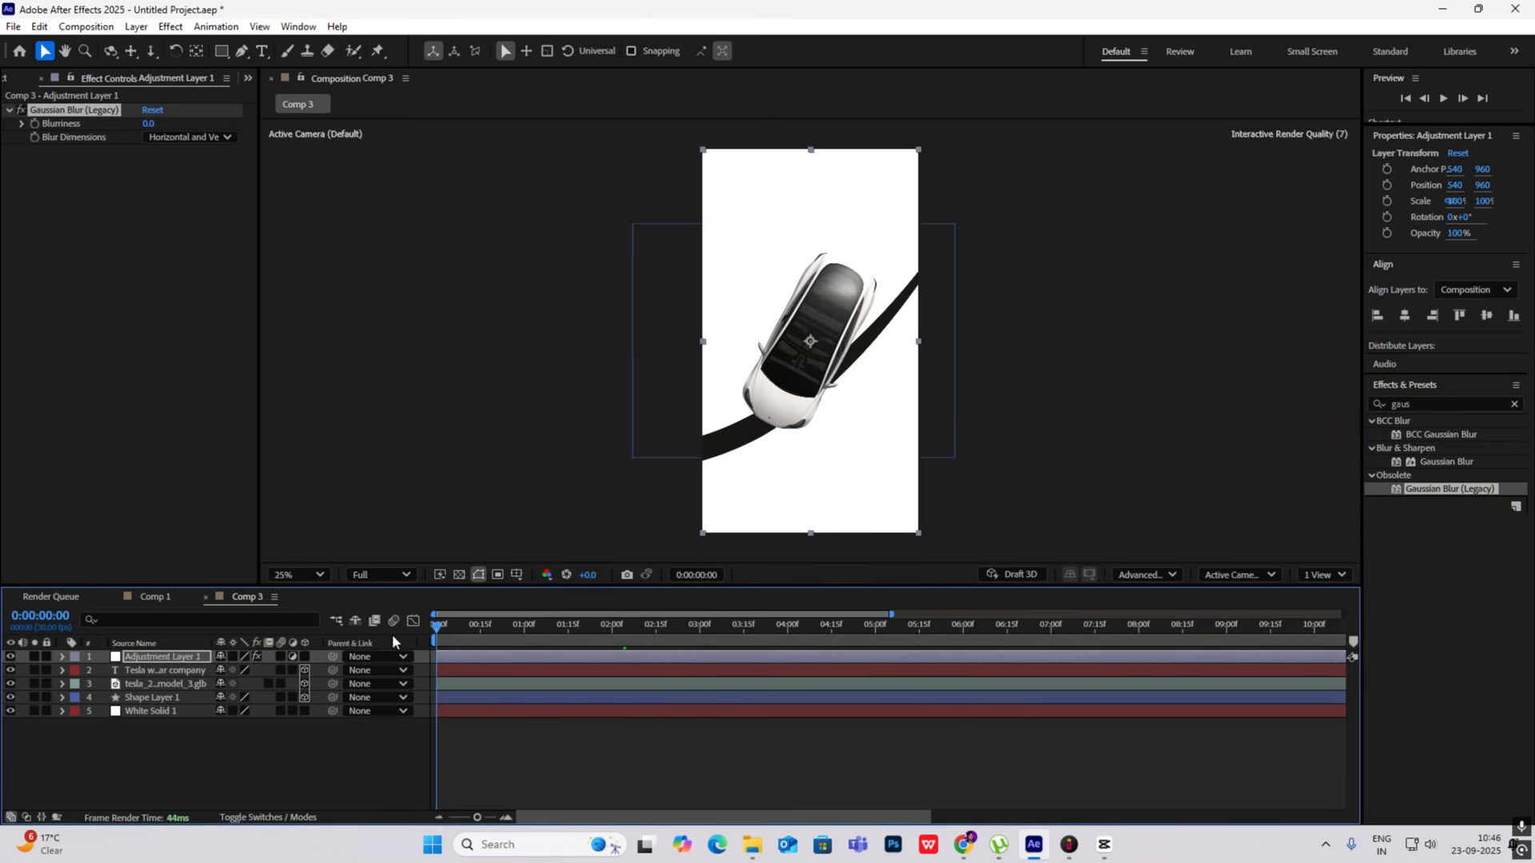
{"action": "left_click", "coordinate": [33, 123]}
{"action": "left_click_drag", "start_coordinate": [148, 123], "coordinate": [159, 123]}
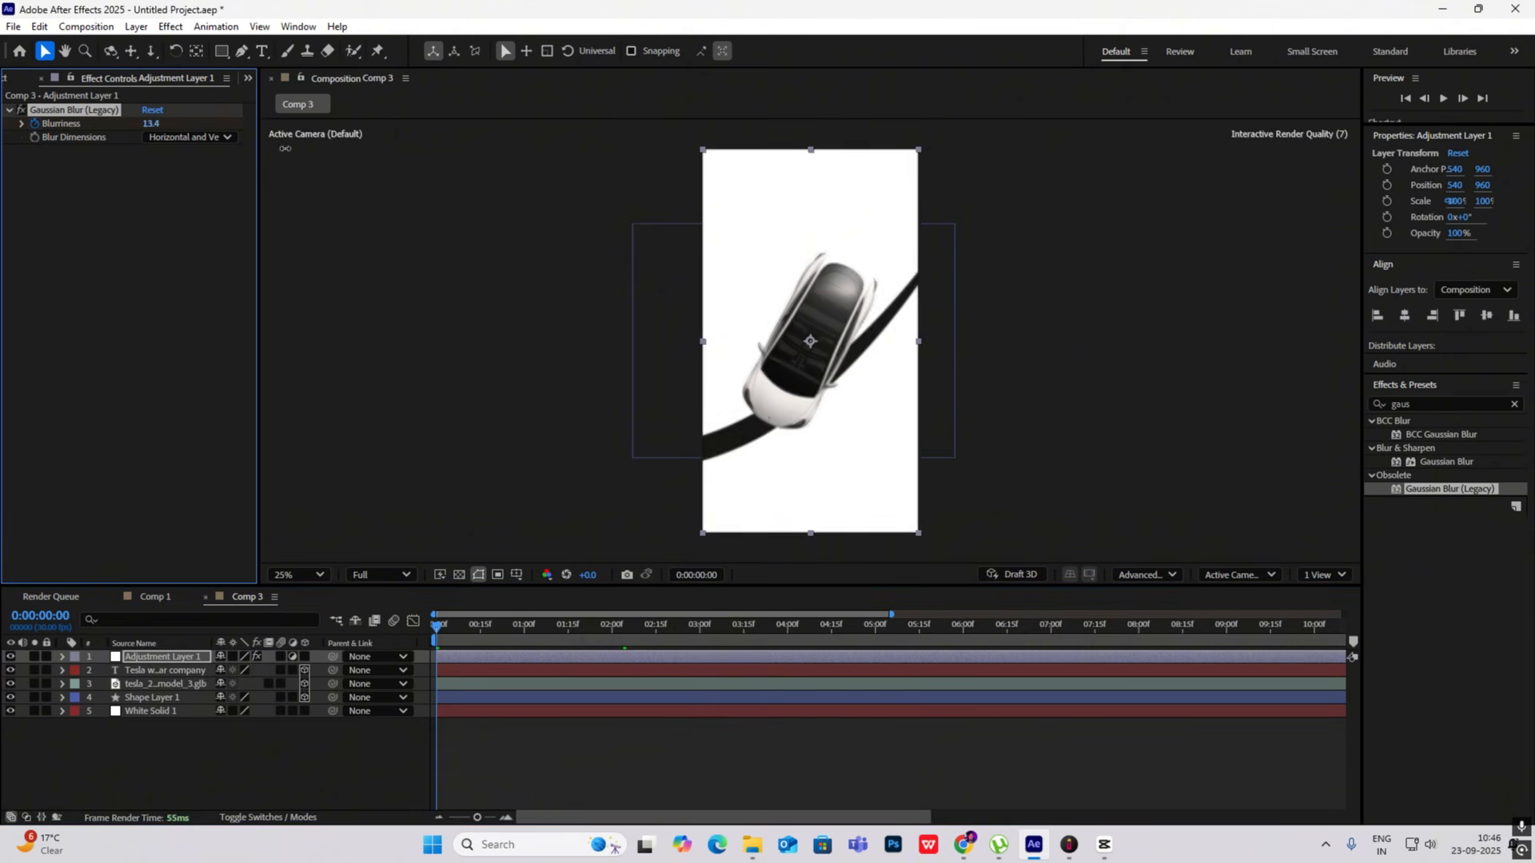
{"action": "left_click_drag", "start_coordinate": [285, 149], "coordinate": [1203, 257]}
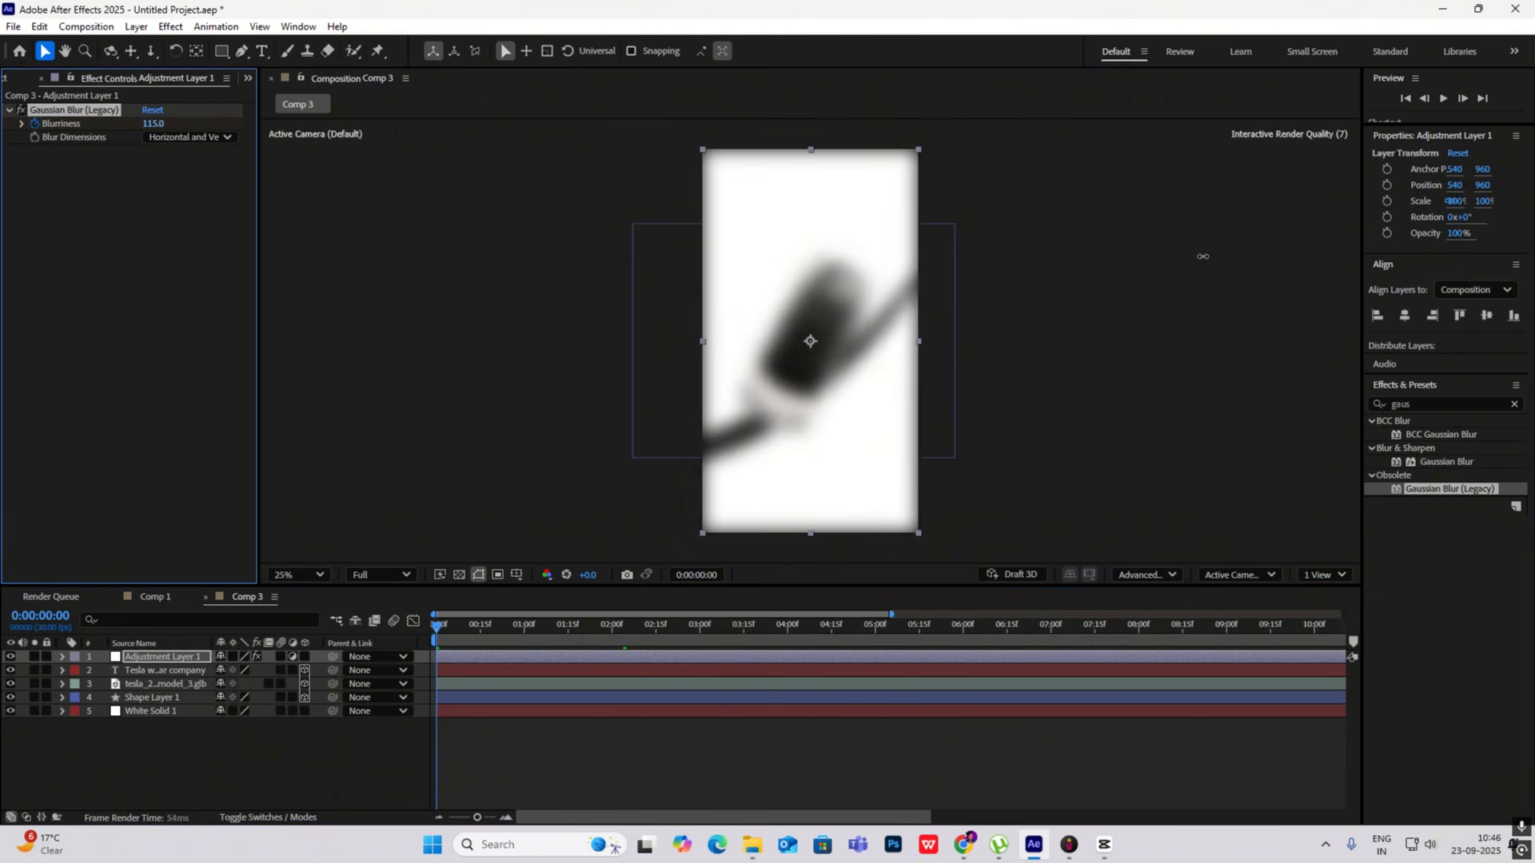
{"action": "left_click_drag", "start_coordinate": [437, 628], "coordinate": [478, 637]}
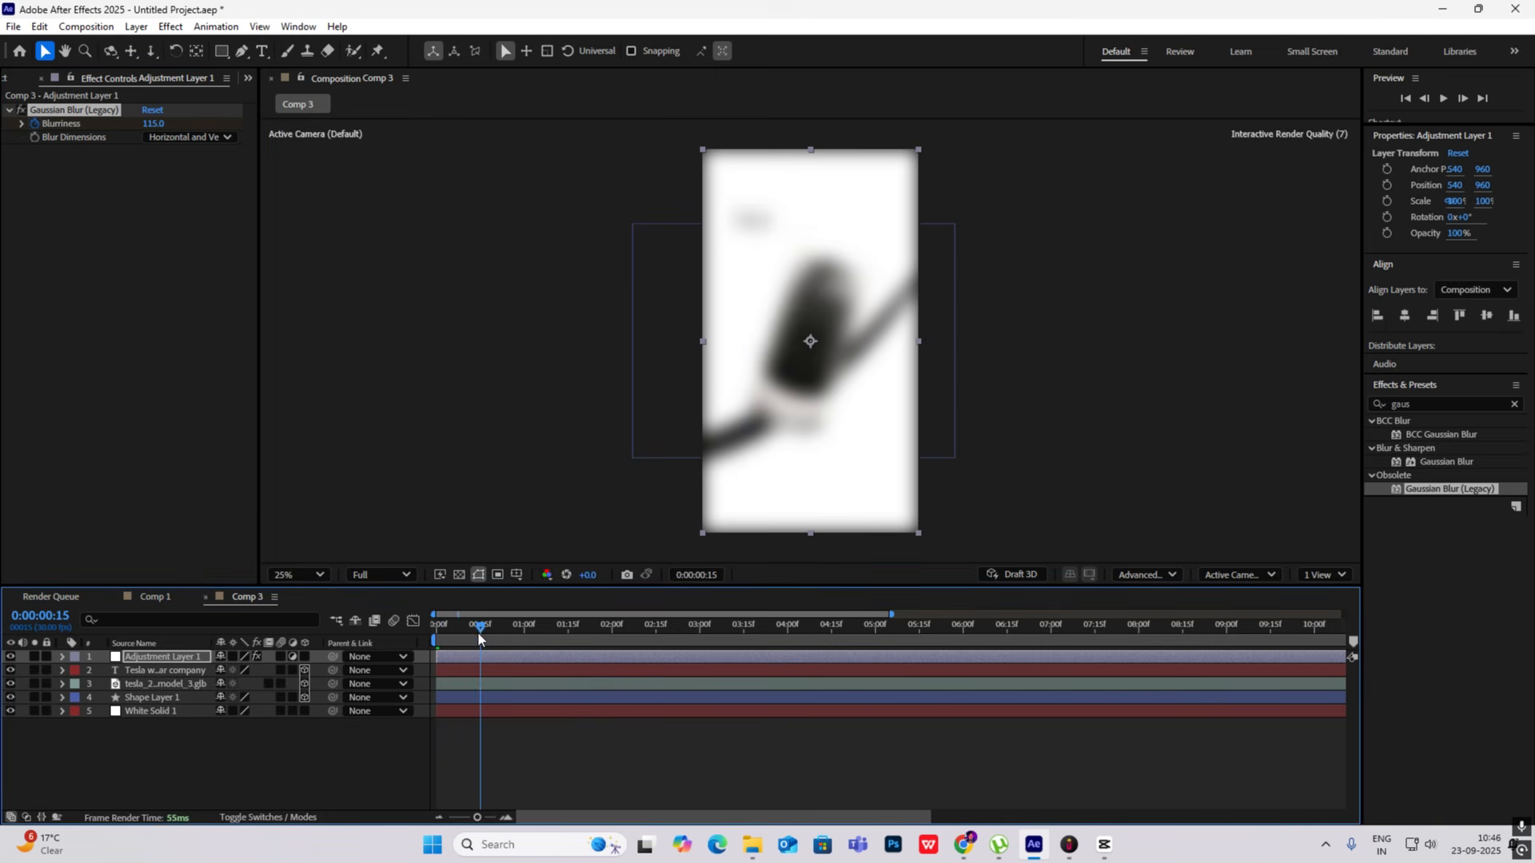
{"action": "left_click", "coordinate": [153, 124]}
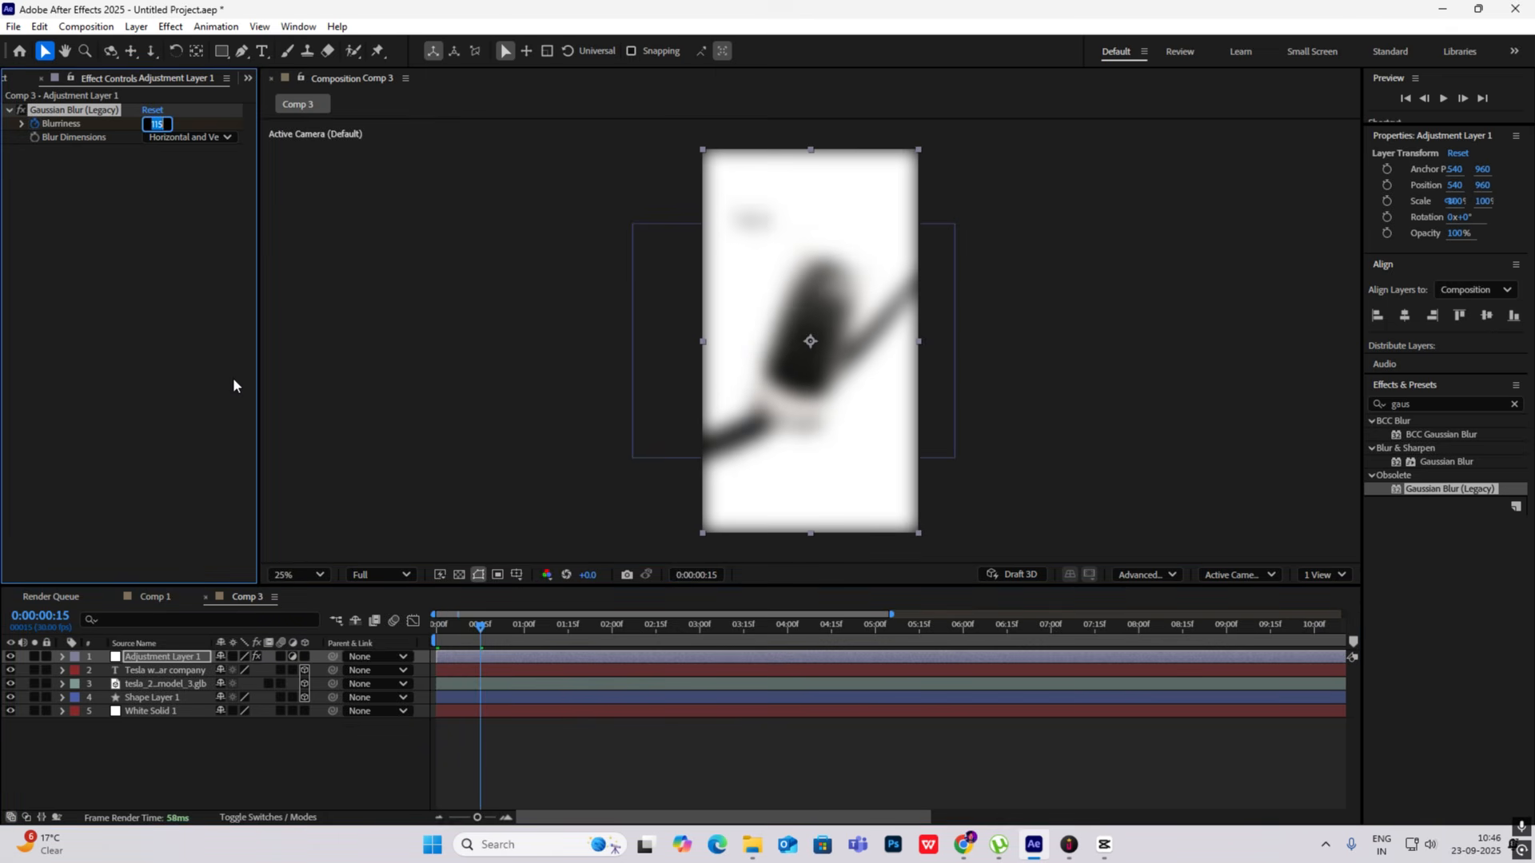
{"action": "type", "text": "0"}
{"action": "left_click", "coordinate": [352, 772]}
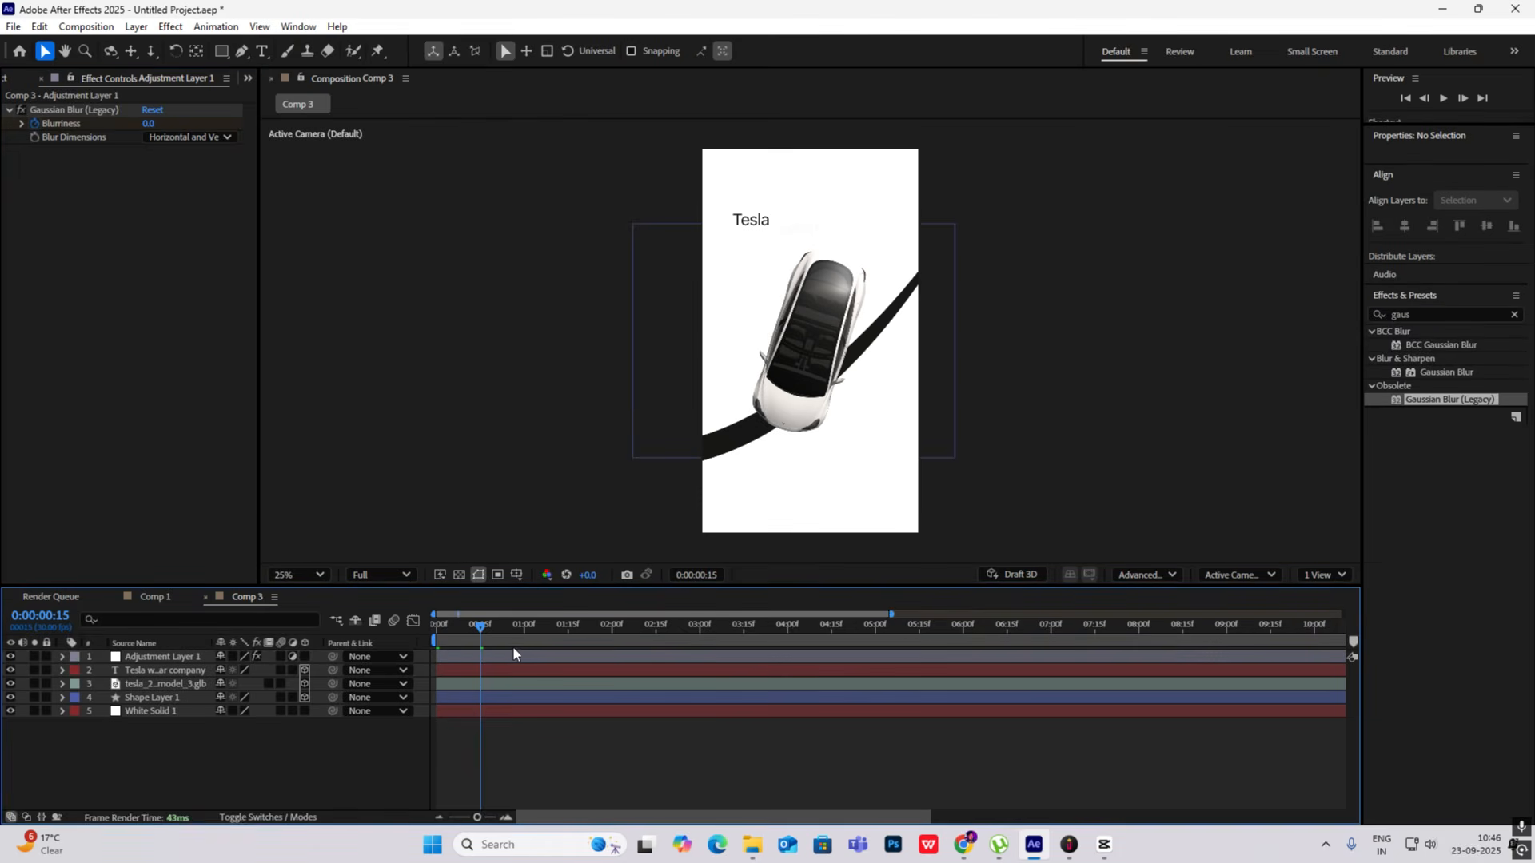
- Reveal the animated properties, apply Easy Ease to both Blurriness keyframes and preview from the start
{"action": "key", "text": "u"}
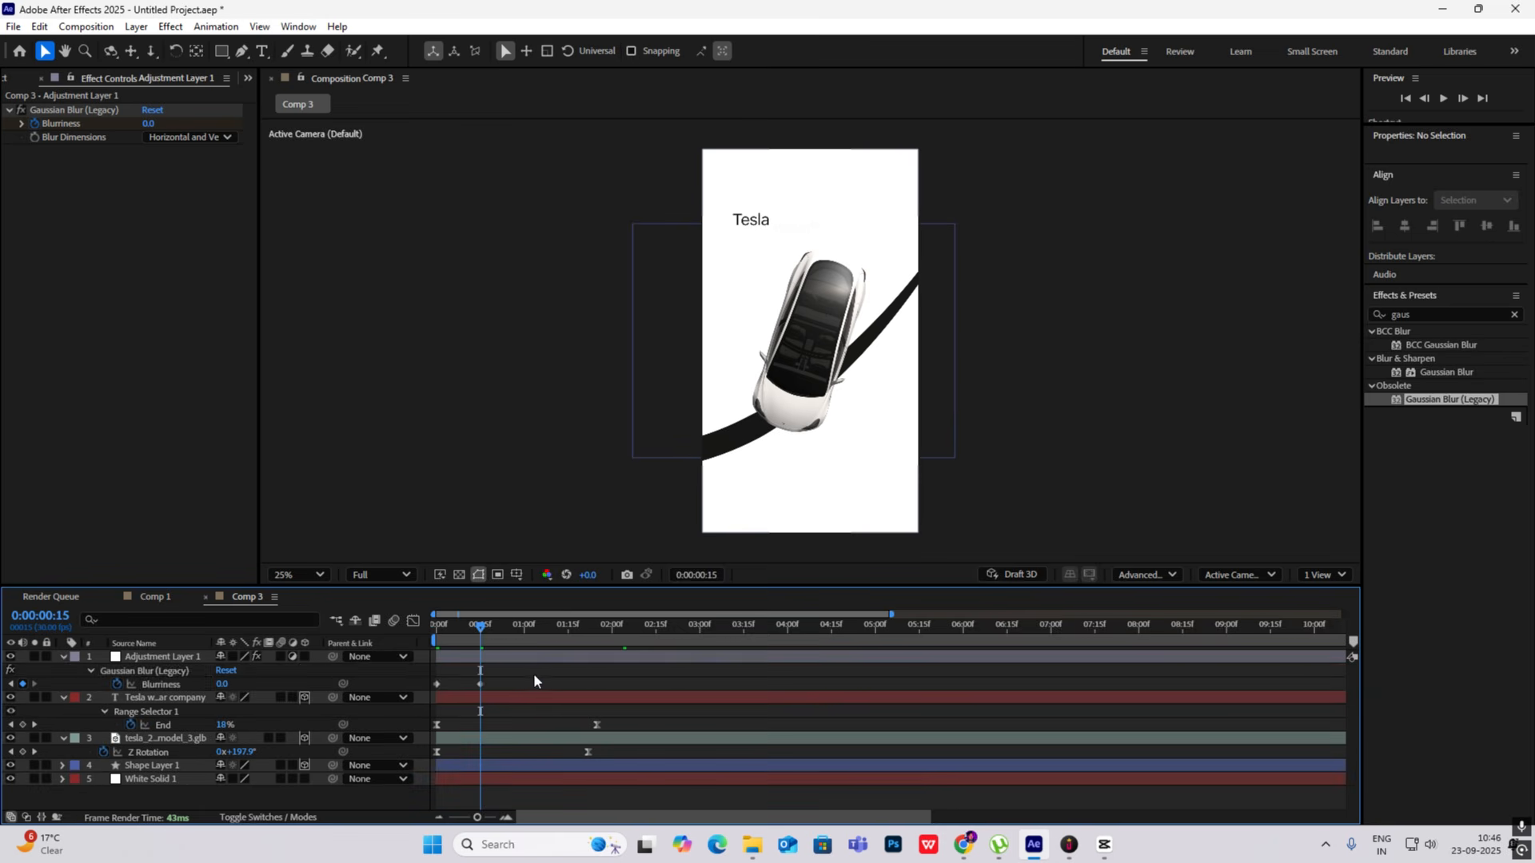
{"action": "left_click", "coordinate": [519, 656]}
{"action": "key", "text": "F9"}
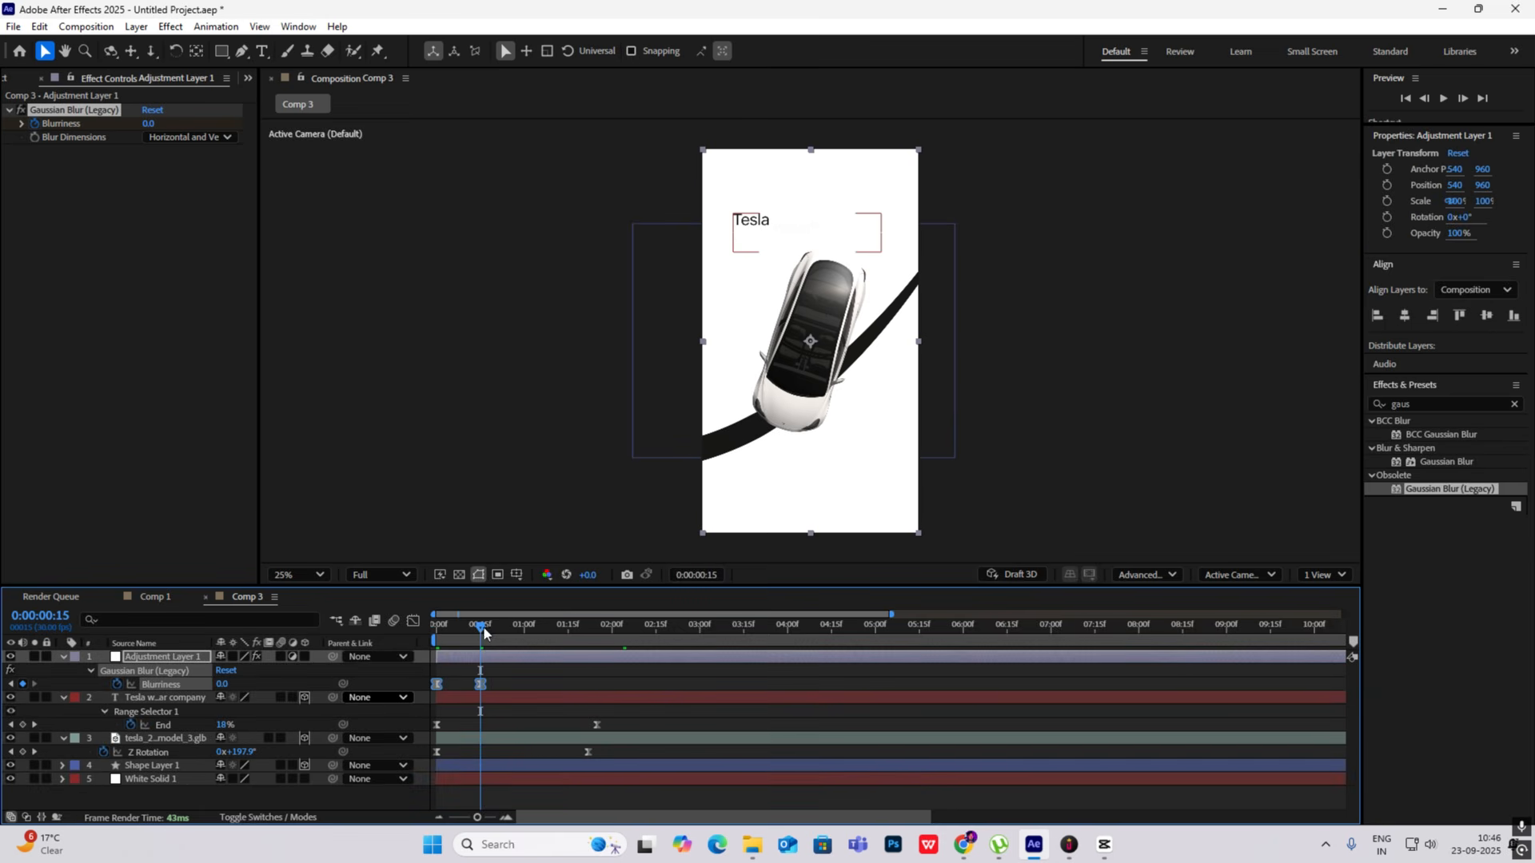
{"action": "left_click_drag", "start_coordinate": [481, 627], "coordinate": [426, 633]}
{"action": "key", "text": "space"}
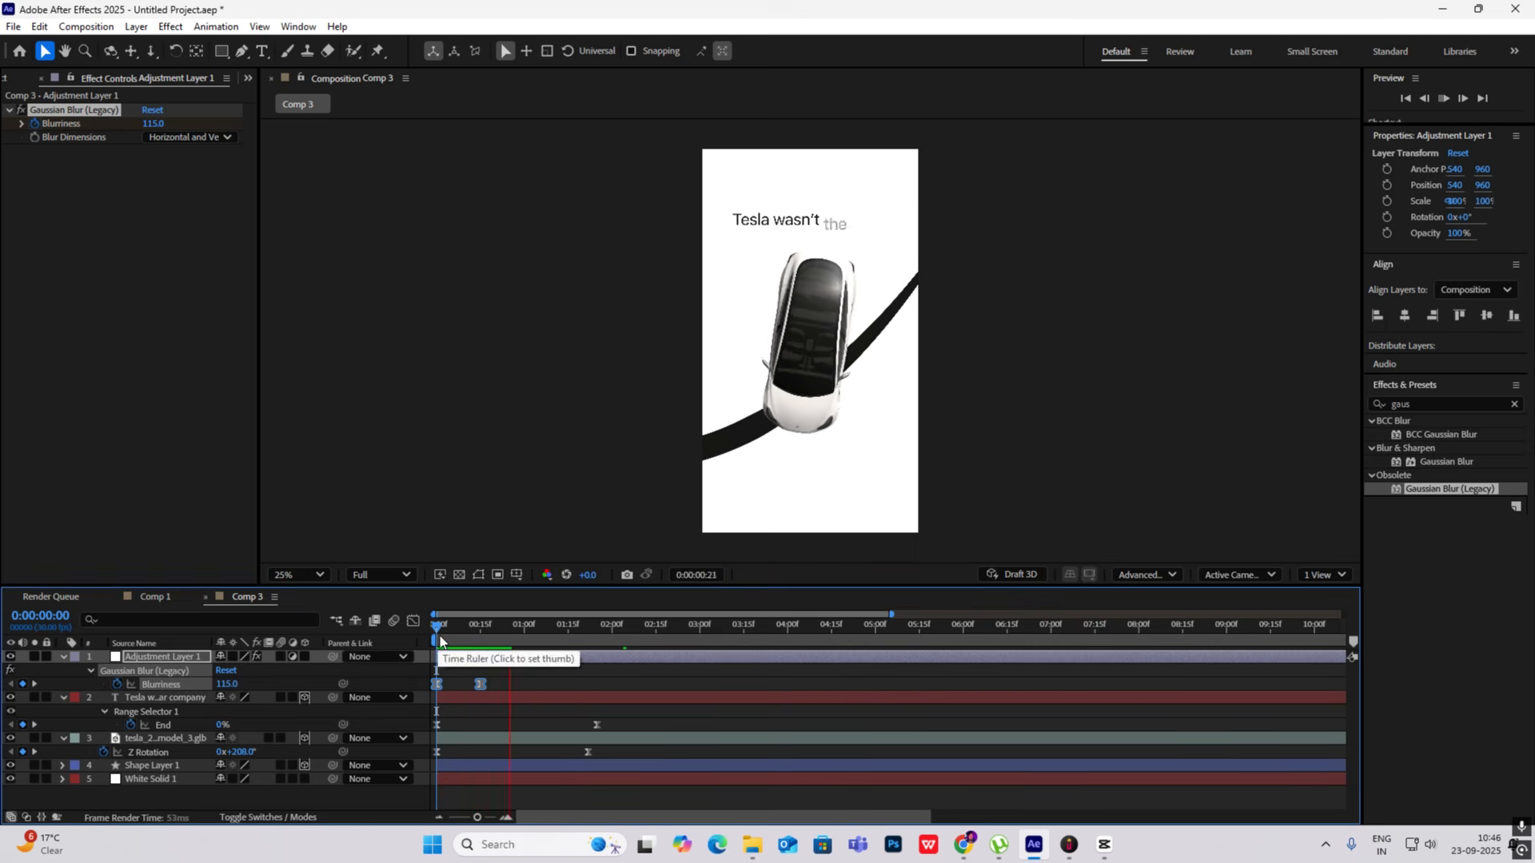
{"action": "key", "text": "space"}
- Collapse the expanded layer properties and replay the opening animation from the start
{"action": "left_click", "coordinate": [63, 656]}
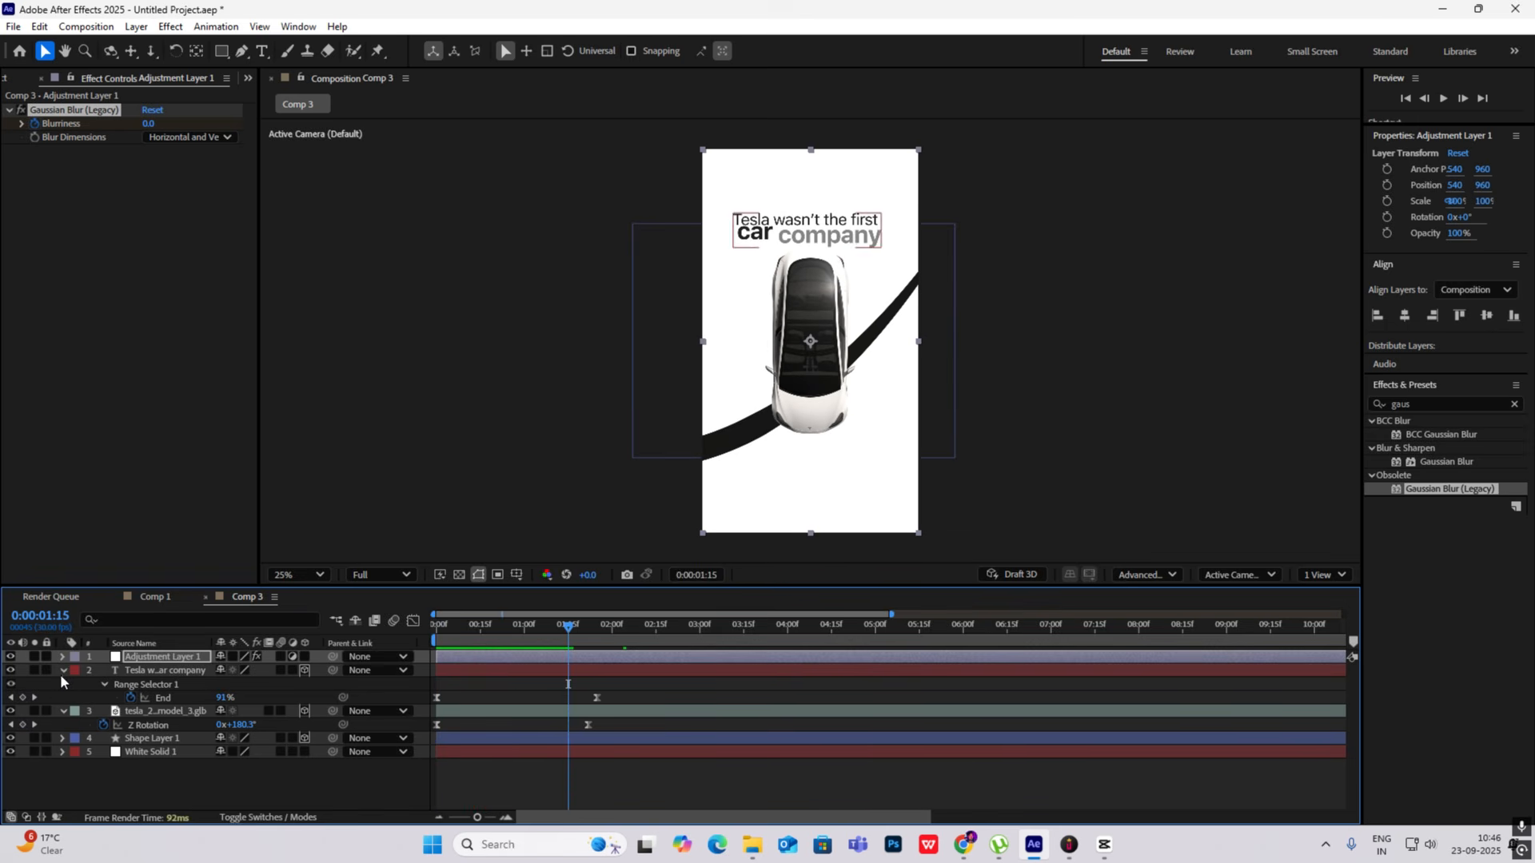
{"action": "left_click", "coordinate": [61, 670]}
{"action": "left_click", "coordinate": [63, 684]}
{"action": "left_click_drag", "start_coordinate": [567, 636], "coordinate": [333, 644]}
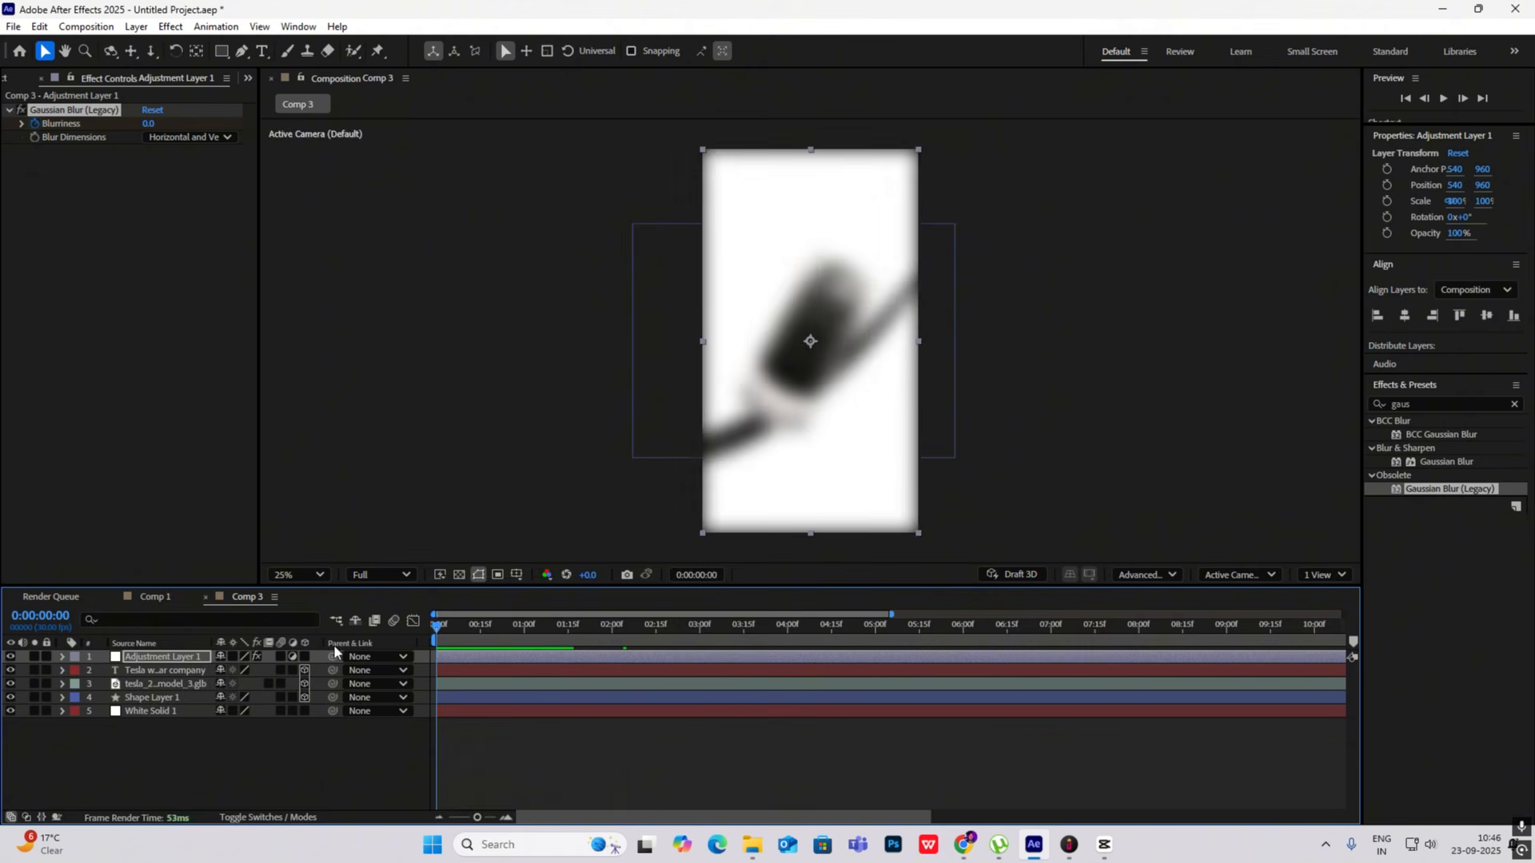
{"action": "key", "text": "space"}
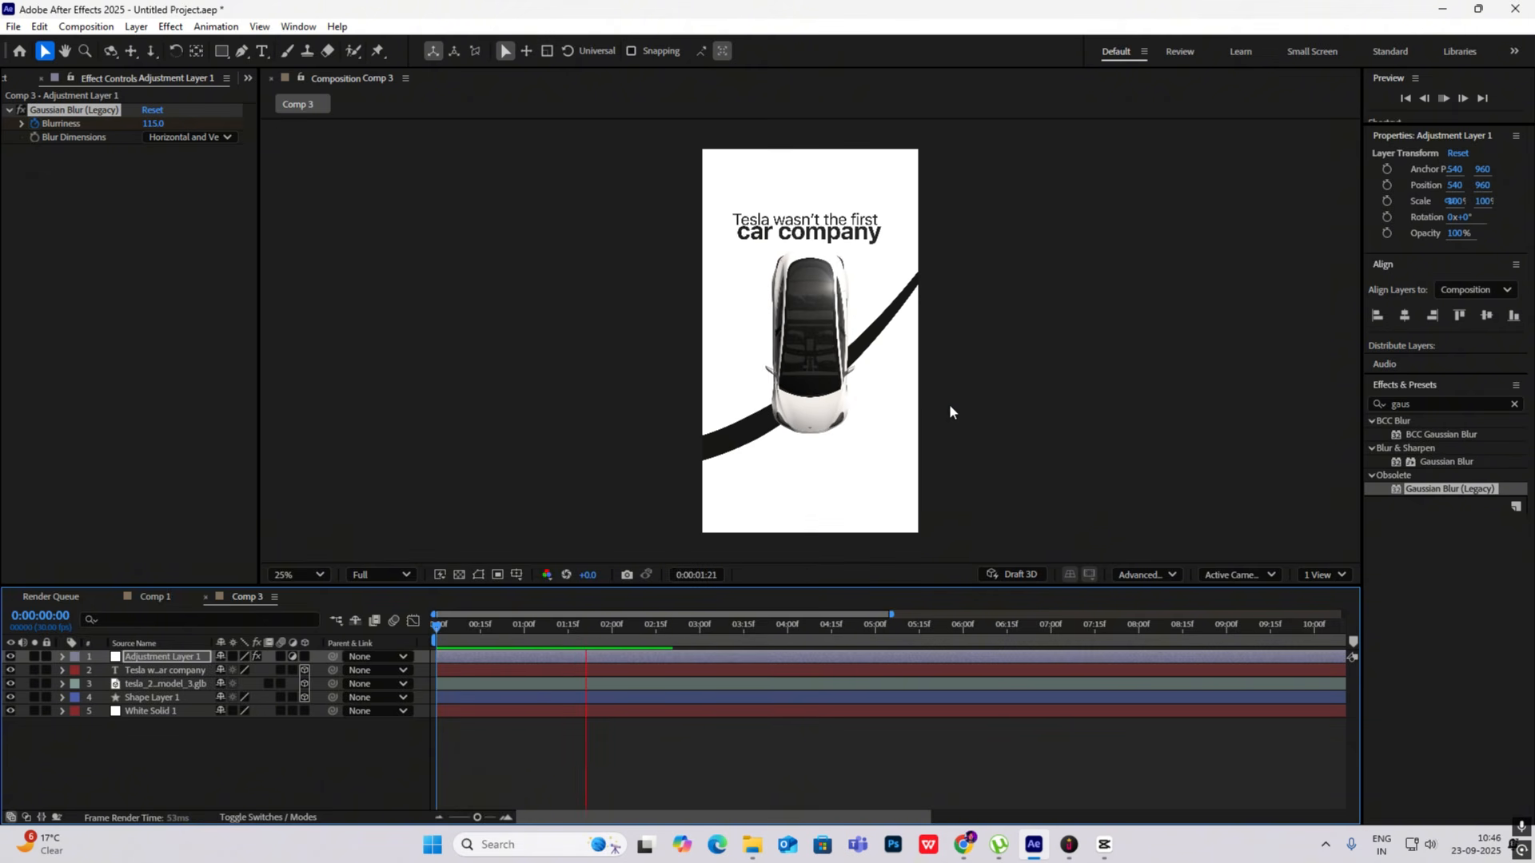
{"action": "key", "text": "space"}
{"action": "left_click", "coordinate": [1100, 335]}
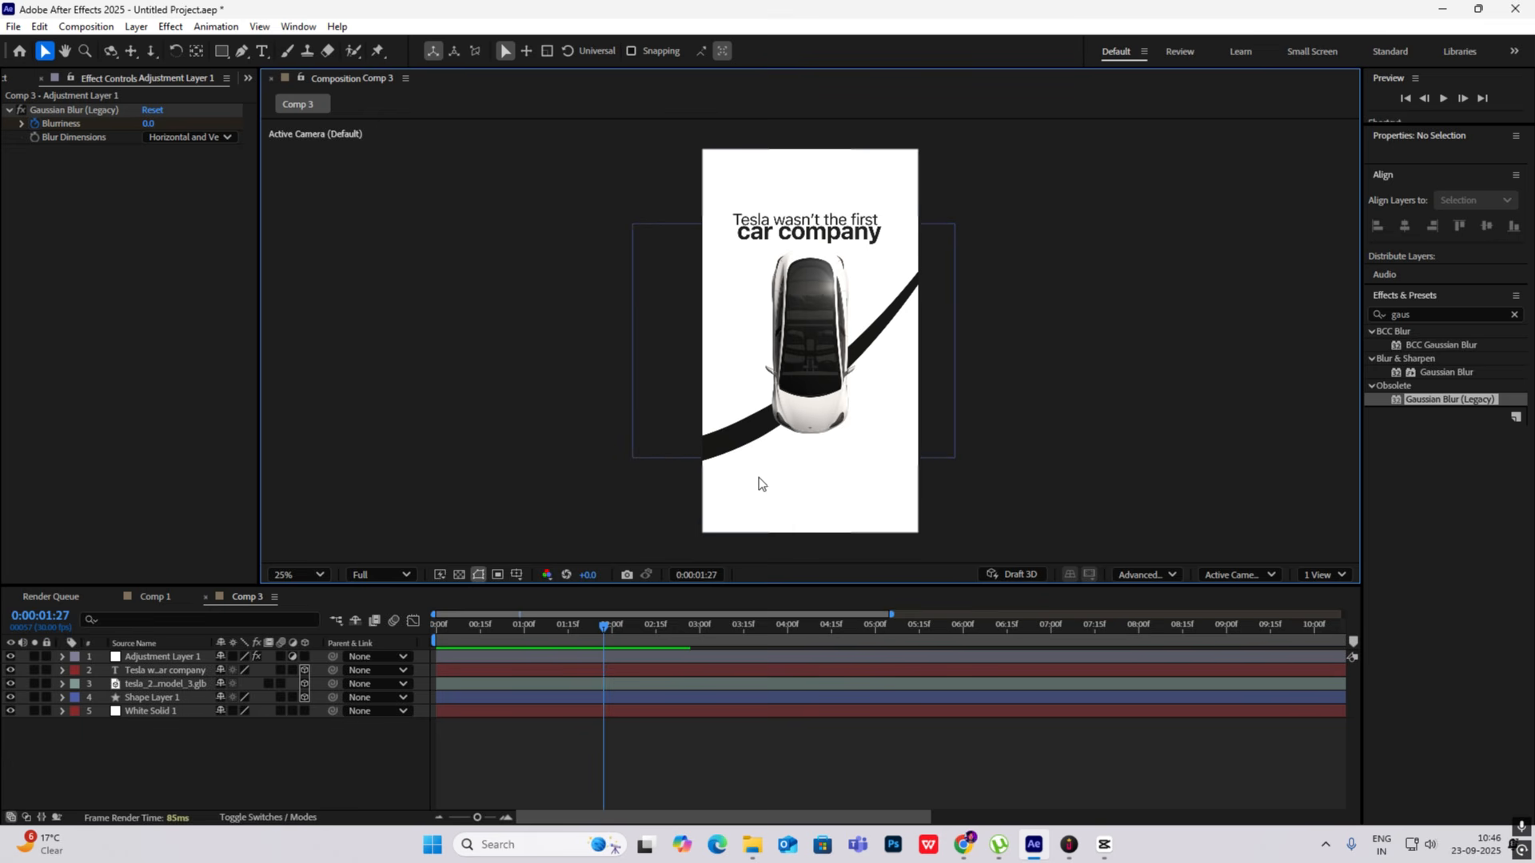
- Switch to CapCut, check the reference video's frame after the headline reveal, and return to After Effects
{"action": "left_click", "coordinate": [1104, 845]}
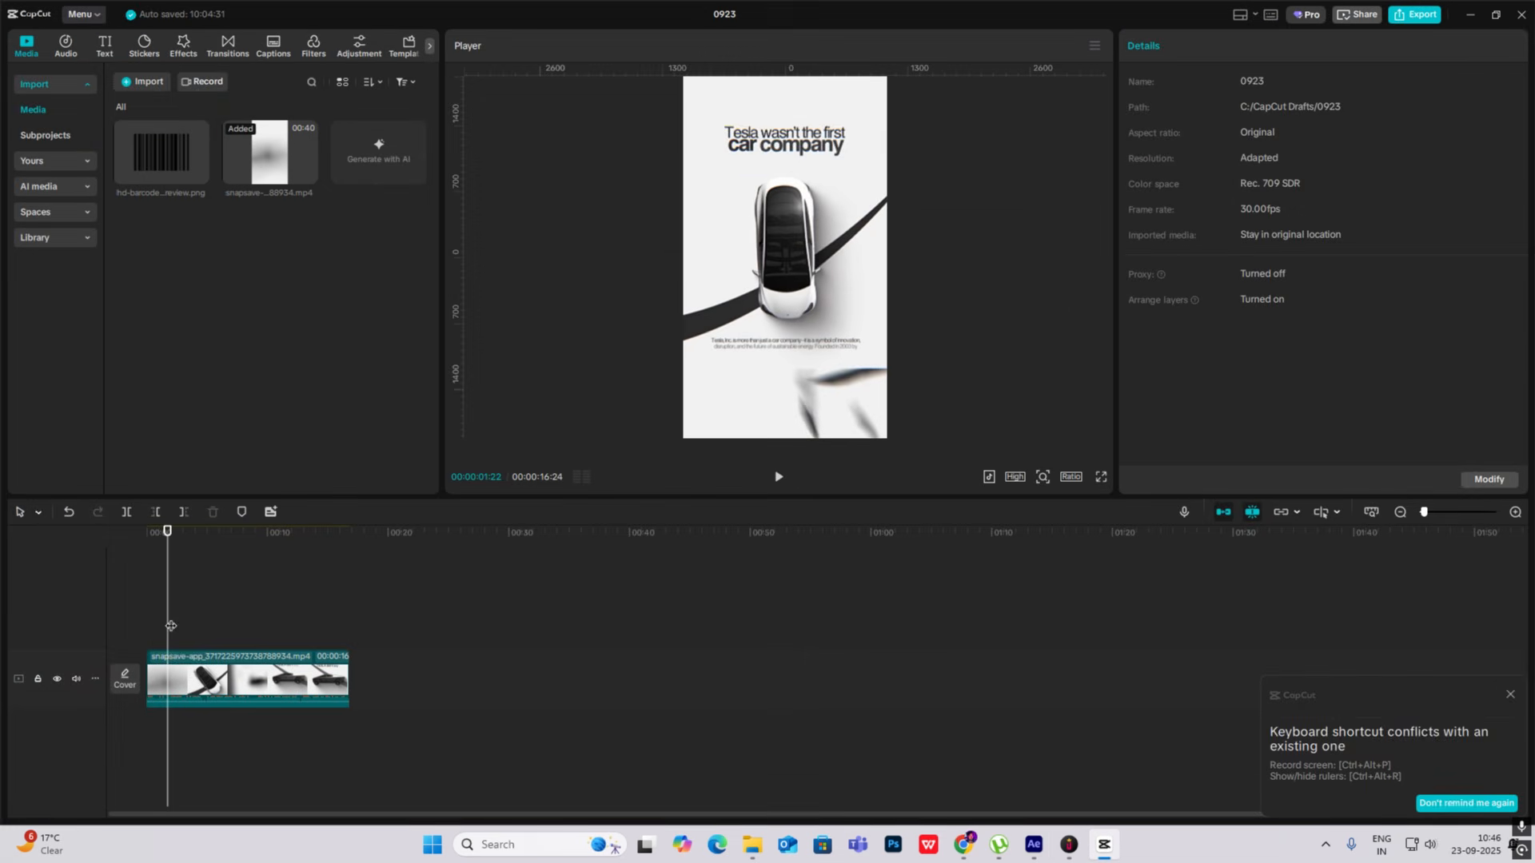
{"action": "mouse_move", "coordinate": [170, 627]}
{"action": "left_mouse_down"}
{"action": "mouse_move", "coordinate": [156, 625]}
{"action": "mouse_move", "coordinate": [199, 644]}
{"action": "mouse_move", "coordinate": [155, 647]}
{"action": "mouse_move", "coordinate": [168, 650]}
{"action": "left_mouse_up"}
{"action": "left_click", "coordinate": [1106, 849]}
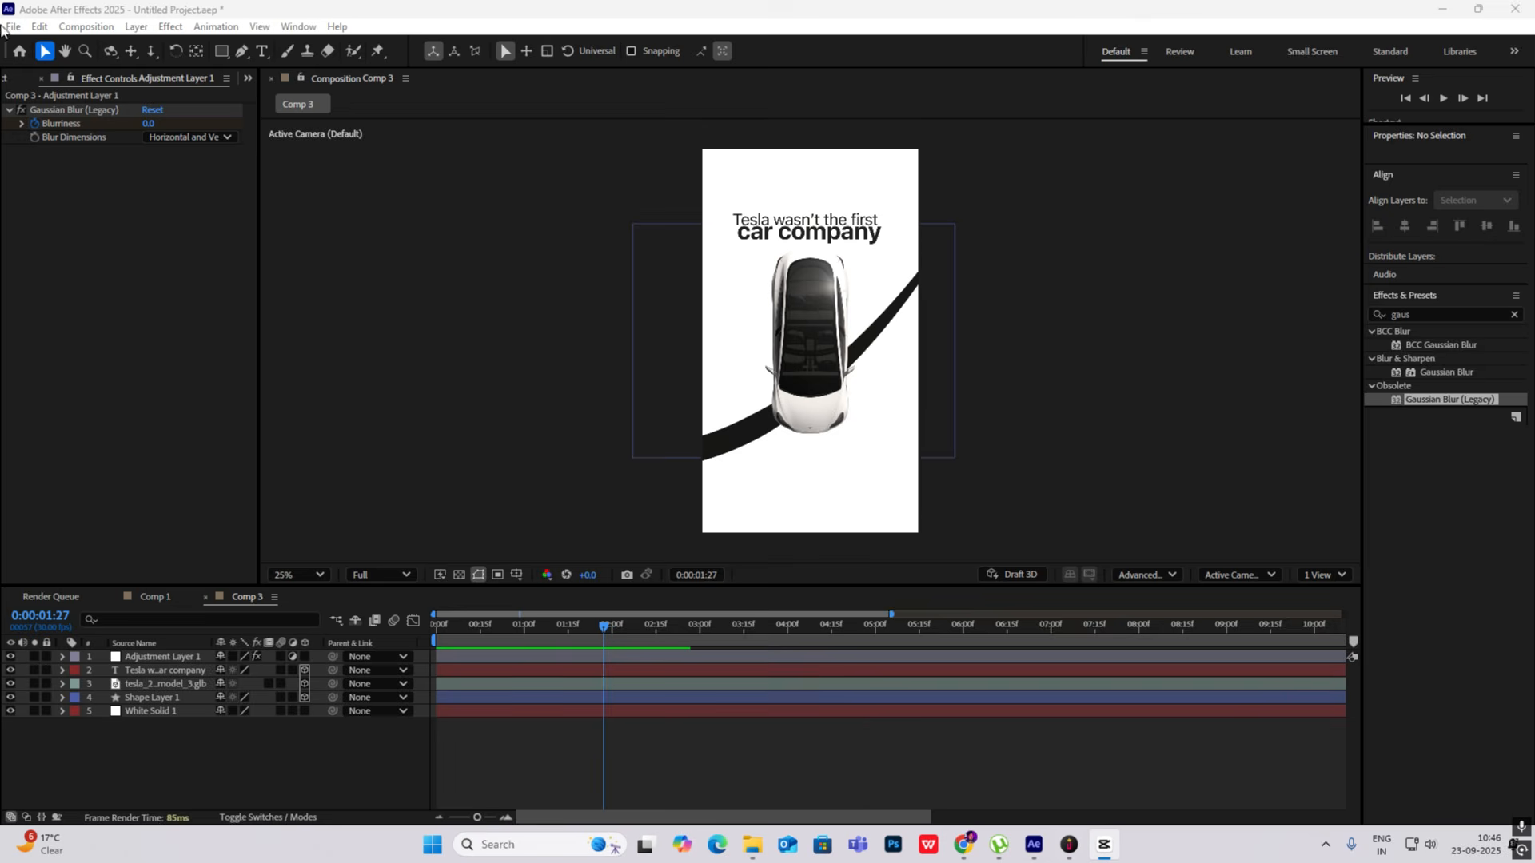
- Find Money_Rain_3.mov among the project footage and place it above the adjustment layer in the composition
{"action": "left_click", "coordinate": [10, 79]}
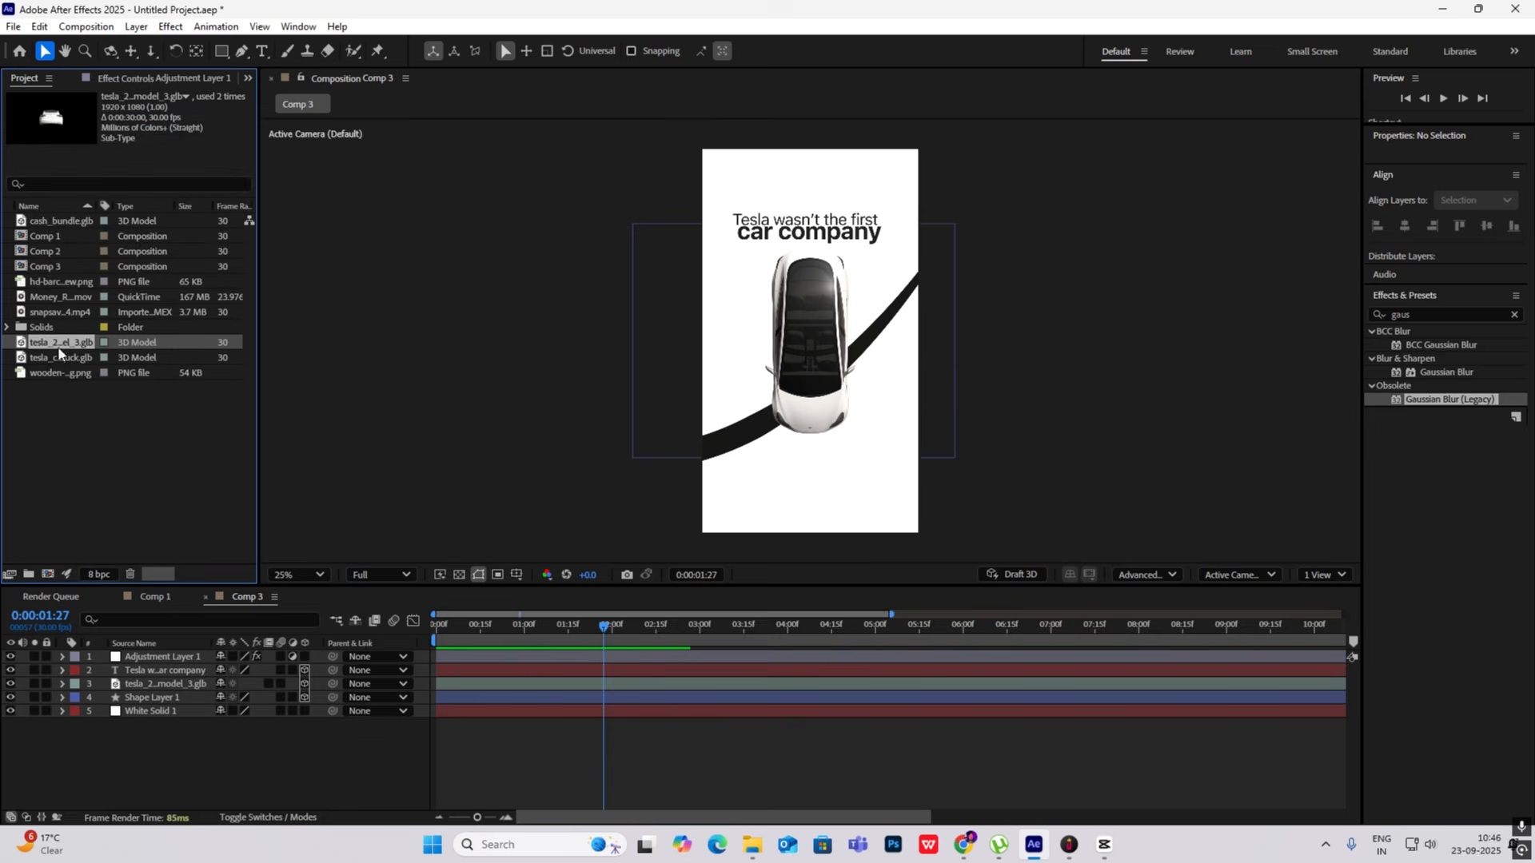
{"action": "left_click", "coordinate": [68, 314]}
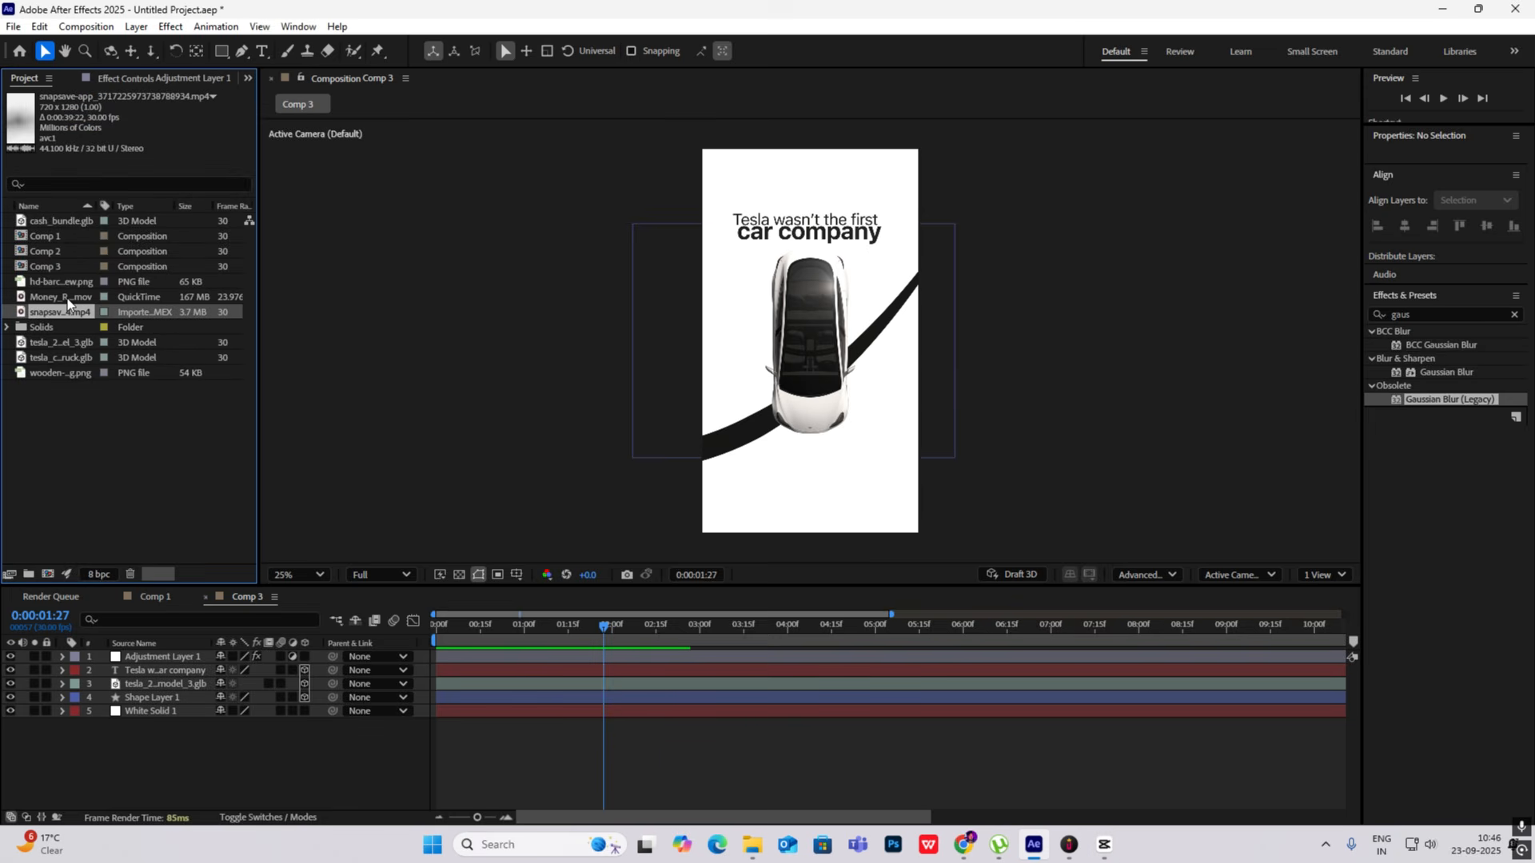
{"action": "left_click", "coordinate": [69, 299]}
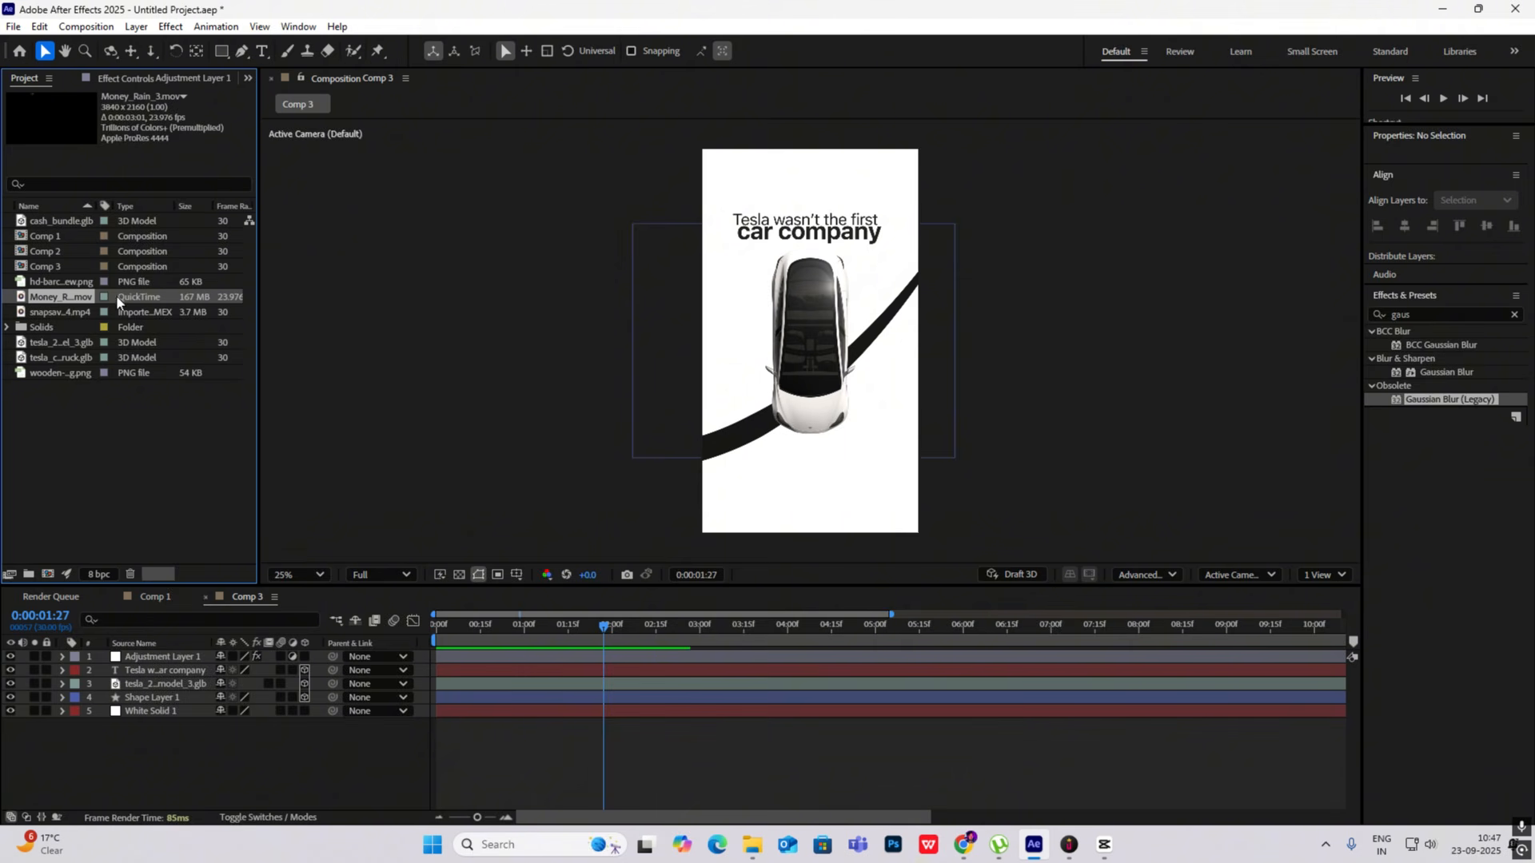
{"action": "left_click", "coordinate": [54, 282]}
{"action": "left_click", "coordinate": [50, 298]}
{"action": "left_click_drag", "start_coordinate": [61, 296], "coordinate": [177, 651]}
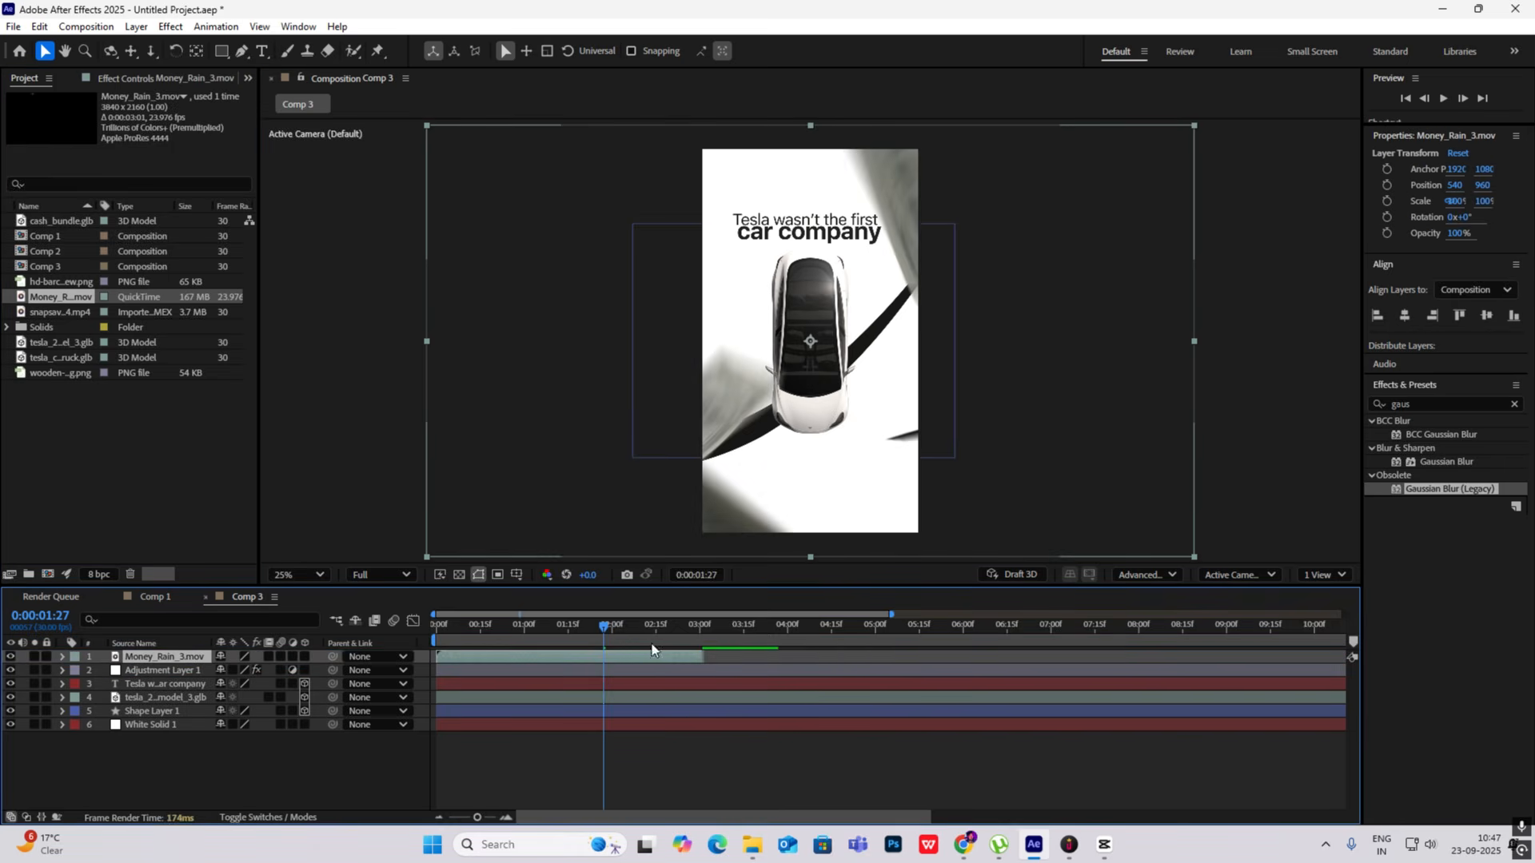
- Shift the Money_Rain_3.mov layer to start at about 0:00:01:20 and preview the timing
{"action": "left_click_drag", "start_coordinate": [598, 625], "coordinate": [630, 658]}
{"action": "key", "text": "space"}
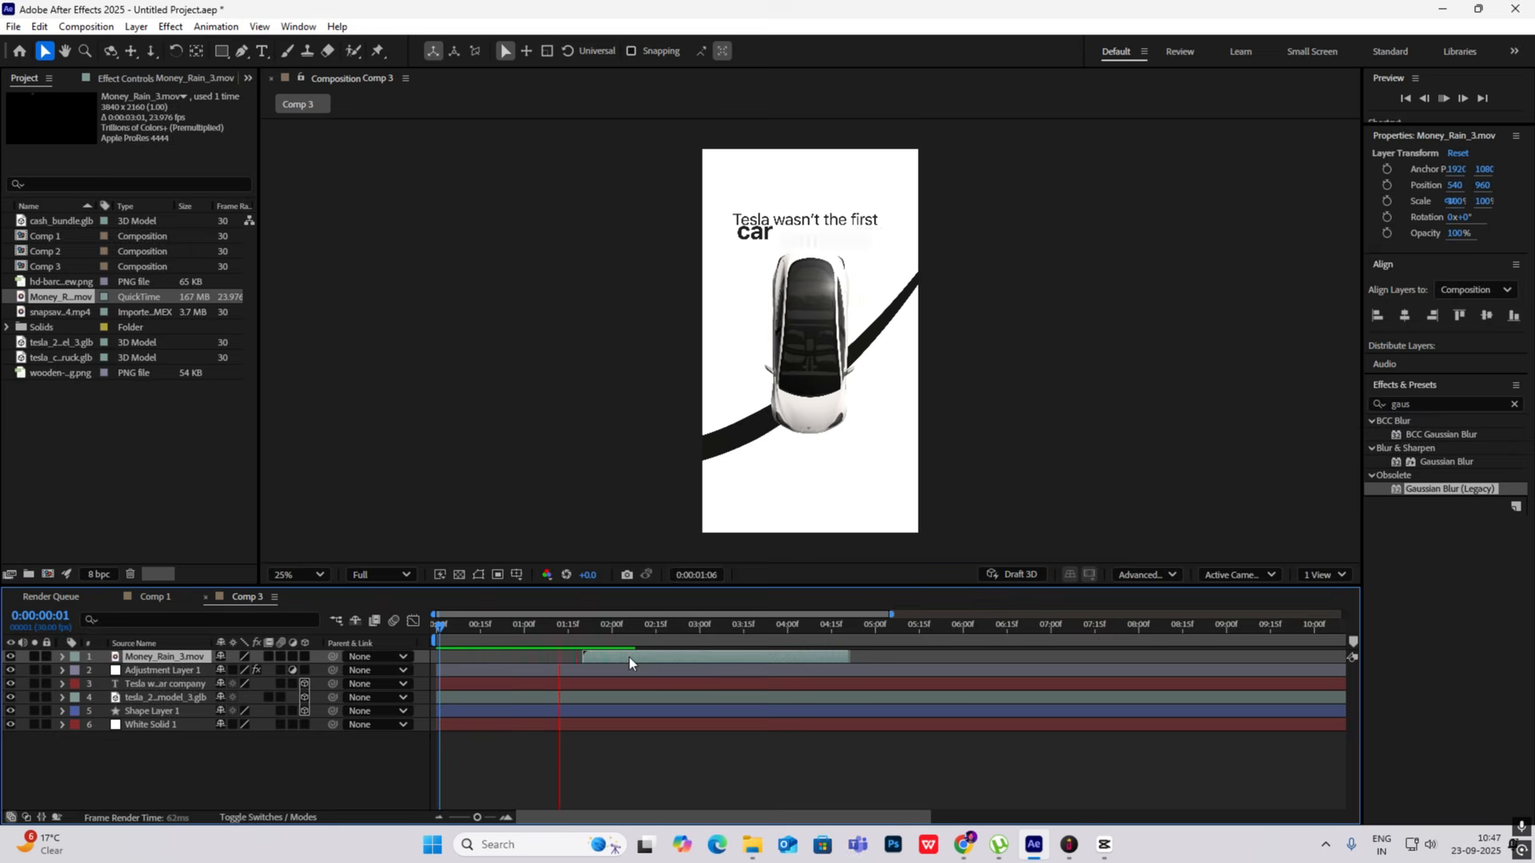
{"action": "key", "text": "space"}
- Set the Money_Rain_3.mov layer's Rotation to 90° and preview the composition from the start
{"action": "key", "text": "r"}
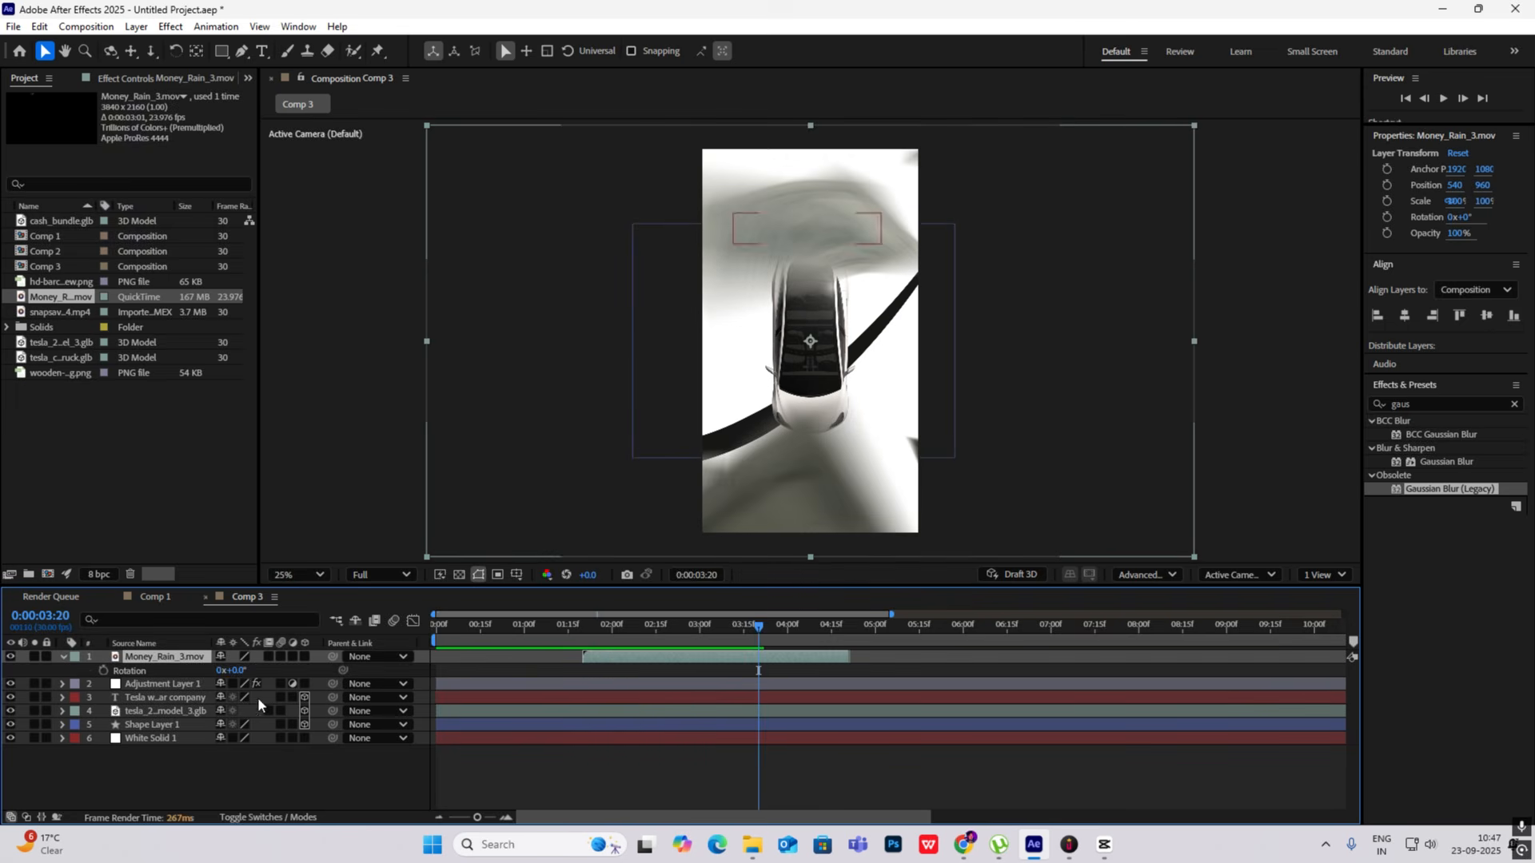
{"action": "left_click_drag", "start_coordinate": [231, 670], "coordinate": [301, 656]}
{"action": "key", "text": "Home"}
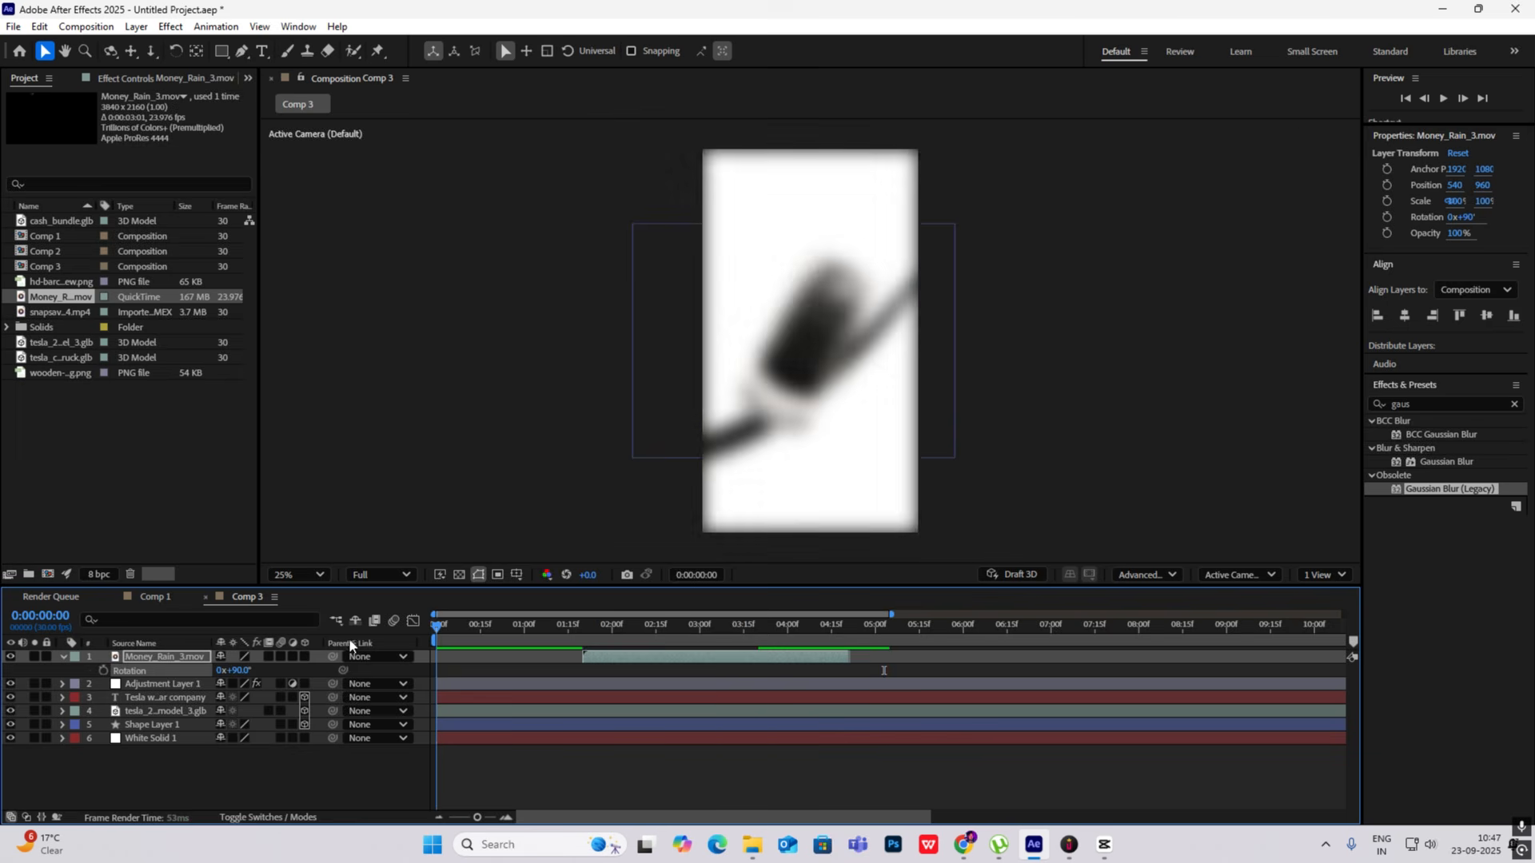
{"action": "key", "text": "space"}
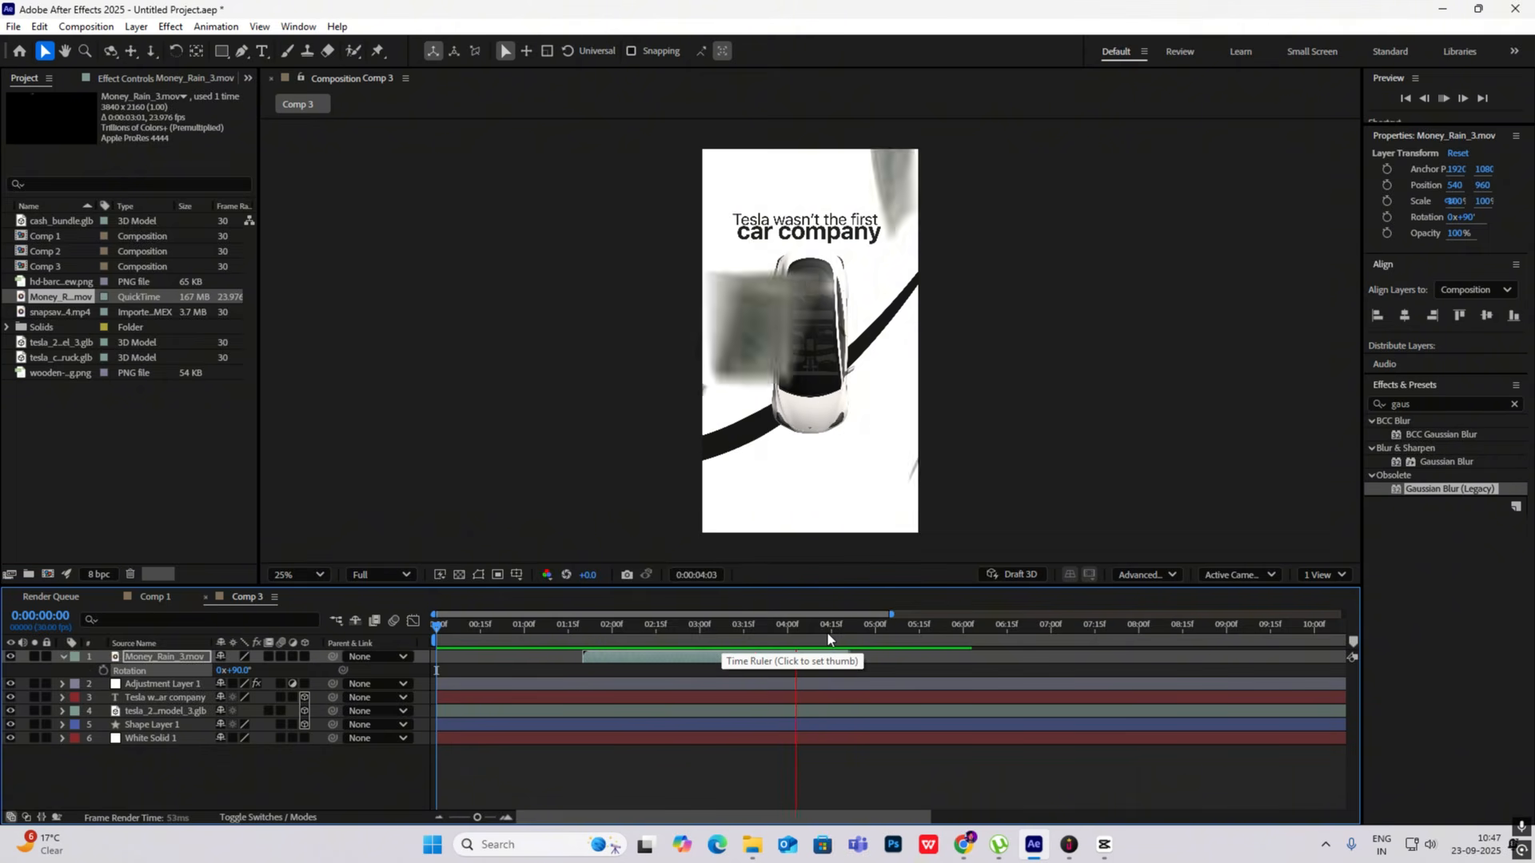
{"action": "key", "text": "space"}
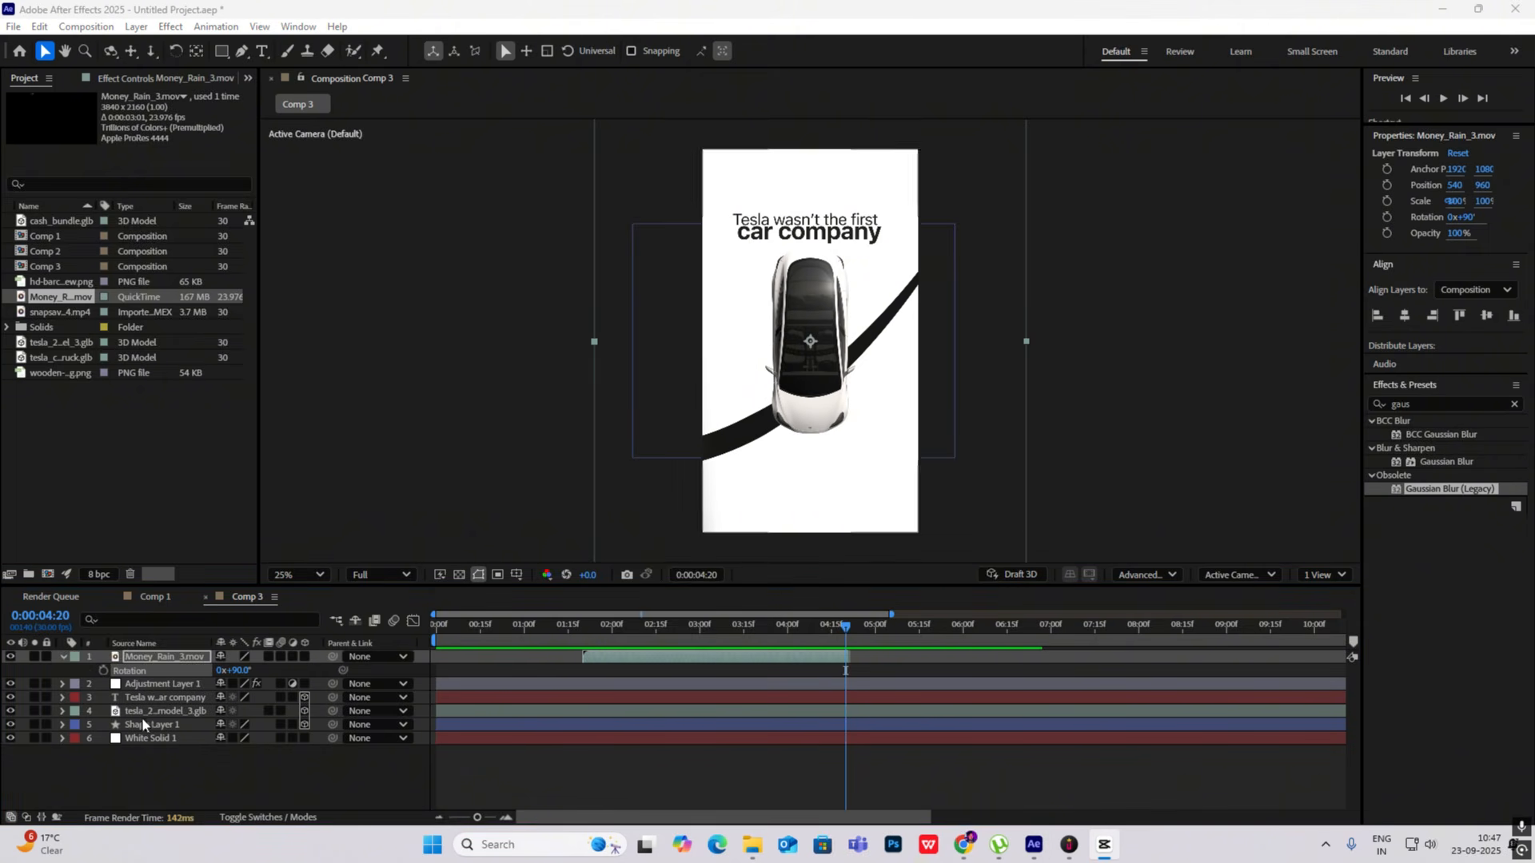
- Make the Money_Rain_3.mov layer 3D and add a camera with the default settings to the composition
{"action": "left_click", "coordinate": [62, 657]}
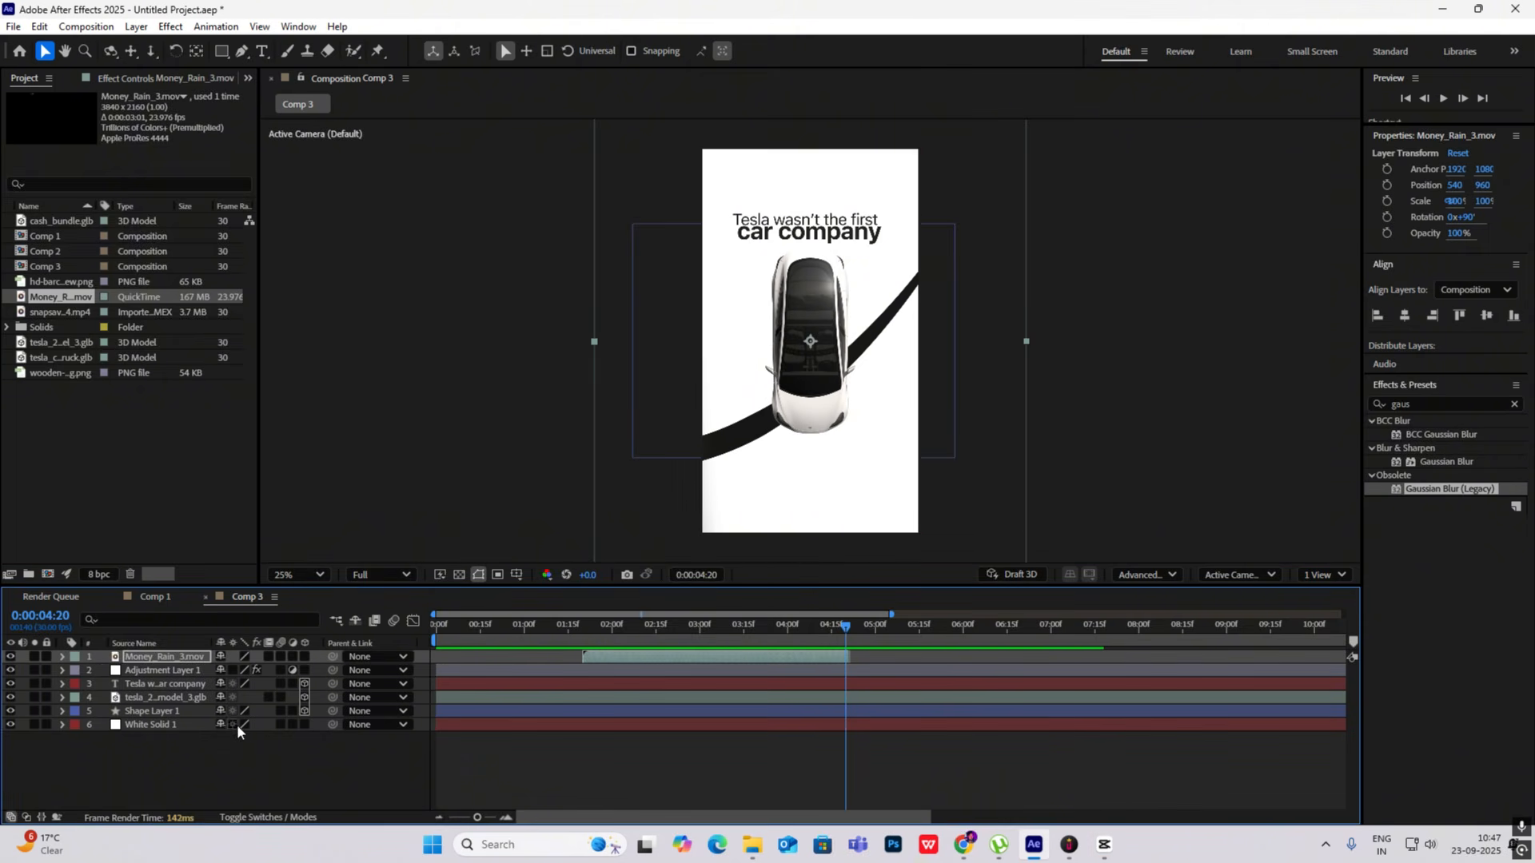
{"action": "left_click", "coordinate": [304, 657]}
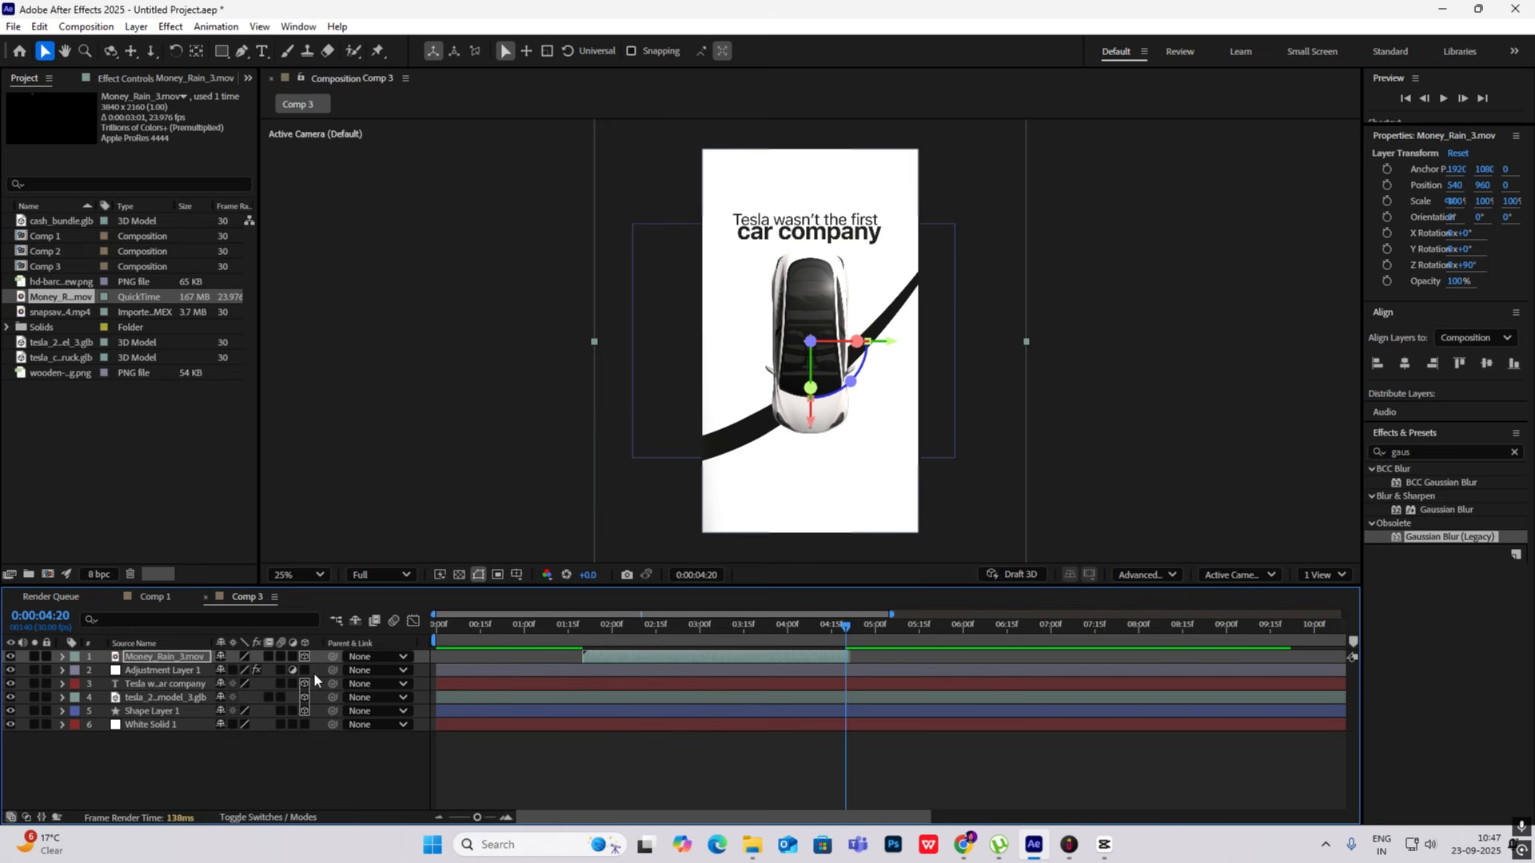
{"action": "right_click", "coordinate": [204, 778]}
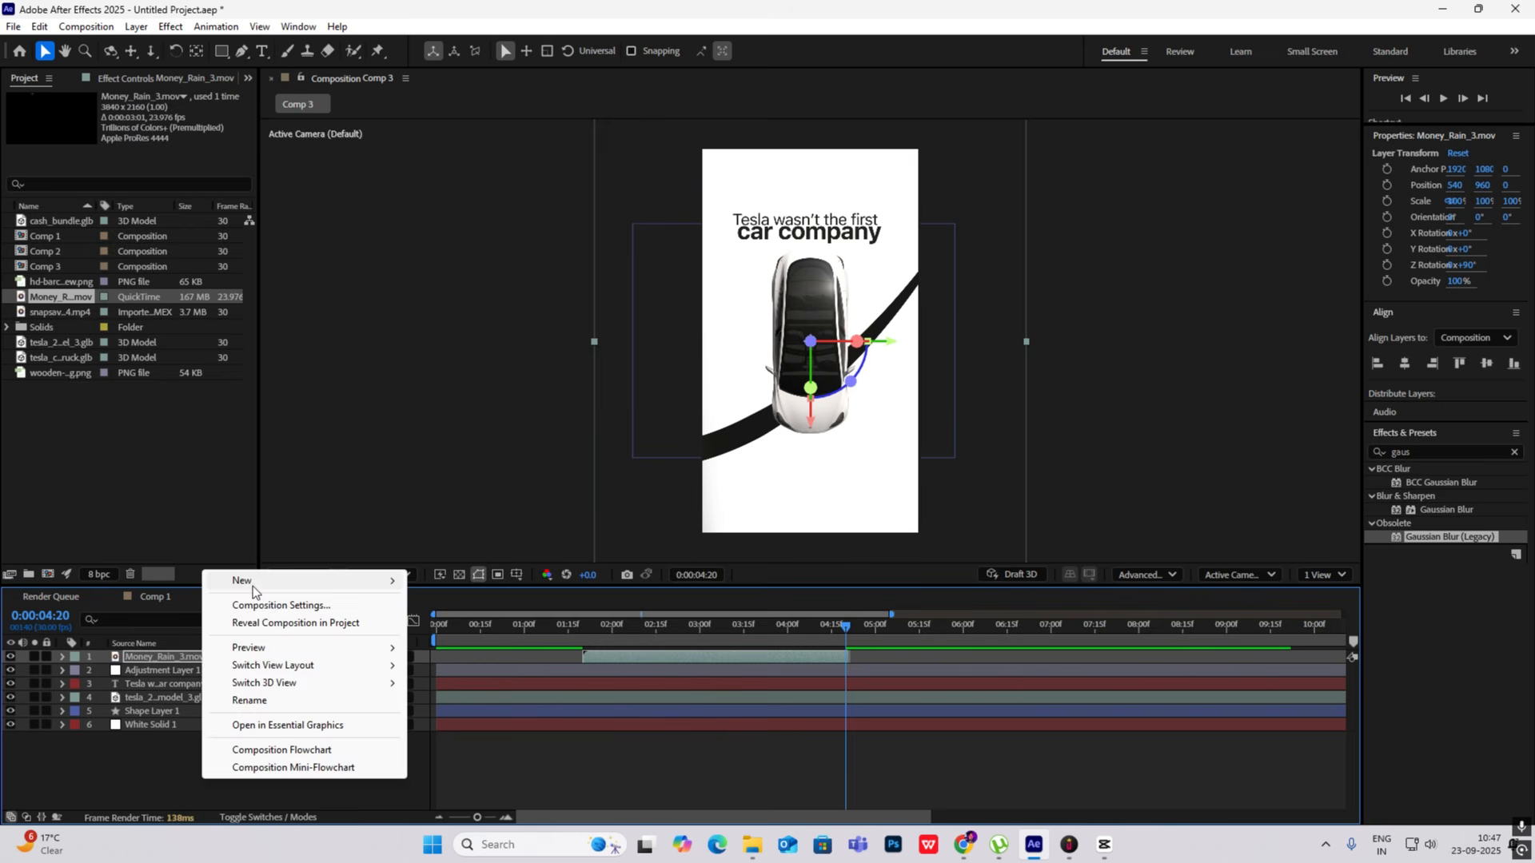
{"action": "mouse_move", "coordinate": [253, 585]}
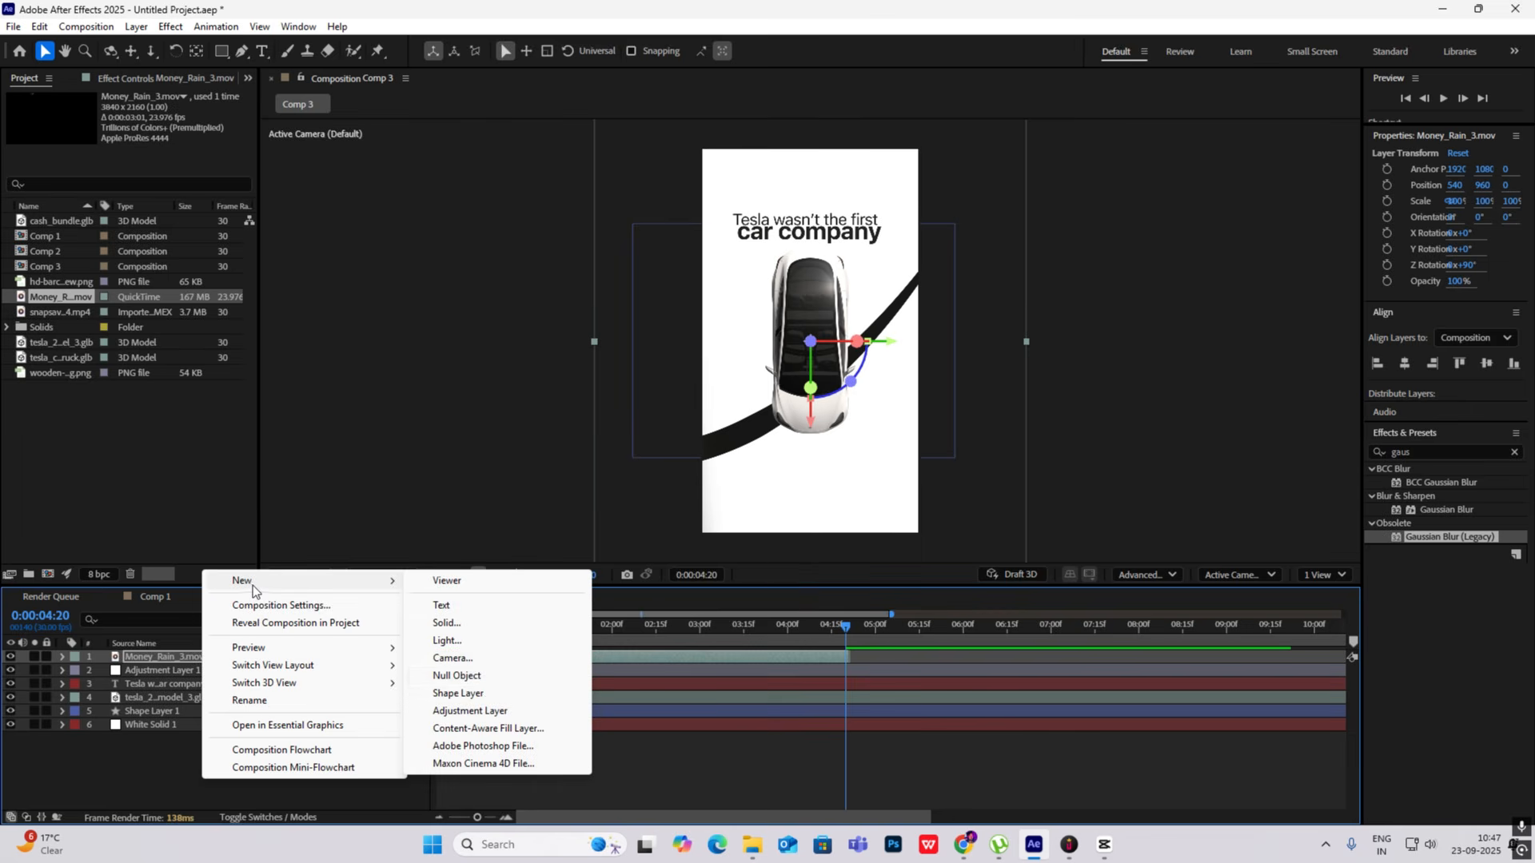
{"action": "left_click", "coordinate": [457, 657]}
{"action": "left_click", "coordinate": [958, 574]}
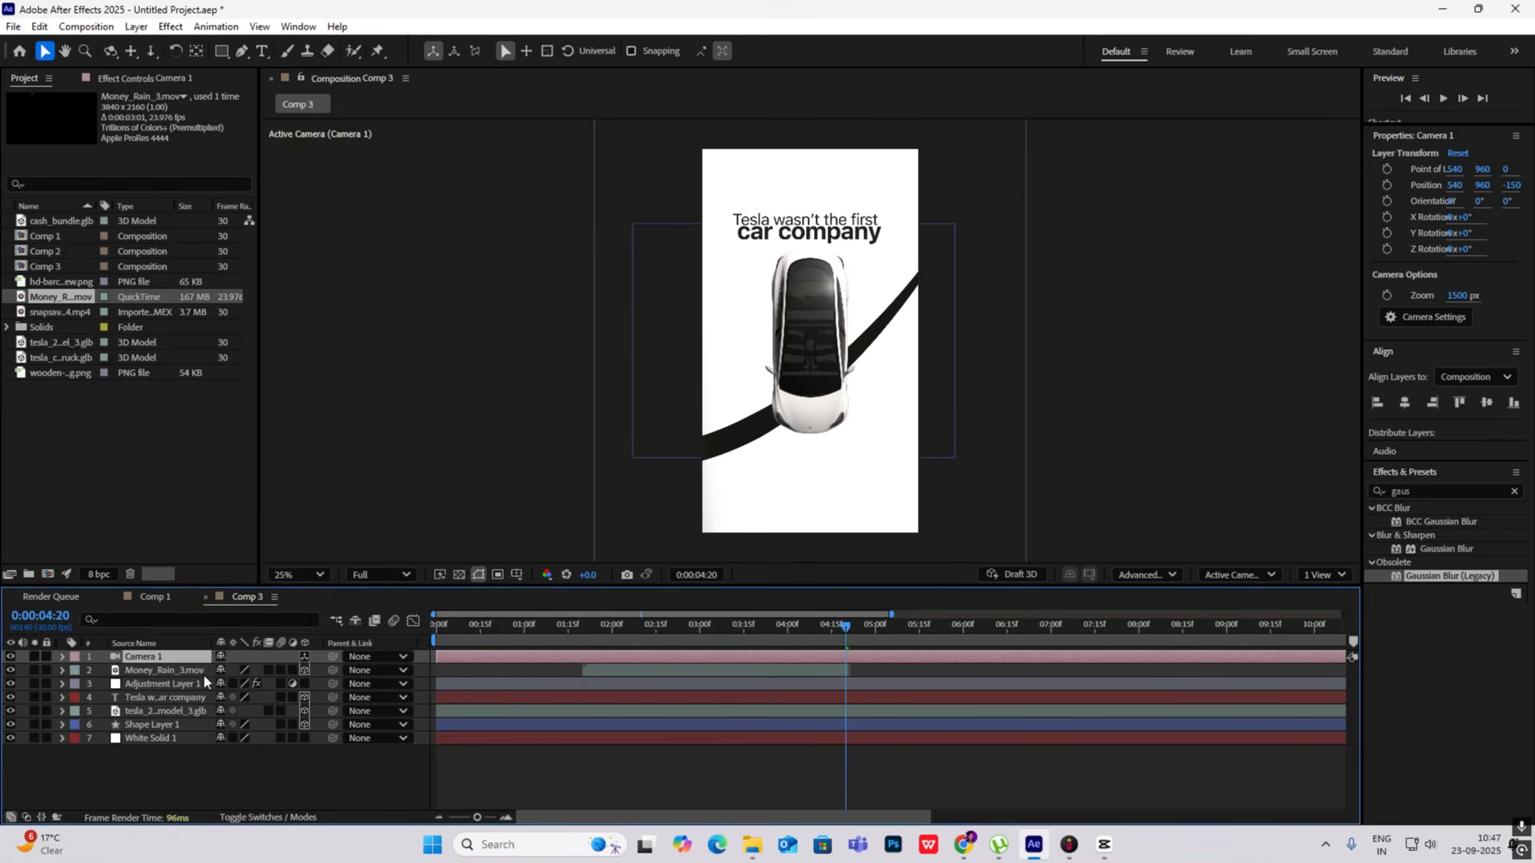
- Create a null object, make it 3D and parent the camera to it
{"action": "right_click", "coordinate": [175, 775]}
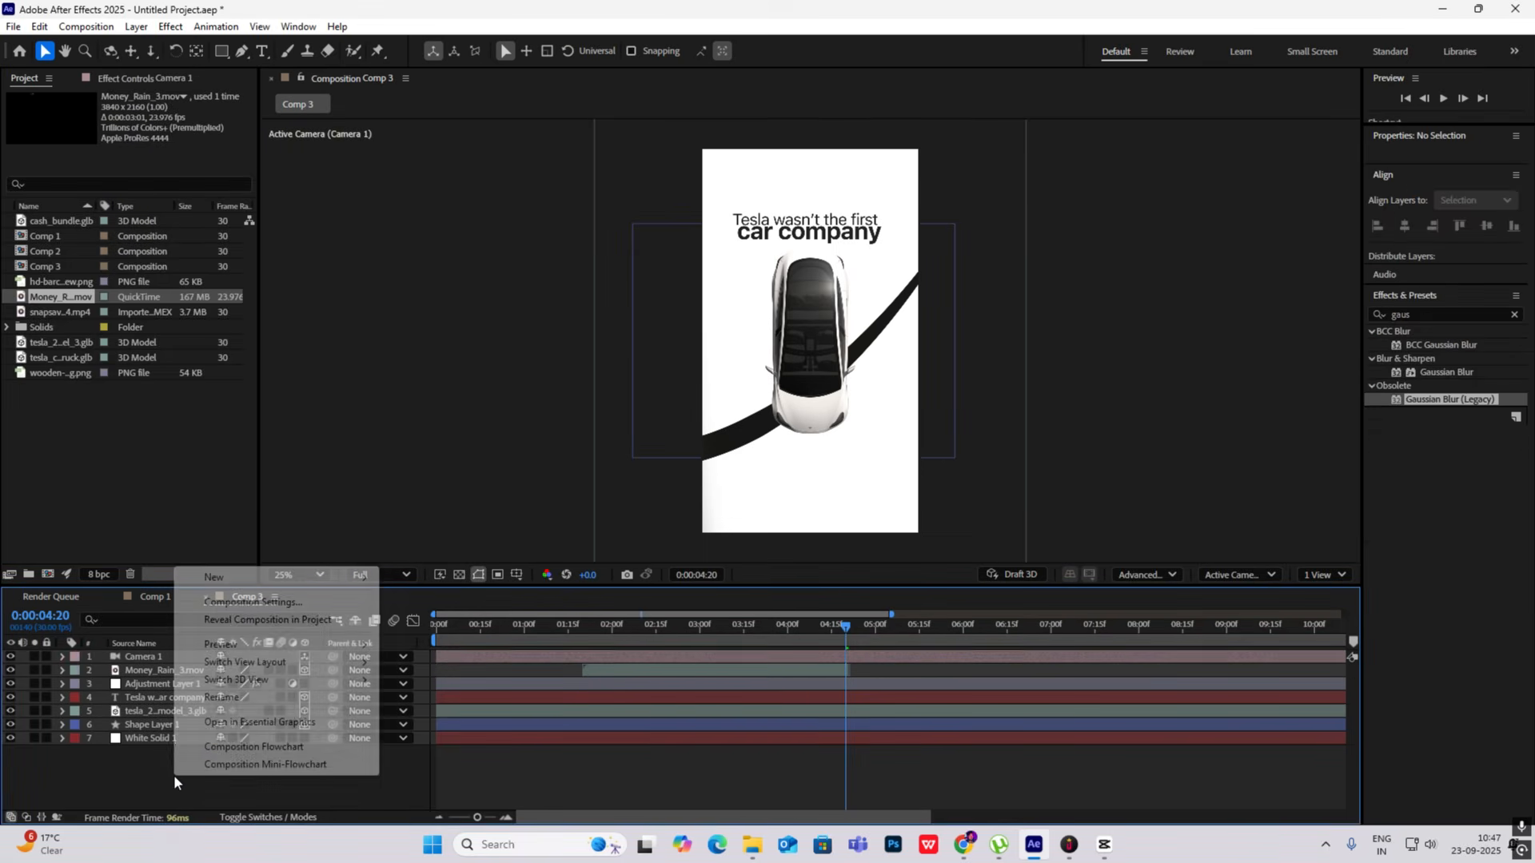
{"action": "mouse_move", "coordinate": [247, 576]}
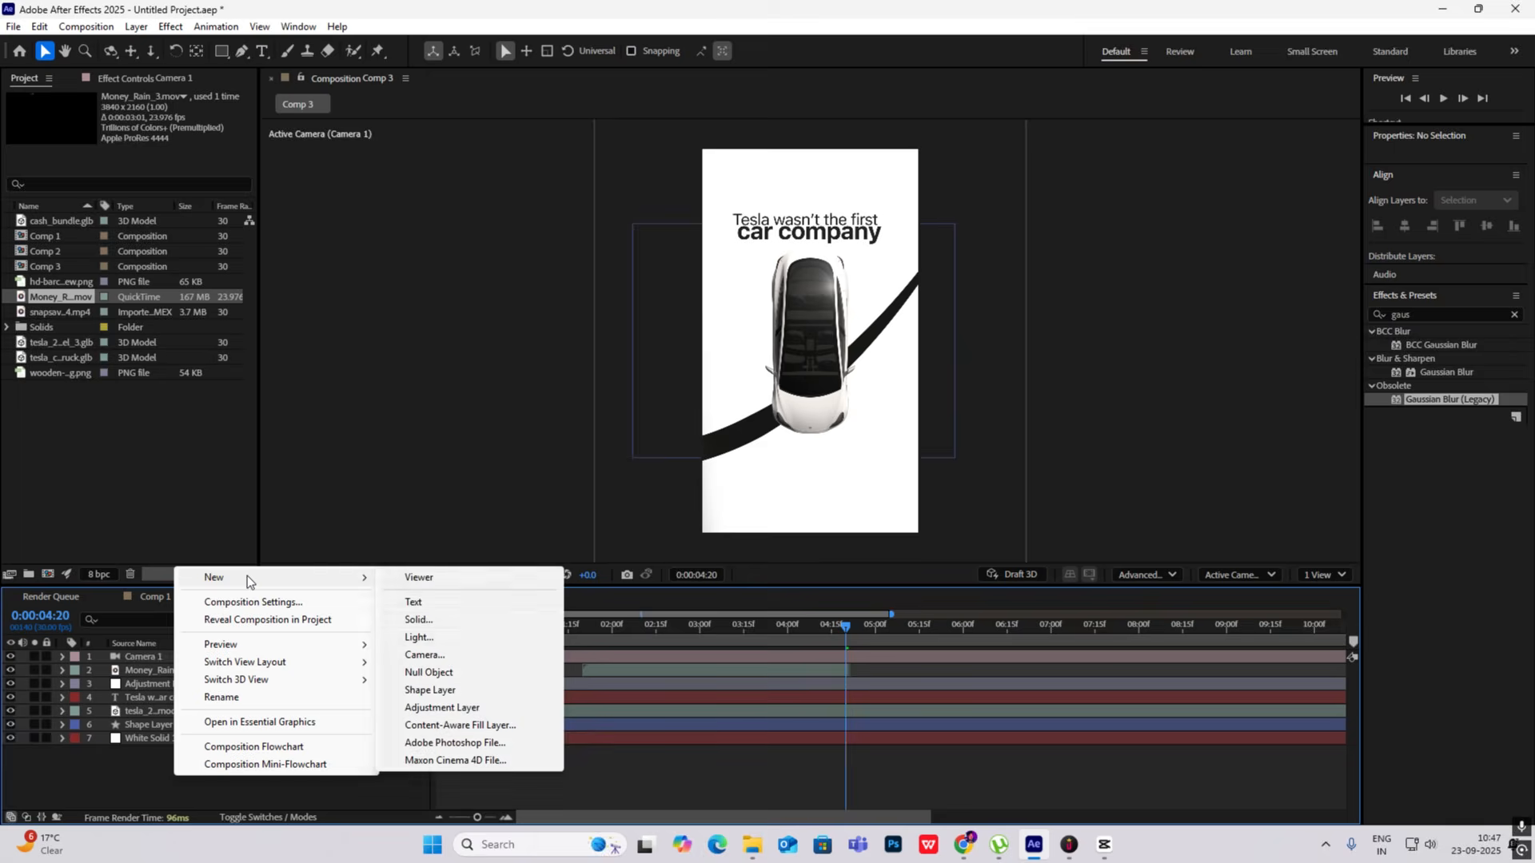
{"action": "left_click", "coordinate": [428, 673]}
{"action": "left_click", "coordinate": [304, 656]}
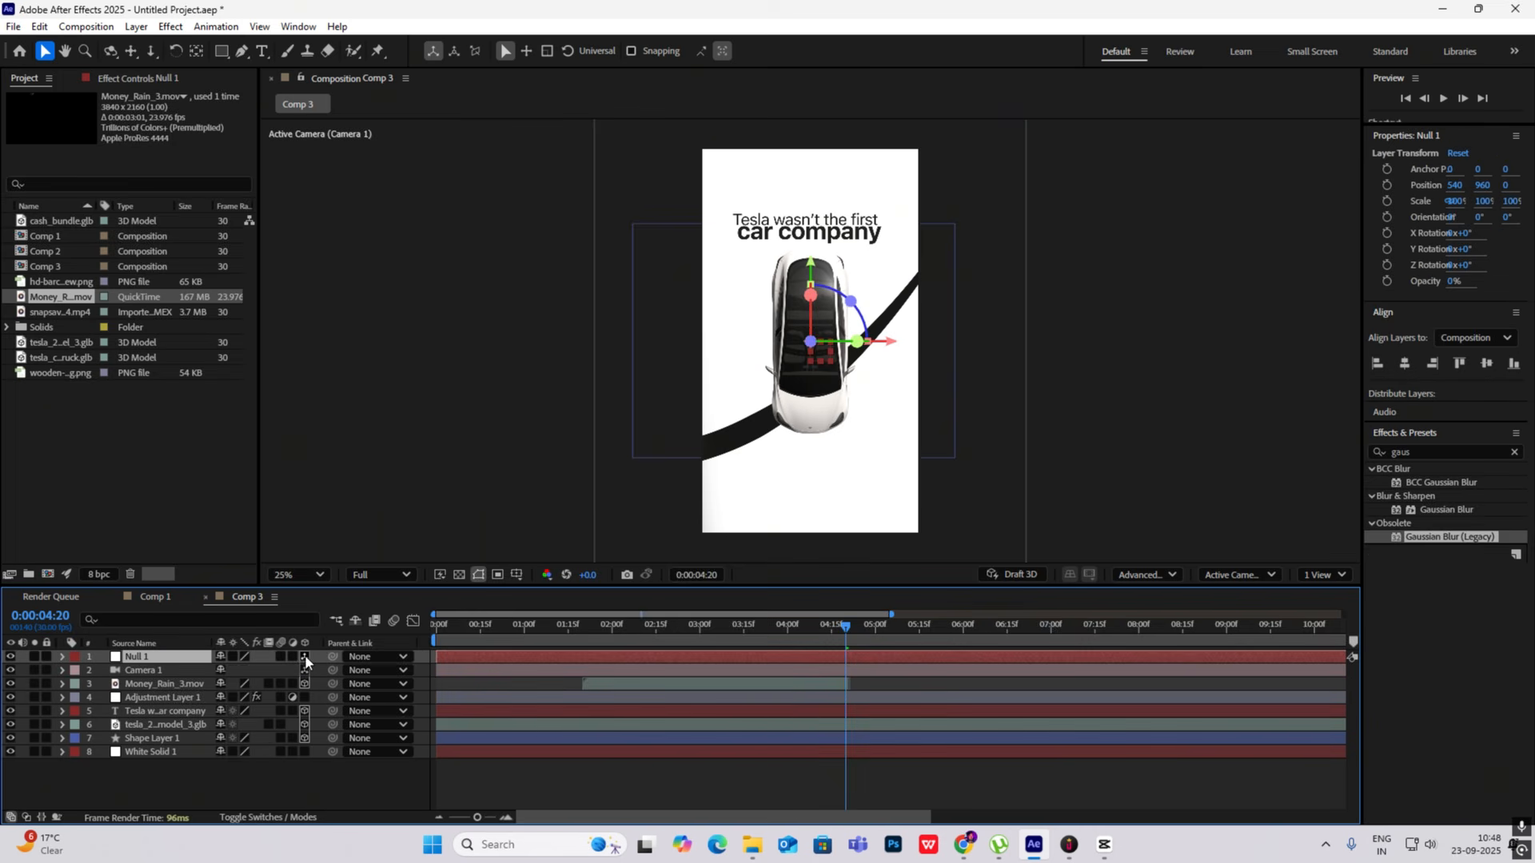
{"action": "left_click_drag", "start_coordinate": [332, 670], "coordinate": [143, 656]}
- Enable Position keyframing on Null 1 with a first keyframe at 0:00:03:15
{"action": "left_click_drag", "start_coordinate": [841, 621], "coordinate": [741, 627]}
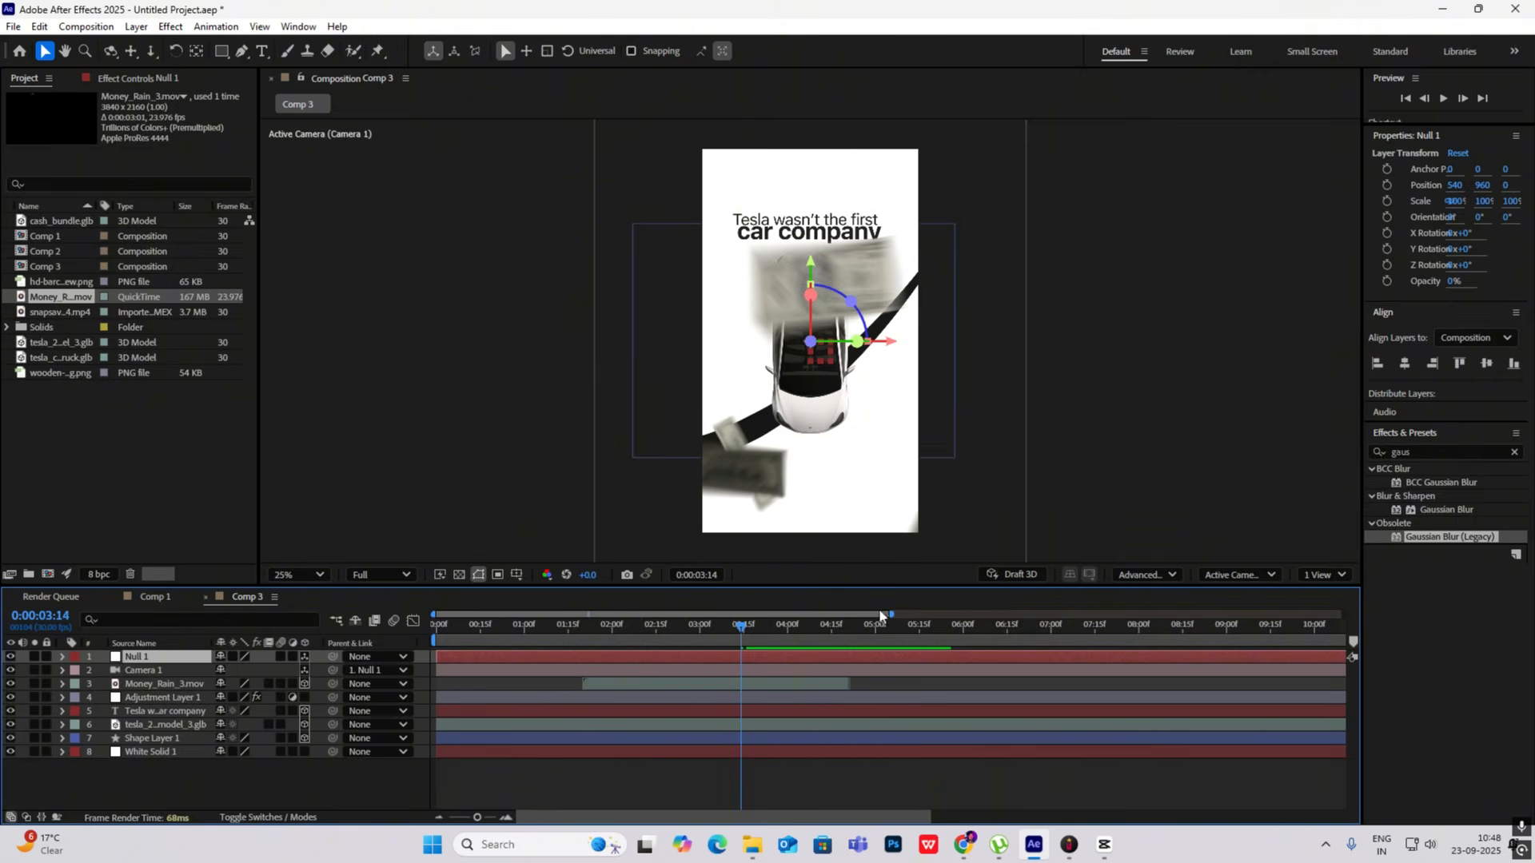
{"action": "mouse_move", "coordinate": [740, 634]}
{"action": "left_mouse_down"}
{"action": "mouse_move", "coordinate": [758, 628]}
{"action": "mouse_move", "coordinate": [439, 630]}
{"action": "mouse_move", "coordinate": [742, 654]}
{"action": "left_mouse_up"}
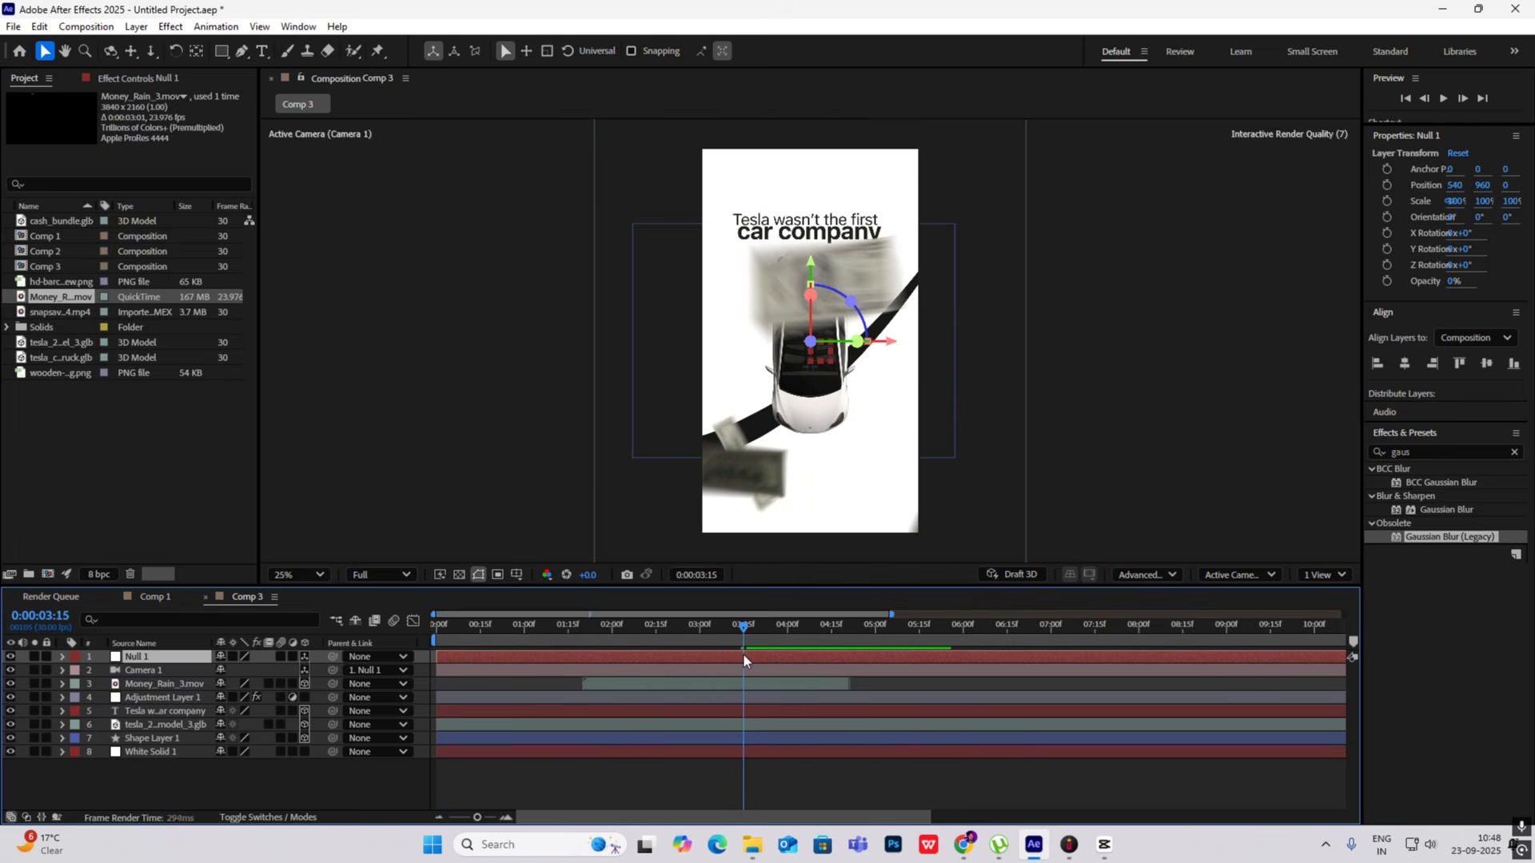
{"action": "key", "text": "p"}
{"action": "left_click", "coordinate": [103, 670]}
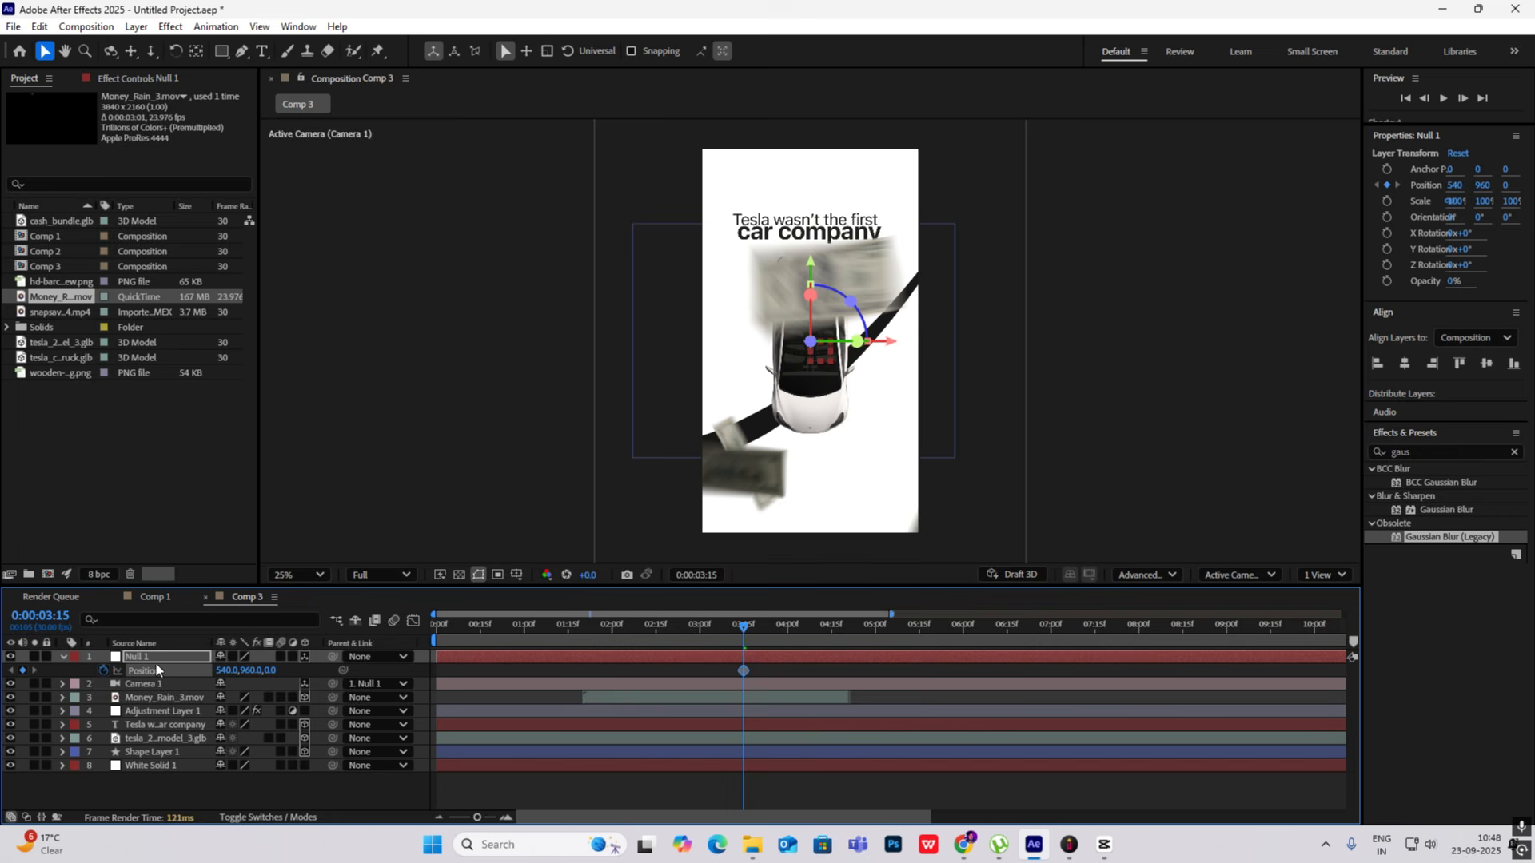
- Keyframe Null 1's Y Position to 6124 at 0:00:04:15 so the camera travels downward
{"action": "left_click_drag", "start_coordinate": [741, 622], "coordinate": [828, 645]}
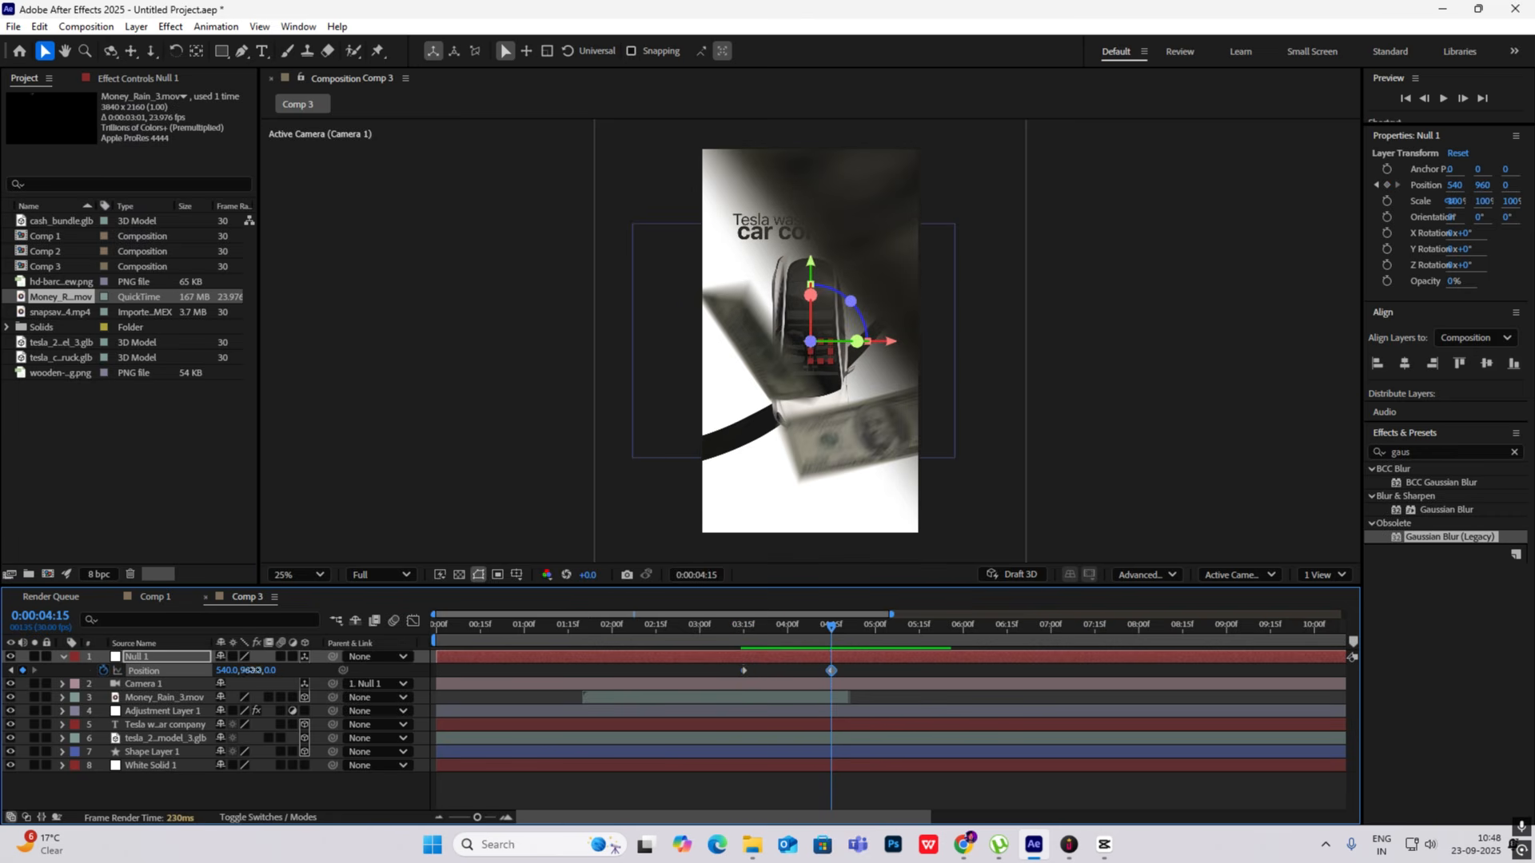
{"action": "left_click_drag", "start_coordinate": [251, 670], "coordinate": [1063, 672]}
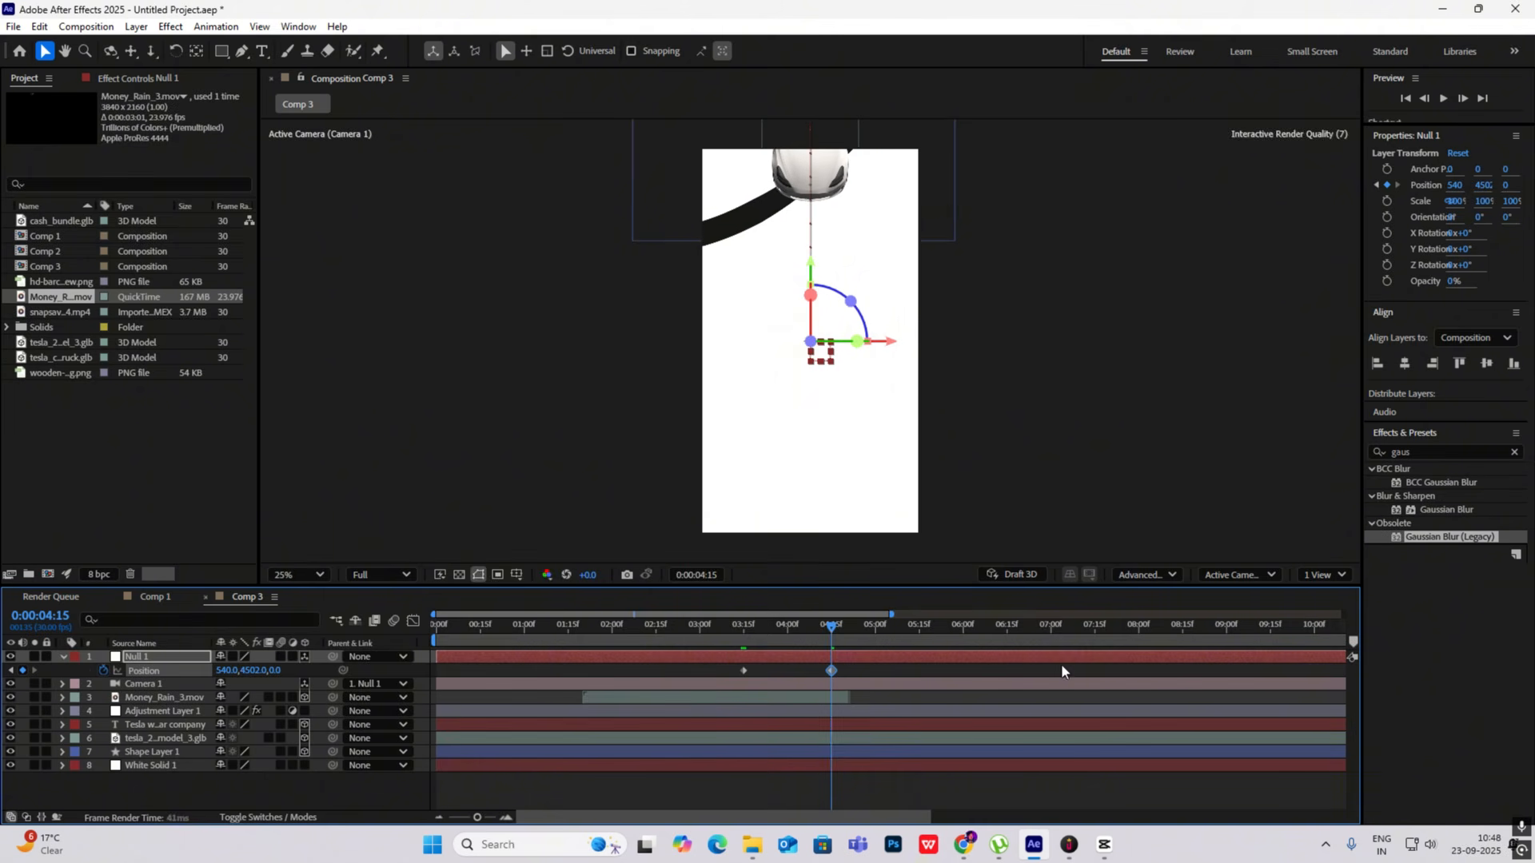
{"action": "left_click_drag", "start_coordinate": [254, 671], "coordinate": [1508, 705]}
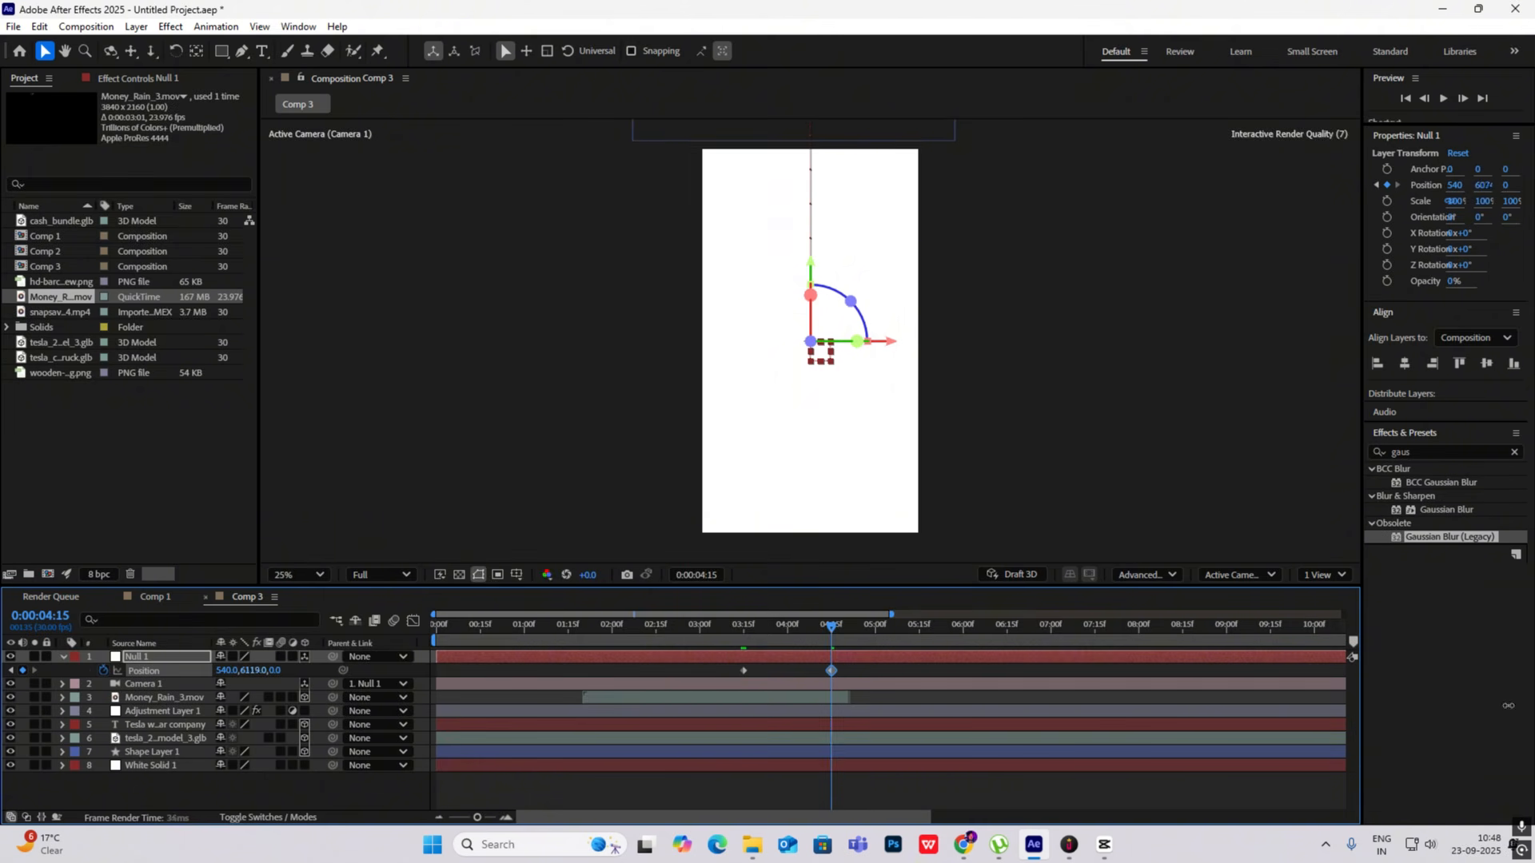
- Switch to CapCut to check the falling-money transition in the reference video around 00:00:02:16, and return to After Effects
{"action": "left_click", "coordinate": [1104, 845]}
{"action": "left_click_drag", "start_coordinate": [178, 615], "coordinate": [180, 617]}
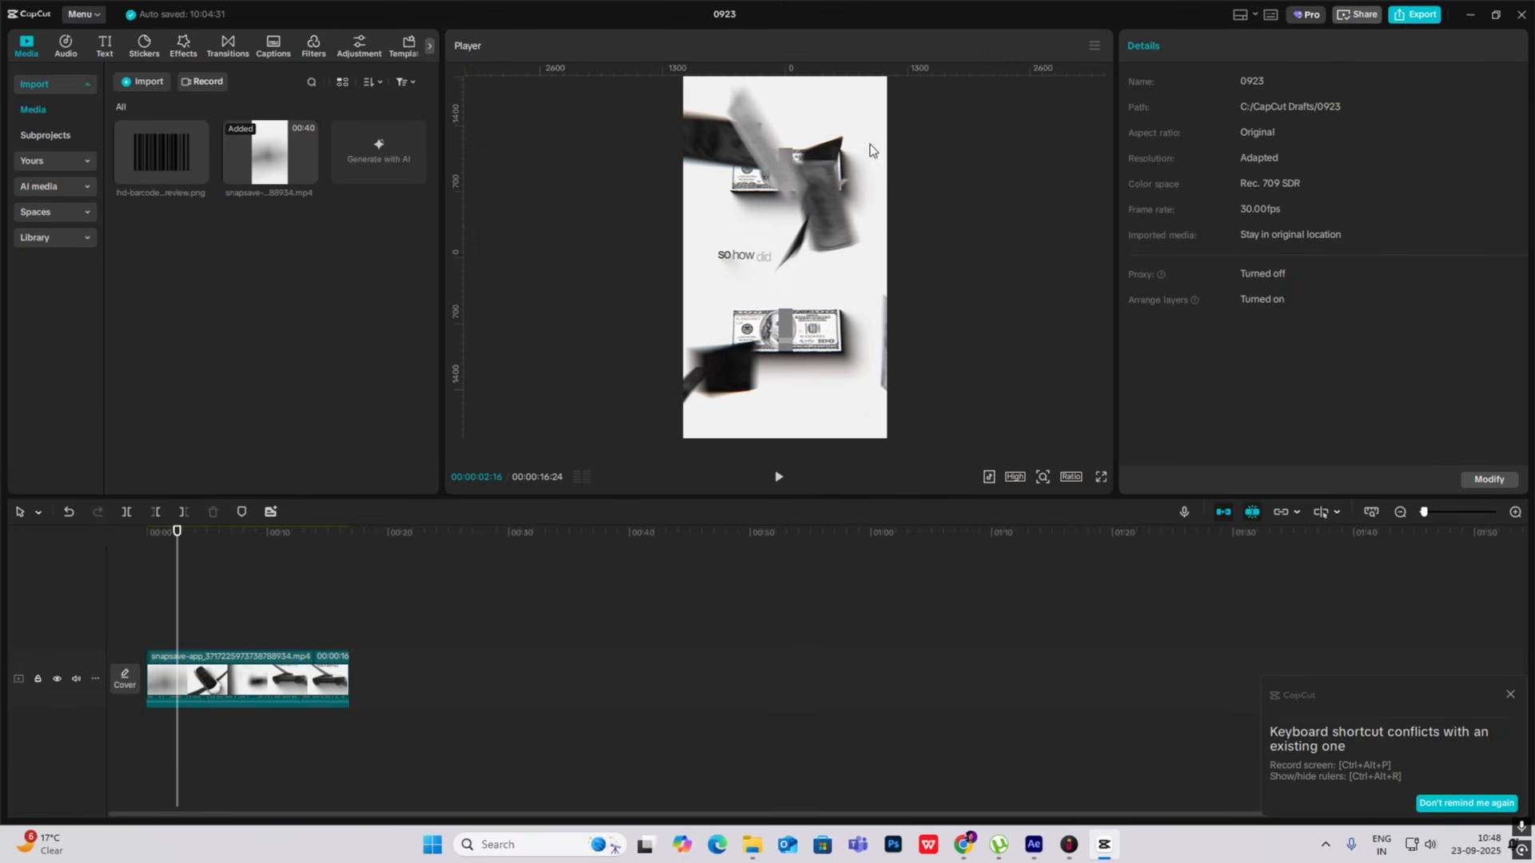
{"action": "left_click", "coordinate": [1104, 845]}
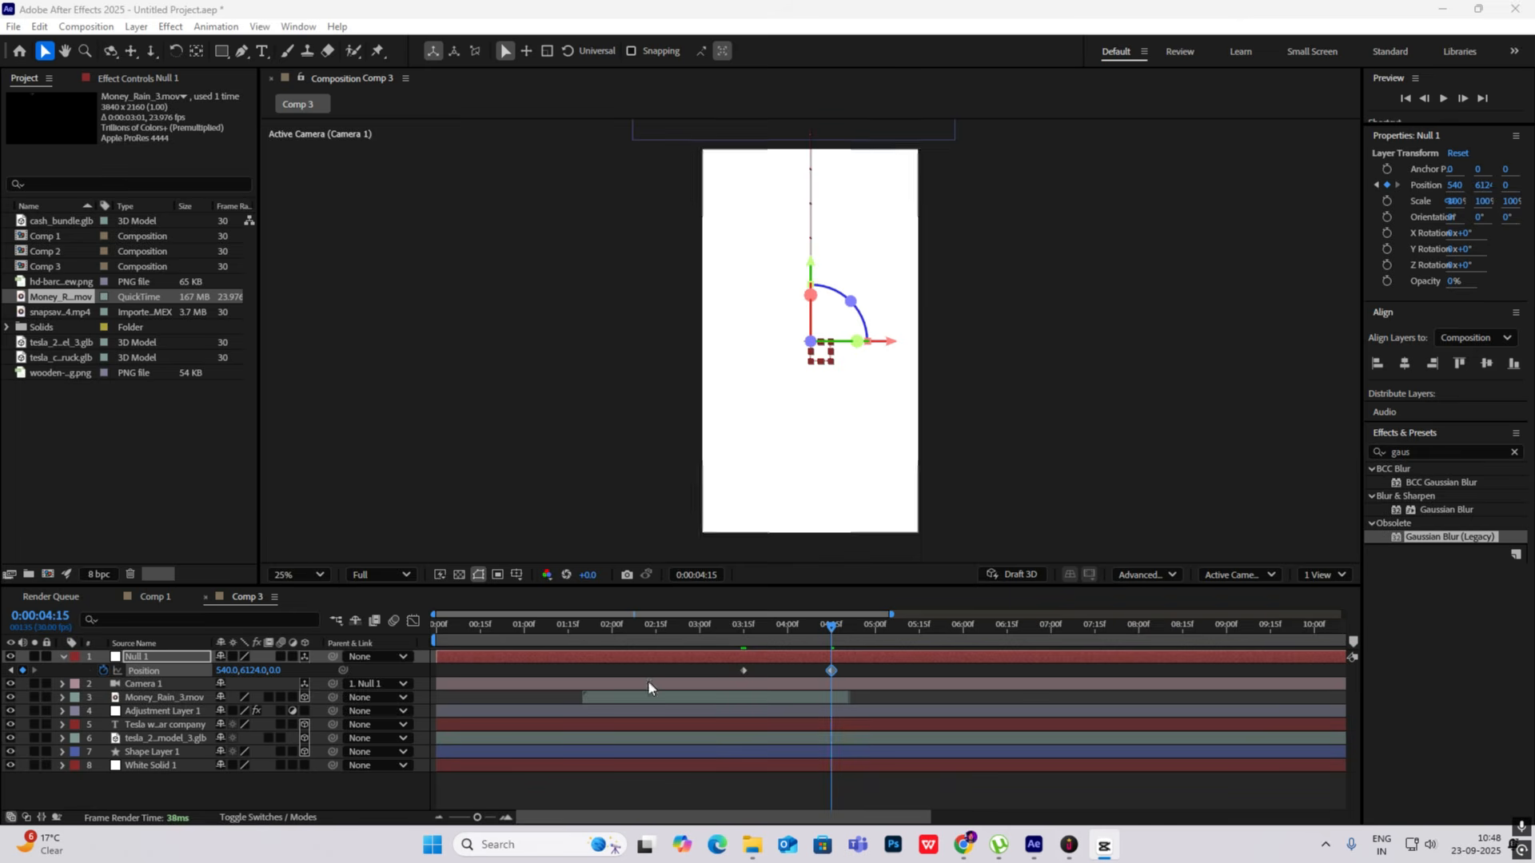
- Turn off 3D for the Money_Rain_3.mov layer and preview the composition from the start
{"action": "left_click", "coordinate": [304, 698]}
{"action": "left_click_drag", "start_coordinate": [831, 626], "coordinate": [384, 632]}
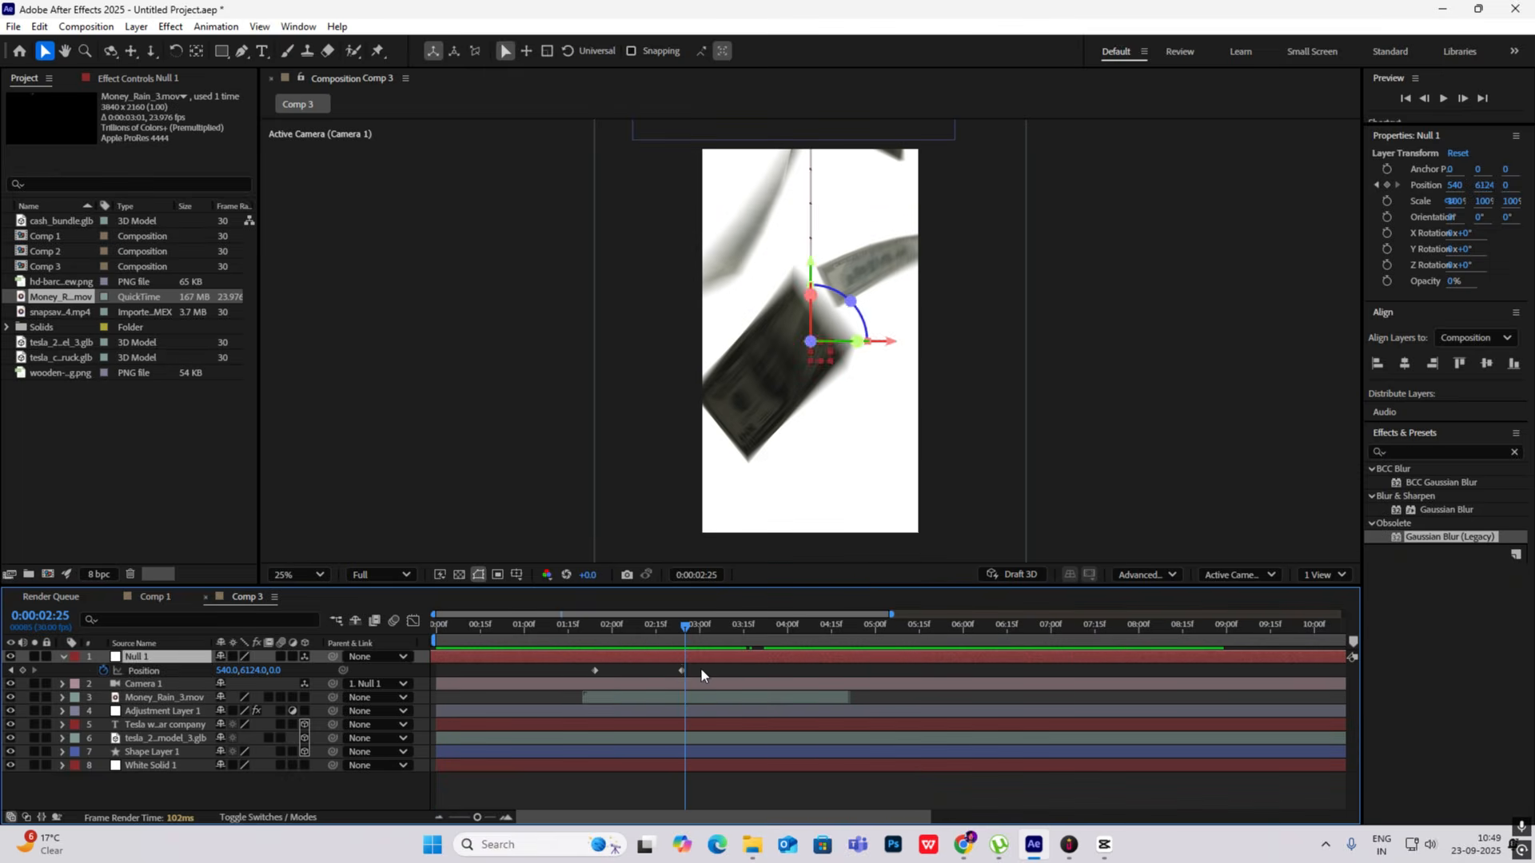
- Shift Null 1's two Position keyframes to begin at about 0:00:01:24 and apply Easy Ease to them
{"action": "left_click_drag", "start_coordinate": [702, 669], "coordinate": [540, 679]}
{"action": "key", "text": "F9"}
- Reshape the null's Position speed graph into an early peak with a long ease-out, and preview the camera move
{"action": "left_click", "coordinate": [413, 621]}
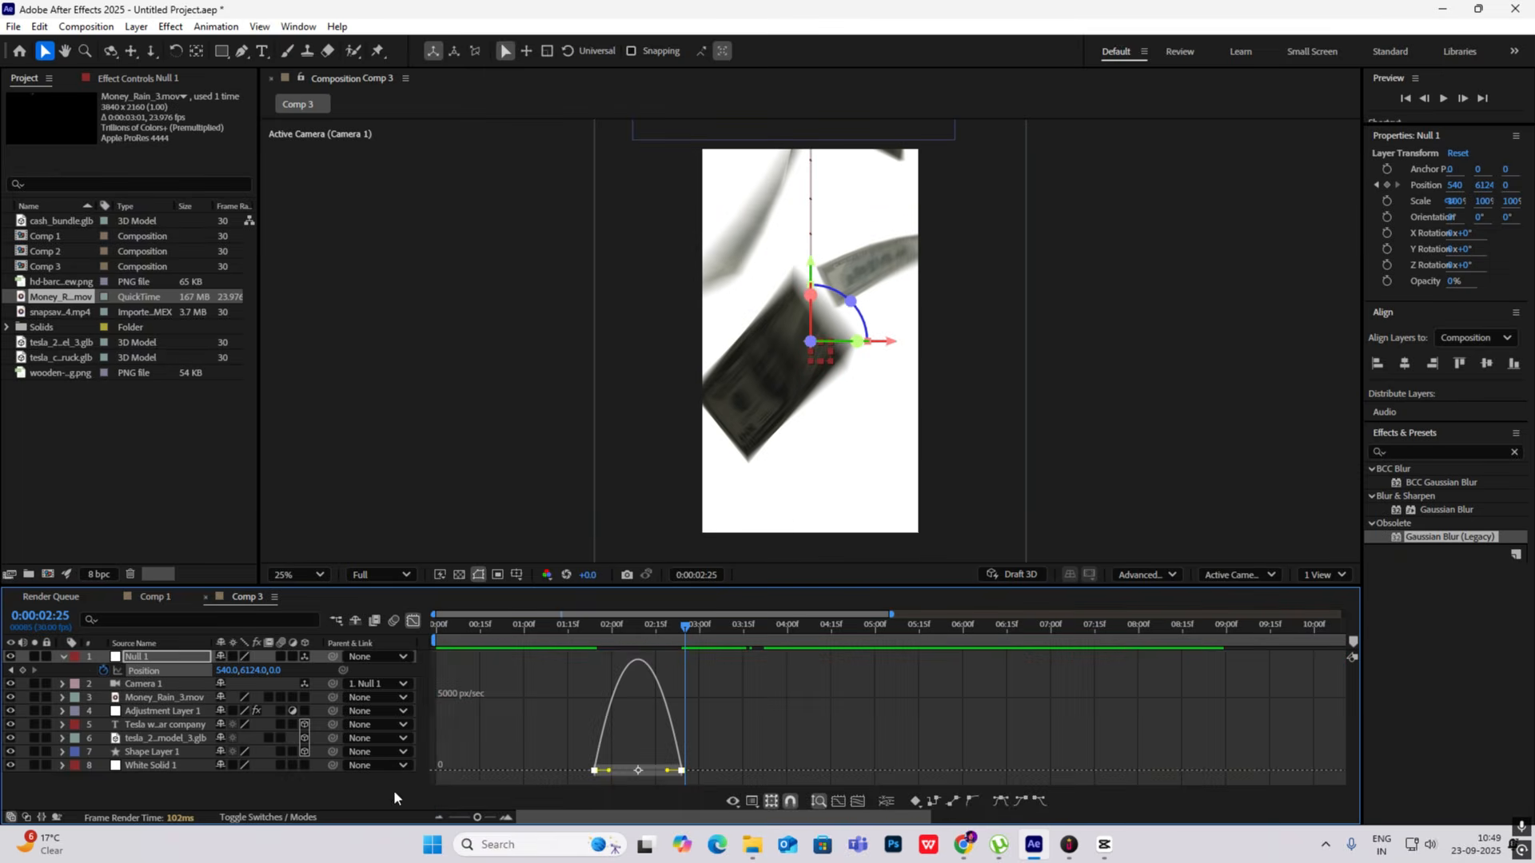
{"action": "left_click_drag", "start_coordinate": [672, 777], "coordinate": [646, 771]}
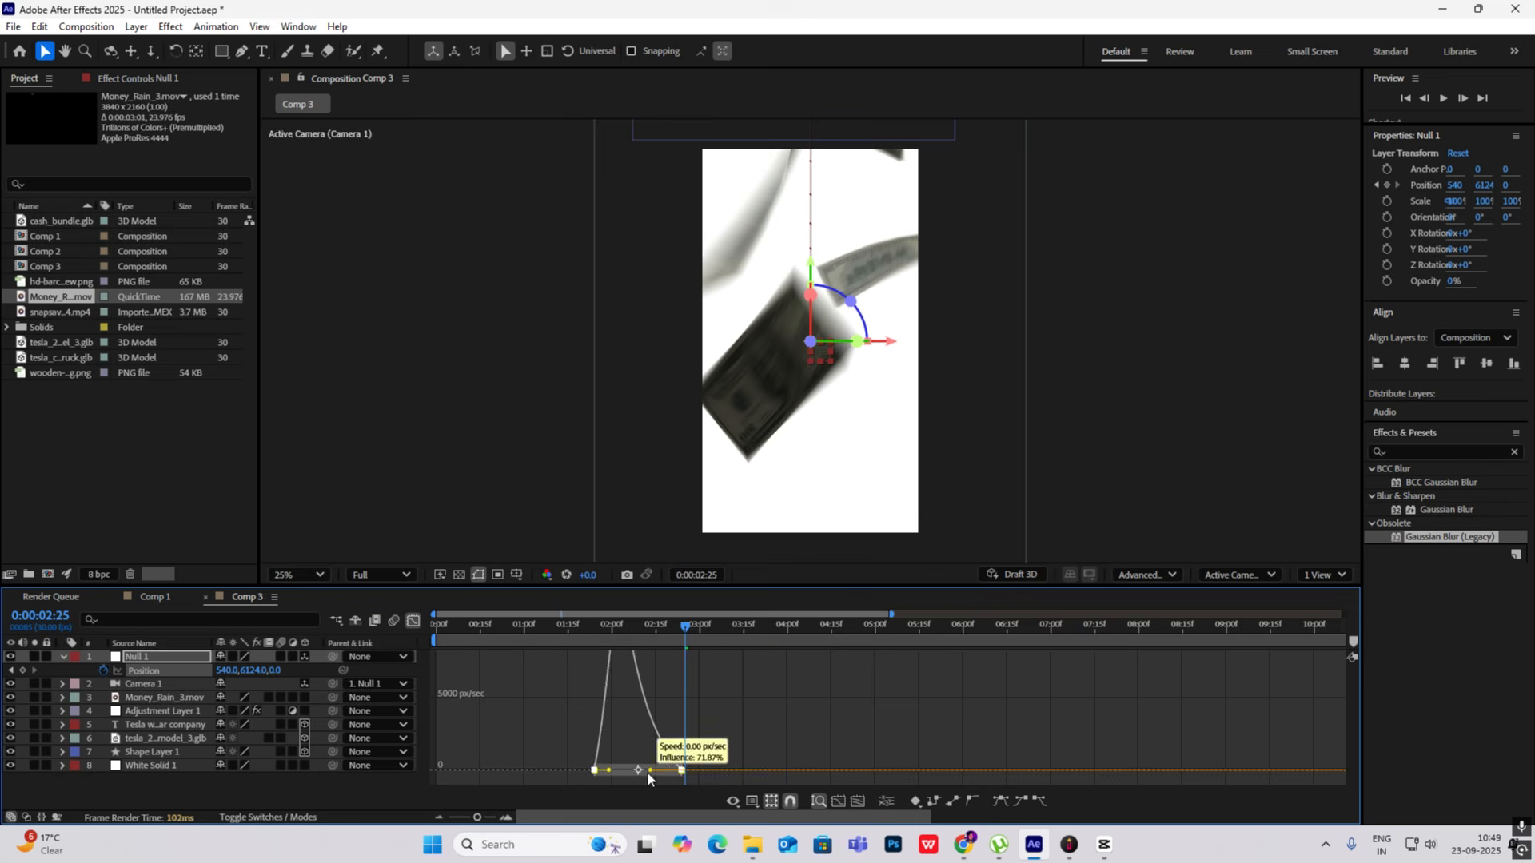
{"action": "left_click", "coordinate": [413, 621]}
{"action": "left_click_drag", "start_coordinate": [683, 634], "coordinate": [596, 636]}
{"action": "key", "text": "space"}
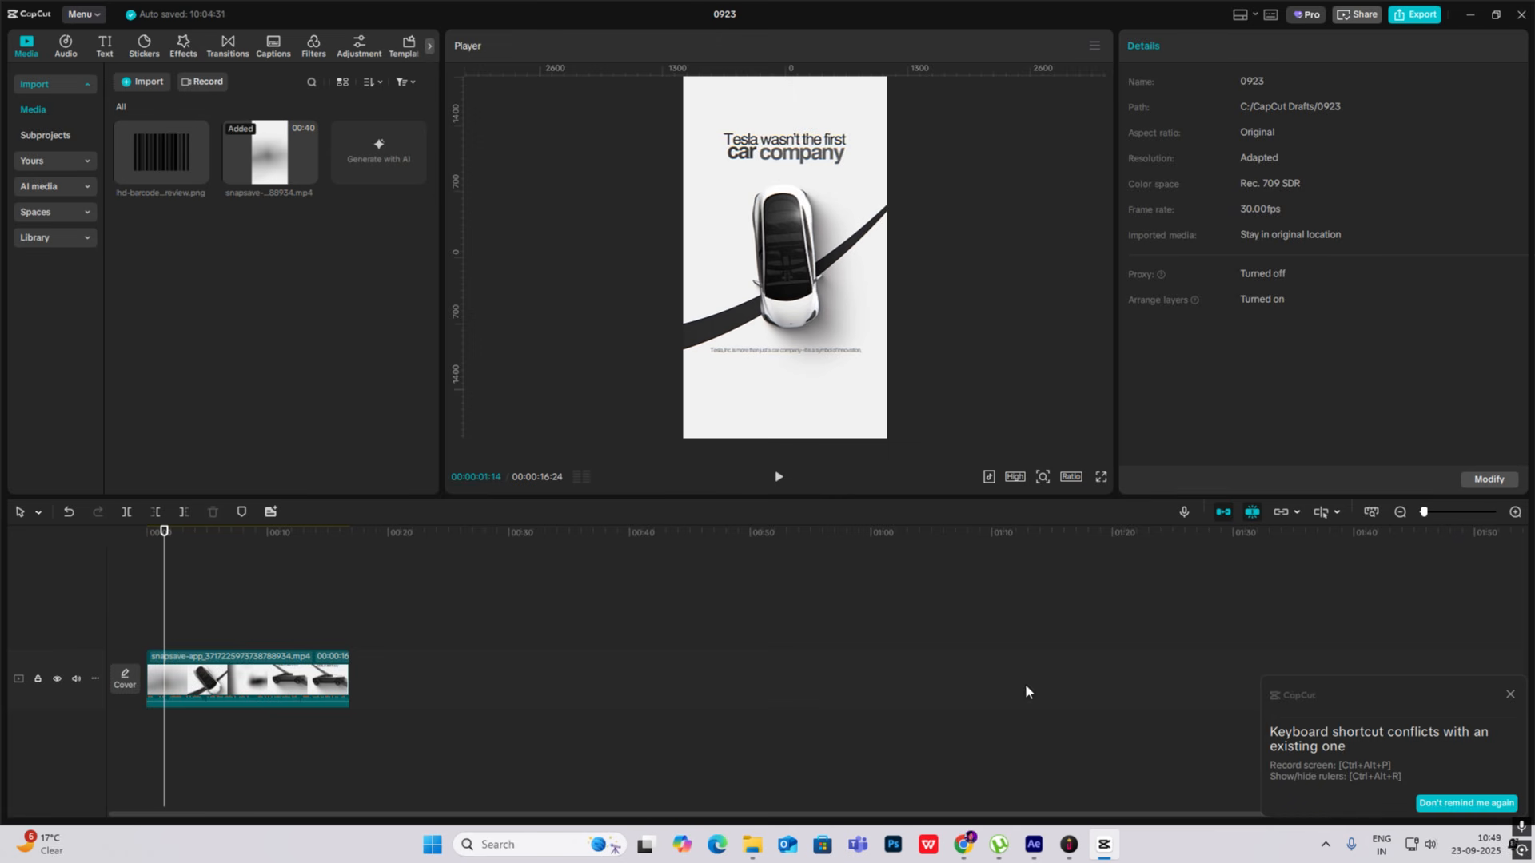
- Back in After Effects, pre-compose the tesla_2018_model_3.glb layer as "car" with all attributes moved, and make the precomp 3D
{"action": "left_click", "coordinate": [1105, 846]}
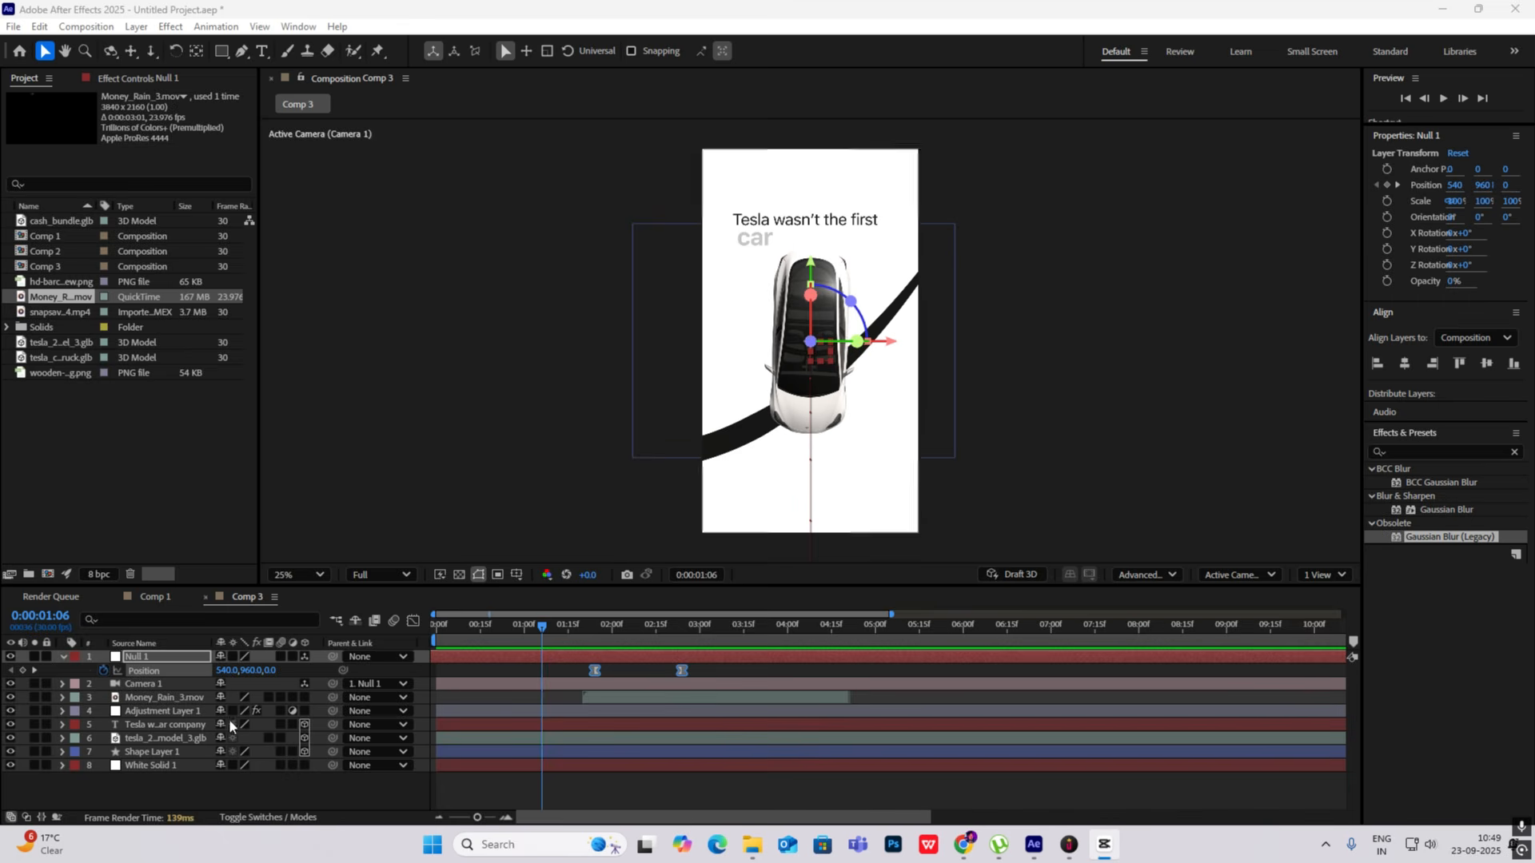
{"action": "left_click", "coordinate": [64, 657]}
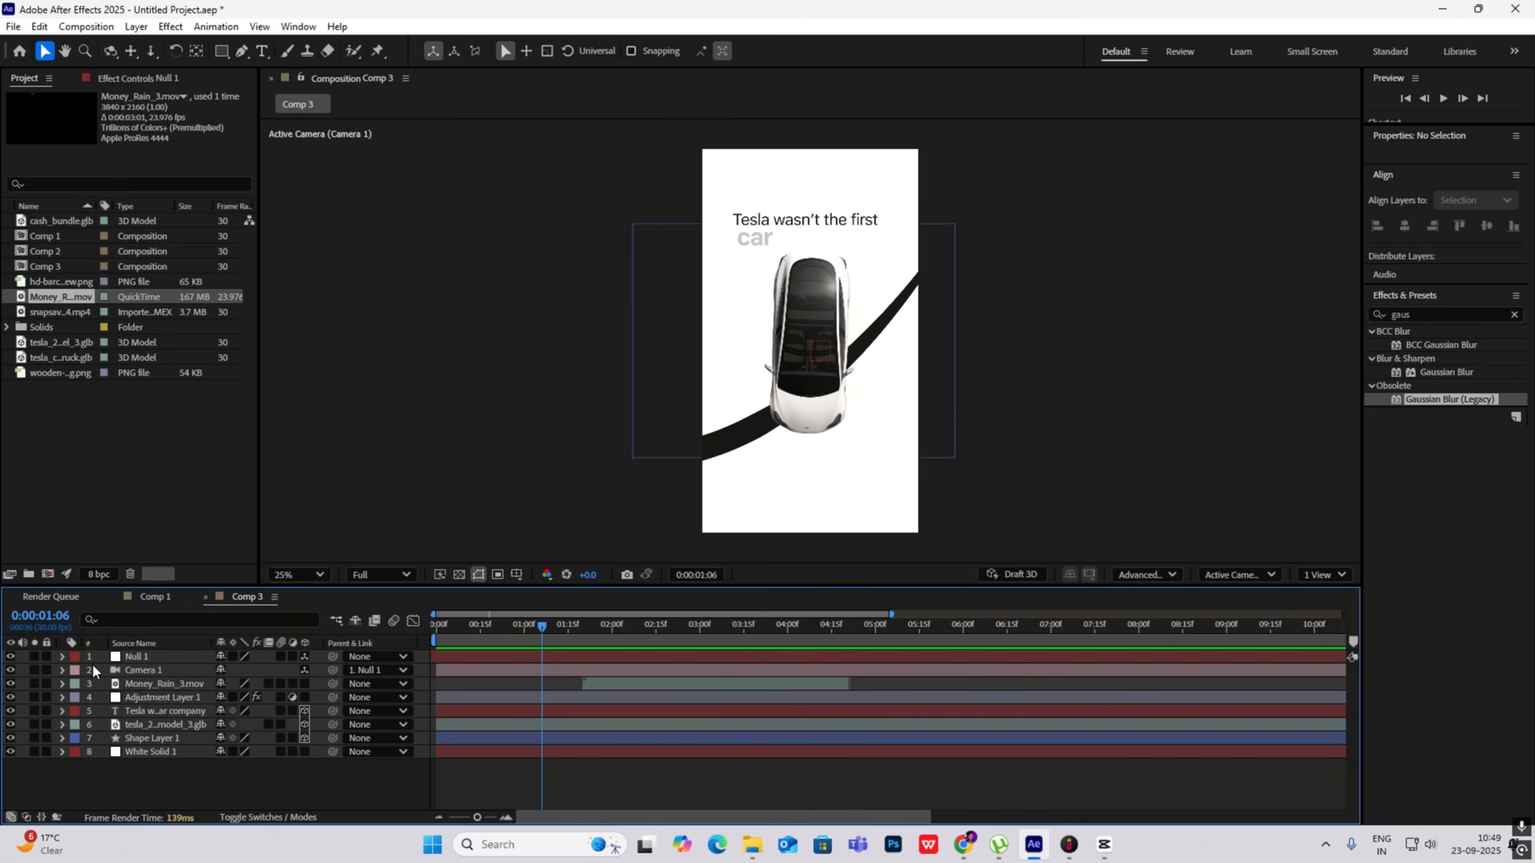
{"action": "left_click", "coordinate": [178, 726]}
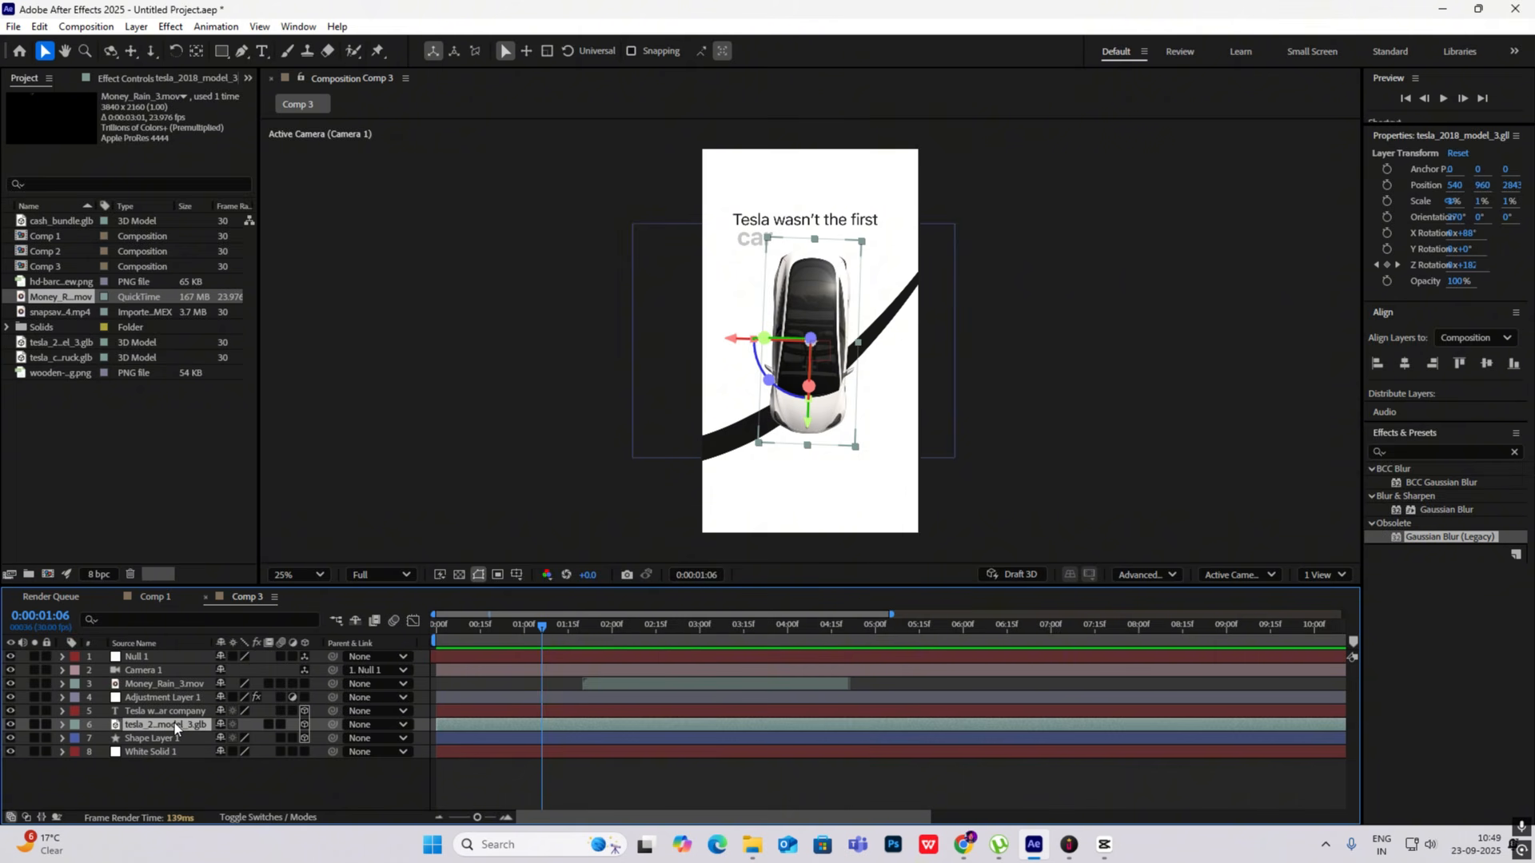
{"action": "key", "text": "ctrl+shift+c"}
{"action": "type", "text": "car"}
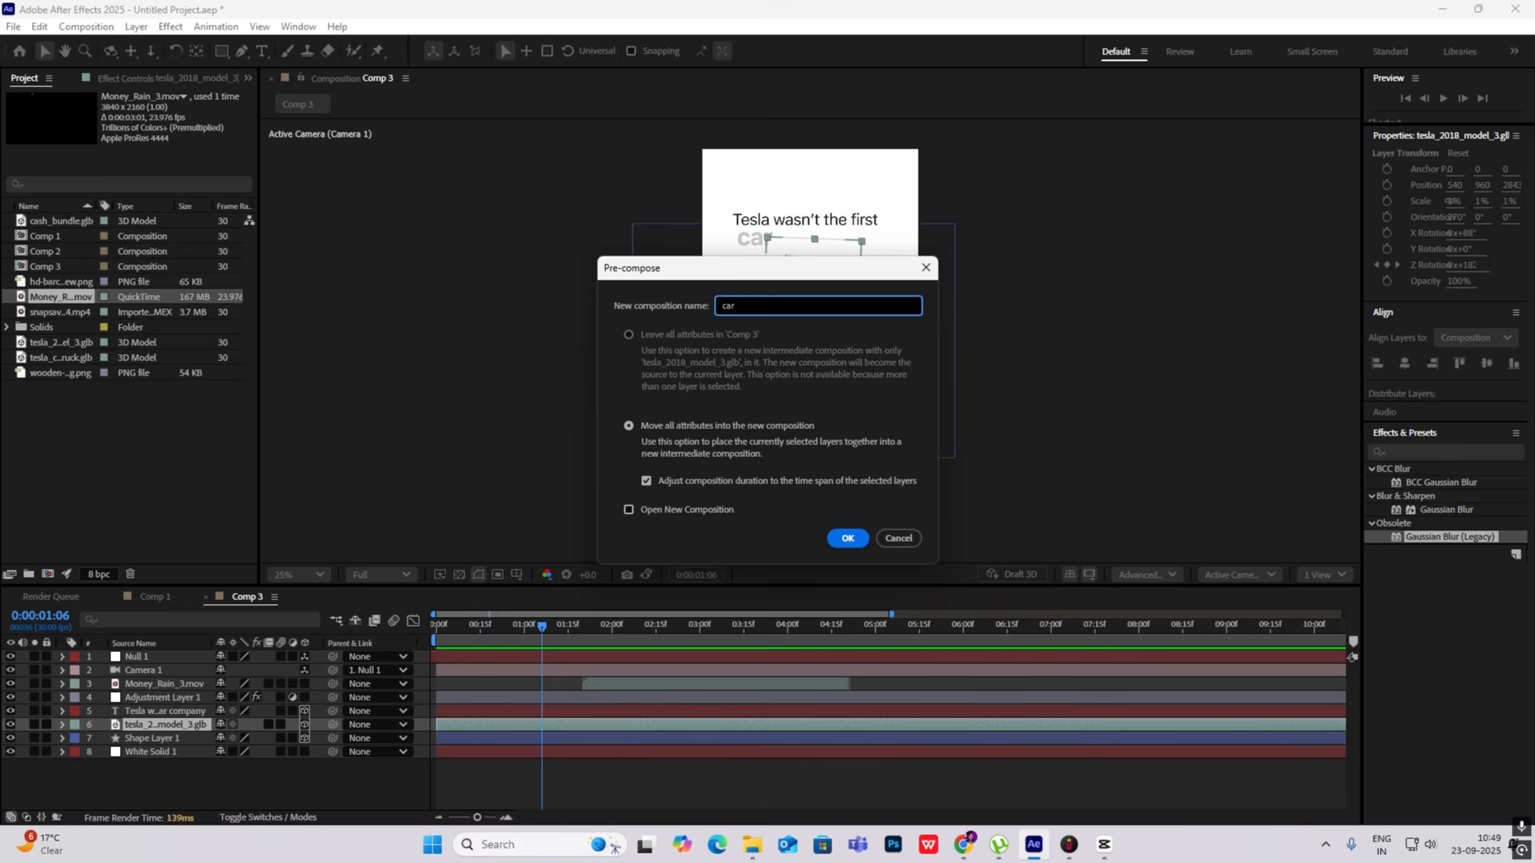
{"action": "left_click", "coordinate": [847, 538]}
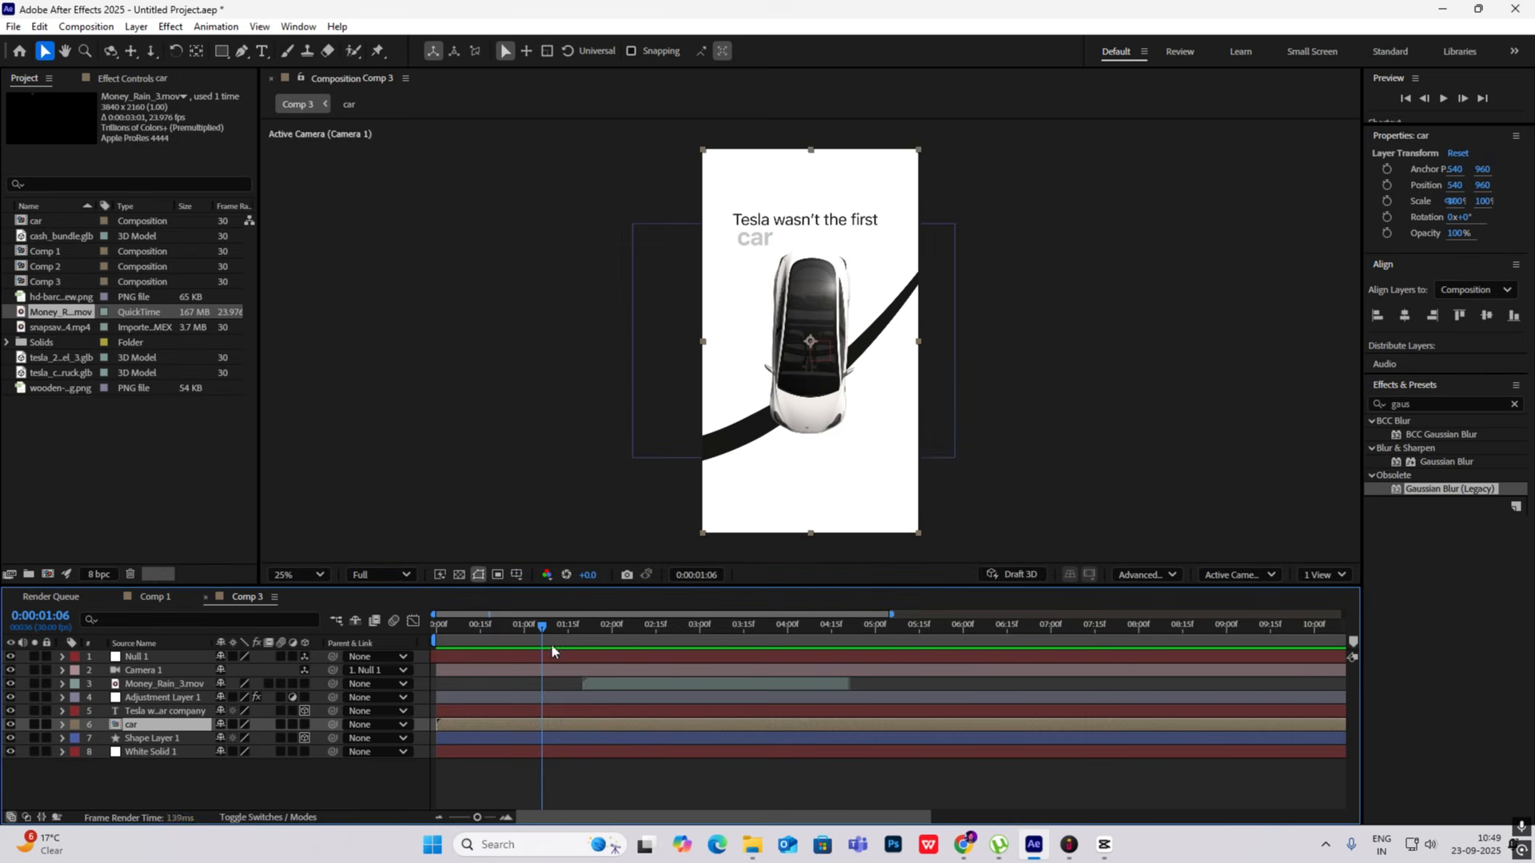
{"action": "left_click", "coordinate": [309, 726]}
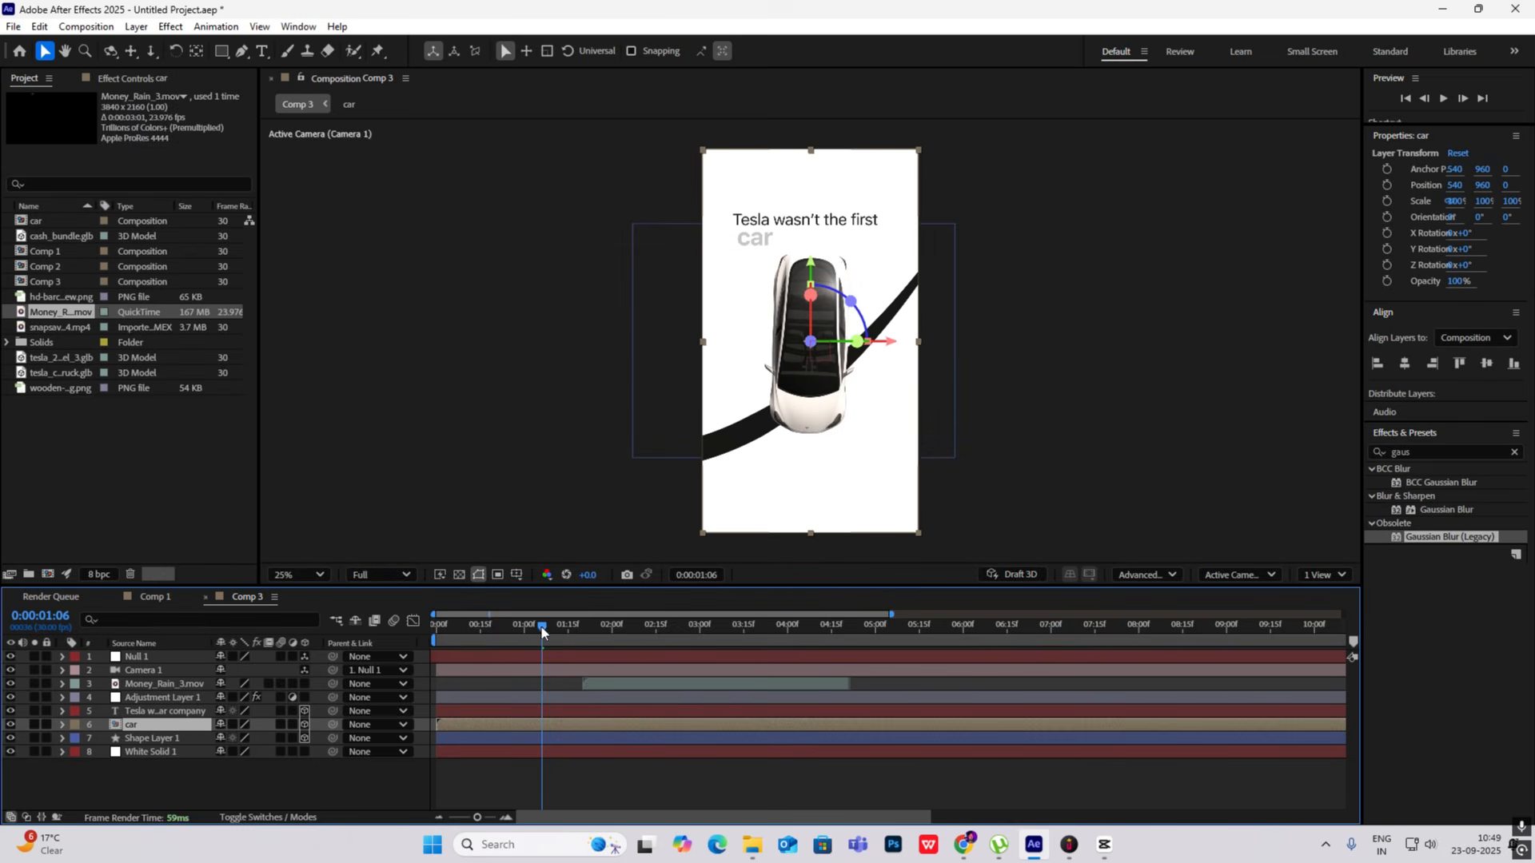
- Change the composition's 3D renderer to Classic 3D and check the frames around 0:00:01:16
{"action": "left_click_drag", "start_coordinate": [541, 627], "coordinate": [597, 650]}
{"action": "left_click", "coordinate": [1145, 573]}
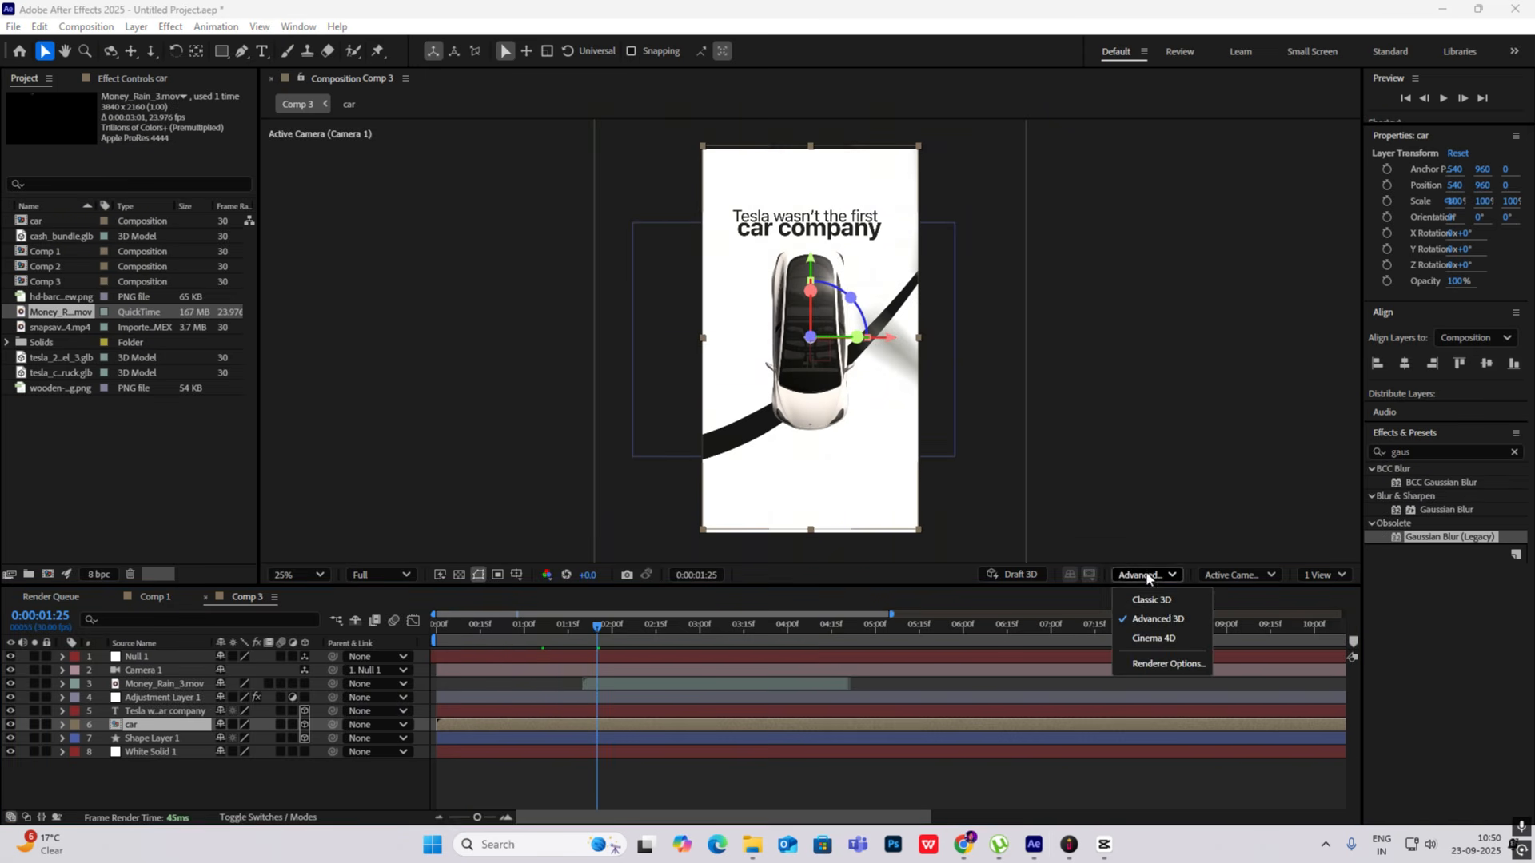
{"action": "left_click", "coordinate": [1134, 600]}
{"action": "left_click_drag", "start_coordinate": [606, 648], "coordinate": [568, 636]}
- Apply Drop Shadow to the car layer with Opacity 91%, Direction 142°, Distance 23 and Softness 160
{"action": "left_click", "coordinate": [1369, 462]}
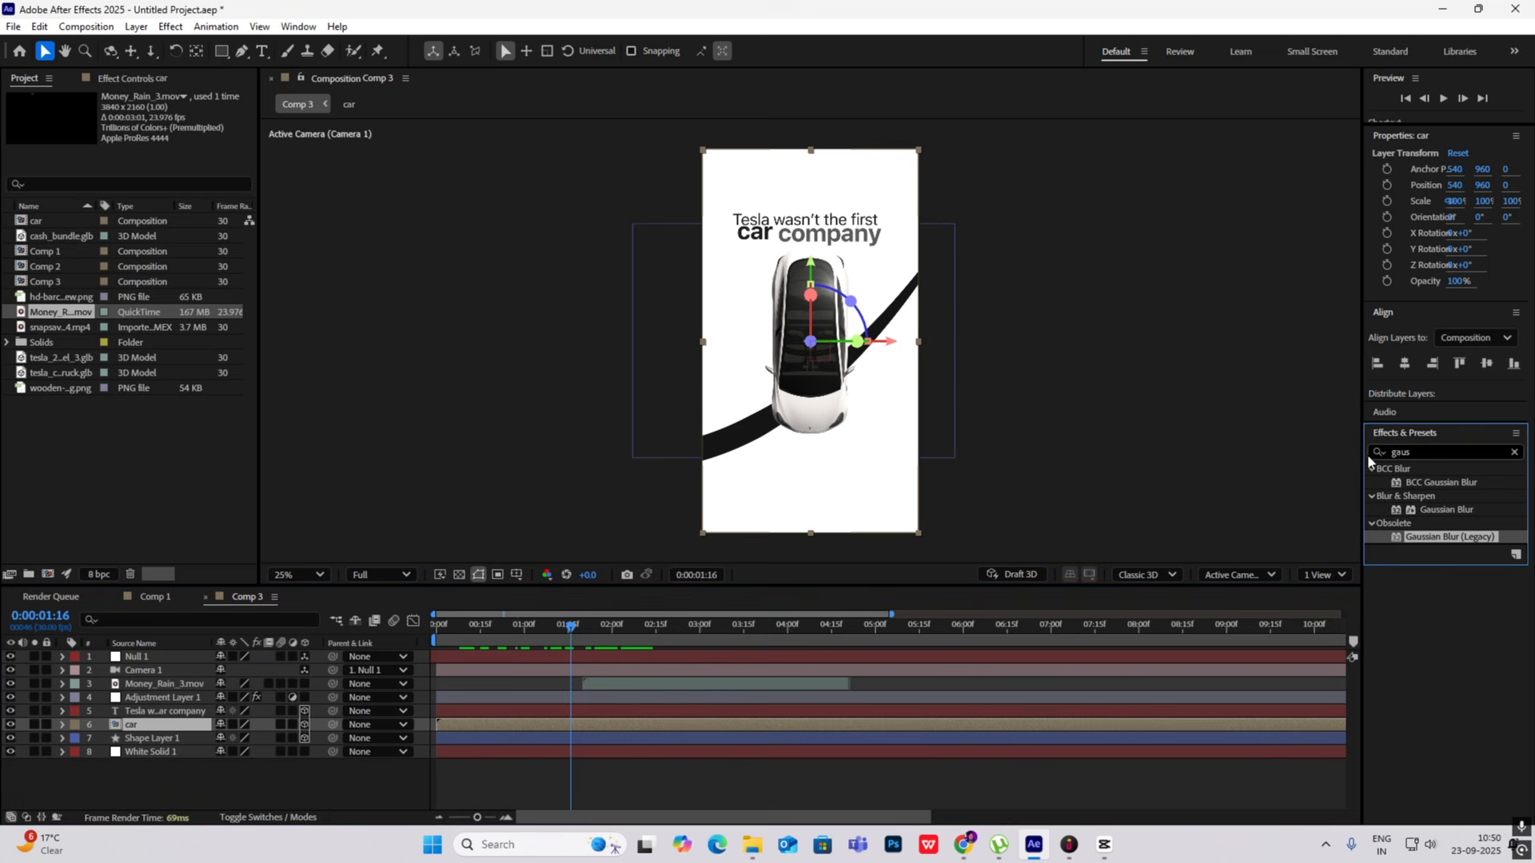
{"action": "left_click", "coordinate": [1424, 452]}
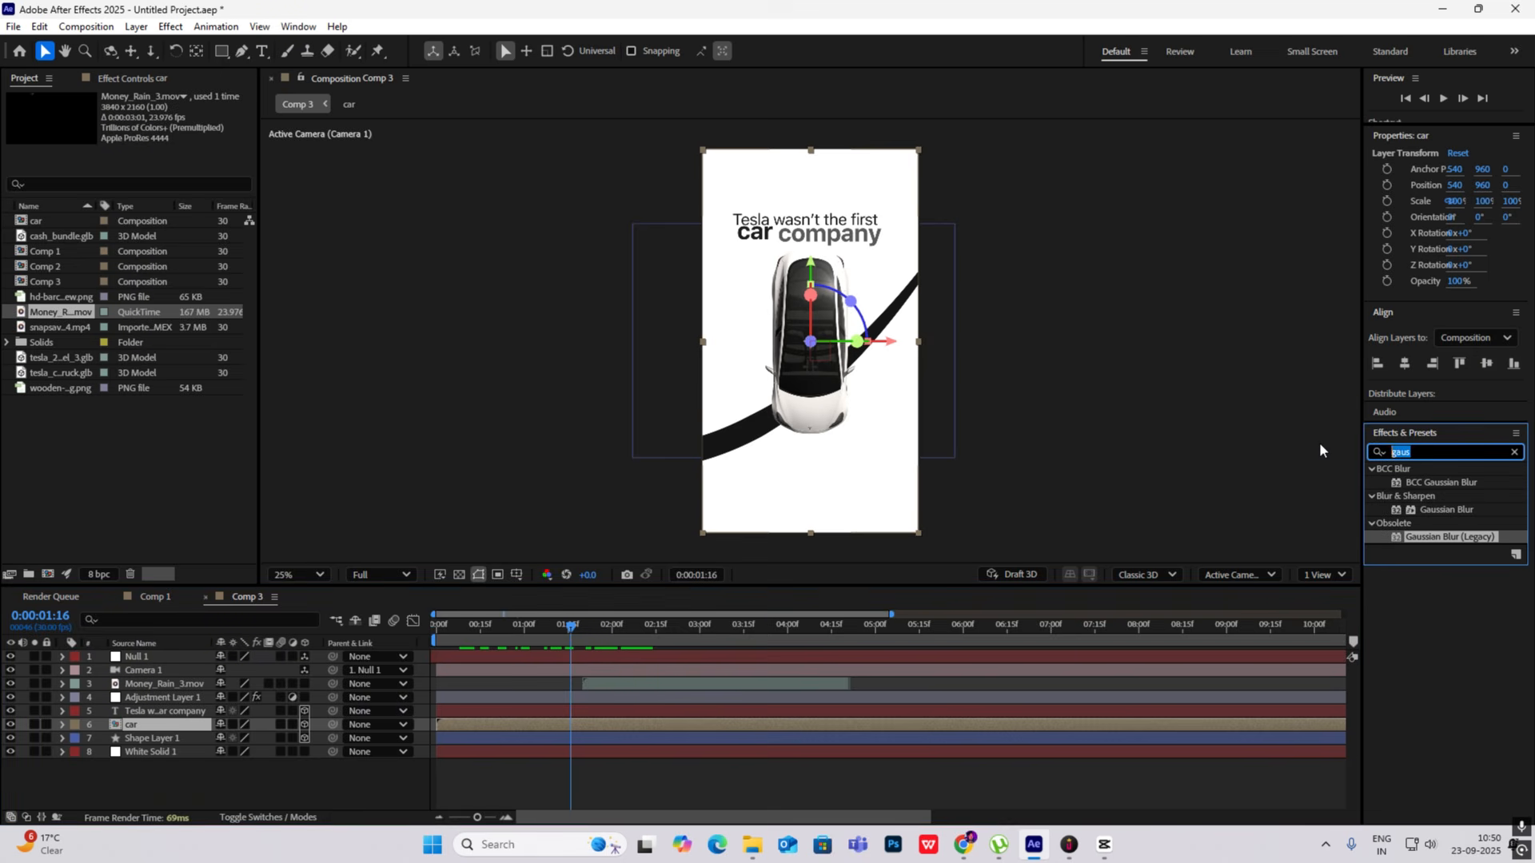
{"action": "type", "text": "drop shadow"}
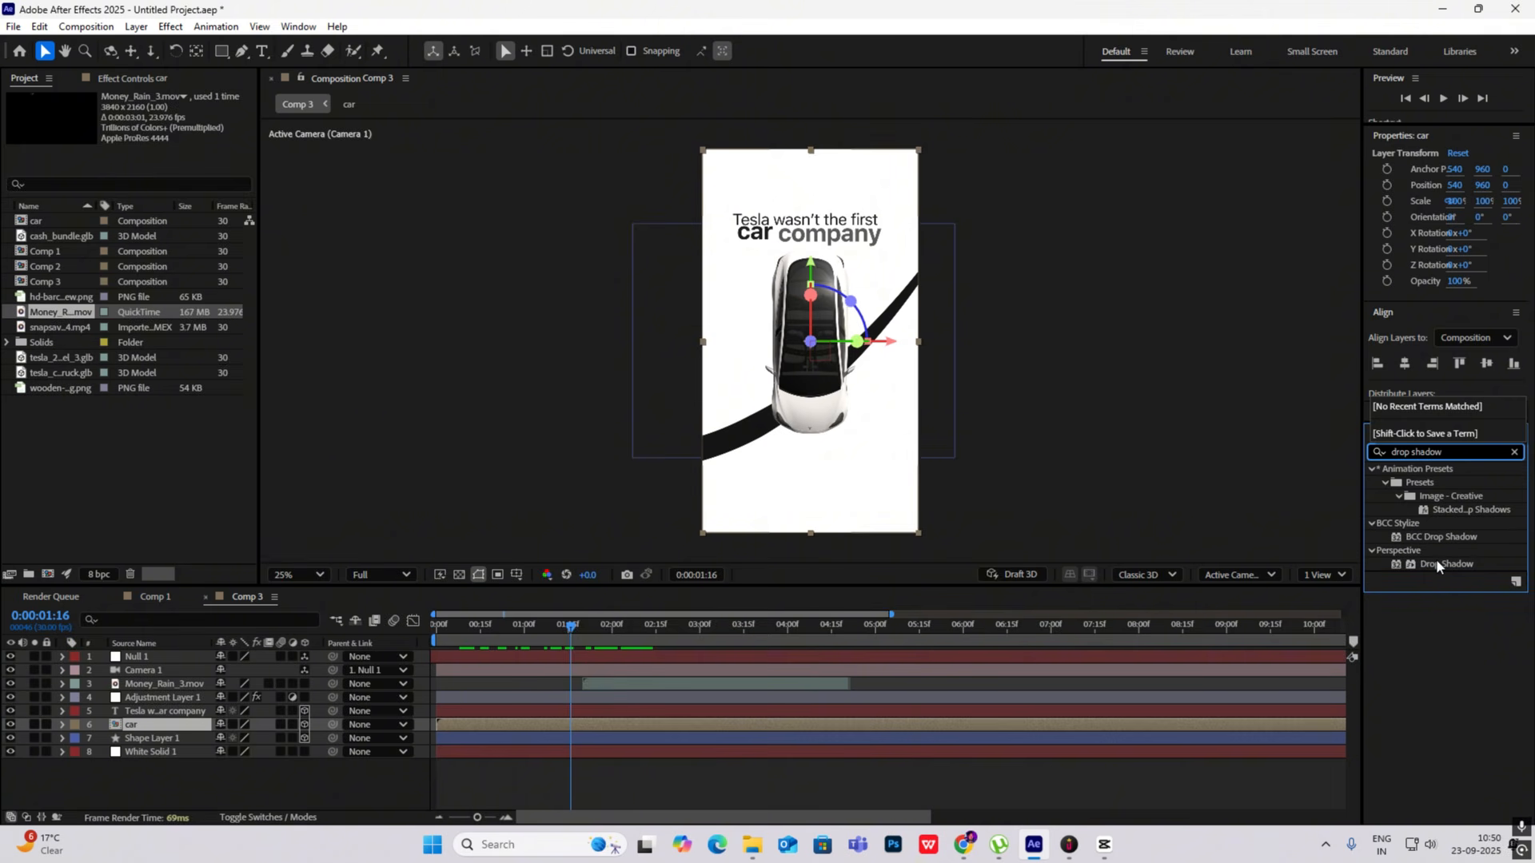
{"action": "left_click_drag", "start_coordinate": [1436, 565], "coordinate": [180, 713]}
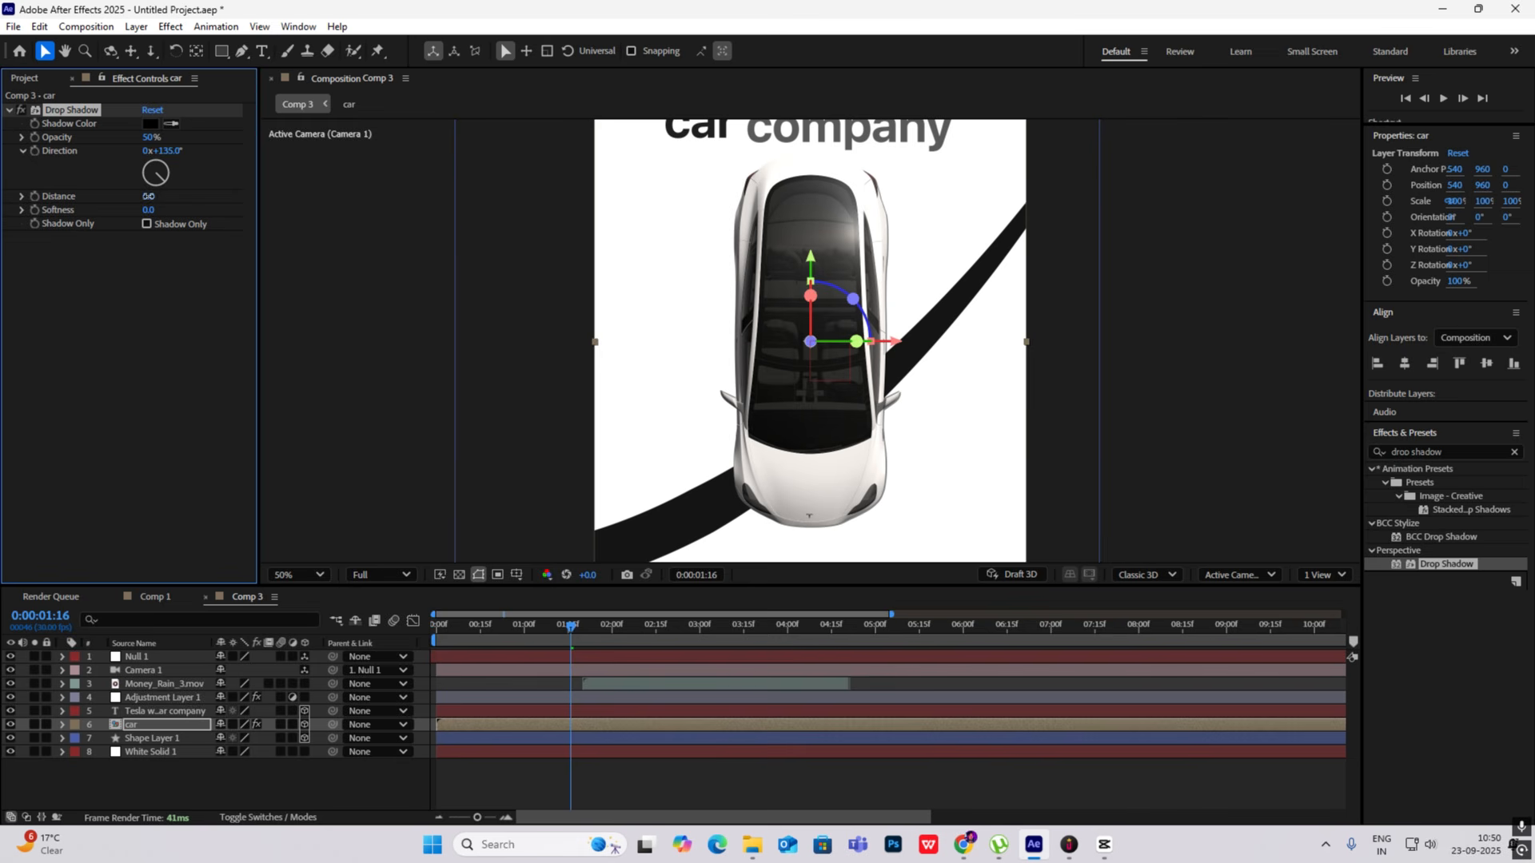
{"action": "left_click_drag", "start_coordinate": [148, 196], "coordinate": [183, 206]}
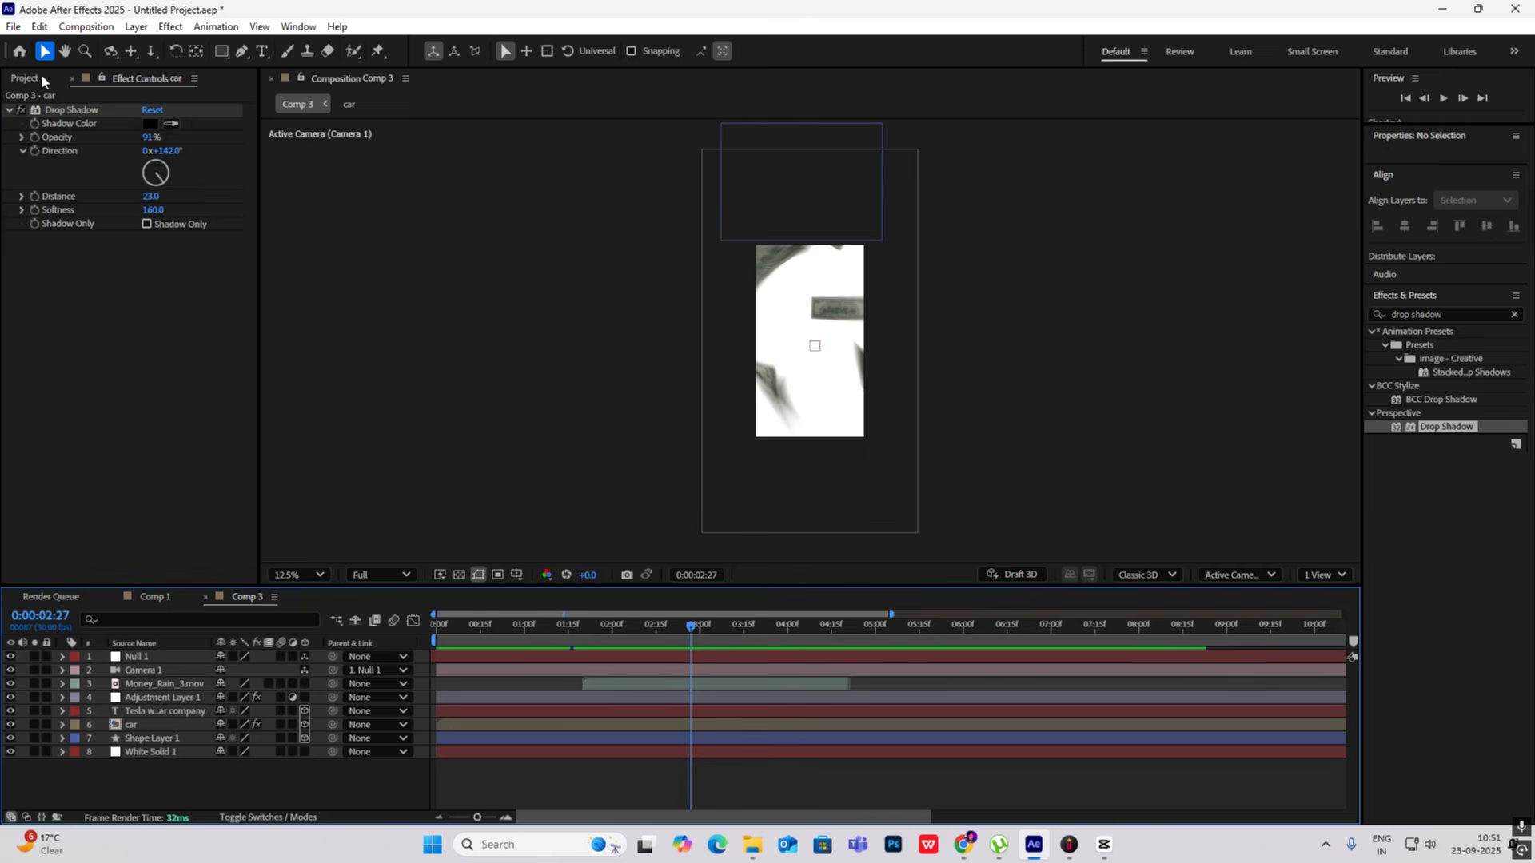
- Add cash_bundle.glb as the top layer of Comp 3, accept the Advanced 3D renderer and set its Scale to 1%
{"action": "left_click", "coordinate": [36, 78]}
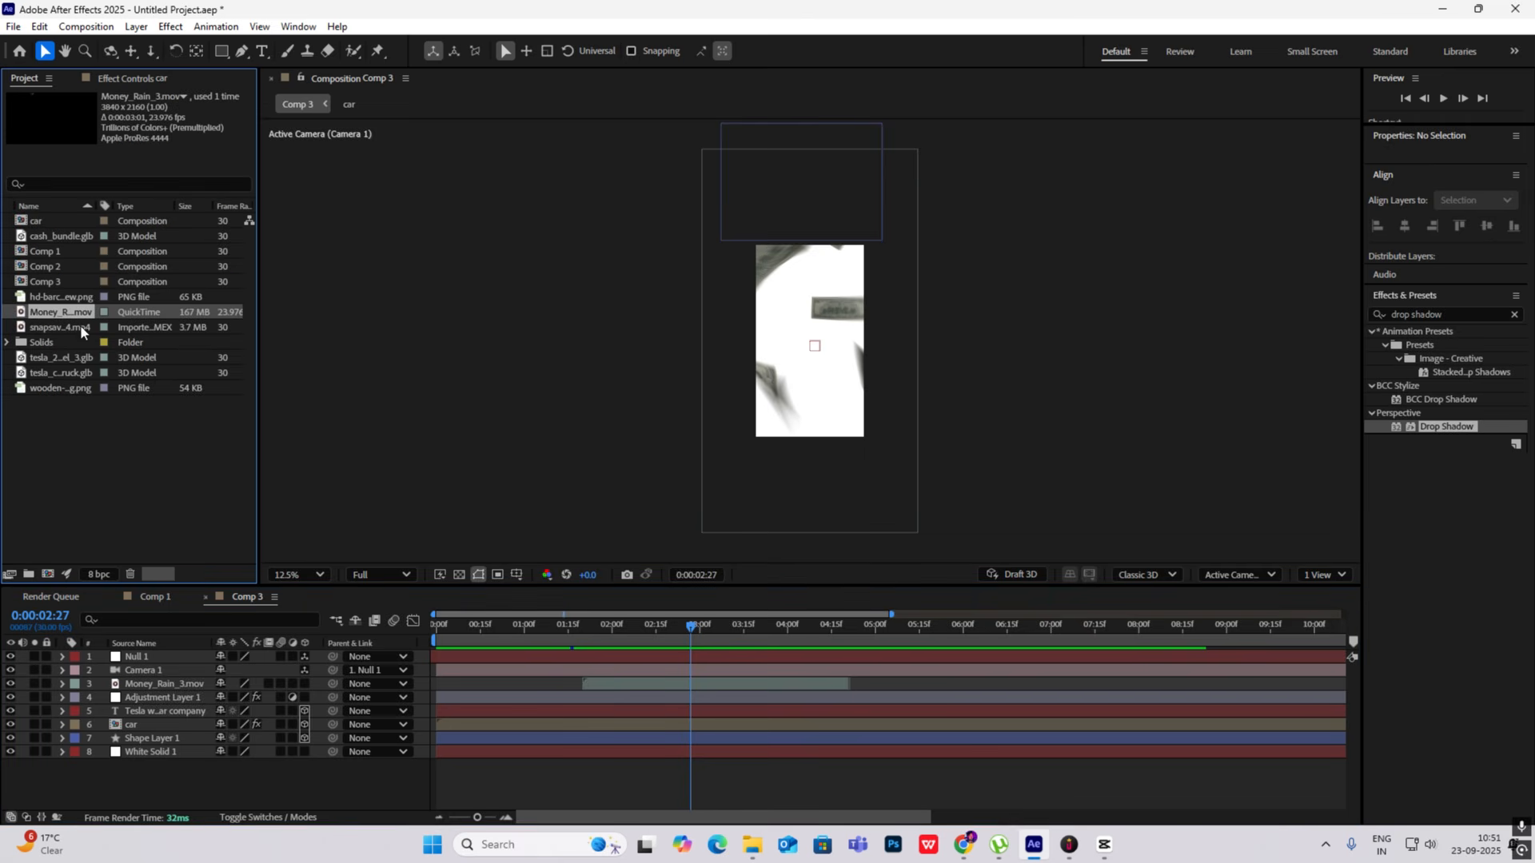
{"action": "left_click_drag", "start_coordinate": [55, 238], "coordinate": [145, 658]}
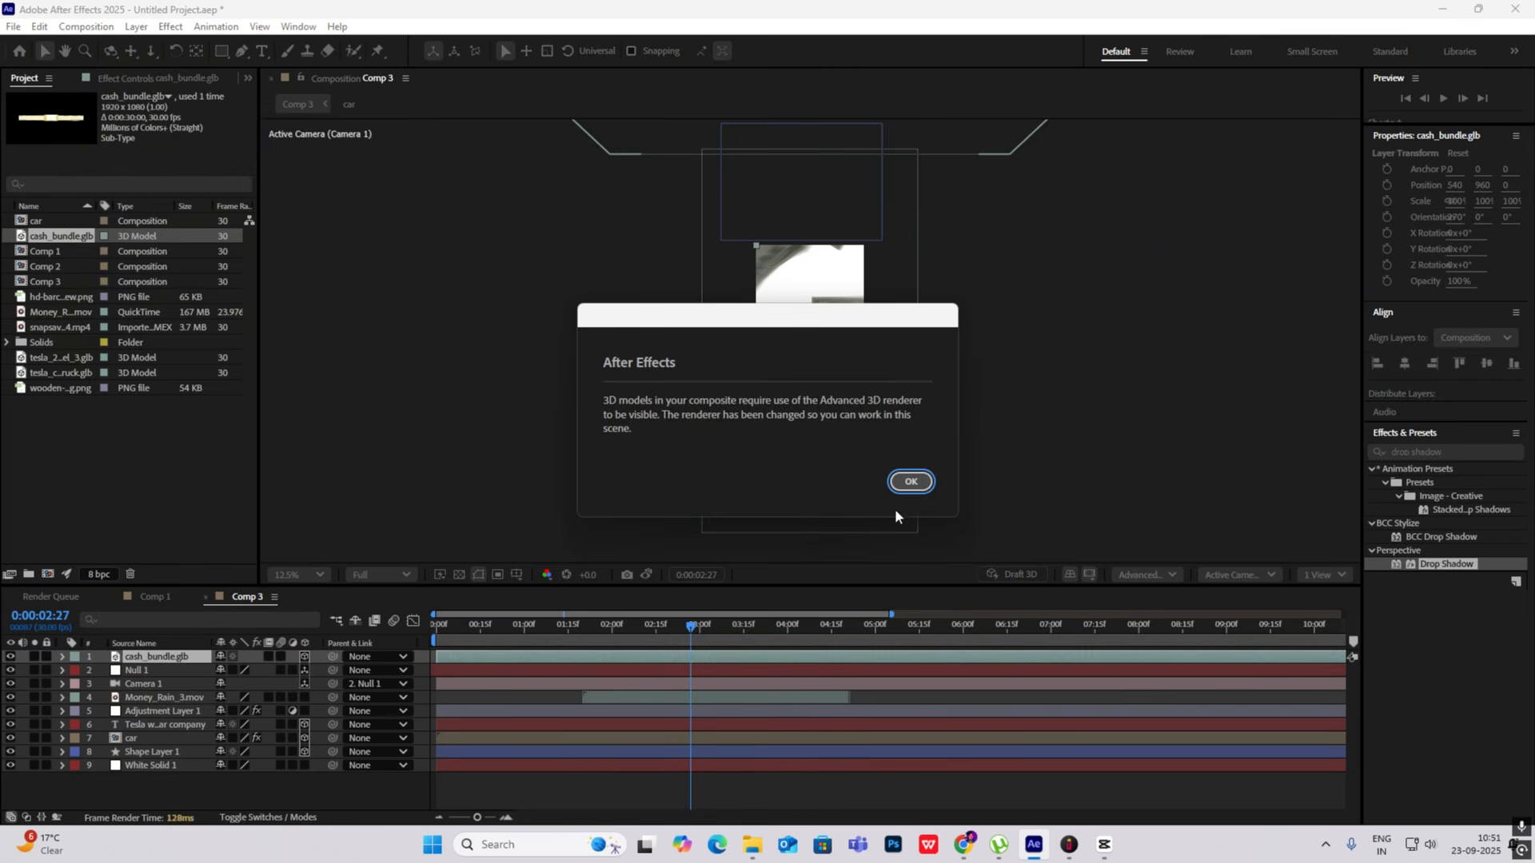
{"action": "left_click", "coordinate": [910, 480]}
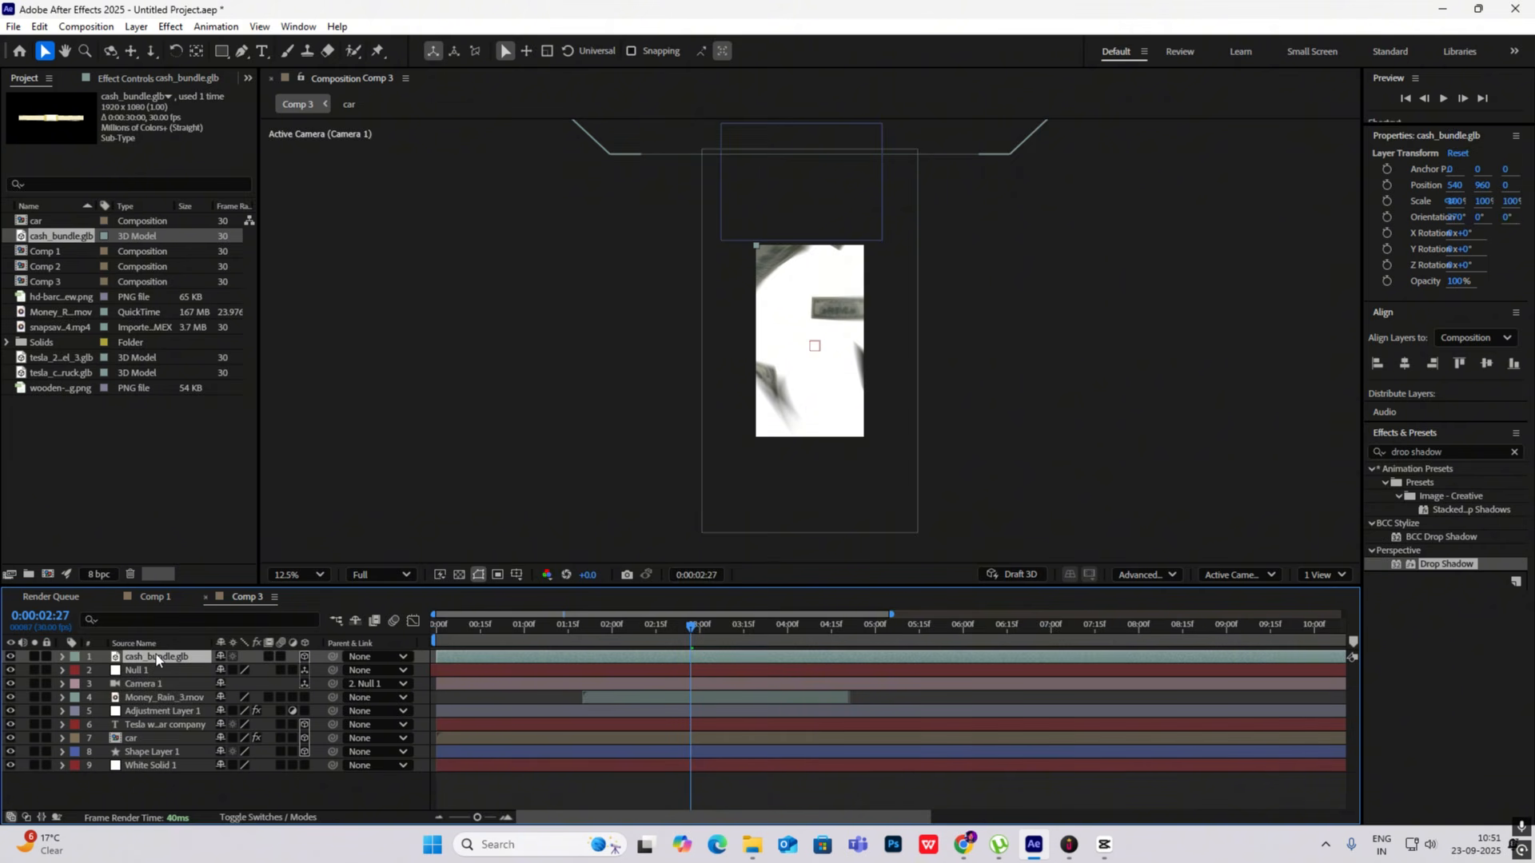
{"action": "key", "text": "s"}
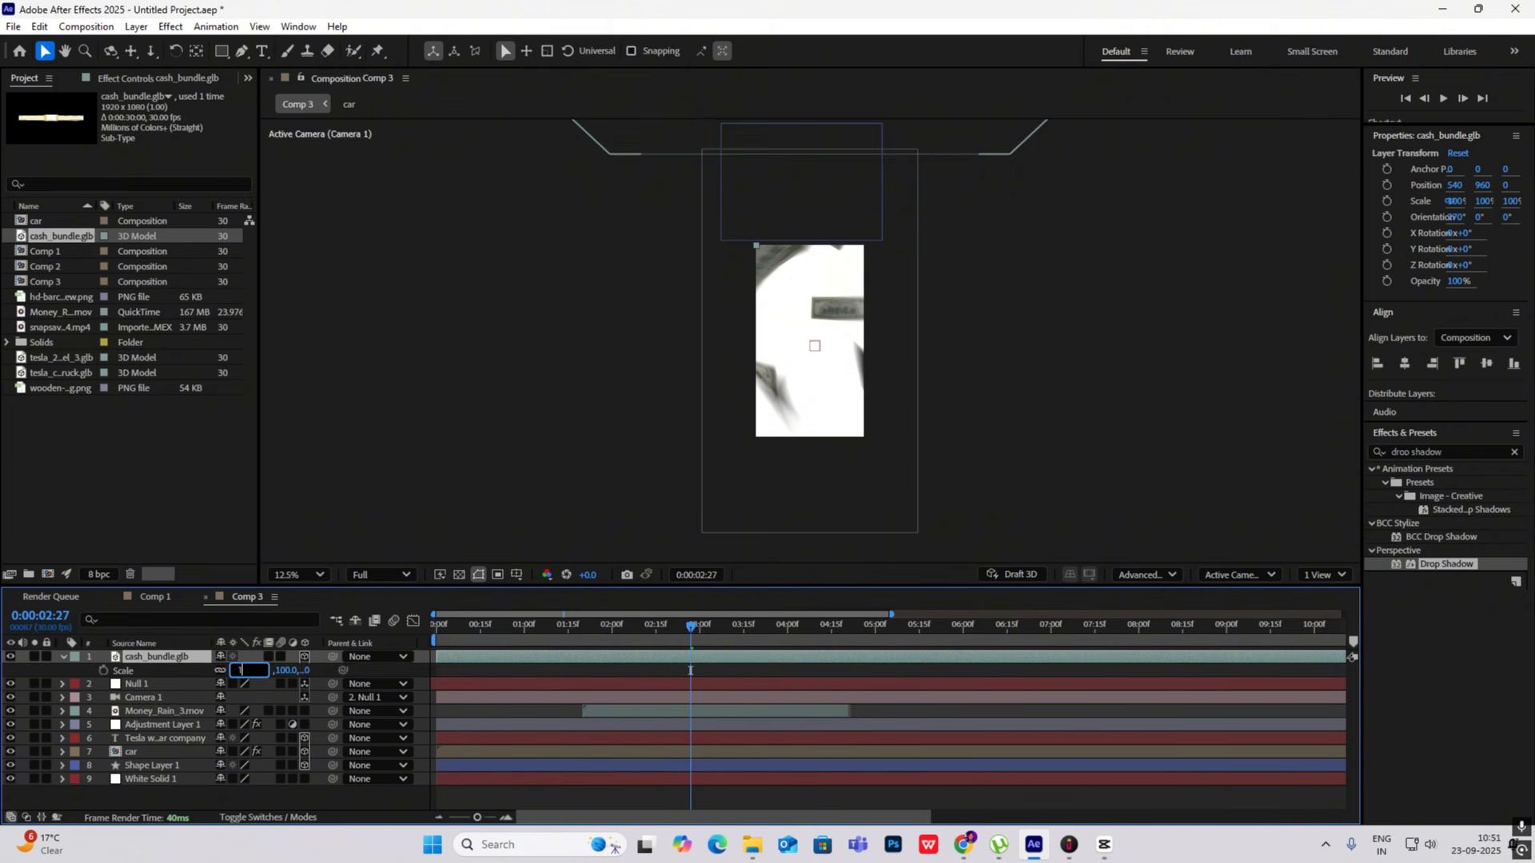
{"action": "type", "text": "1"}
{"action": "left_click", "coordinate": [285, 803]}
{"action": "left_click", "coordinate": [148, 659]}
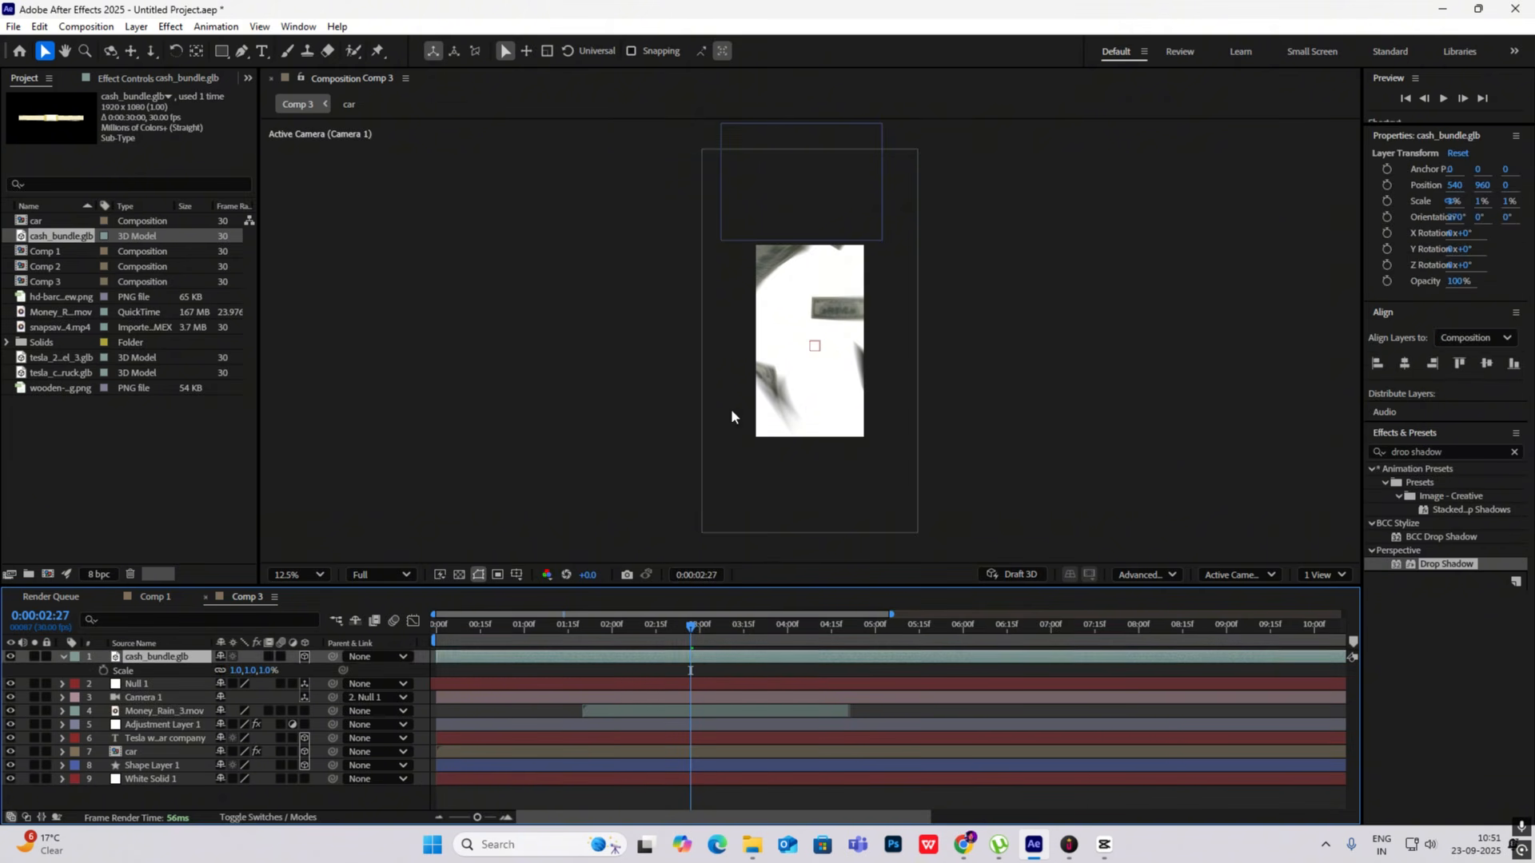
- Move the cash bundle into the camera's view at about X 444, Y 5792 and enlarge its Scale to about 7%
{"action": "scroll", "coordinate": [730, 409], "scroll_direction": "down", "scroll_amount": 2}
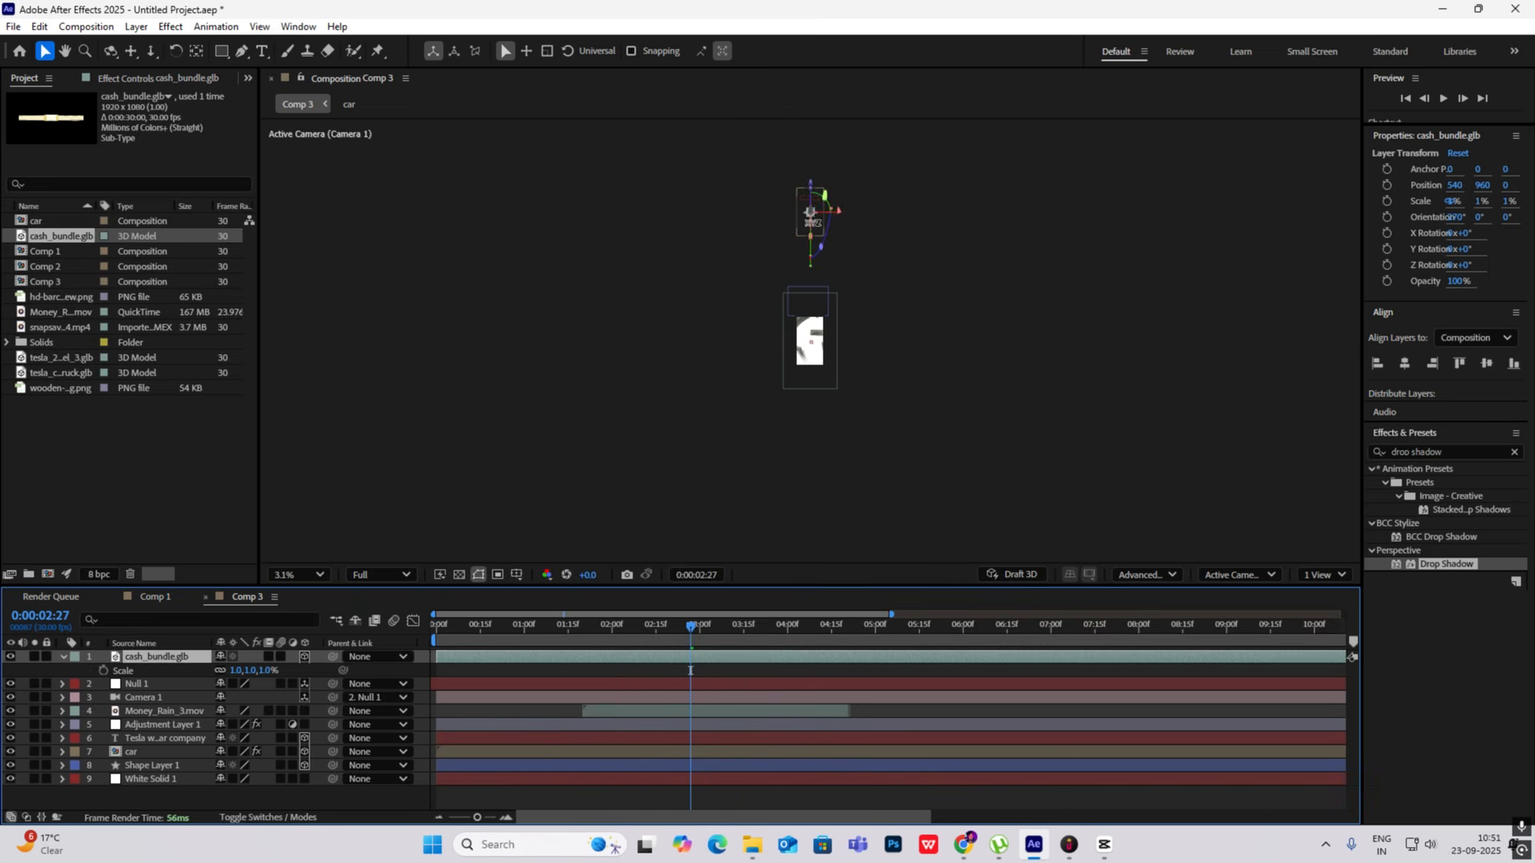
{"action": "left_click_drag", "start_coordinate": [810, 214], "coordinate": [810, 353]}
{"action": "scroll", "coordinate": [810, 356], "scroll_direction": "up", "scroll_amount": 5}
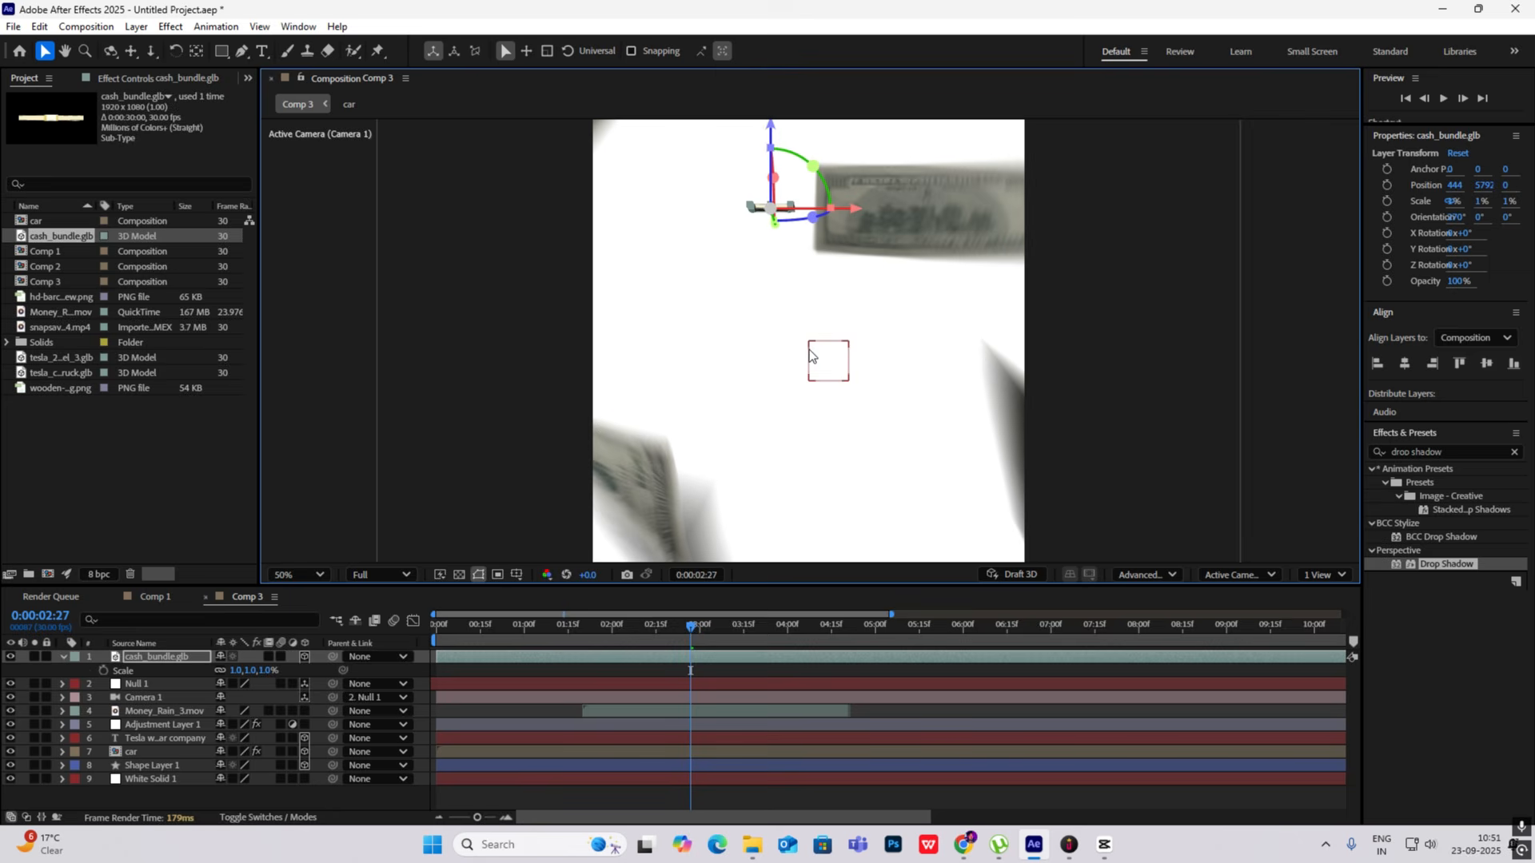
{"action": "key", "text": "p"}
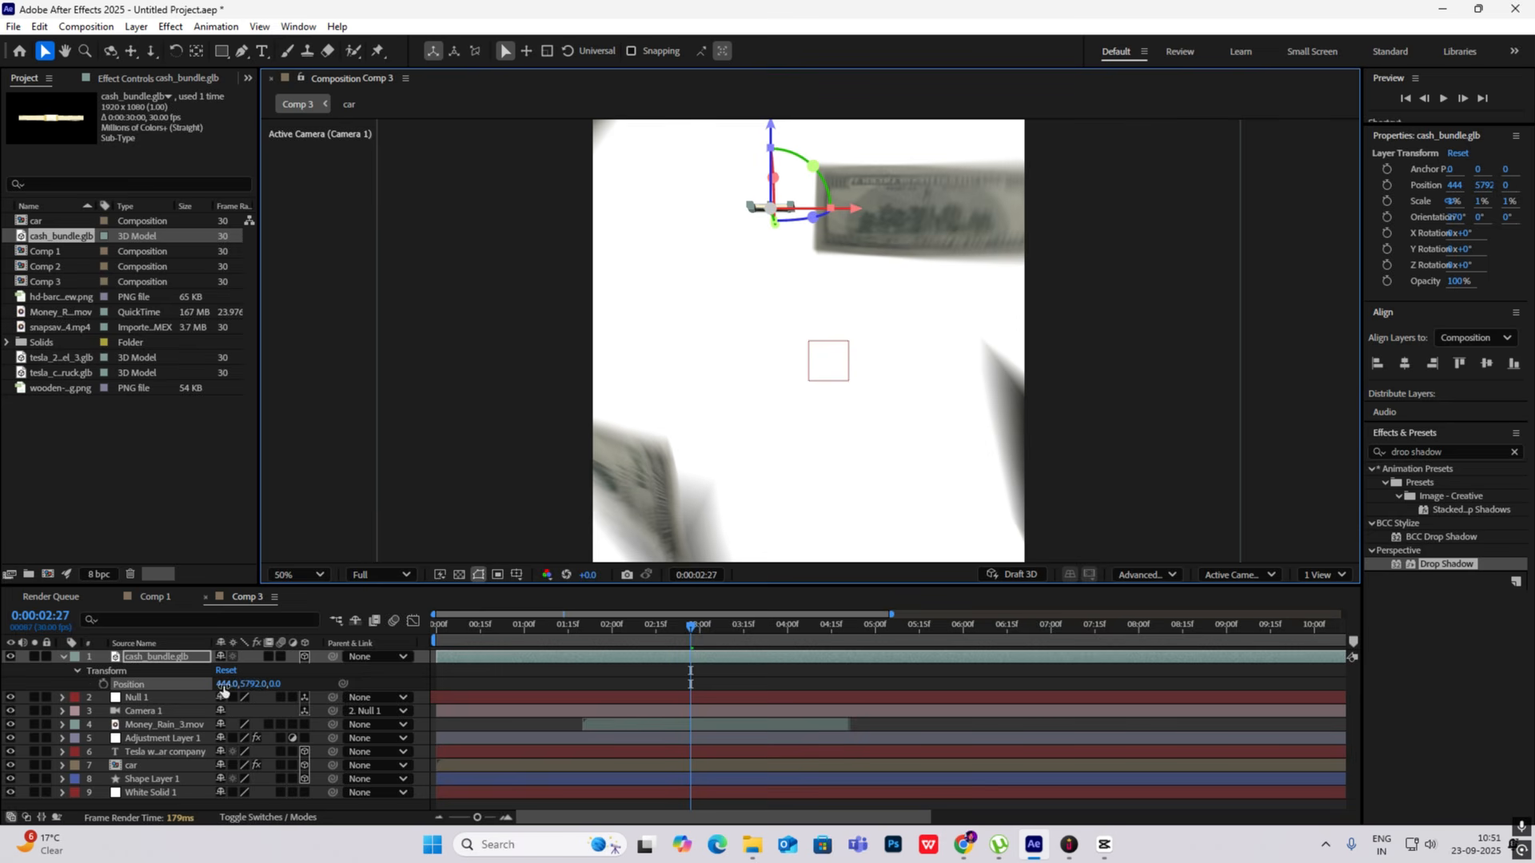
{"action": "key", "text": "s"}
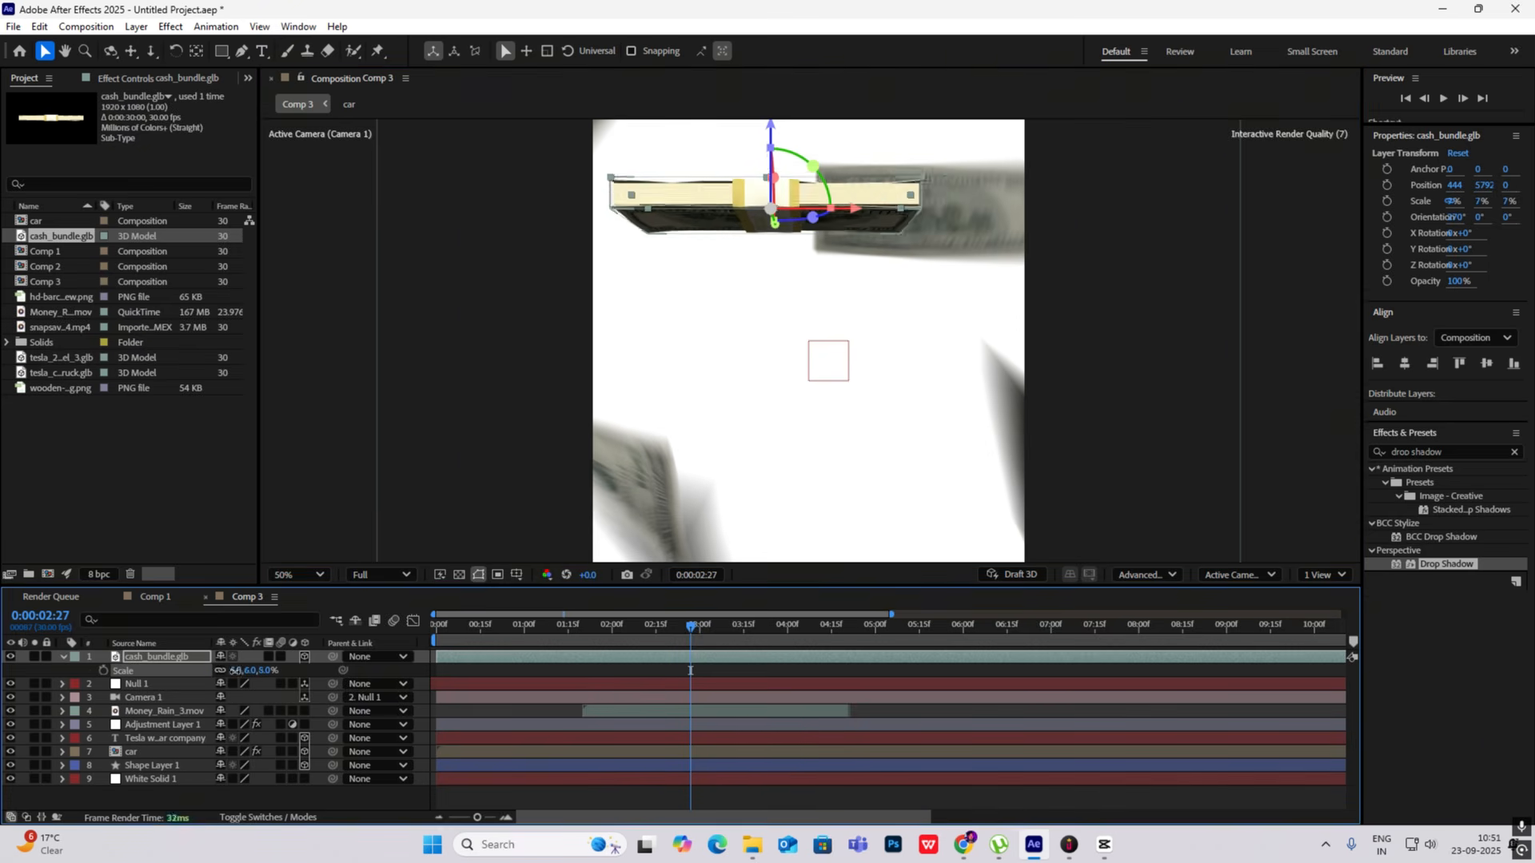
- Switch to CapCut and examine the cash bundle and text layout in the reference video at 00:00:04:27
{"action": "left_click", "coordinate": [1104, 844]}
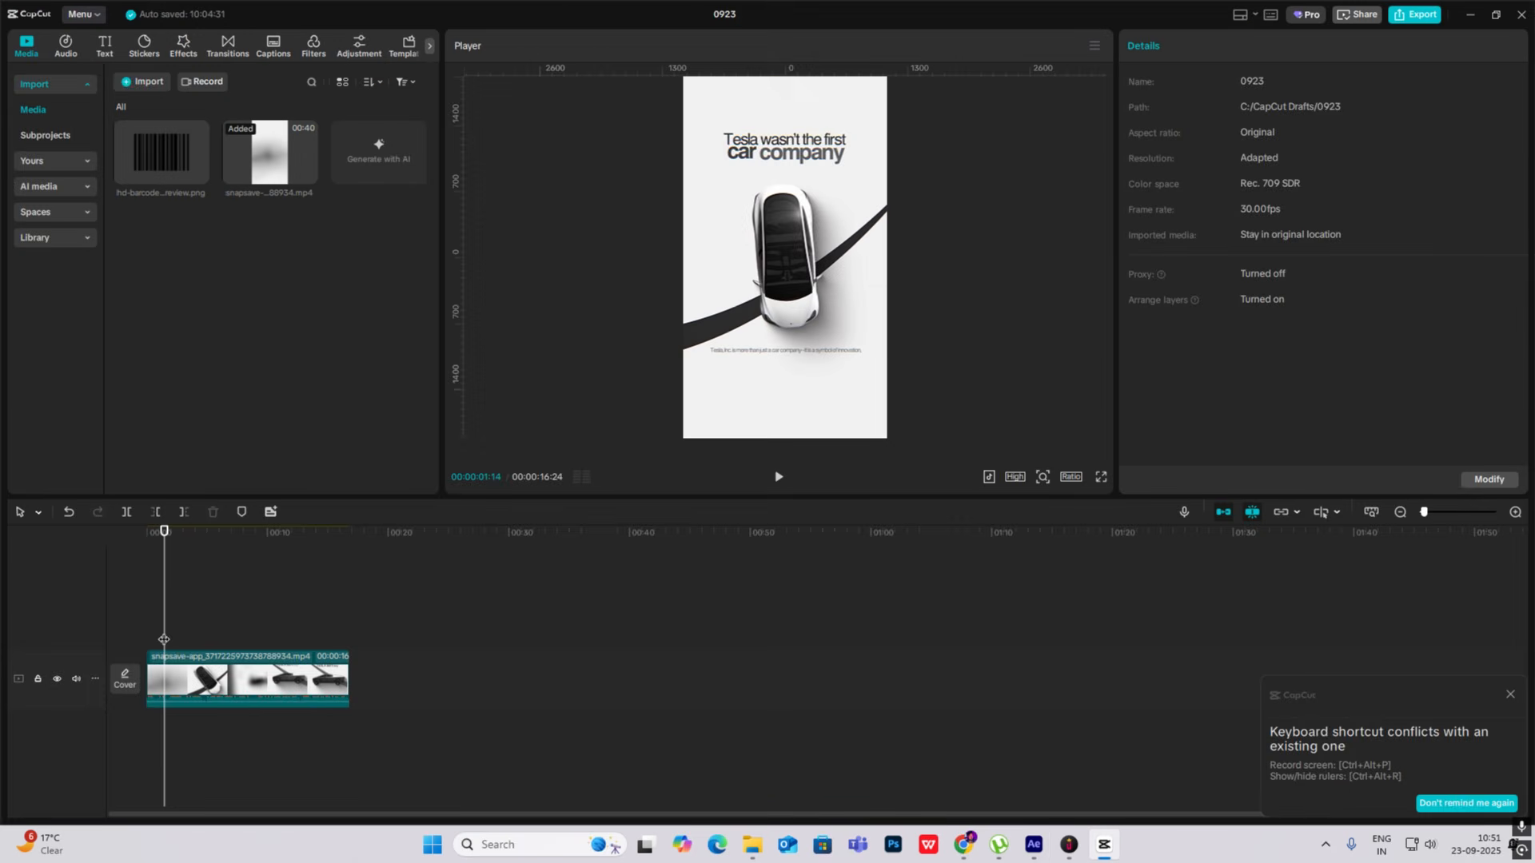
{"action": "left_click_drag", "start_coordinate": [164, 640], "coordinate": [207, 651]}
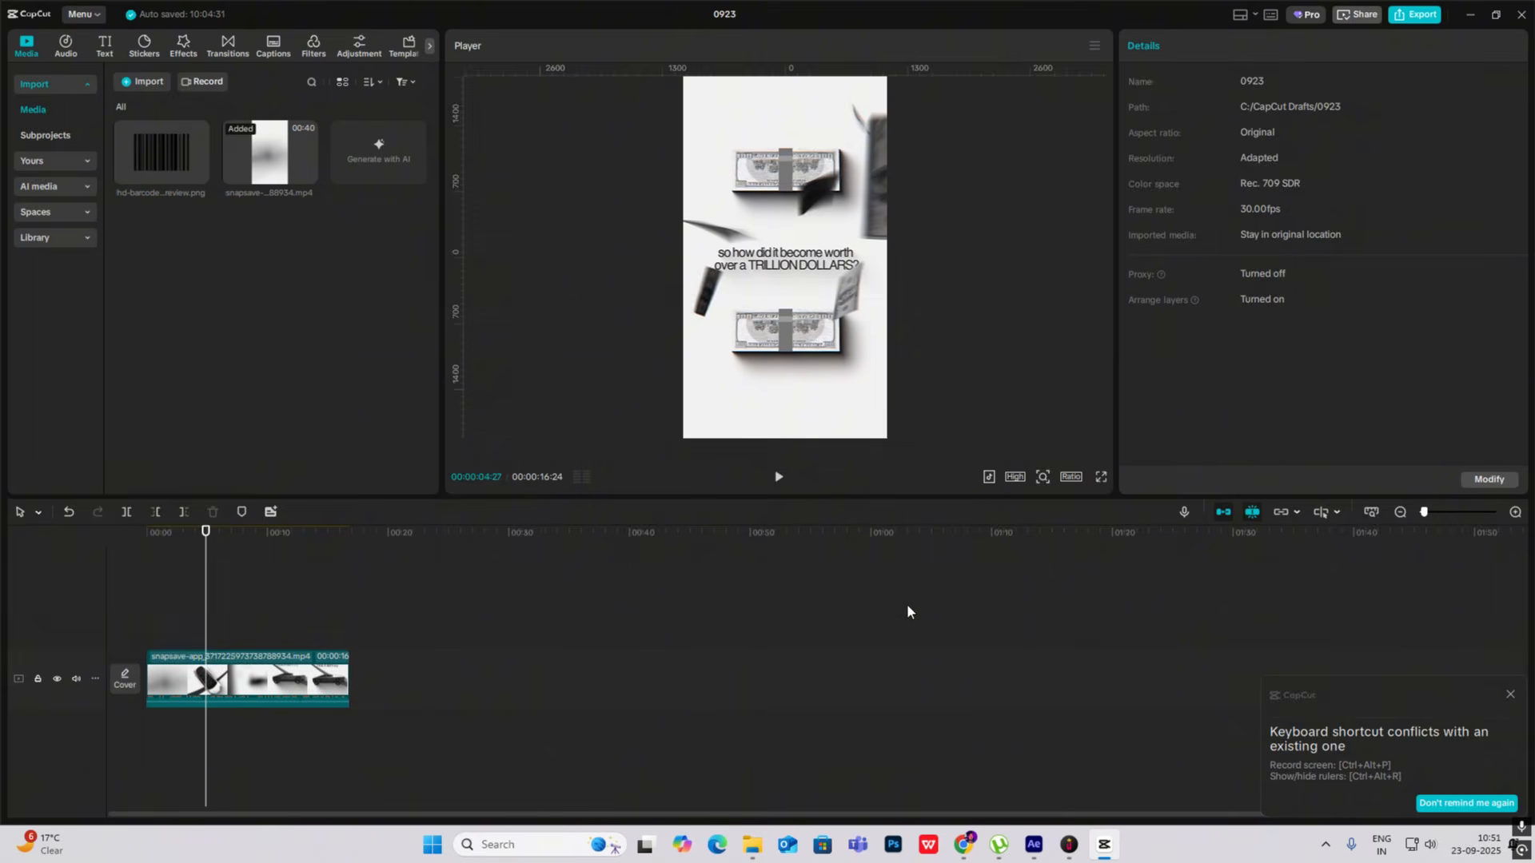
- Switch to After Effects, go to 0:00:02:21 in Comp 3 and show the cash bundle's rotation properties
{"action": "key", "text": "alt+Tab"}
{"action": "mouse_move", "coordinate": [688, 629]}
{"action": "left_mouse_down"}
{"action": "mouse_move", "coordinate": [654, 636]}
{"action": "mouse_move", "coordinate": [671, 635]}
{"action": "left_mouse_up"}
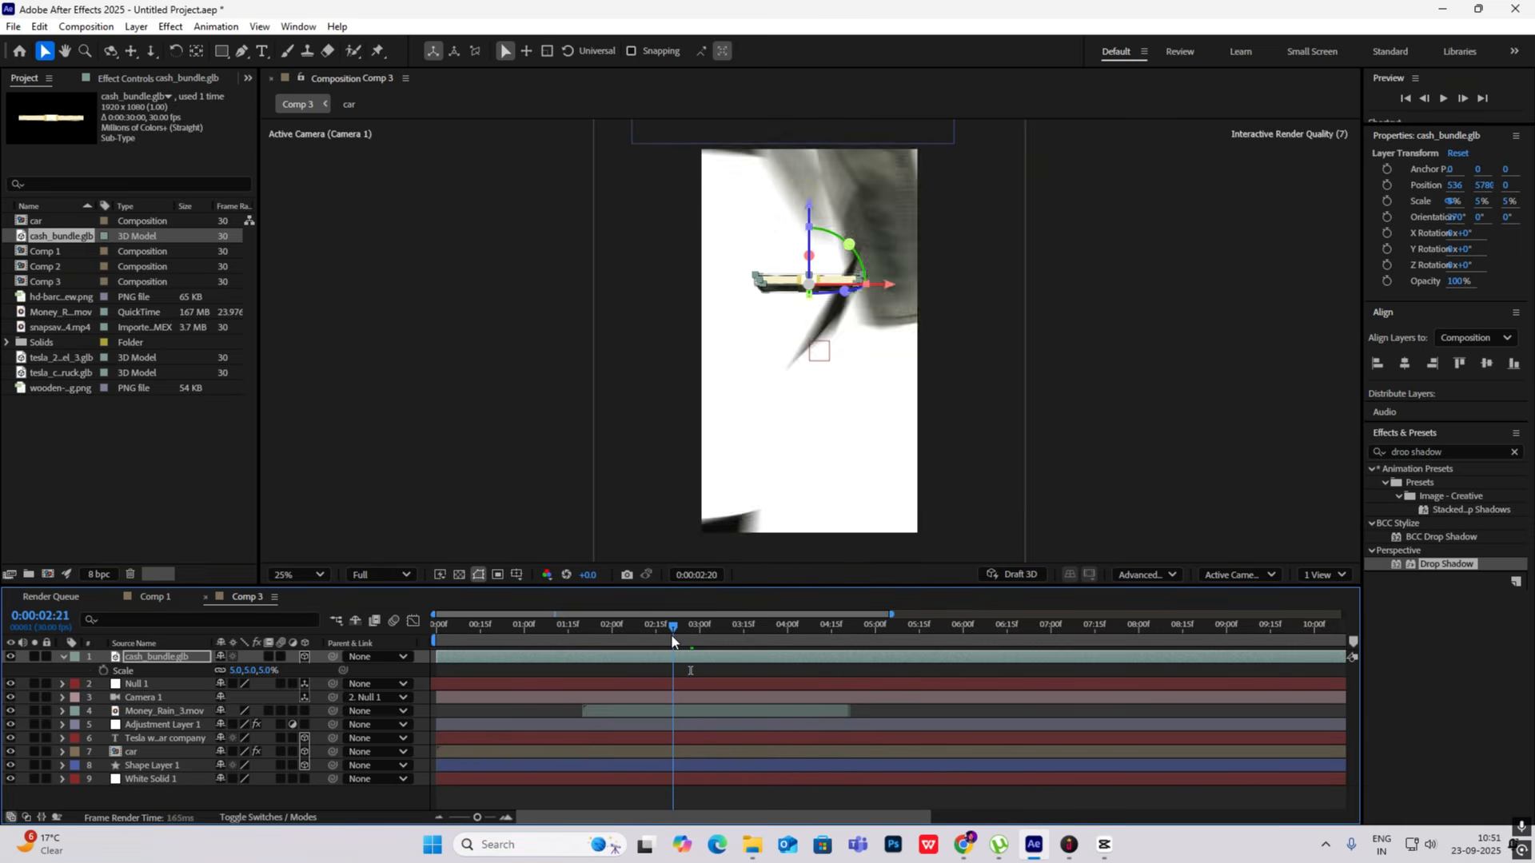
{"action": "key", "text": "r"}
{"action": "left_click", "coordinate": [104, 684]}
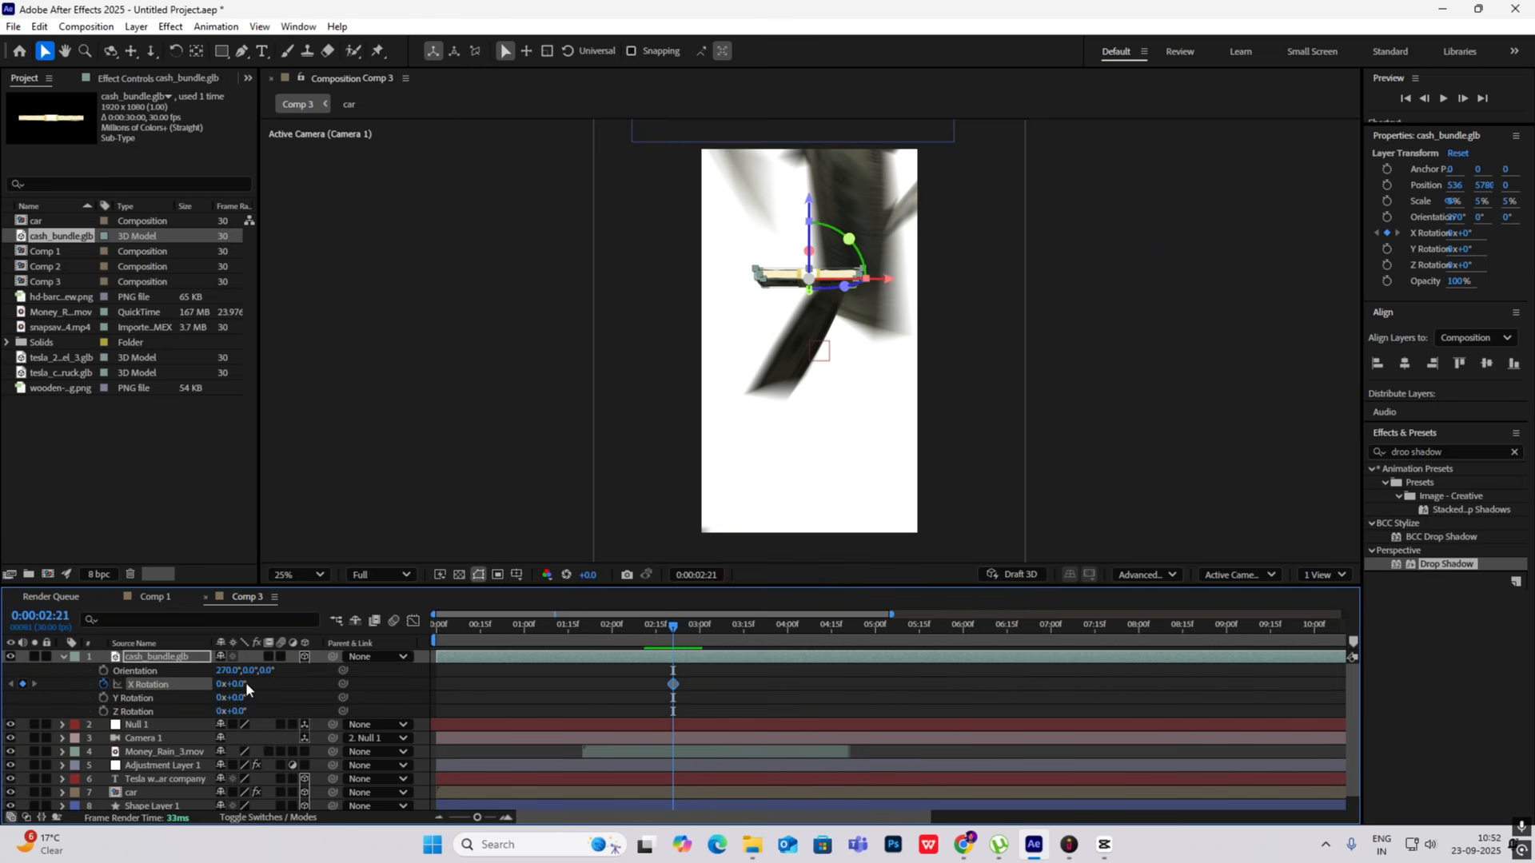
{"action": "left_click_drag", "start_coordinate": [246, 682], "coordinate": [260, 684]}
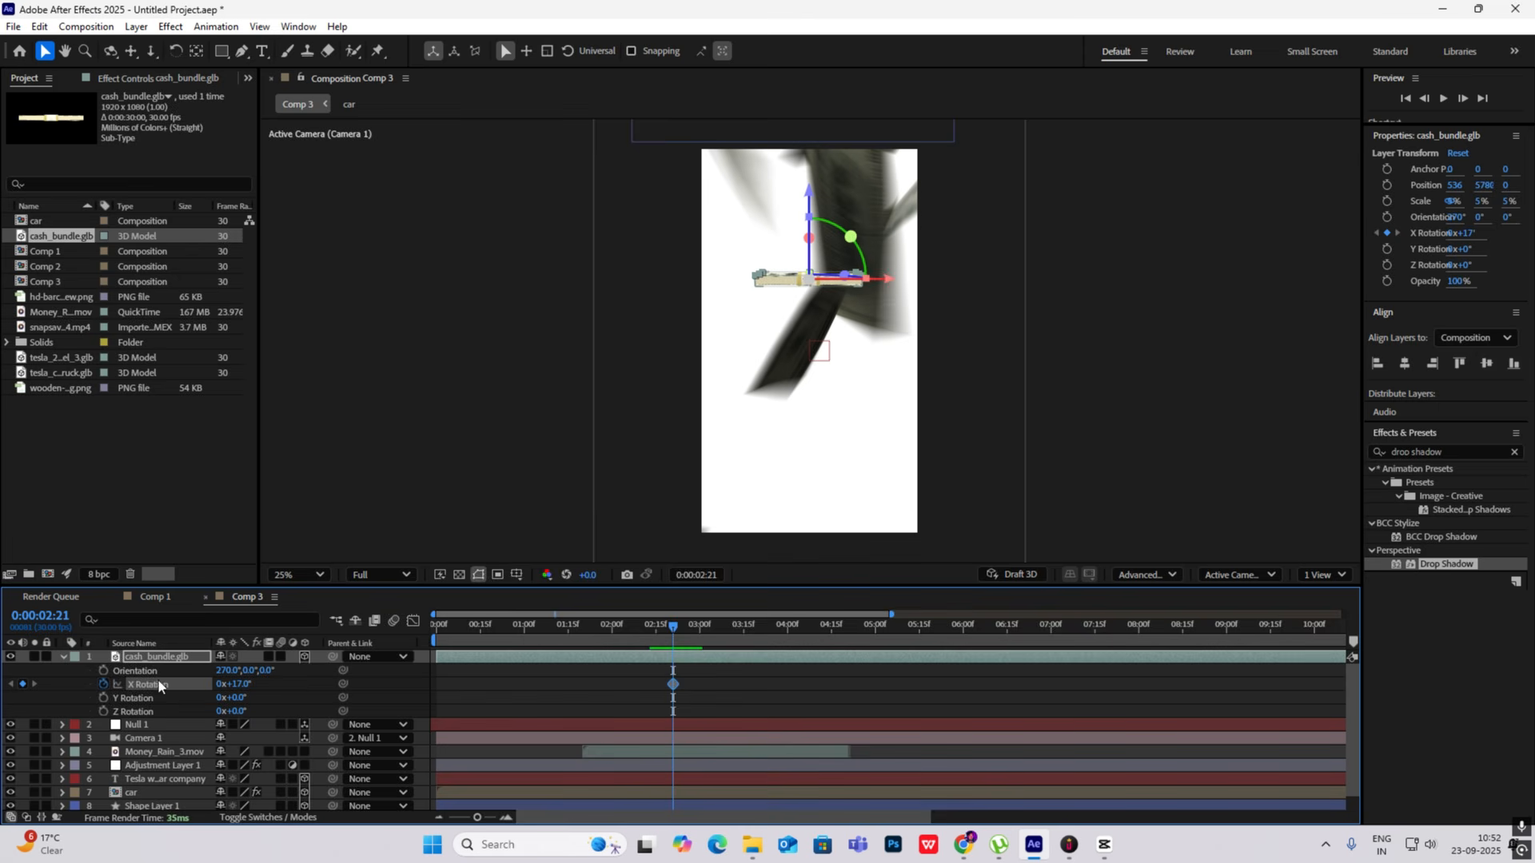
{"action": "key", "text": "ctrl+z"}
{"action": "key", "text": "ctrl+z"}
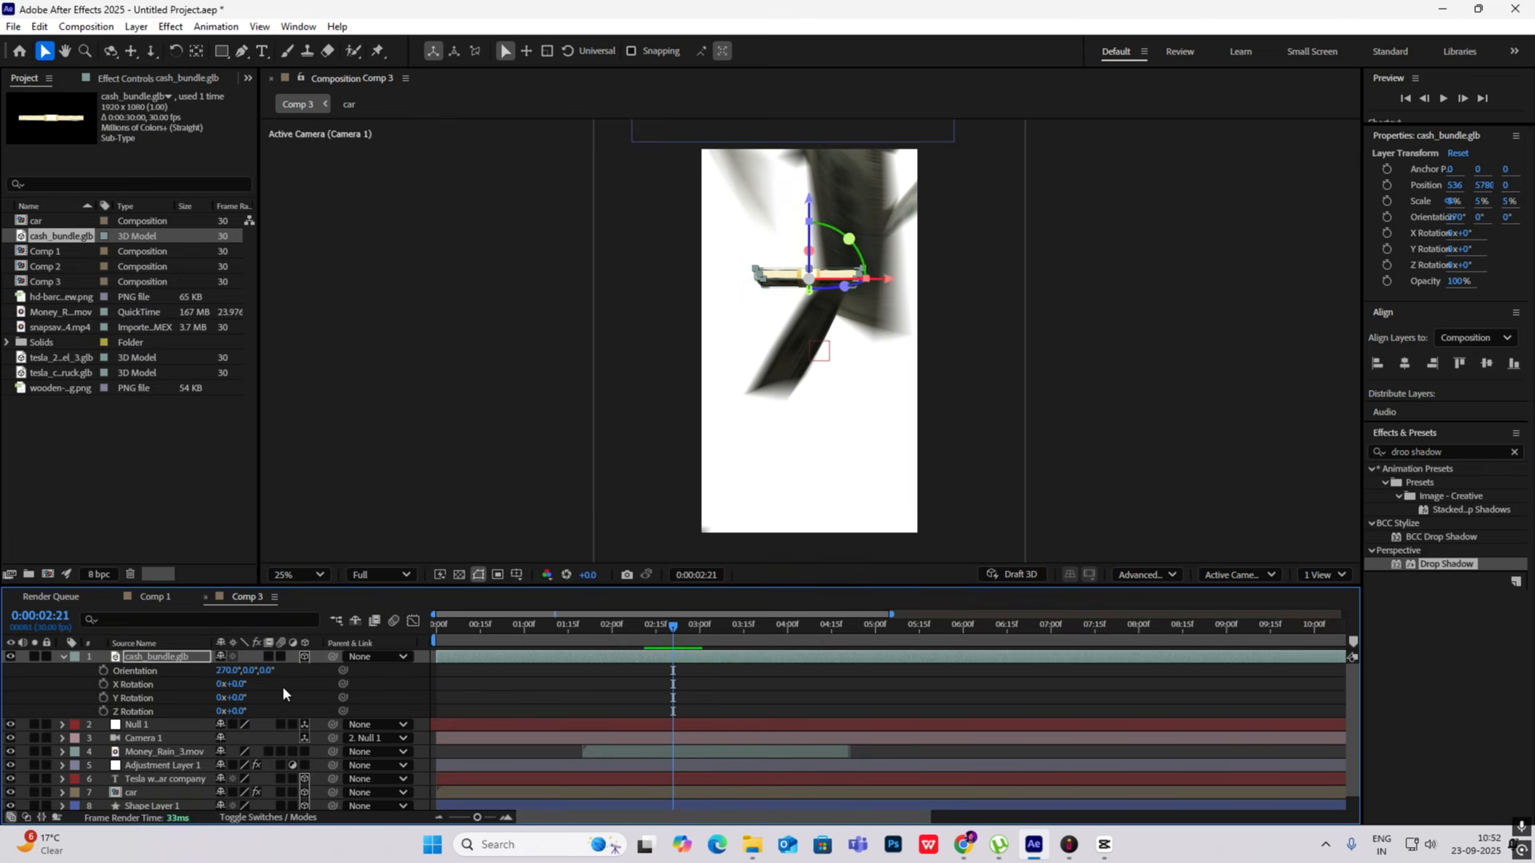
- Keyframe the cash bundle's X Rotation at 0° on 0:00:02:21 and at 1x+88° on 0:00:04:01
{"action": "left_click", "coordinate": [103, 684]}
{"action": "left_click_drag", "start_coordinate": [676, 639], "coordinate": [789, 640]}
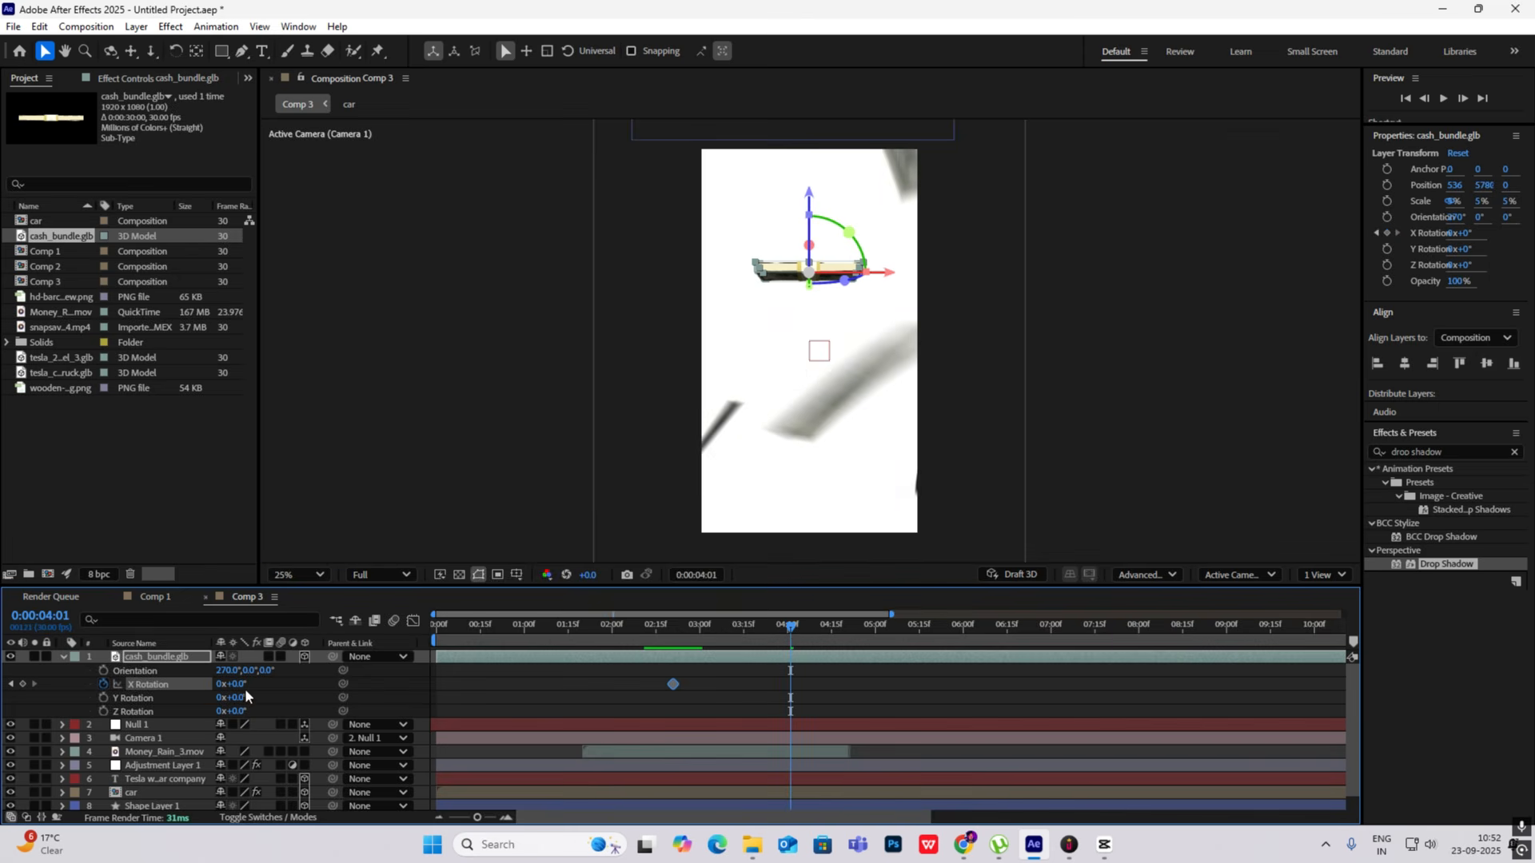
{"action": "left_click_drag", "start_coordinate": [245, 686], "coordinate": [647, 735]}
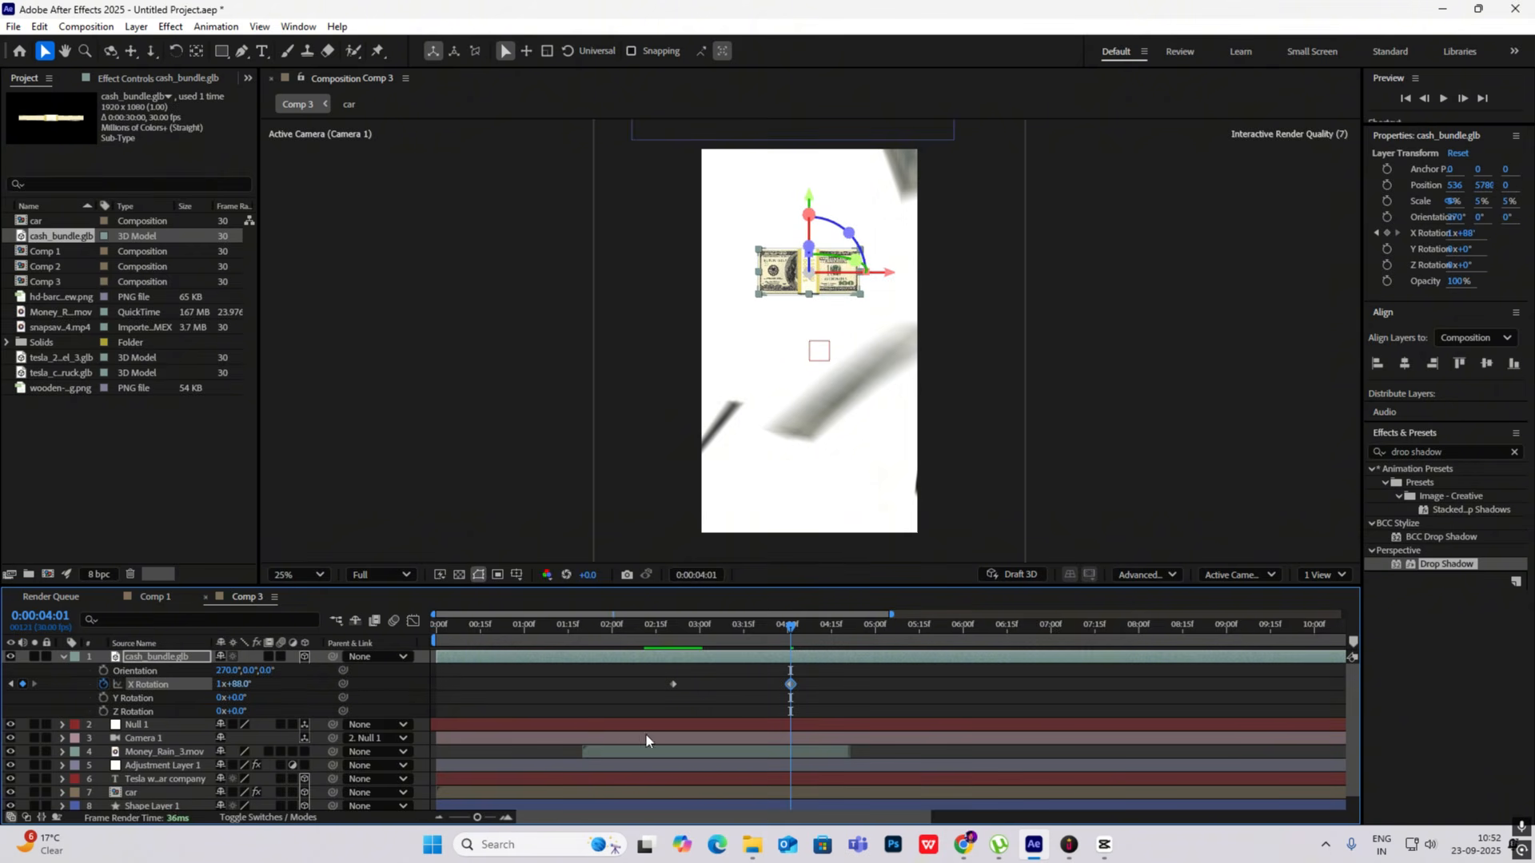
- Preview the bundle's spin and shift its first X Rotation keyframe to 0:00:01:29
{"action": "left_click_drag", "start_coordinate": [796, 642], "coordinate": [673, 639]}
{"action": "key", "text": "space"}
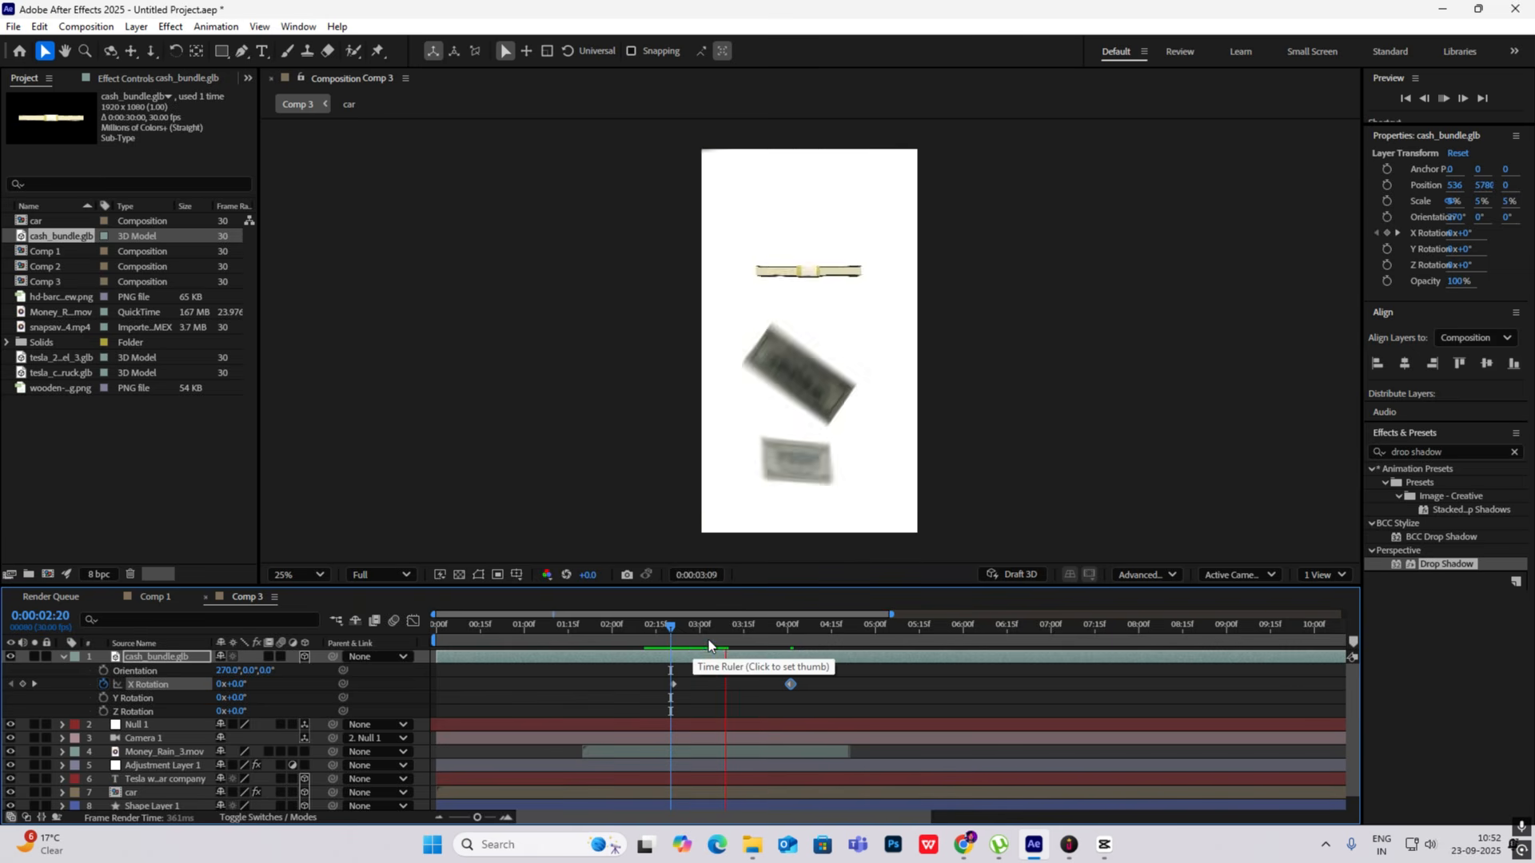
{"action": "left_click_drag", "start_coordinate": [703, 642], "coordinate": [611, 637]}
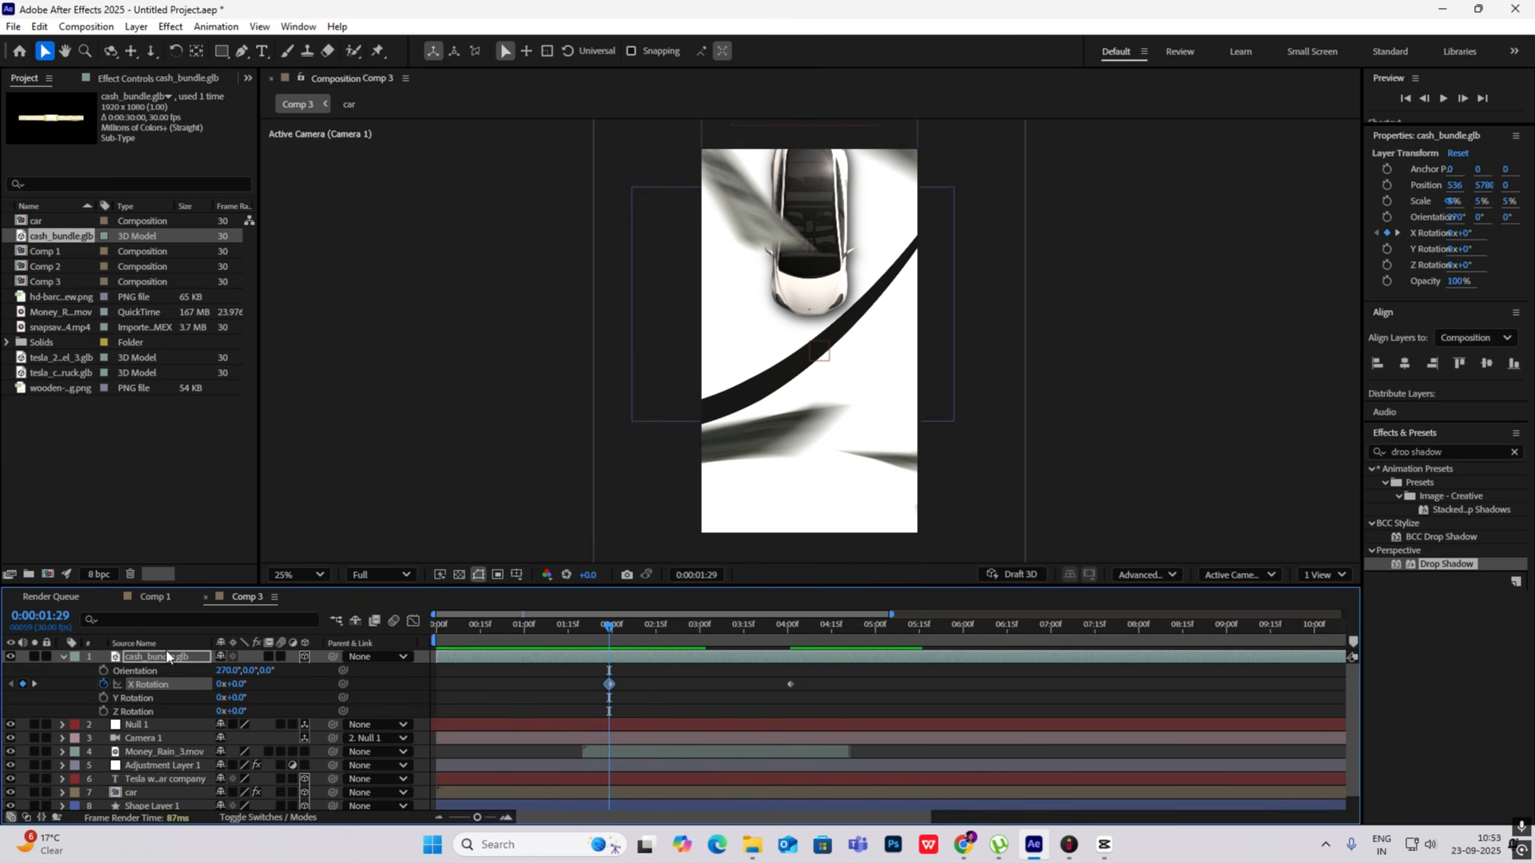
- Duplicate the cash bundle layer, move the copy down to about Y 6450 at 0:00:03:05, and preview both bundles
{"action": "key", "text": "ctrl+d"}
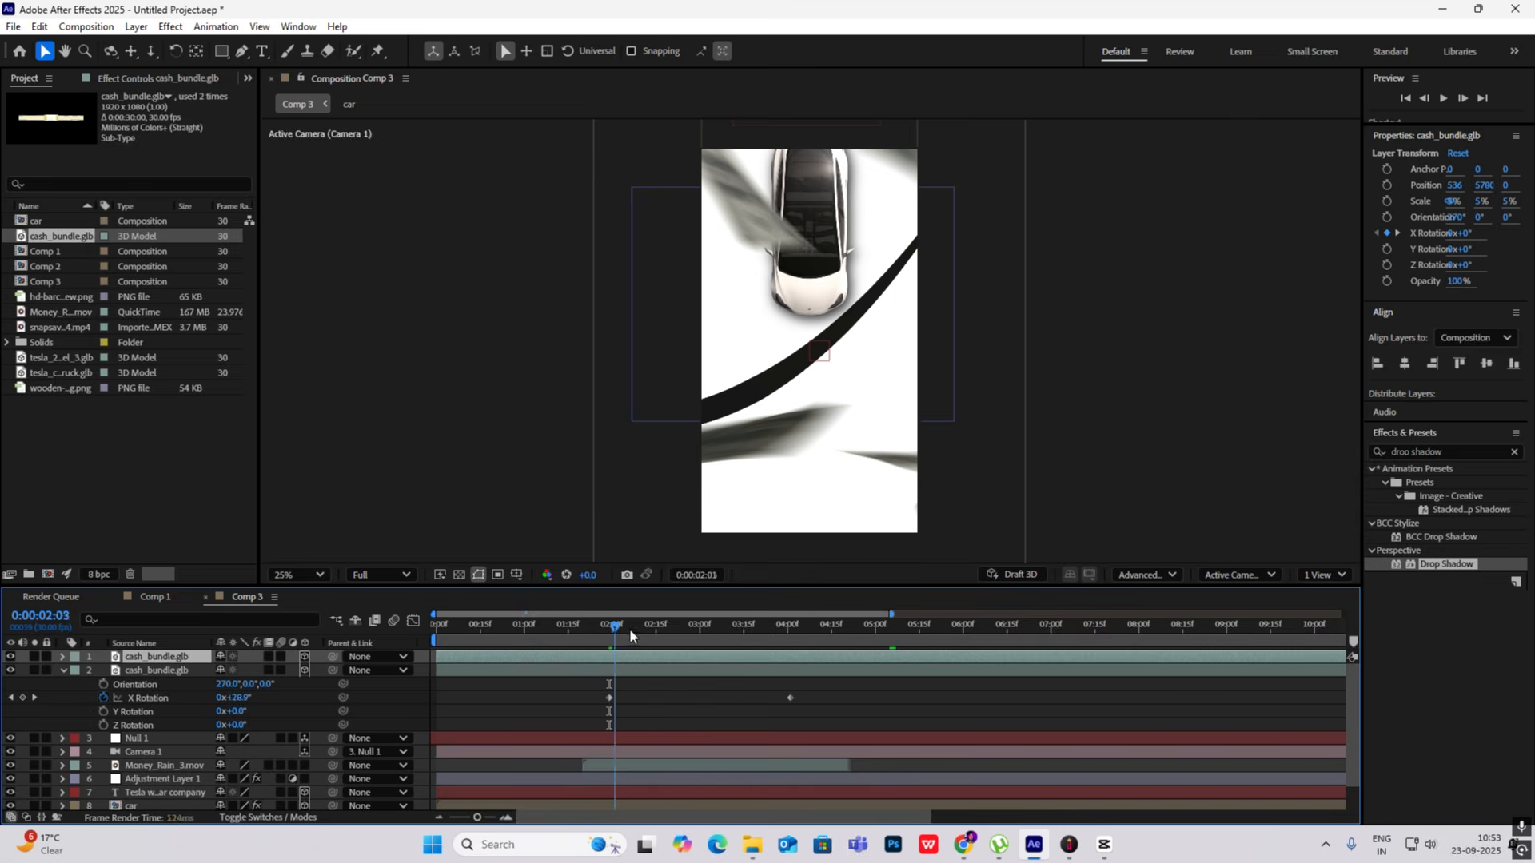
{"action": "left_click", "coordinate": [695, 644]}
{"action": "left_click_drag", "start_coordinate": [697, 639], "coordinate": [715, 640]}
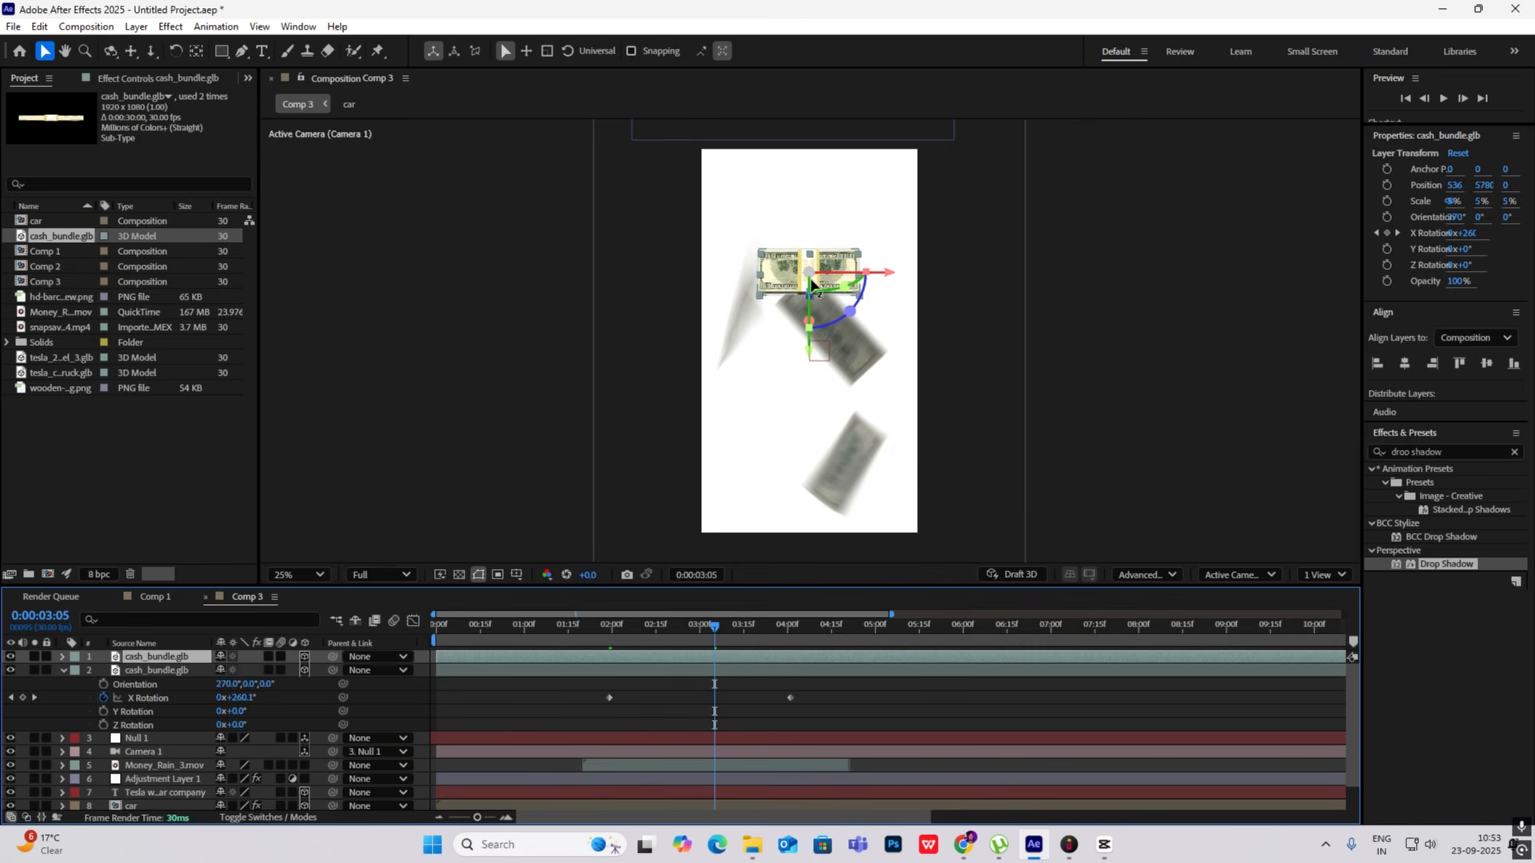
{"action": "left_click_drag", "start_coordinate": [812, 276], "coordinate": [811, 409]}
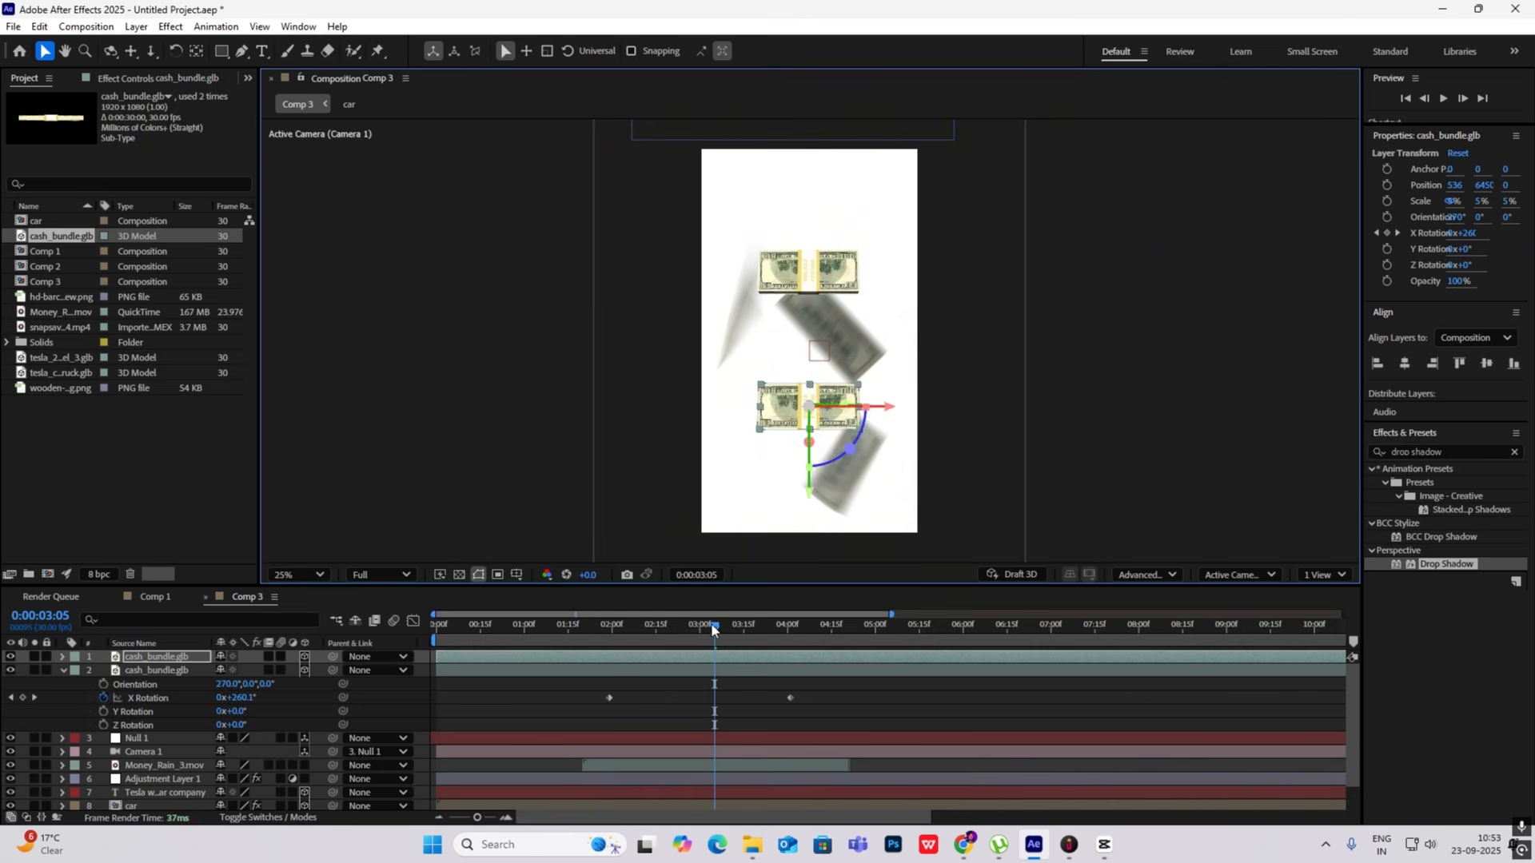
{"action": "left_click_drag", "start_coordinate": [715, 624], "coordinate": [616, 621]}
{"action": "key", "text": "space"}
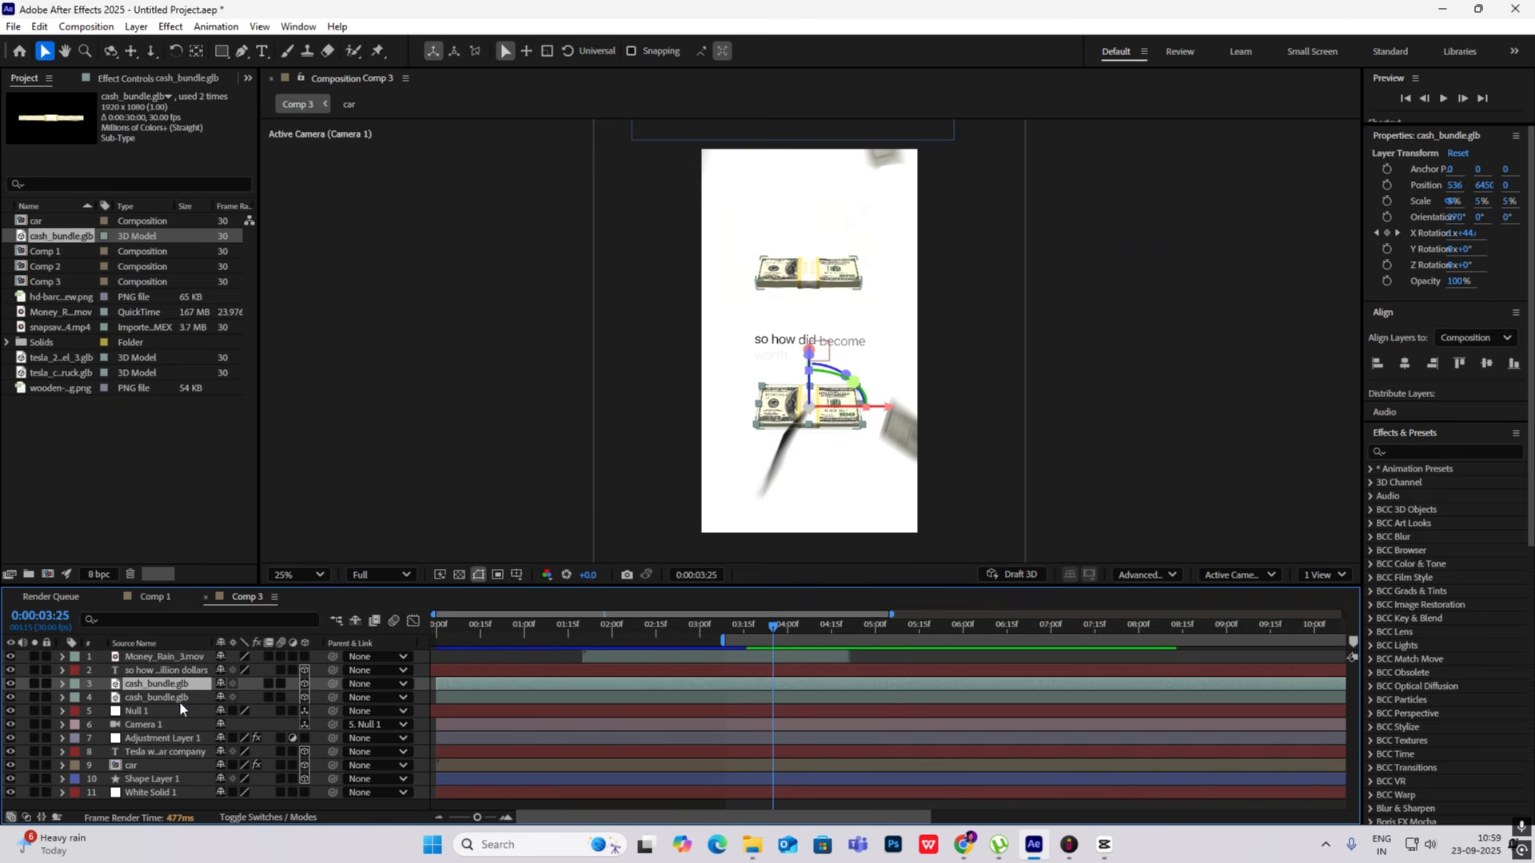
- Create the 1080x1920, 30 fps composition Comp 4 and paste the copied cash_bundle.glb layer into it
{"action": "right_click", "coordinate": [136, 442]}
{"action": "left_click", "coordinate": [200, 454]}
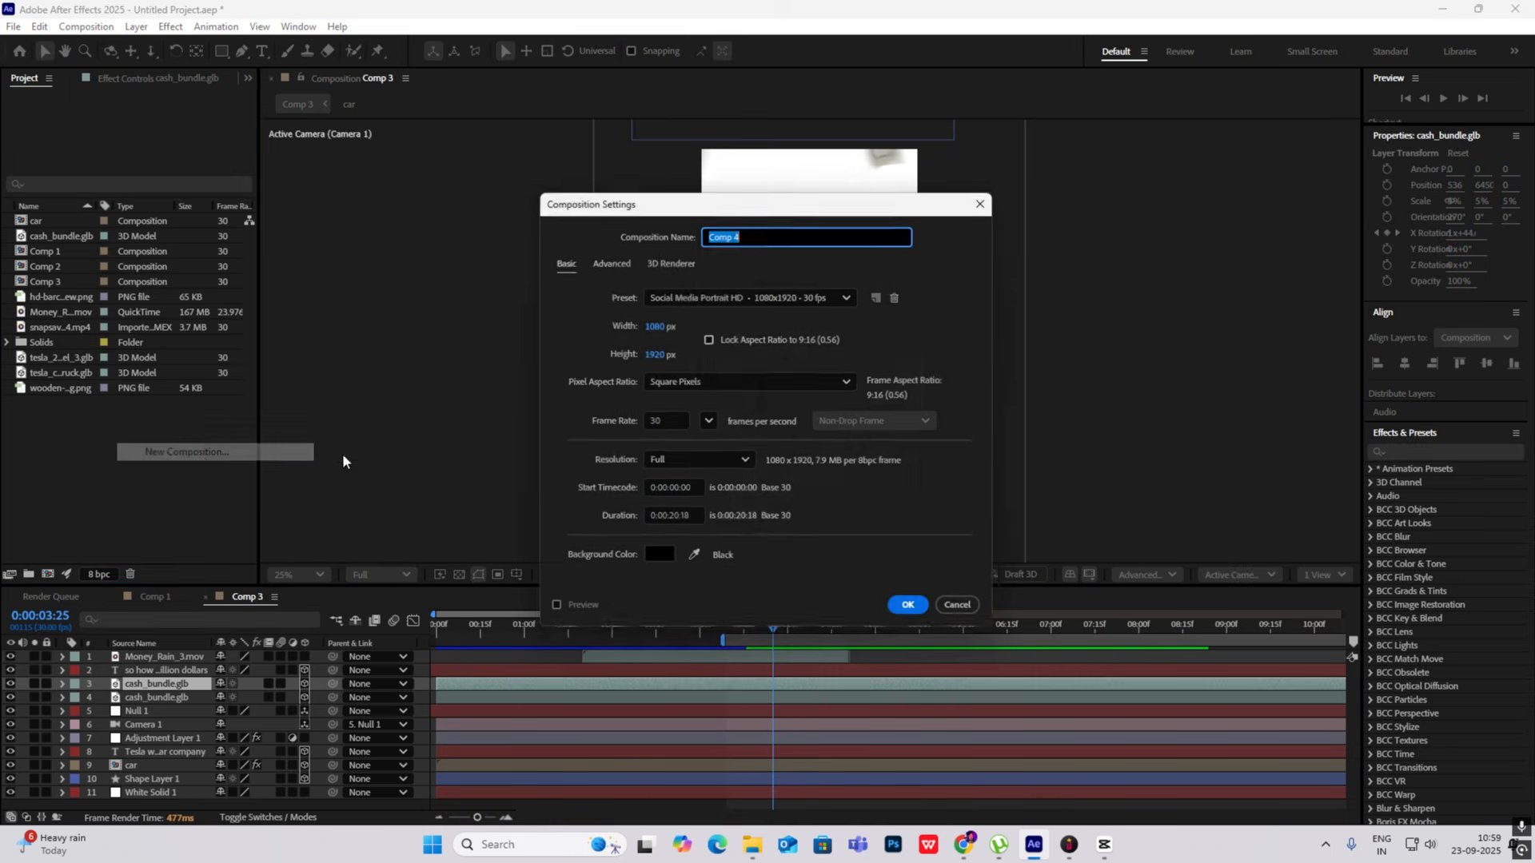
{"action": "left_click", "coordinate": [919, 612]}
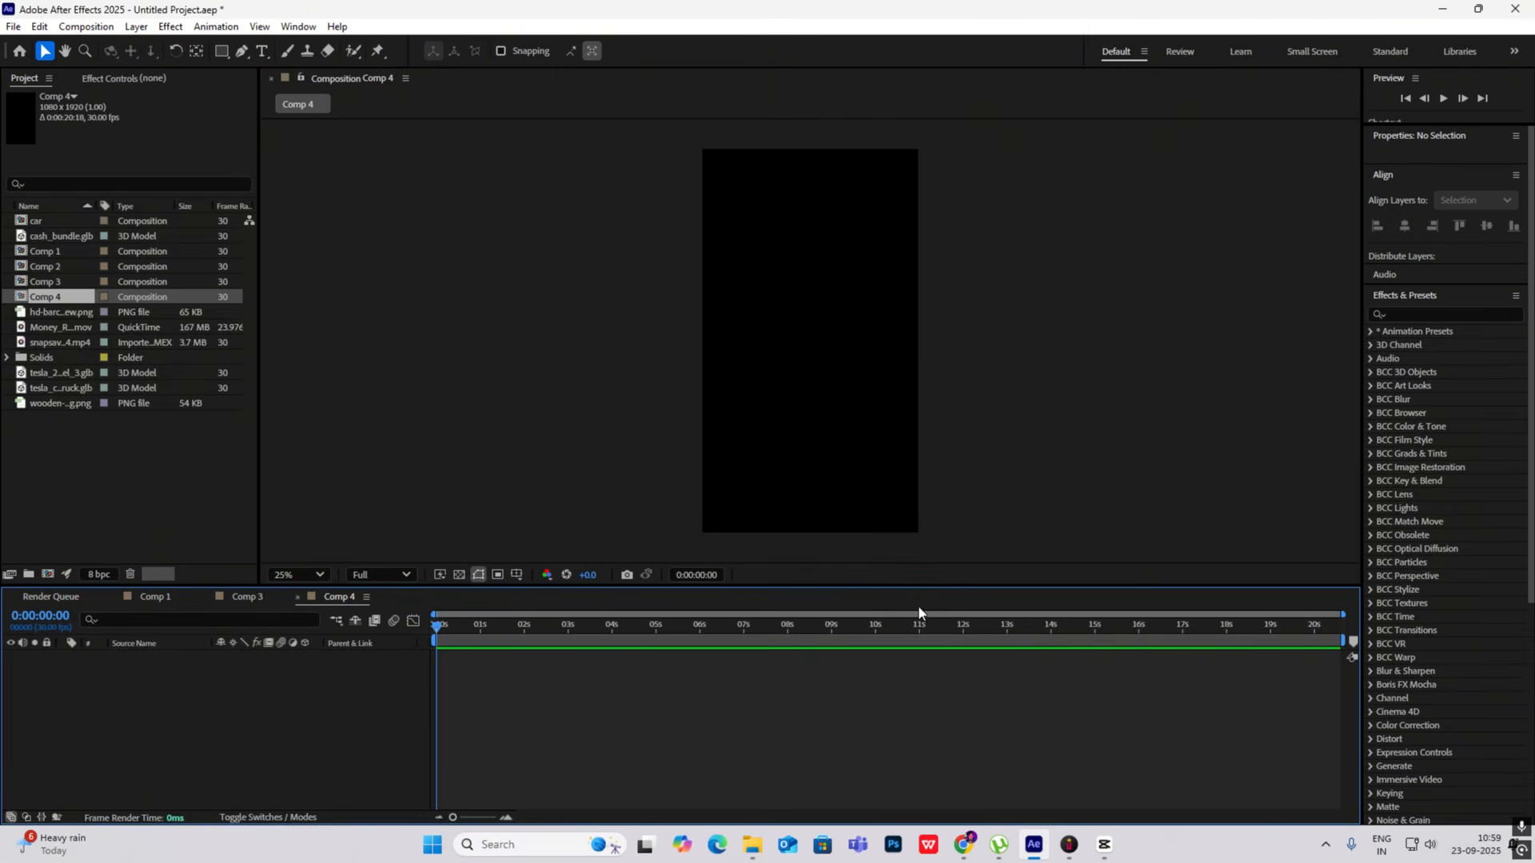
{"action": "key", "text": "ctrl+v"}
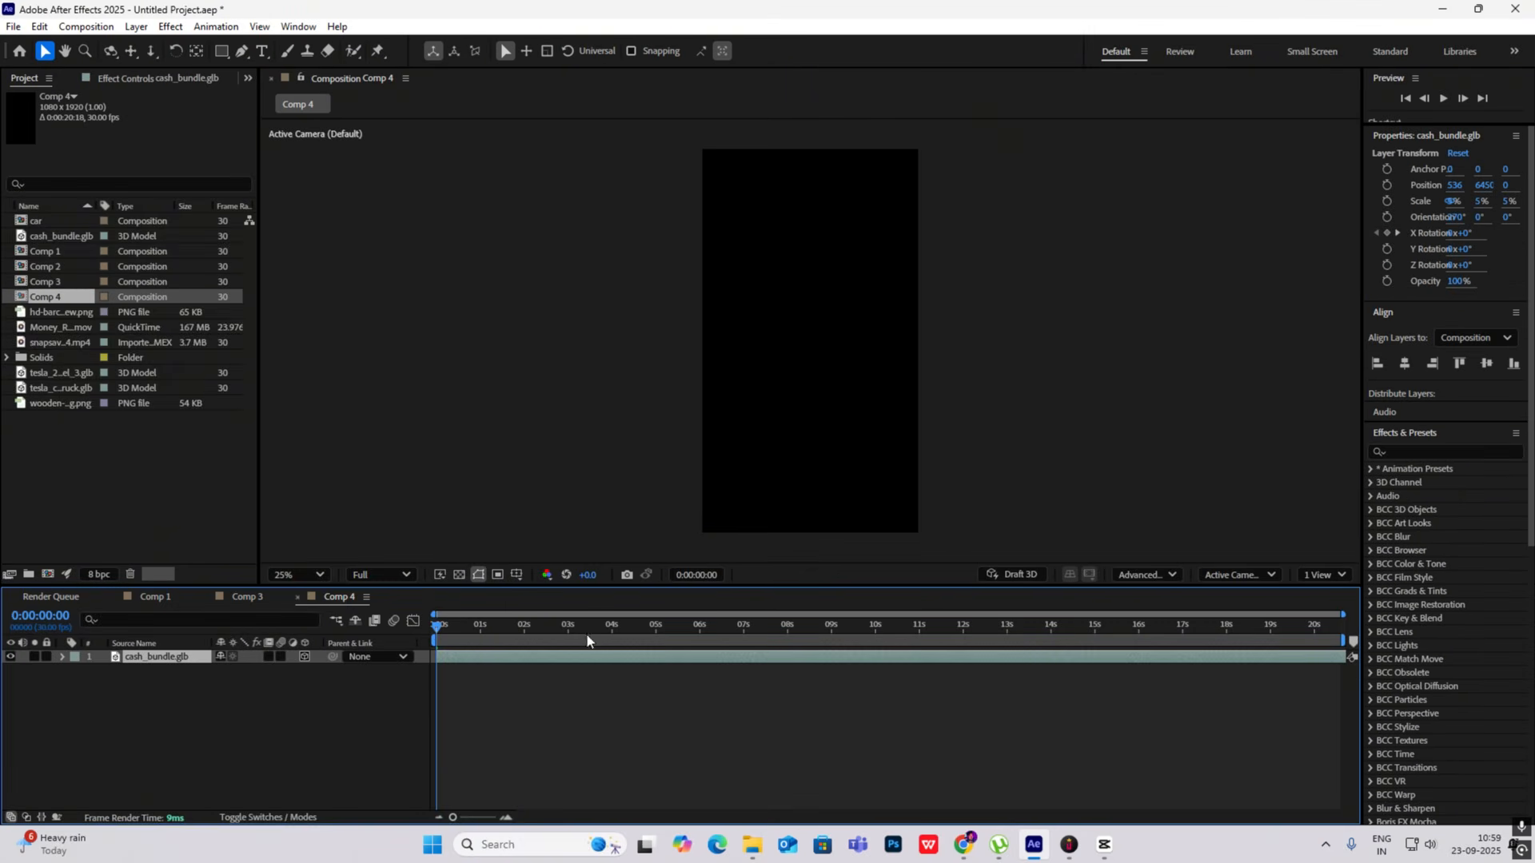
- Move the pasted cash bundle up into Comp 4's frame at about X 536, Y 1070
{"action": "left_click_drag", "start_coordinate": [435, 634], "coordinate": [382, 643]}
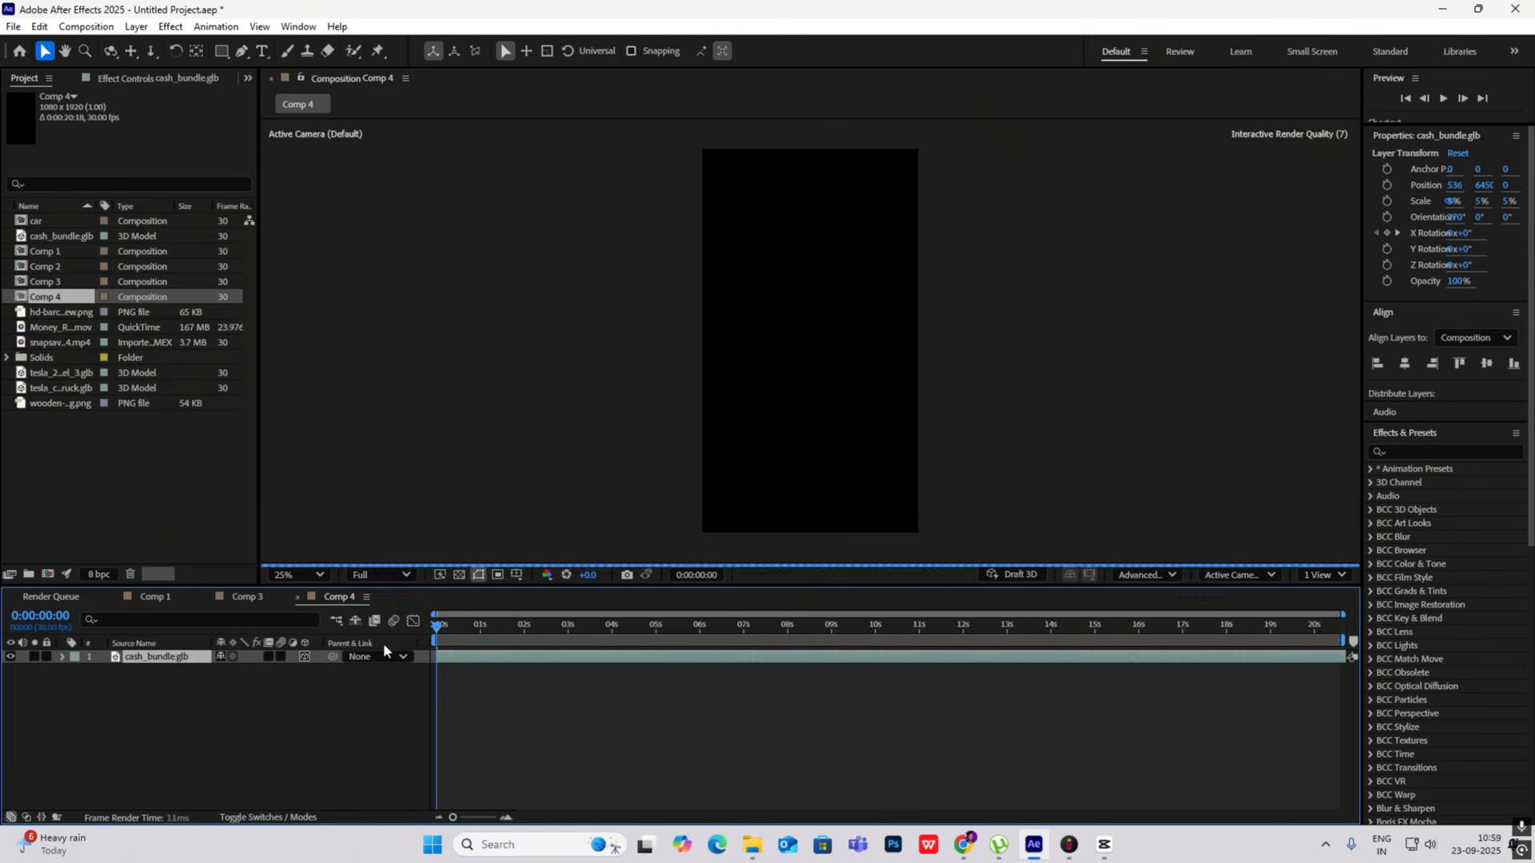
{"action": "scroll", "coordinate": [741, 489], "scroll_direction": "down", "scroll_amount": 4}
{"action": "scroll", "coordinate": [740, 489], "scroll_direction": "up", "scroll_amount": 1}
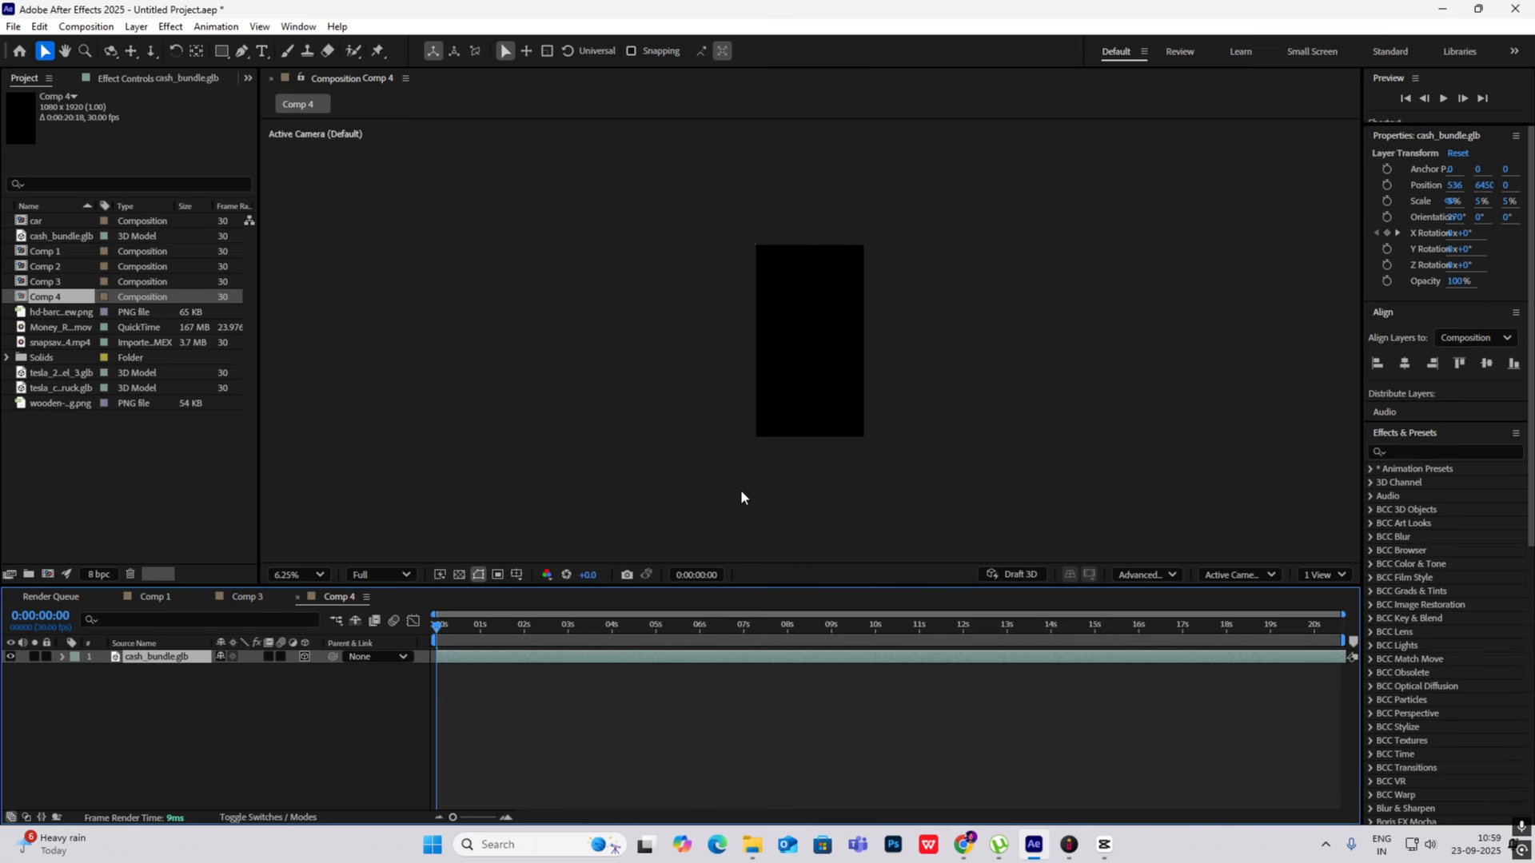
{"action": "scroll", "coordinate": [740, 489], "scroll_direction": "down", "scroll_amount": 2}
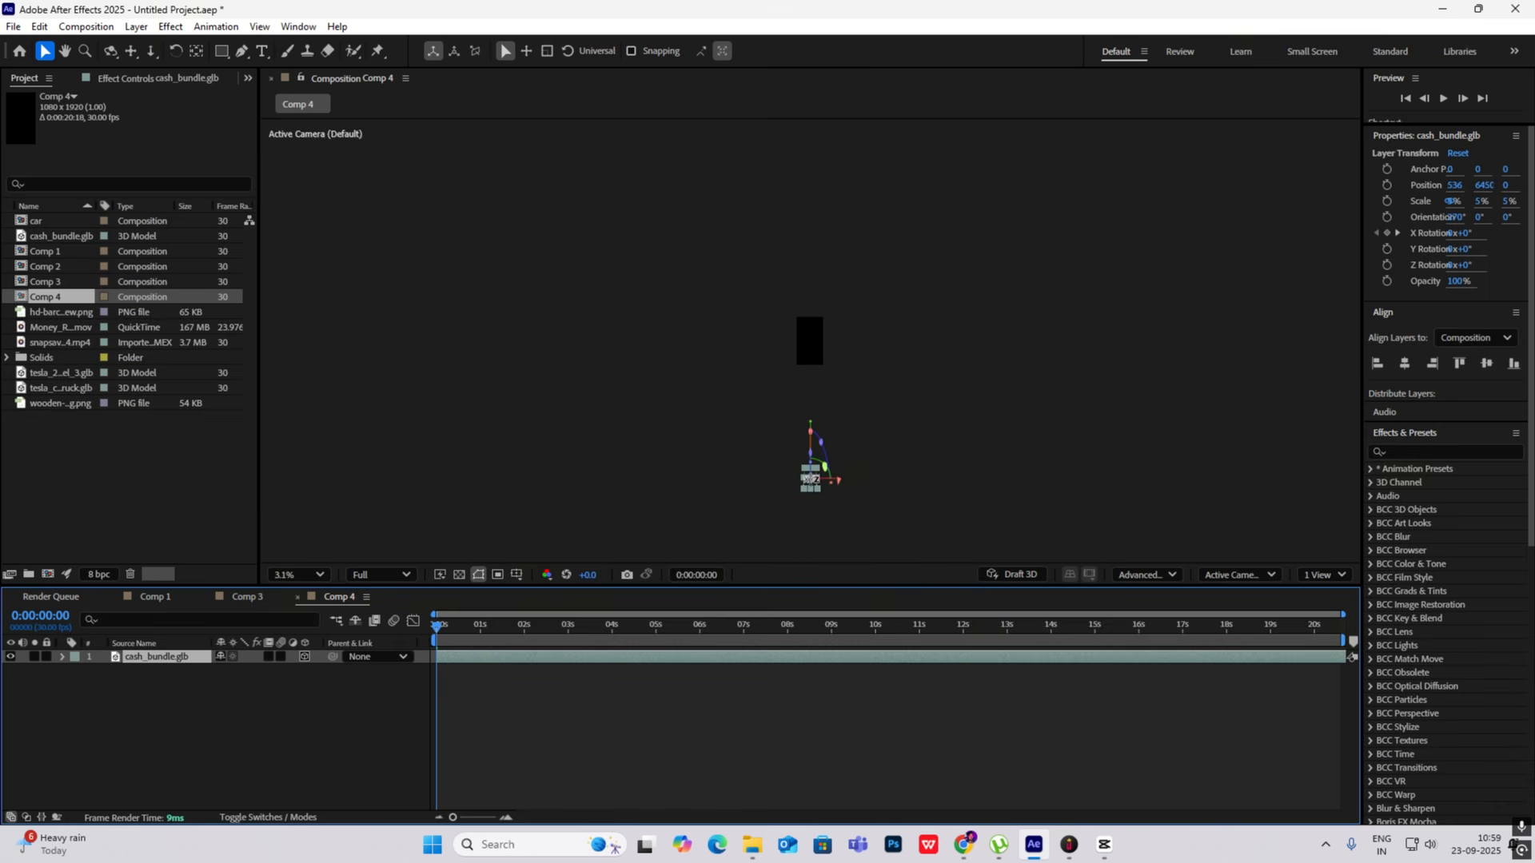
{"action": "left_click_drag", "start_coordinate": [808, 489], "coordinate": [808, 358]}
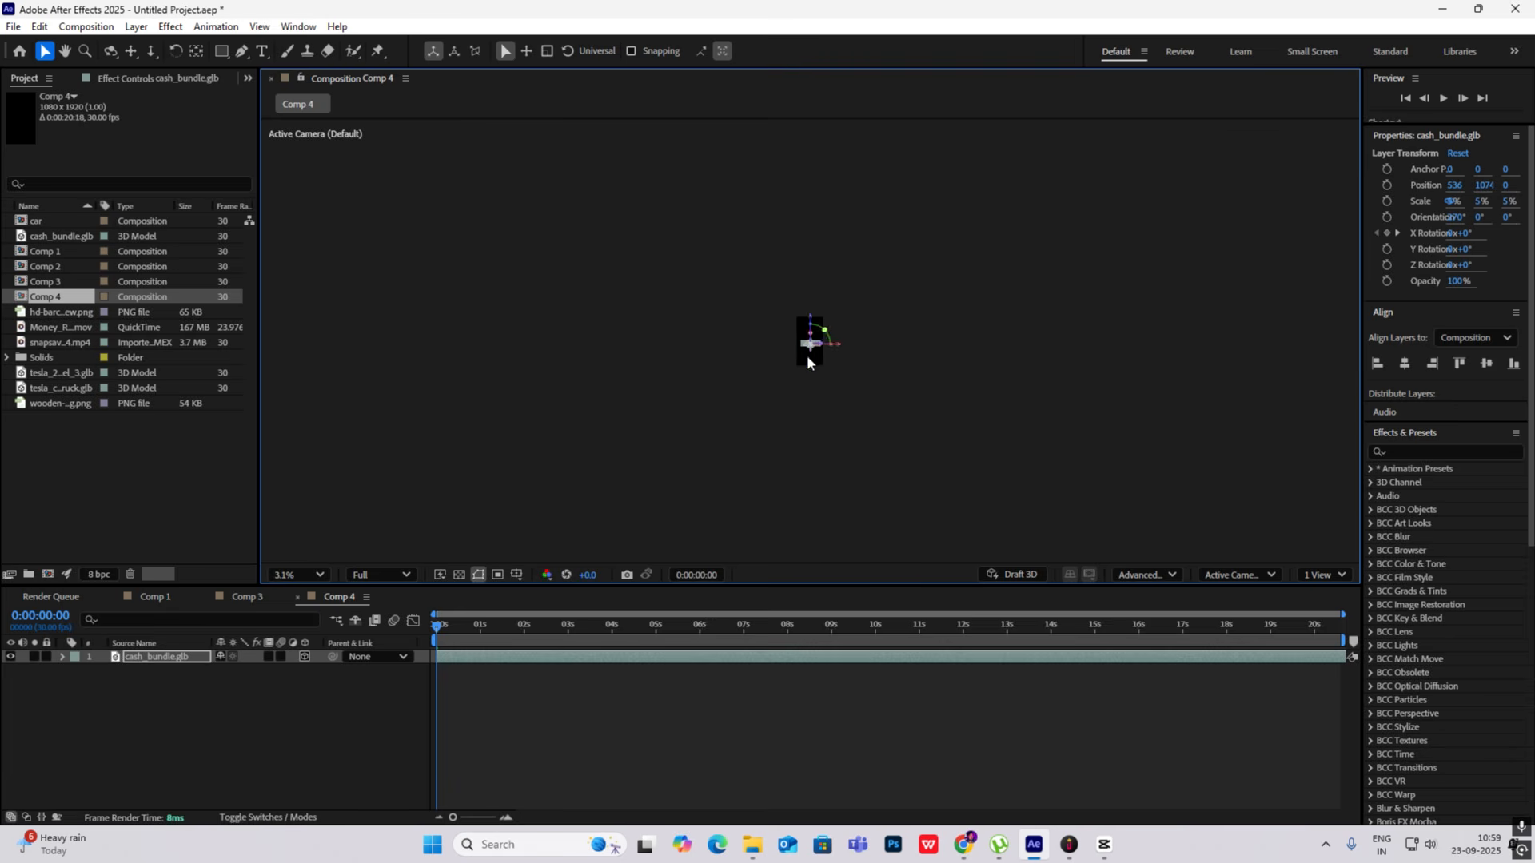
{"action": "scroll", "coordinate": [807, 357], "scroll_direction": "up", "scroll_amount": 6}
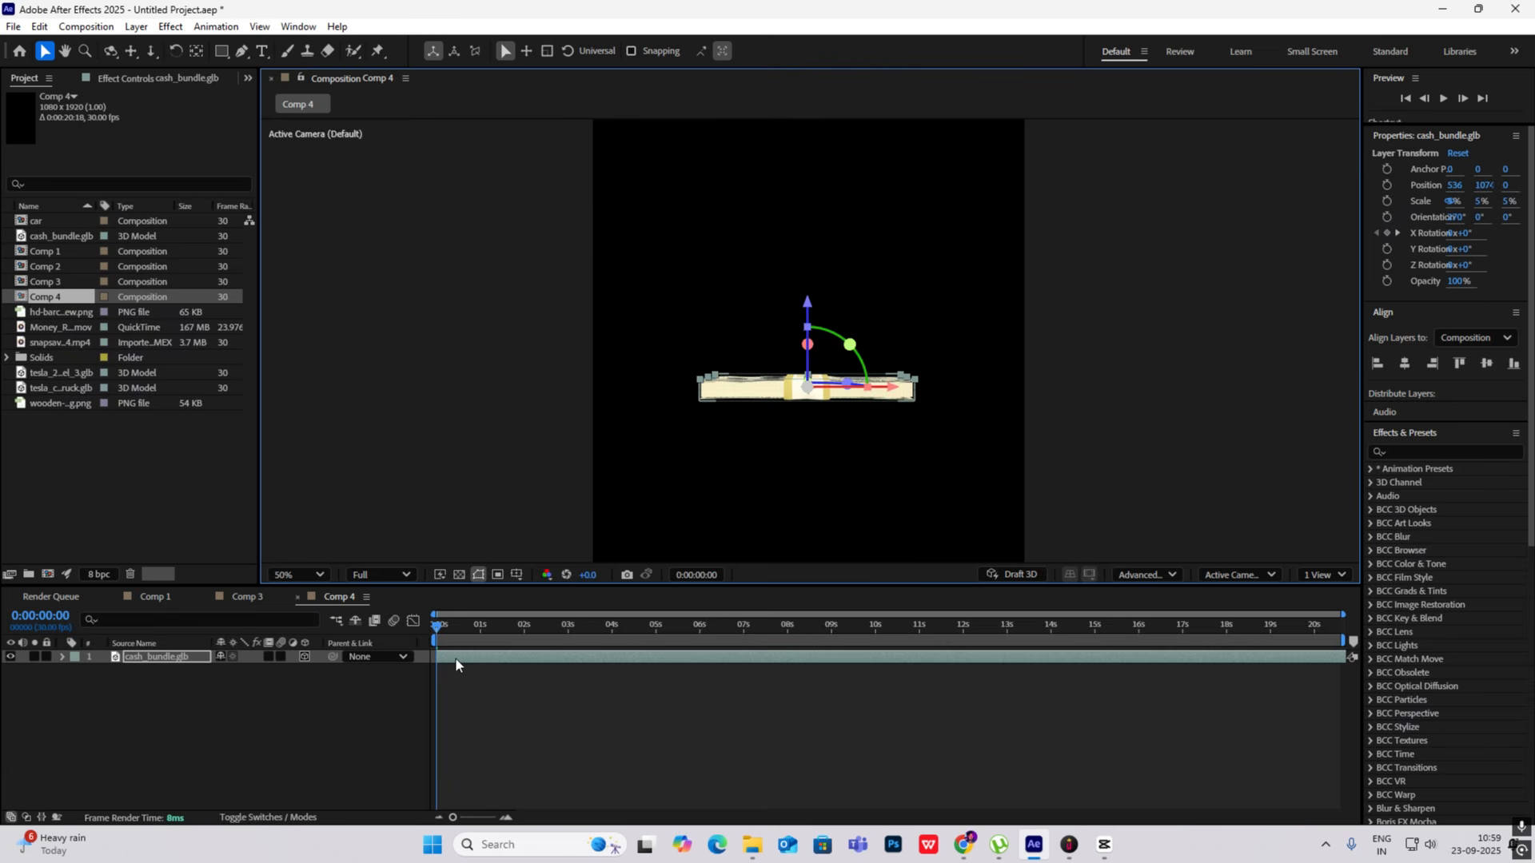
- Check the cash bundle's keyframed X Rotation in Comp 4 and pre-compose its layer
{"action": "key", "text": "u"}
{"action": "left_click_drag", "start_coordinate": [452, 628], "coordinate": [653, 686]}
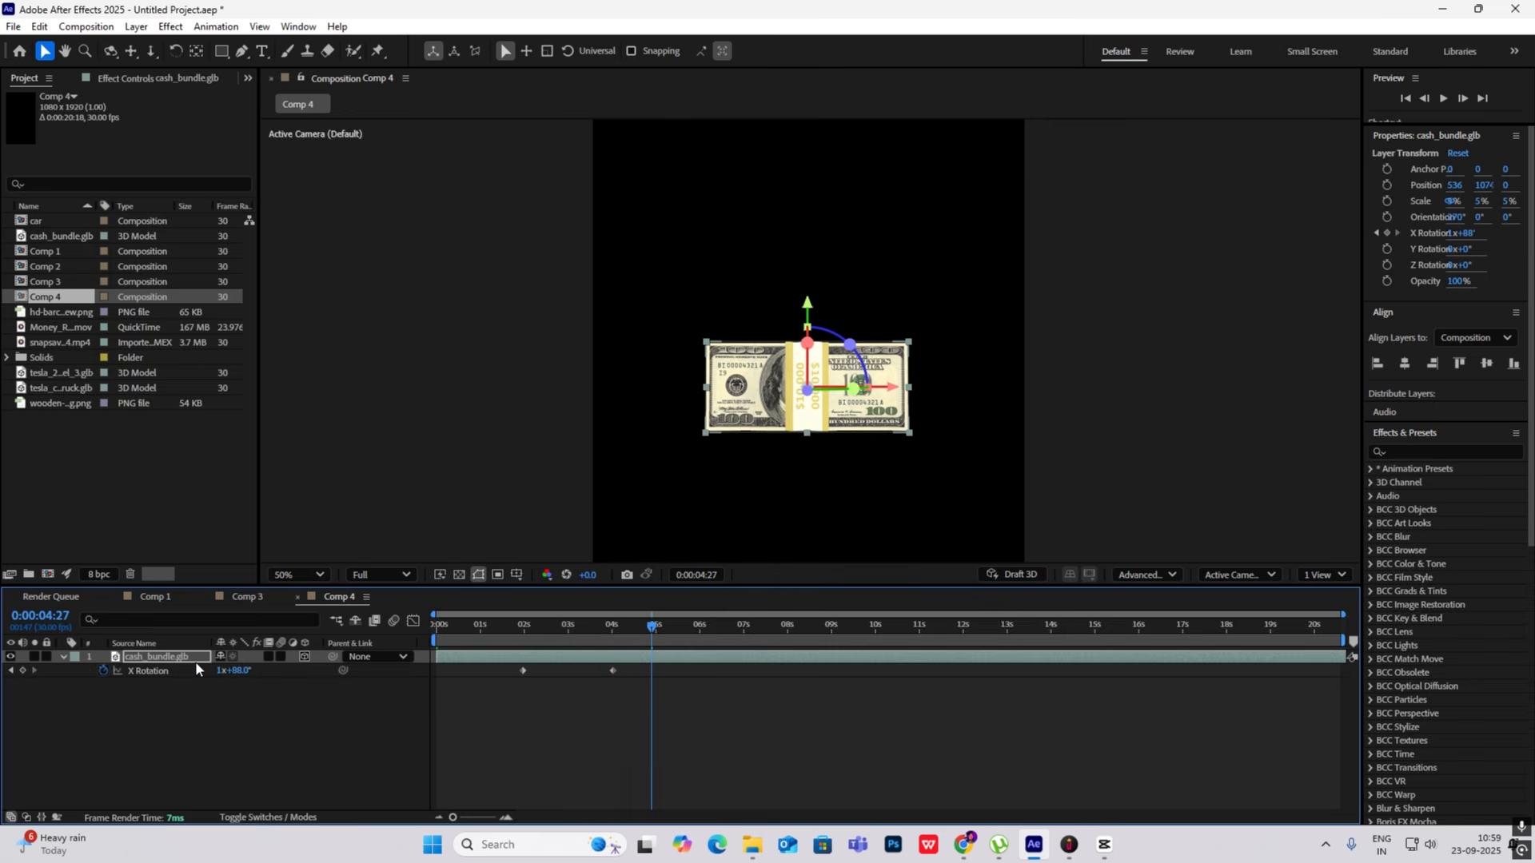
{"action": "key", "text": "ctrl+shift+c"}
{"action": "left_click", "coordinate": [848, 539]}
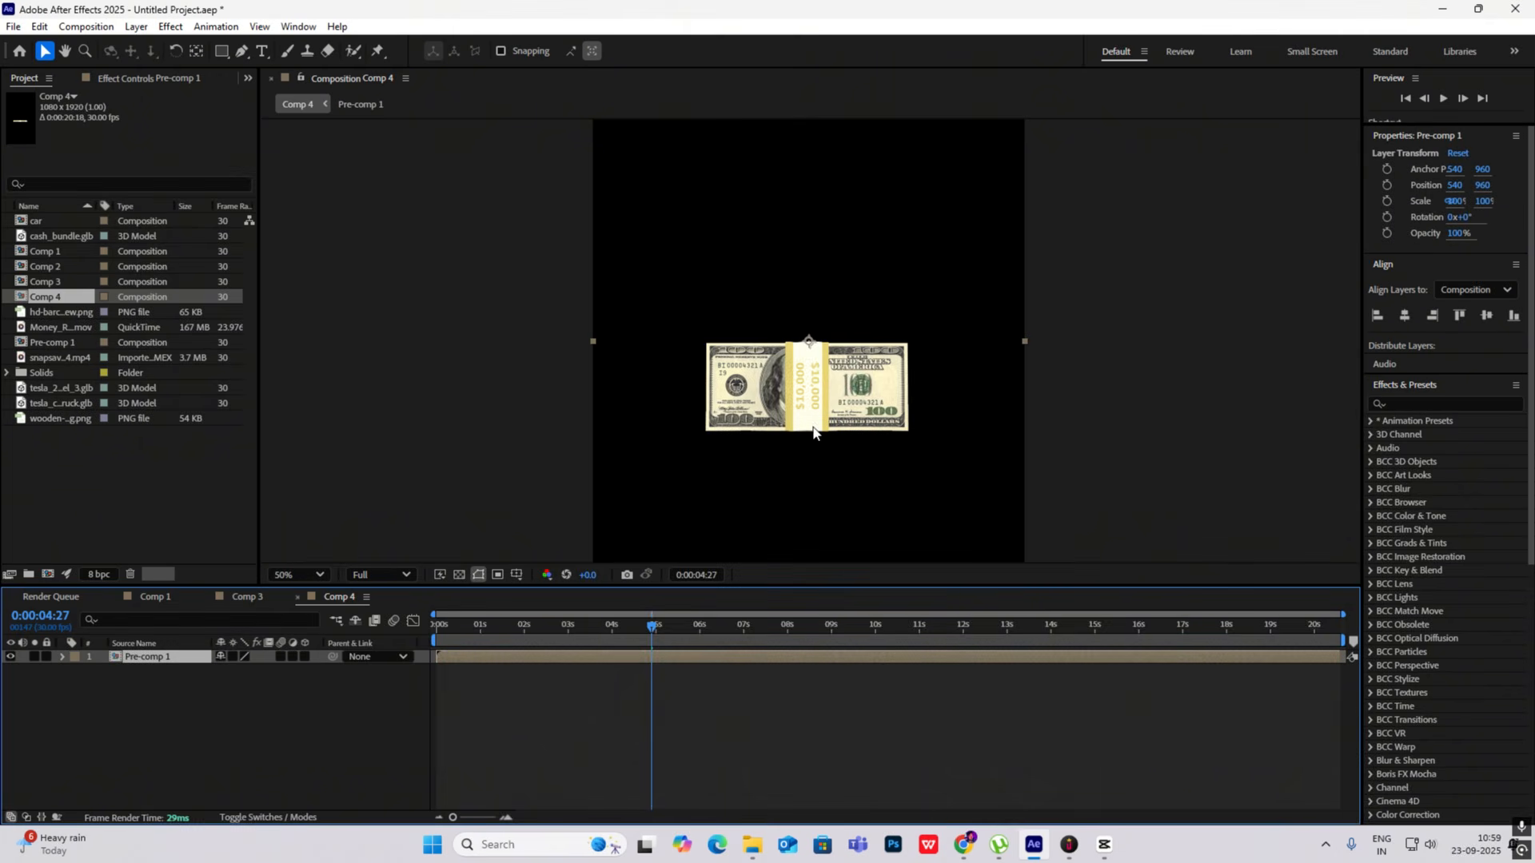
{"action": "mouse_move", "coordinate": [646, 627]}
{"action": "left_mouse_down"}
{"action": "mouse_move", "coordinate": [400, 625]}
{"action": "mouse_move", "coordinate": [582, 628]}
{"action": "mouse_move", "coordinate": [673, 649]}
{"action": "mouse_move", "coordinate": [654, 632]}
{"action": "left_mouse_up"}
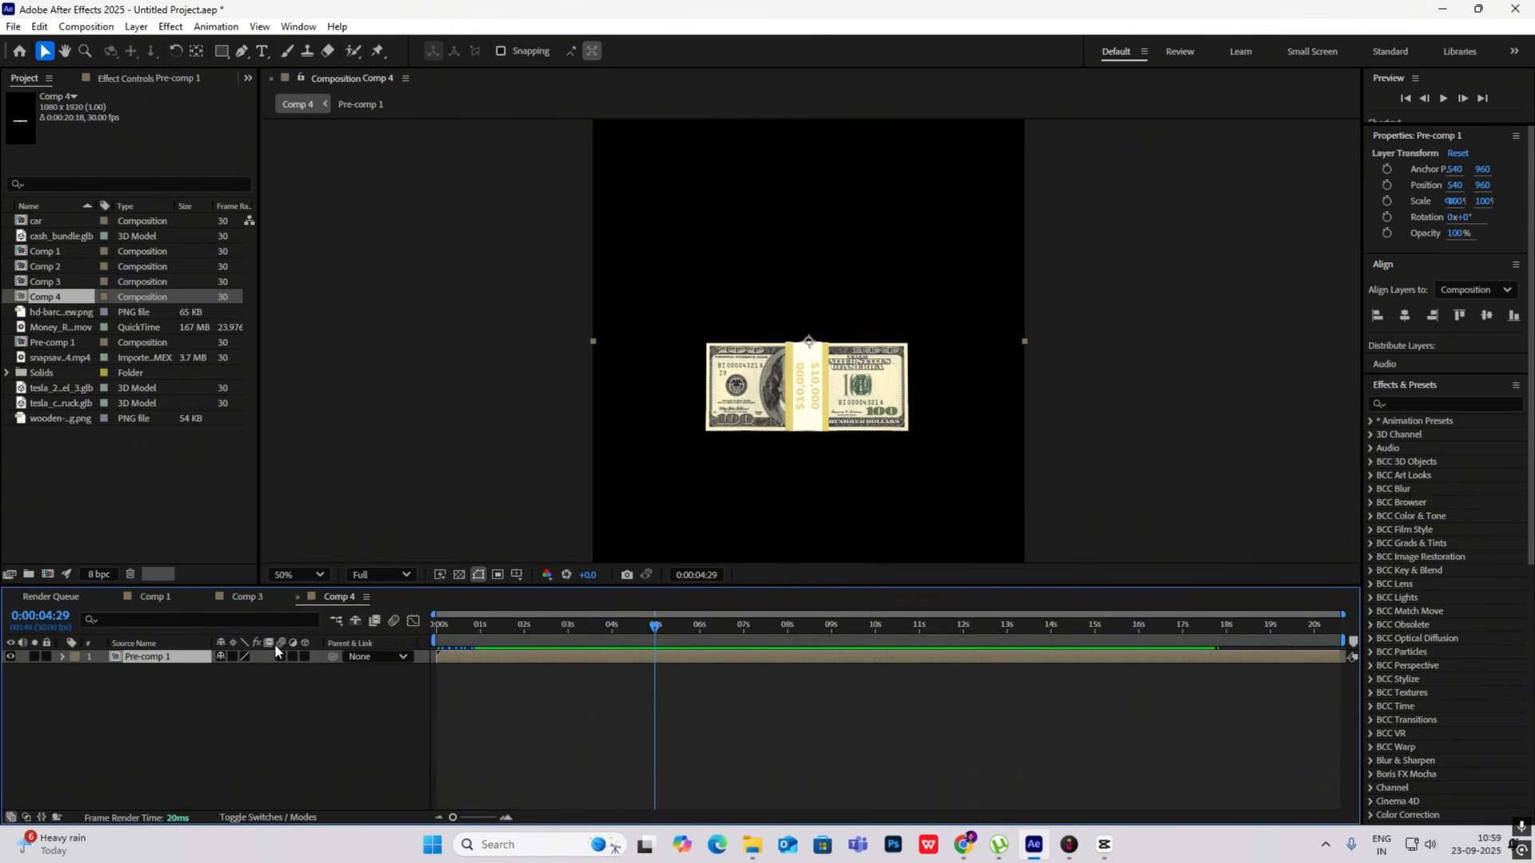
- Replace both cash_bundle.glb layers in Comp 3 with the pre-composed cash bundle
{"action": "left_click", "coordinate": [246, 597]}
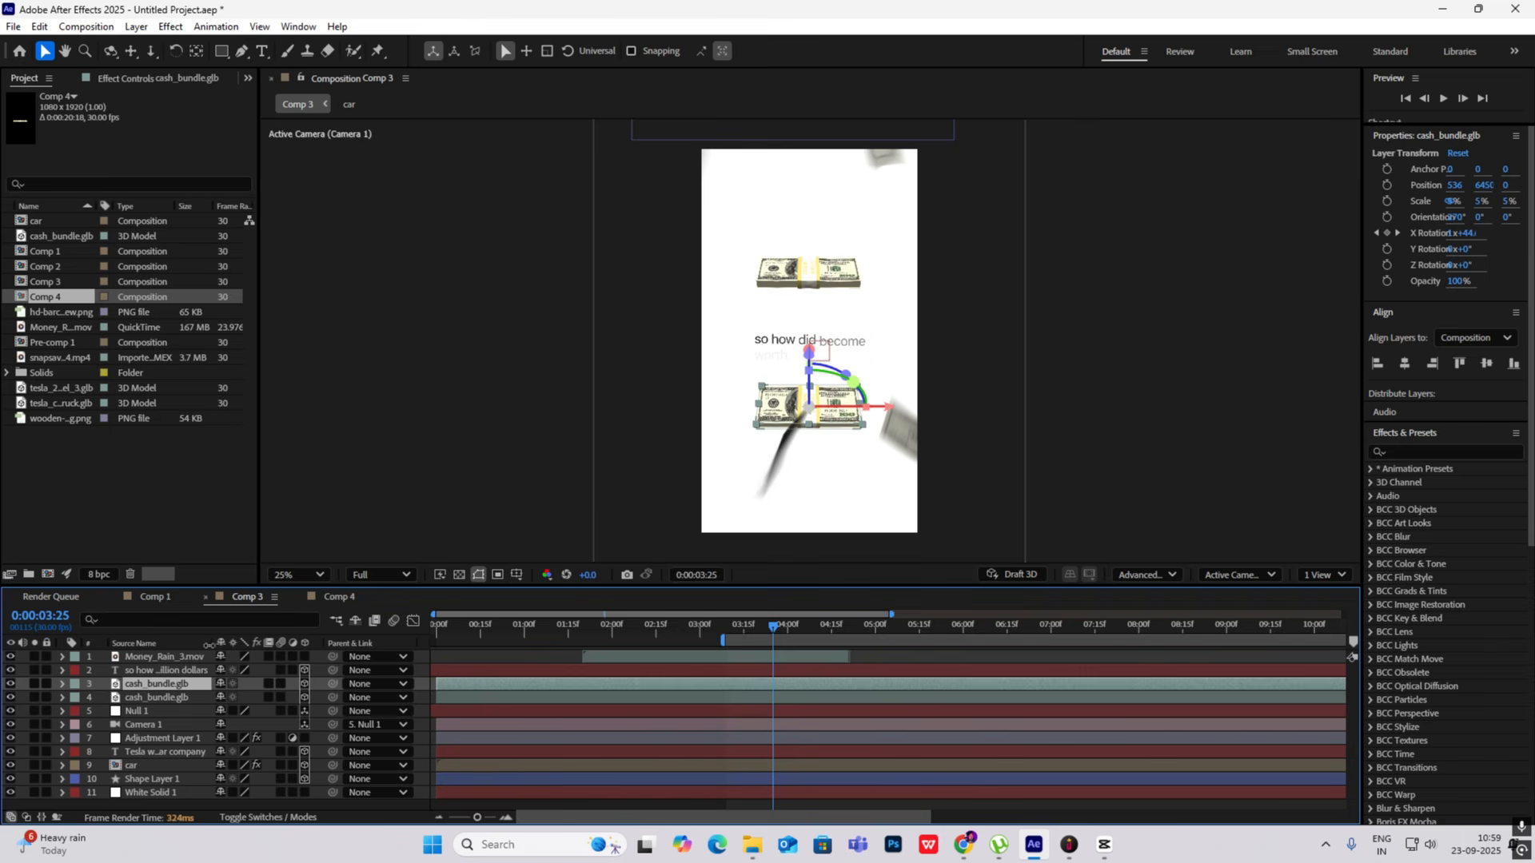
{"action": "key", "text": "Delete"}
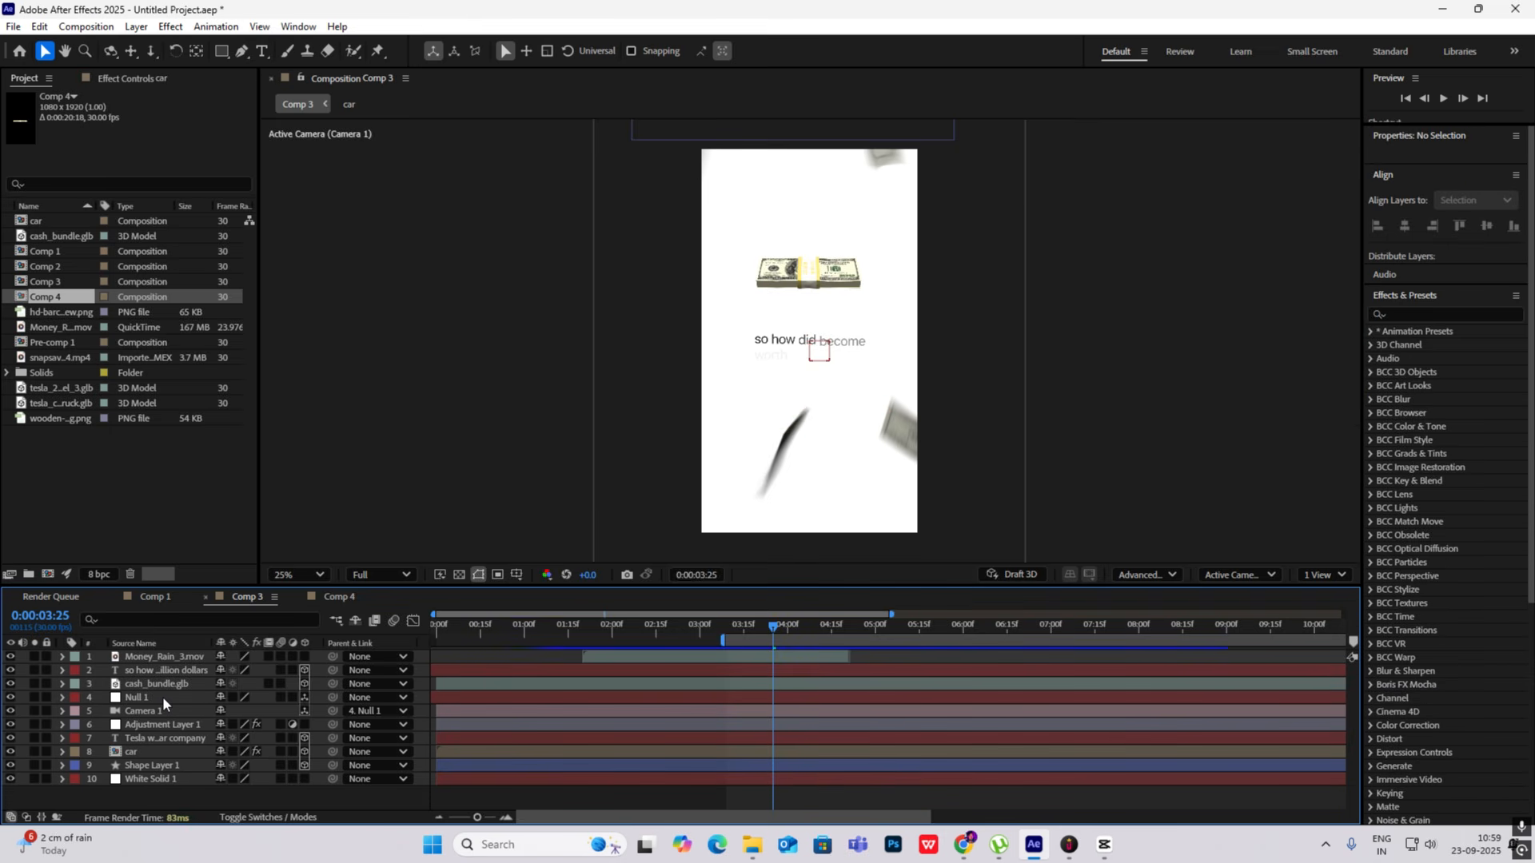
{"action": "left_click", "coordinate": [171, 686]}
{"action": "key", "text": "Delete"}
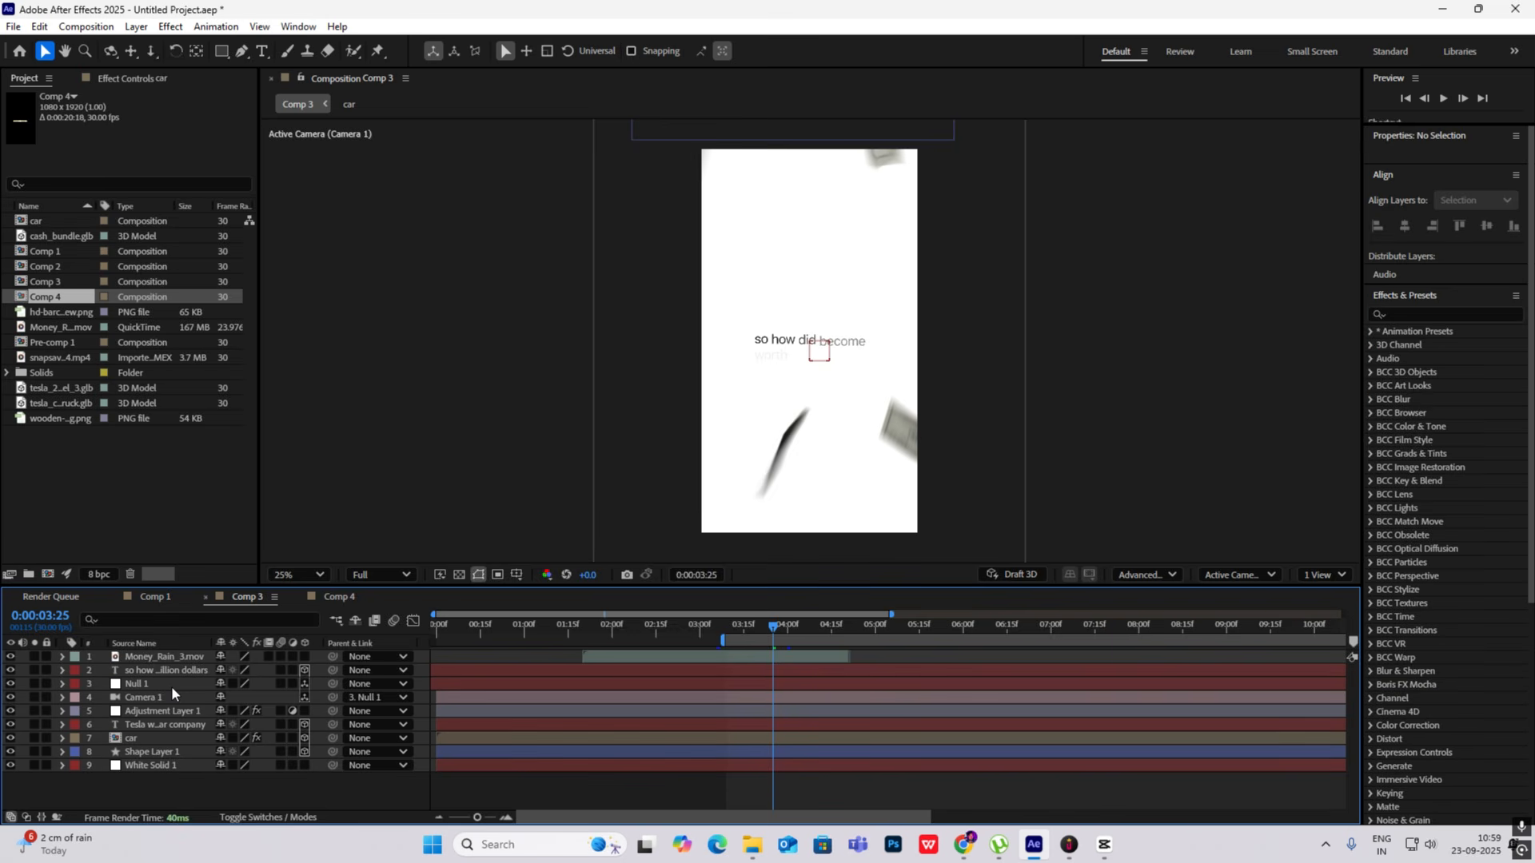
{"action": "key", "text": "ctrl+v"}
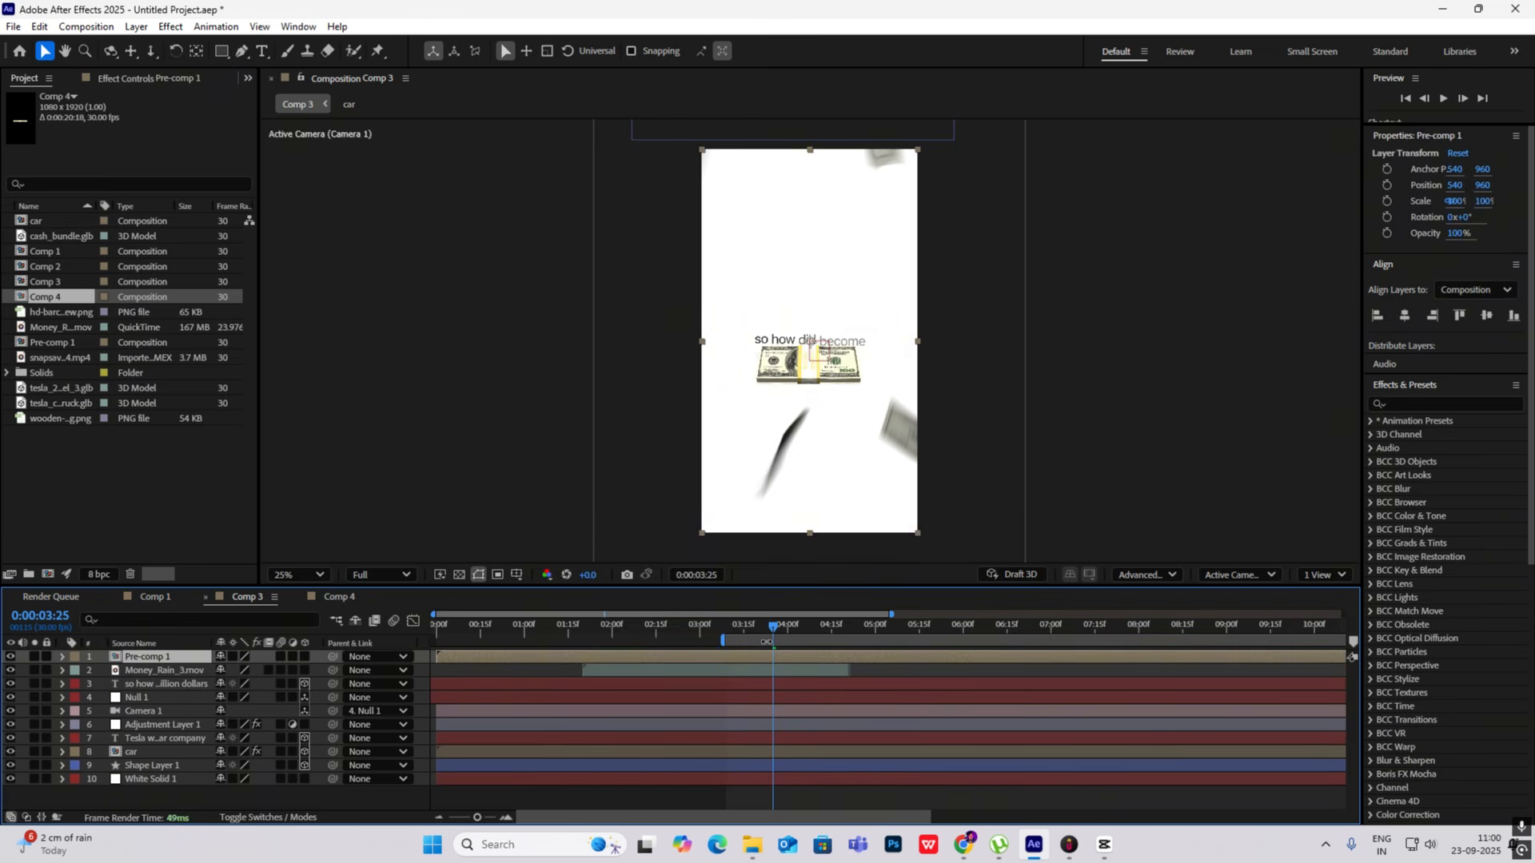
- Make the Pre-comp 1 layer 3D and position its bundle above the headline, at about X 528, Y 5680
{"action": "mouse_move", "coordinate": [772, 625]}
{"action": "left_mouse_down"}
{"action": "mouse_move", "coordinate": [585, 619]}
{"action": "mouse_move", "coordinate": [797, 629]}
{"action": "left_mouse_up"}
{"action": "left_click", "coordinate": [302, 657]}
{"action": "scroll", "coordinate": [796, 473], "scroll_direction": "down", "scroll_amount": 5}
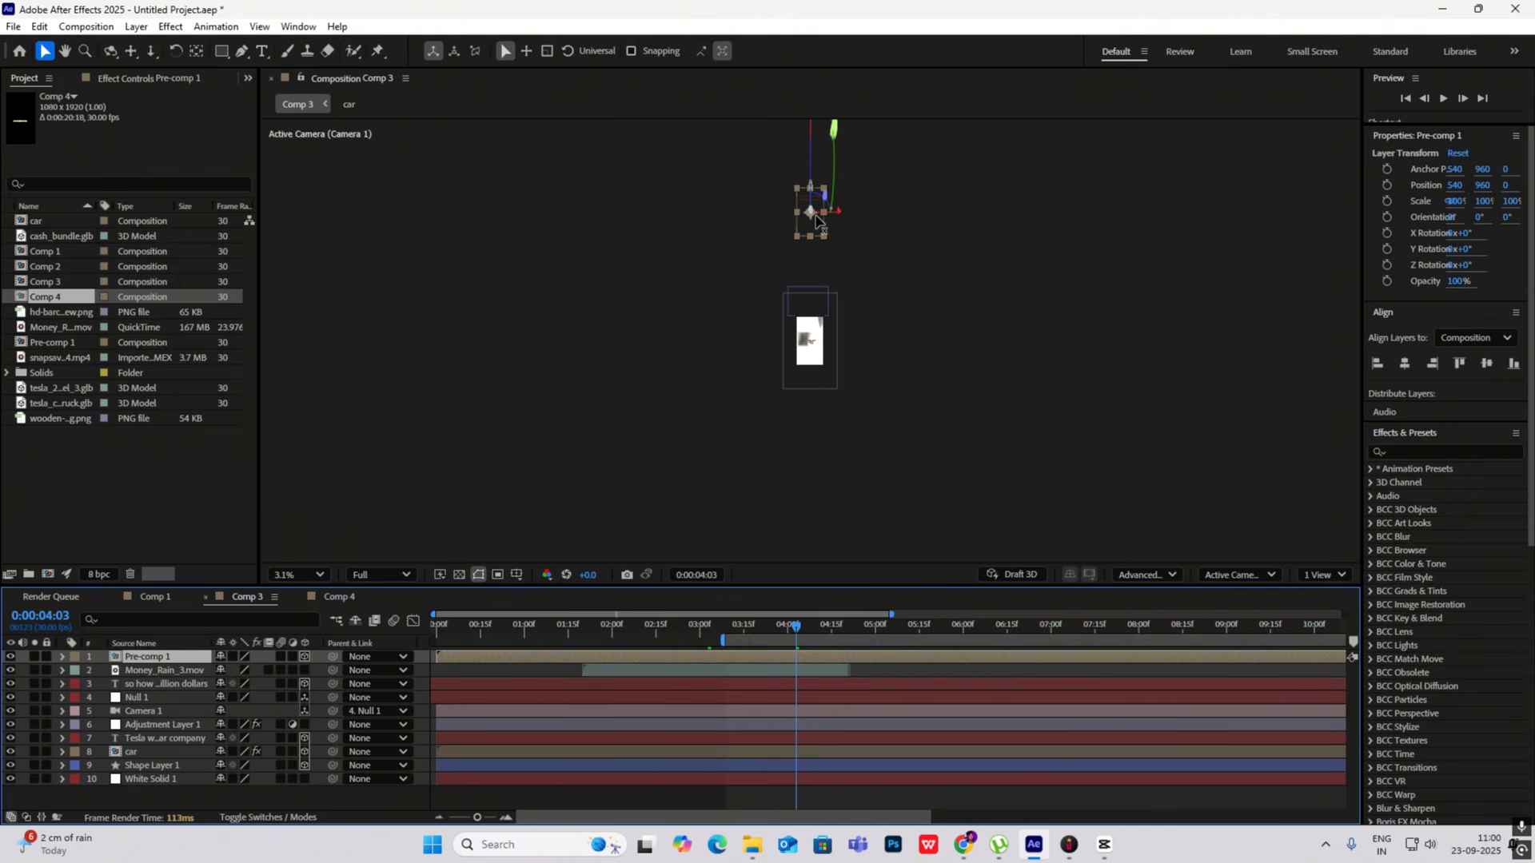
{"action": "left_click_drag", "start_coordinate": [810, 212], "coordinate": [812, 344]}
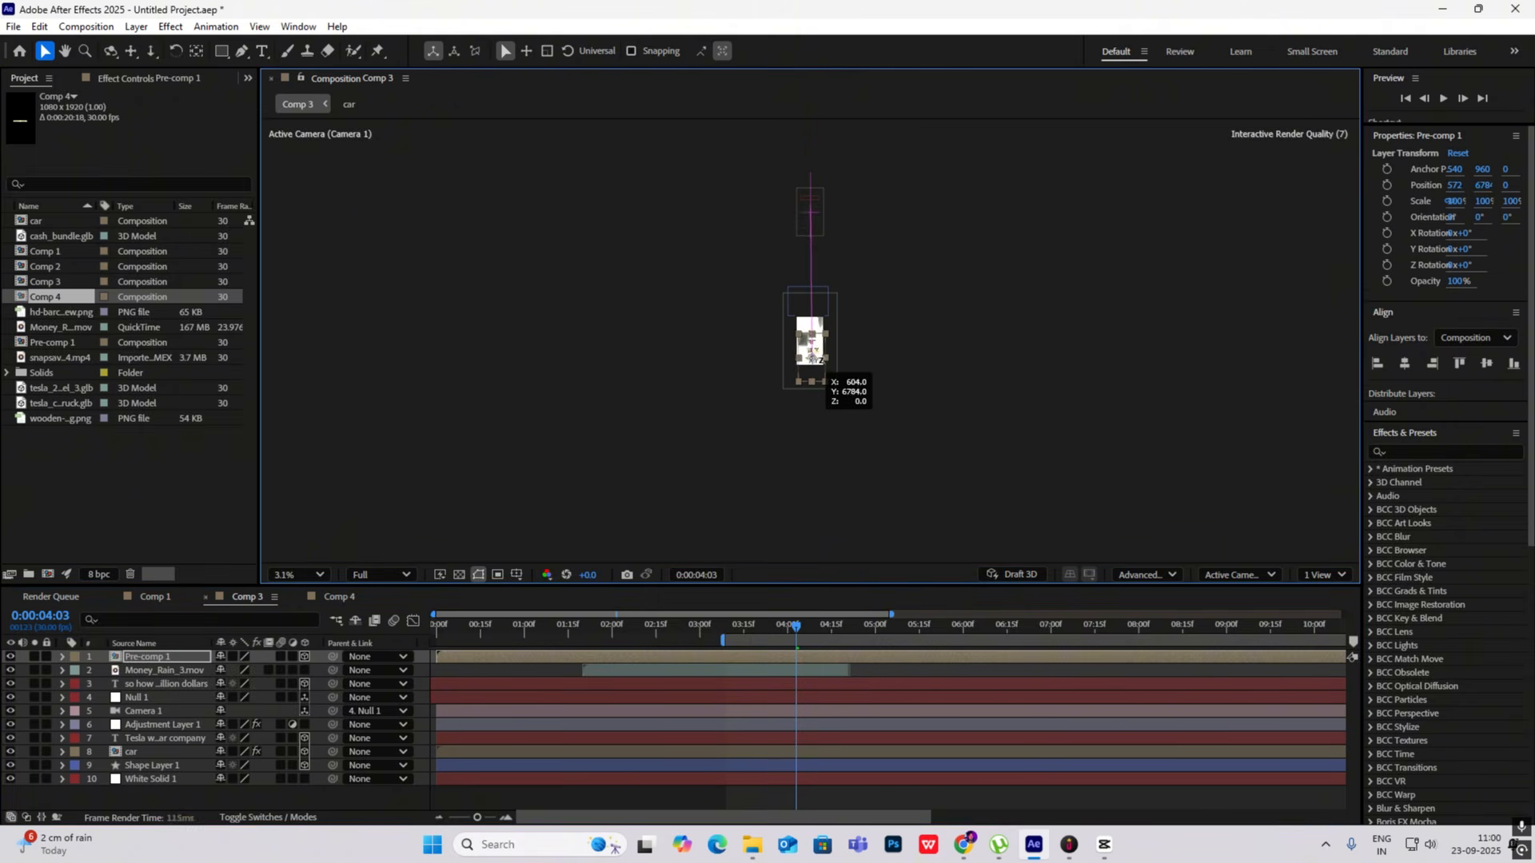
{"action": "scroll", "coordinate": [810, 342], "scroll_direction": "up", "scroll_amount": 1}
{"action": "scroll", "coordinate": [809, 341], "scroll_direction": "up", "scroll_amount": 4}
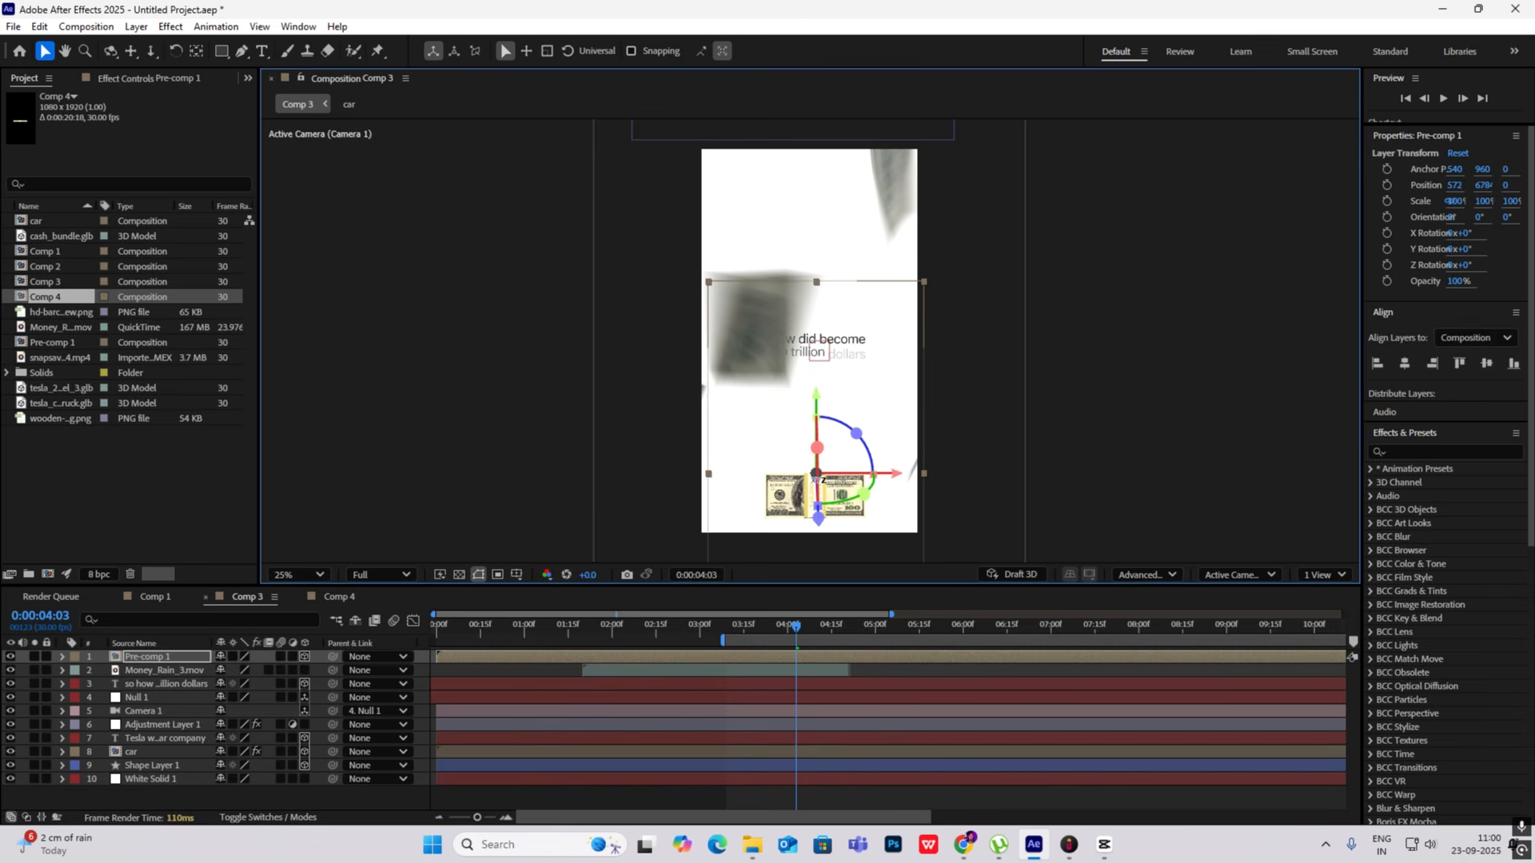
{"action": "left_click_drag", "start_coordinate": [816, 475], "coordinate": [807, 253]}
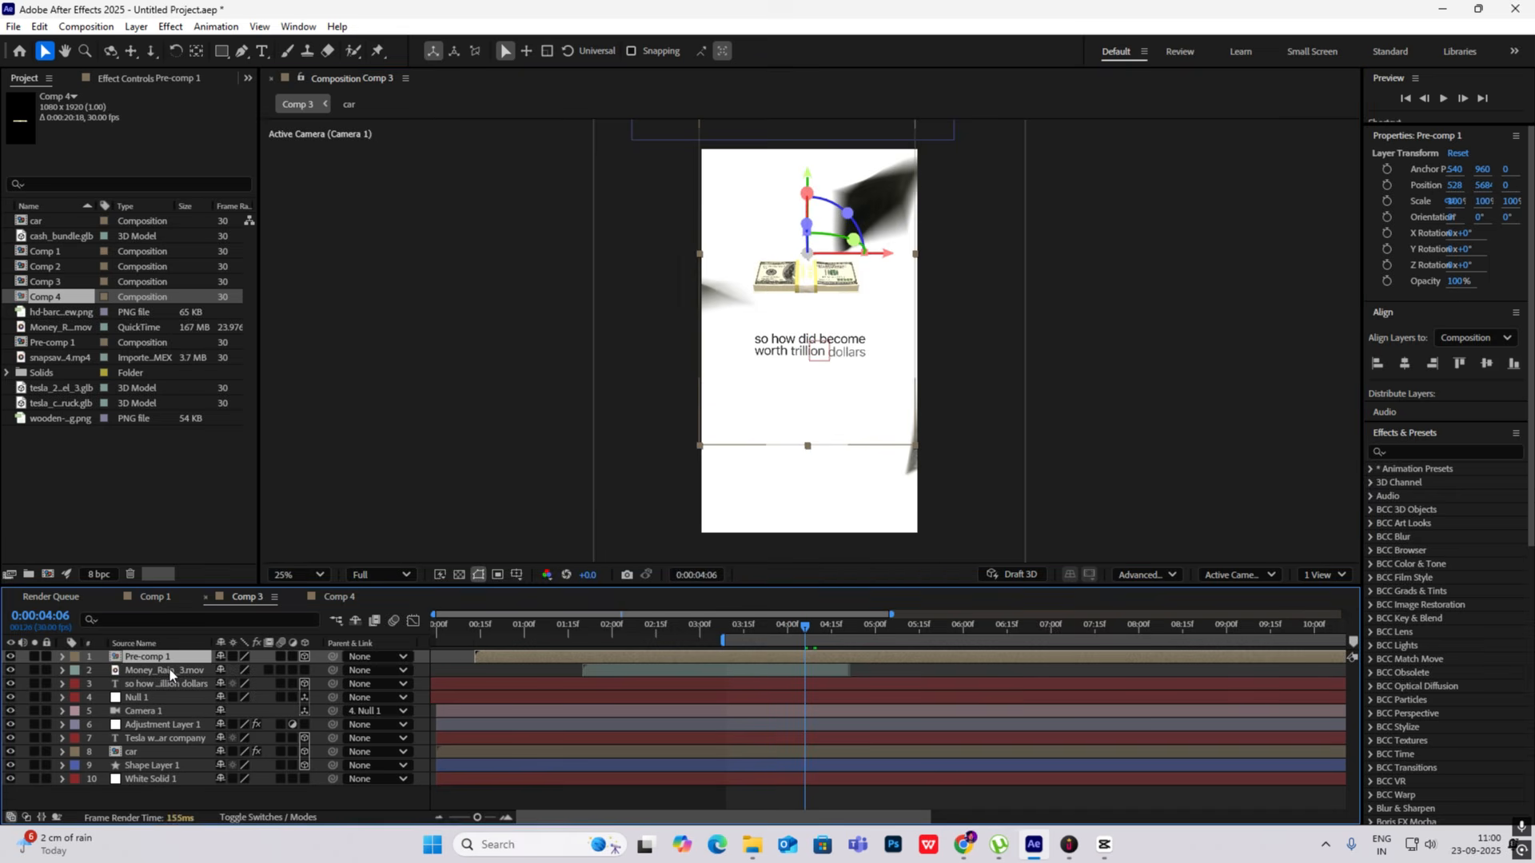
- Duplicate the Pre-comp 1 layer, move the copy below the headline to about Y 6454, and check it up to 0:00:04:17
{"action": "key", "text": "ctrl+d"}
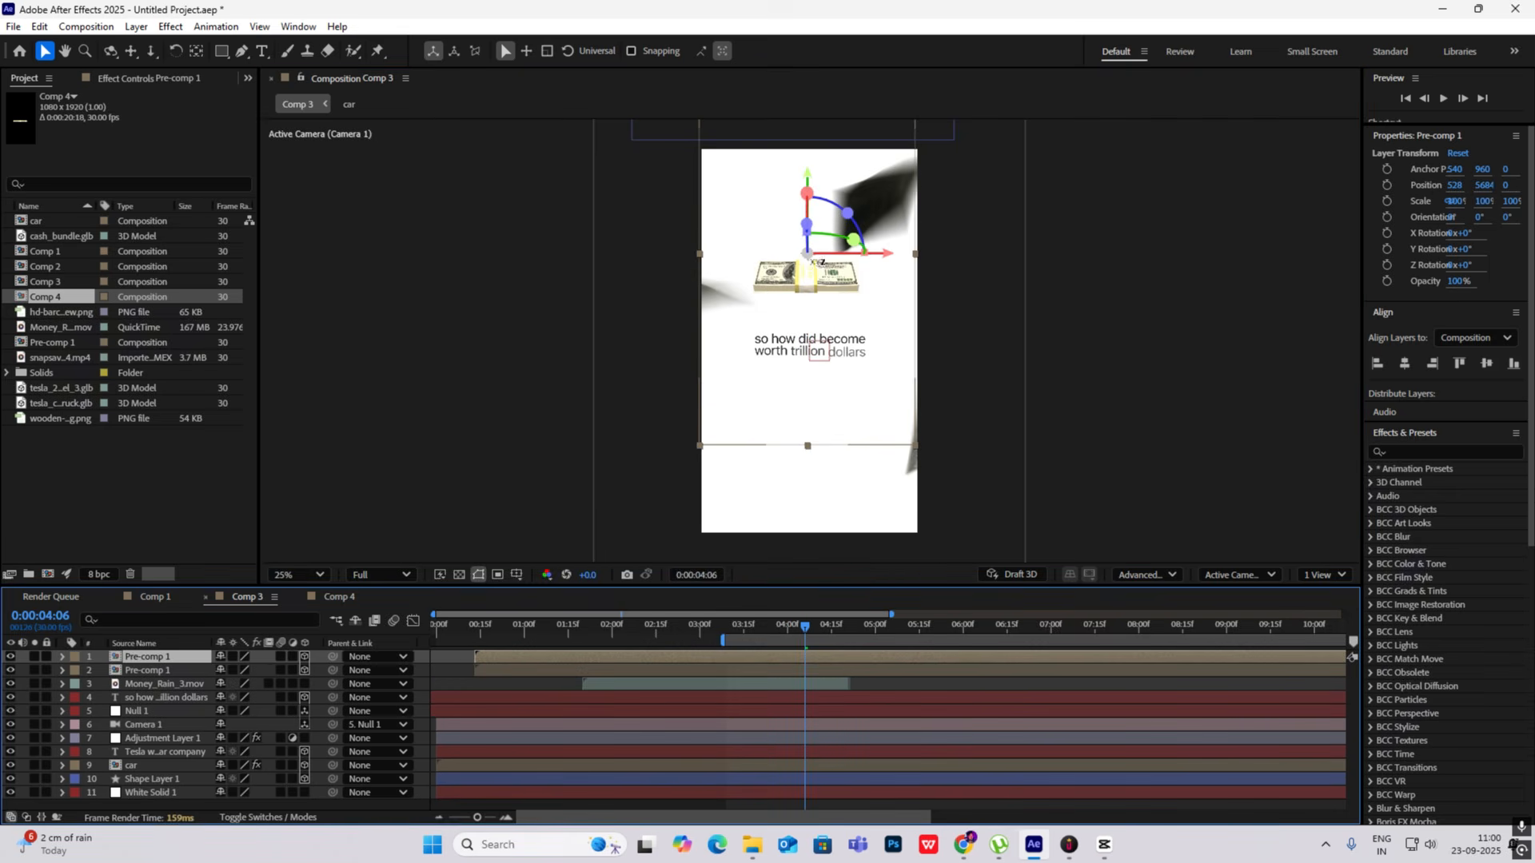
{"action": "left_click_drag", "start_coordinate": [808, 253], "coordinate": [808, 407]}
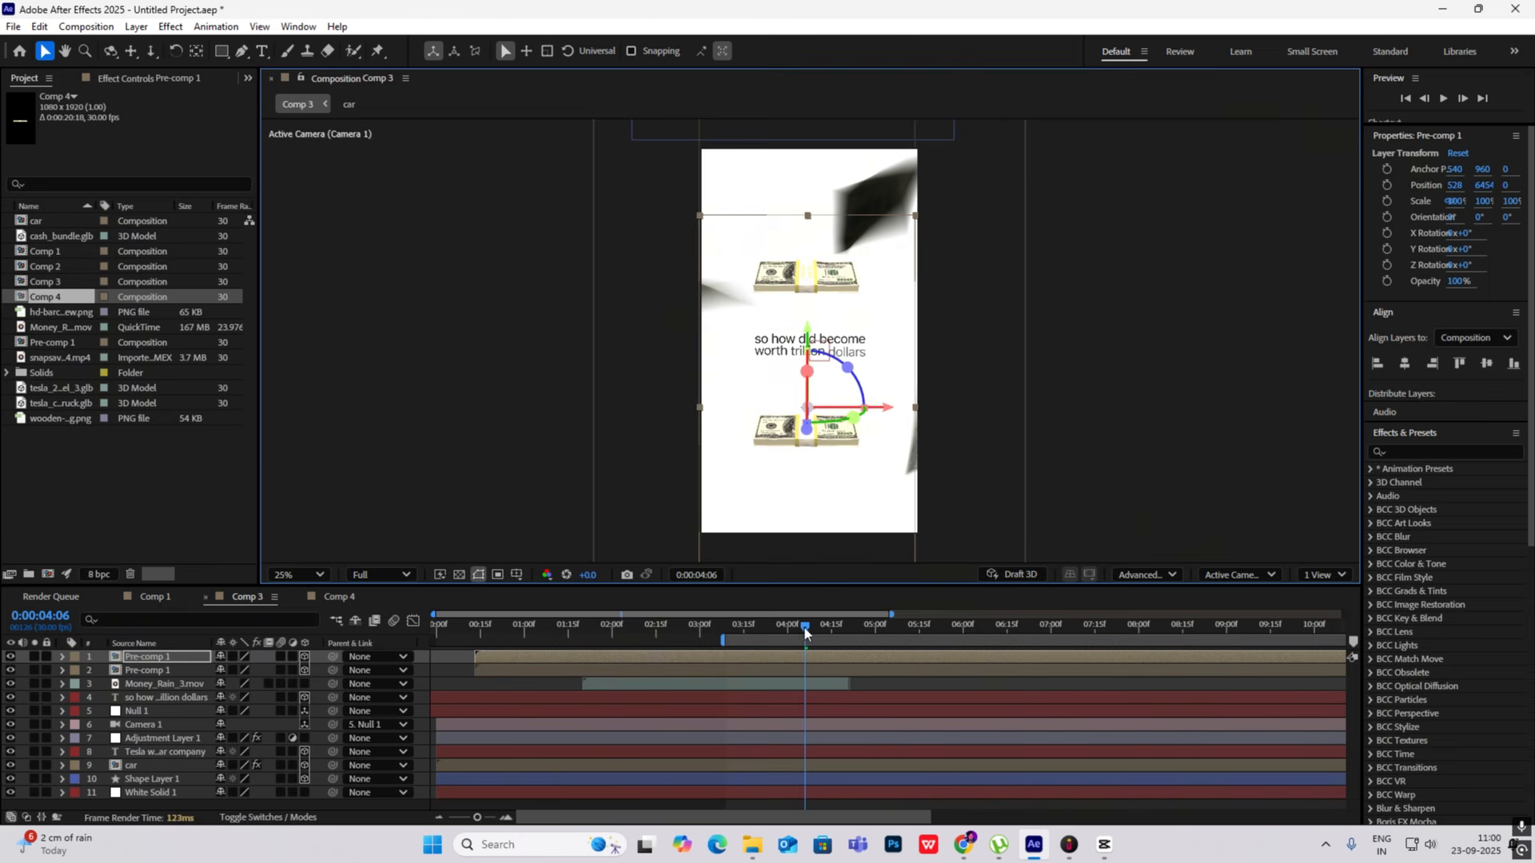
{"action": "left_click_drag", "start_coordinate": [803, 626], "coordinate": [840, 635]}
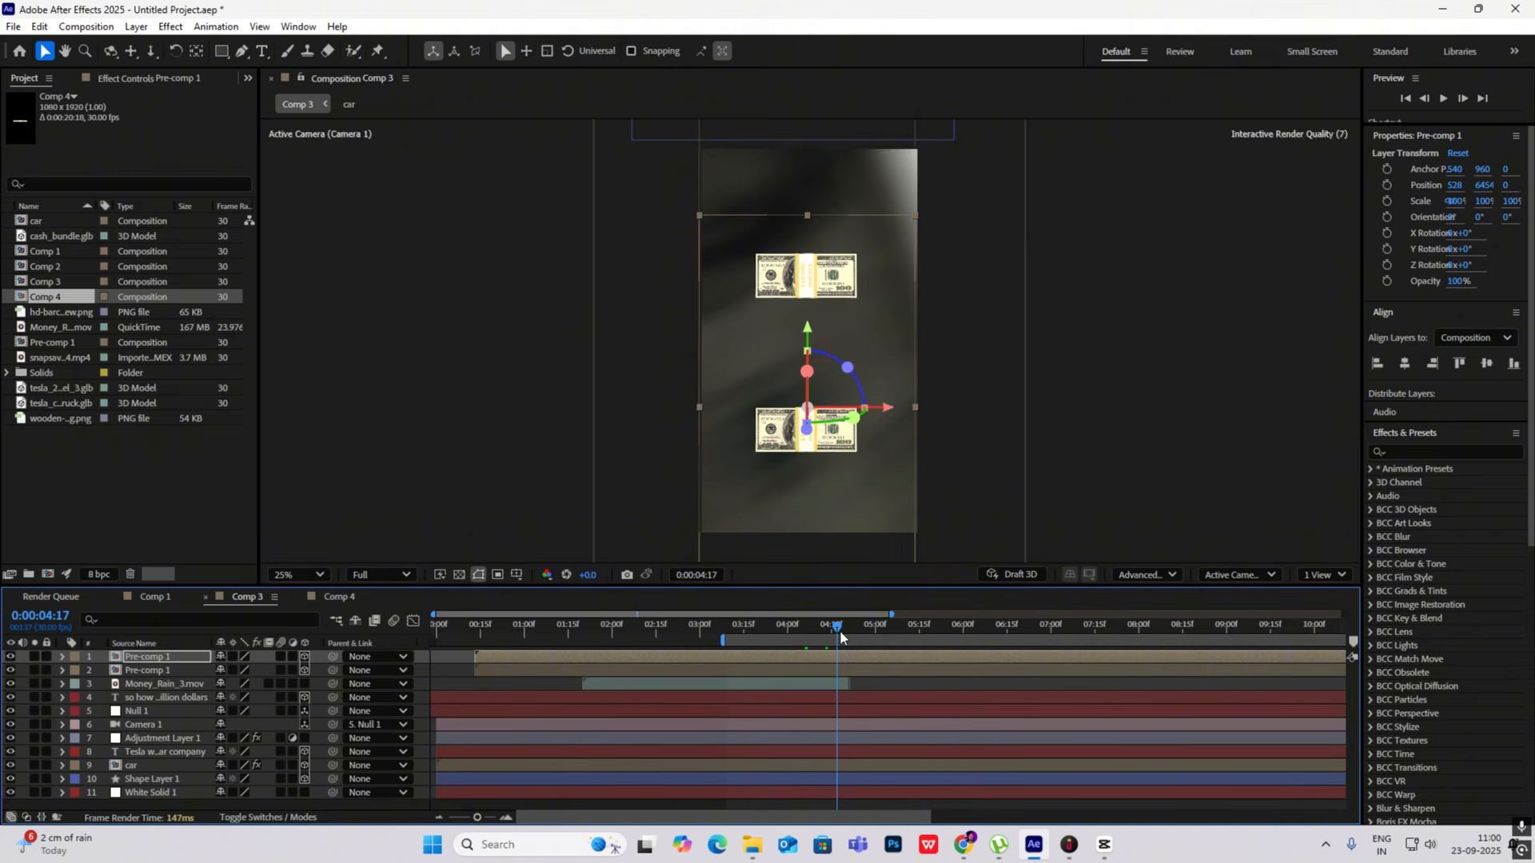
- Move the Money_Rain_3.mov layer above both Pre-comp 1 layers
{"action": "left_click_drag", "start_coordinate": [161, 686], "coordinate": [166, 655]}
{"action": "left_click_drag", "start_coordinate": [835, 630], "coordinate": [839, 632]}
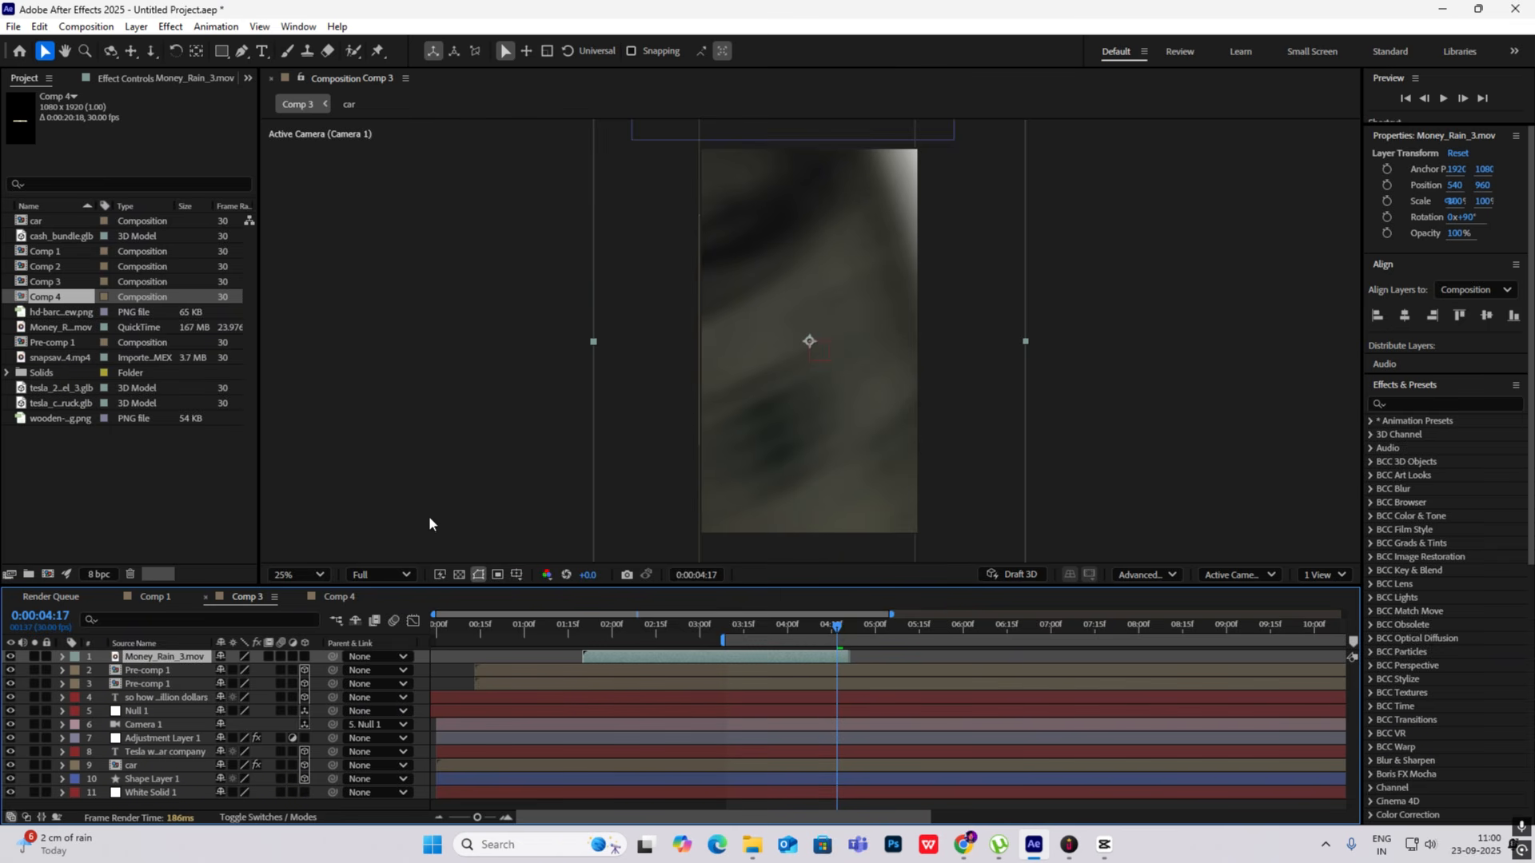
- Trim both Pre-comp 1 layers and the "so how" headline layer to end at 0:00:04:17
{"action": "left_click", "coordinate": [171, 683]}
{"action": "left_click", "coordinate": [171, 673], "text": "shift"}
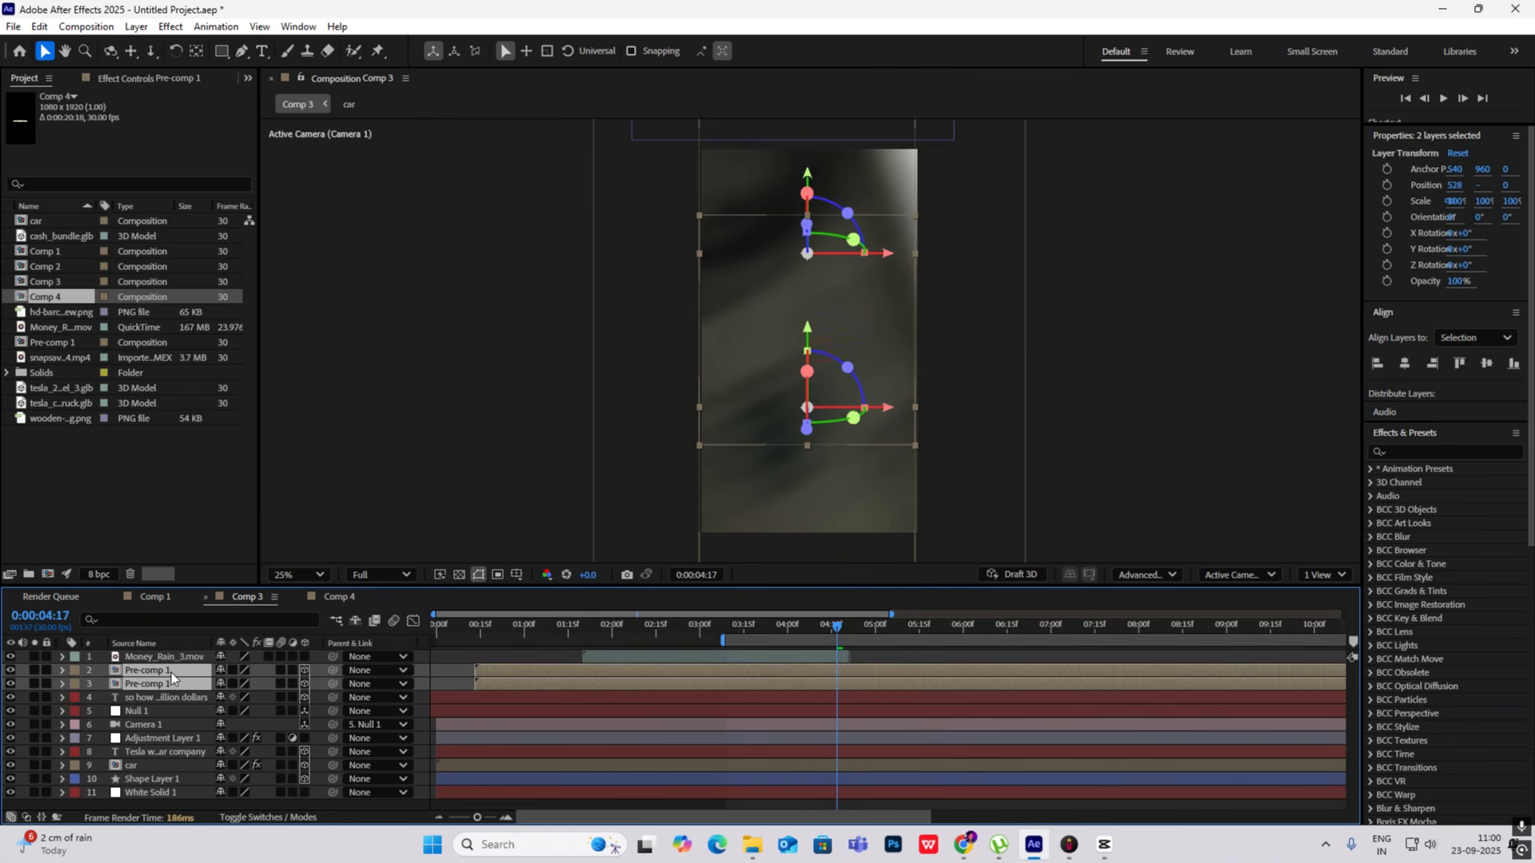
{"action": "key", "text": "alt+]"}
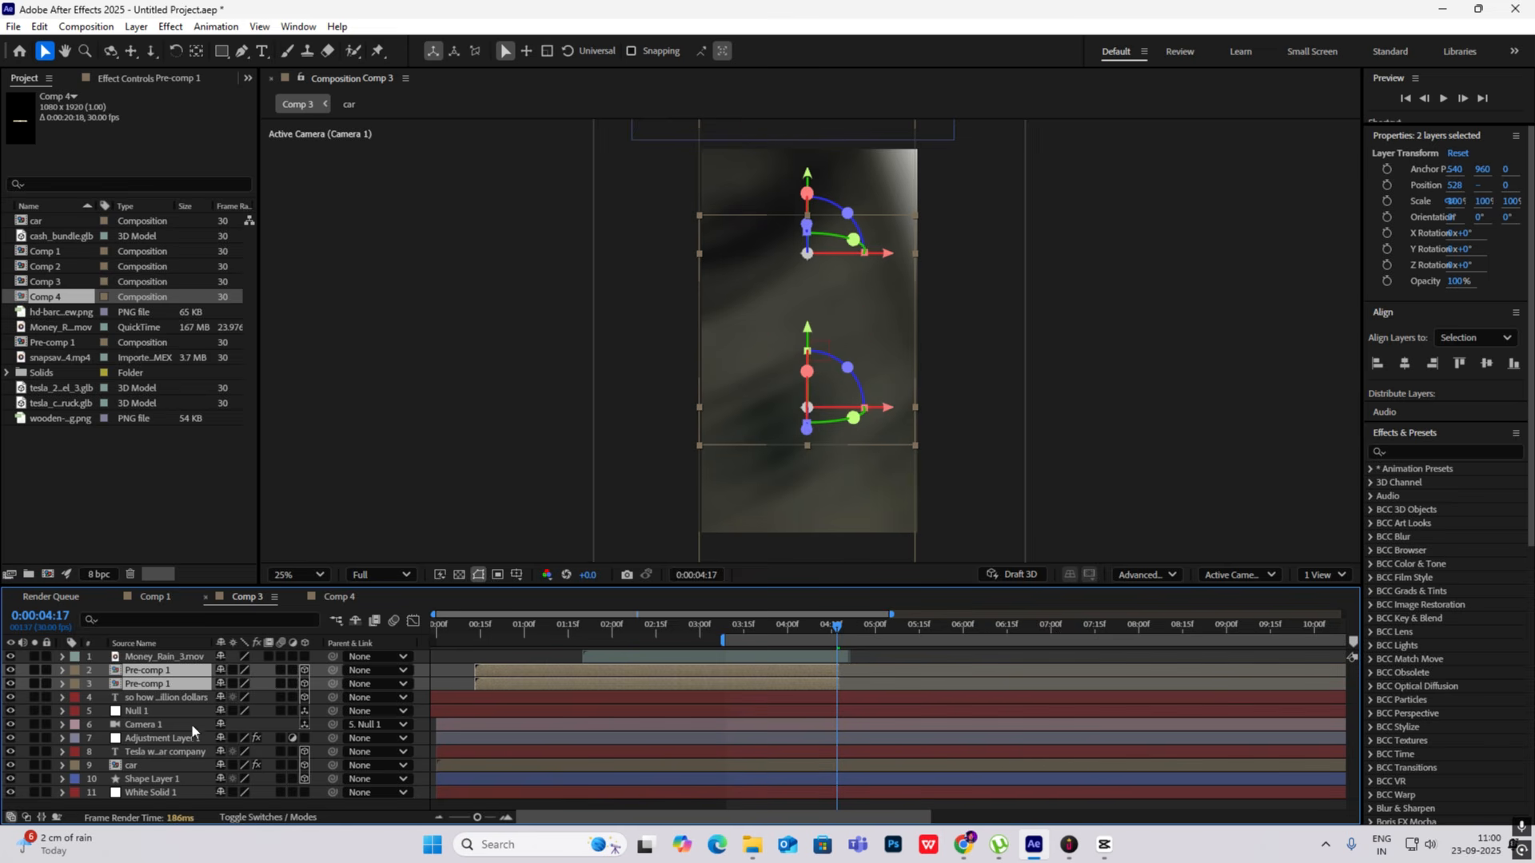
{"action": "left_click", "coordinate": [190, 697]}
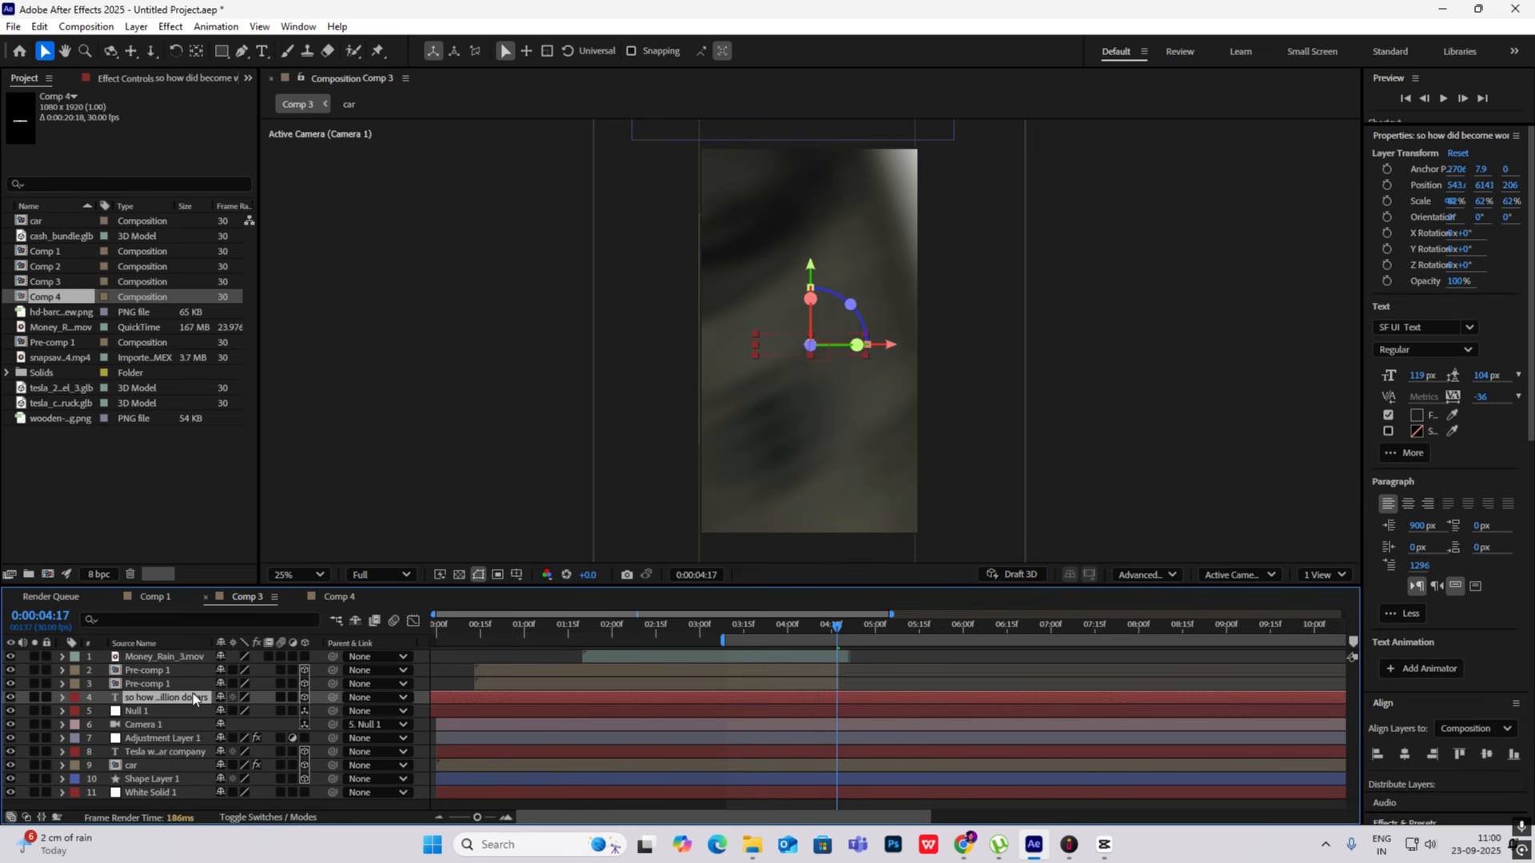
{"action": "key", "text": "alt+]"}
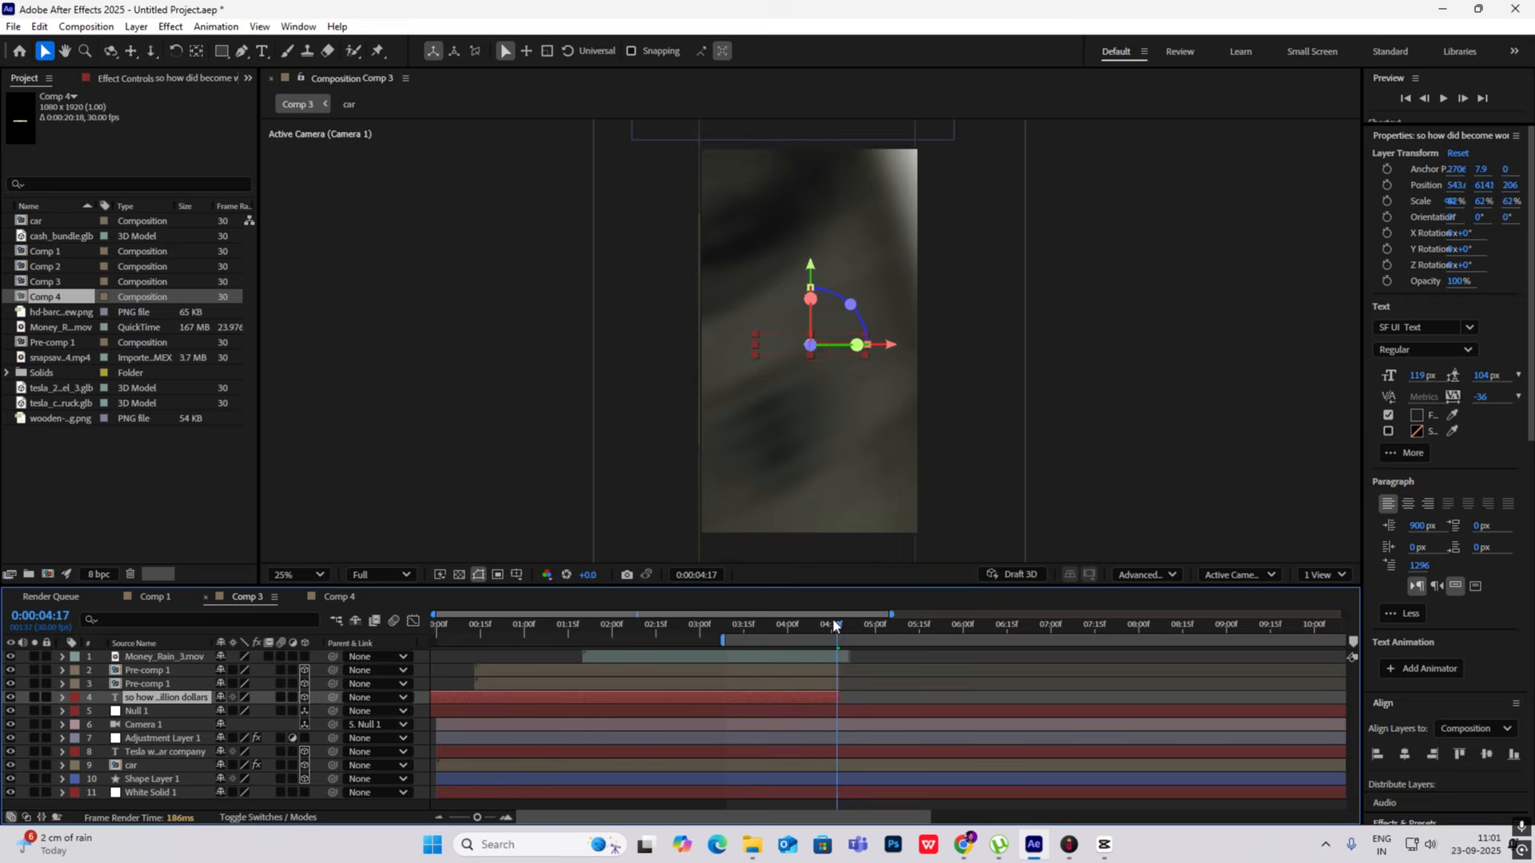
- Play Comp 3 from the start and review the headline, cash bundles and falling money up to about 0:00:05:07
{"action": "left_click_drag", "start_coordinate": [832, 617], "coordinate": [388, 630]}
{"action": "scroll", "coordinate": [824, 343], "scroll_direction": "down", "scroll_amount": 1}
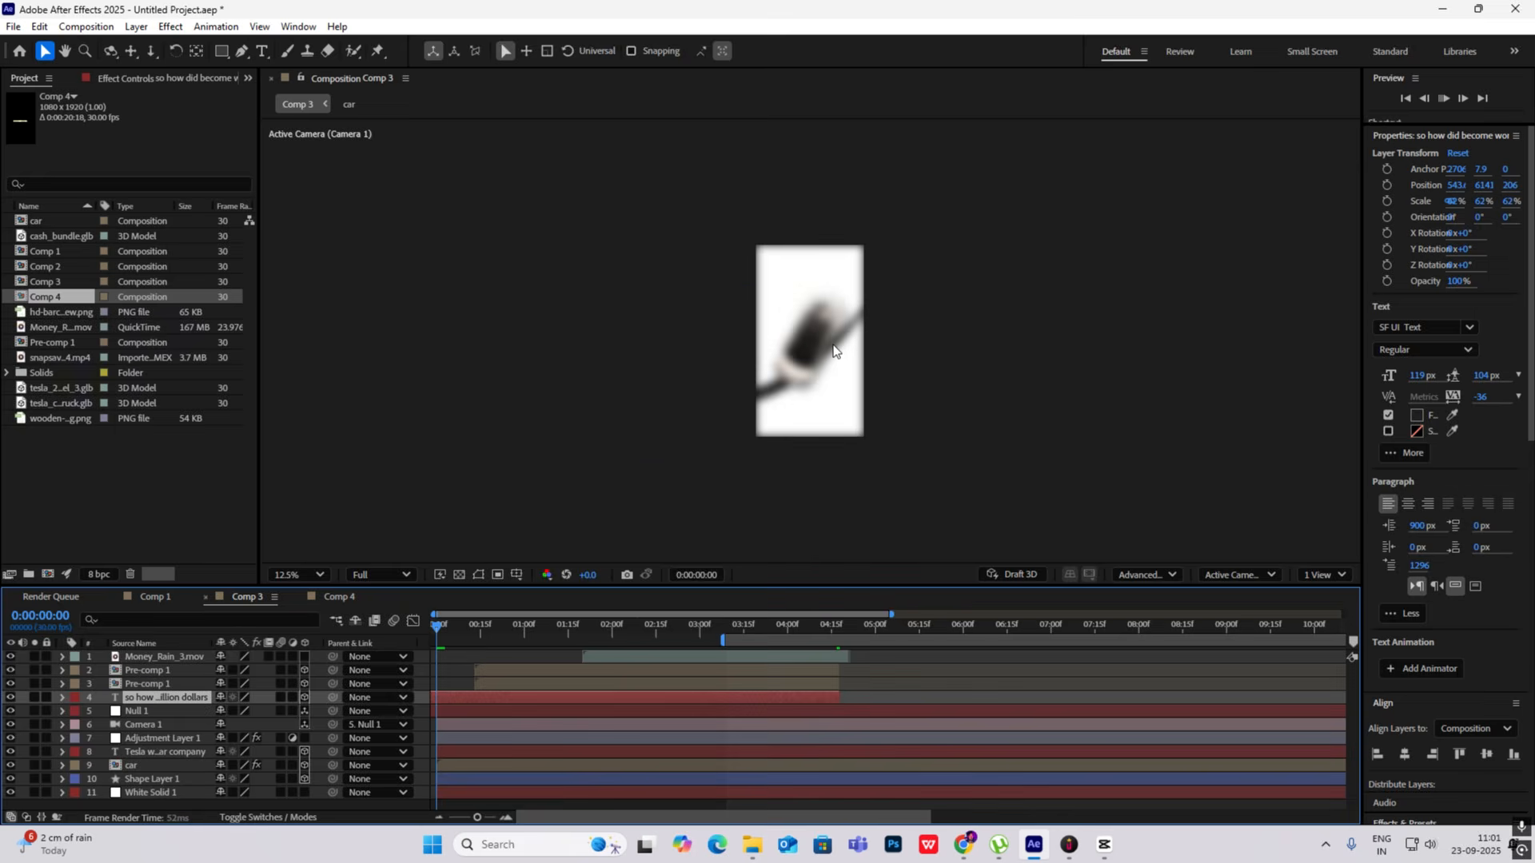
{"action": "scroll", "coordinate": [833, 351], "scroll_direction": "up", "scroll_amount": 1}
{"action": "key", "text": "space"}
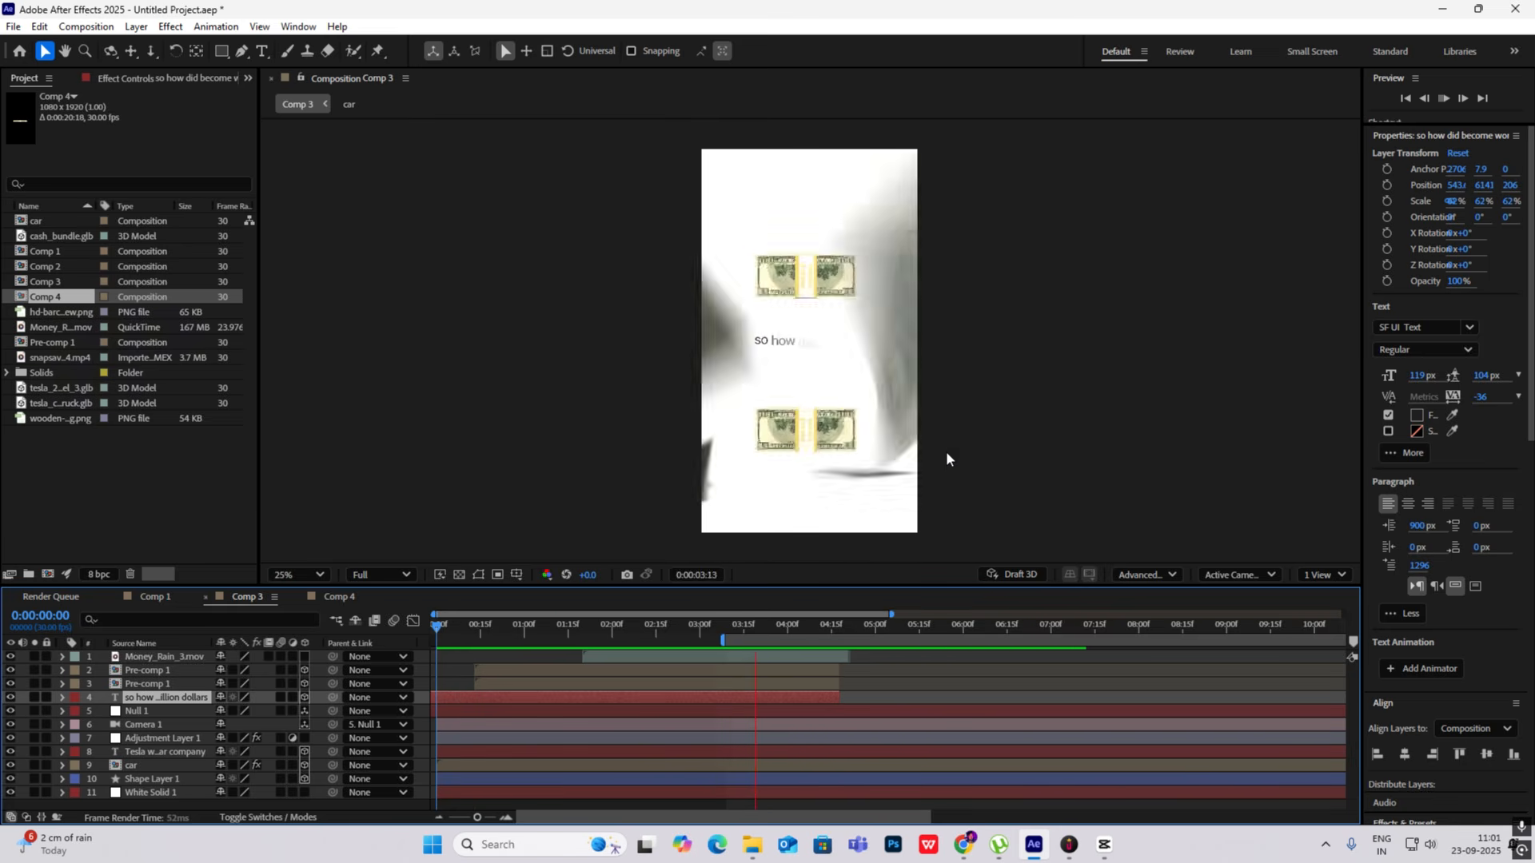
{"action": "left_click", "coordinate": [893, 628]}
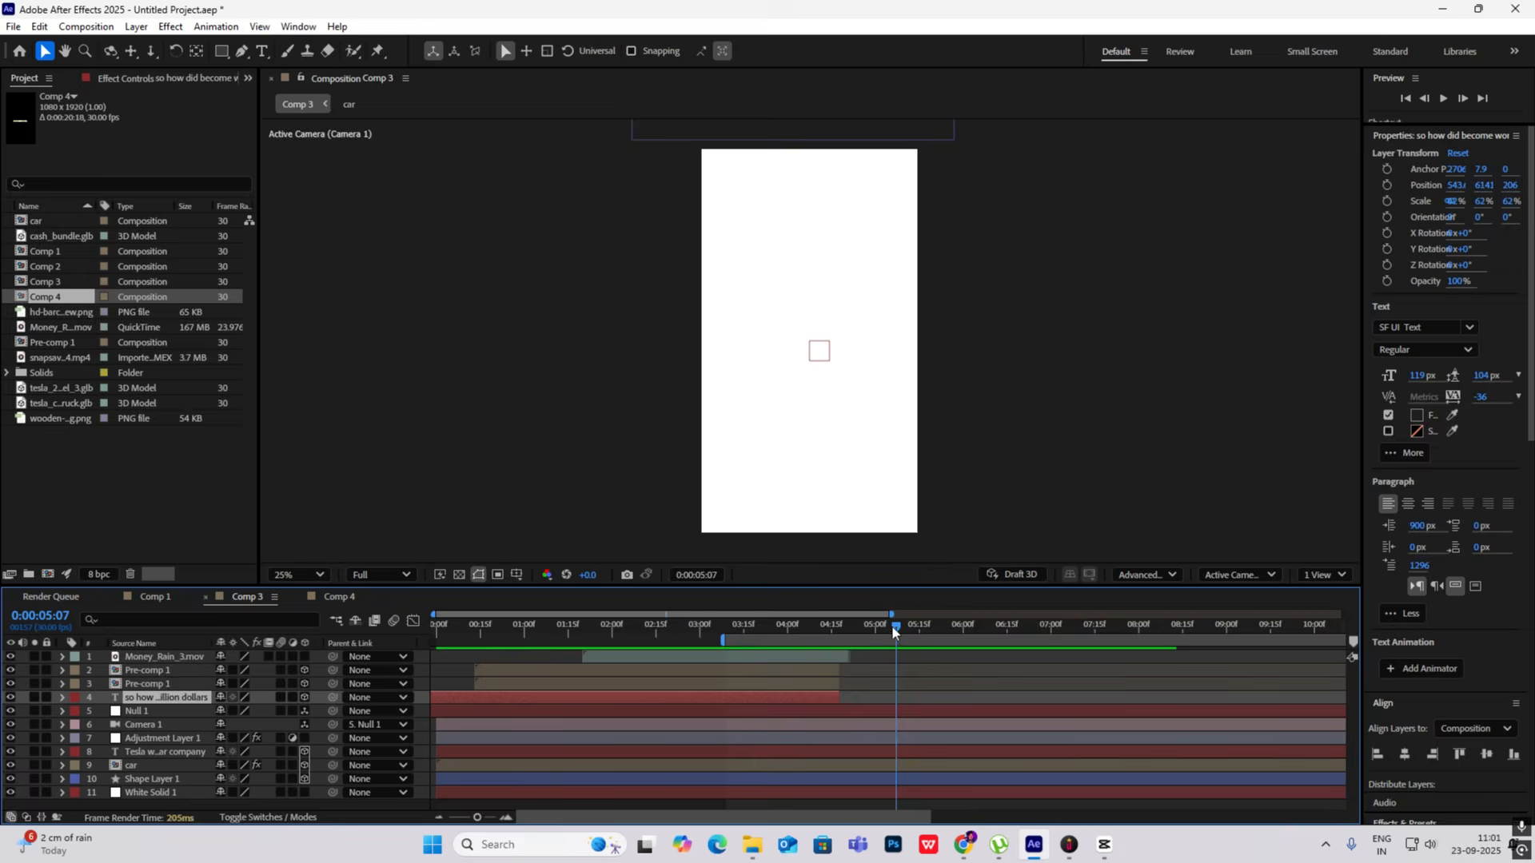
- At 0:00:04:10, apply the Tint effect to both Pre-comp 1 layers to turn the cash bundles black and white
{"action": "left_click_drag", "start_coordinate": [893, 628], "coordinate": [813, 636]}
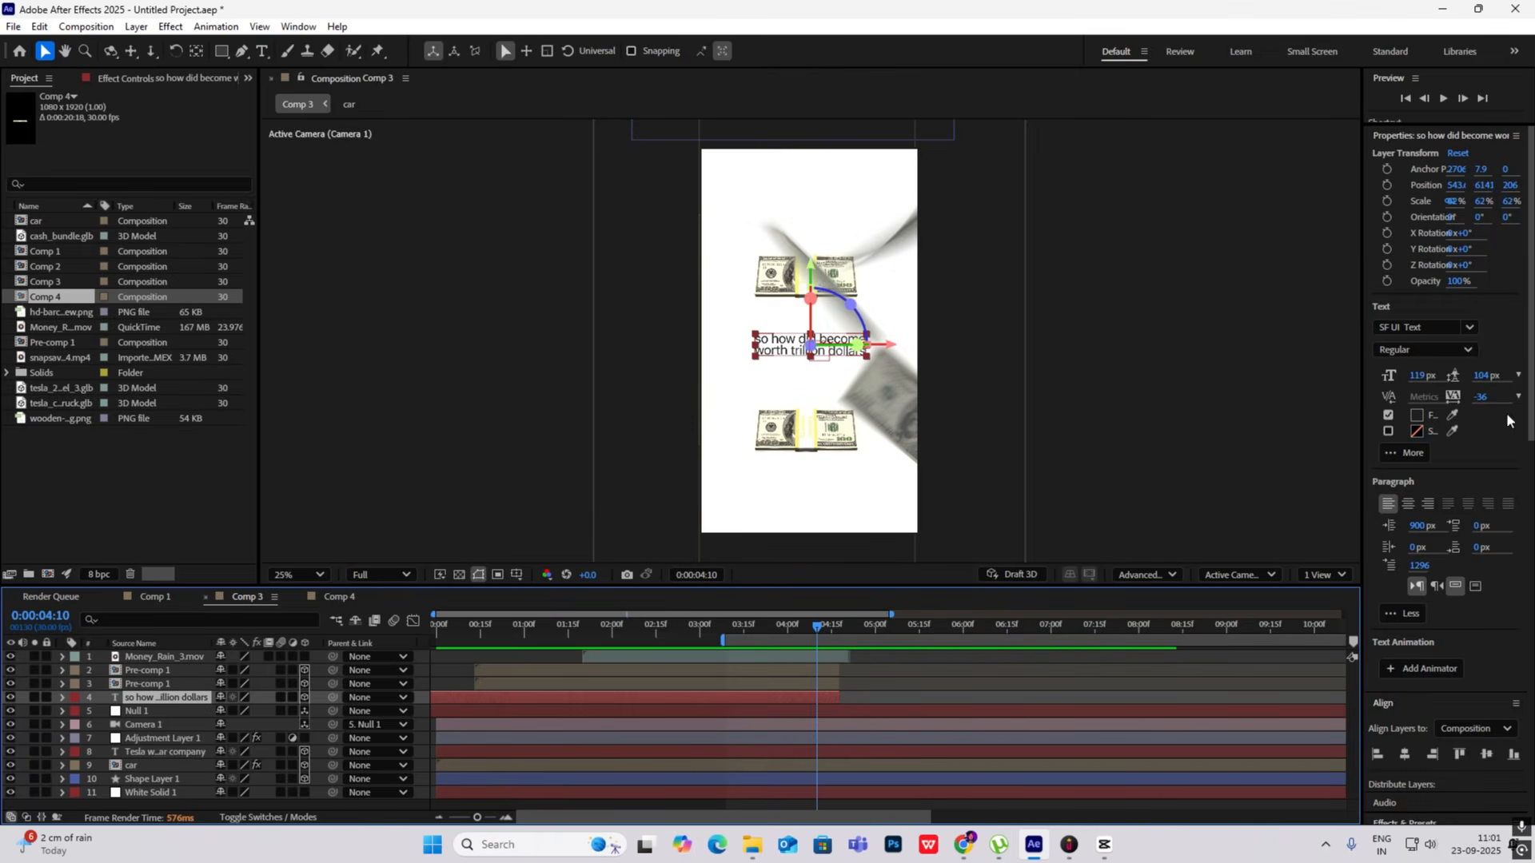
{"action": "scroll", "coordinate": [1480, 718], "scroll_direction": "down", "scroll_amount": 4}
{"action": "left_click", "coordinate": [1419, 633]}
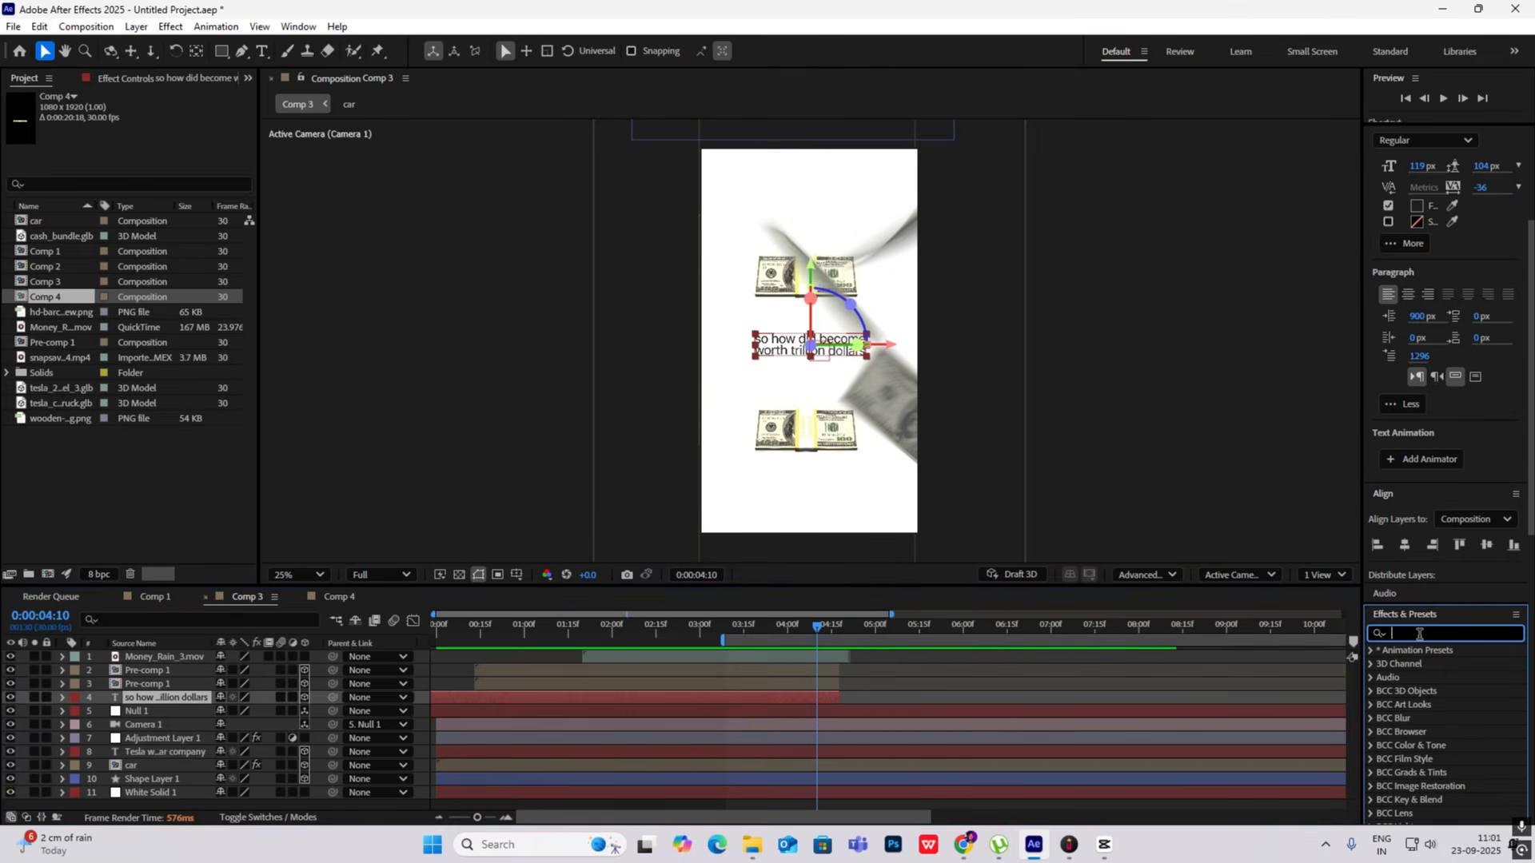
{"action": "type", "text": "tin"}
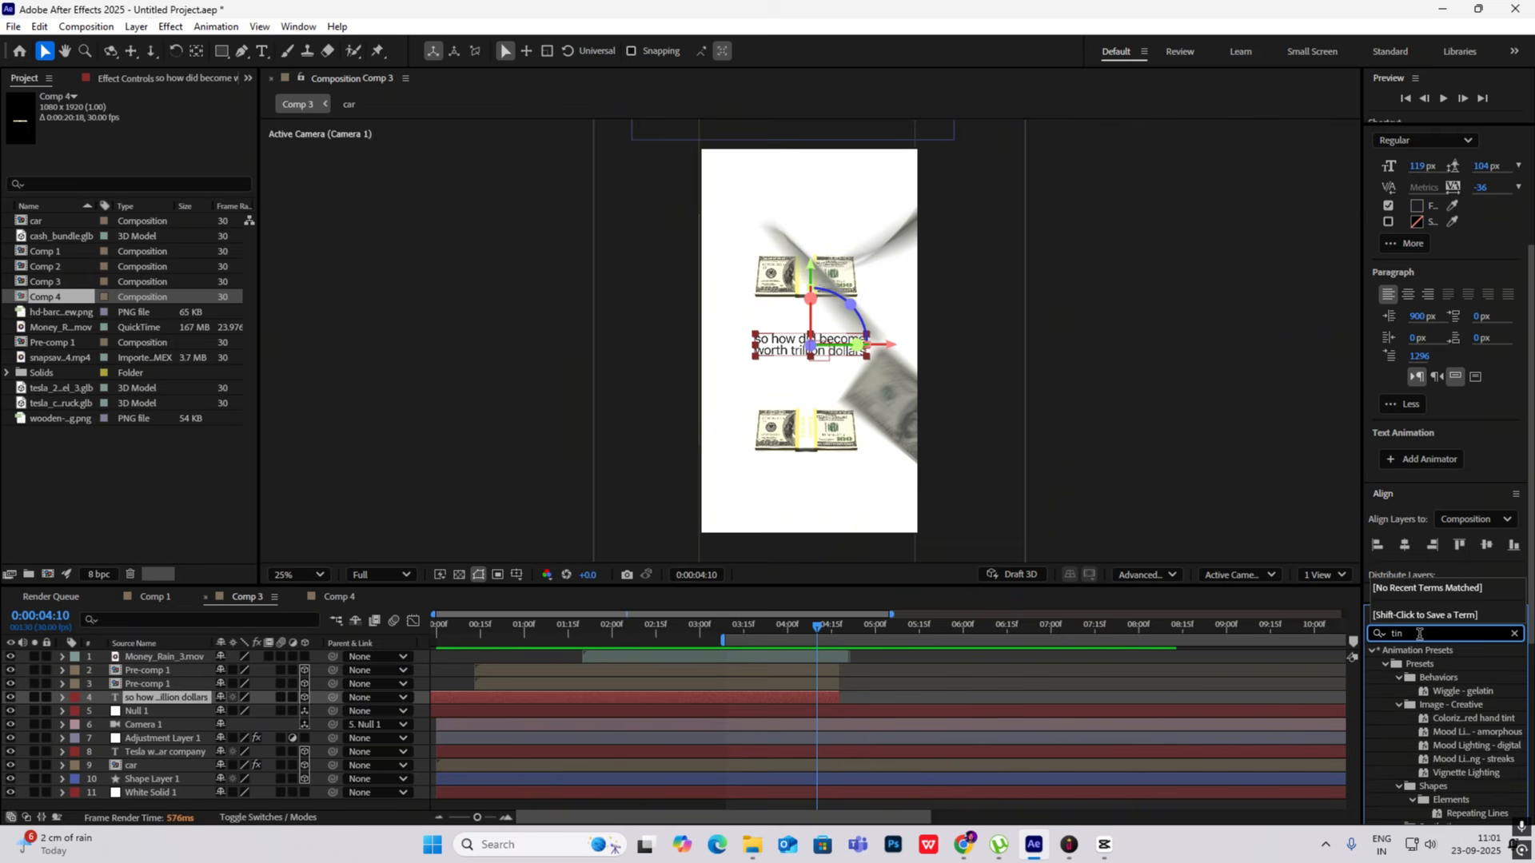
{"action": "type", "text": "t"}
{"action": "left_click_drag", "start_coordinate": [1428, 769], "coordinate": [226, 671]}
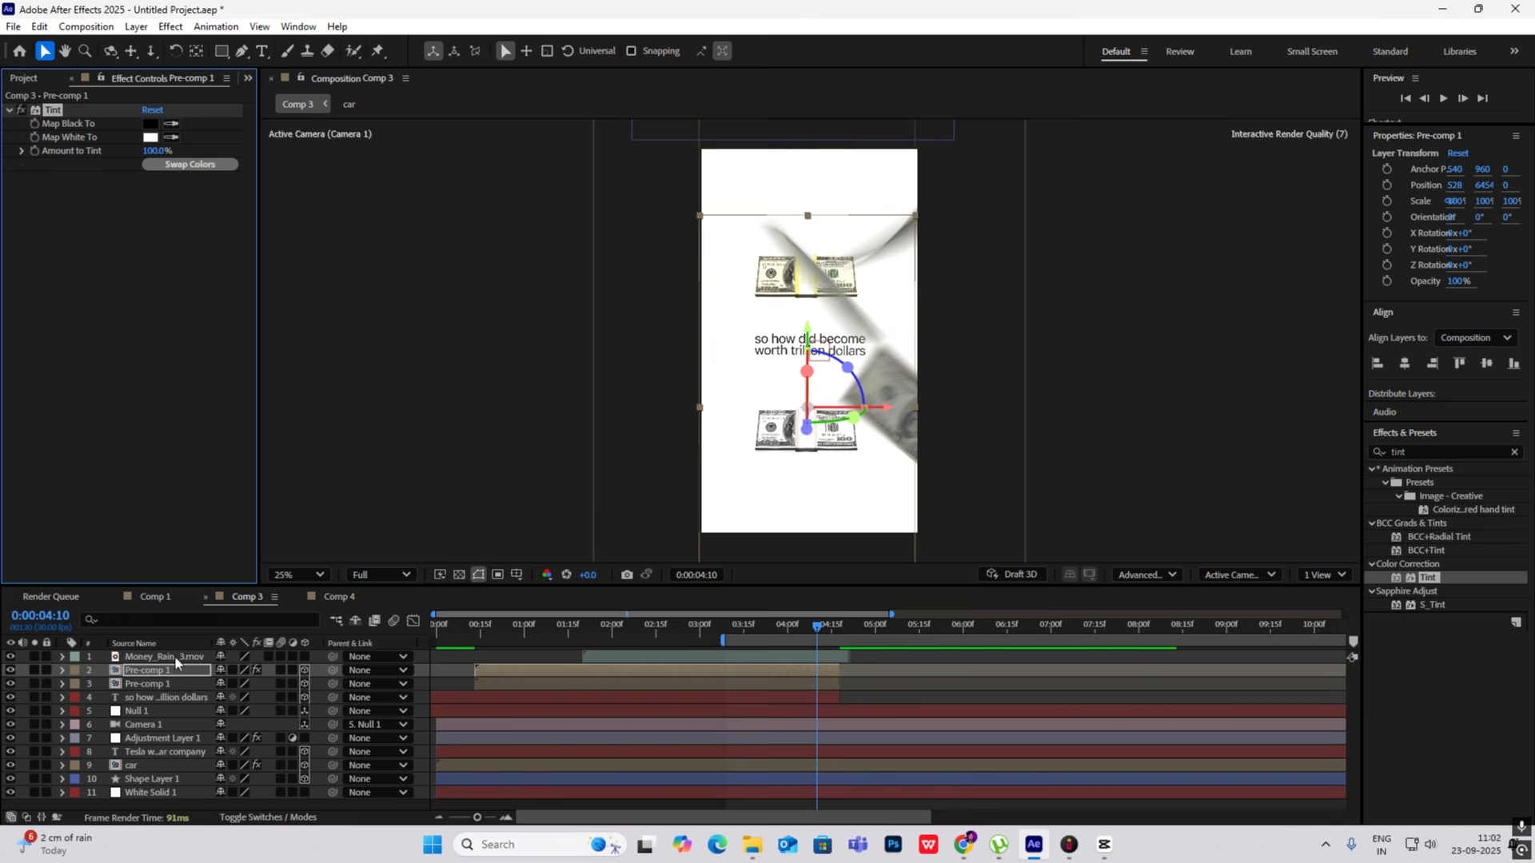
{"action": "left_click", "coordinate": [153, 684]}
{"action": "left_click", "coordinate": [124, 369]}
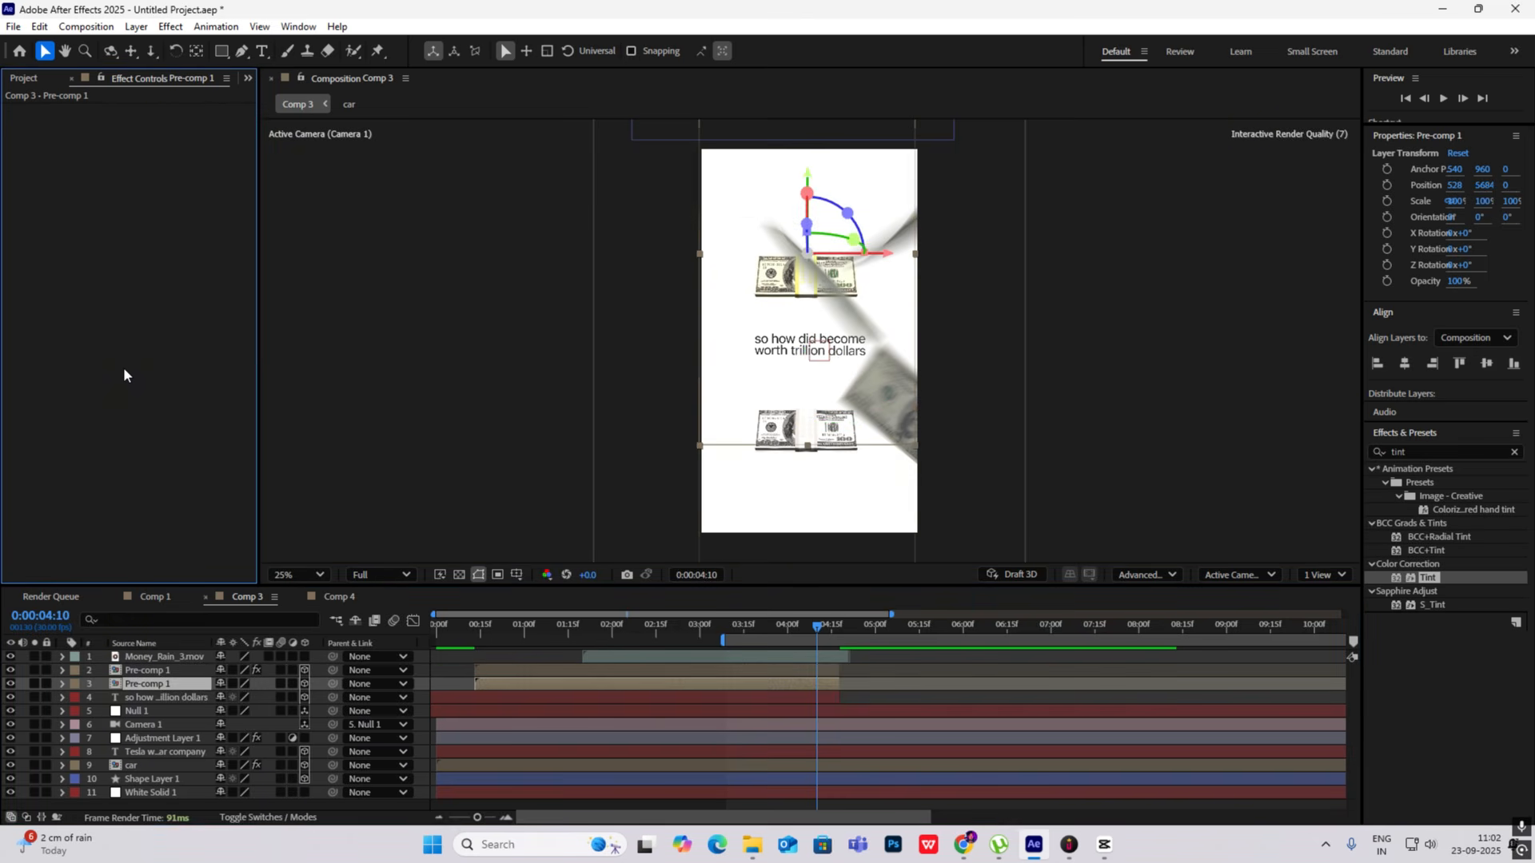
{"action": "key", "text": "ctrl+v"}
- Check the bundles in the CapCut reference, and copy the car layer's Drop Shadow effect onto both Pre-comp 1 layers
{"action": "left_click", "coordinate": [1104, 847]}
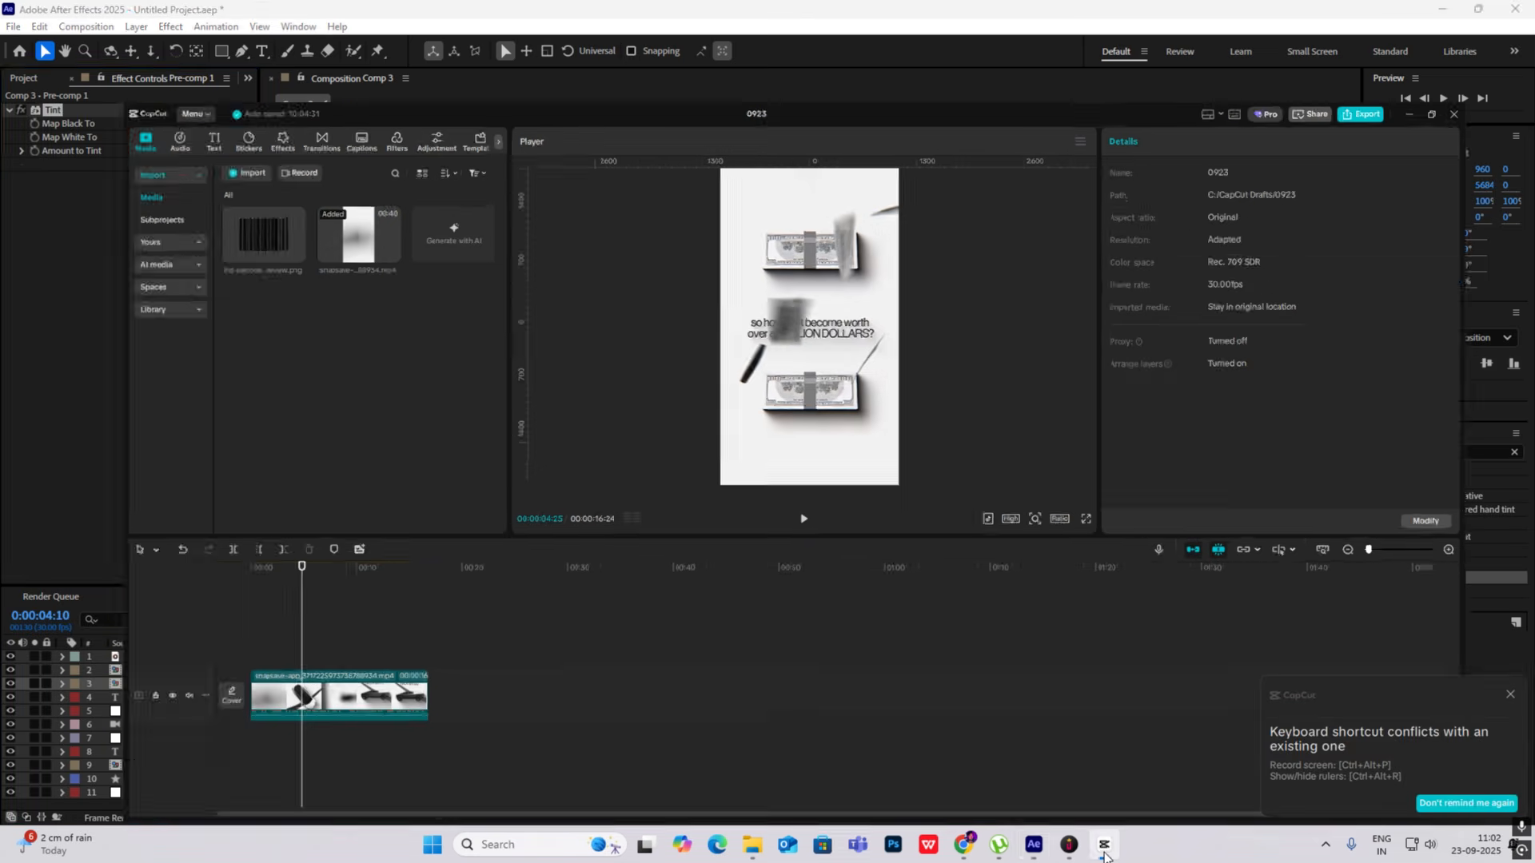
{"action": "left_click", "coordinate": [1105, 853]}
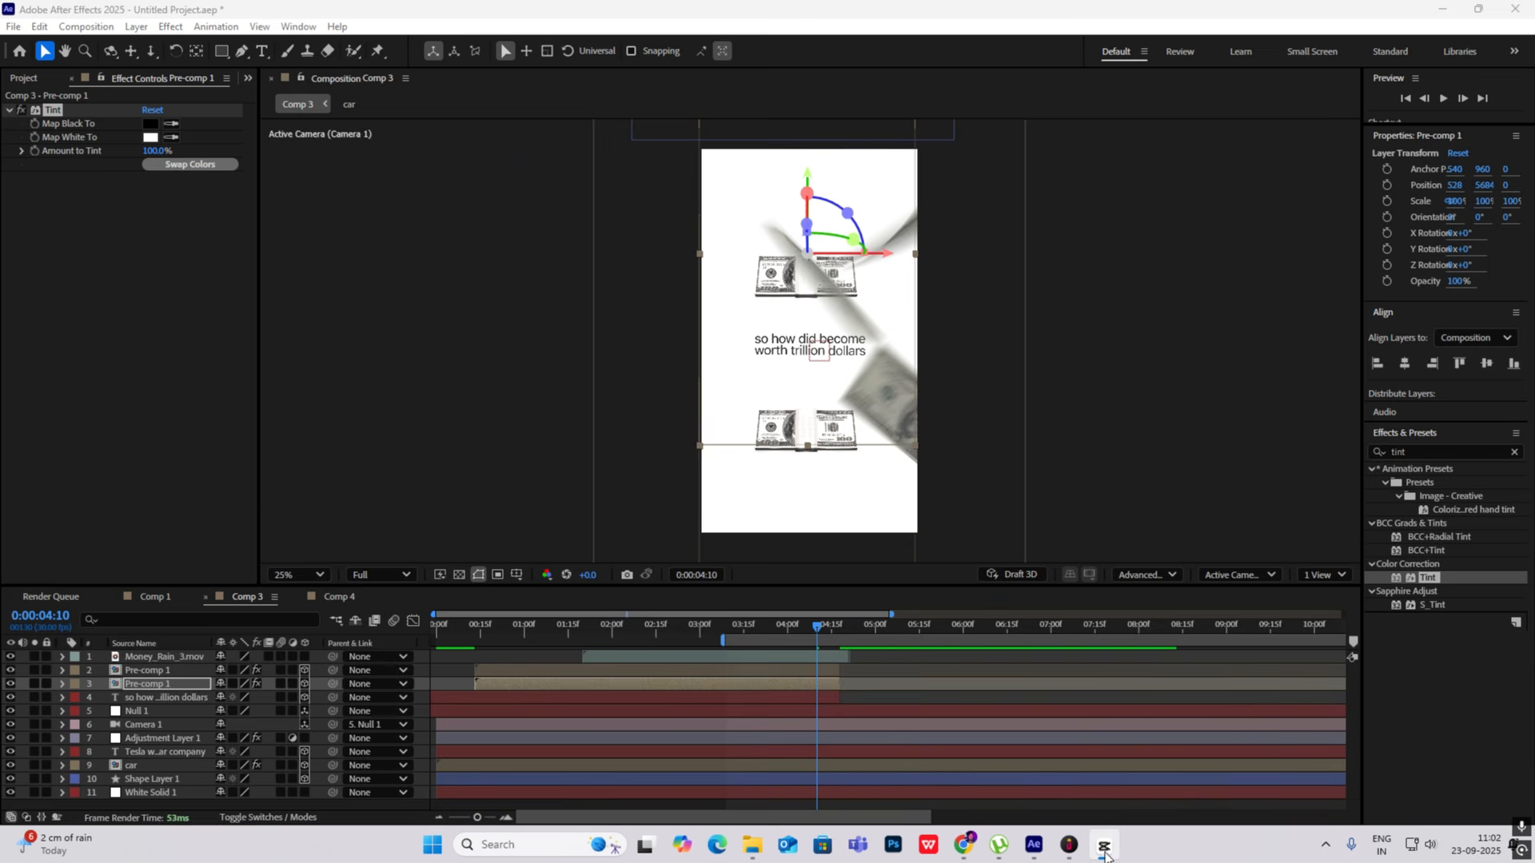
{"action": "left_click", "coordinate": [1429, 450]}
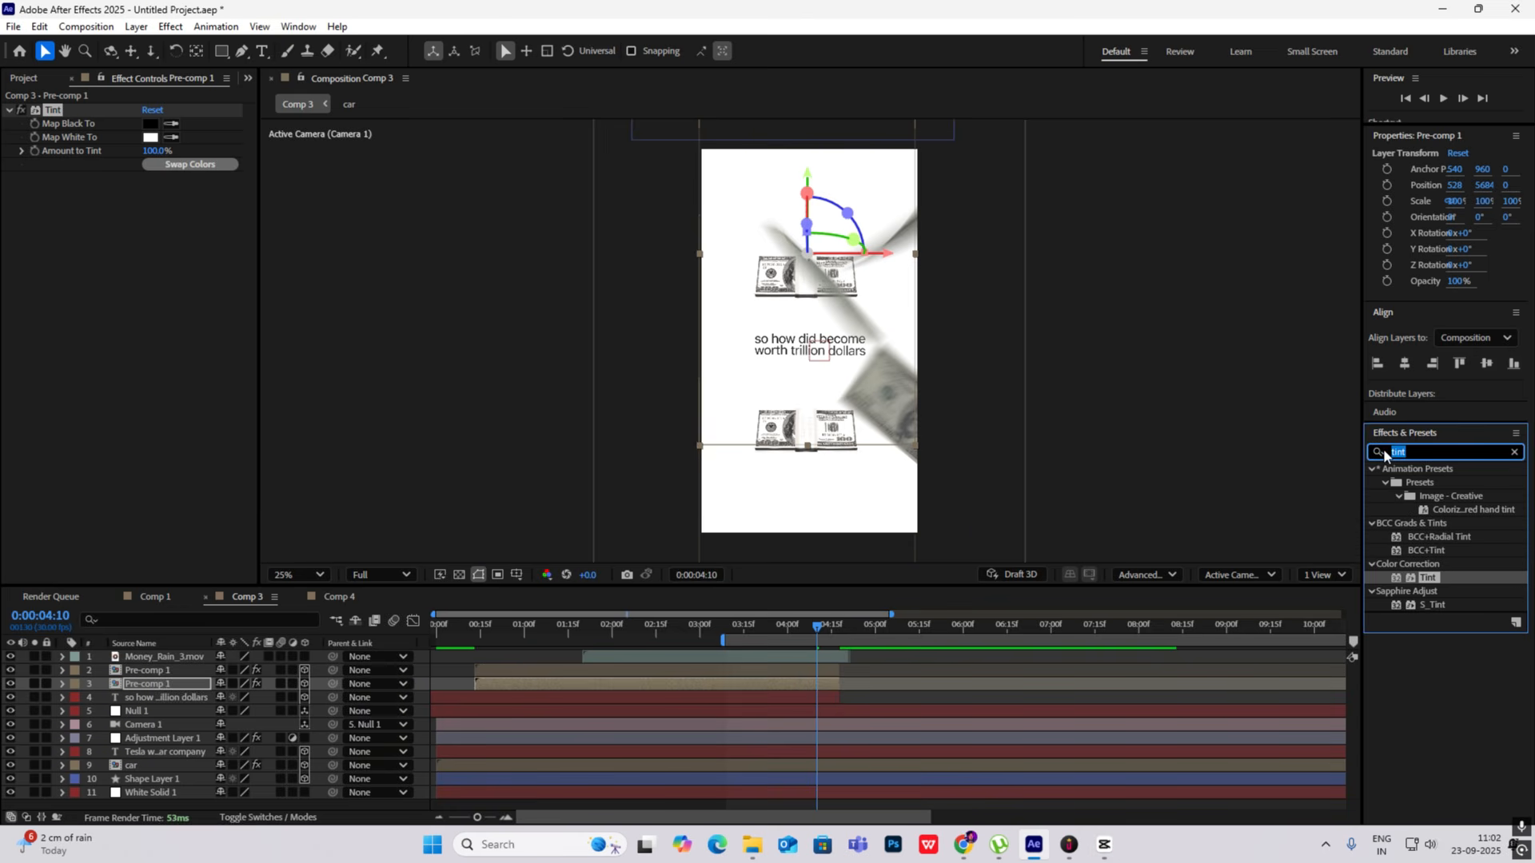
{"action": "left_click", "coordinate": [147, 764]}
{"action": "left_click", "coordinate": [152, 256]}
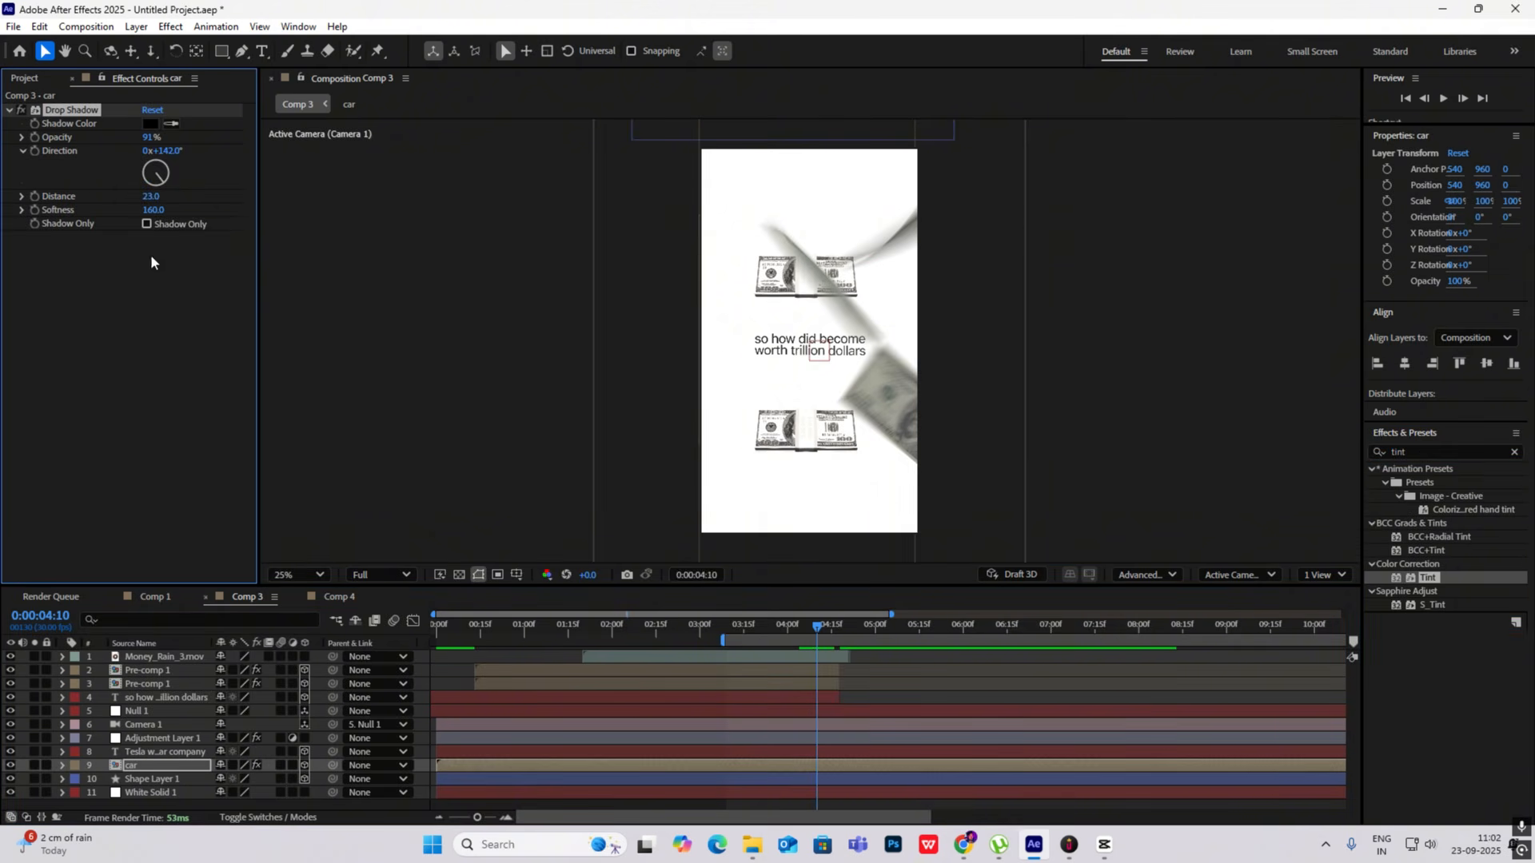
{"action": "left_click", "coordinate": [155, 670]}
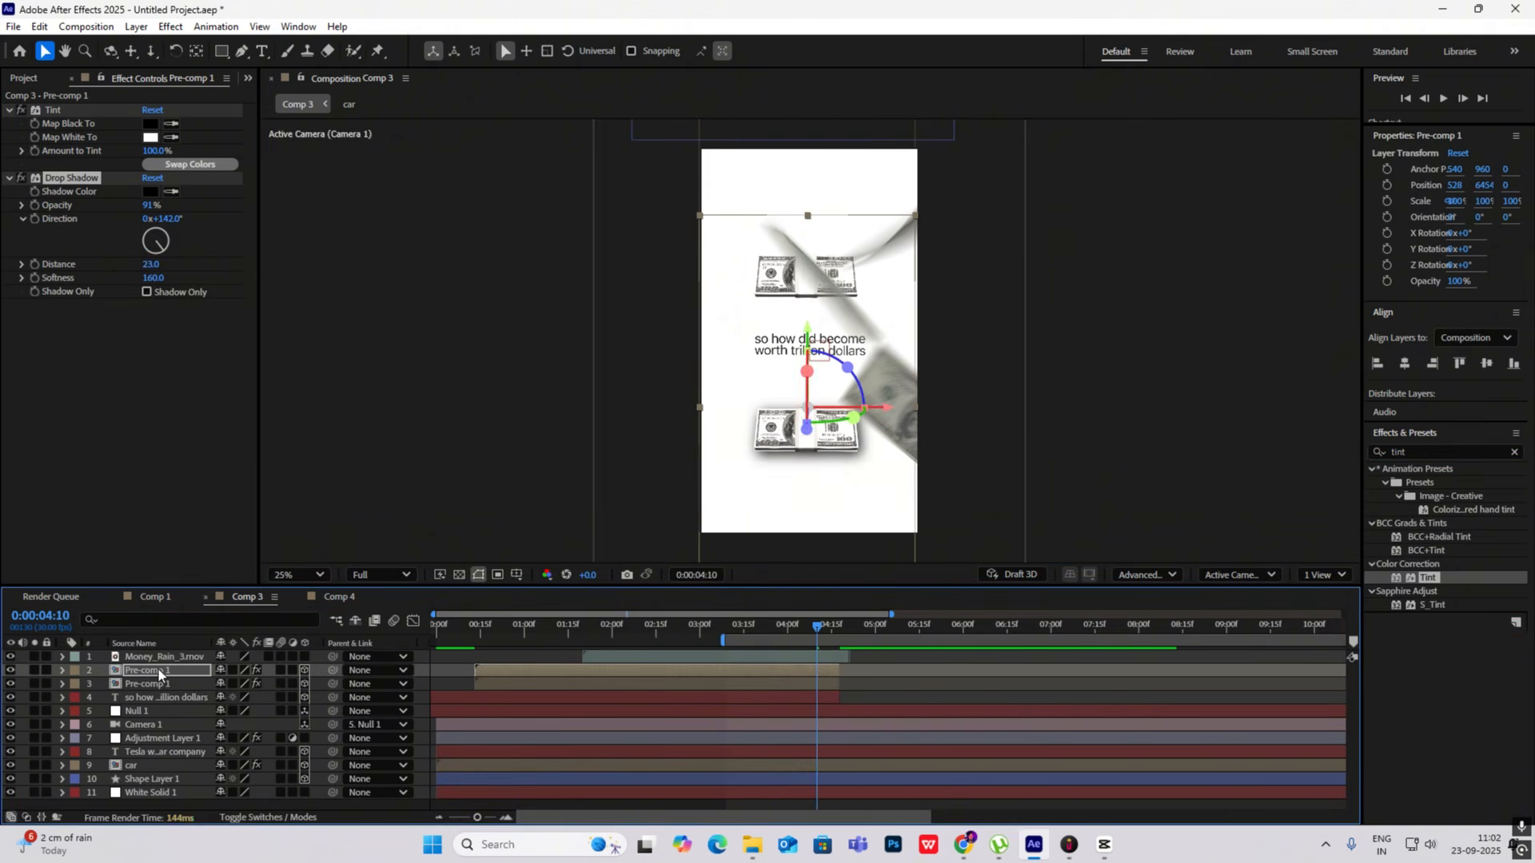
{"action": "left_click", "coordinate": [162, 683]}
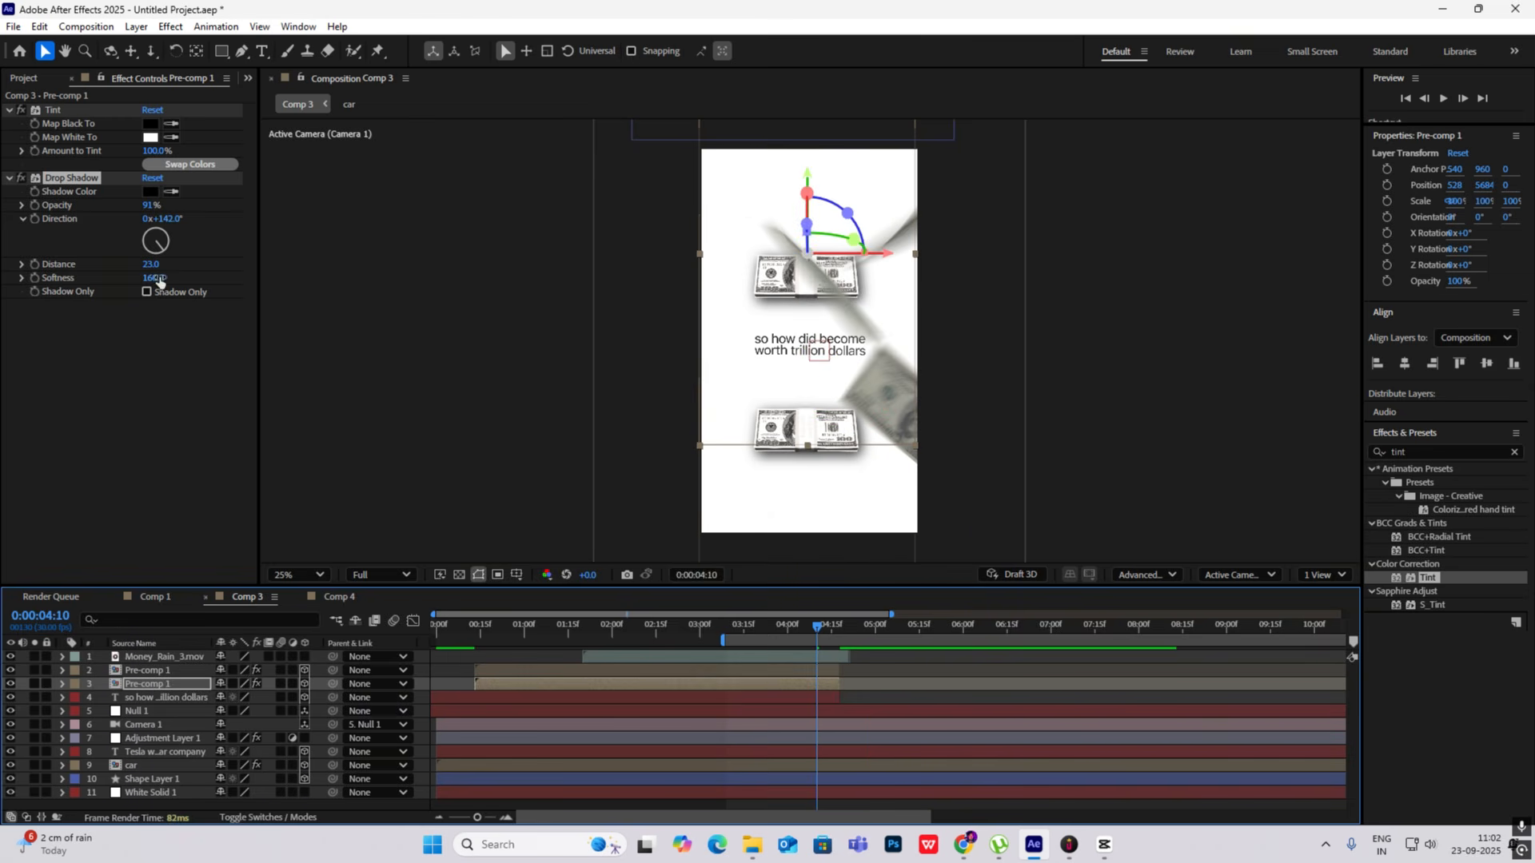
- Set the upper cash bundle's Drop Shadow to Distance 18 and Softness 49
{"action": "left_click_drag", "start_coordinate": [159, 279], "coordinate": [96, 282]}
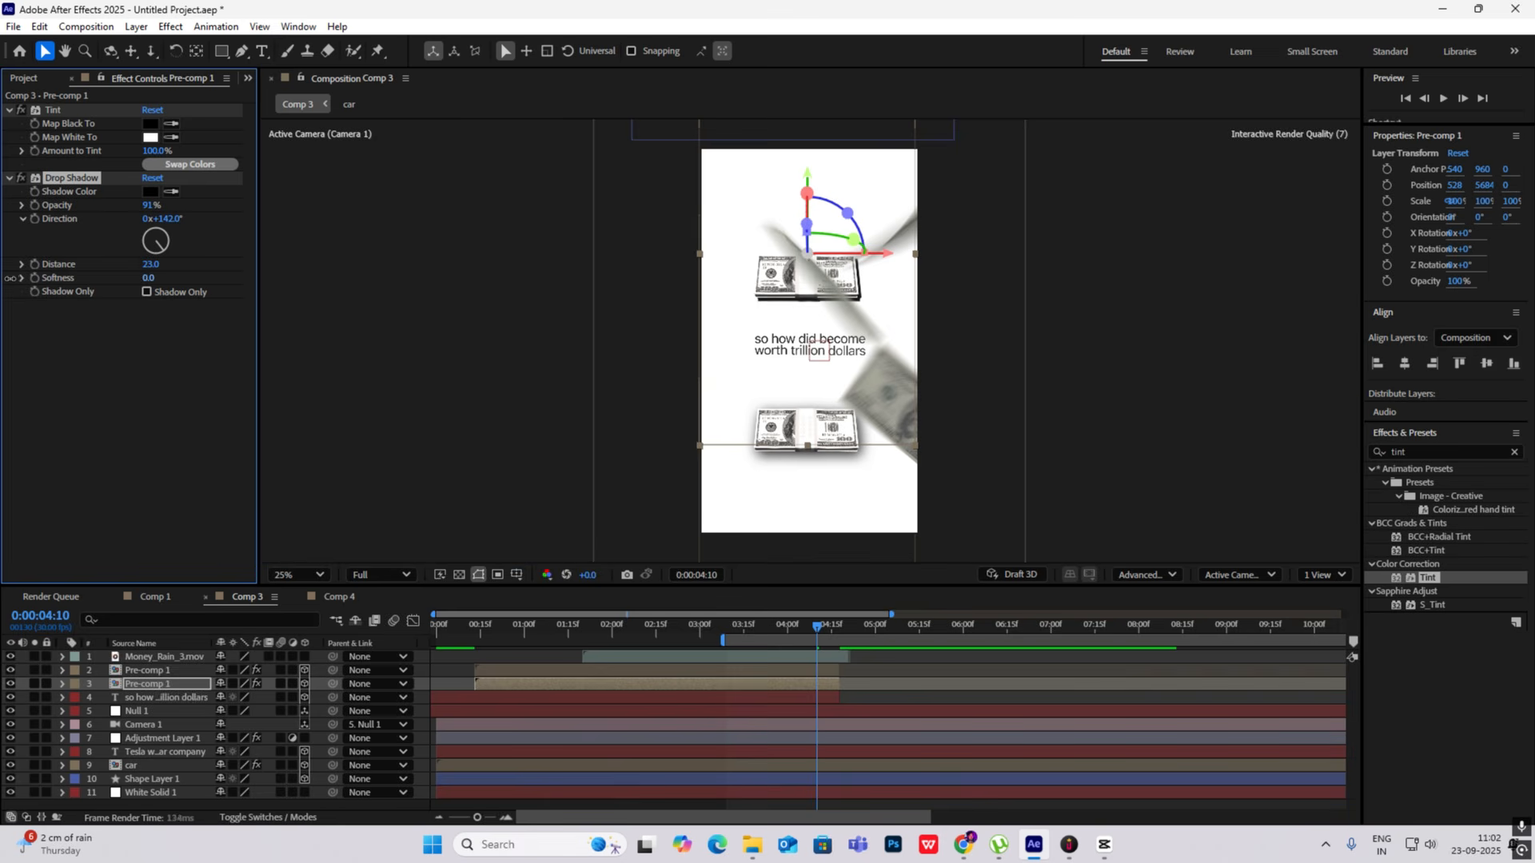
{"action": "left_click_drag", "start_coordinate": [3, 279], "coordinate": [13, 278]}
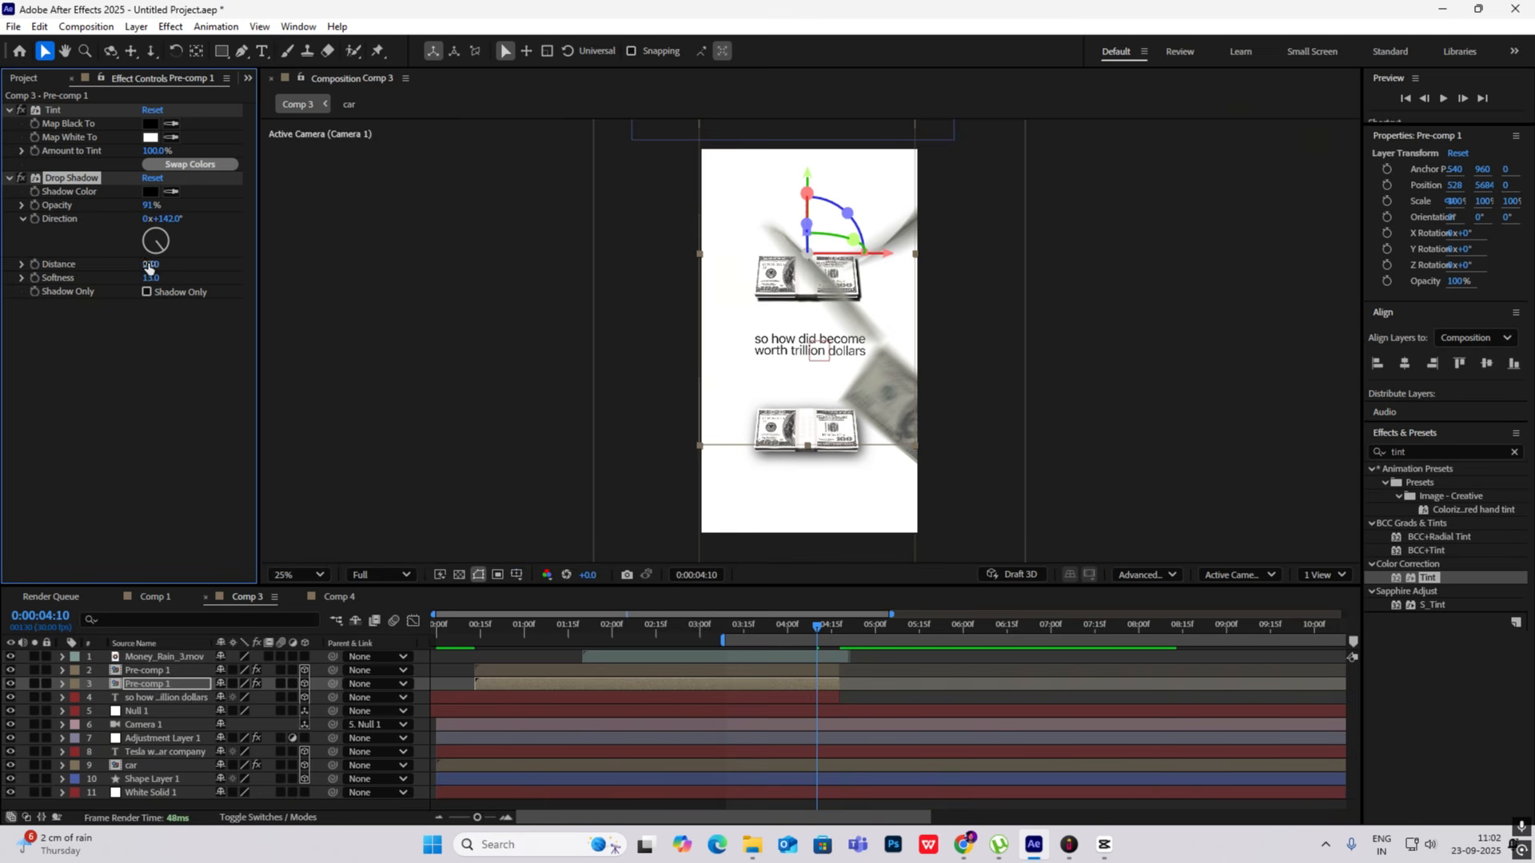
{"action": "left_click_drag", "start_coordinate": [148, 265], "coordinate": [183, 278]}
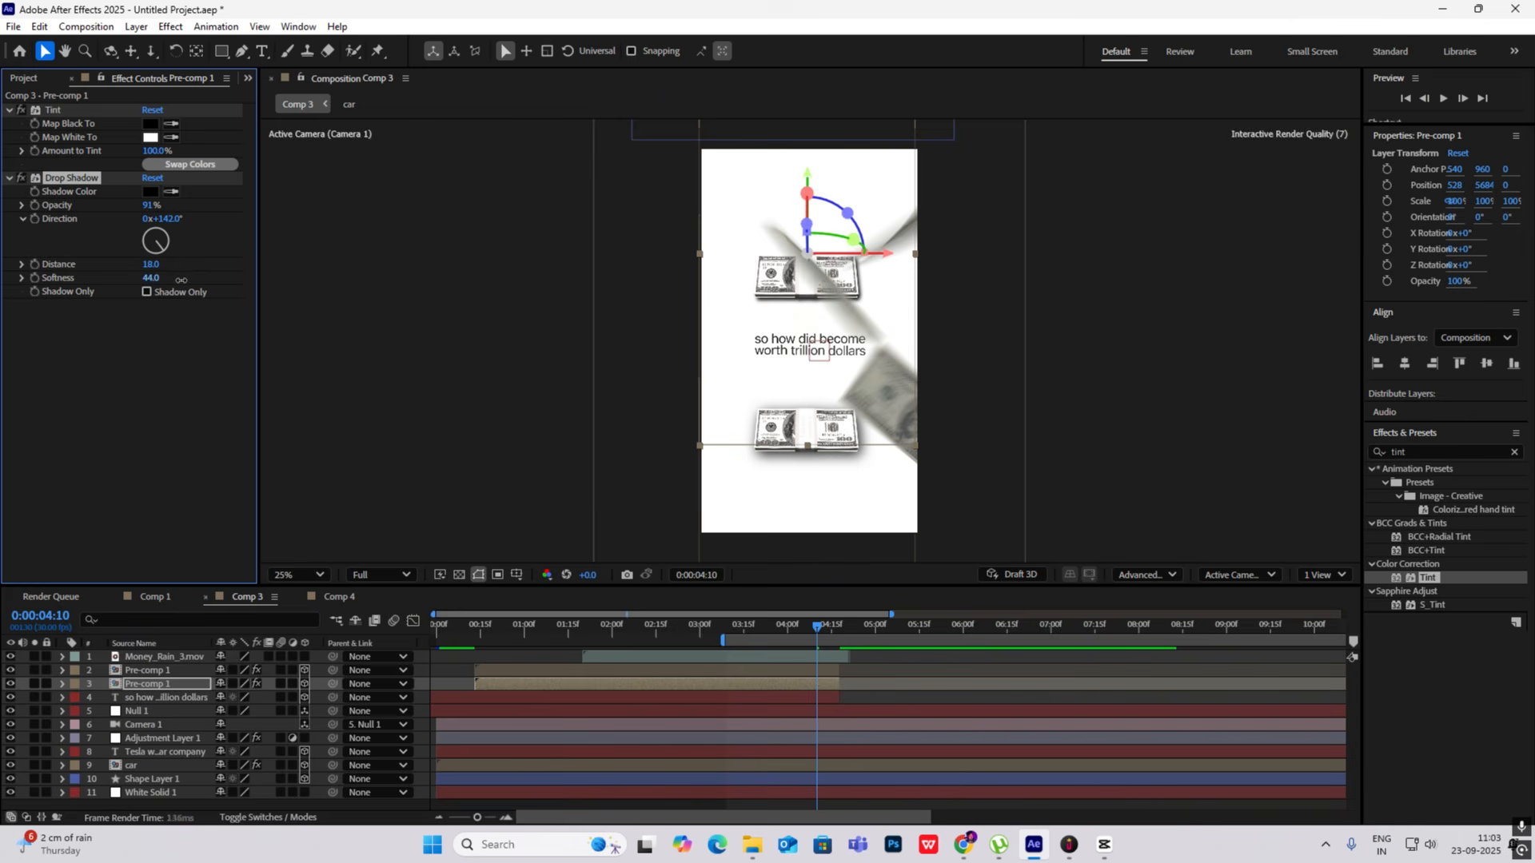
{"action": "left_click", "coordinate": [336, 276]}
- Preview Comp 3, park at 0:00:05:04, and examine the next scene in the CapCut reference around 00:00:09:06
{"action": "key", "text": "space"}
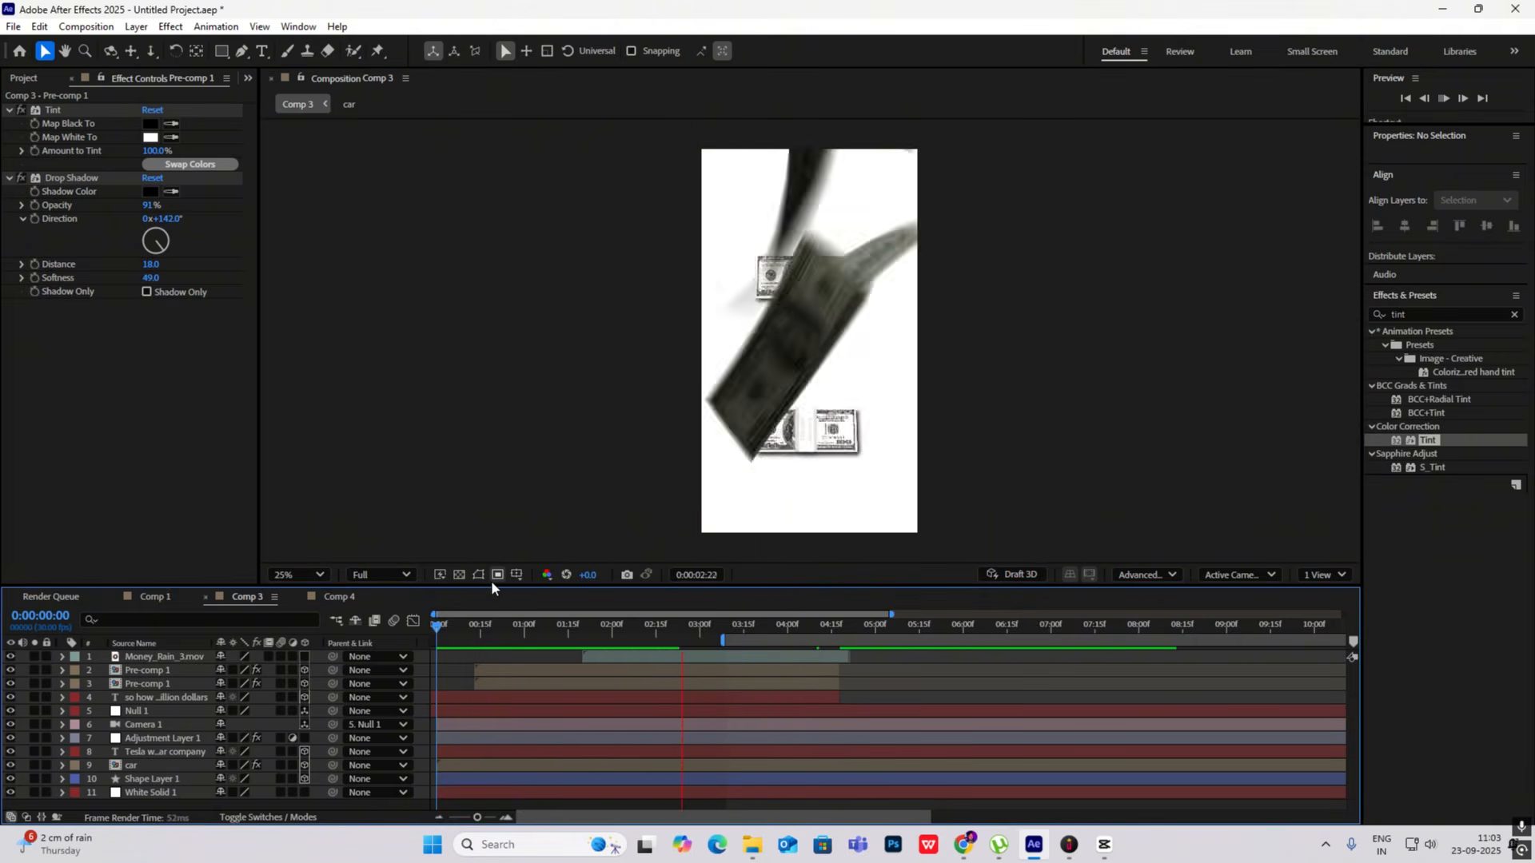
{"action": "left_click_drag", "start_coordinate": [856, 626], "coordinate": [888, 629]}
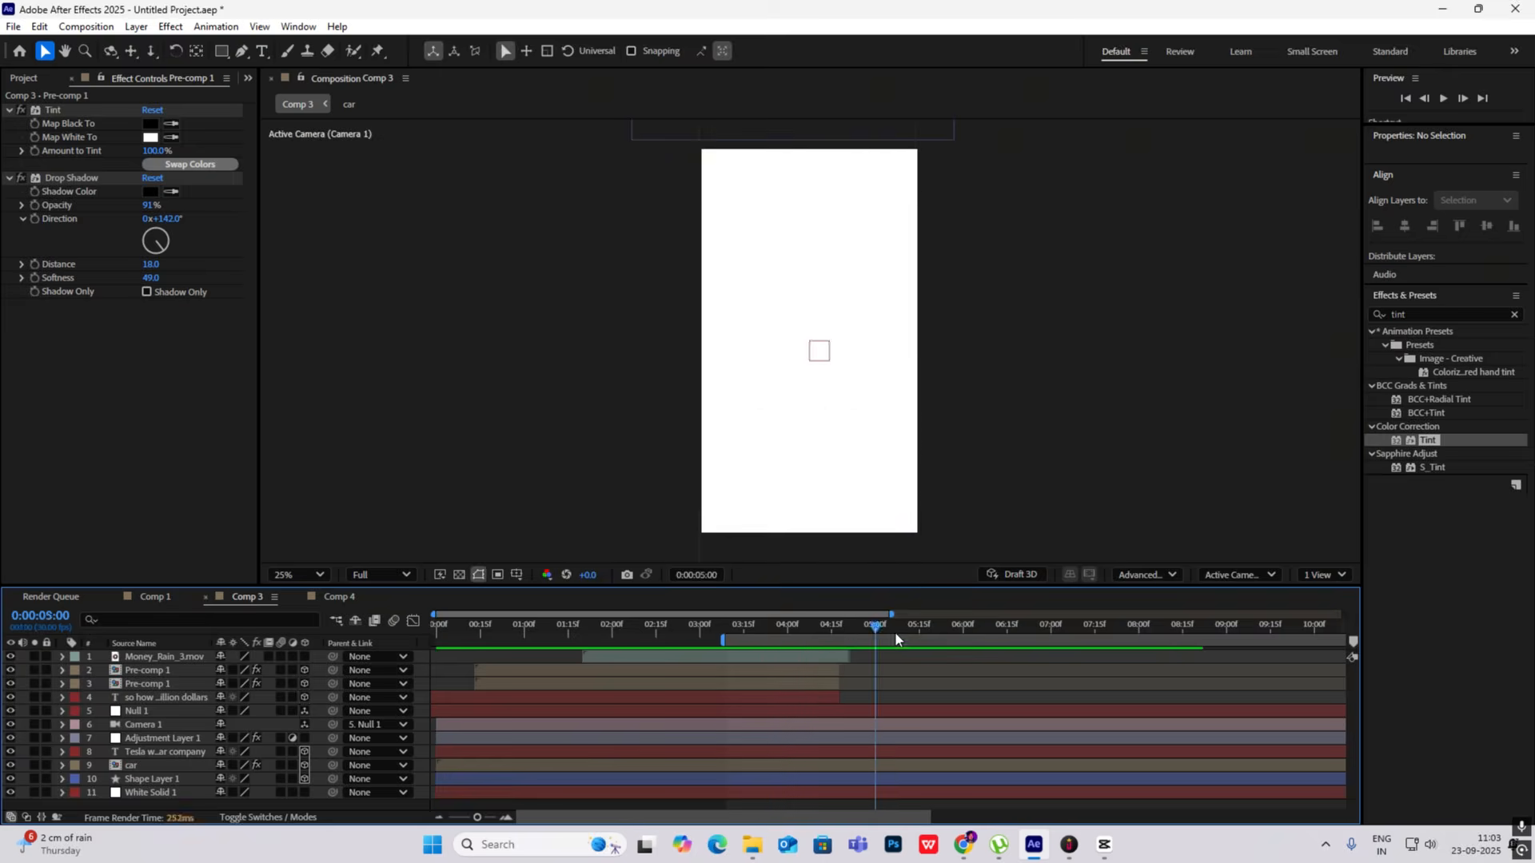
{"action": "left_click", "coordinate": [1104, 845]}
{"action": "left_click_drag", "start_coordinate": [206, 582], "coordinate": [257, 623]}
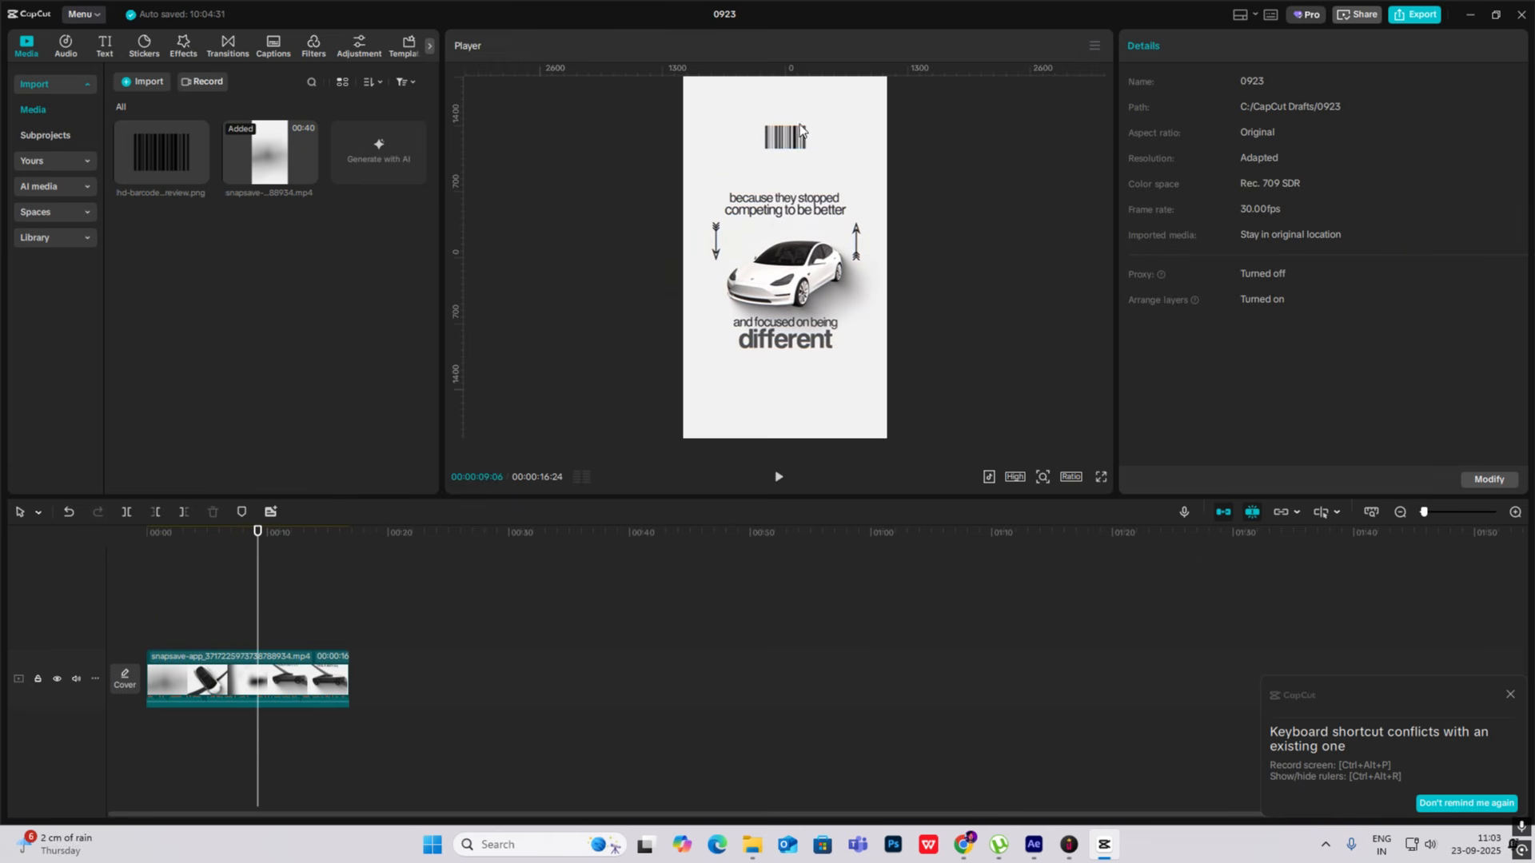
{"action": "left_click", "coordinate": [1117, 855]}
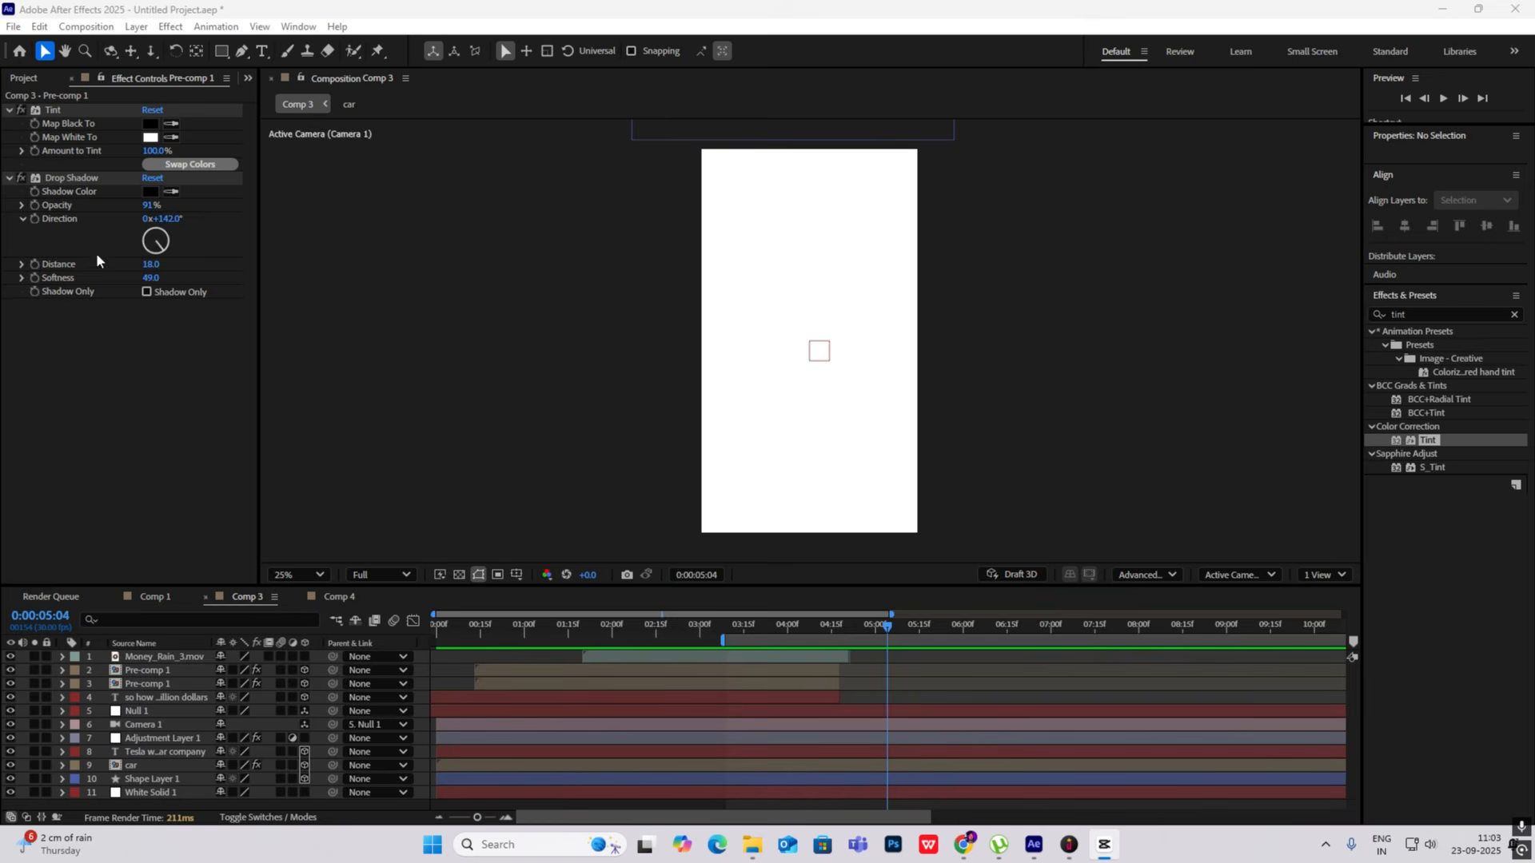
- Add the hd-barcode PNG to Comp 3 below Money_Rain_3.mov, scale it to 83%, and make its layer 3D
{"action": "left_click", "coordinate": [24, 77]}
{"action": "left_click_drag", "start_coordinate": [61, 327], "coordinate": [270, 650]}
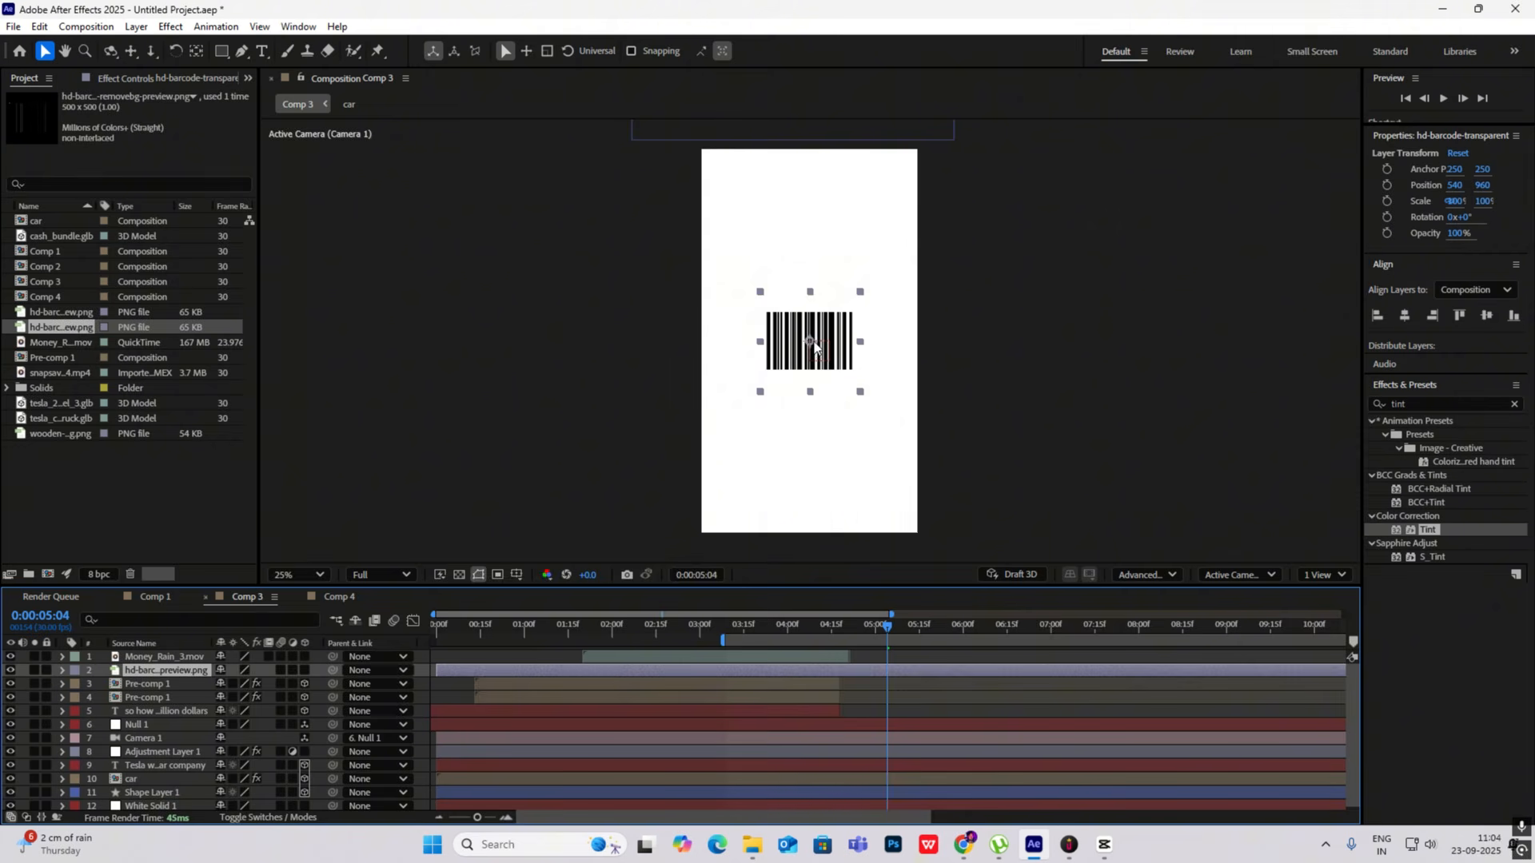
{"action": "left_click_drag", "start_coordinate": [814, 342], "coordinate": [814, 200]}
{"action": "key", "text": "s"}
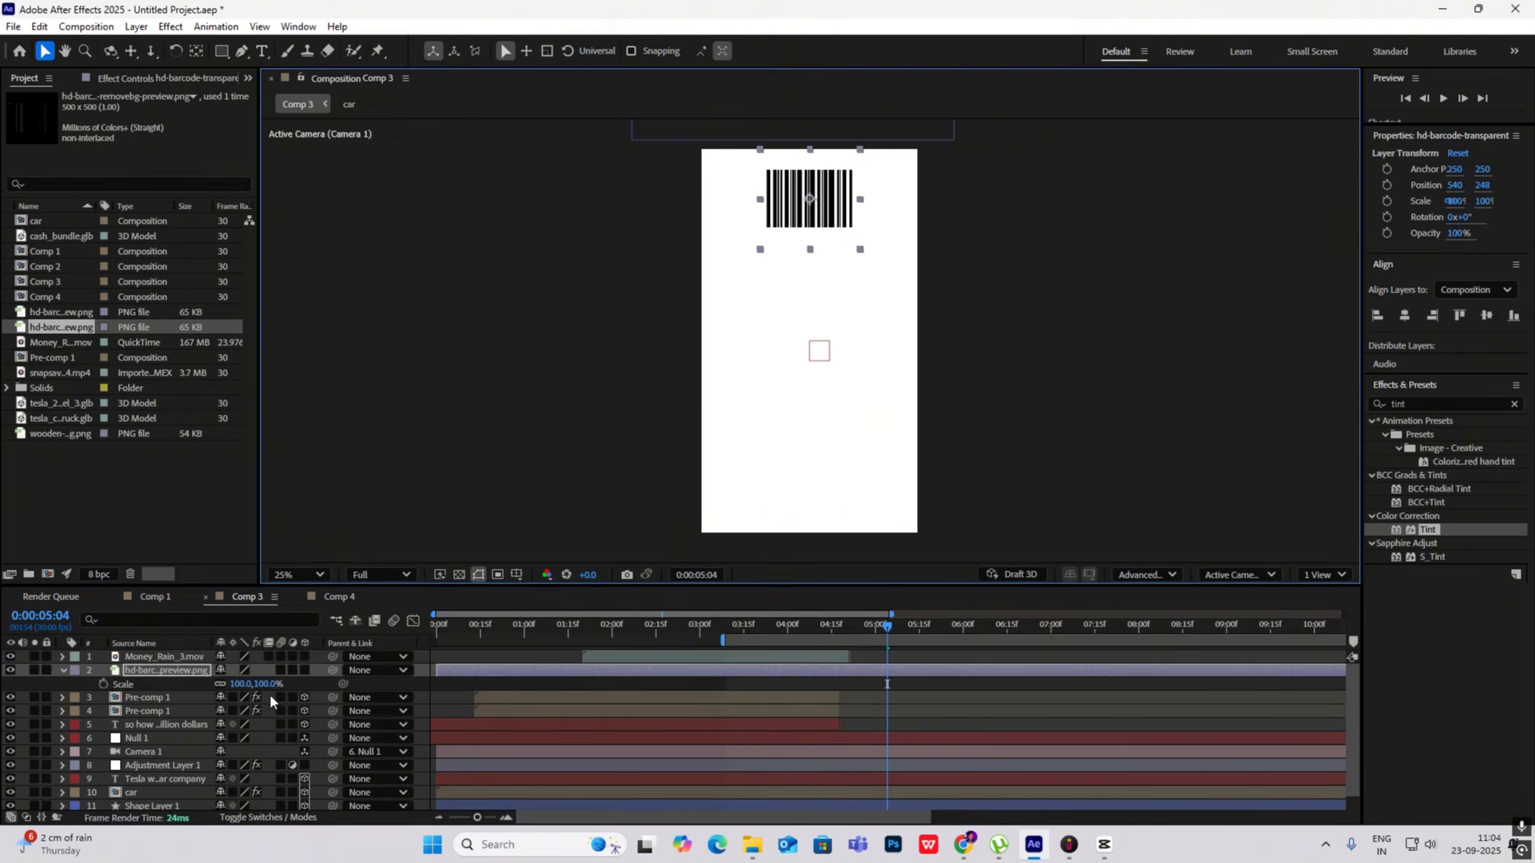
{"action": "left_click_drag", "start_coordinate": [269, 686], "coordinate": [256, 685]}
{"action": "left_click", "coordinate": [305, 671]}
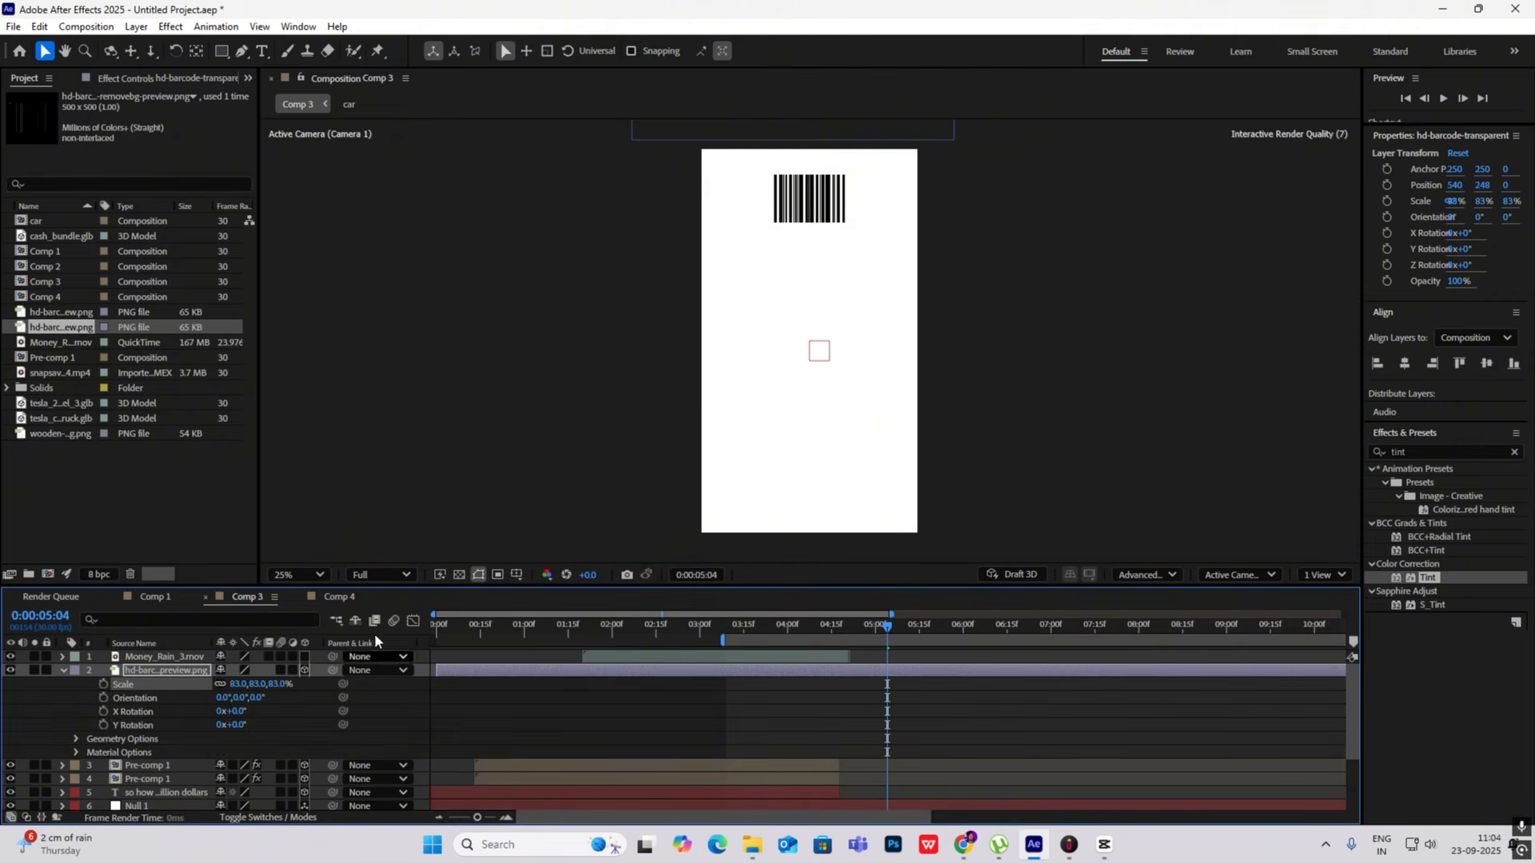
- Move the barcode into the upper part of the camera view at about X 504, Y 5492, and scale it to 74%
{"action": "scroll", "coordinate": [779, 275], "scroll_direction": "down", "scroll_amount": 5}
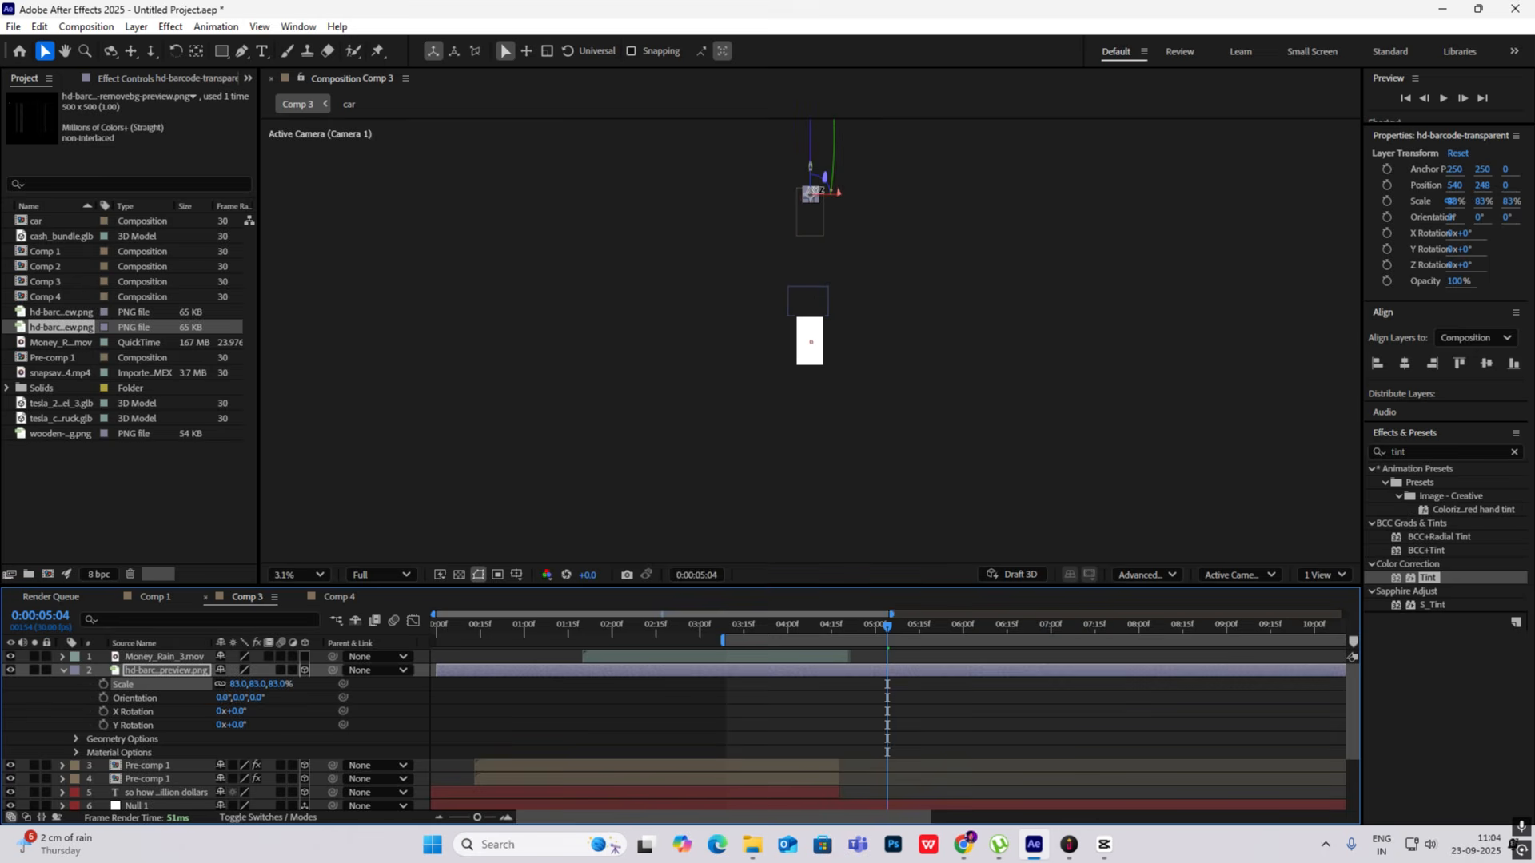
{"action": "left_click_drag", "start_coordinate": [810, 193], "coordinate": [809, 329]}
{"action": "scroll", "coordinate": [809, 329], "scroll_direction": "up", "scroll_amount": 2}
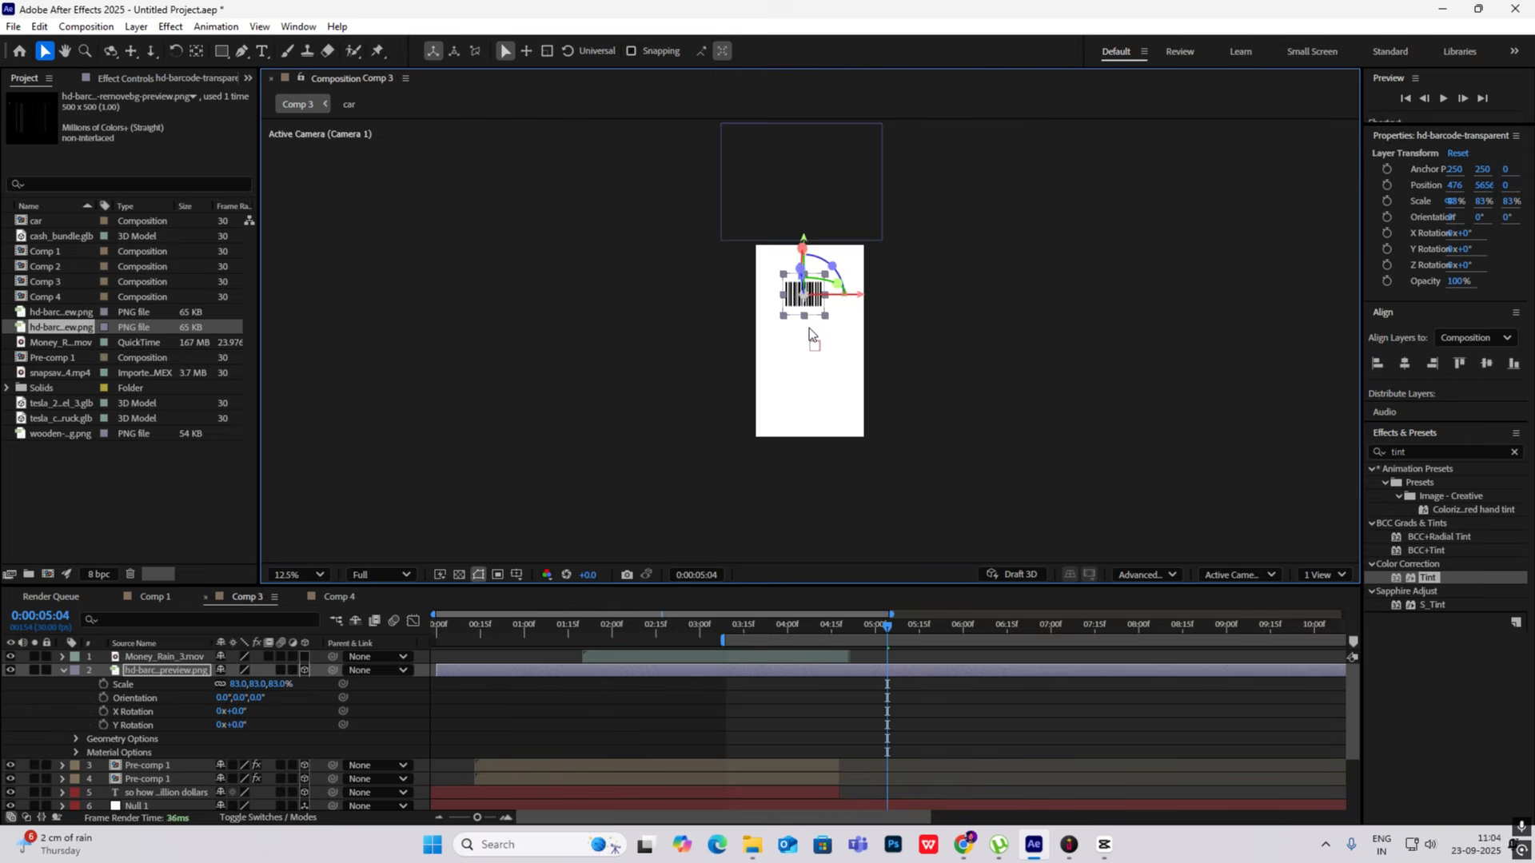
{"action": "scroll", "coordinate": [809, 328], "scroll_direction": "up", "scroll_amount": 1}
{"action": "left_click_drag", "start_coordinate": [798, 260], "coordinate": [803, 215]}
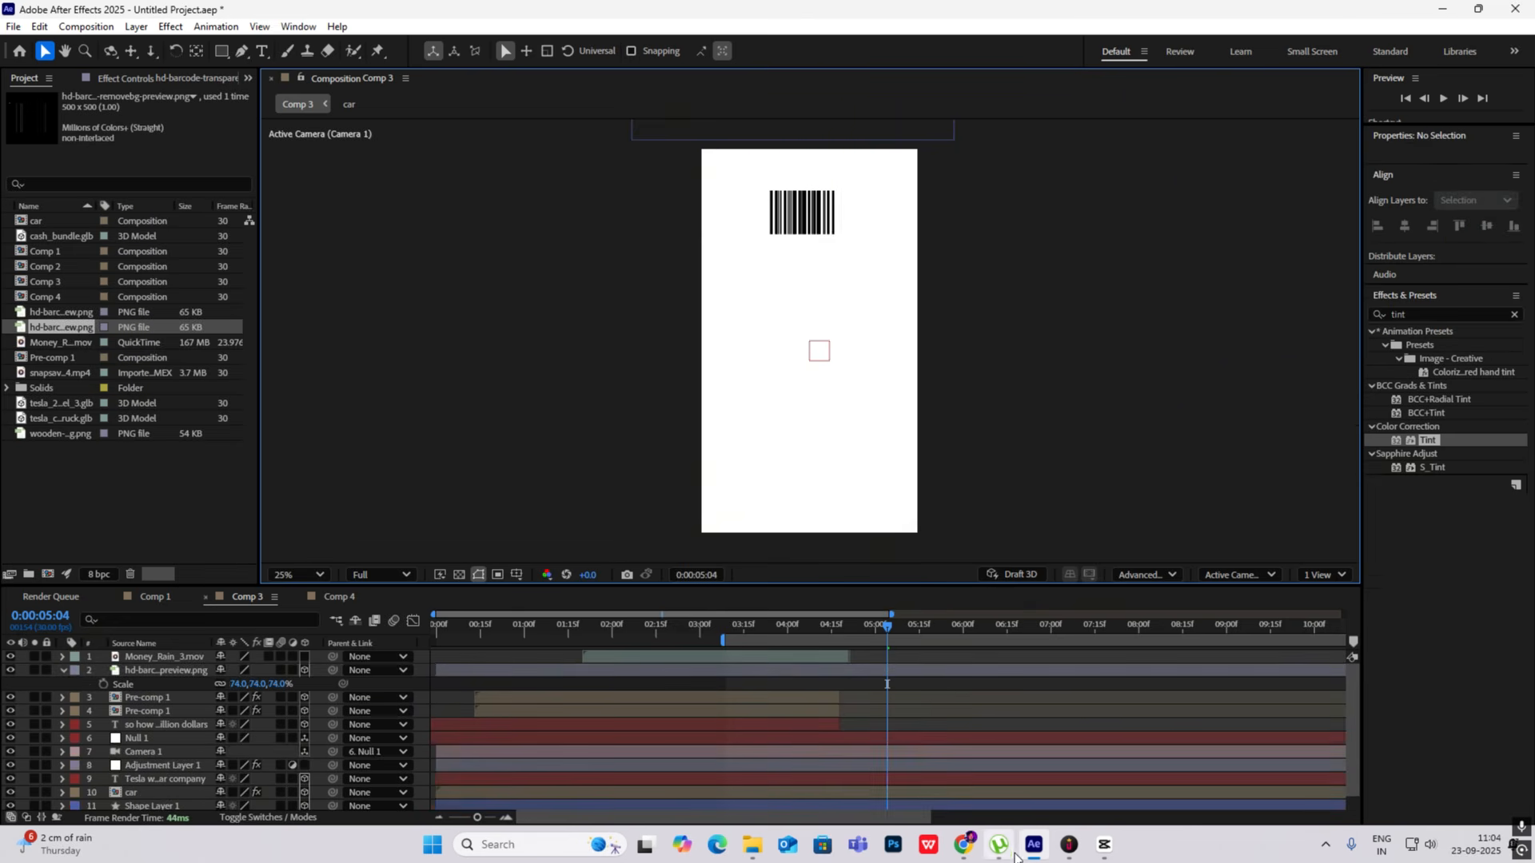
- Switch to CapCut and compare the barcode's size and placement with the reference frame
{"action": "left_click", "coordinate": [1105, 848]}
{"action": "left_click", "coordinate": [1104, 849]}
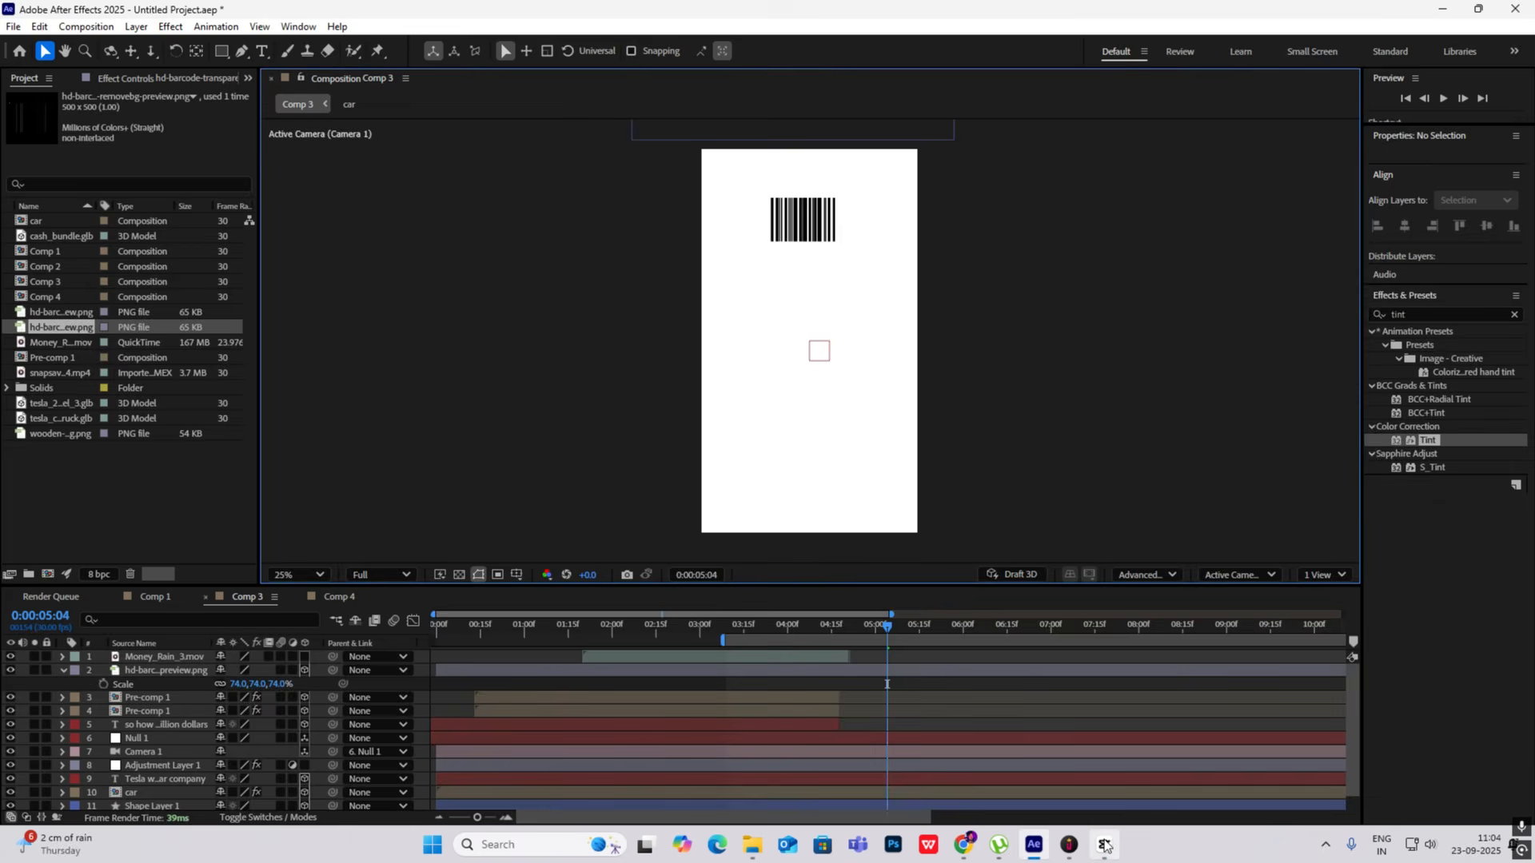
{"action": "left_click", "coordinate": [1104, 849]}
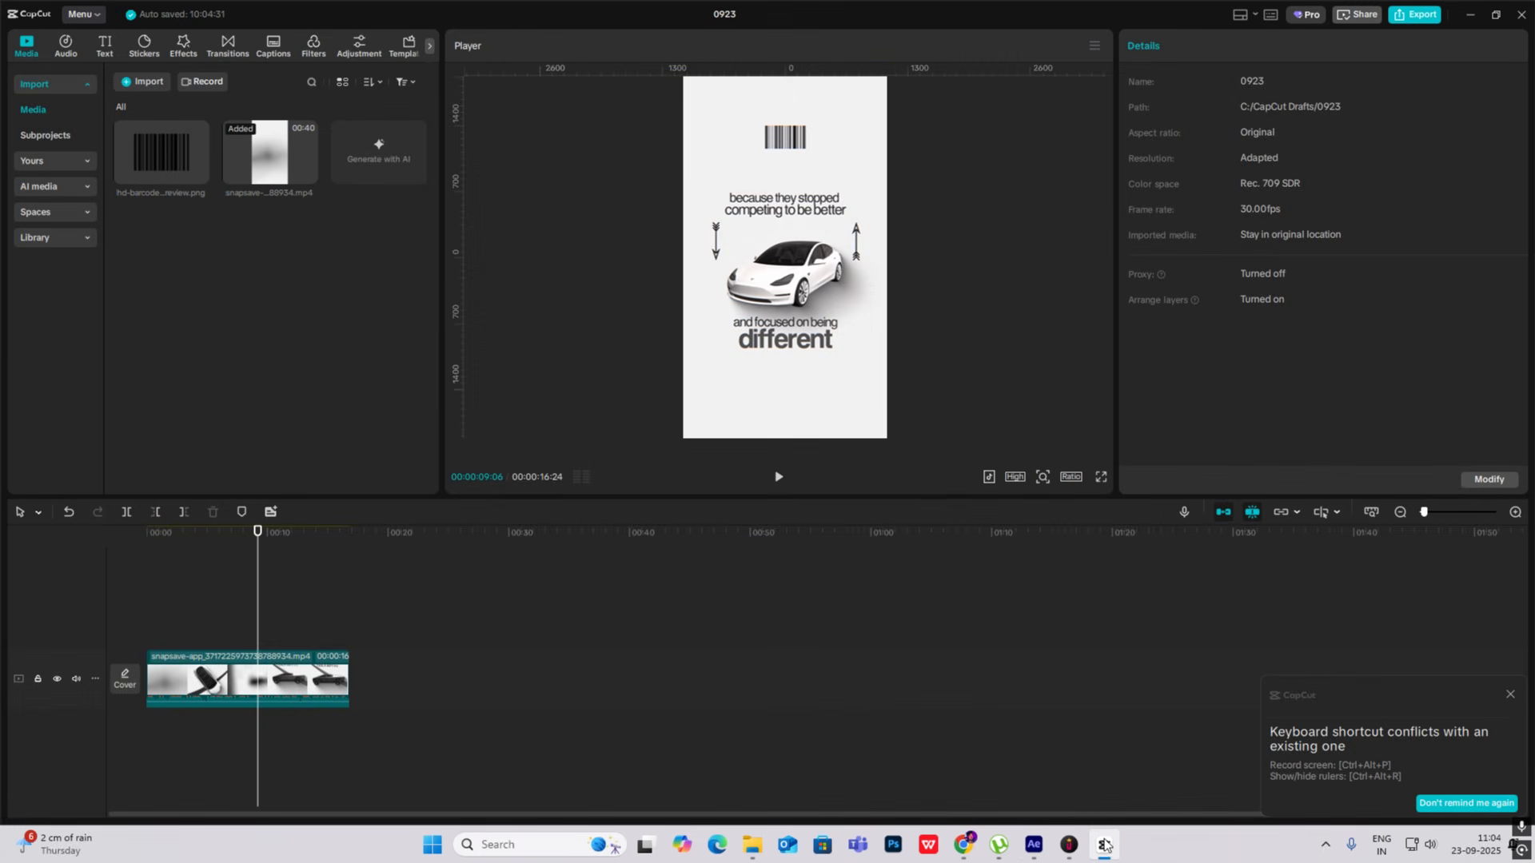
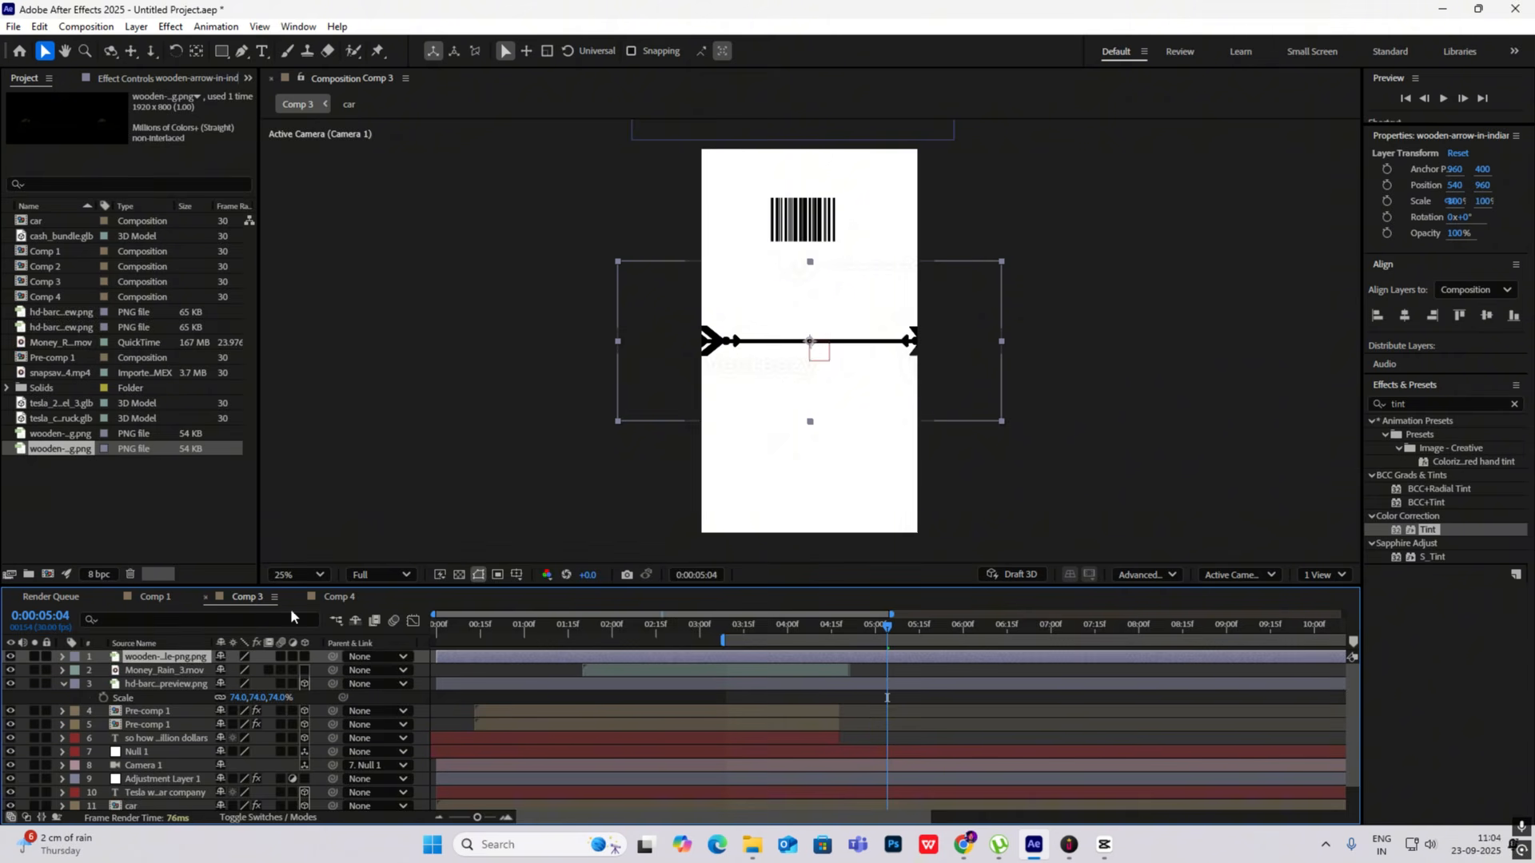
- Make the wooden arrow layer 3D, rotate it 90° on Z, and move it into the camera view at about X 184, Y 6176
{"action": "key", "text": "r"}
{"action": "left_click_drag", "start_coordinate": [237, 670], "coordinate": [307, 675]}
{"action": "left_click", "coordinate": [304, 656]}
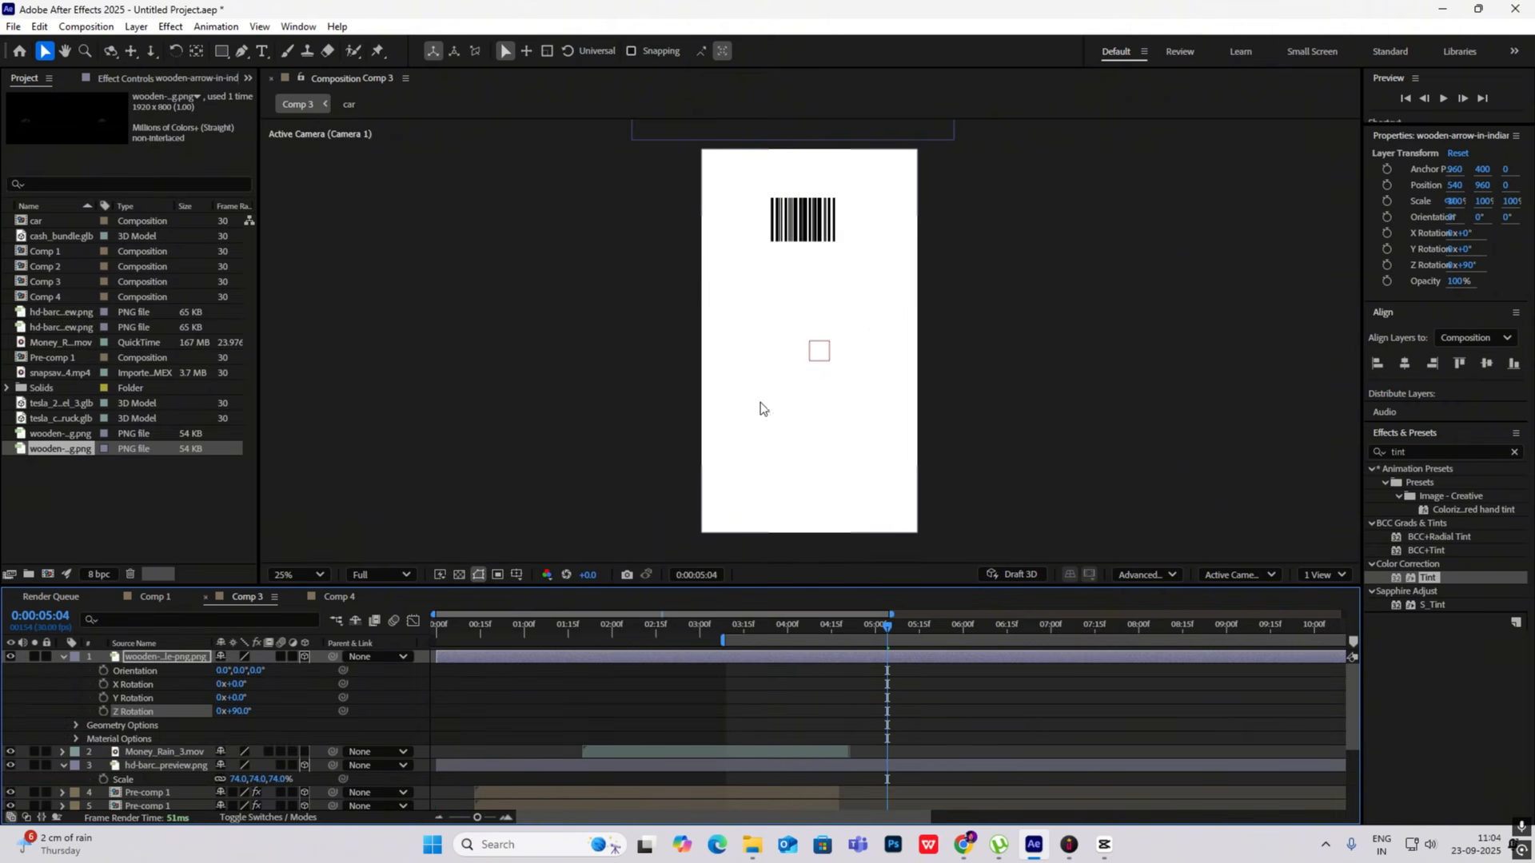
{"action": "scroll", "coordinate": [803, 287], "scroll_direction": "down", "scroll_amount": 3}
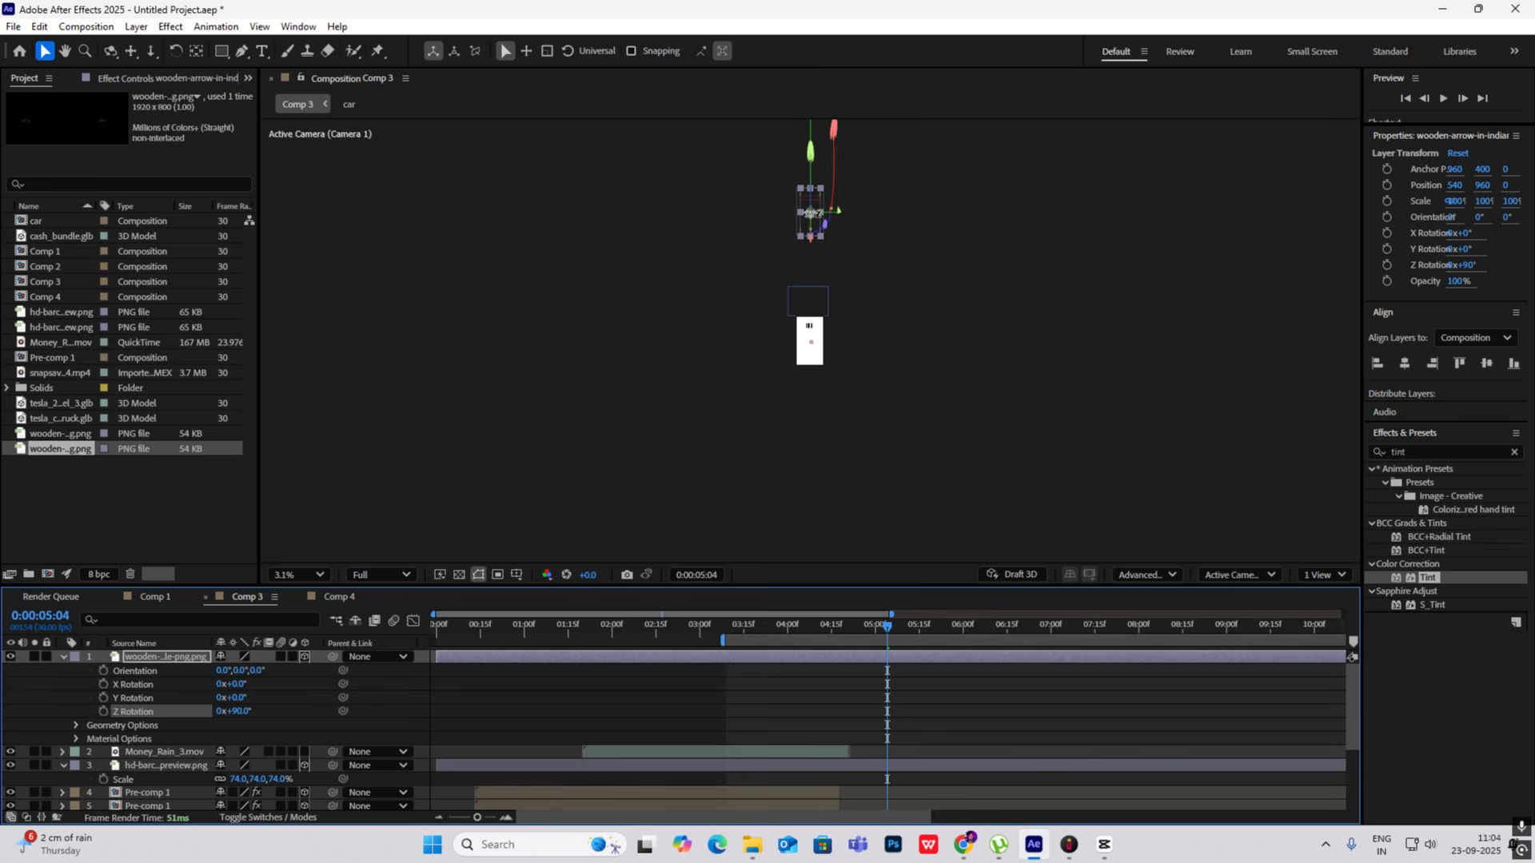
{"action": "left_click_drag", "start_coordinate": [809, 200], "coordinate": [760, 375]}
{"action": "scroll", "coordinate": [805, 349], "scroll_direction": "up", "scroll_amount": 6}
- Scale the wooden arrow to 33% and collapse the arrow and barcode layer properties
{"action": "key", "text": "s"}
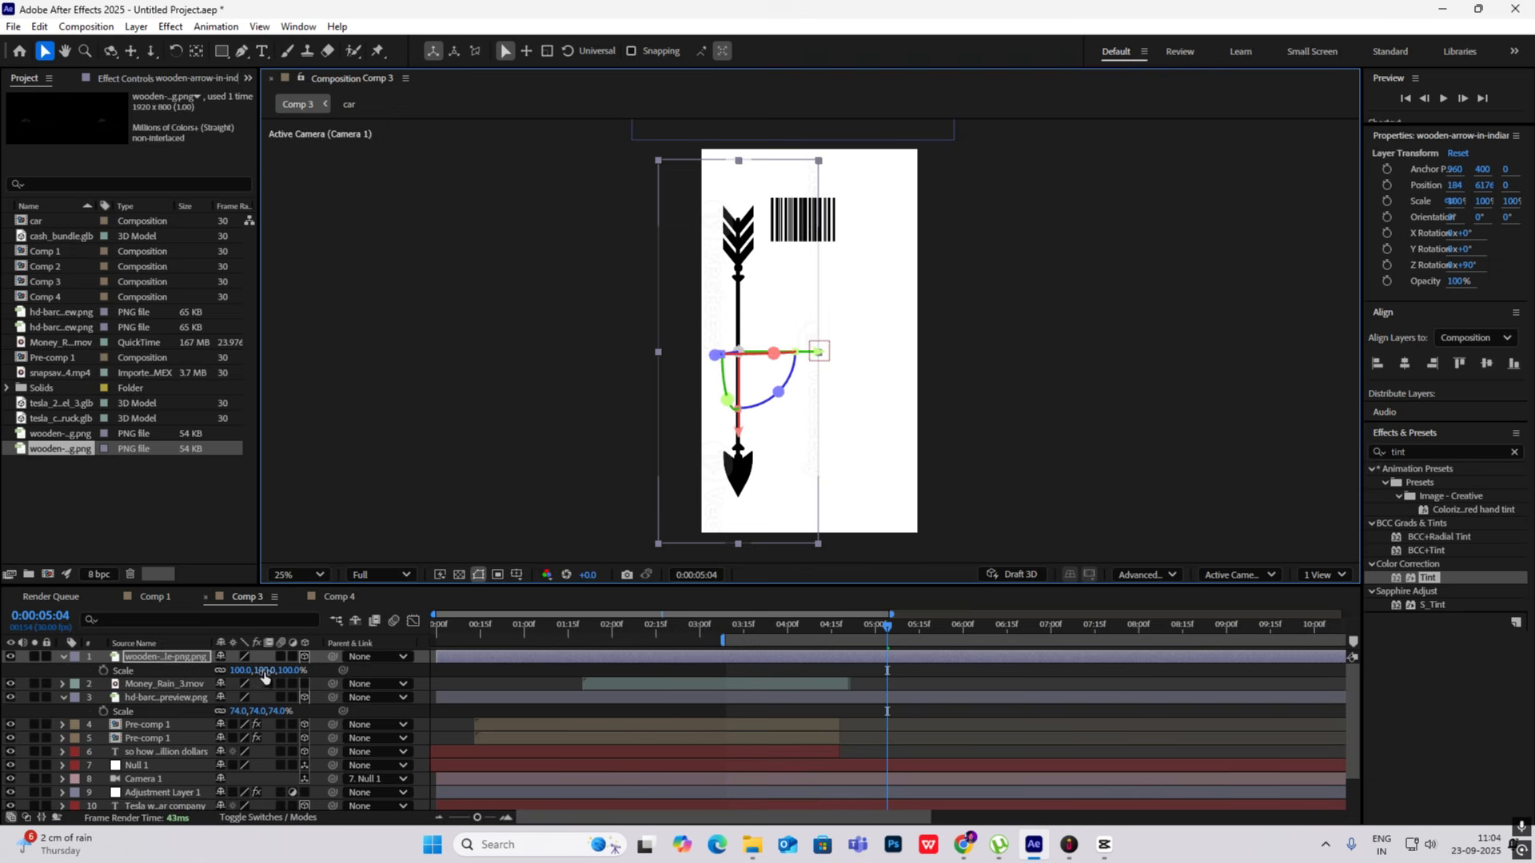
{"action": "left_click_drag", "start_coordinate": [265, 678], "coordinate": [212, 678]}
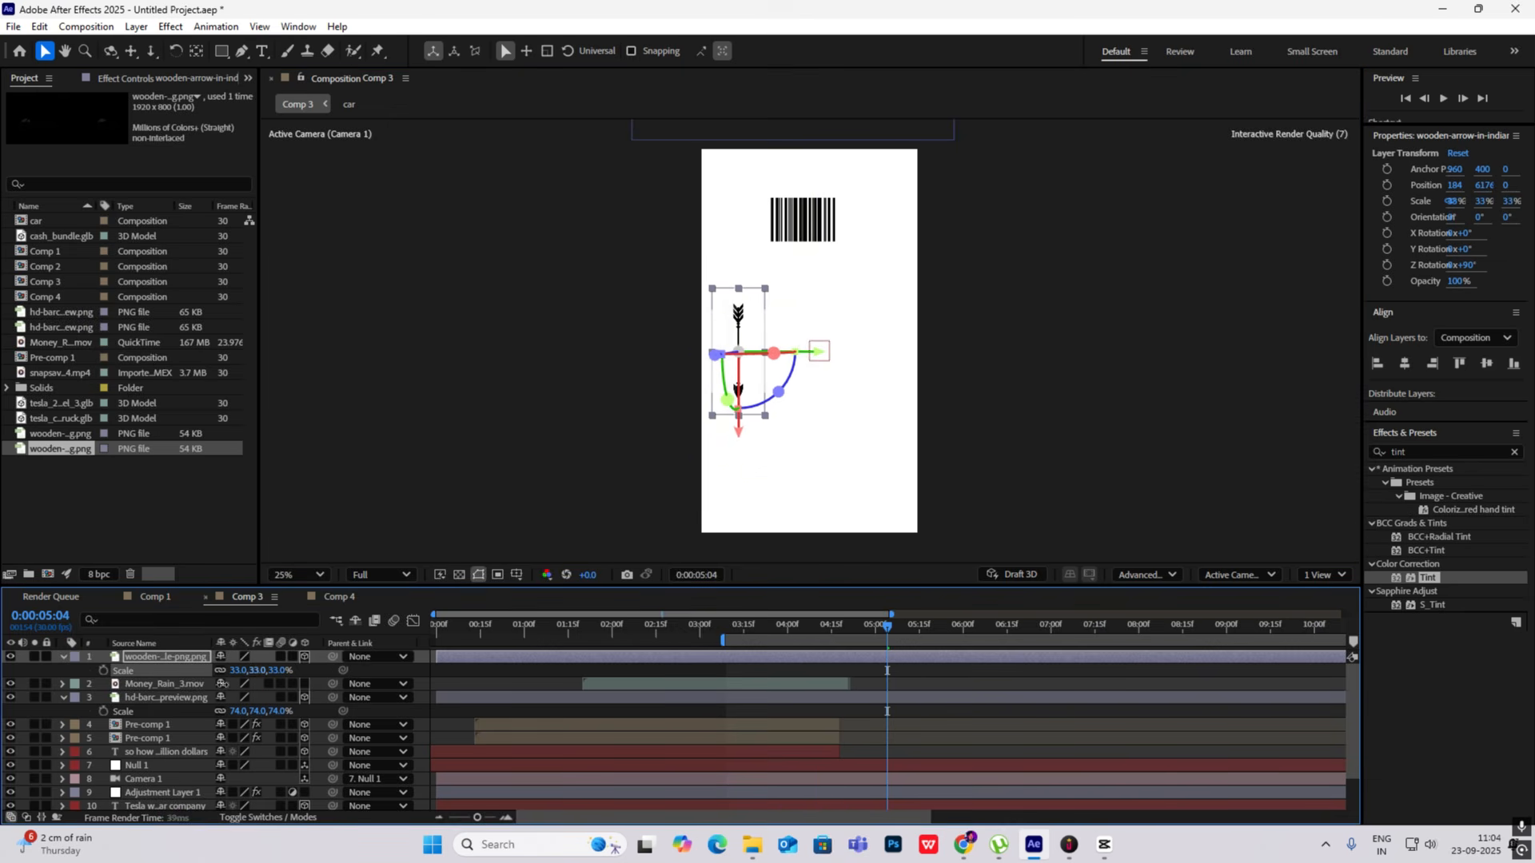
{"action": "left_click", "coordinate": [64, 657]}
{"action": "left_click", "coordinate": [64, 683]}
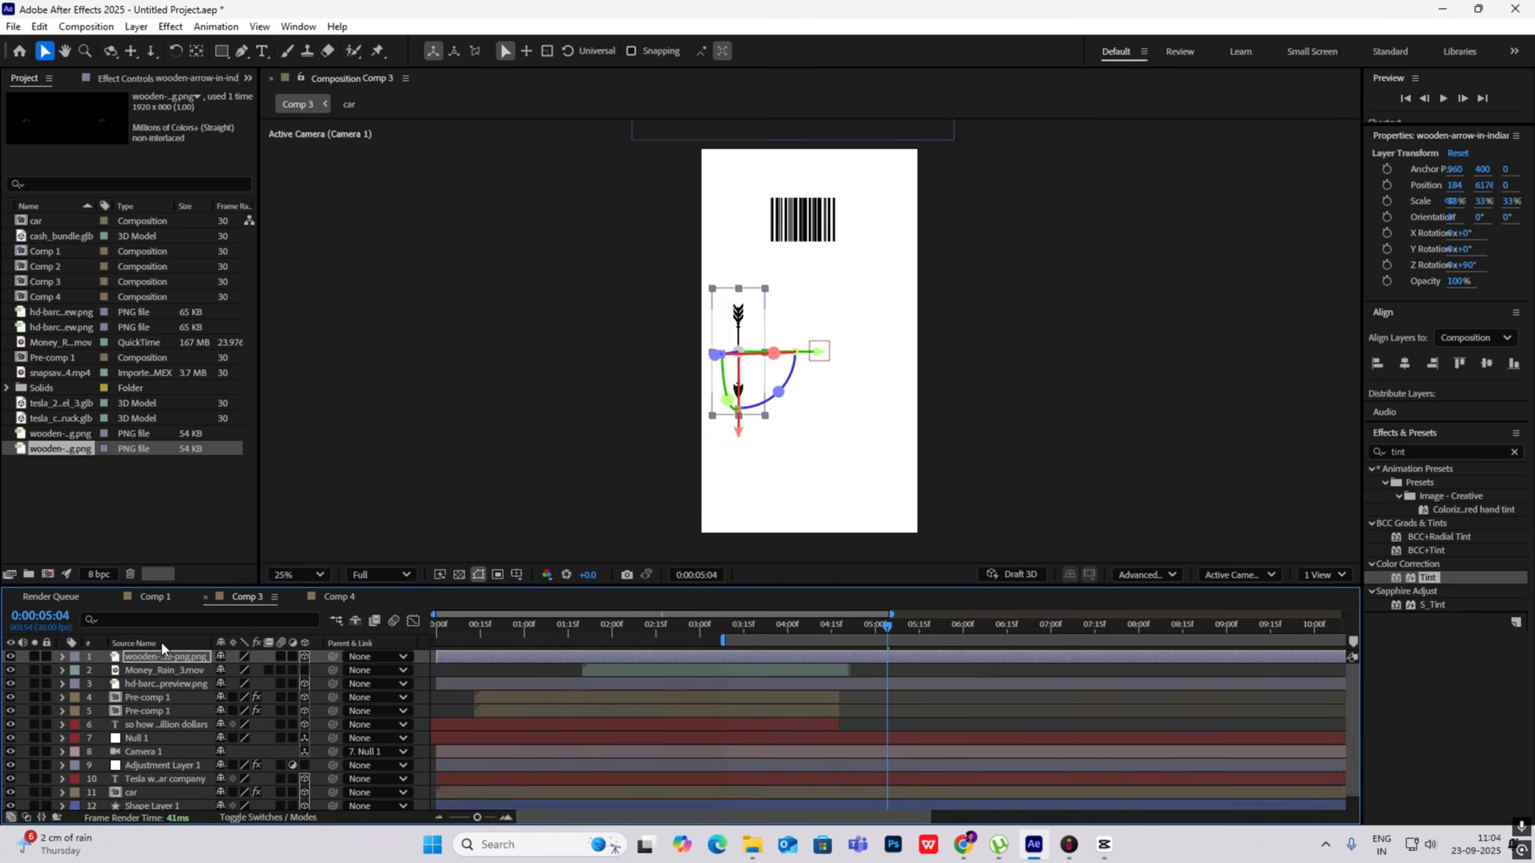
- Duplicate the wooden arrow, place the copy level with the original at about X 804, Y 6176, and compare the spacing with the CapCut reference
{"action": "key", "text": "ctrl+d"}
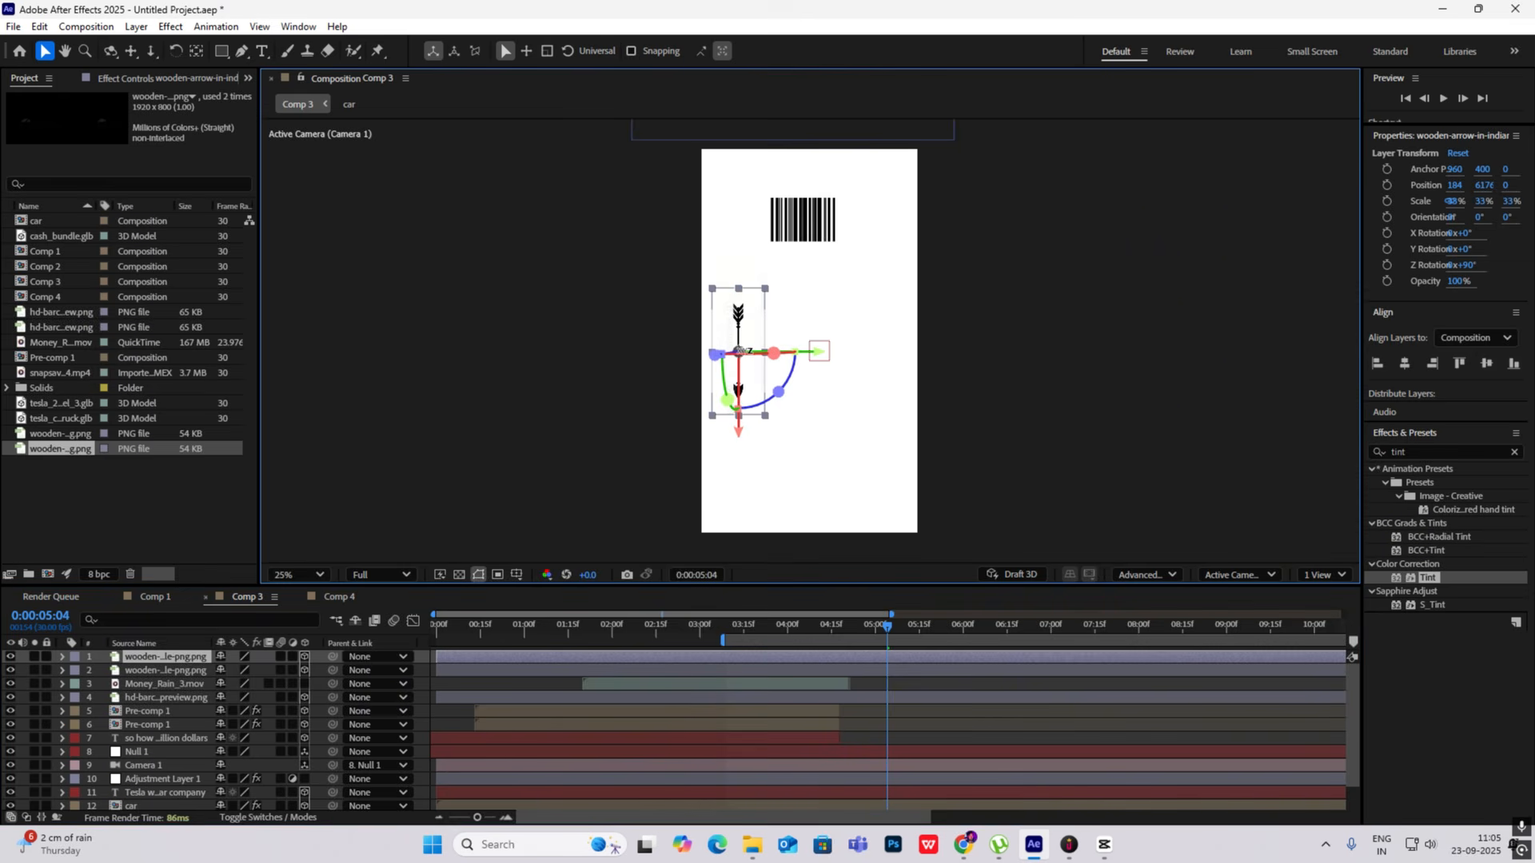
{"action": "left_click_drag", "start_coordinate": [738, 352], "coordinate": [862, 351]}
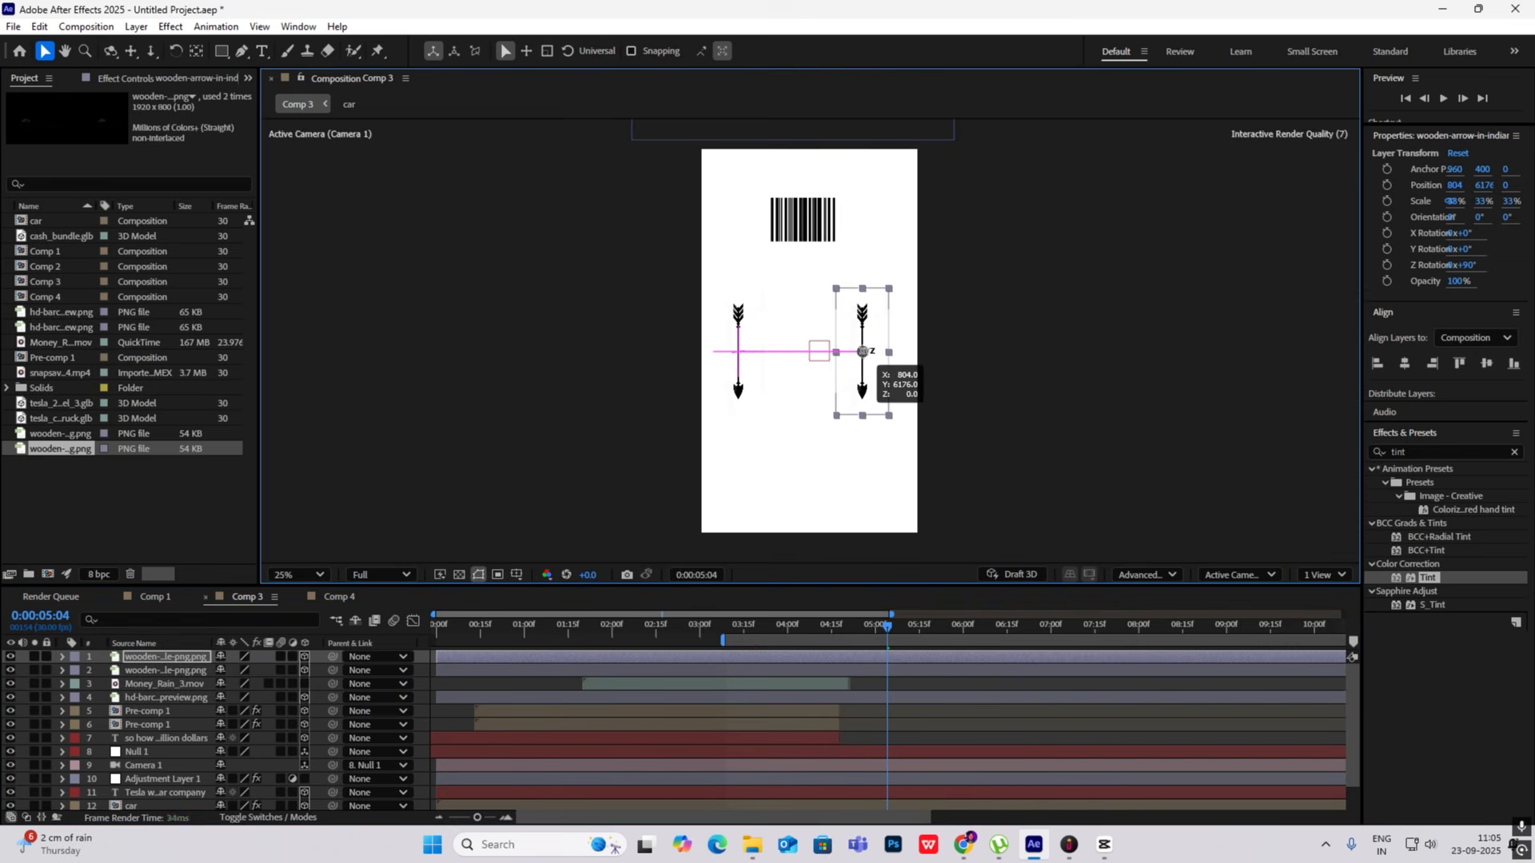
{"action": "key", "text": "alt+Tab"}
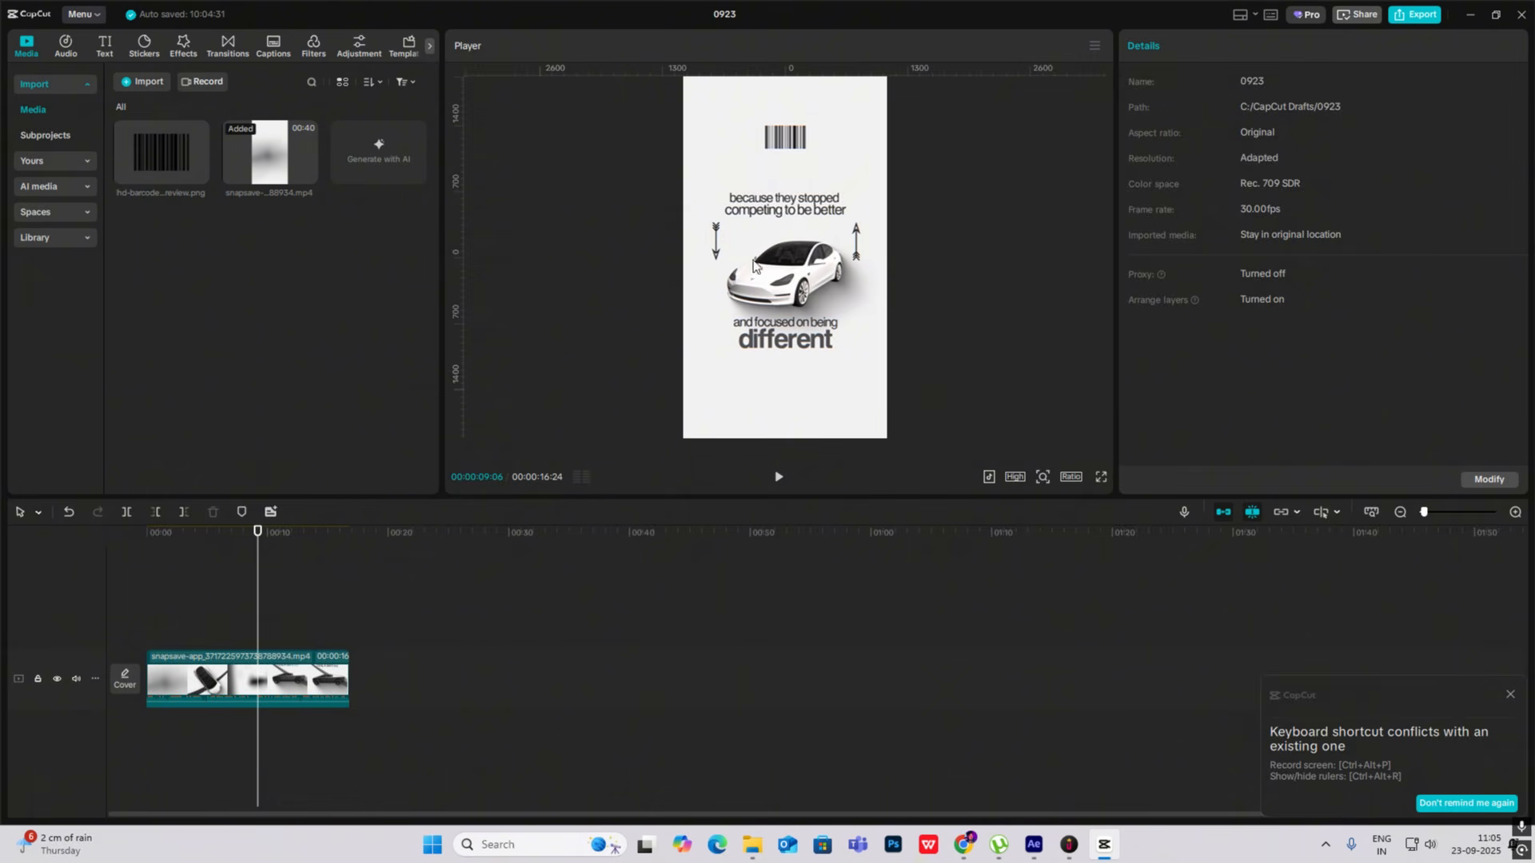
{"action": "left_click", "coordinate": [1109, 849]}
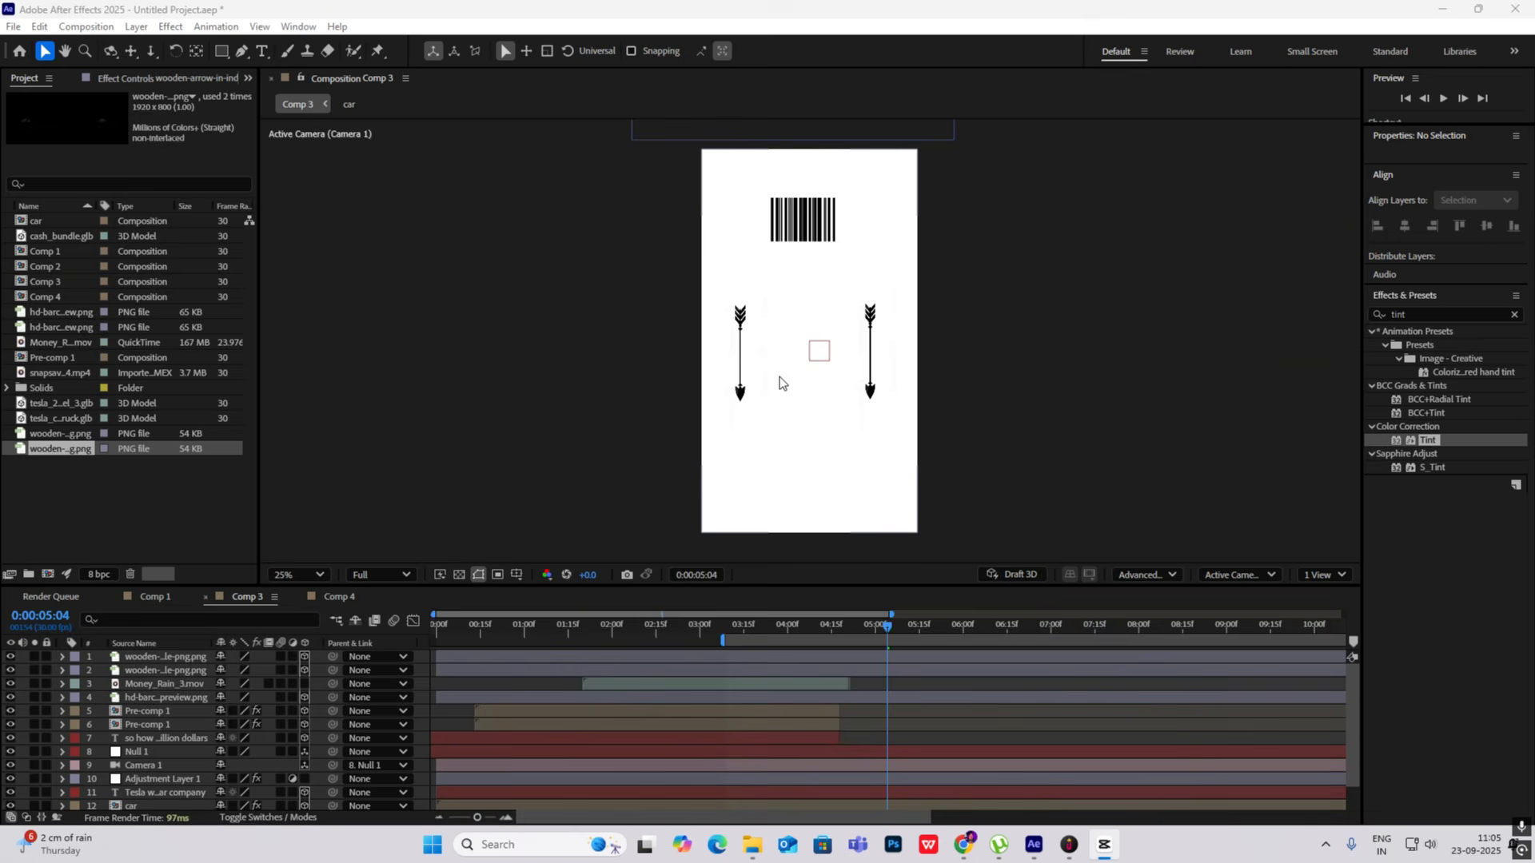
{"action": "left_click", "coordinate": [510, 530]}
- Add the tesla_2018_model_3 3D model as the top layer of Comp 3 and scale it to 1%
{"action": "left_click", "coordinate": [63, 406]}
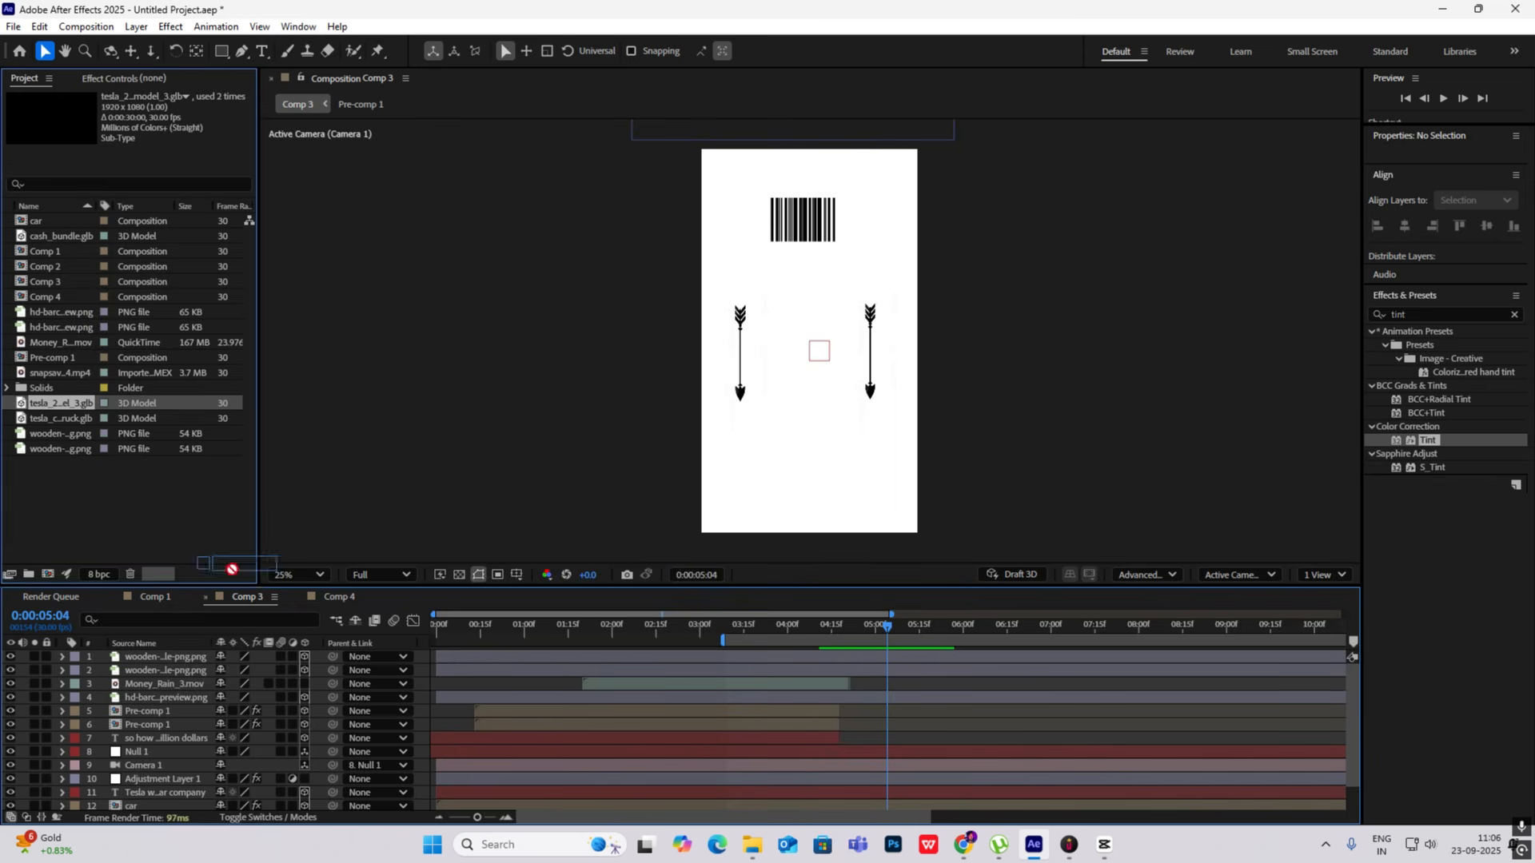
{"action": "left_click_drag", "start_coordinate": [63, 405], "coordinate": [165, 654]}
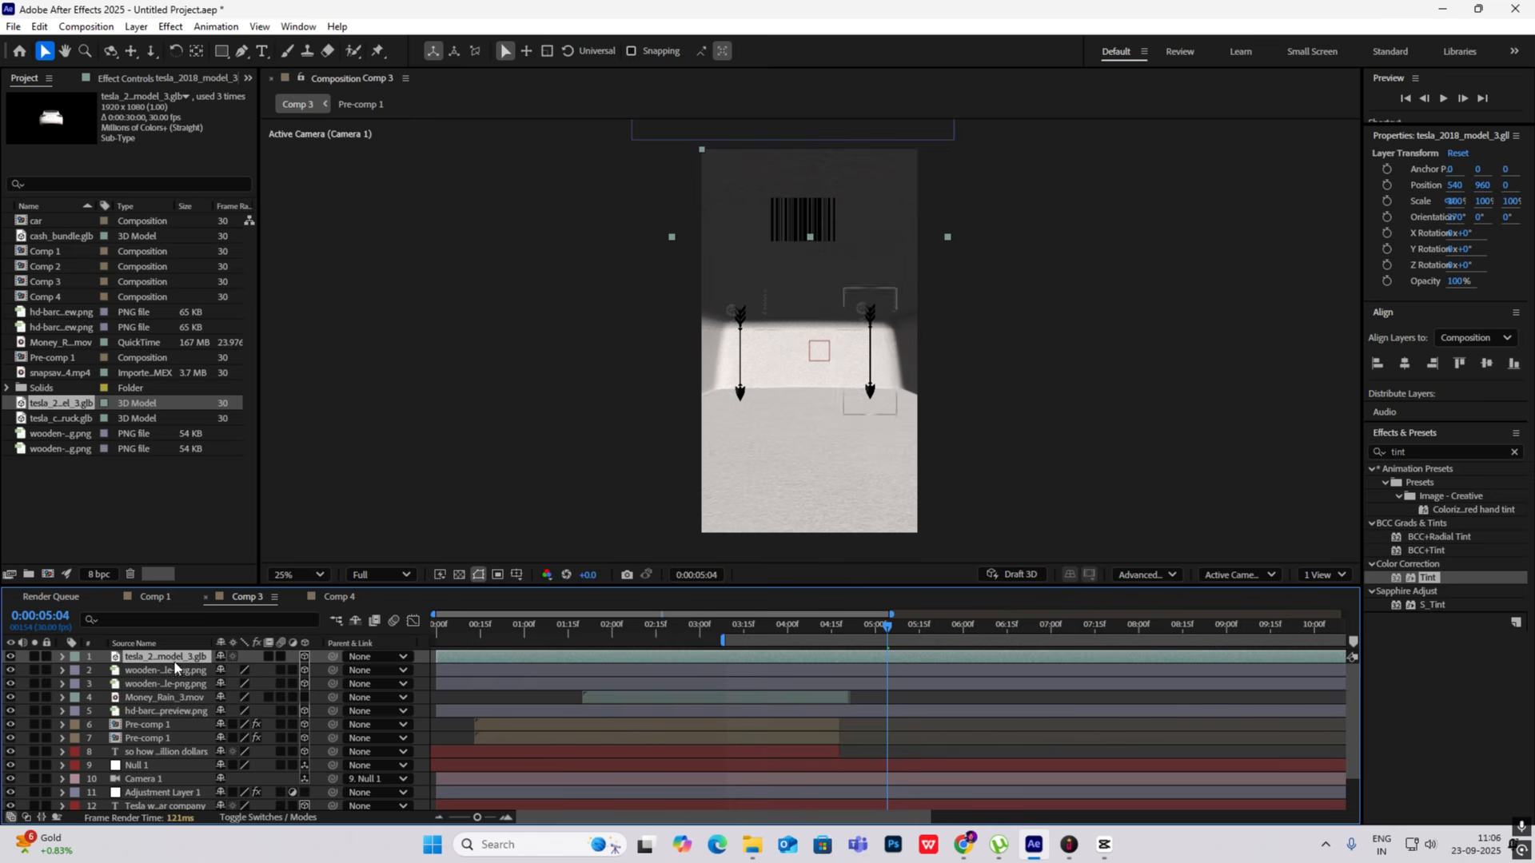
{"action": "key", "text": "s"}
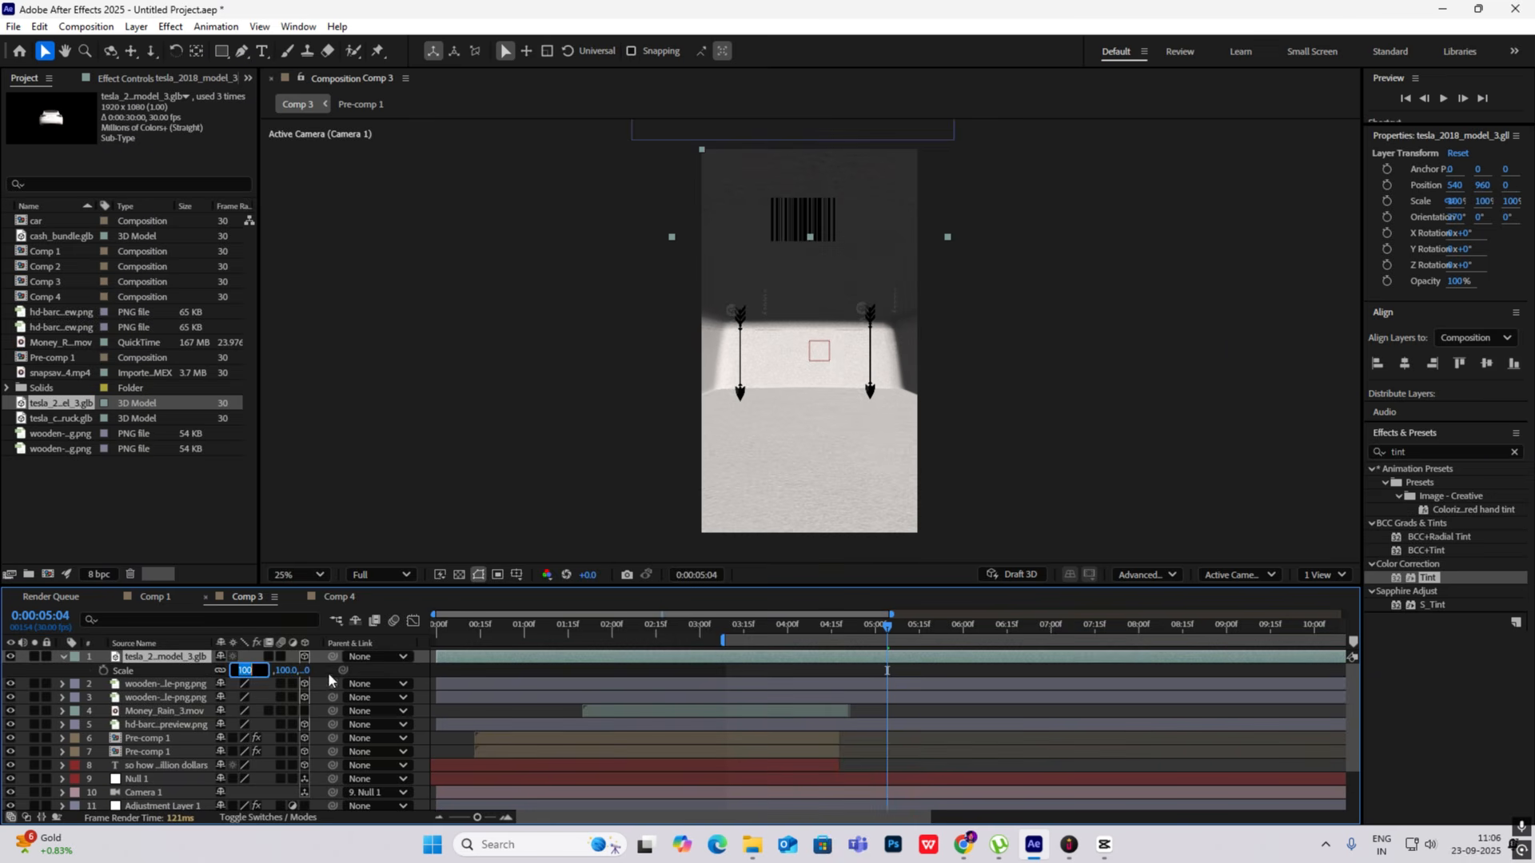
{"action": "type", "text": "1"}
{"action": "key", "text": "Return"}
- Move the Tesla model between the two arrows at about X 518, Y 6240, Z 3918
{"action": "key", "text": "p"}
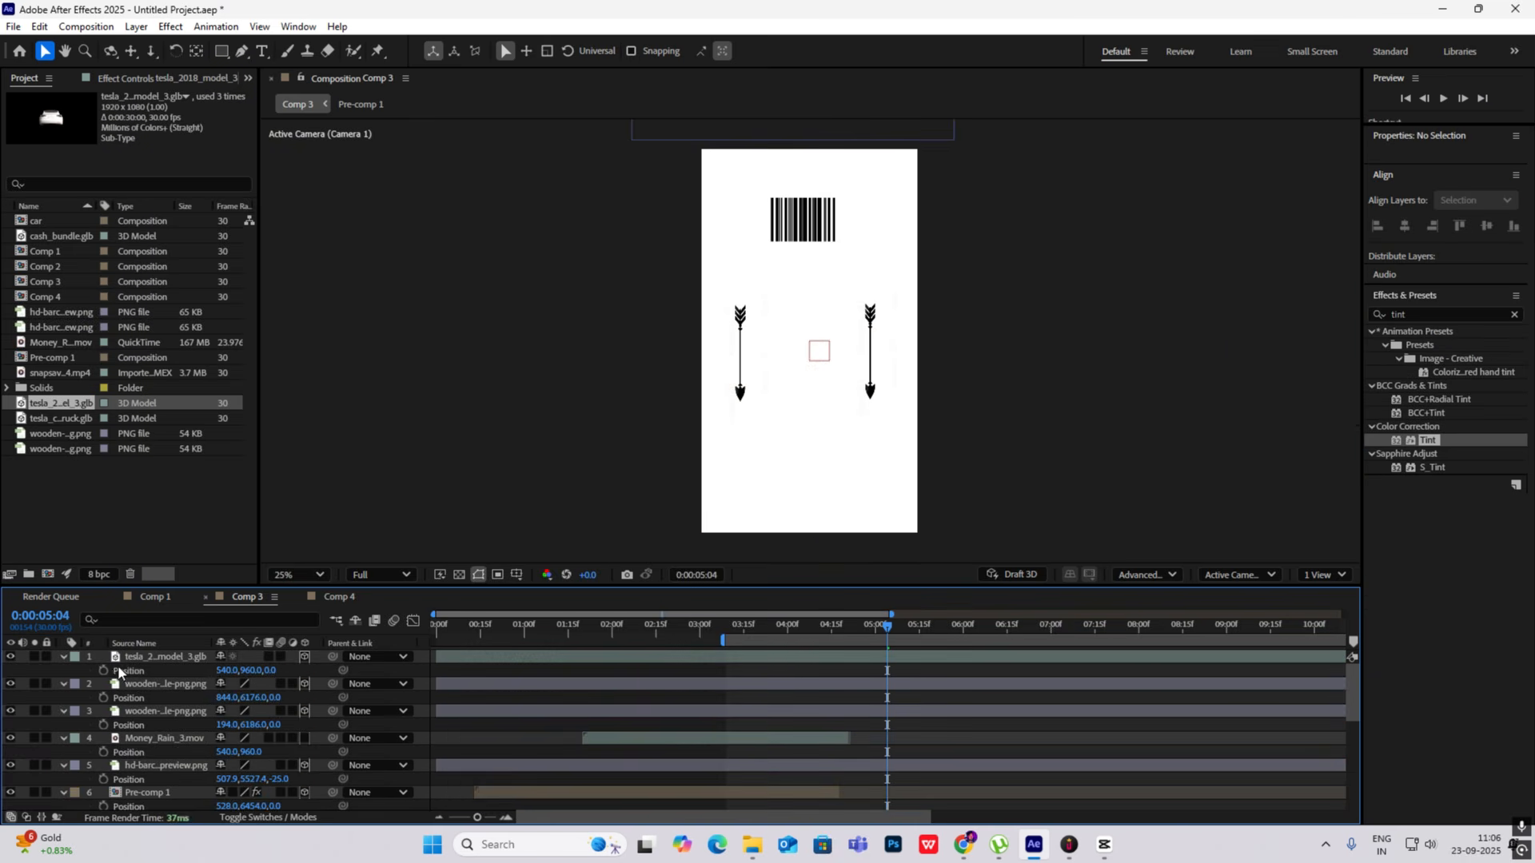
{"action": "key", "text": "p"}
{"action": "left_click", "coordinate": [148, 658]}
{"action": "key", "text": "p"}
{"action": "scroll", "coordinate": [809, 264], "scroll_direction": "down", "scroll_amount": 4}
{"action": "left_click_drag", "start_coordinate": [810, 240], "coordinate": [812, 294]}
{"action": "scroll", "coordinate": [811, 316], "scroll_direction": "up", "scroll_amount": 3}
{"action": "left_click_drag", "start_coordinate": [807, 152], "coordinate": [802, 352]}
{"action": "scroll", "coordinate": [812, 338], "scroll_direction": "up", "scroll_amount": 1}
- Set the Tesla model's X Rotation to 12° and Z Rotation to 209°, showing its position alongside
{"action": "key", "text": "r"}
{"action": "left_click_drag", "start_coordinate": [238, 711], "coordinate": [382, 712]}
{"action": "left_click_drag", "start_coordinate": [237, 684], "coordinate": [250, 725]}
{"action": "key", "text": "shift+p"}
- Park Comp 3 at 0:00:03:12 and examine how the car enters in the CapCut reference around 00:00:05:21
{"action": "left_click_drag", "start_coordinate": [878, 631], "coordinate": [699, 634]}
{"action": "key", "text": "alt+Tab"}
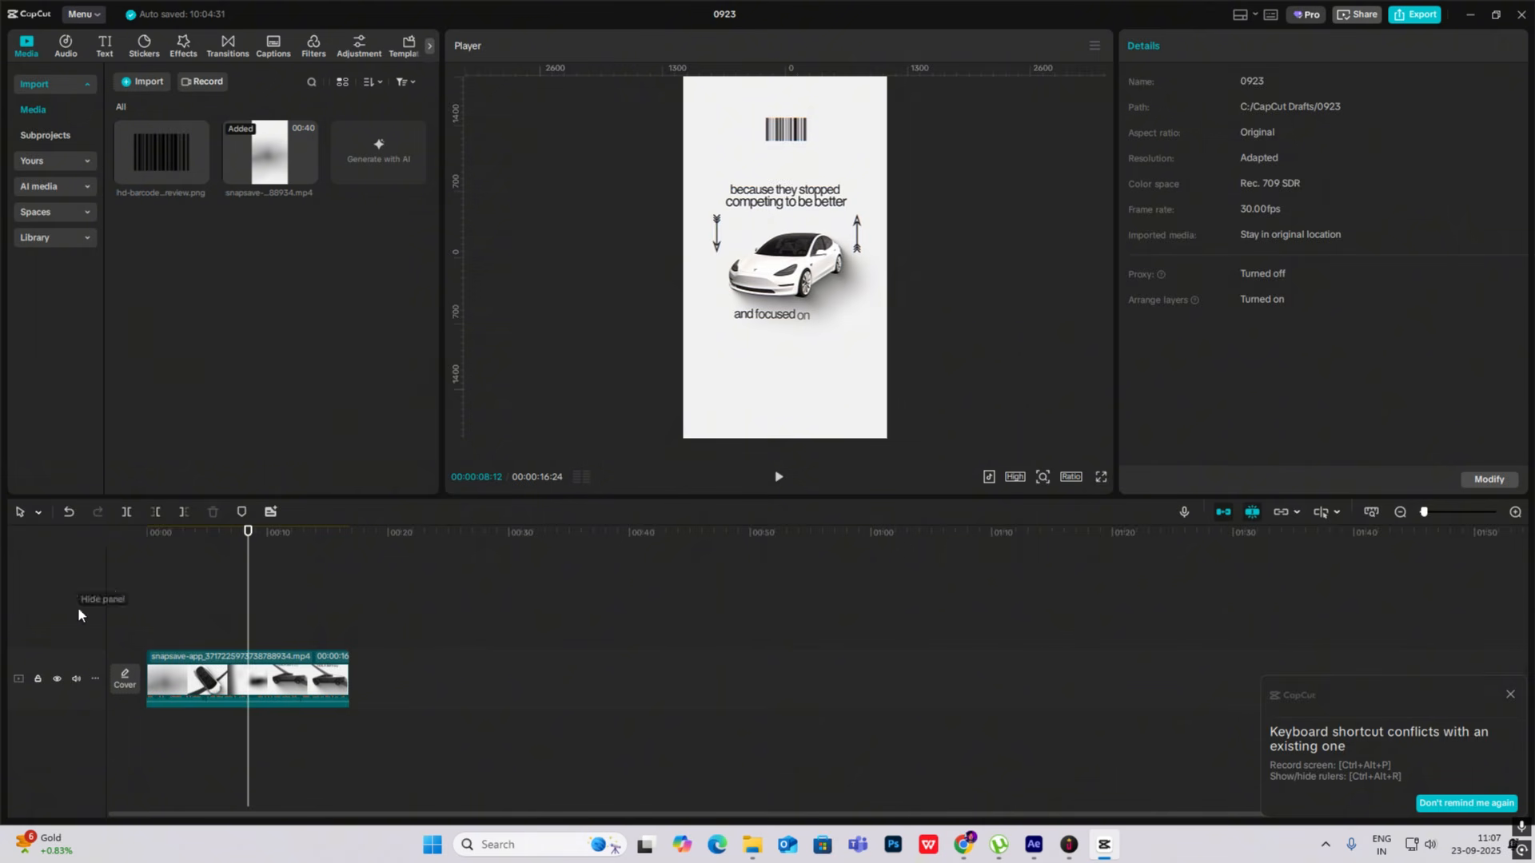
{"action": "left_click_drag", "start_coordinate": [250, 630], "coordinate": [211, 635]}
{"action": "left_click_drag", "start_coordinate": [204, 634], "coordinate": [210, 635]}
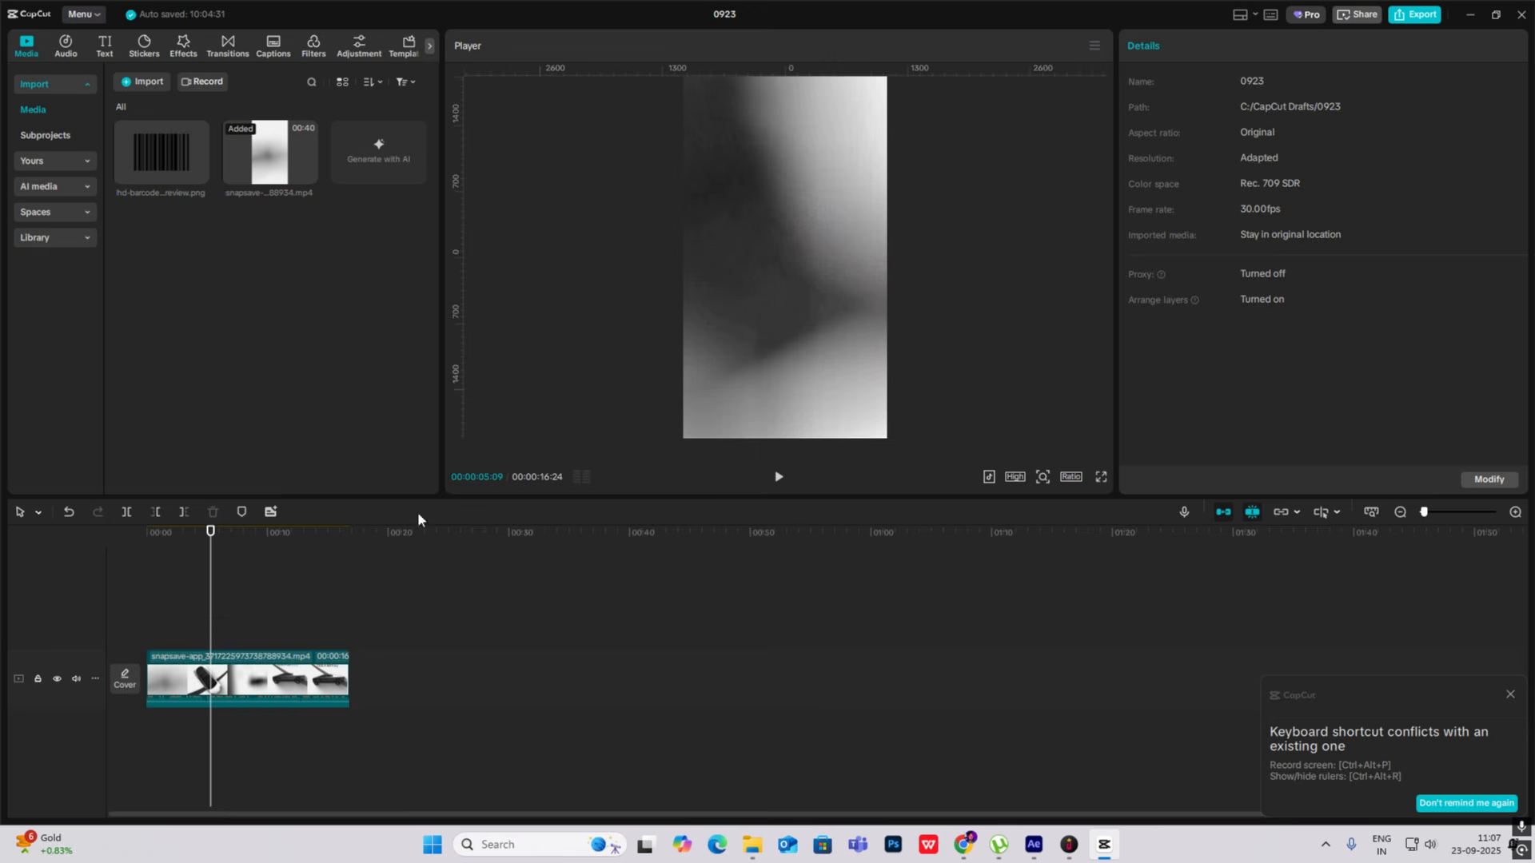
{"action": "left_click", "coordinate": [215, 618]}
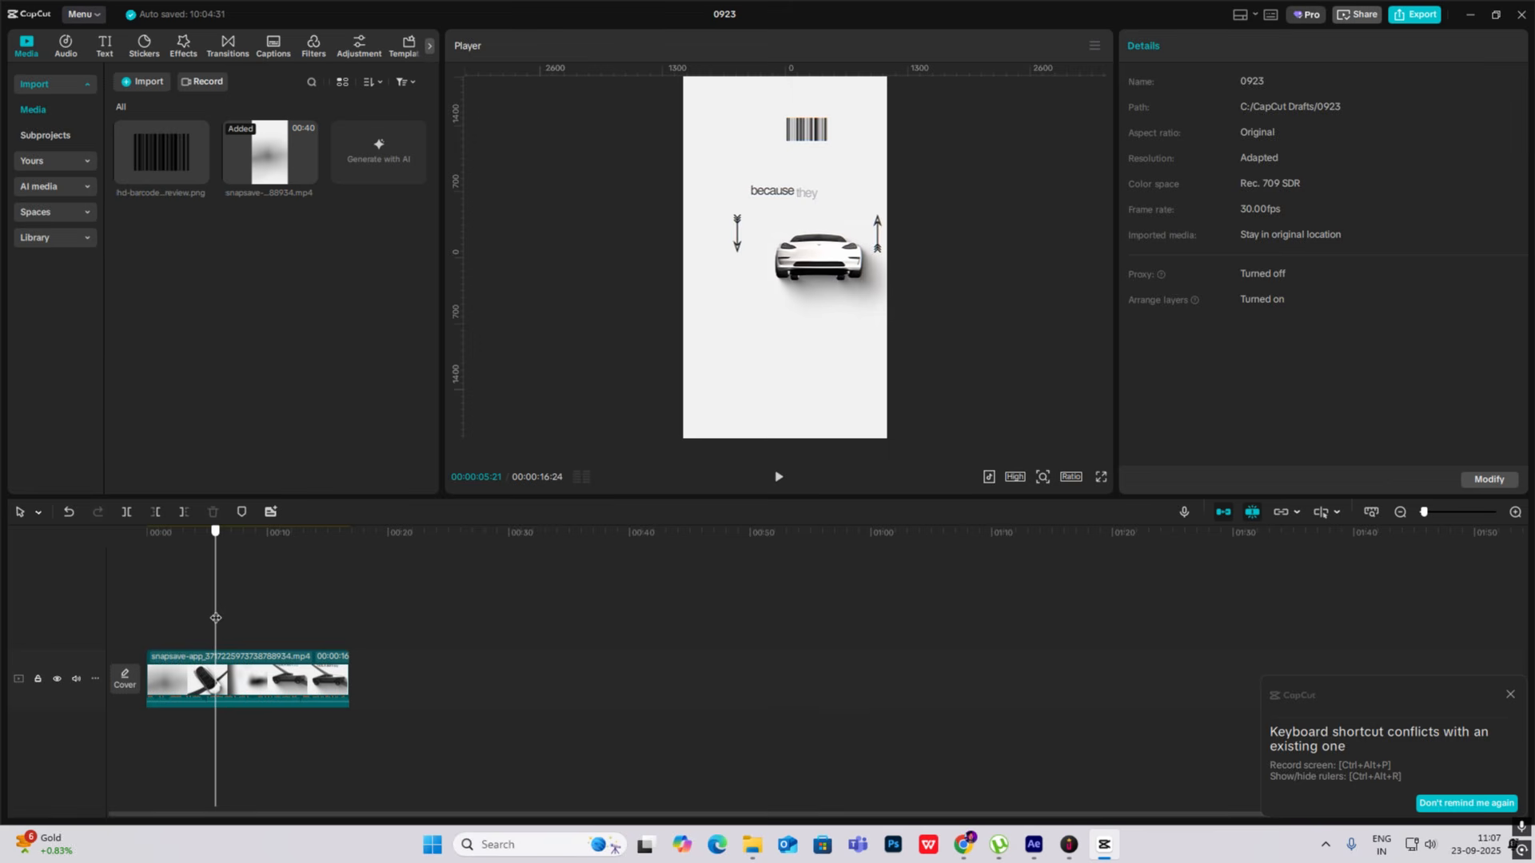
{"action": "left_click", "coordinate": [1106, 846]}
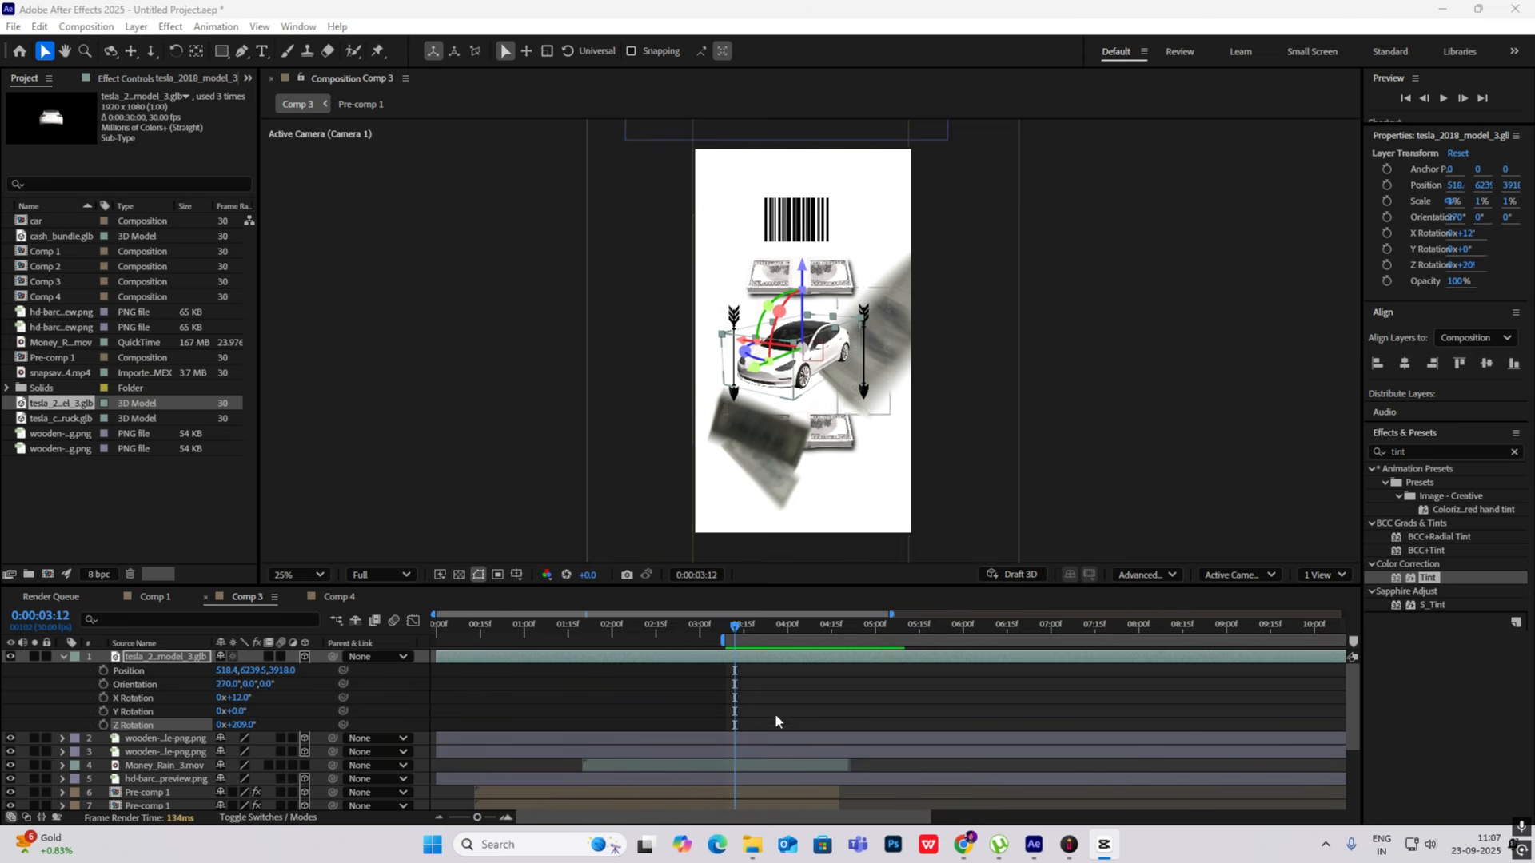
- Keyframe the car's Position, X Rotation and Z Rotation, and shift its layer so these keyframes fall at 0:00:04:19
{"action": "left_click", "coordinate": [102, 698]}
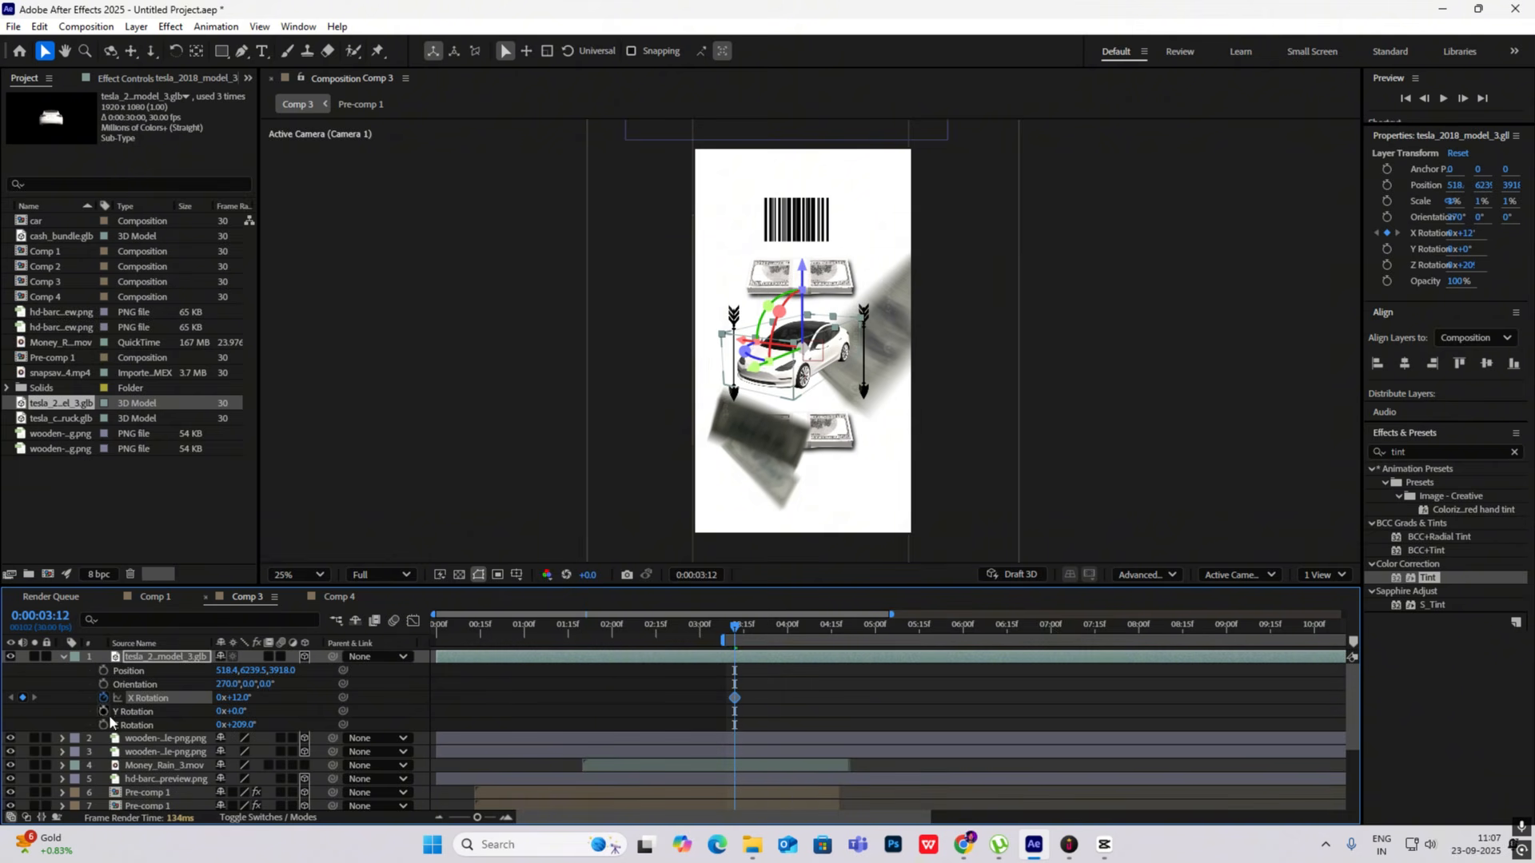
{"action": "left_click", "coordinate": [104, 724]}
{"action": "left_click", "coordinate": [102, 671]}
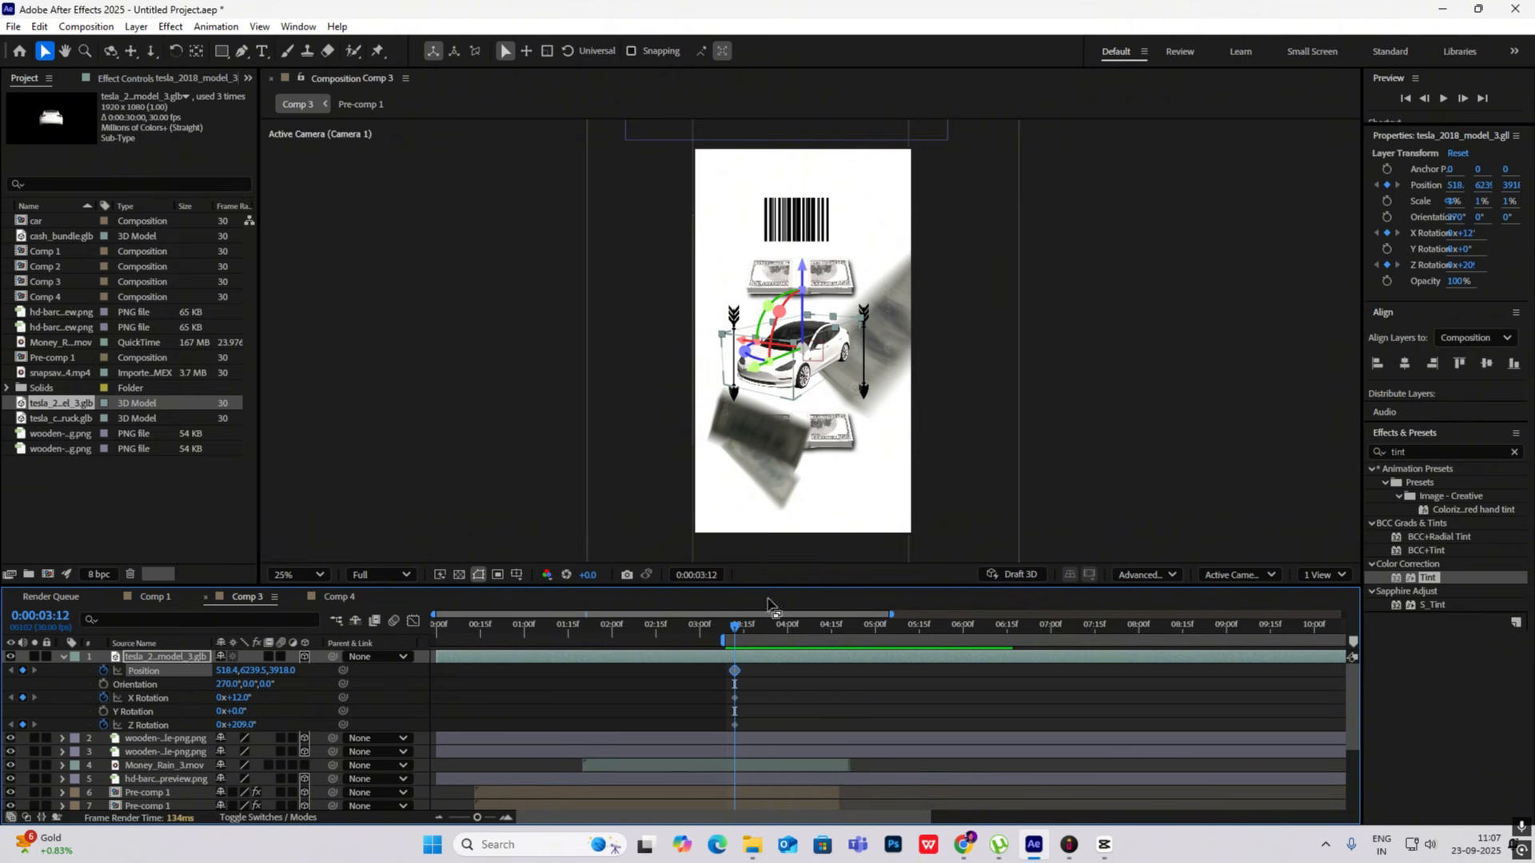
{"action": "left_click_drag", "start_coordinate": [812, 661], "coordinate": [919, 662]}
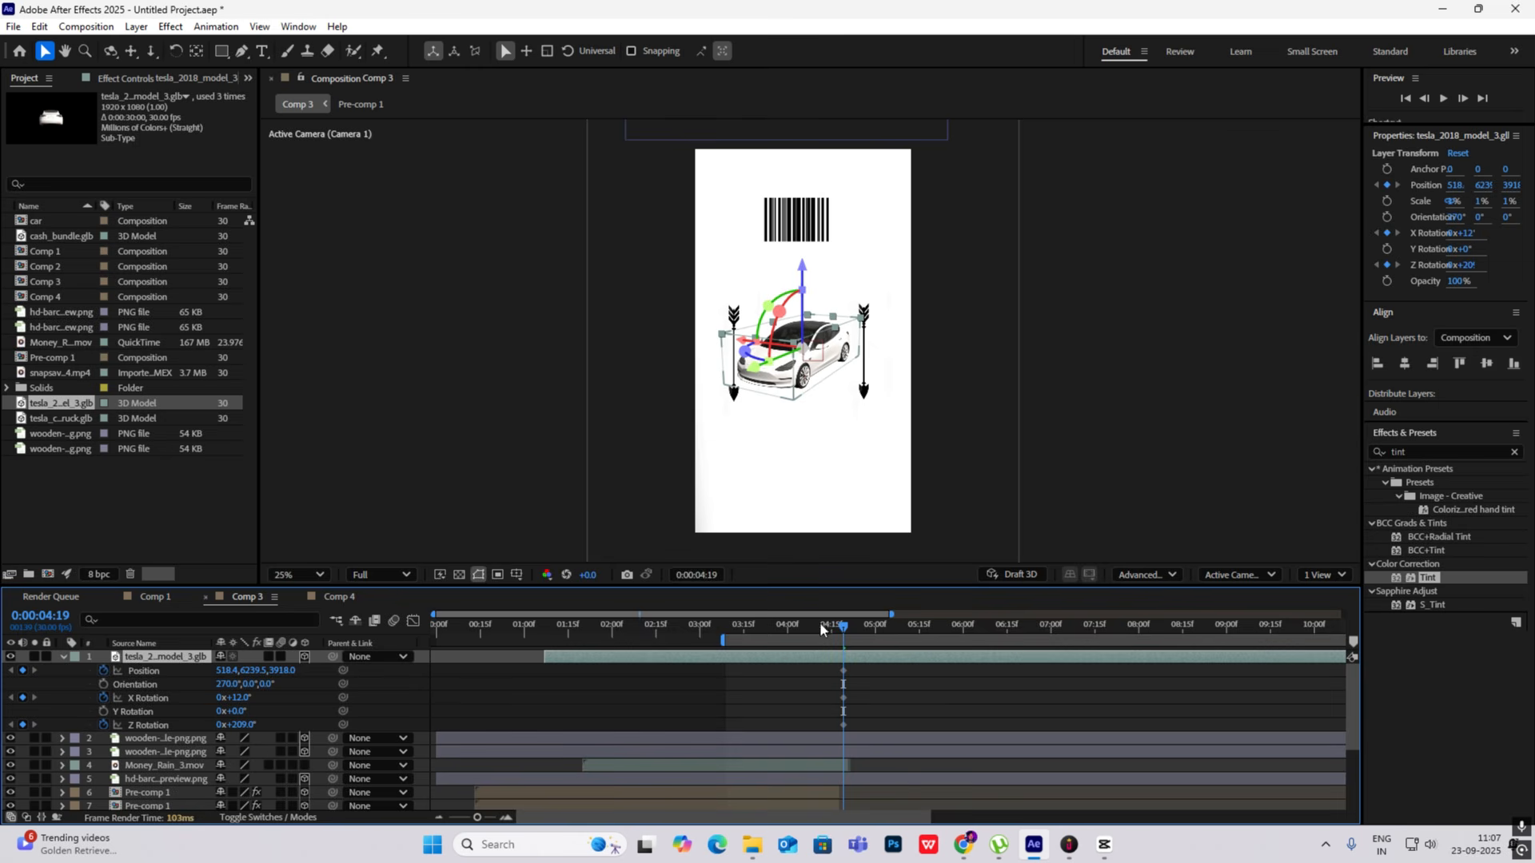
- Add matching Position, X Rotation and Z Rotation keyframes for the car at 0:00:05:07
{"action": "left_click_drag", "start_coordinate": [844, 632], "coordinate": [896, 631]}
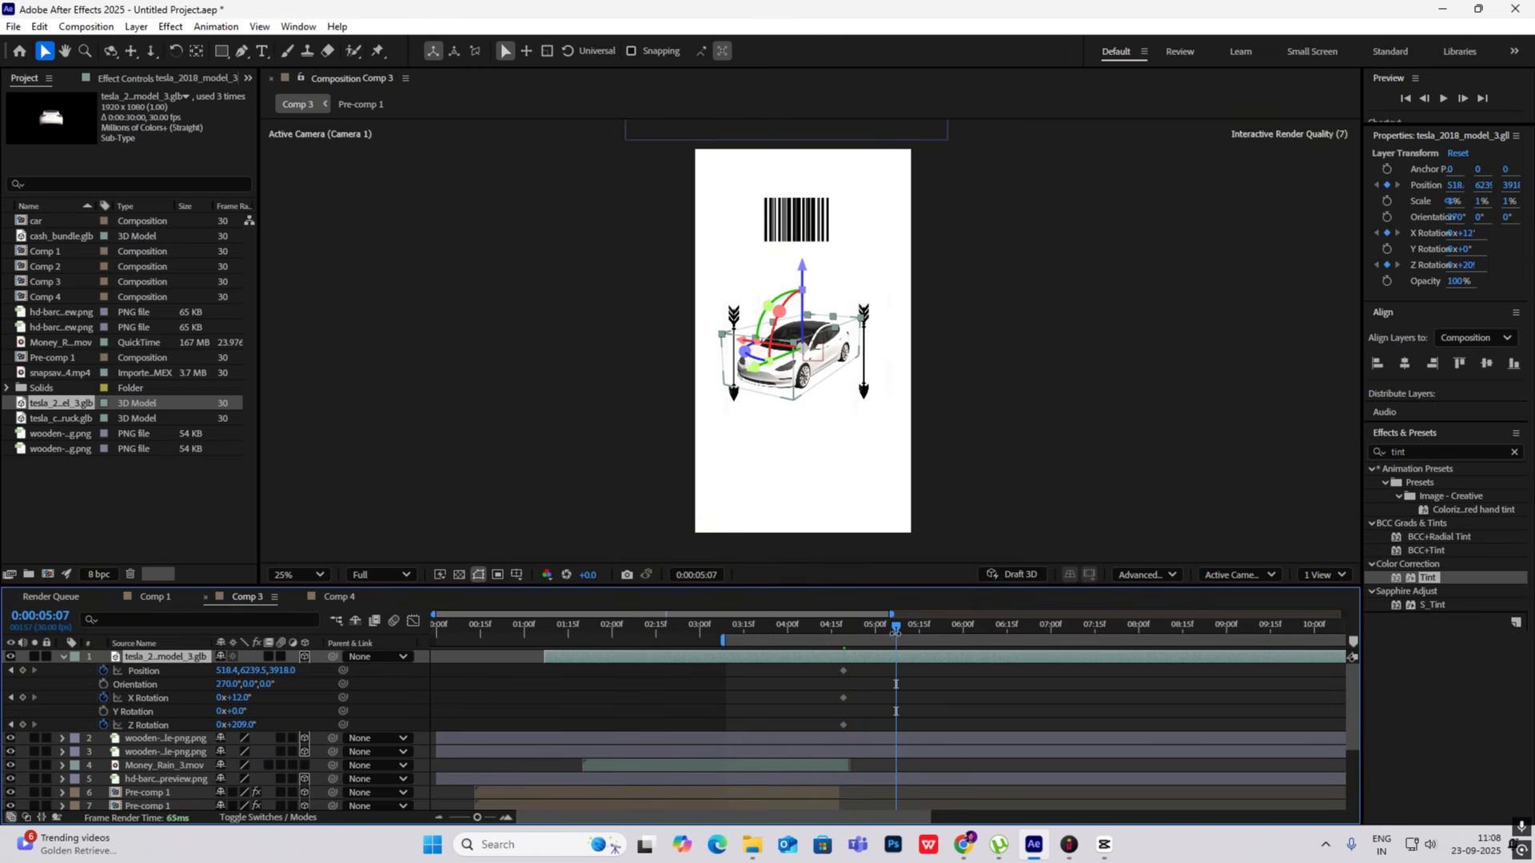
{"action": "left_click", "coordinate": [22, 670]}
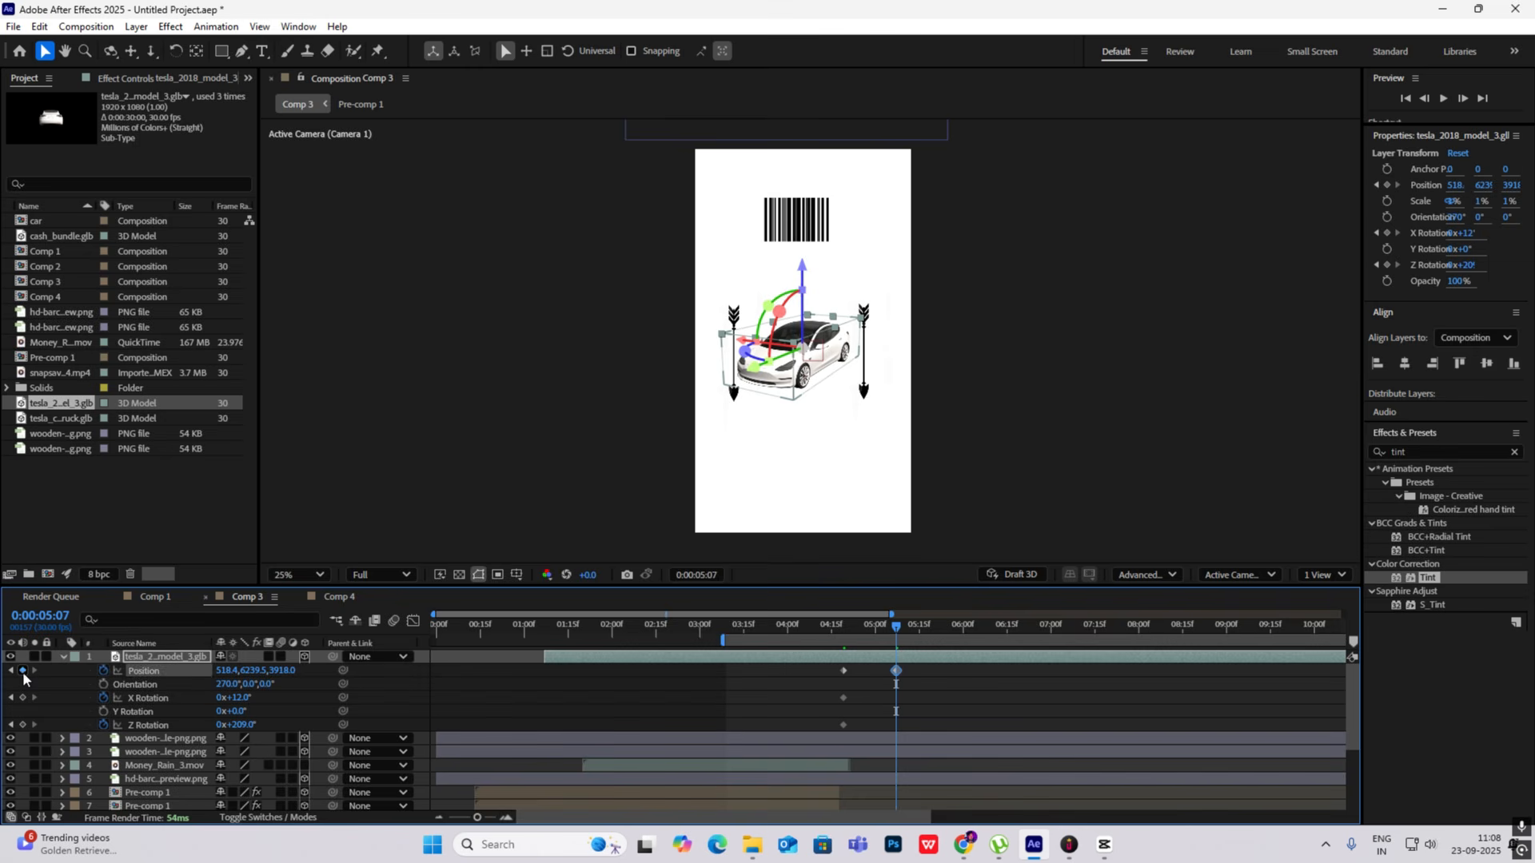
{"action": "left_click", "coordinate": [22, 697]}
{"action": "left_click", "coordinate": [22, 725]}
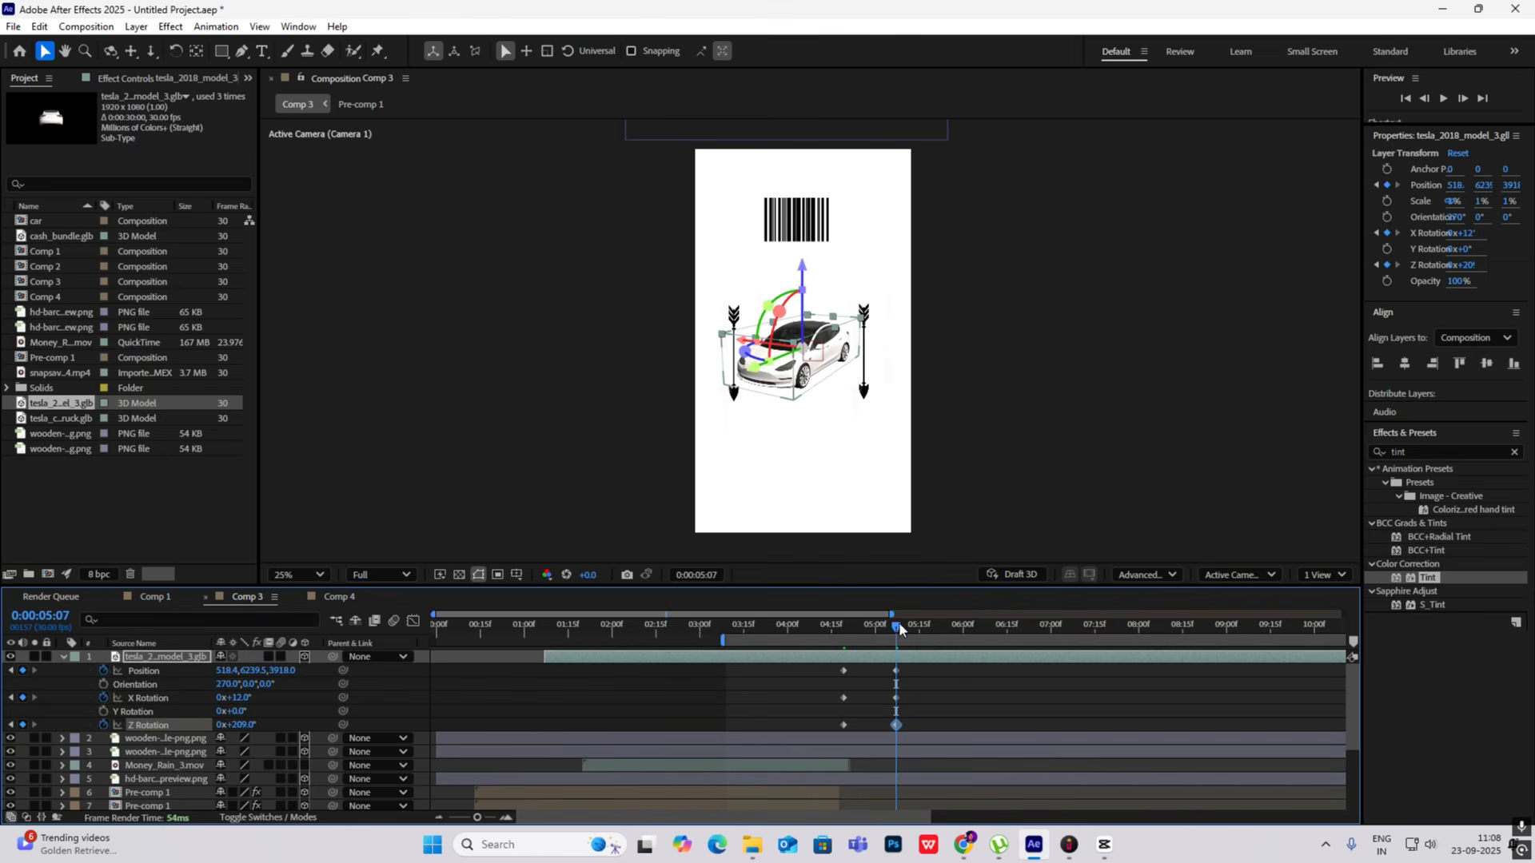
- At 0:00:04:19, set the car's starting pose to about X 1457, Y 5922, with X Rotation -24° and Z Rotation 157°
{"action": "left_click_drag", "start_coordinate": [899, 628], "coordinate": [844, 633]}
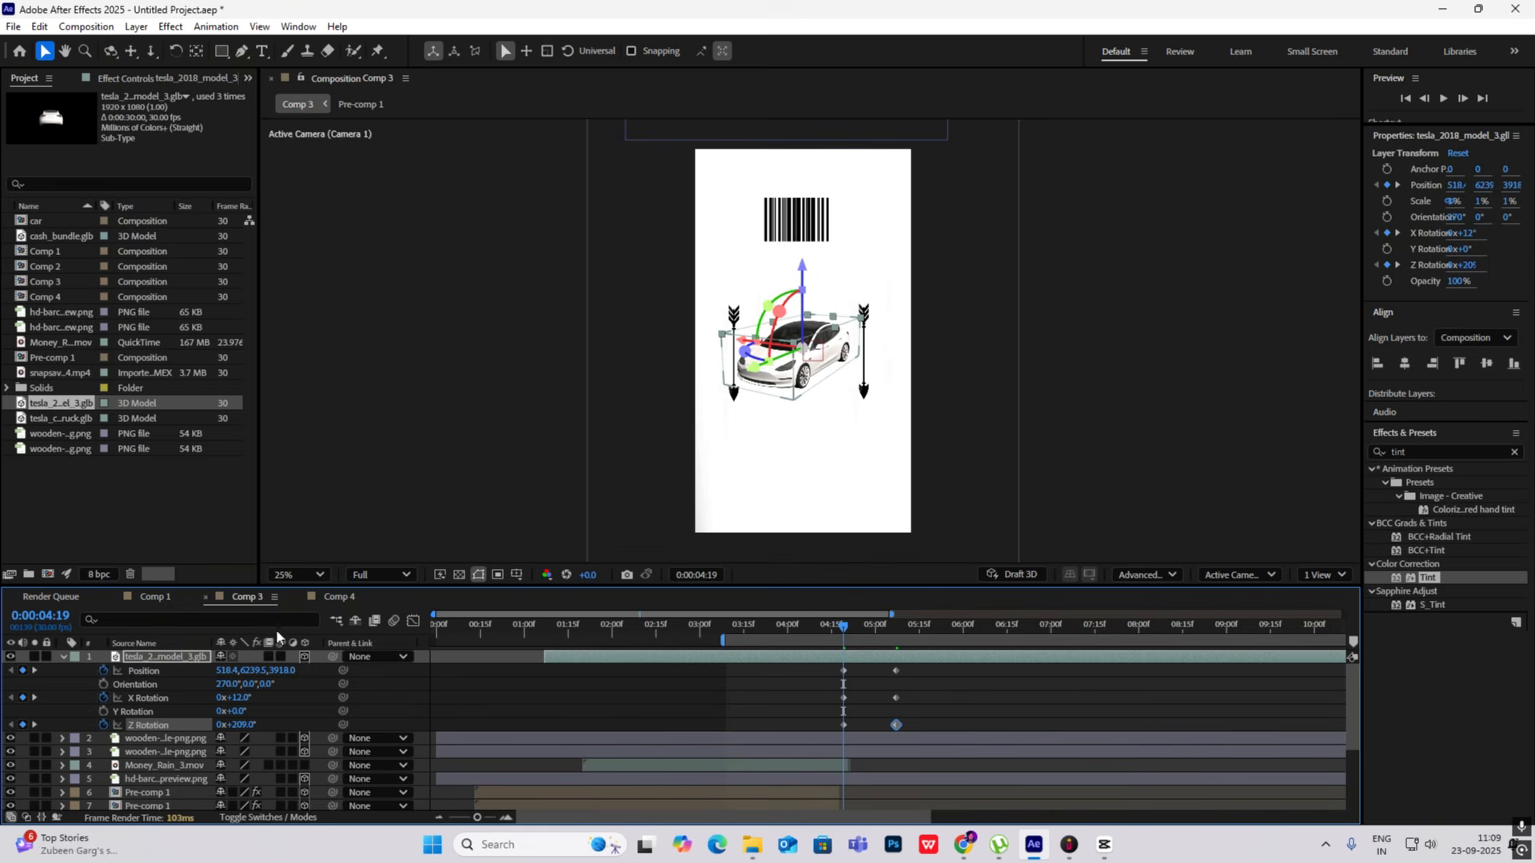
{"action": "left_click_drag", "start_coordinate": [814, 363], "coordinate": [860, 352]}
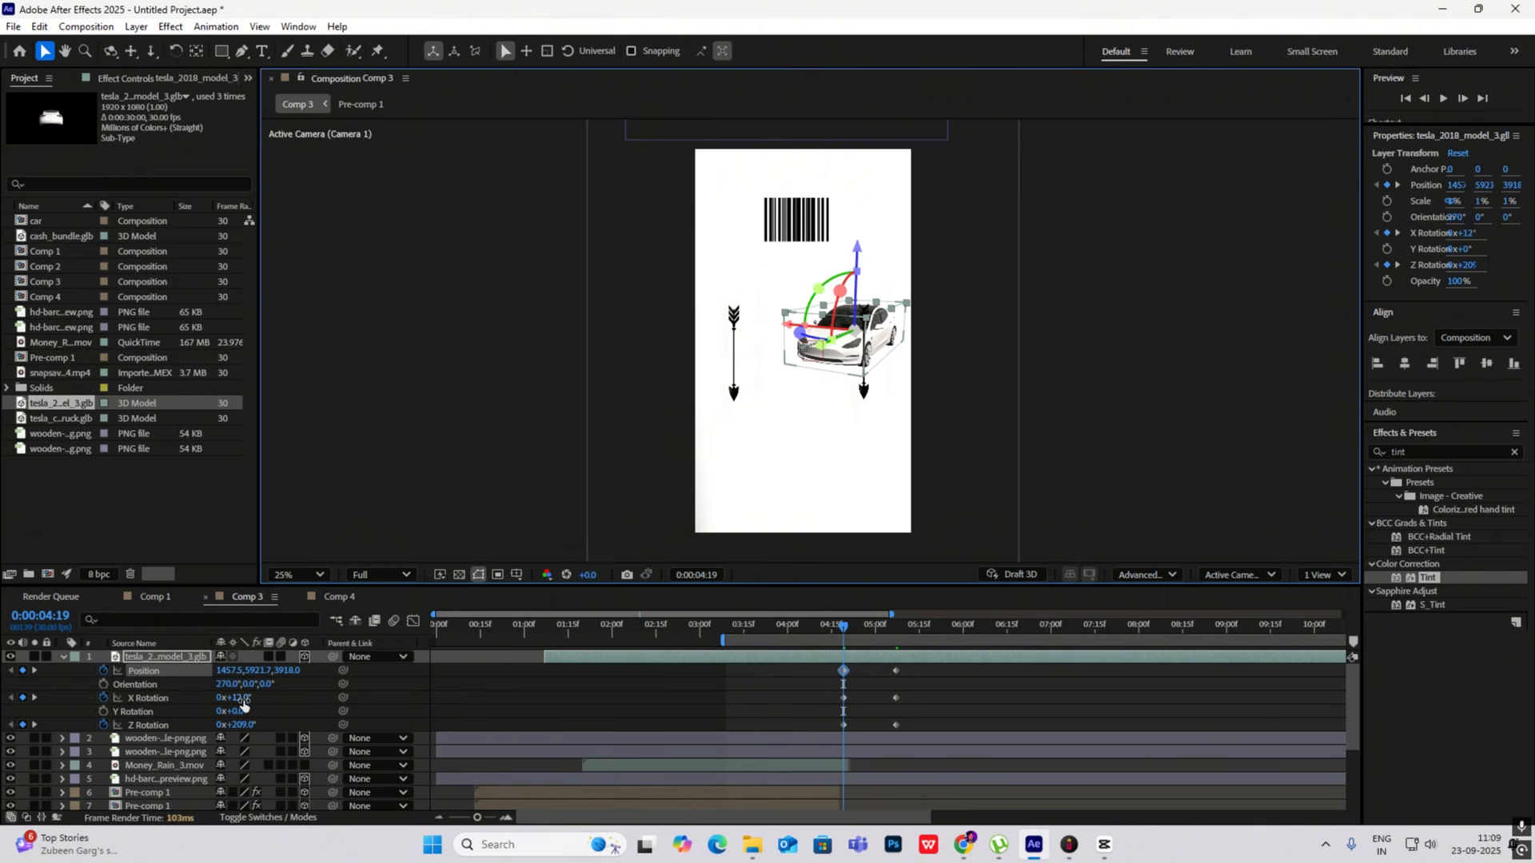
{"action": "mouse_move", "coordinate": [244, 701]}
{"action": "left_mouse_down"}
{"action": "mouse_move", "coordinate": [229, 725]}
{"action": "mouse_move", "coordinate": [207, 725]}
{"action": "mouse_move", "coordinate": [226, 700]}
{"action": "left_mouse_up"}
- Apply Easy Ease to all the car's keyframes and reshape the speed graph so the motion starts fast and settles slowly
{"action": "left_click_drag", "start_coordinate": [841, 626], "coordinate": [785, 740]}
{"action": "key", "text": "F9"}
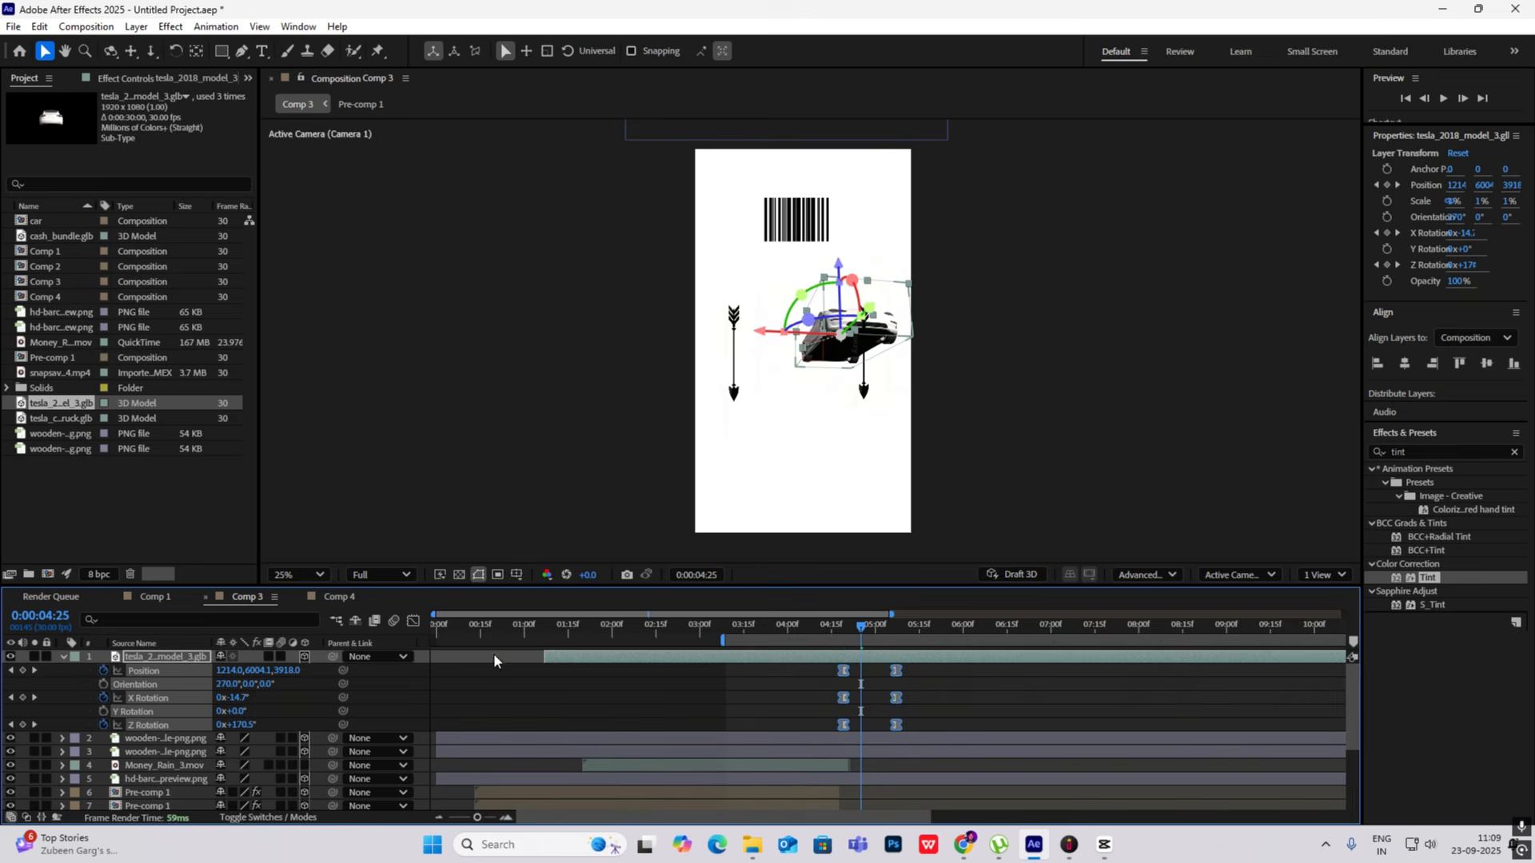
{"action": "left_click", "coordinate": [412, 622]}
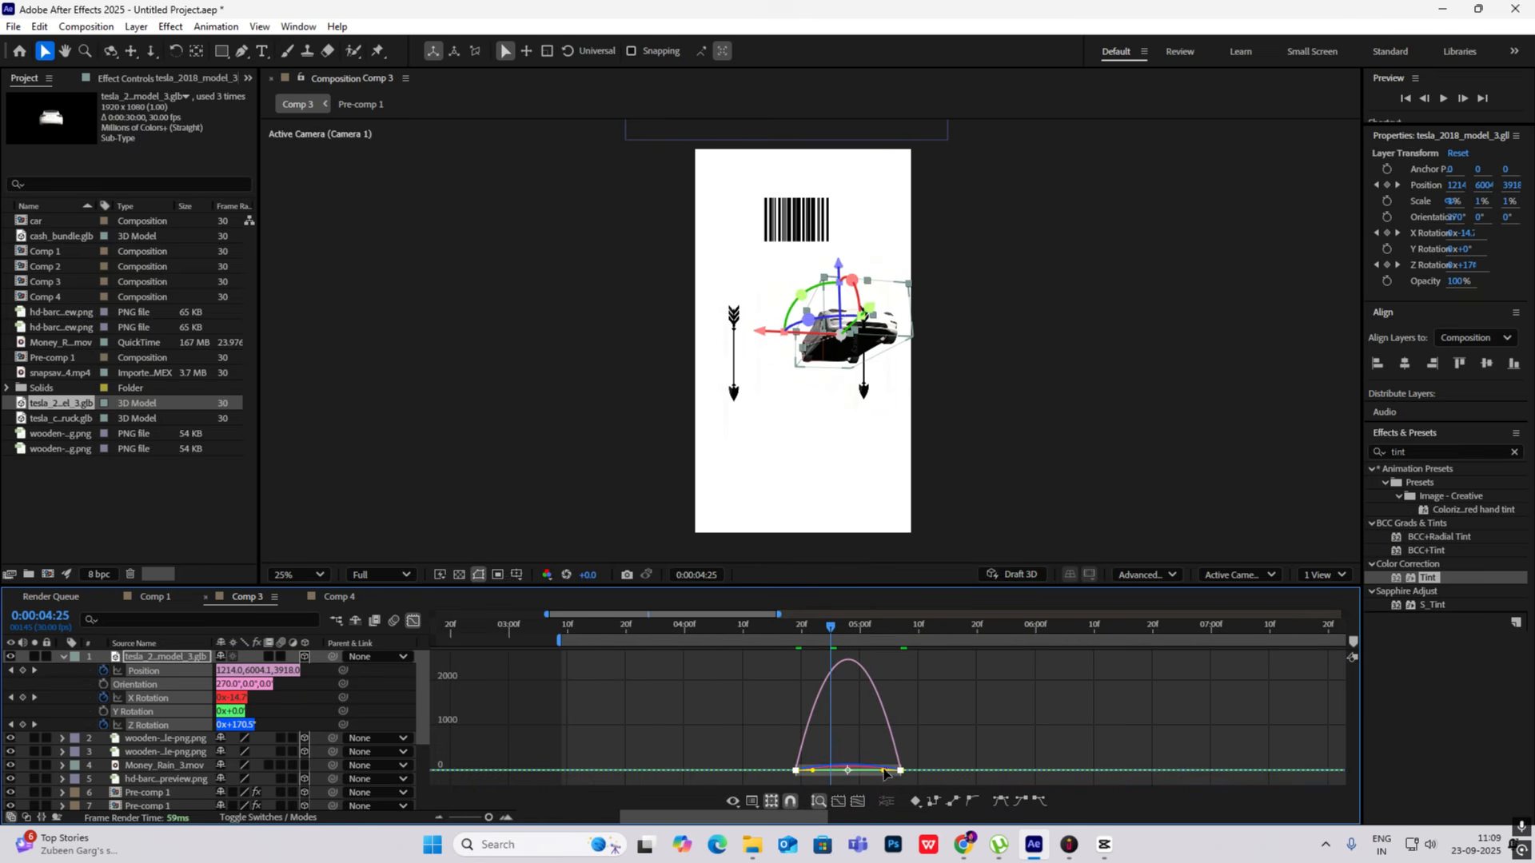
{"action": "left_click_drag", "start_coordinate": [884, 774], "coordinate": [854, 773]}
{"action": "left_click", "coordinate": [413, 622]}
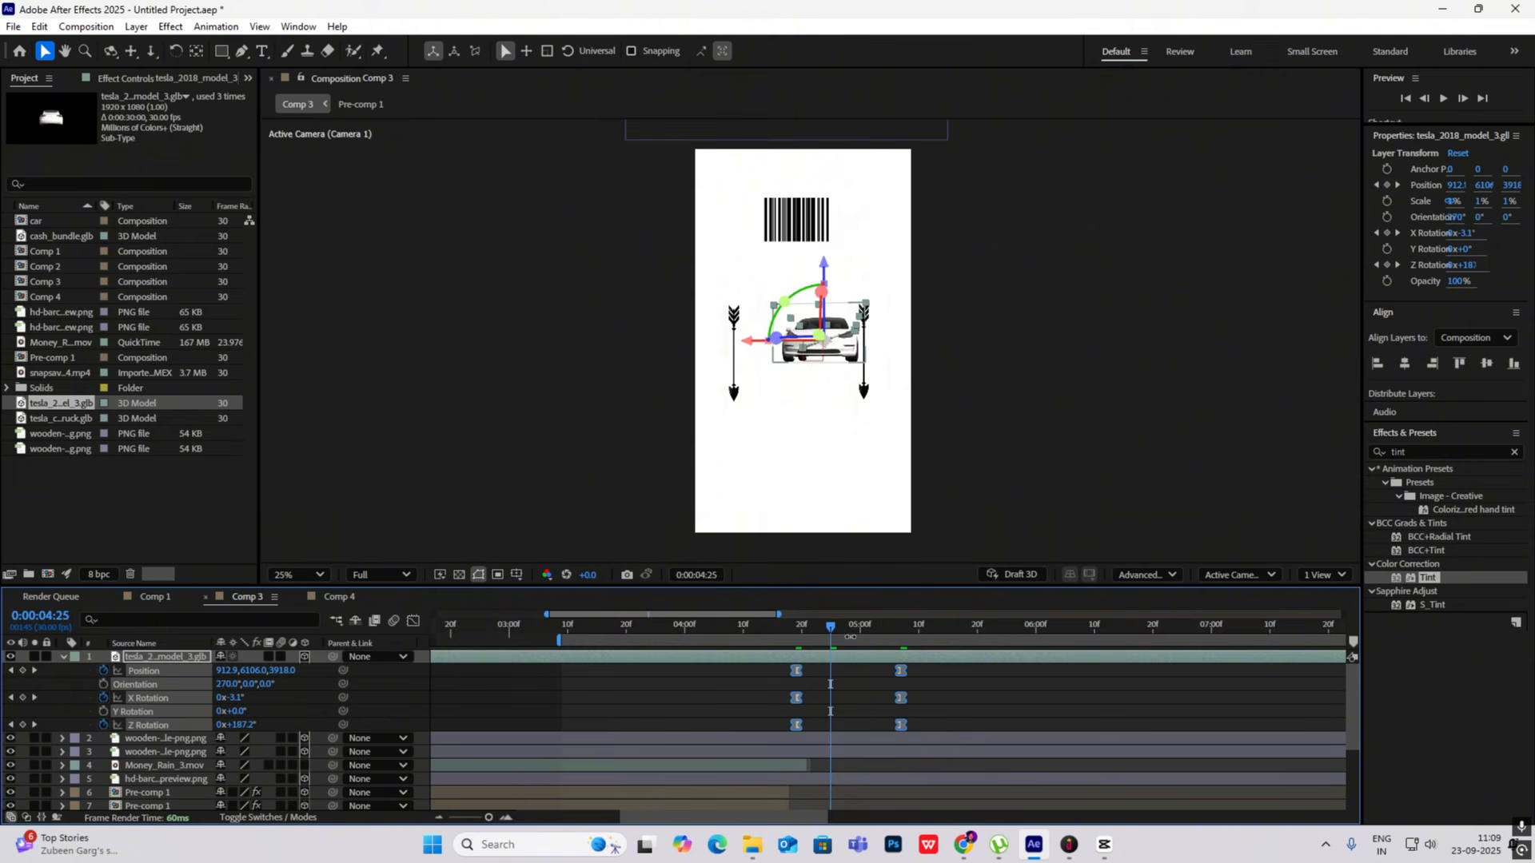
- Preview the car's entrance from 0:00:04:19 and move its end keyframes to about 0:00:05:15
{"action": "left_click_drag", "start_coordinate": [831, 626], "coordinate": [796, 627]}
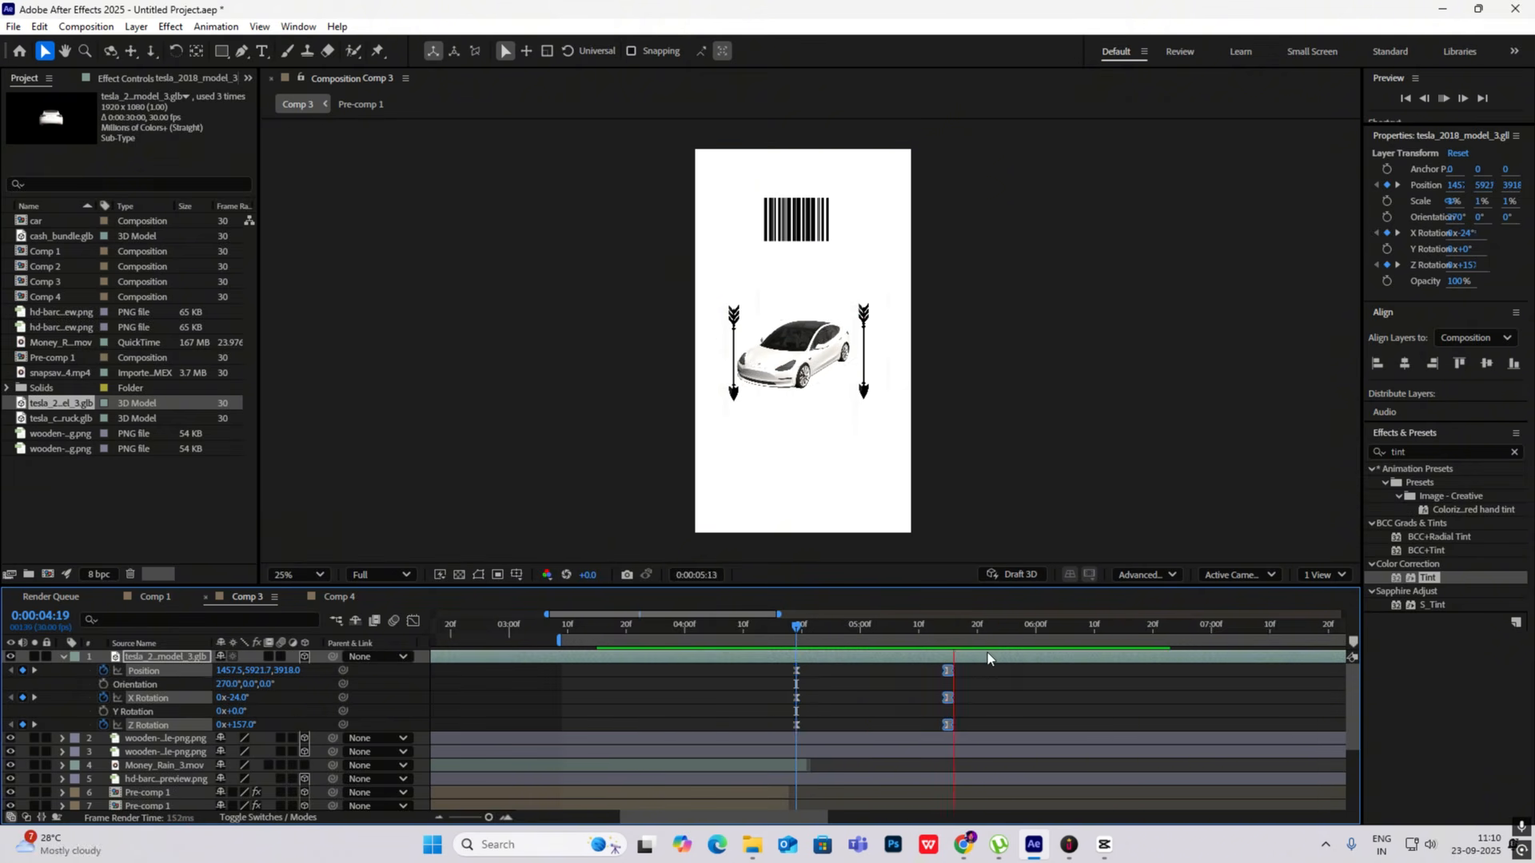
{"action": "left_click_drag", "start_coordinate": [985, 638], "coordinate": [796, 640]}
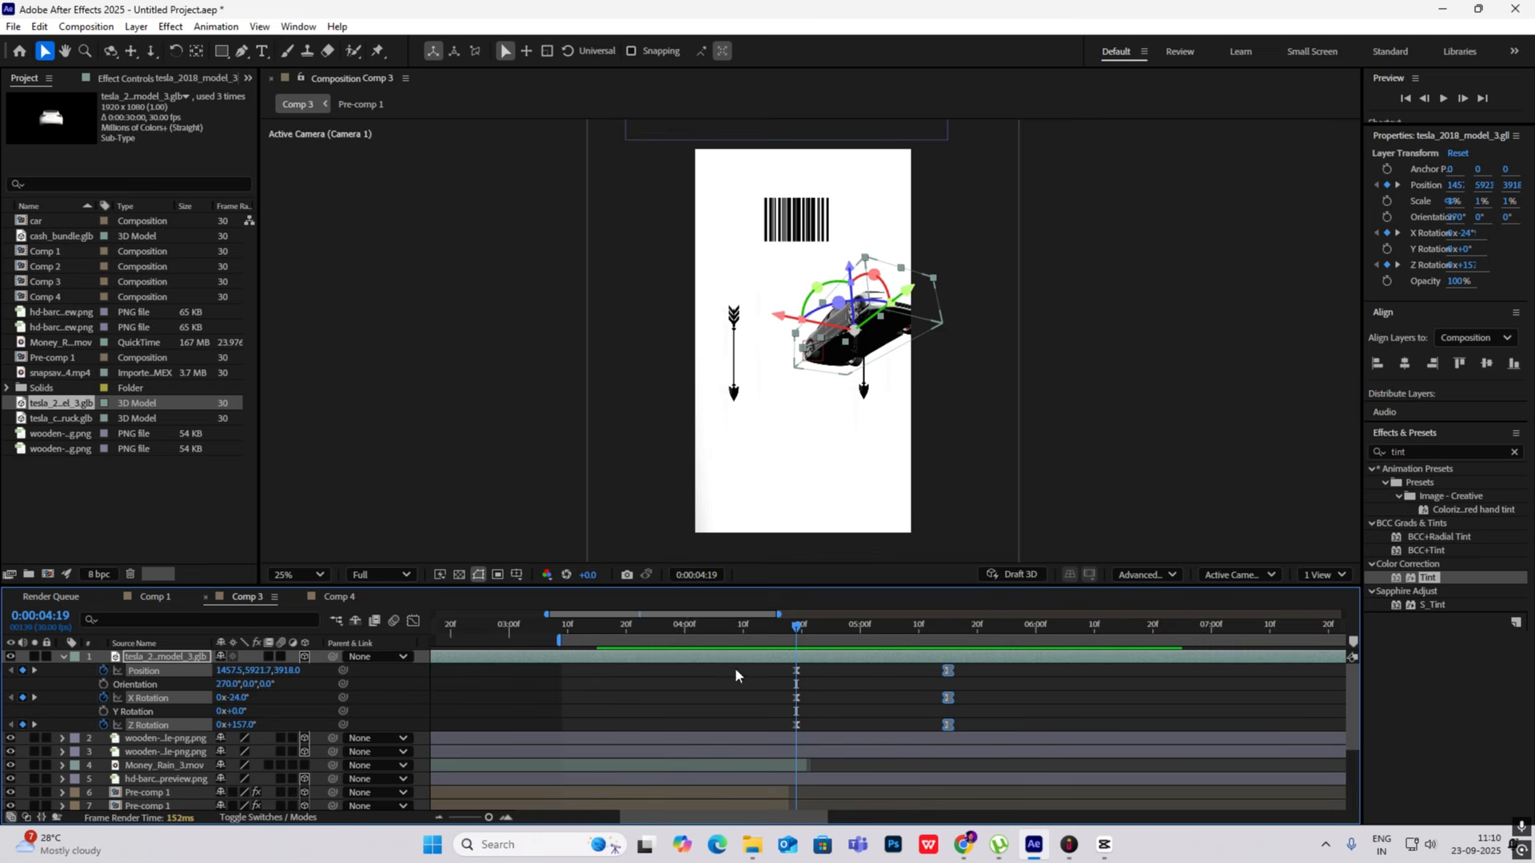
{"action": "left_click", "coordinate": [62, 656]}
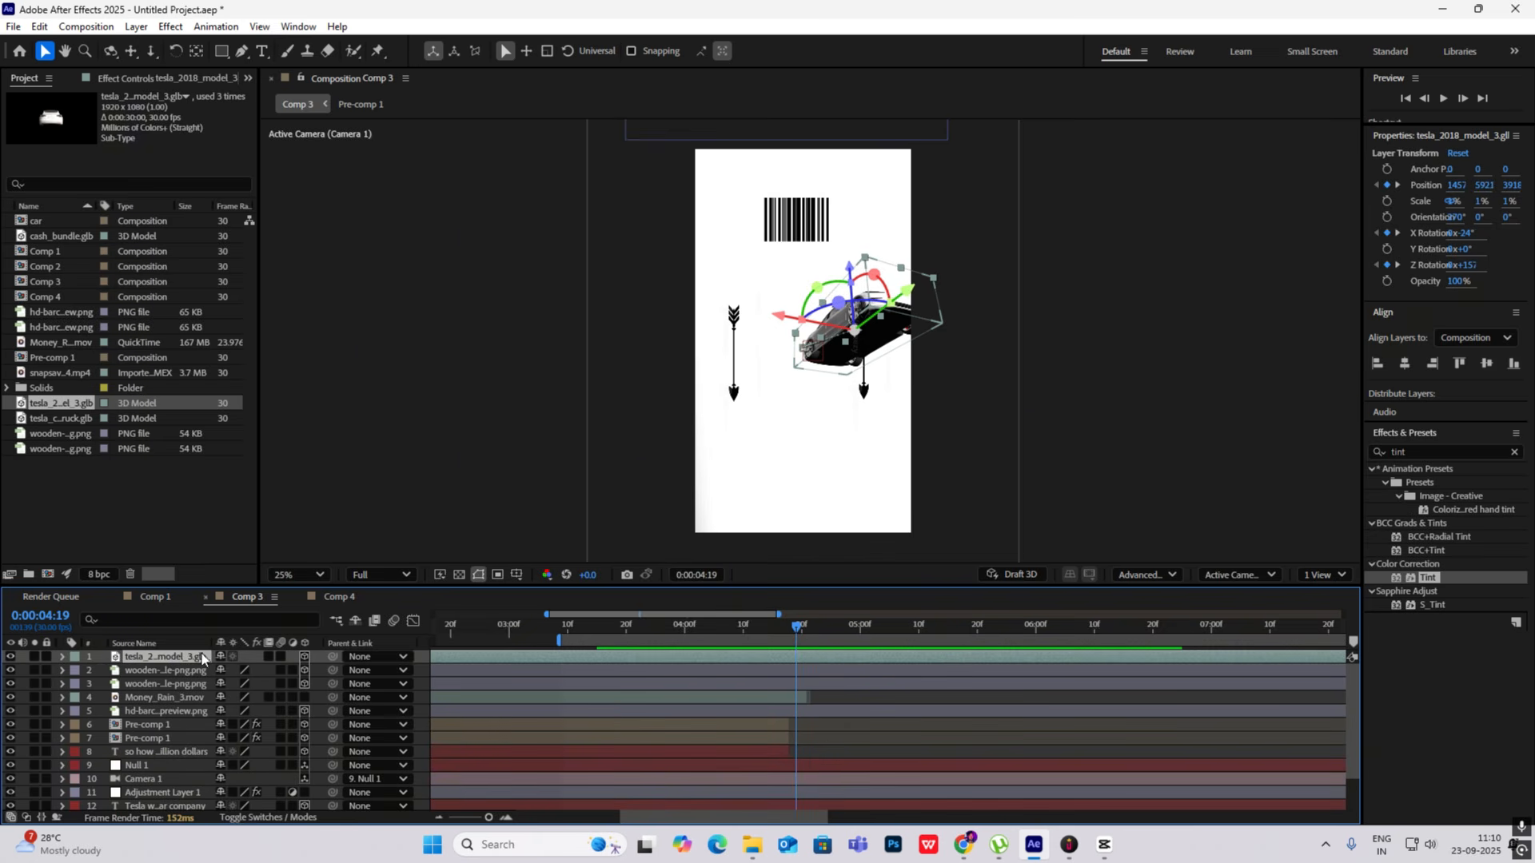
- Paste a copy of the animated Tesla model into Comp 4 and move it into the frame at about X 502, Y 1095
{"action": "left_click", "coordinate": [338, 598]}
{"action": "left_click", "coordinate": [165, 704]}
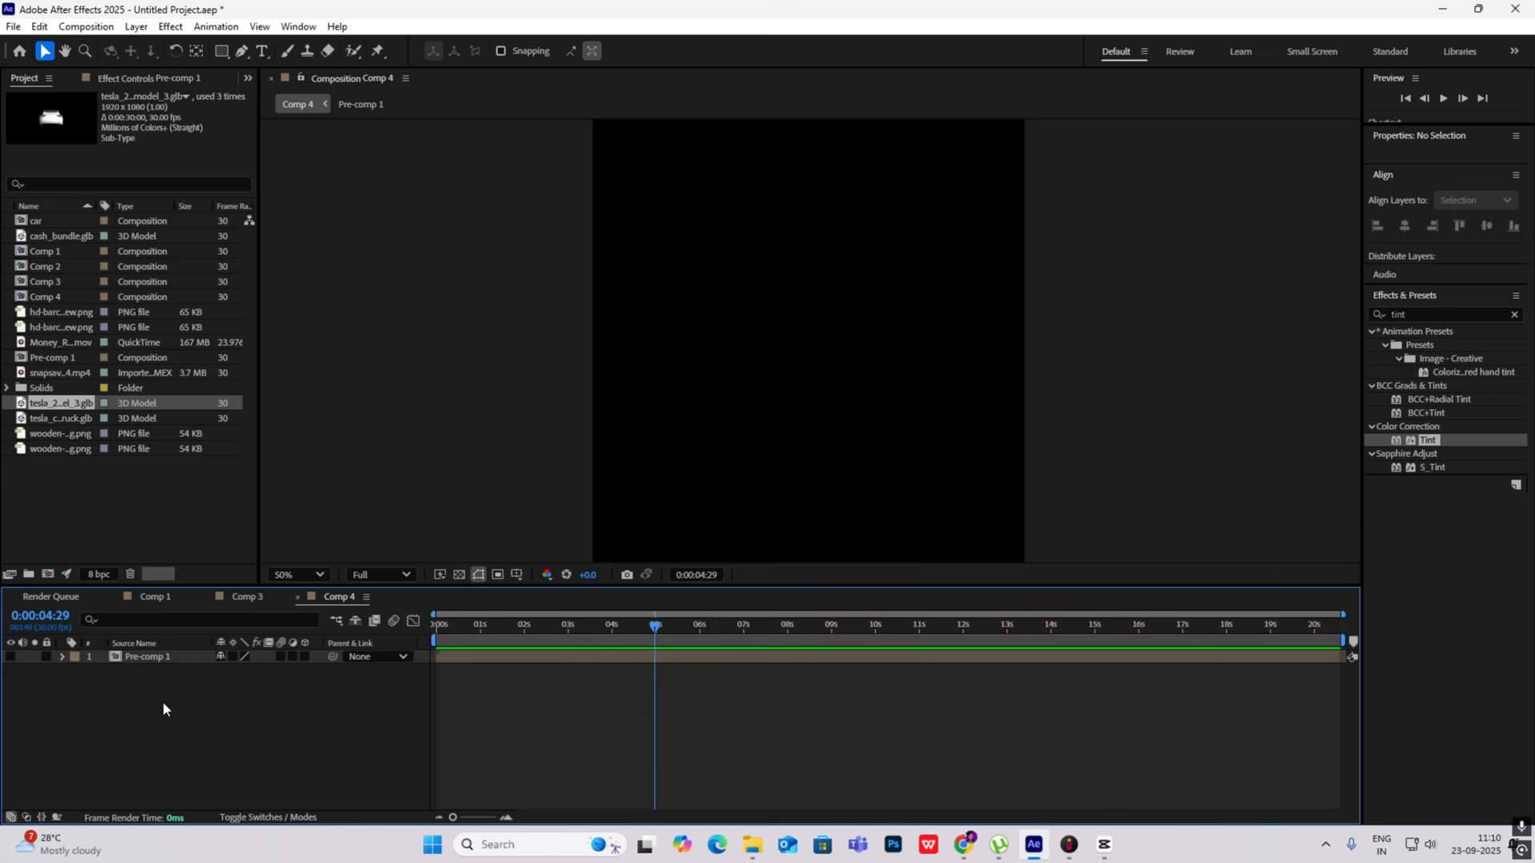
{"action": "key", "text": "ctrl+v"}
{"action": "left_click_drag", "start_coordinate": [649, 632], "coordinate": [760, 626]}
{"action": "scroll", "coordinate": [865, 411], "scroll_direction": "down", "scroll_amount": 6}
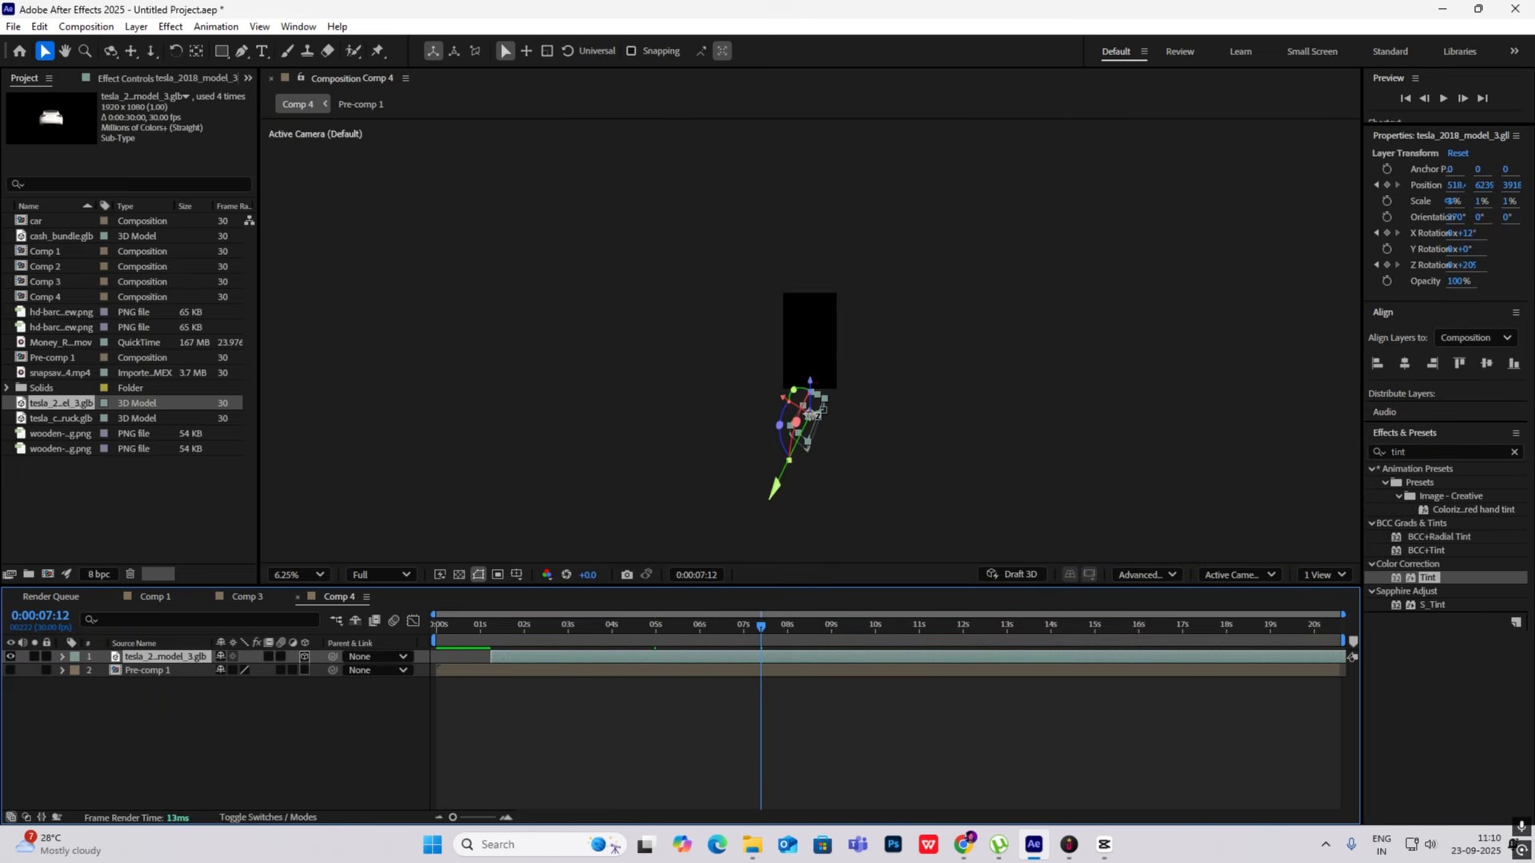
{"action": "key", "text": "u"}
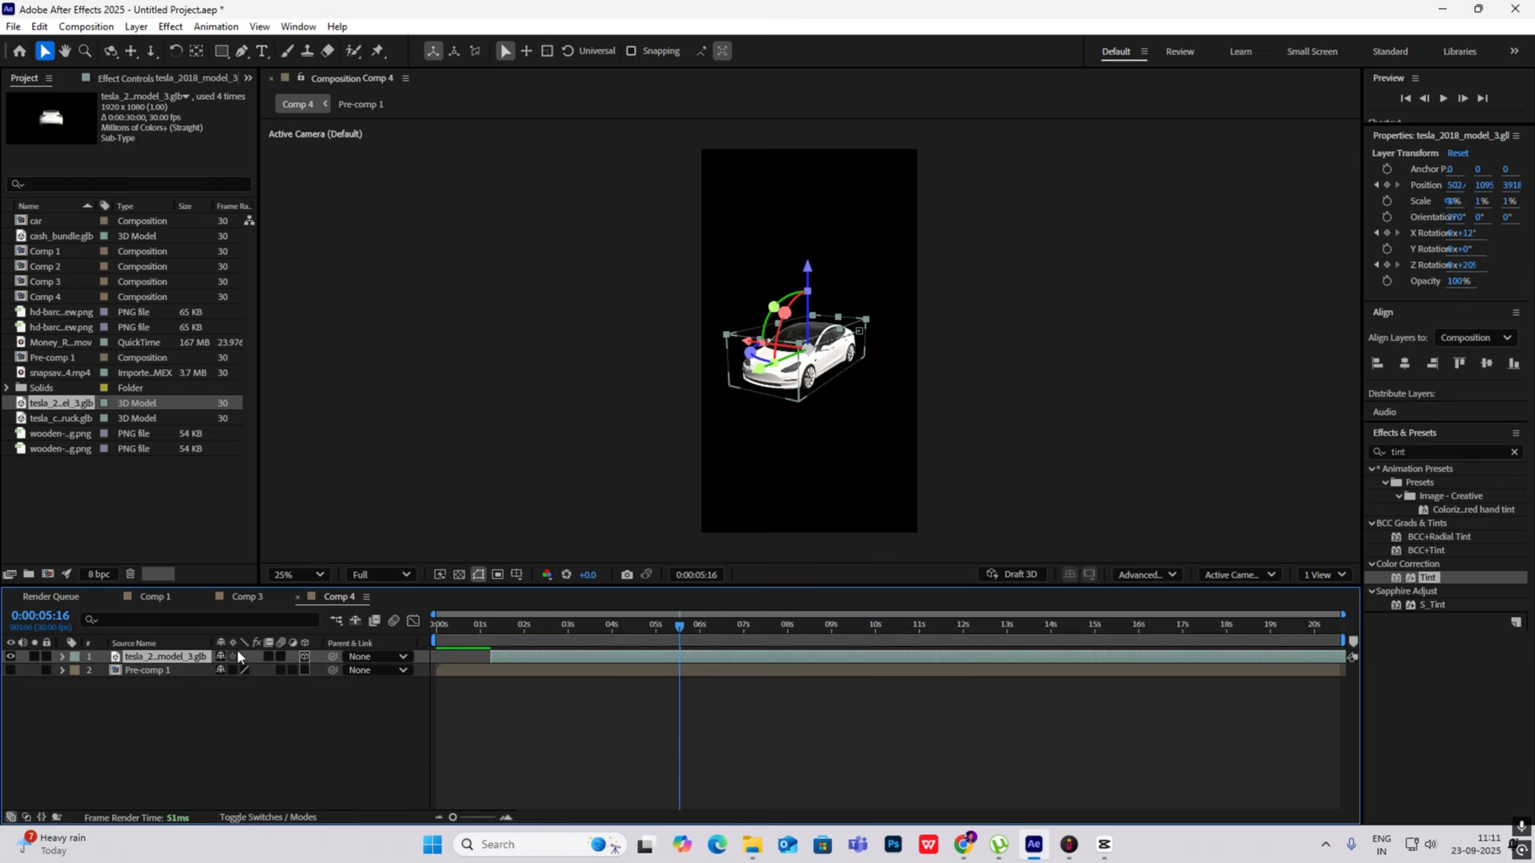
- Pre-compose the Tesla model in Comp 4 as Pre-comp 2, moving all attributes into the new composition
{"action": "key", "text": "ctrl+shift+c"}
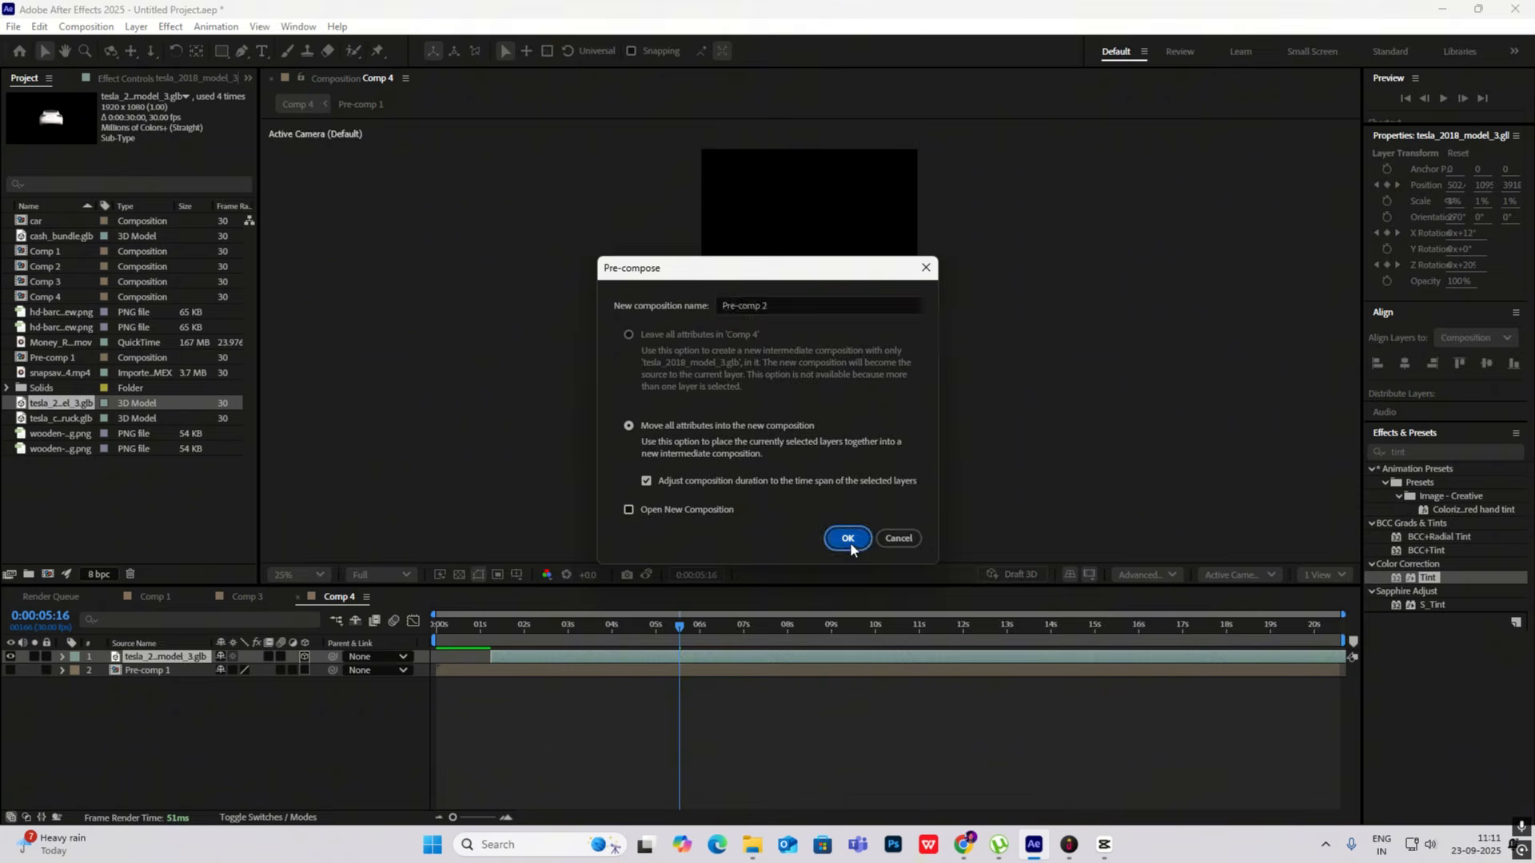
{"action": "left_click", "coordinate": [851, 542]}
{"action": "left_click_drag", "start_coordinate": [681, 626], "coordinate": [688, 660]}
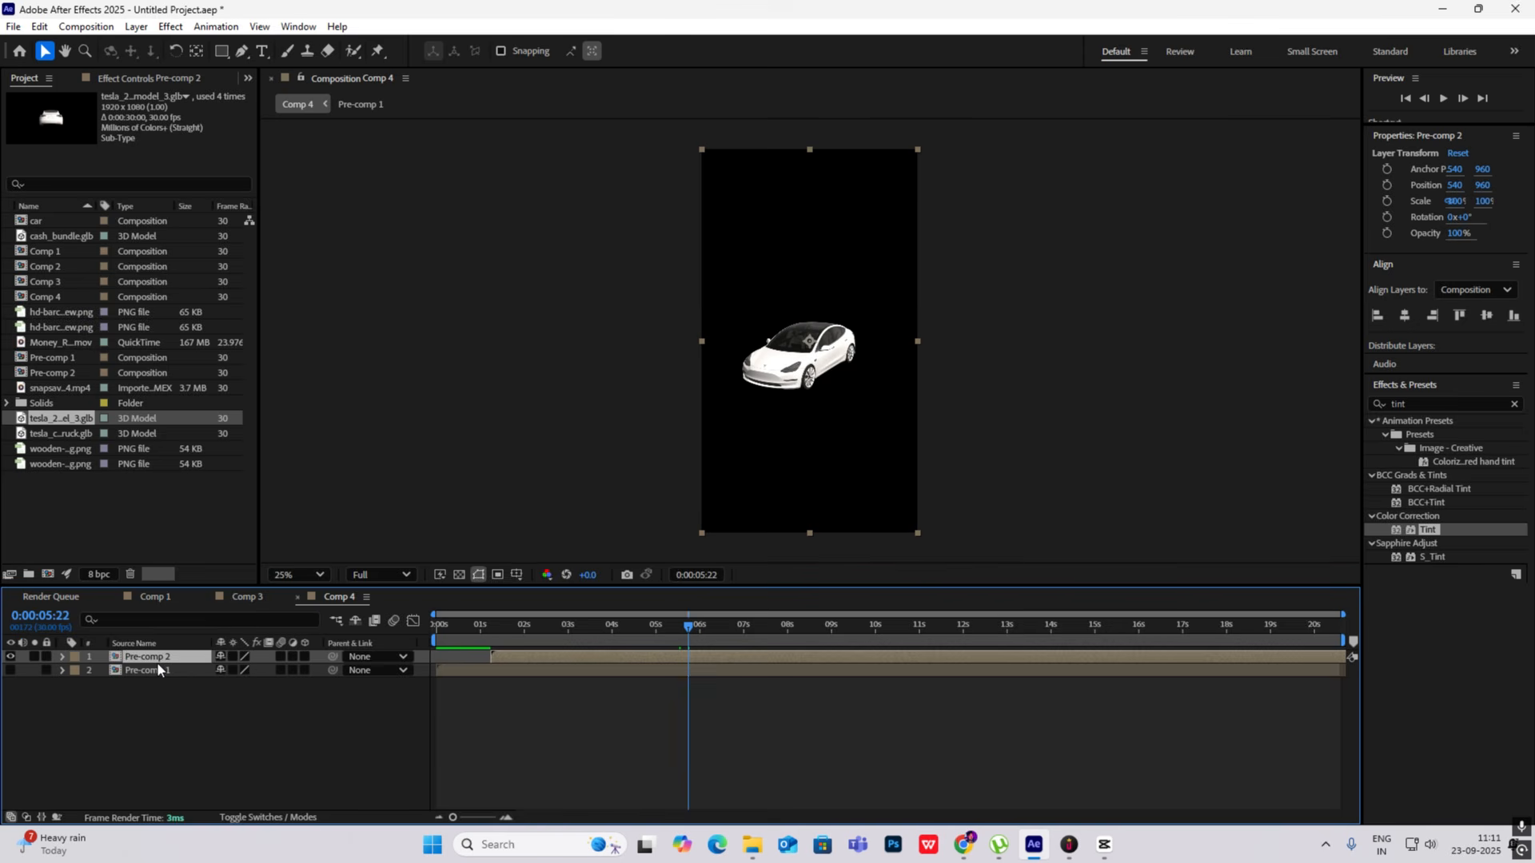
- Replace the Tesla model in Comp 3 with Pre-comp 2 as a 3D layer, moved down into the camera frame
{"action": "left_click", "coordinate": [246, 600]}
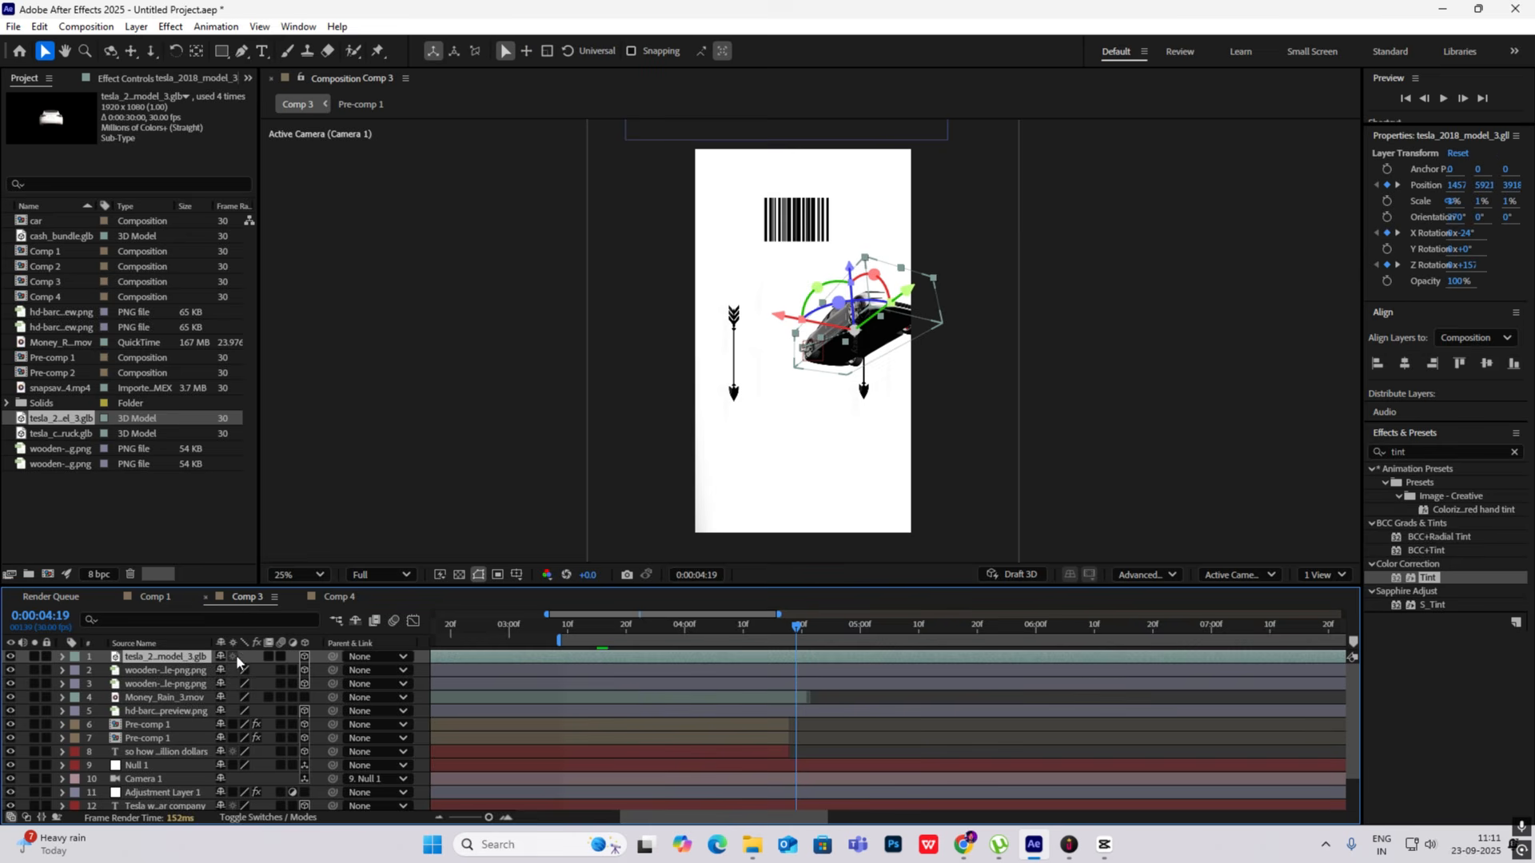
{"action": "key", "text": "Delete"}
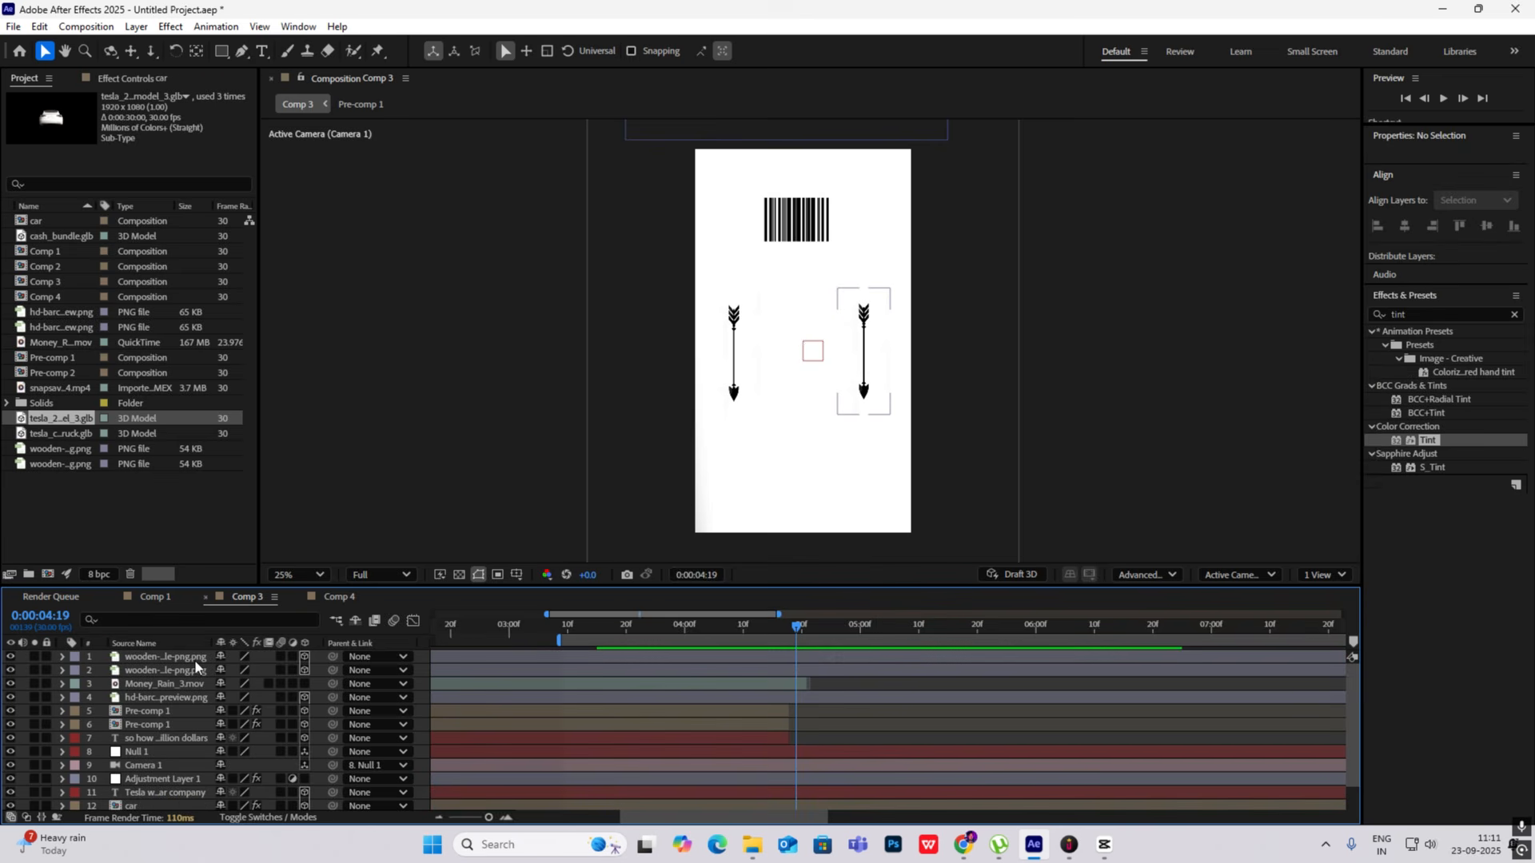
{"action": "key", "text": "ctrl+z"}
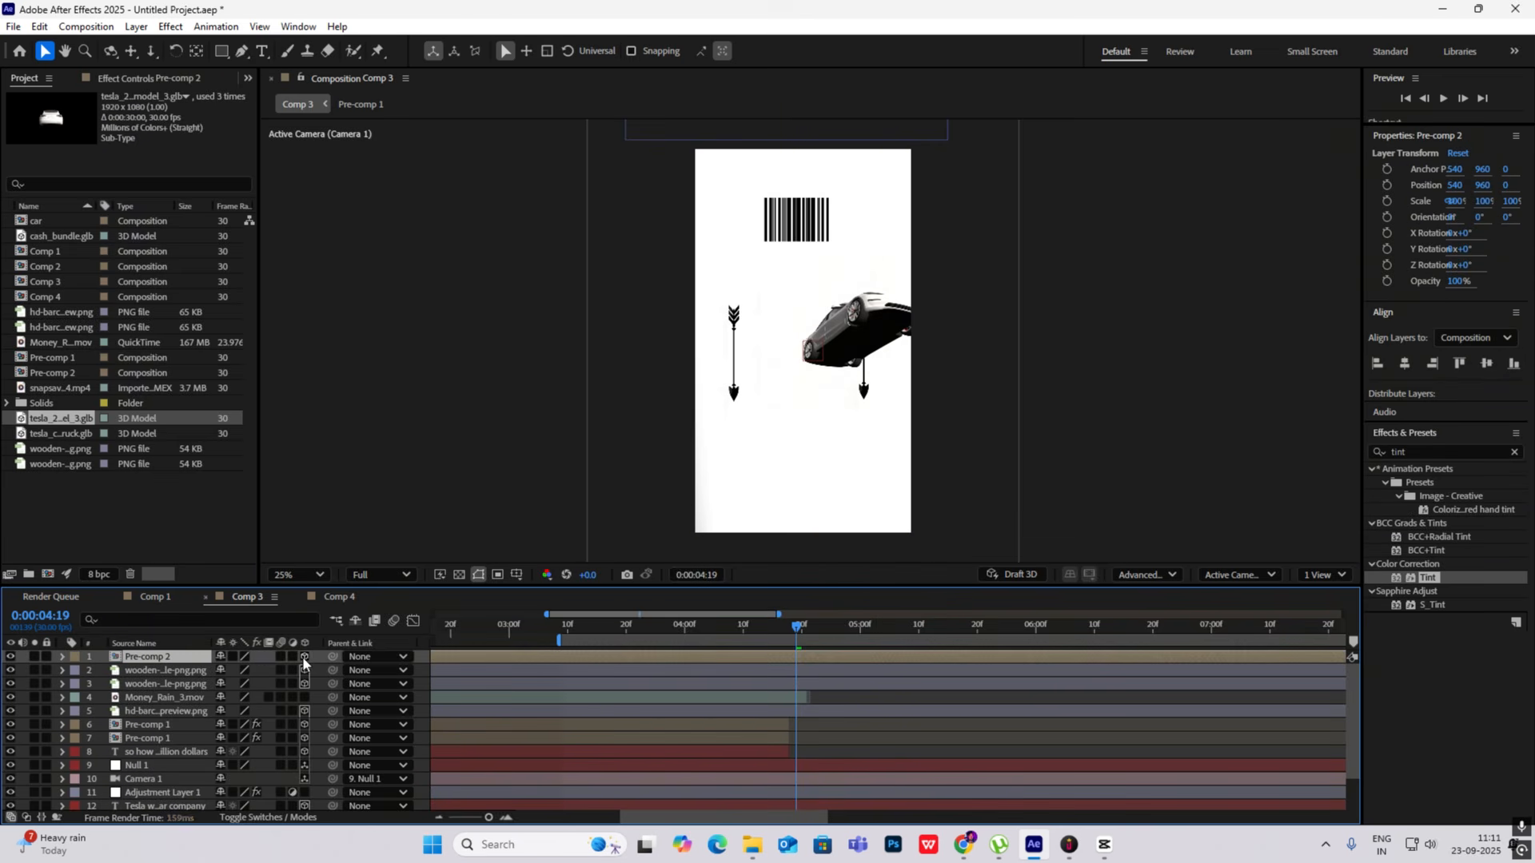
{"action": "scroll", "coordinate": [818, 443], "scroll_direction": "down", "scroll_amount": 5}
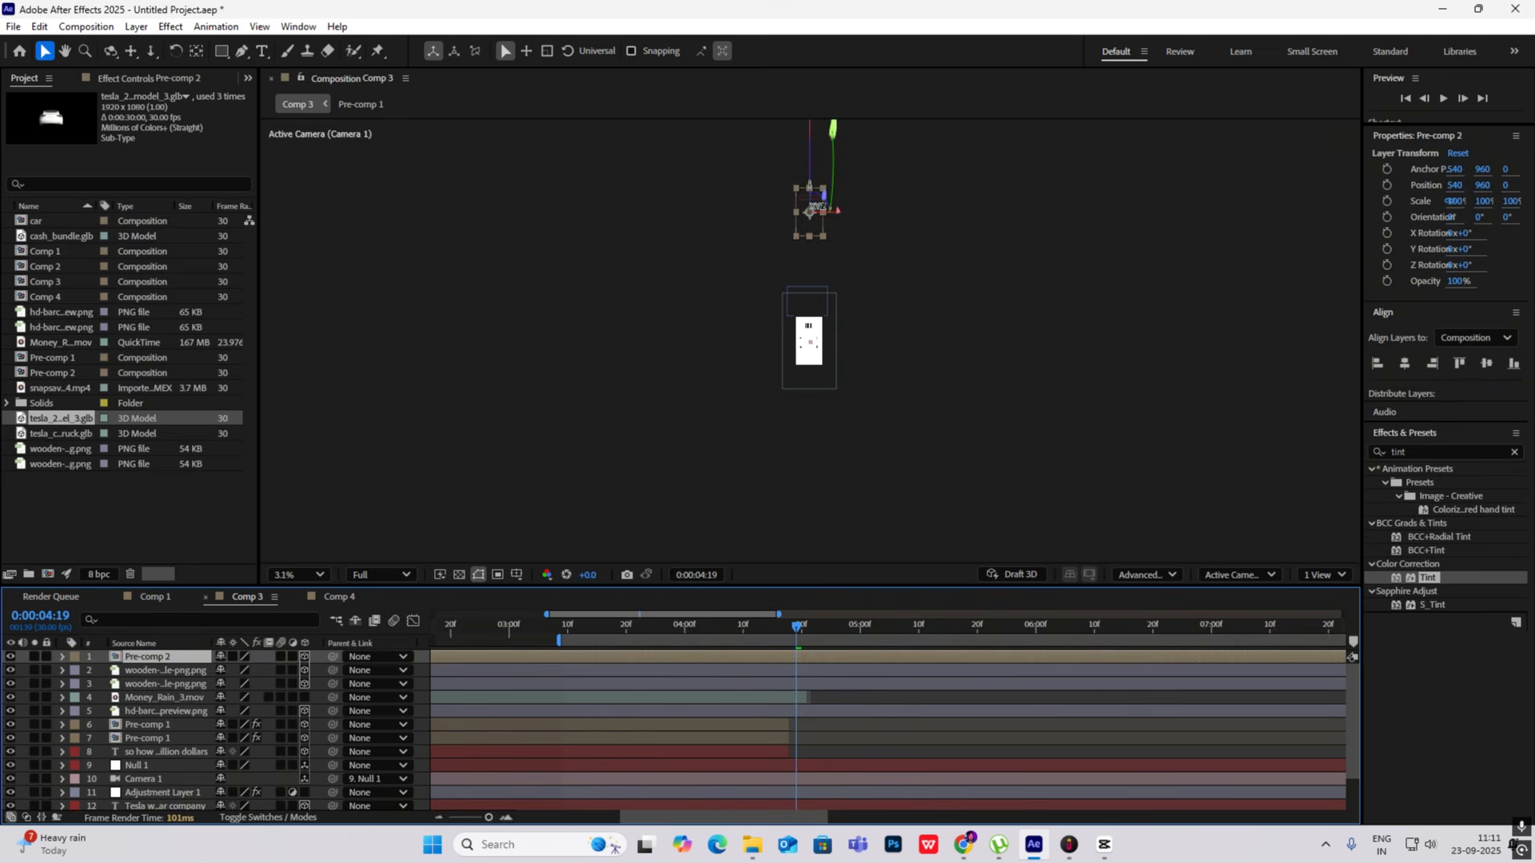
{"action": "left_click_drag", "start_coordinate": [810, 211], "coordinate": [807, 357]}
{"action": "scroll", "coordinate": [808, 358], "scroll_direction": "up", "scroll_amount": 5}
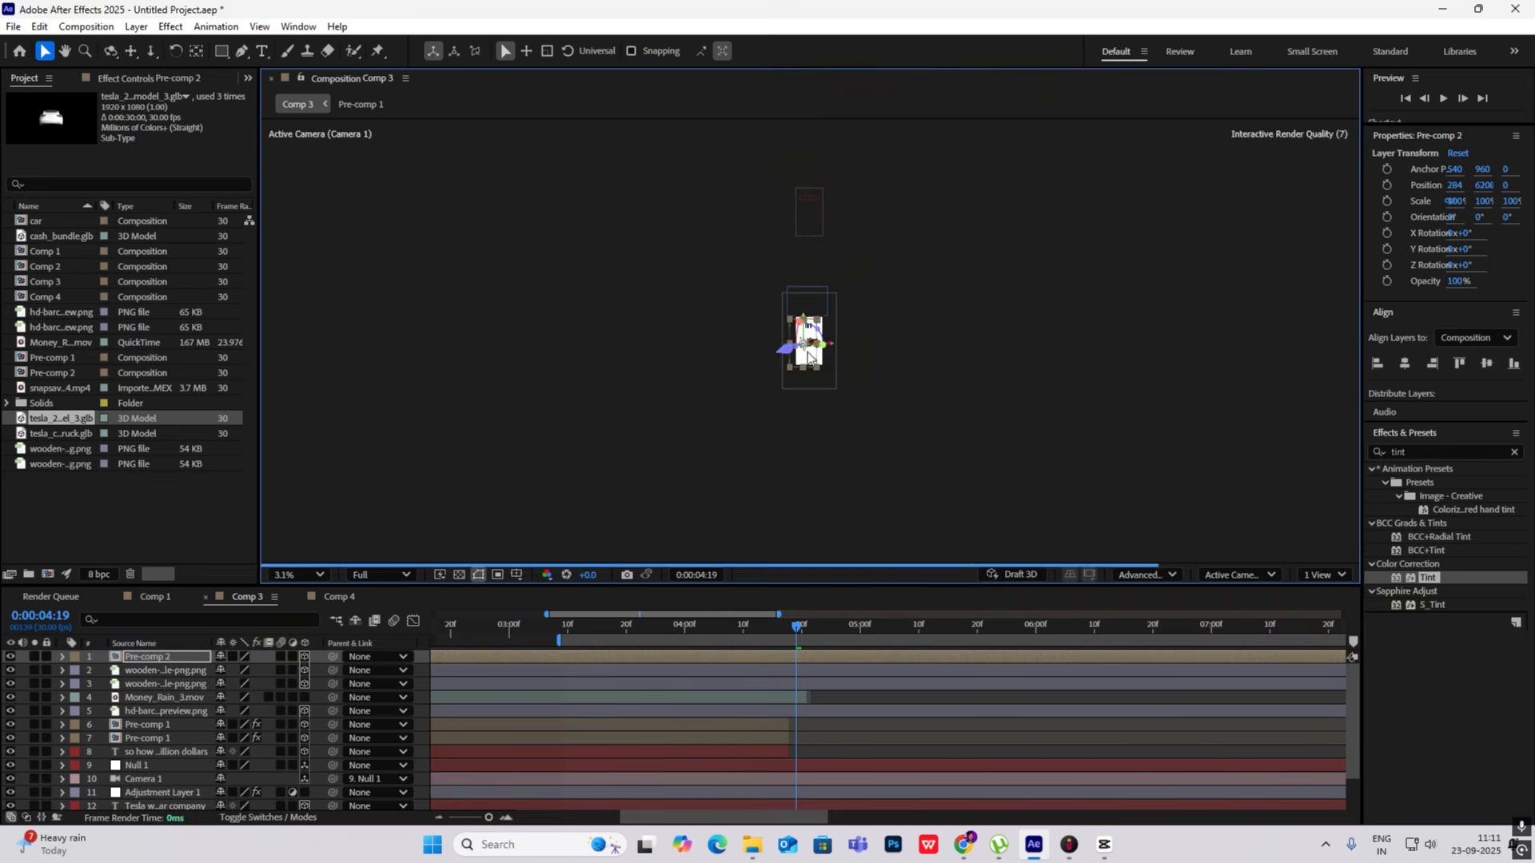
- Switch Comp 3 to the Classic 3D renderer and reposition Pre-comp 2 to about X 532, Y 6120
{"action": "left_click", "coordinate": [1147, 575]}
{"action": "left_click", "coordinate": [1139, 593]}
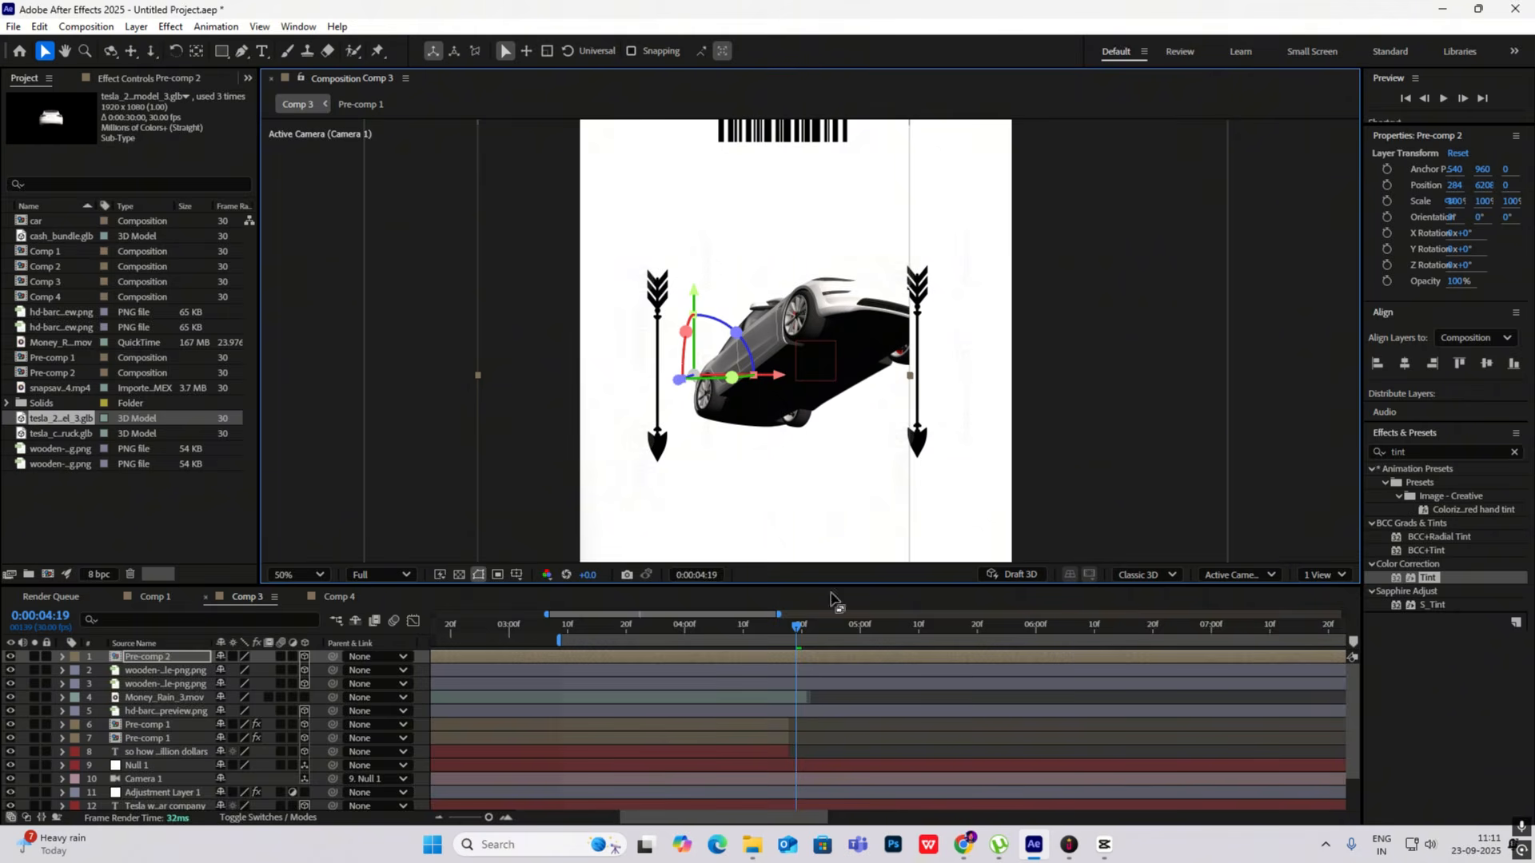
{"action": "left_click_drag", "start_coordinate": [797, 635], "coordinate": [702, 630]}
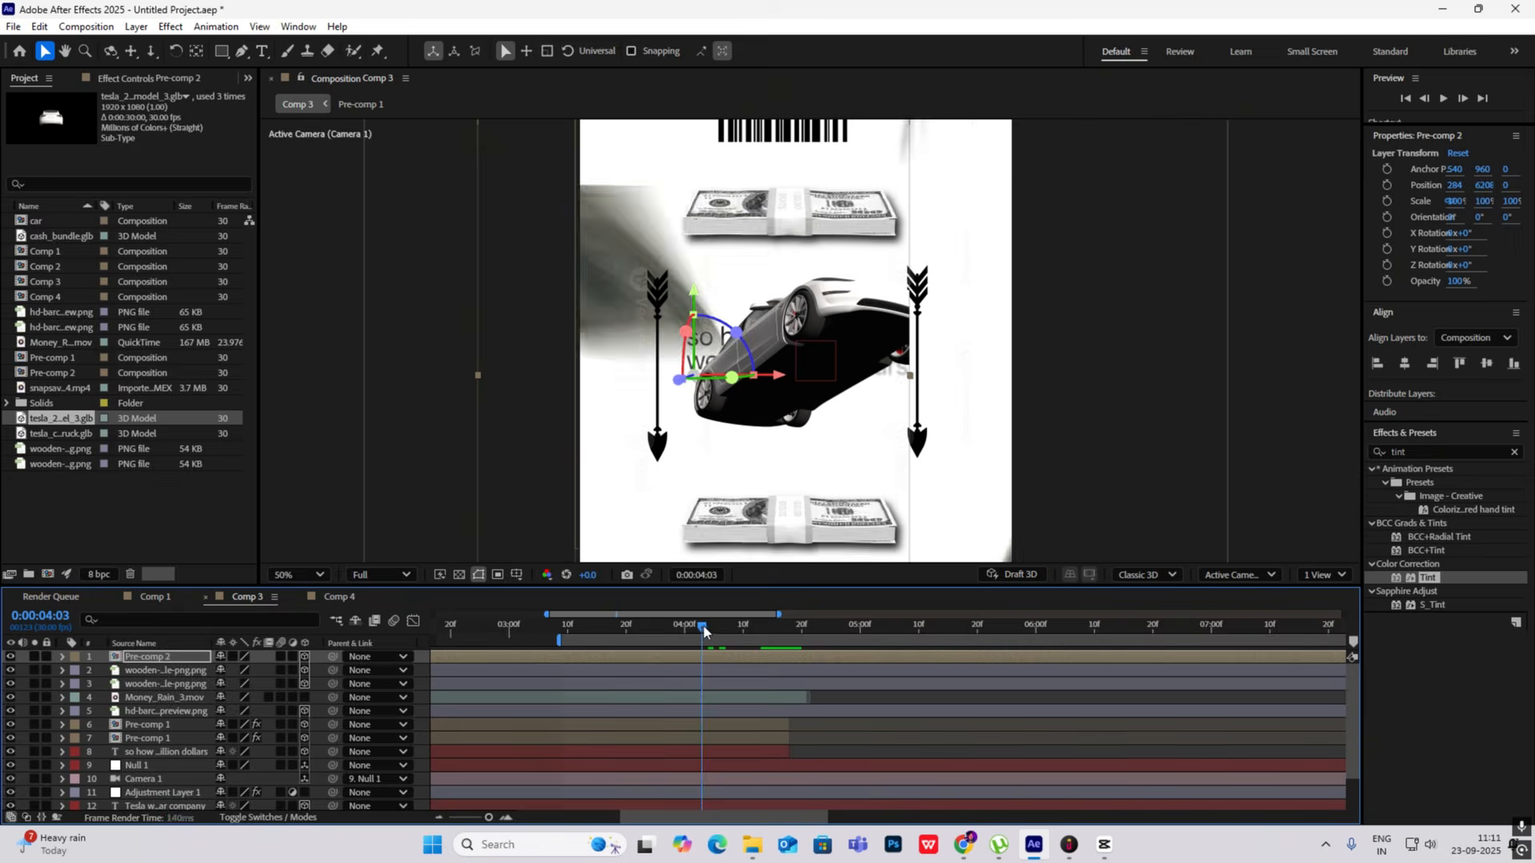
{"action": "key", "text": "comma"}
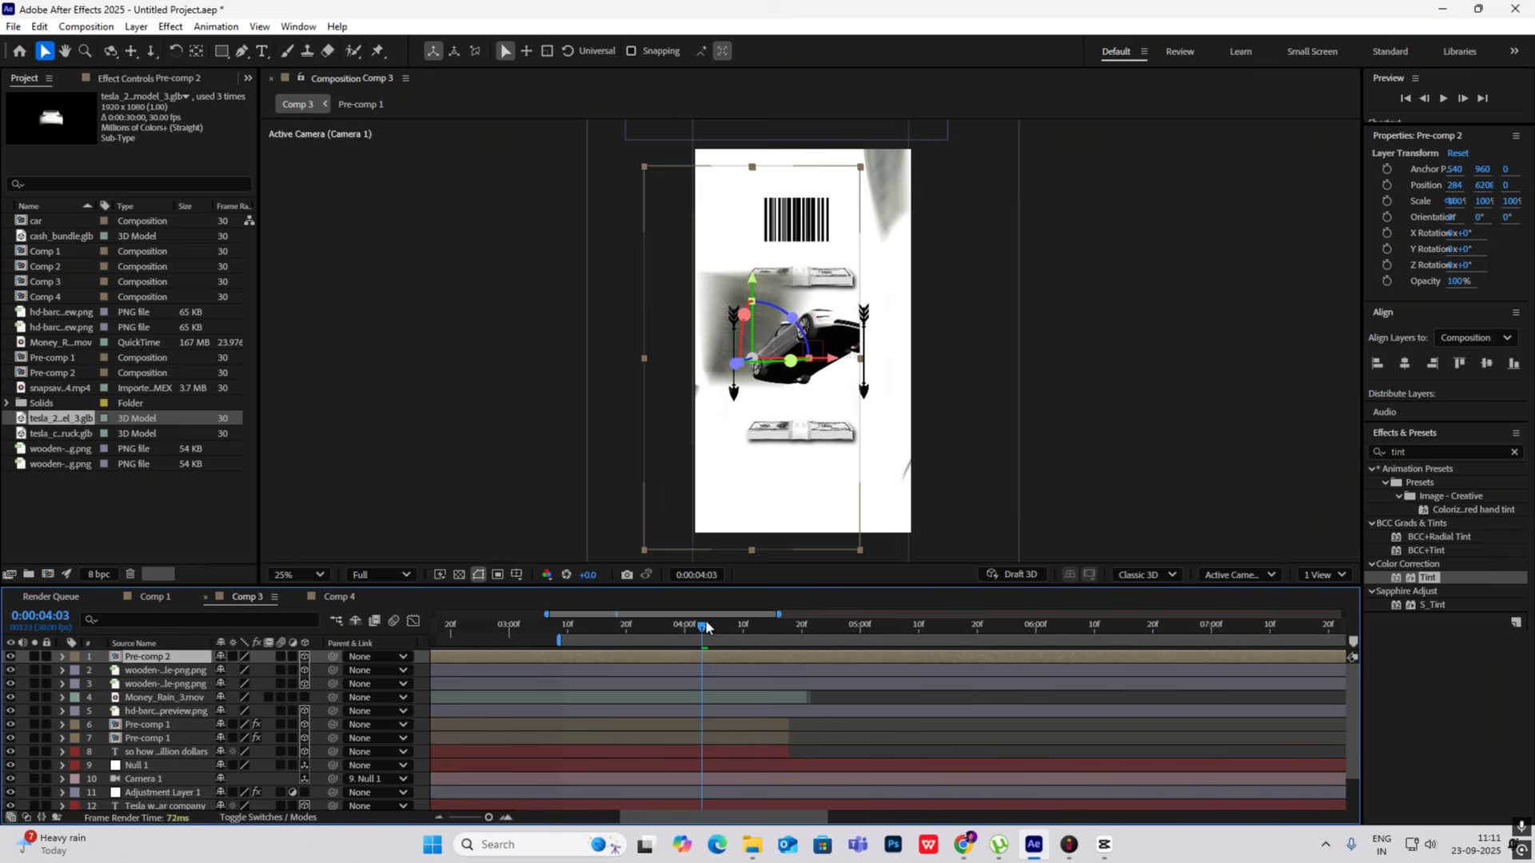
{"action": "left_click", "coordinate": [740, 632]}
{"action": "left_click_drag", "start_coordinate": [740, 631], "coordinate": [784, 632]}
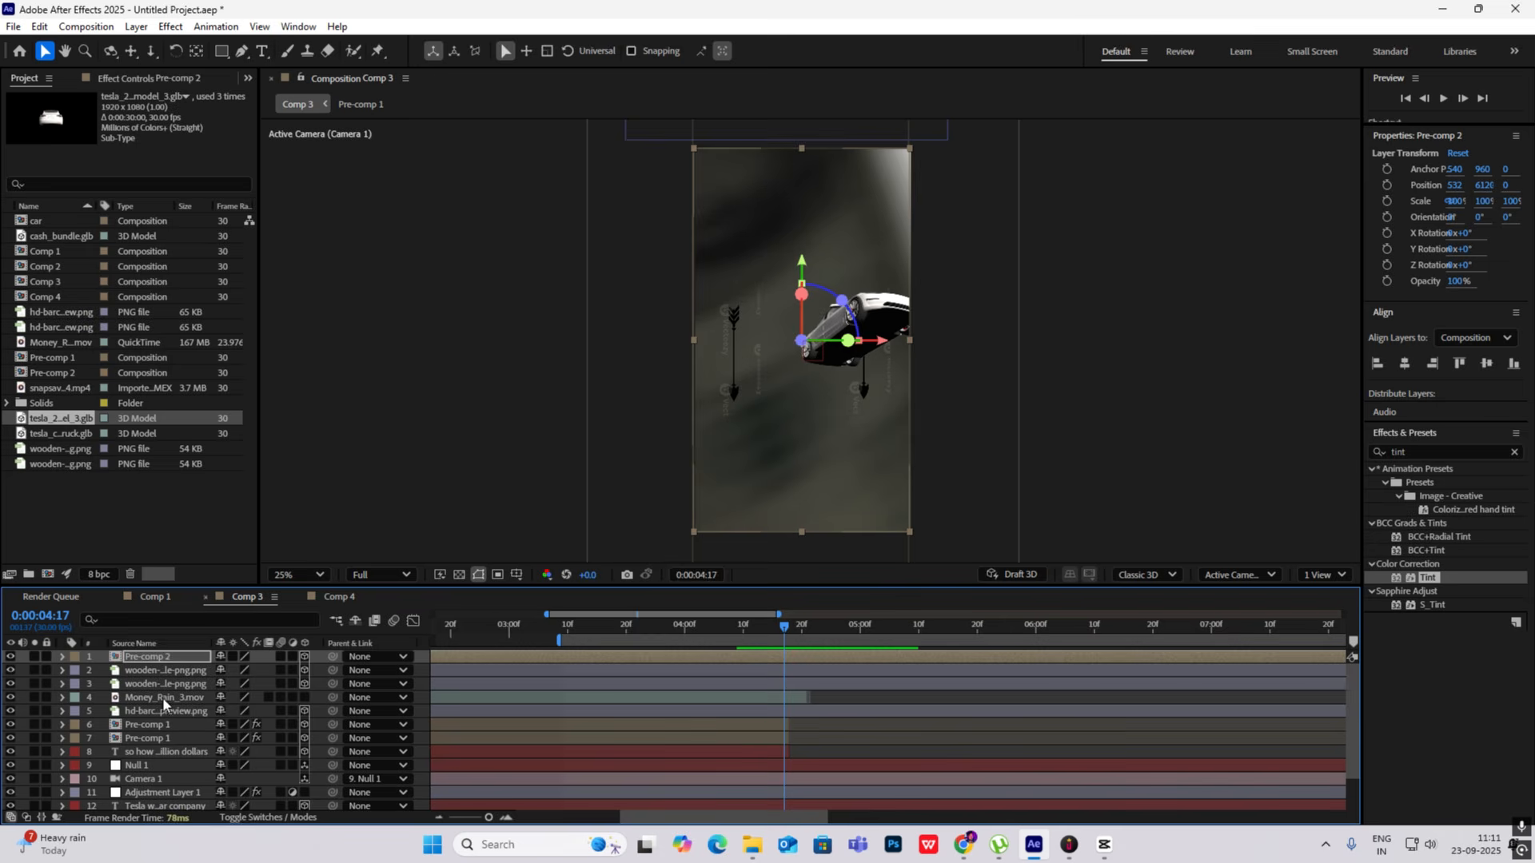
- Move the Money_Rain_3.mov layer above Pre-comp 2 to the top of the layer stack
{"action": "left_click_drag", "start_coordinate": [163, 699], "coordinate": [160, 661]}
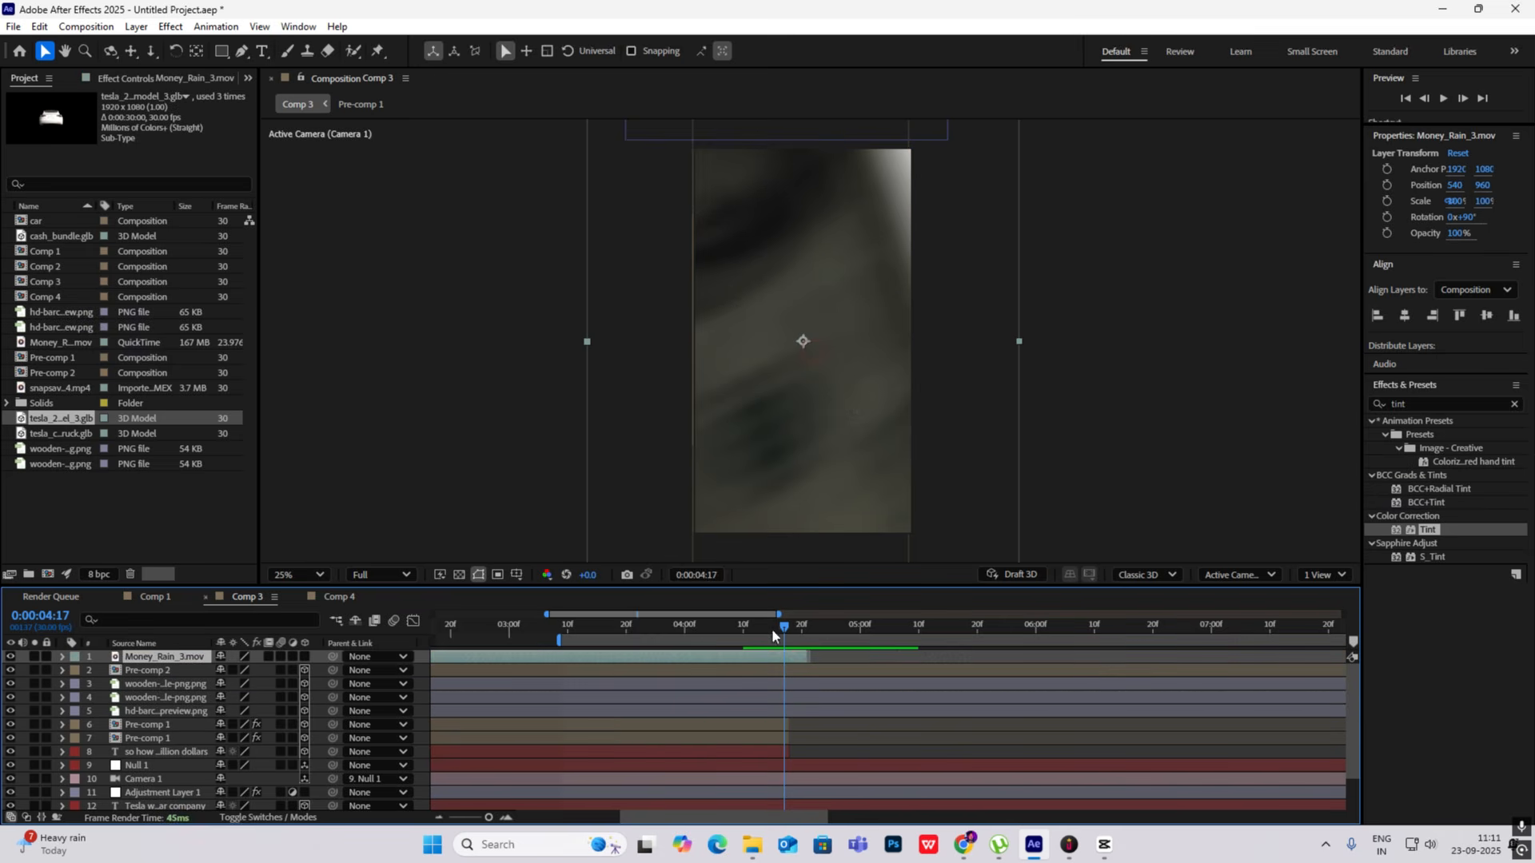
{"action": "left_click_drag", "start_coordinate": [788, 626], "coordinate": [802, 629]}
- Trim the starts of Pre-comp 2, both wooden arrow layers and the barcode layer to 0:00:04:13
{"action": "left_click_drag", "start_coordinate": [831, 647], "coordinate": [759, 630]}
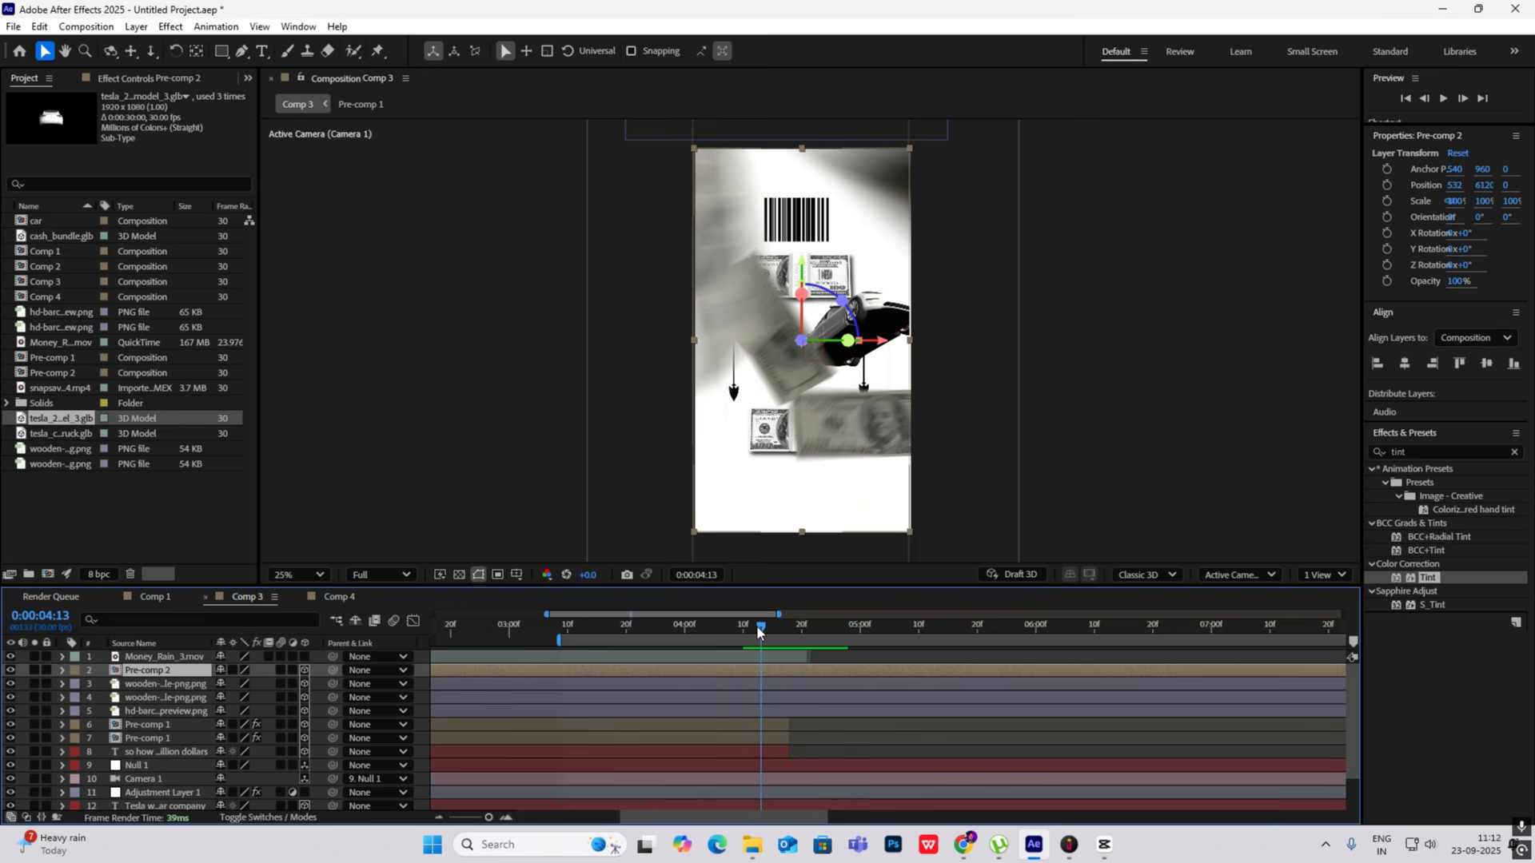
{"action": "left_click", "coordinate": [149, 685], "text": "ctrl"}
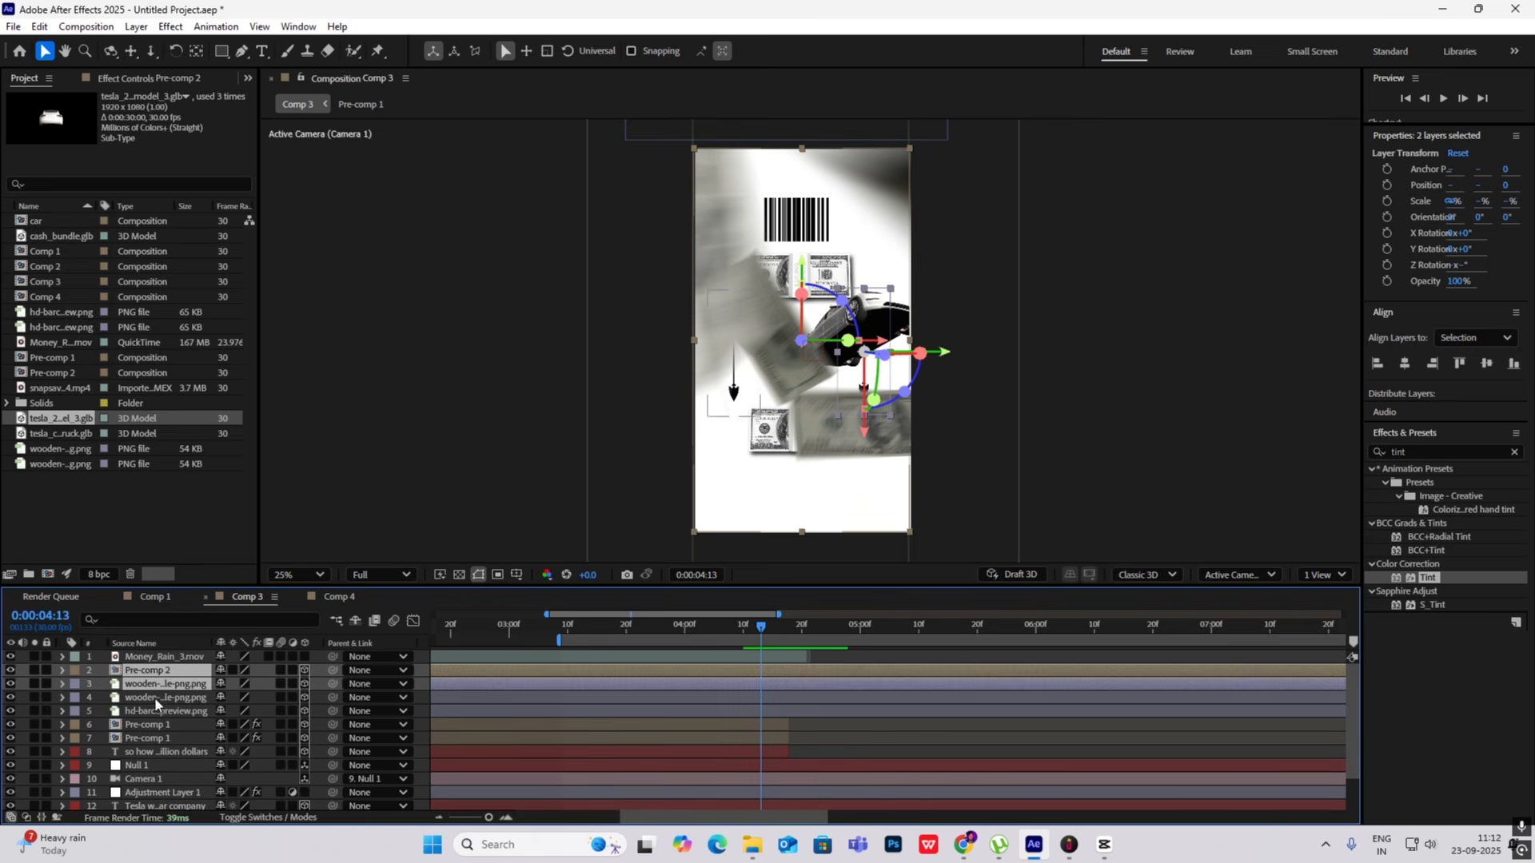
{"action": "left_click", "coordinate": [155, 697], "text": "ctrl"}
{"action": "left_click", "coordinate": [155, 710], "text": "ctrl"}
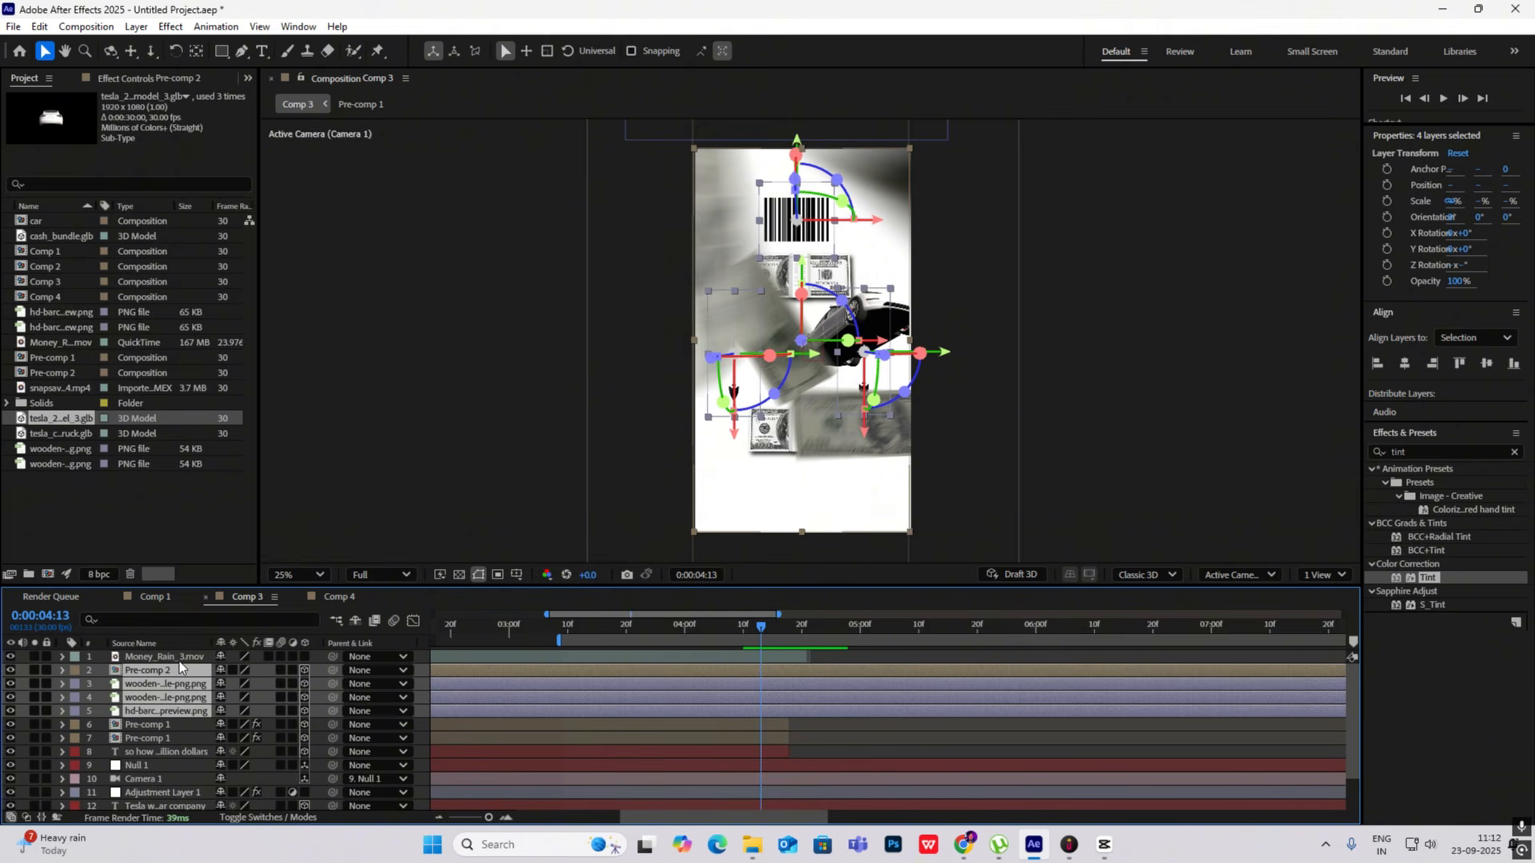
{"action": "key", "text": "alt+bracketleft"}
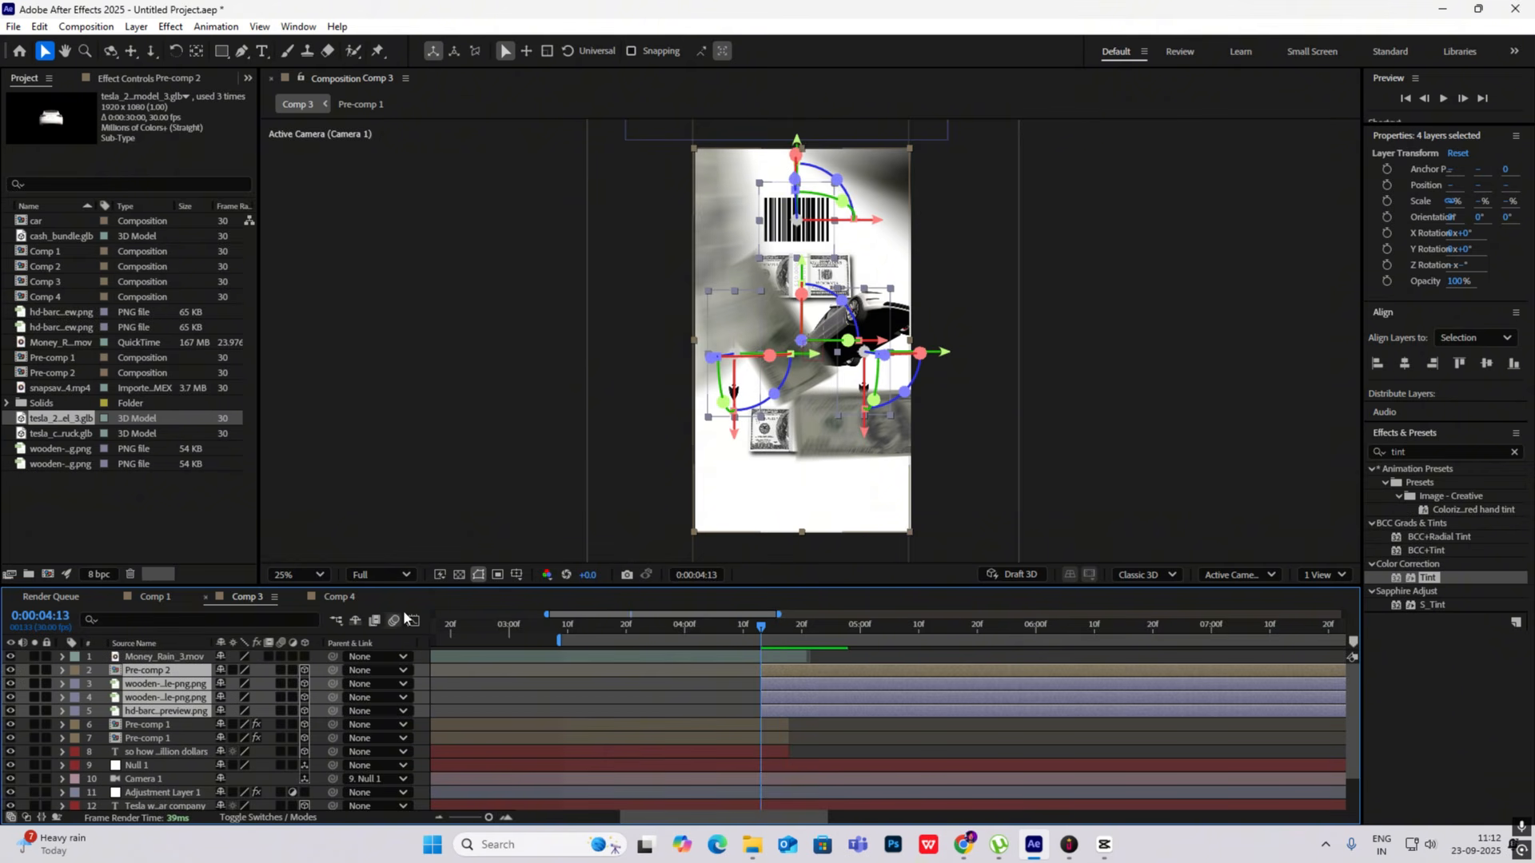
- Shift the start of the four trimmed layers to 0:00:04:17, preview the transition, and set Pre-comp 2's X position to 555
{"action": "key", "text": "space"}
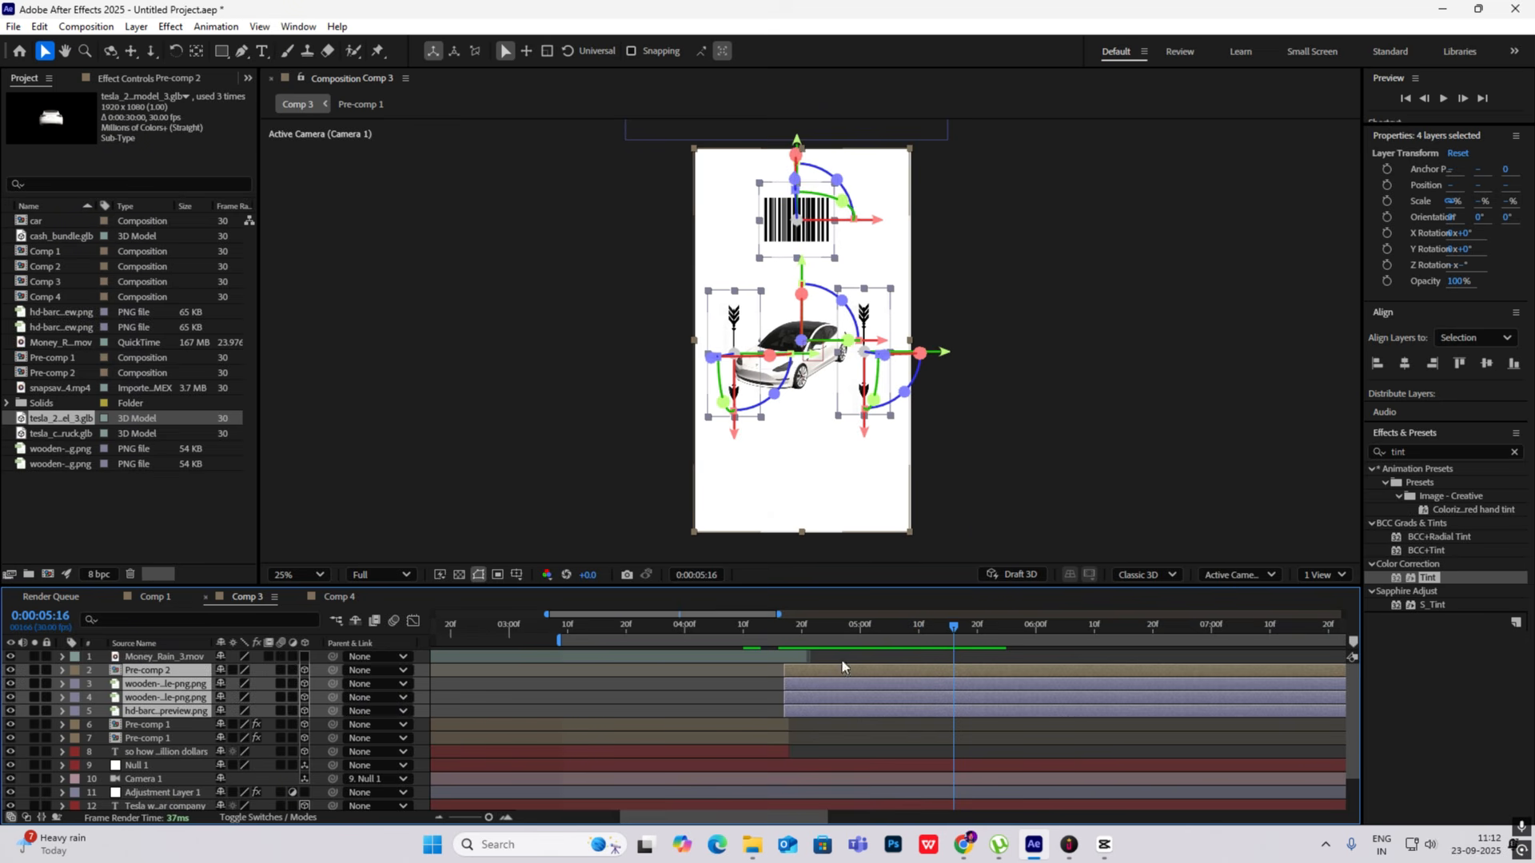
{"action": "left_click", "coordinate": [841, 623]}
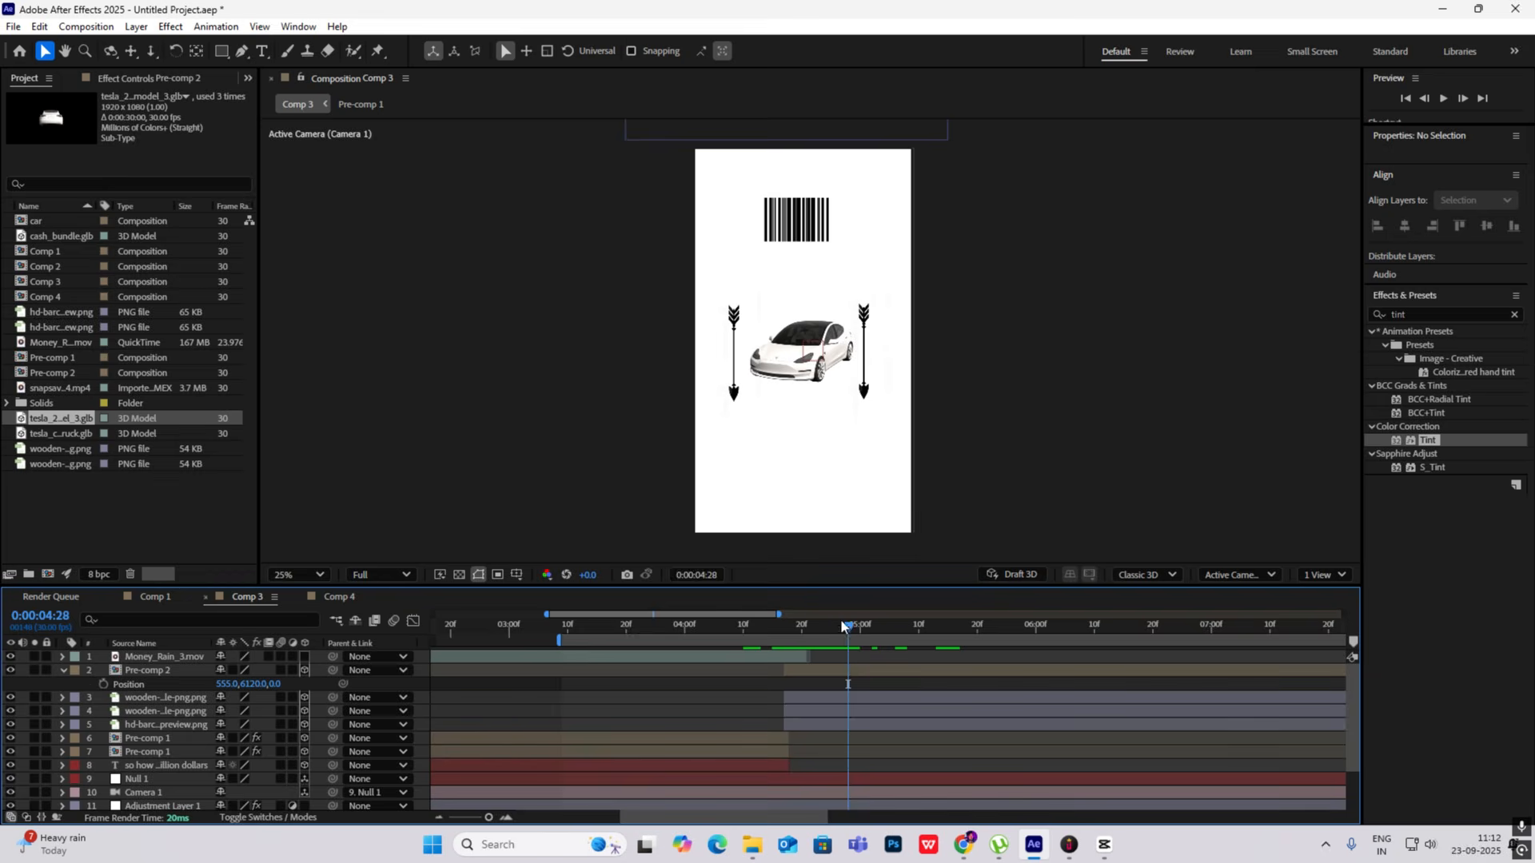
- Keyframe both arrows' positions at 0:00:04:17 and 0:00:04:26, offsetting their starting X values to 886 and 236, and preview the motion
{"action": "left_click_drag", "start_coordinate": [841, 622], "coordinate": [784, 622]}
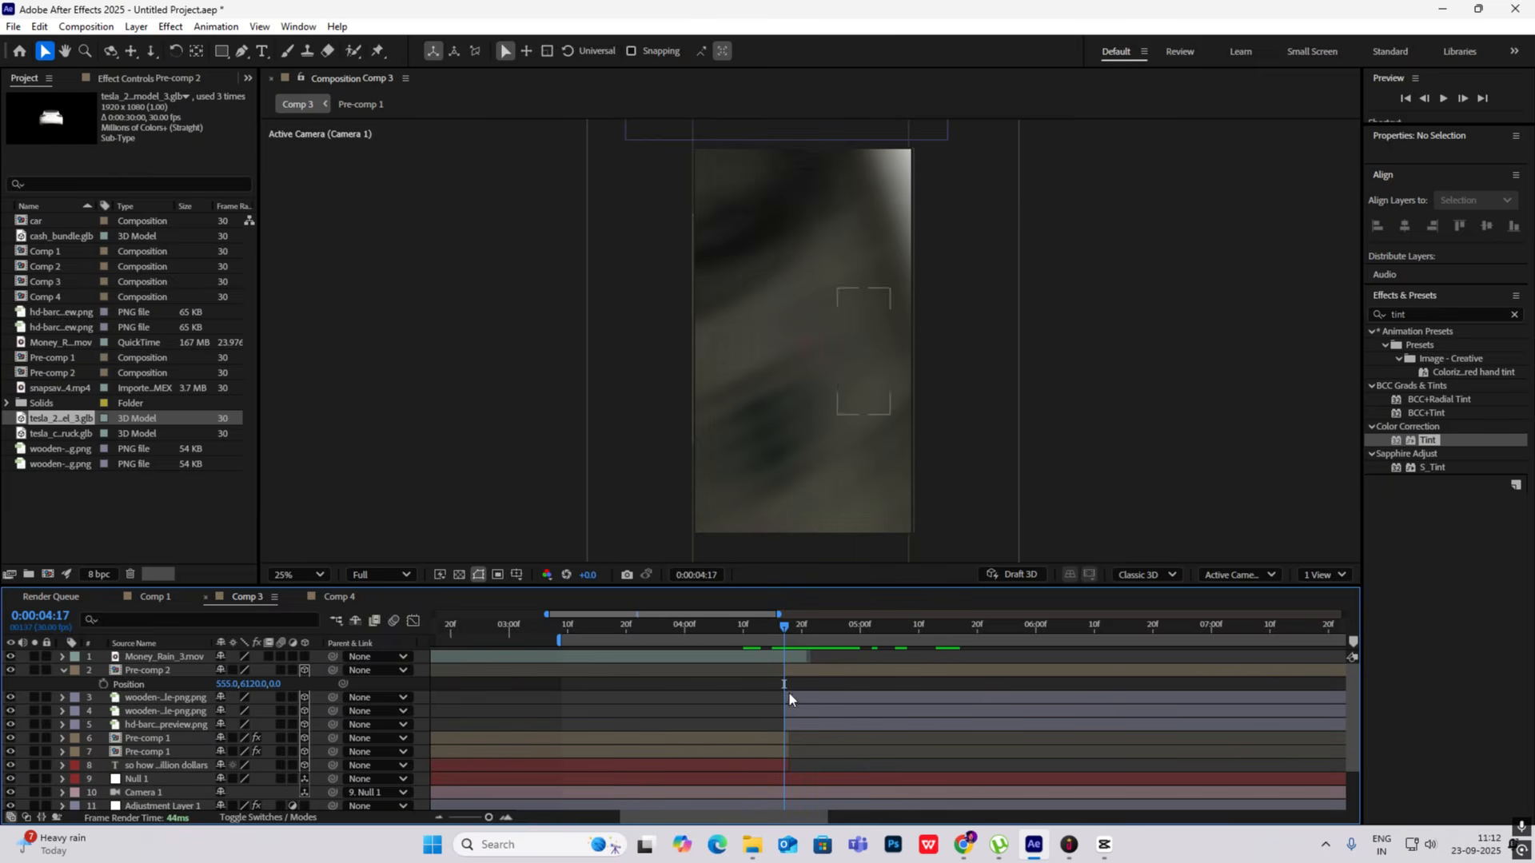
{"action": "left_click", "coordinate": [164, 697]}
{"action": "left_click", "coordinate": [167, 711], "text": "shift"}
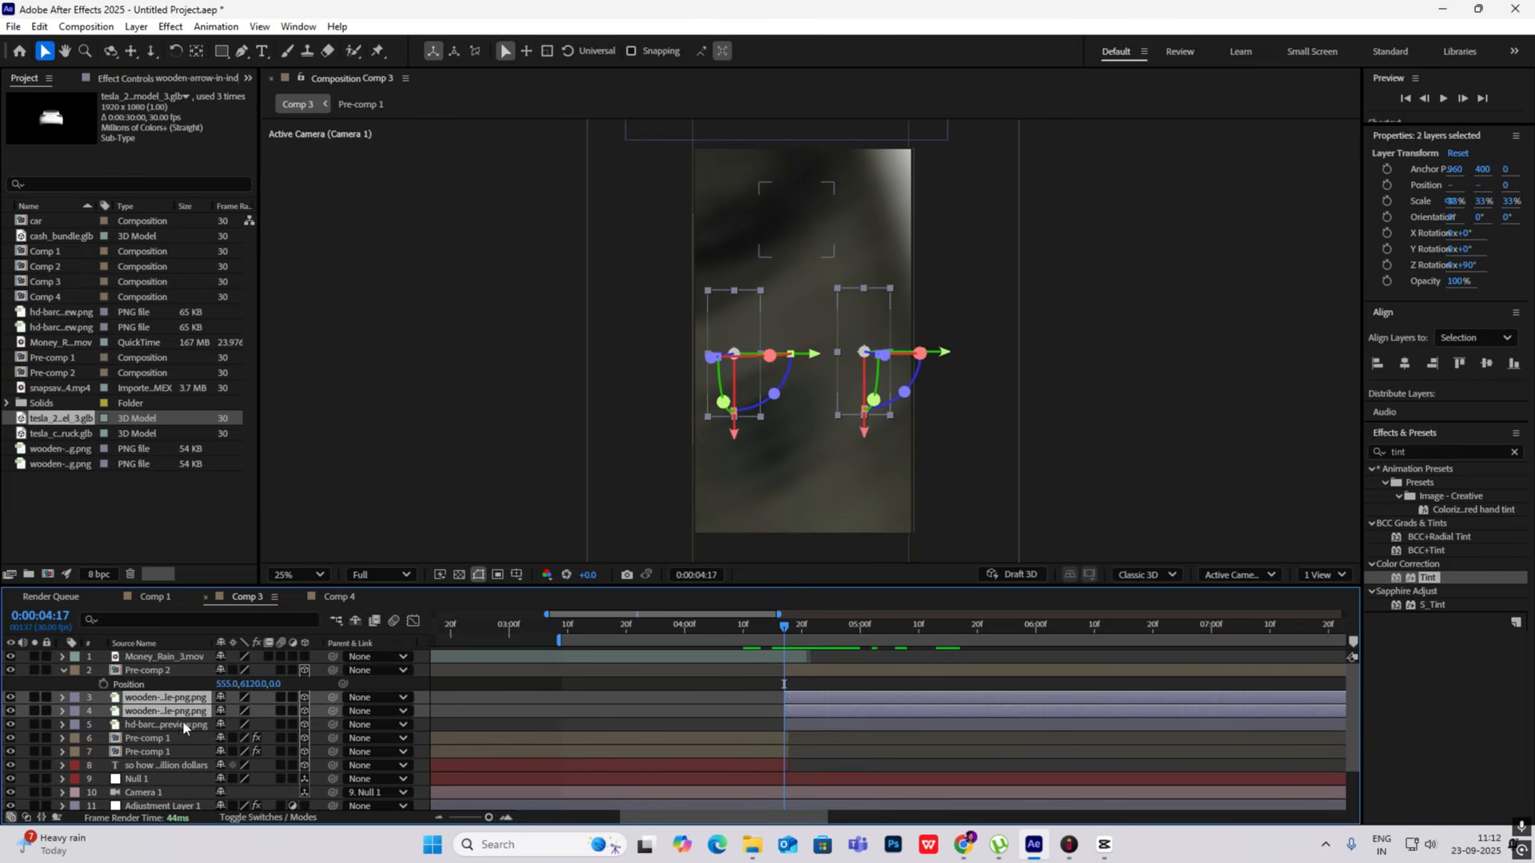
{"action": "key", "text": "alt+shift+p"}
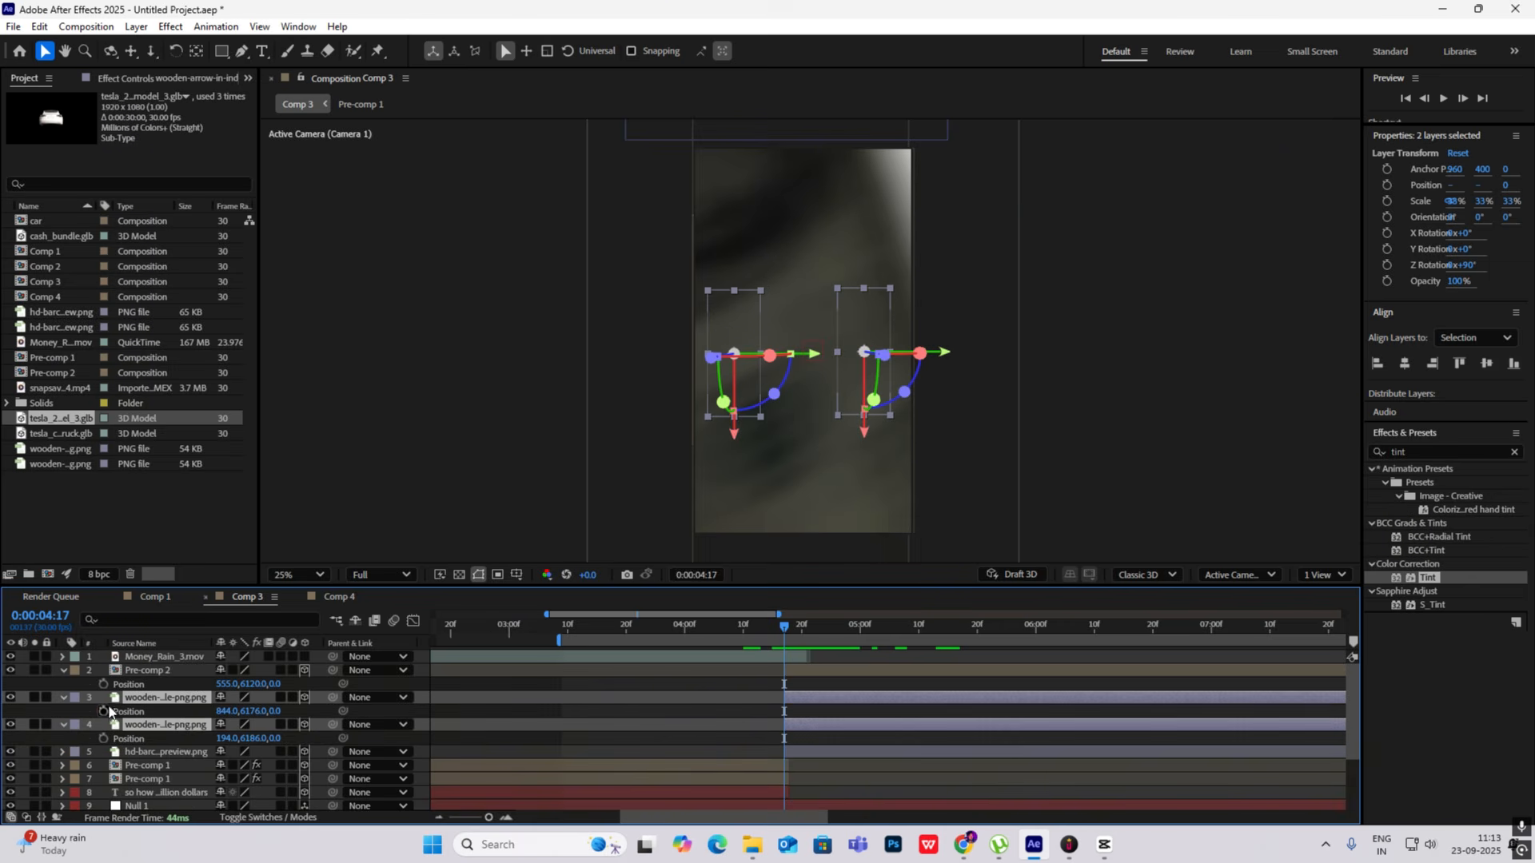
{"action": "left_click_drag", "start_coordinate": [783, 624], "coordinate": [837, 636]}
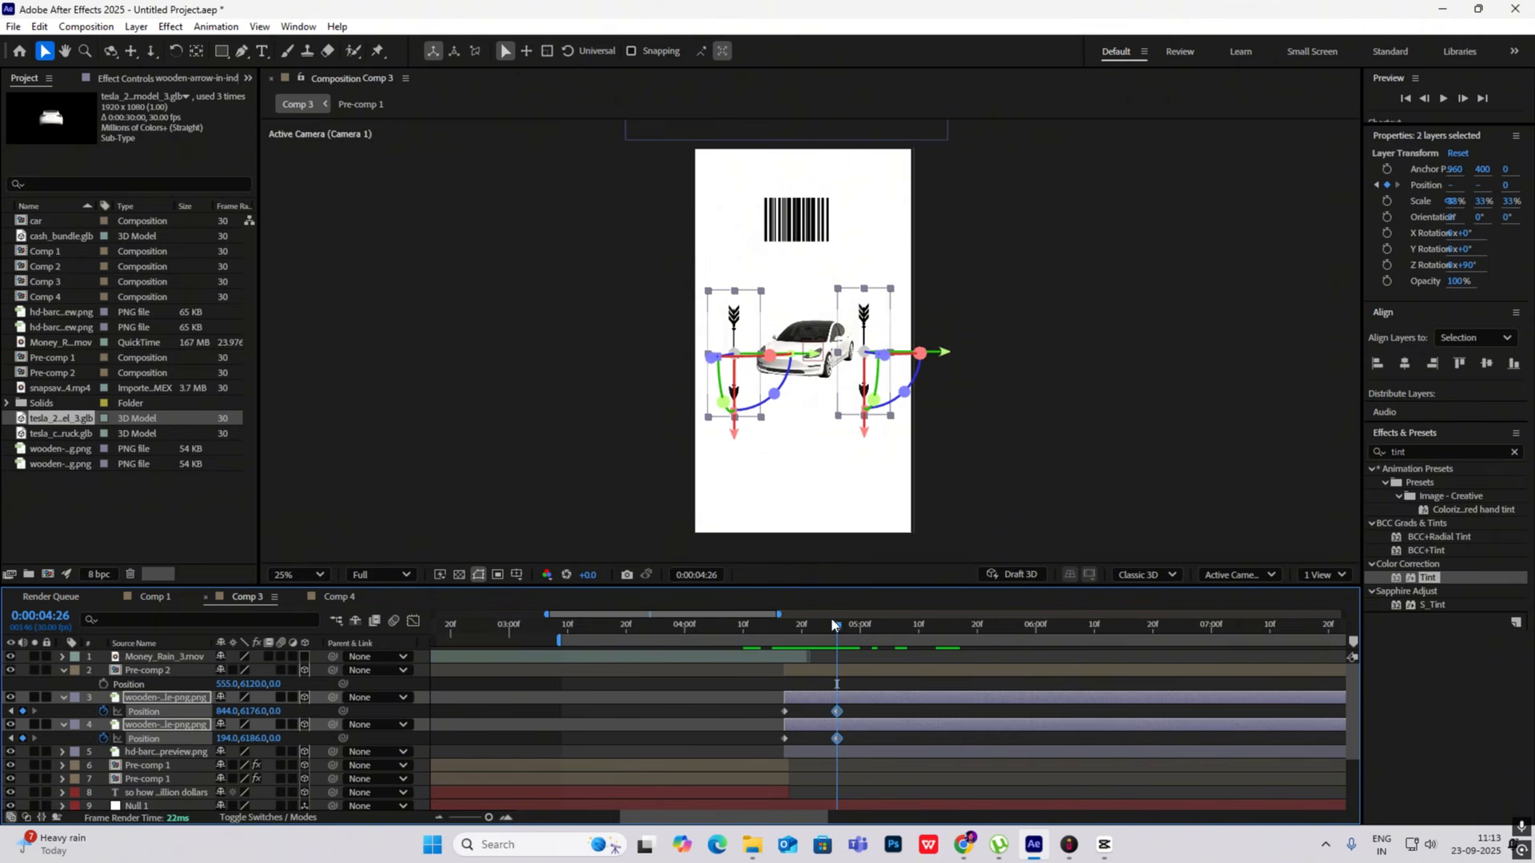
{"action": "left_click_drag", "start_coordinate": [835, 633], "coordinate": [781, 628]}
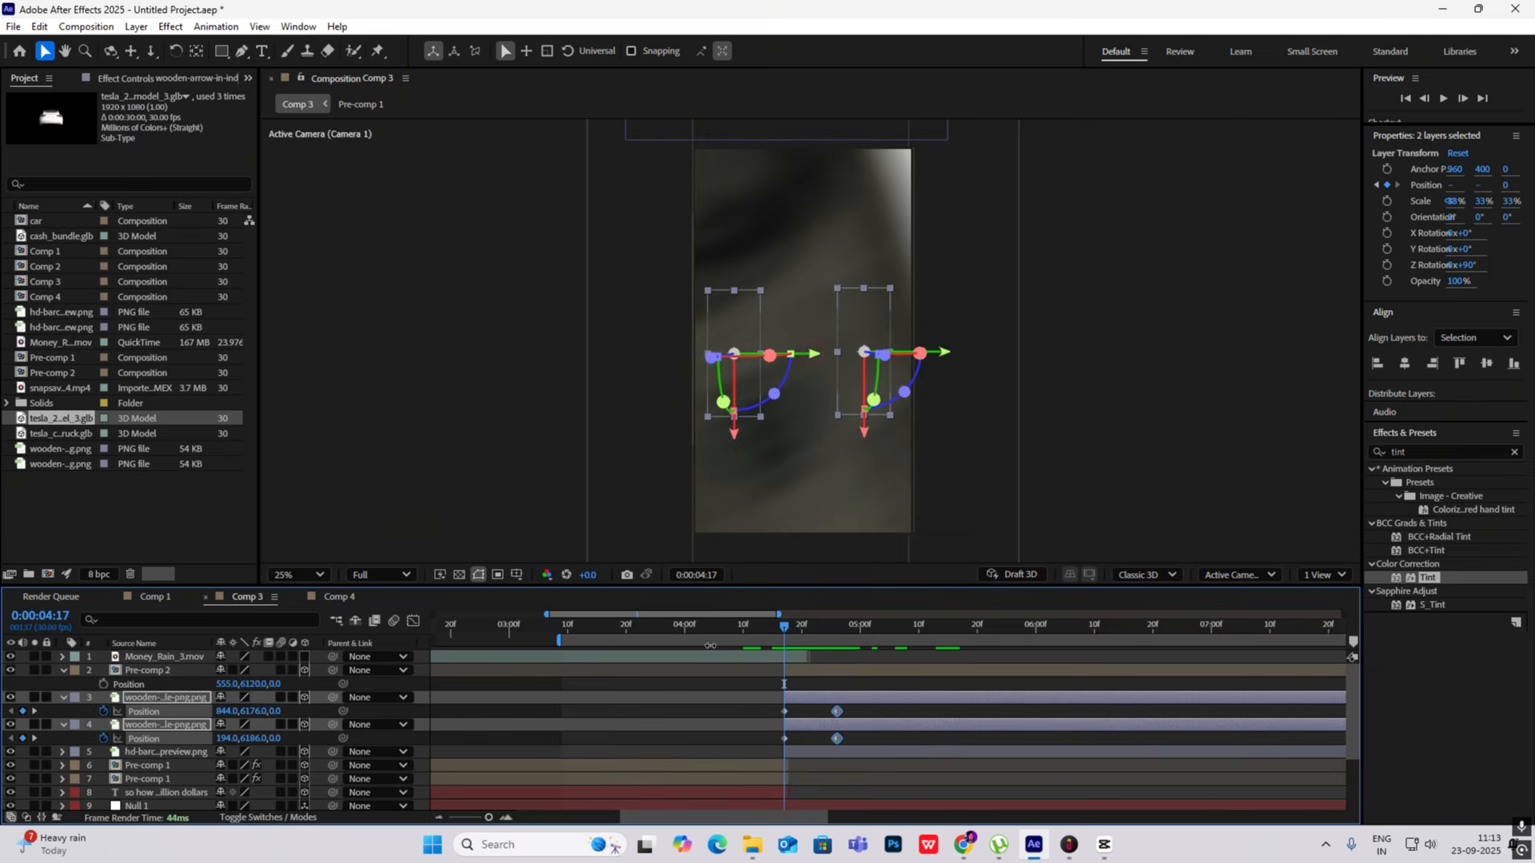
{"action": "left_click_drag", "start_coordinate": [217, 710], "coordinate": [280, 718]}
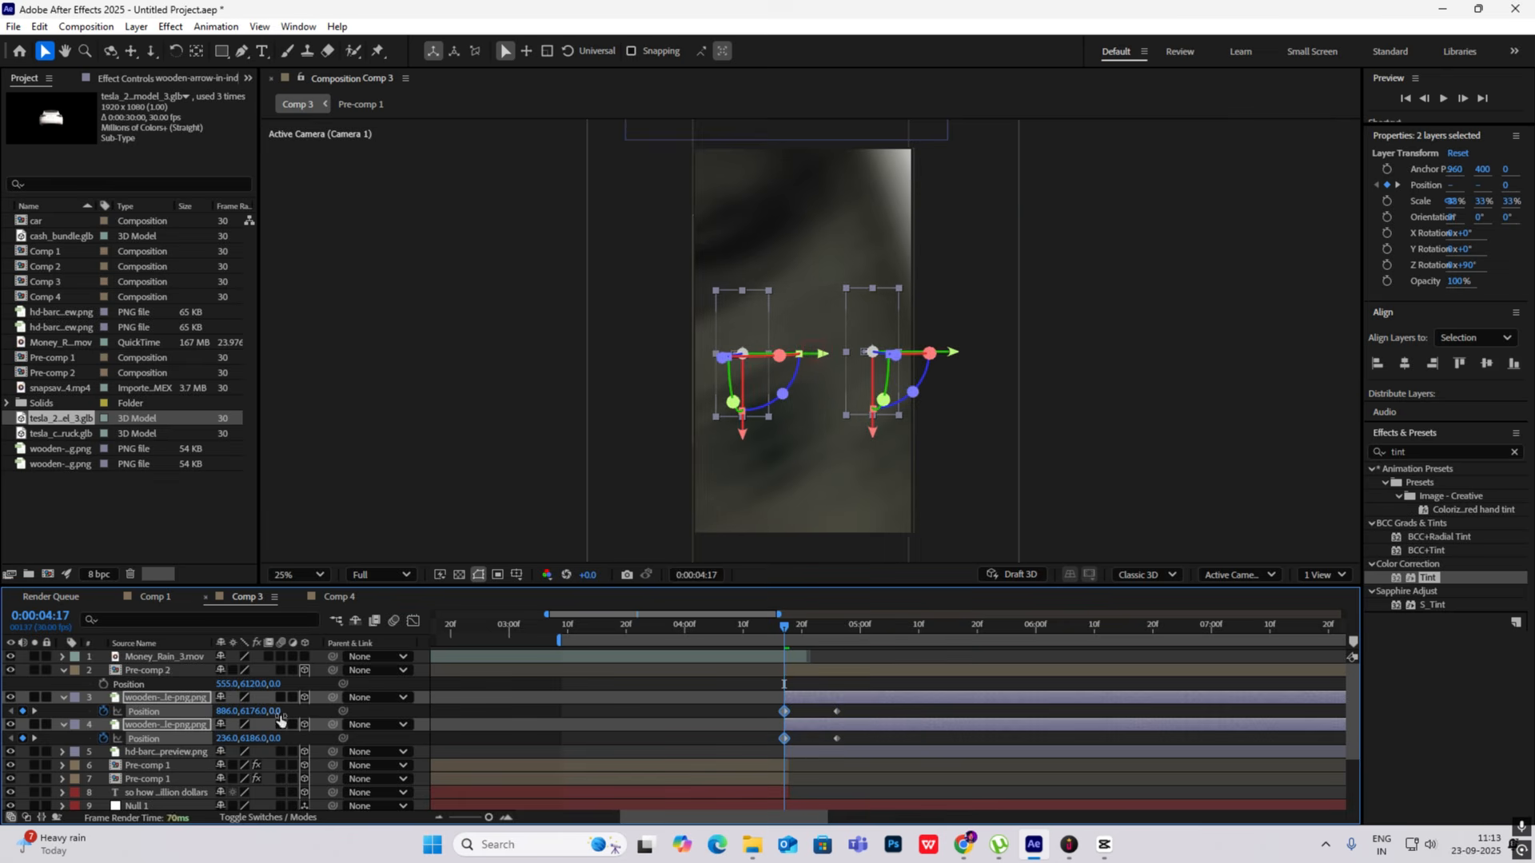
{"action": "key", "text": "space"}
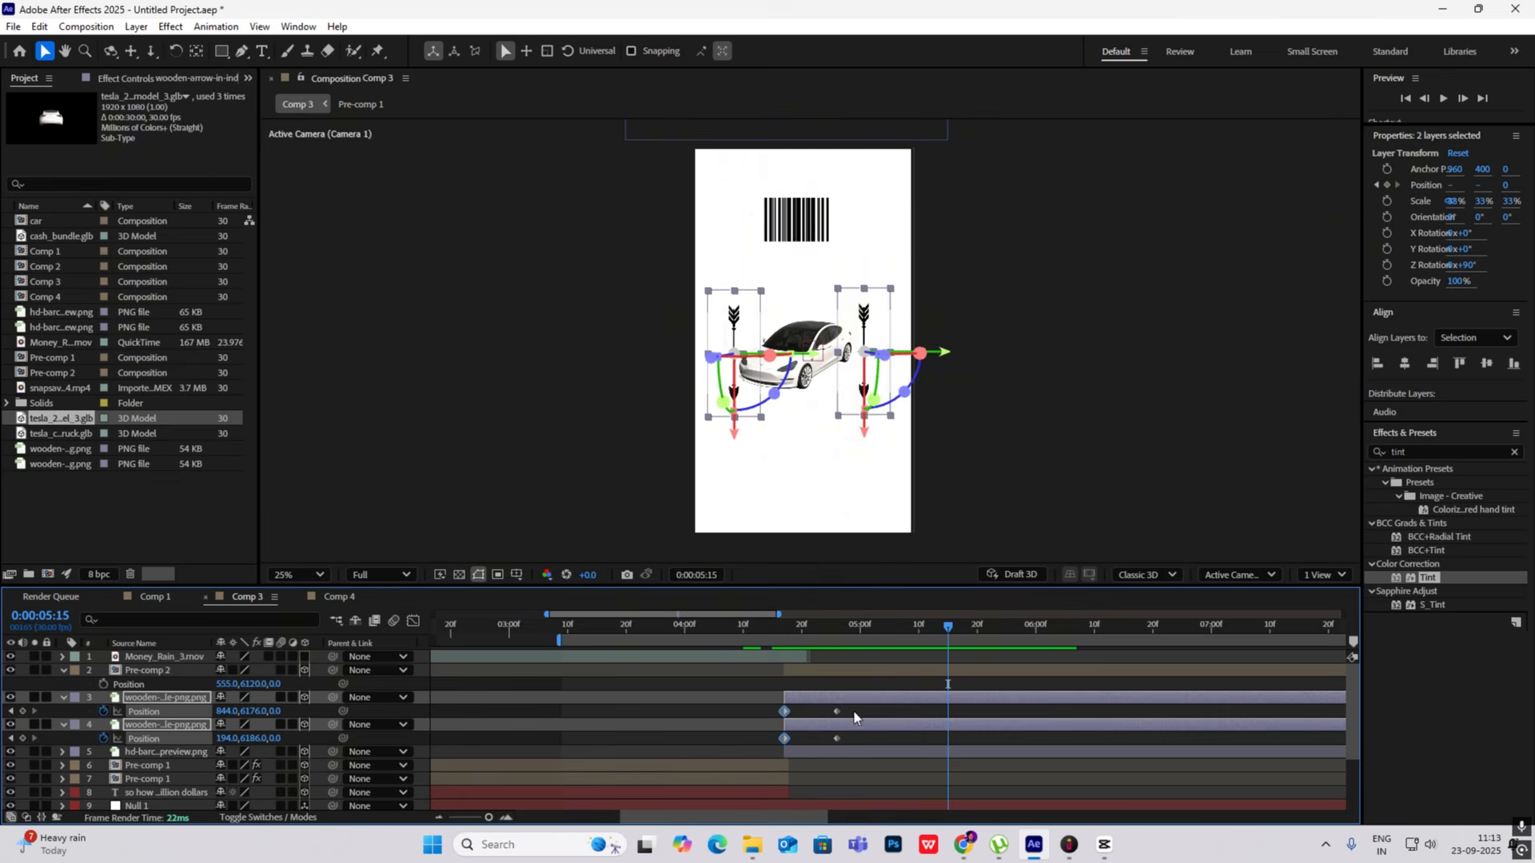
- Apply Easy Ease to both arrows' position keyframes and reshape the speed graph for a fast start and a slow finish
{"action": "left_click_drag", "start_coordinate": [853, 710], "coordinate": [746, 762]}
{"action": "key", "text": "F9"}
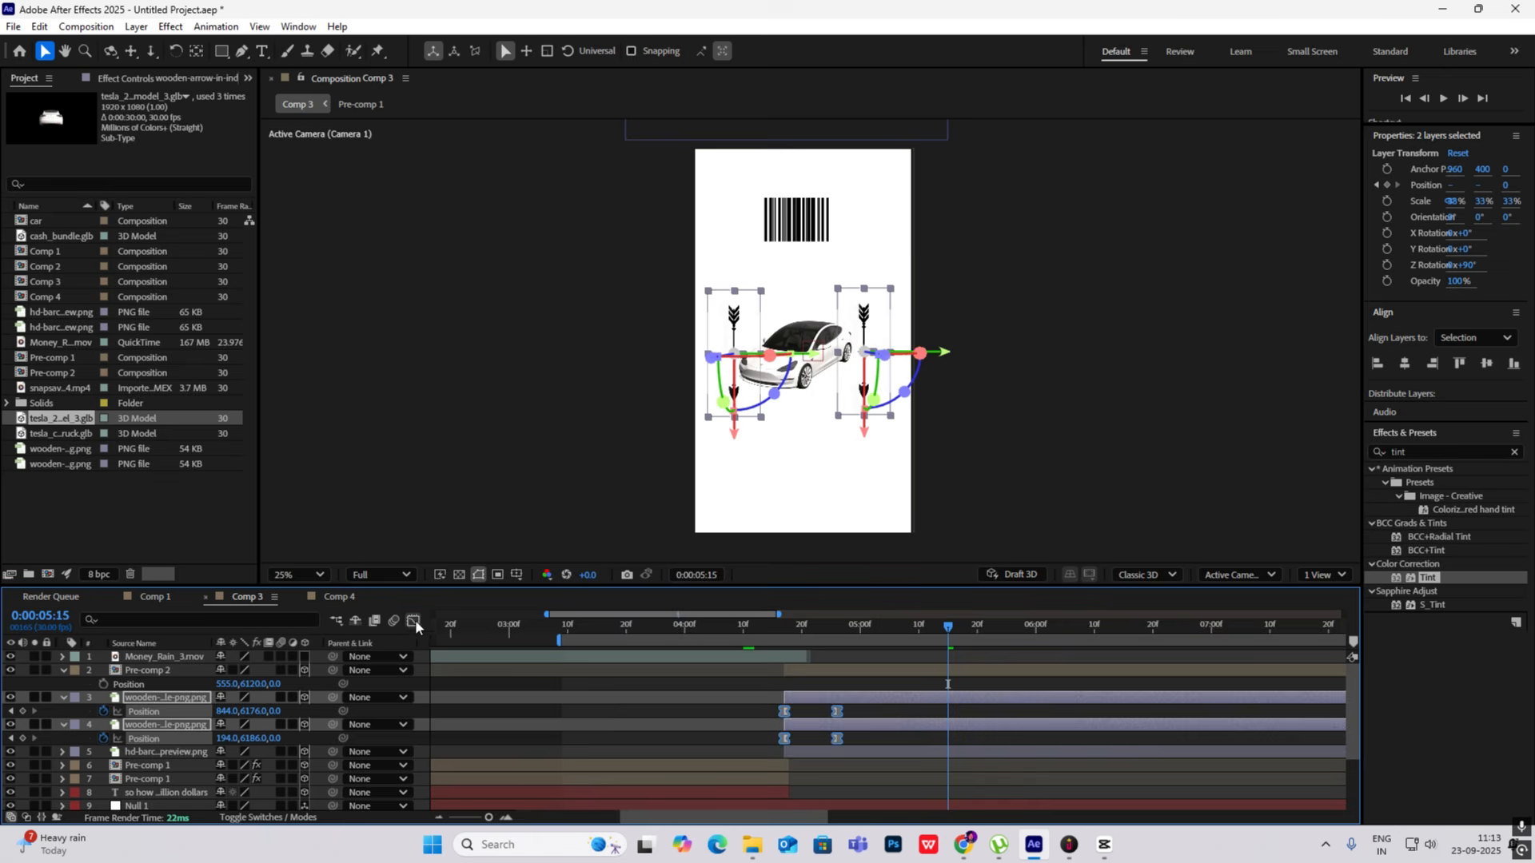
{"action": "left_click", "coordinate": [414, 621]}
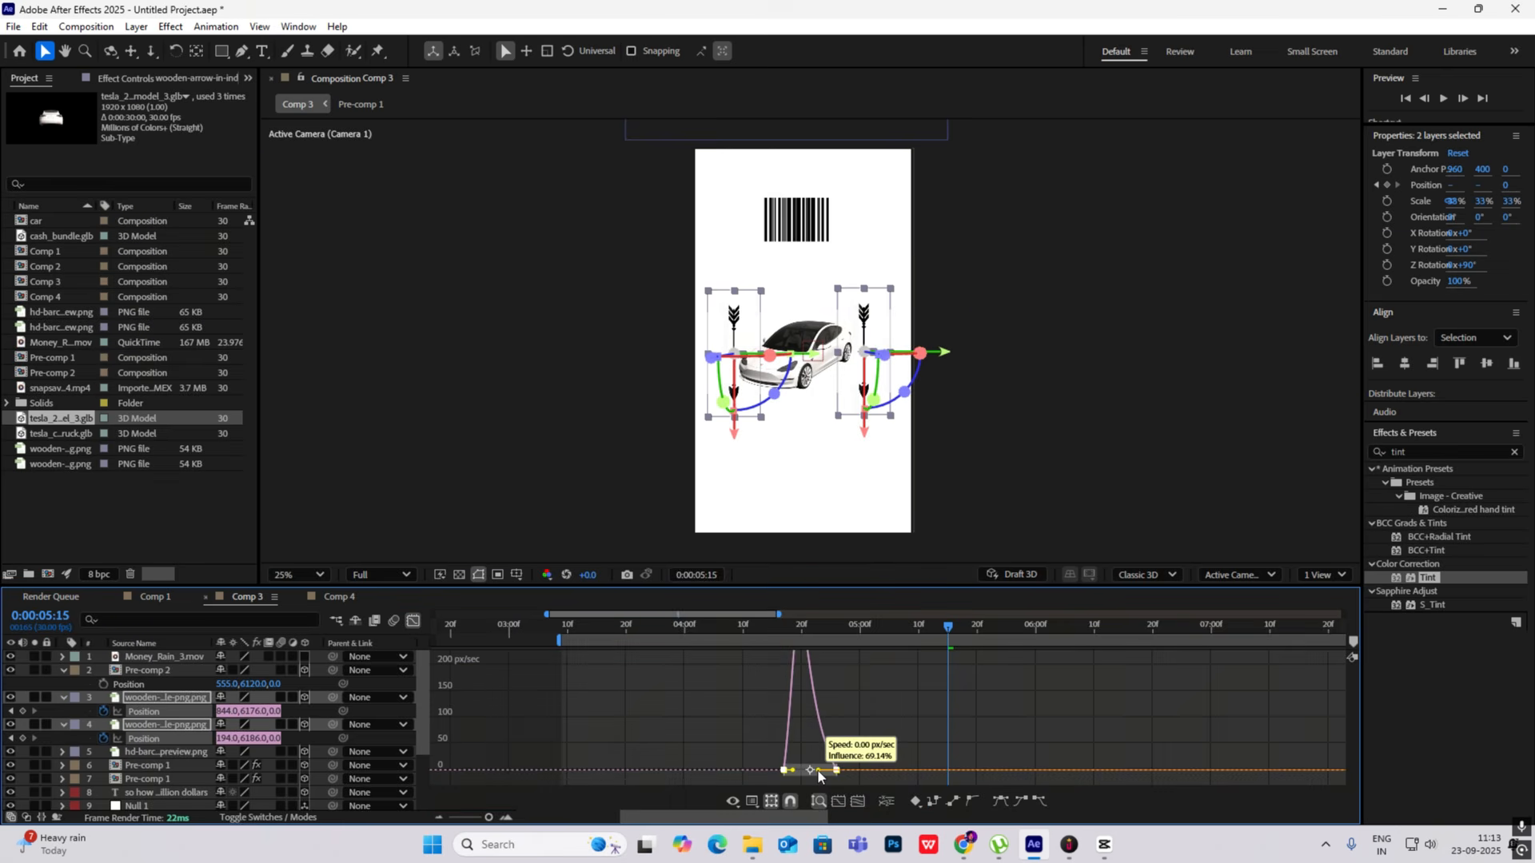
{"action": "left_click", "coordinate": [413, 621]}
- Preview the arrows' motion and move their end position keyframes to about 0:00:05:03
{"action": "left_click_drag", "start_coordinate": [948, 683], "coordinate": [784, 683]}
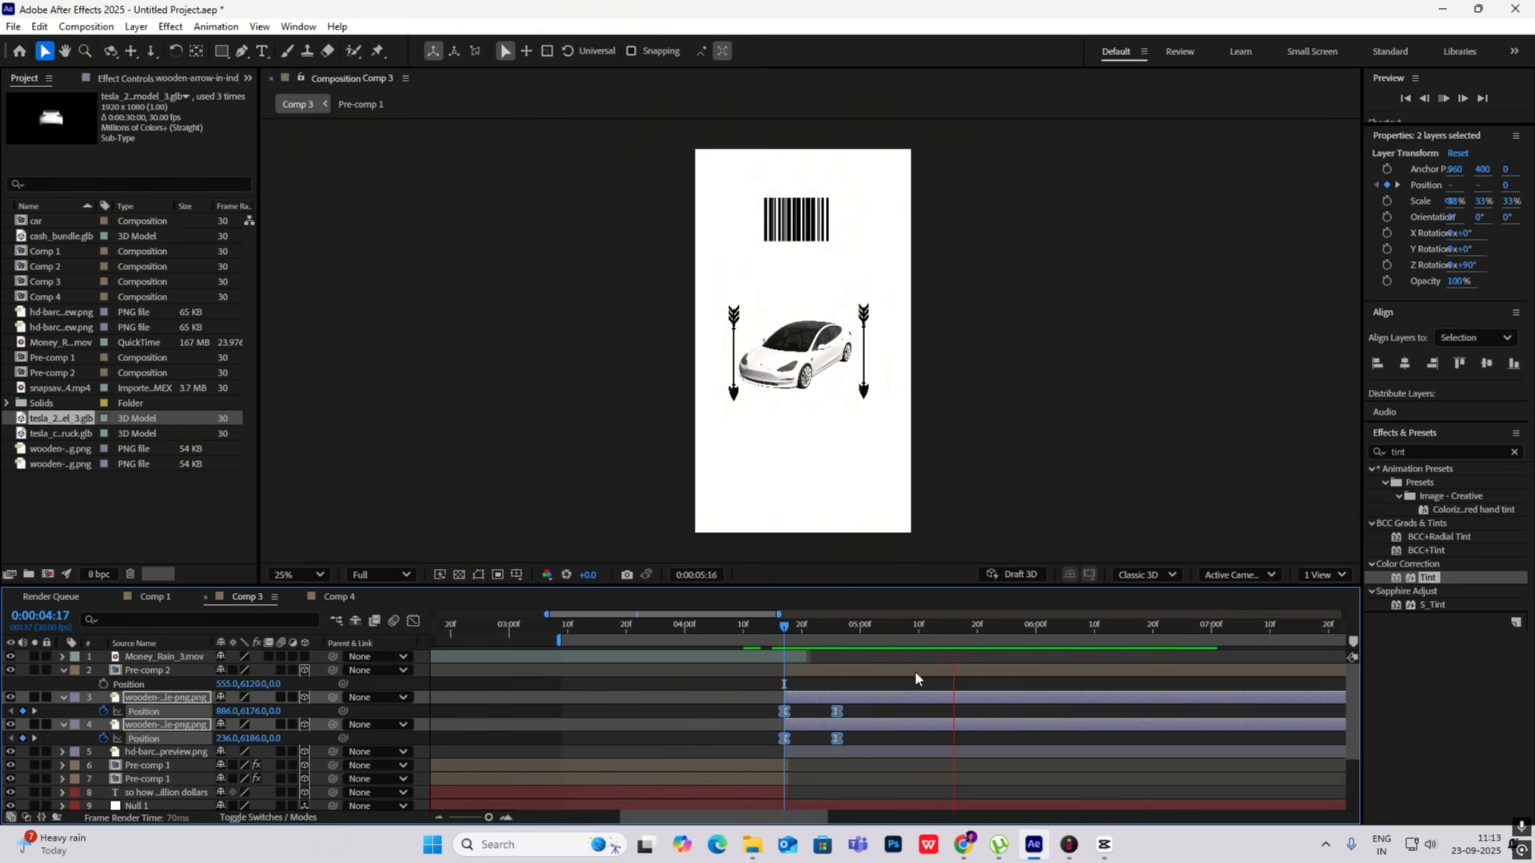
{"action": "key", "text": "space"}
{"action": "mouse_move", "coordinate": [871, 709]}
{"action": "left_mouse_down"}
{"action": "mouse_move", "coordinate": [821, 772]}
{"action": "mouse_move", "coordinate": [855, 713]}
{"action": "left_mouse_up"}
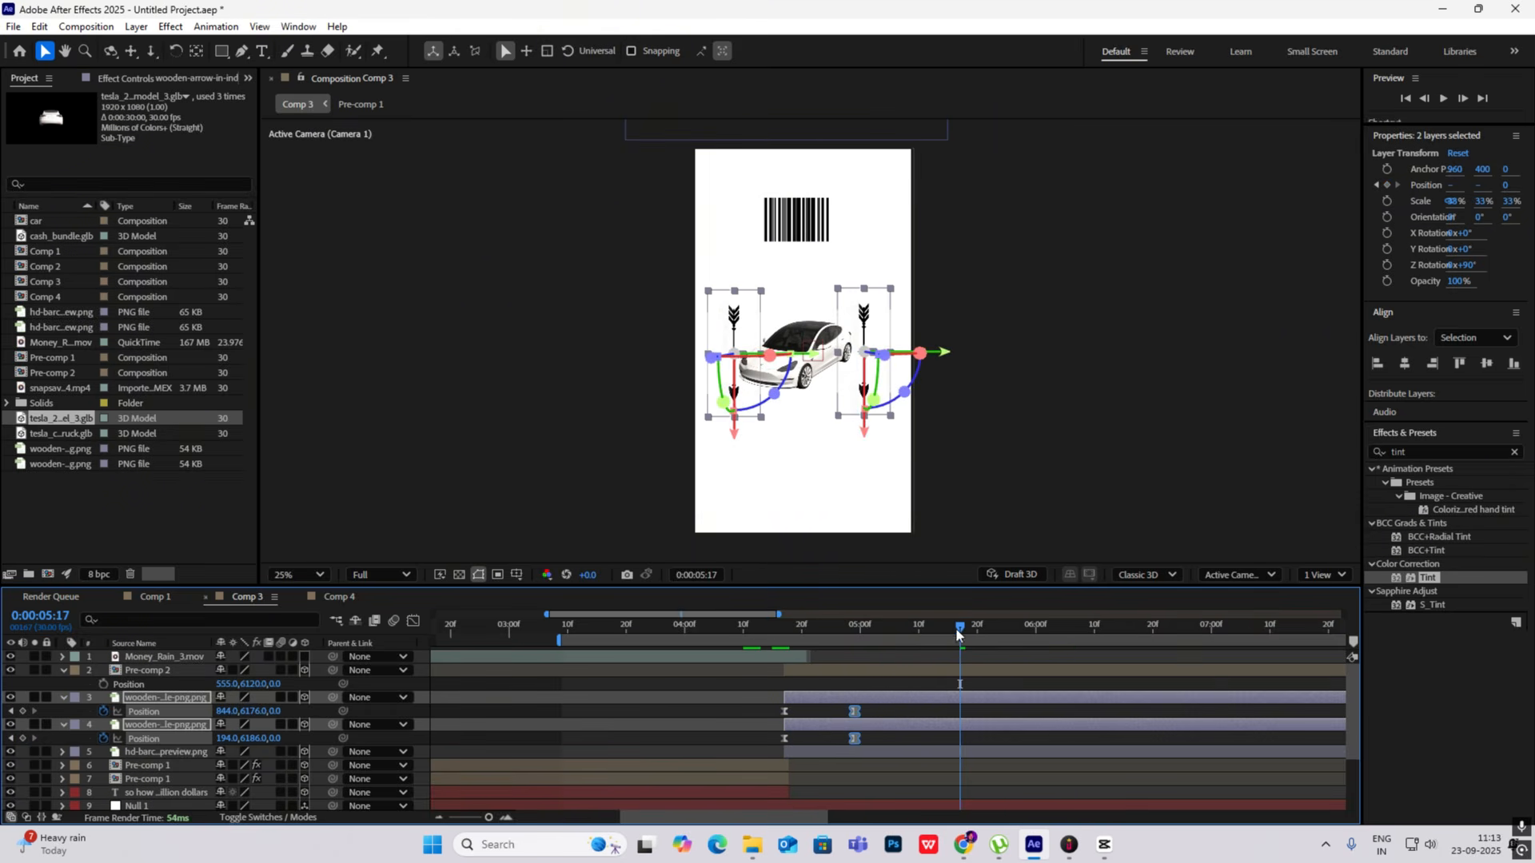
{"action": "left_click", "coordinate": [780, 636]}
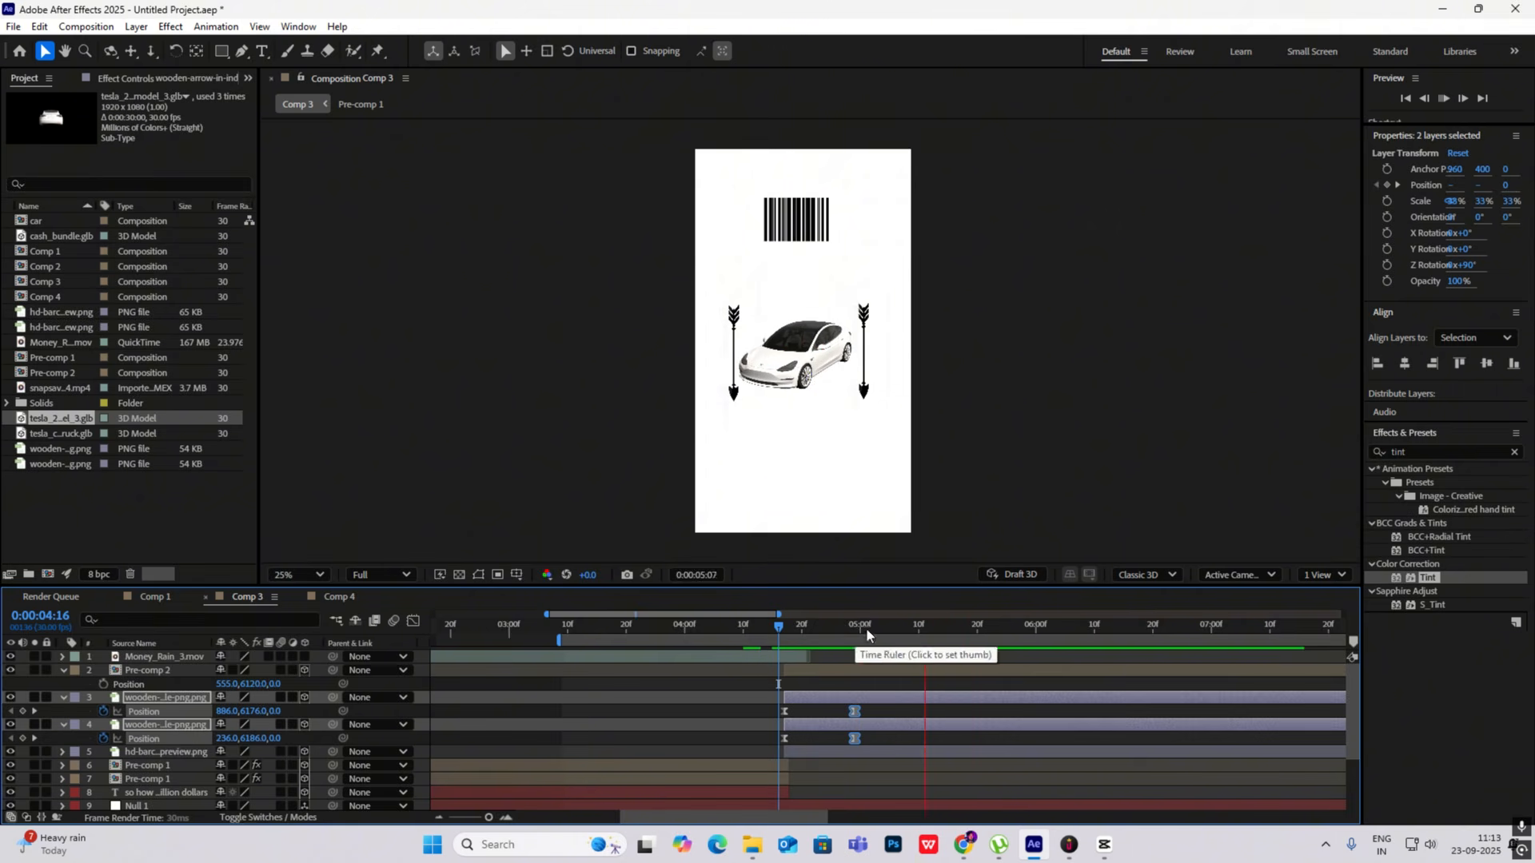
{"action": "key", "text": "space"}
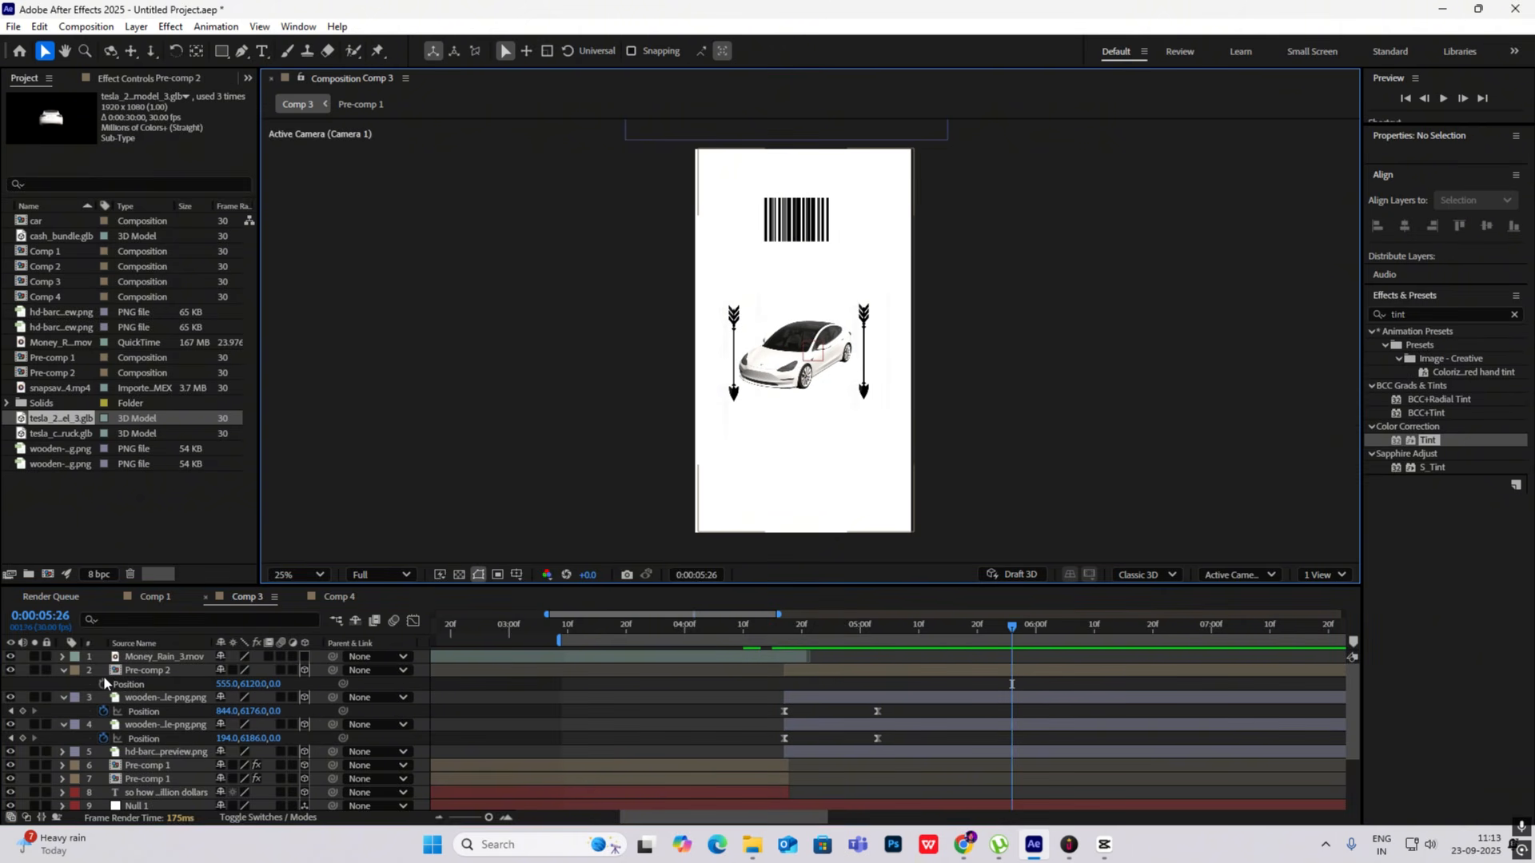
- Collapse the expanded properties of Pre-comp 2 and both wooden arrow layers
{"action": "left_click", "coordinate": [62, 657]}
{"action": "left_click", "coordinate": [62, 657]}
{"action": "left_click", "coordinate": [66, 670]}
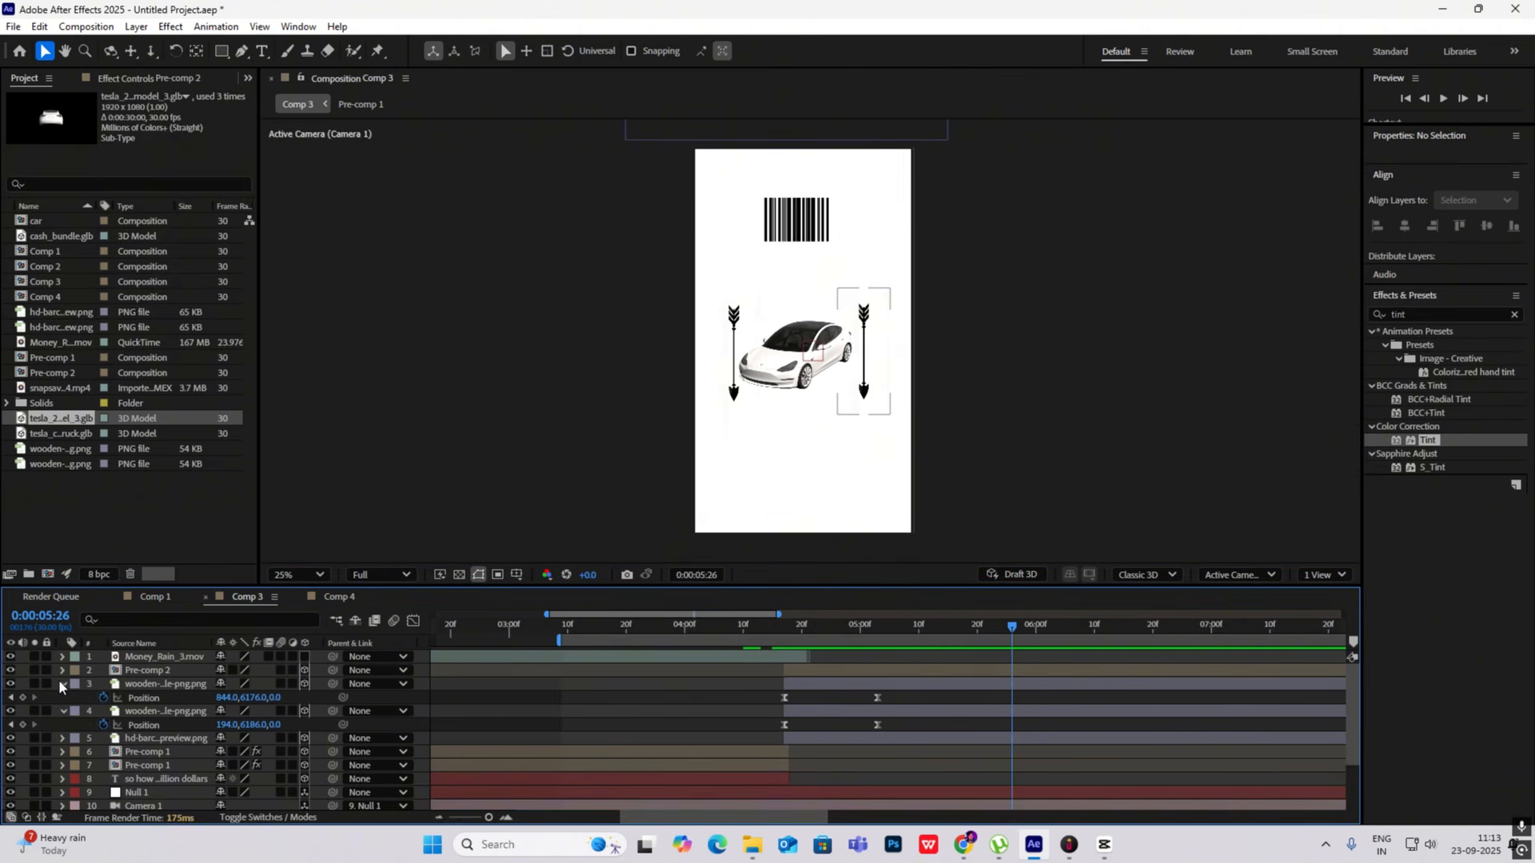
{"action": "left_click", "coordinate": [64, 684]}
{"action": "left_click", "coordinate": [64, 695]}
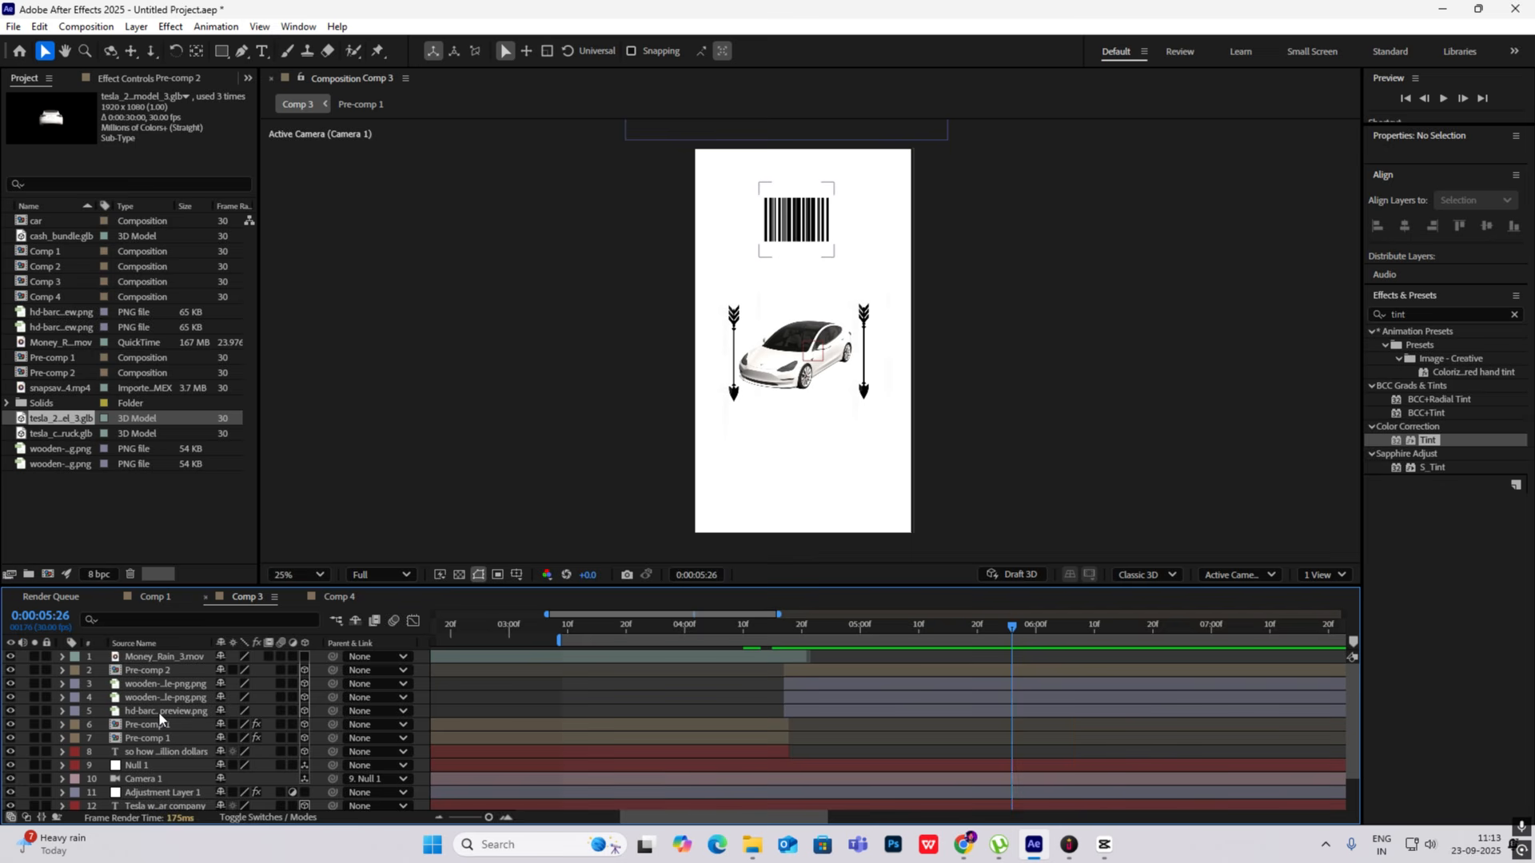
- Copy the Drop Shadow effect from the Pre-comp 1 layer and paste it onto the Pre-comp 2 car layer
{"action": "scroll", "coordinate": [159, 711], "scroll_direction": "down", "scroll_amount": 1}
{"action": "scroll", "coordinate": [159, 712], "scroll_direction": "up", "scroll_amount": 1}
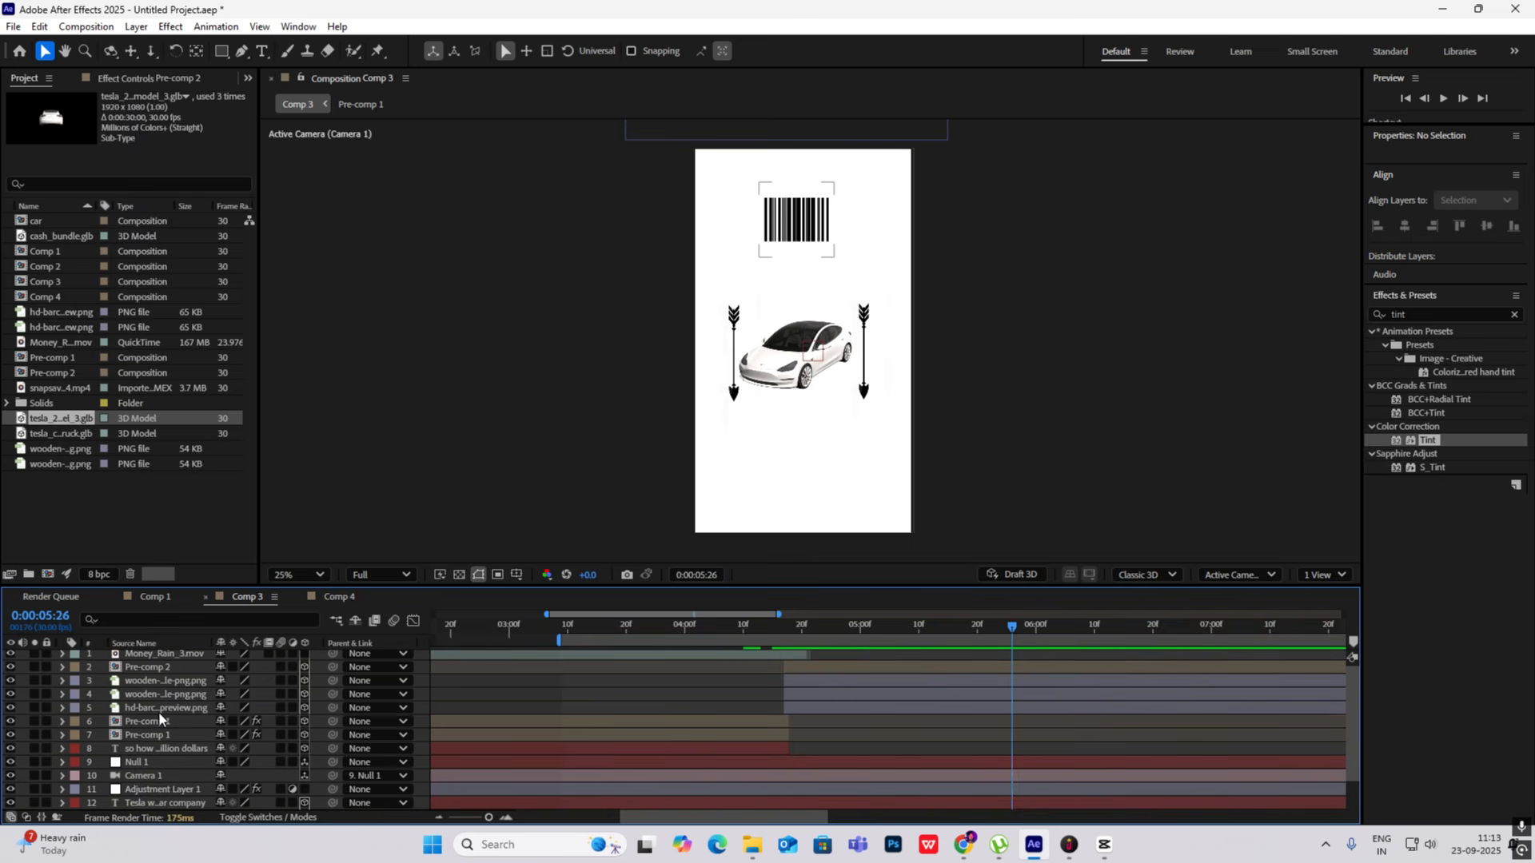
{"action": "left_click", "coordinate": [159, 722]}
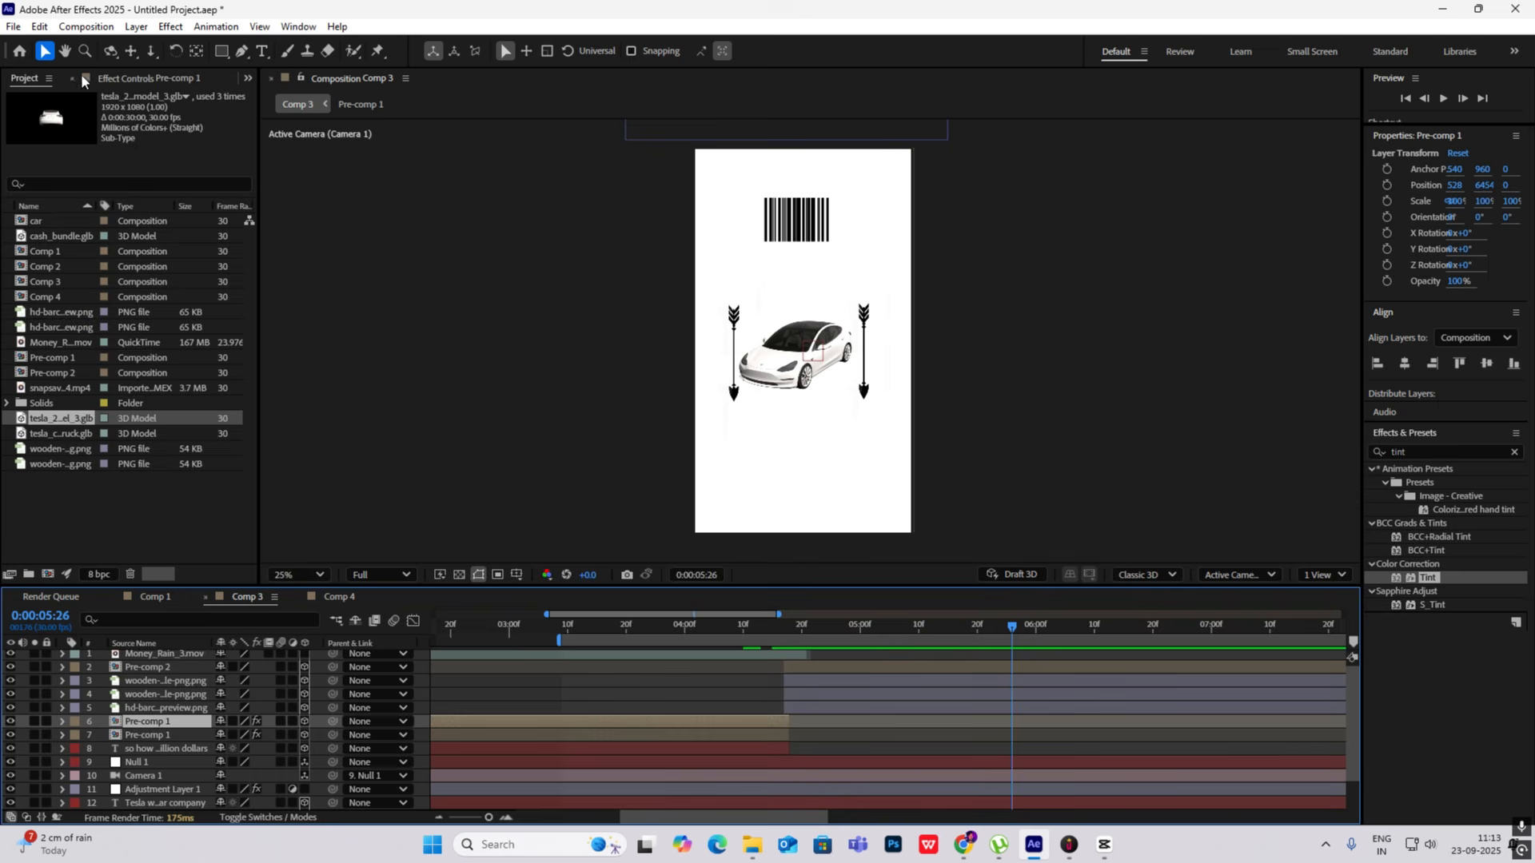
{"action": "left_click", "coordinate": [33, 83]}
{"action": "left_click", "coordinate": [115, 79]}
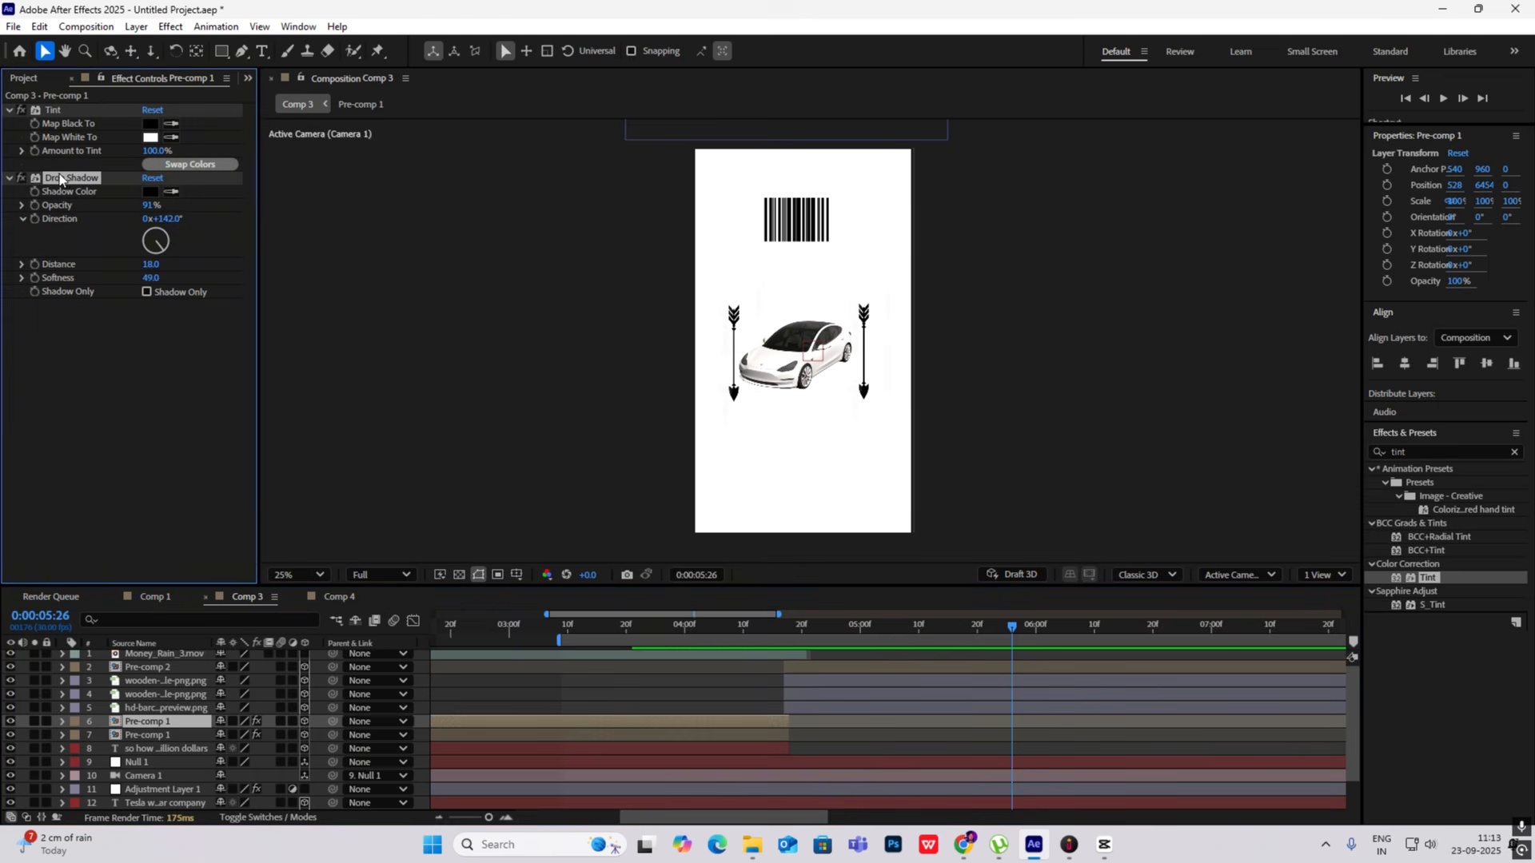
{"action": "scroll", "coordinate": [157, 680], "scroll_direction": "up", "scroll_amount": 1}
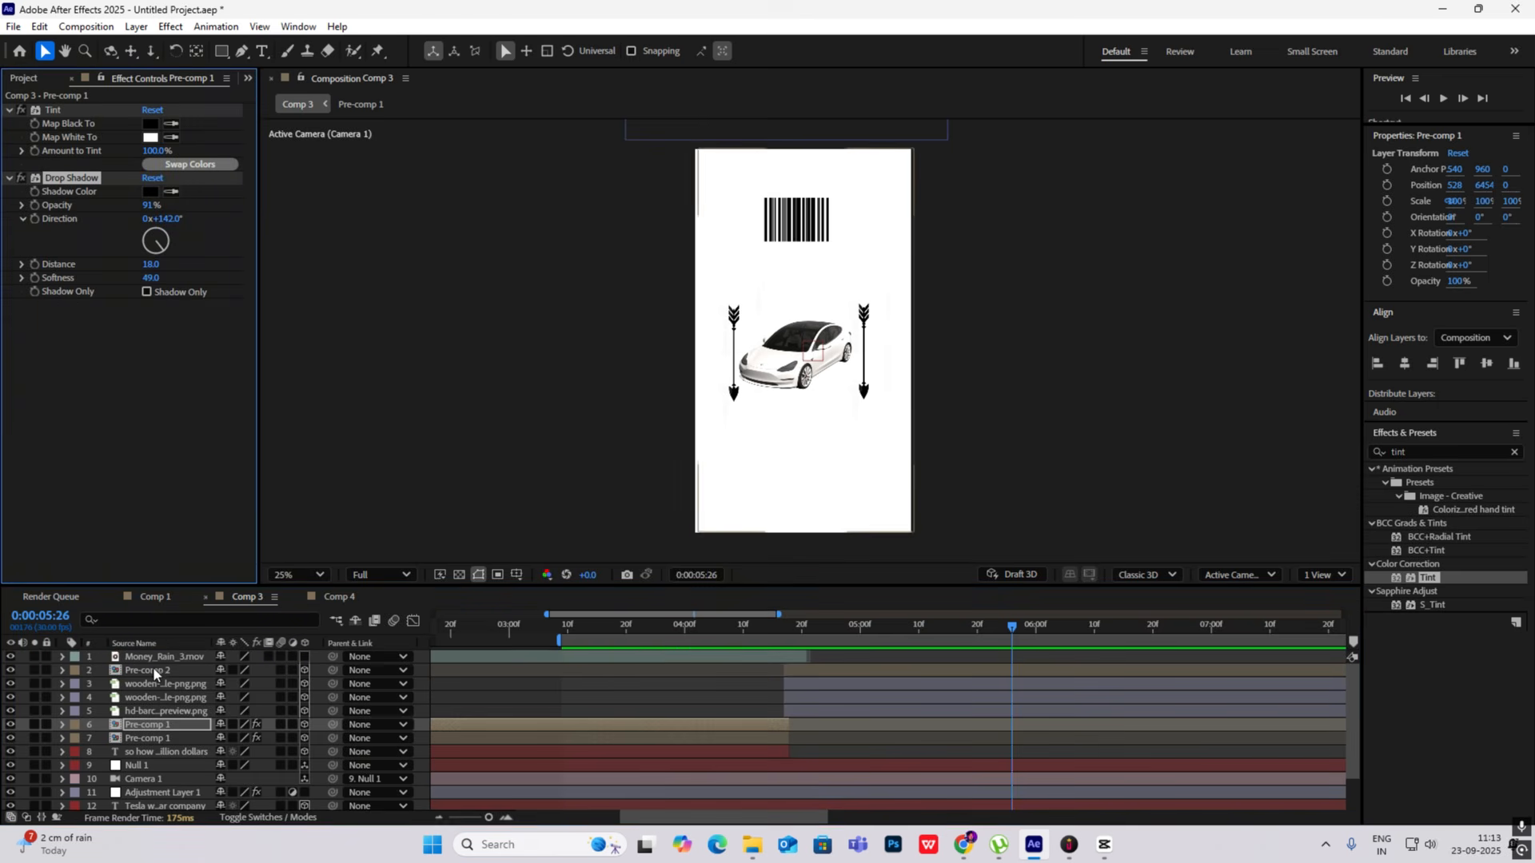
{"action": "left_click", "coordinate": [152, 670]}
{"action": "left_click", "coordinate": [936, 382]}
- At 0:00:04:17, duplicate the Gaussian Blur adjustment layer and move the copy to the top of the layer stack
{"action": "left_click_drag", "start_coordinate": [1012, 625], "coordinate": [784, 614]}
{"action": "scroll", "coordinate": [169, 740], "scroll_direction": "down", "scroll_amount": 3}
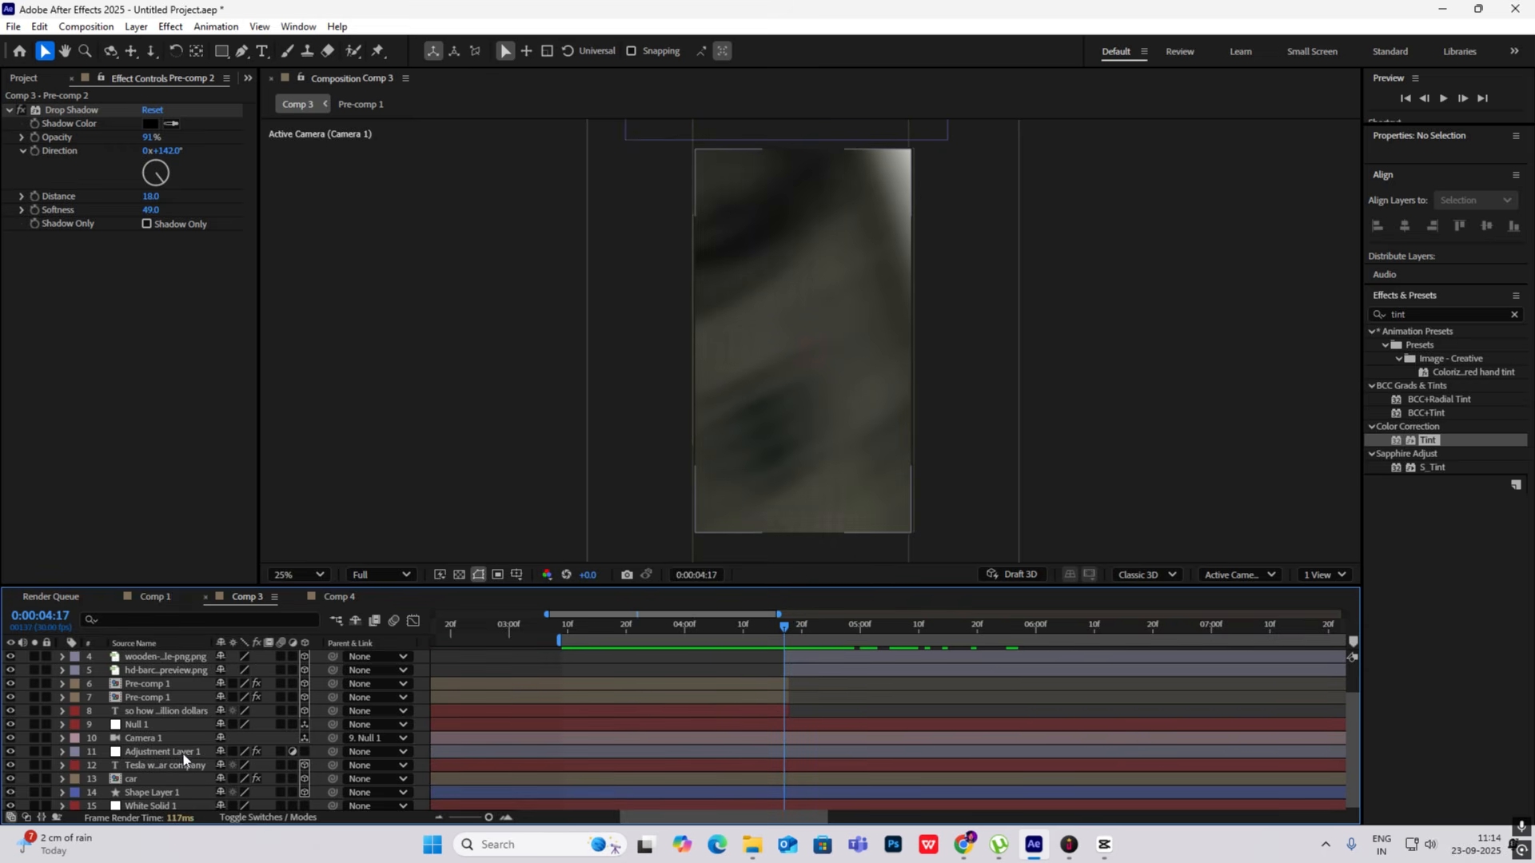
{"action": "left_click", "coordinate": [190, 751]}
{"action": "scroll", "coordinate": [190, 750], "scroll_direction": "up", "scroll_amount": 3}
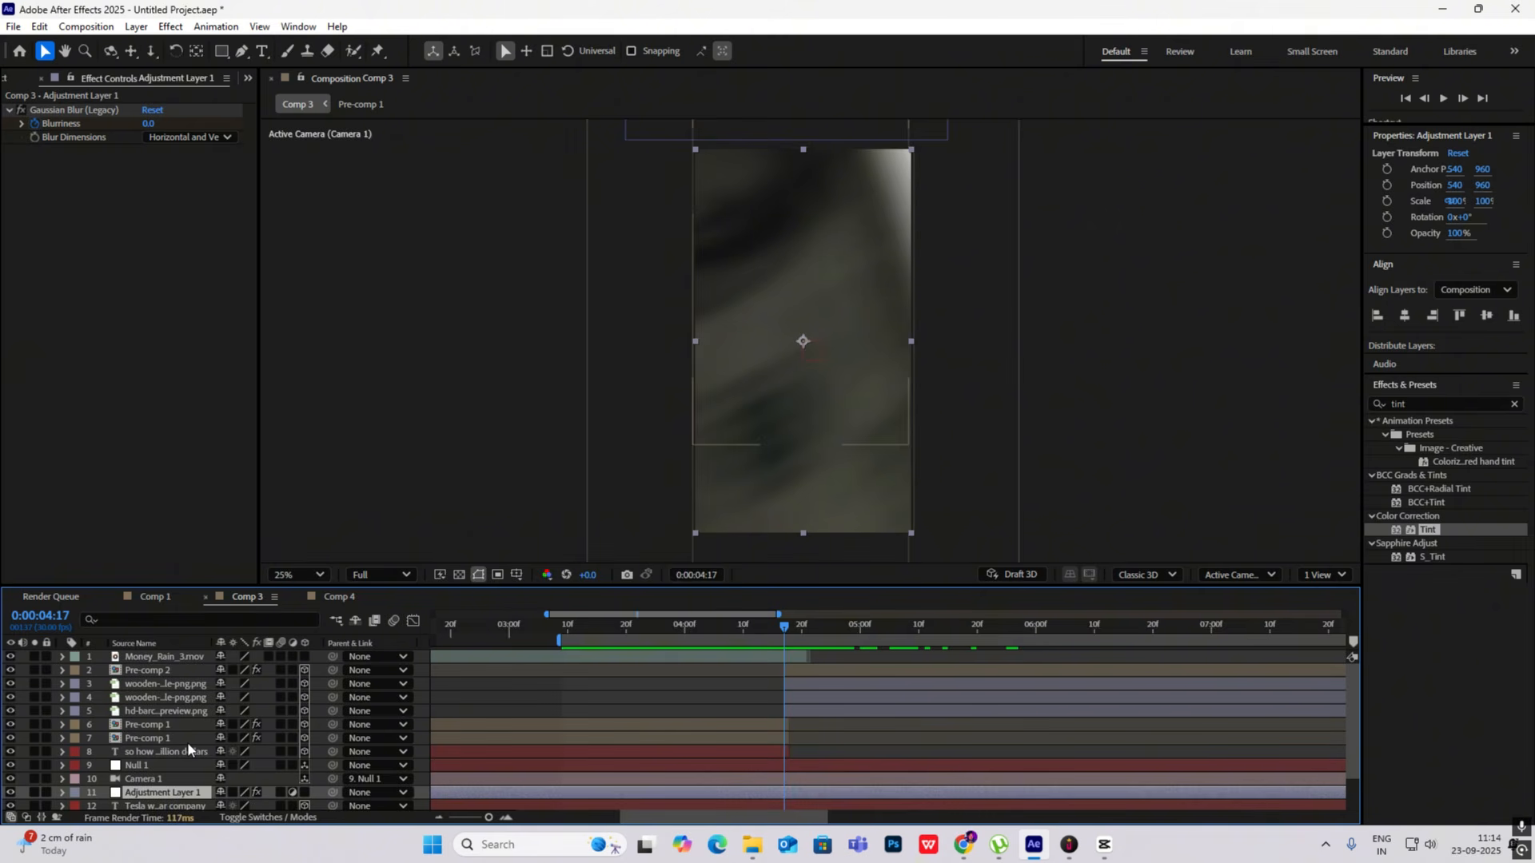
{"action": "key", "text": "ctrl+d"}
{"action": "left_click_drag", "start_coordinate": [165, 794], "coordinate": [148, 652]}
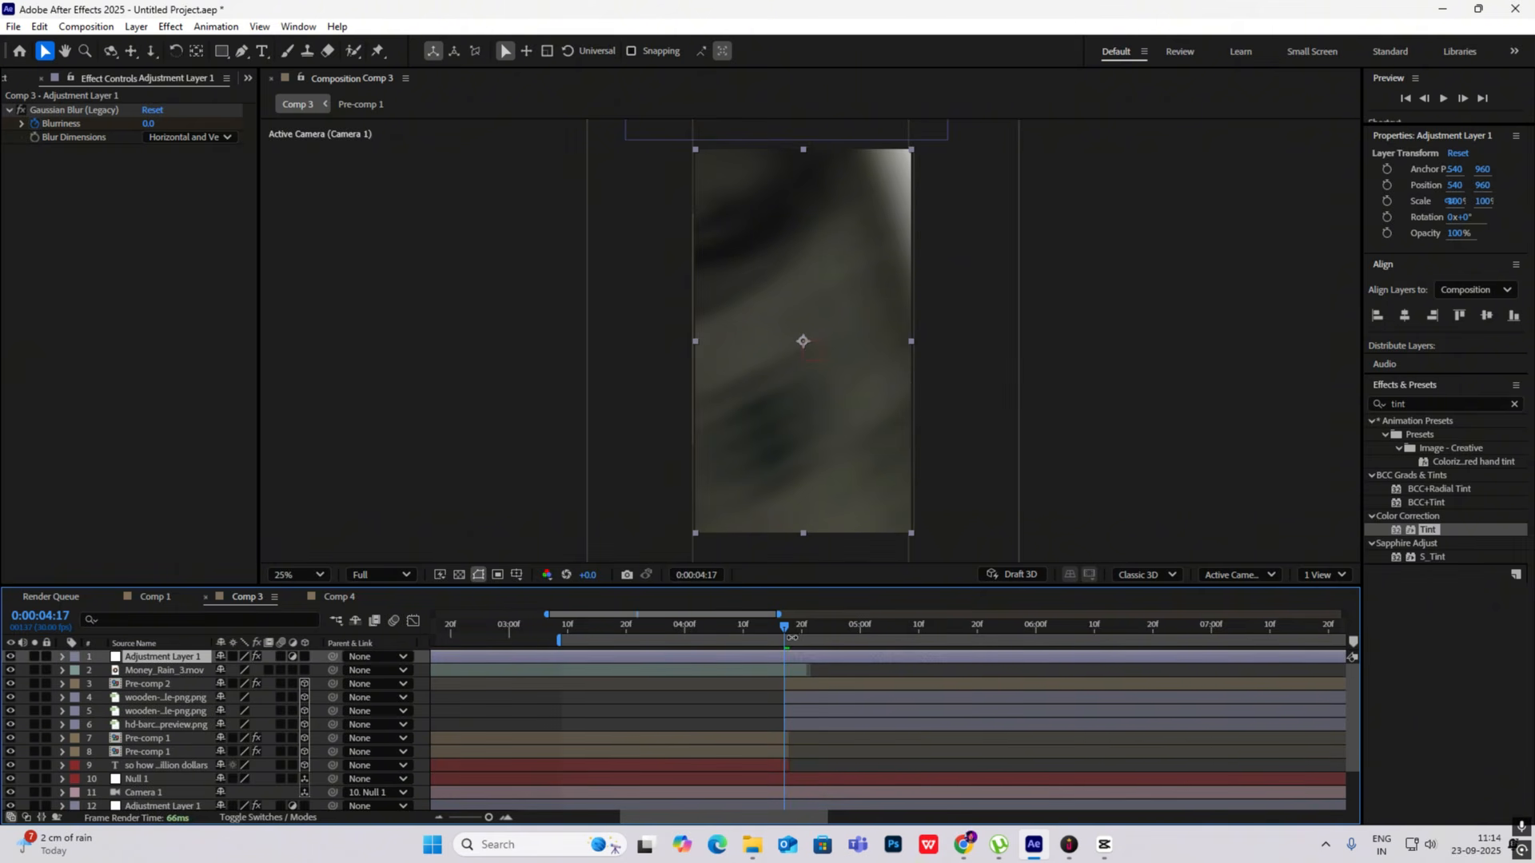
- Reveal the copied adjustment layer's blur keyframes, slide the layer to start just after 0:00:04:18, and preview the blur
{"action": "left_click_drag", "start_coordinate": [786, 634], "coordinate": [791, 635]}
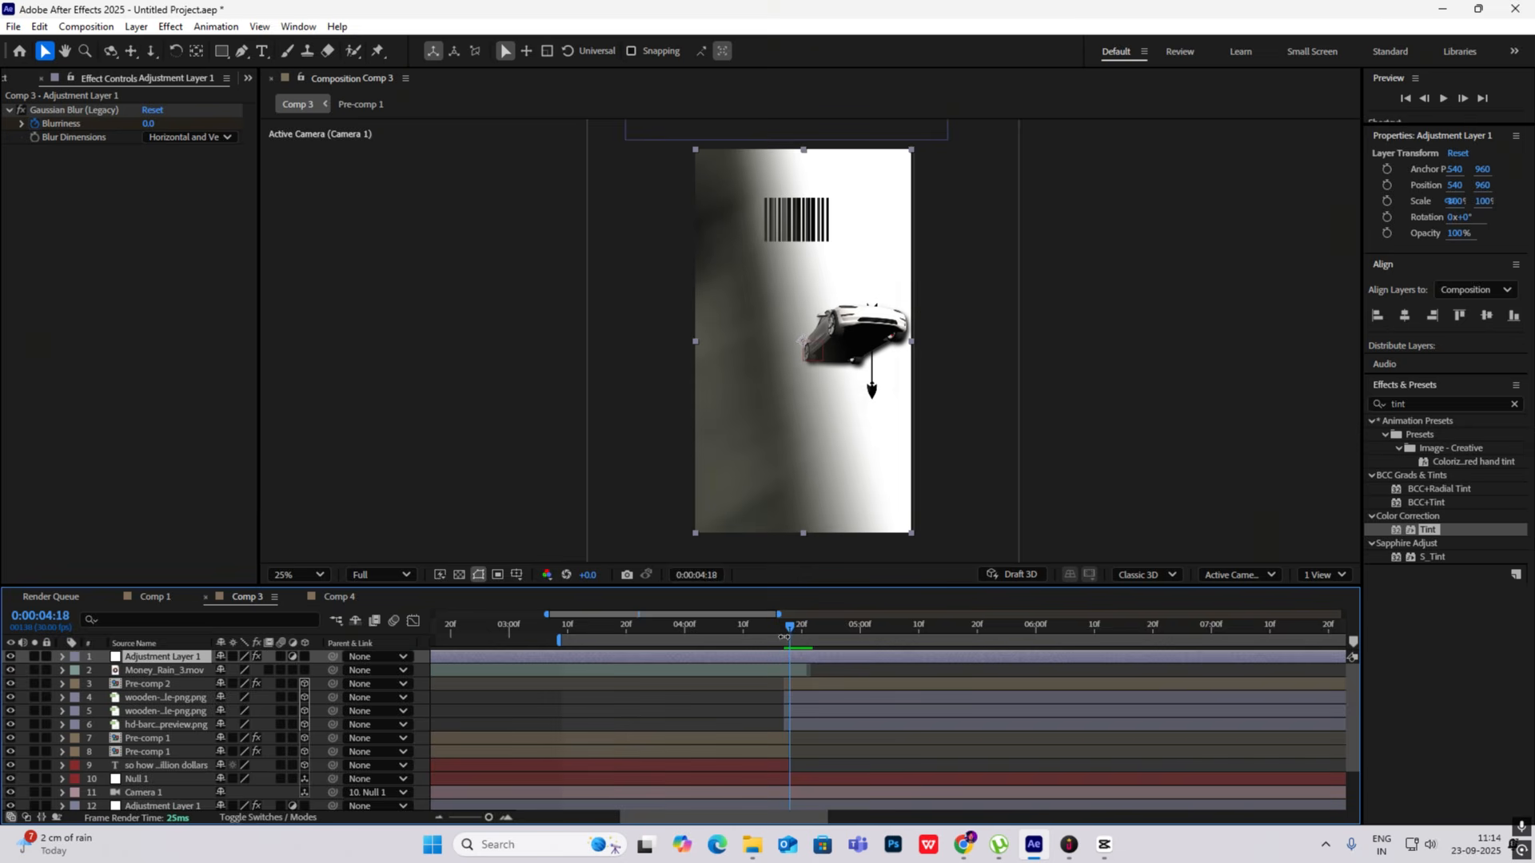
{"action": "key", "text": "u"}
{"action": "left_click_drag", "start_coordinate": [837, 656], "coordinate": [1327, 658]}
{"action": "left_click_drag", "start_coordinate": [775, 657], "coordinate": [1025, 659]}
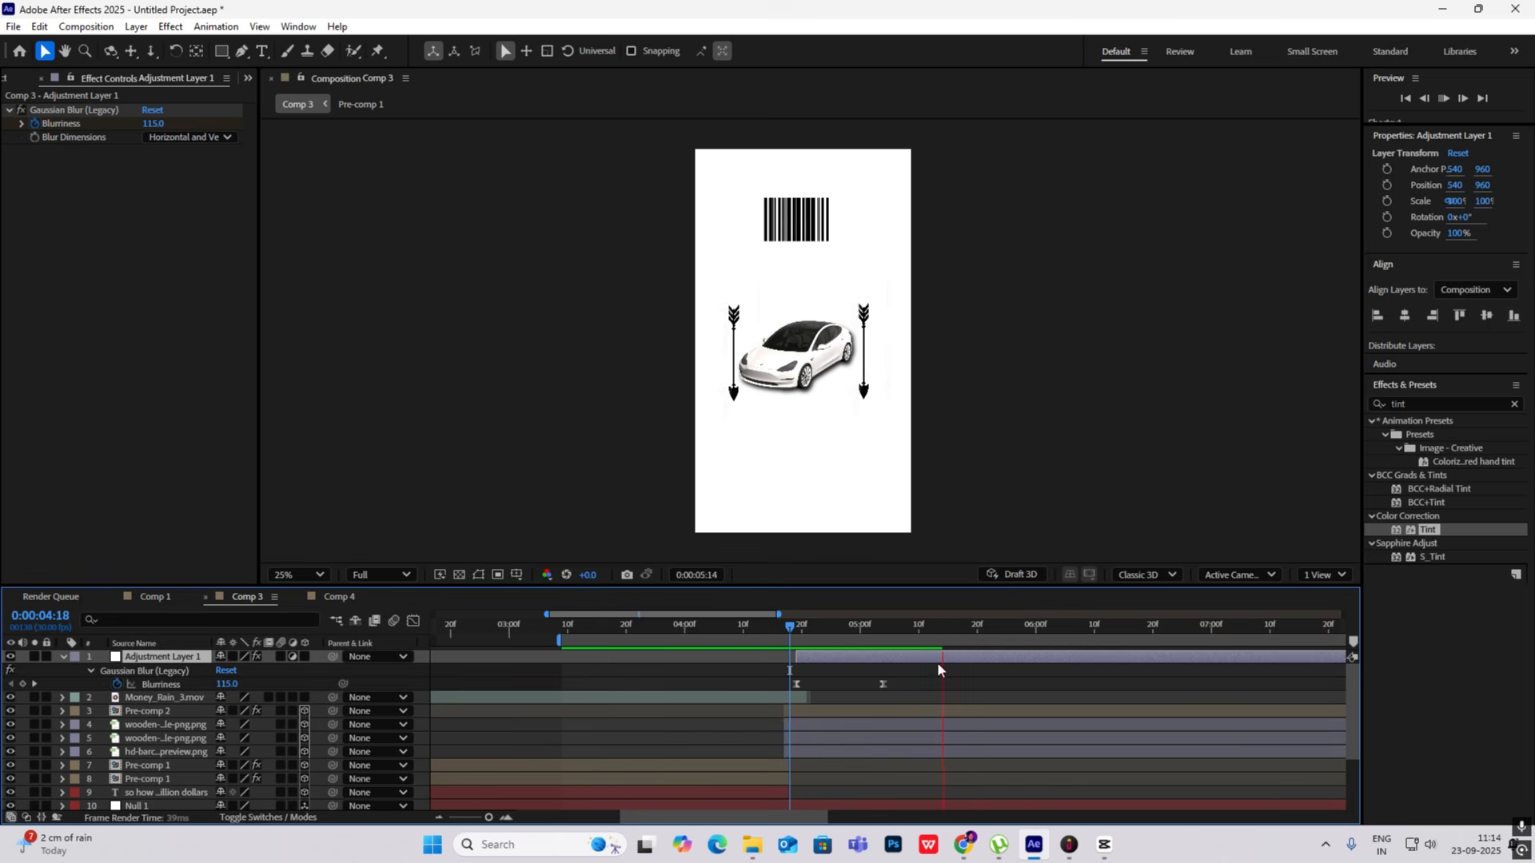
{"action": "key", "text": "space"}
- Shift the adjustment layer's start to about 0:00:04:14, set its last Blurriness keyframe at about 0:00:04:23, and preview
{"action": "left_click_drag", "start_coordinate": [888, 659], "coordinate": [818, 689]}
{"action": "left_click", "coordinate": [857, 692]}
{"action": "left_click_drag", "start_coordinate": [953, 626], "coordinate": [737, 638]}
{"action": "key", "text": "space"}
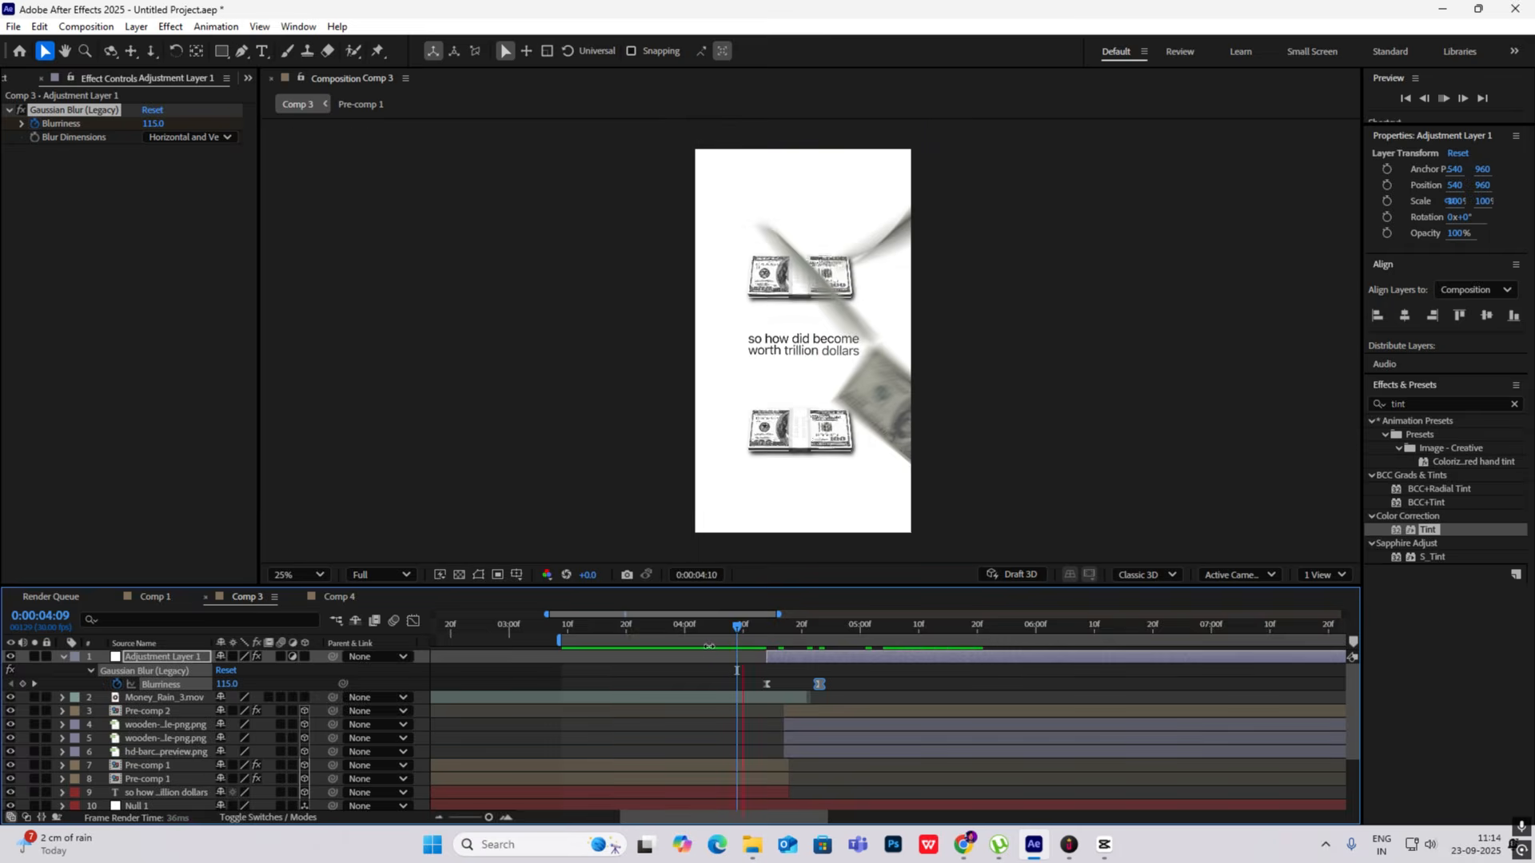
{"action": "key", "text": "space"}
- Preview Comp 3 from the beginning, and switch to CapCut to examine the reference video at 0:00:09:04
{"action": "left_click_drag", "start_coordinate": [968, 654], "coordinate": [291, 622]}
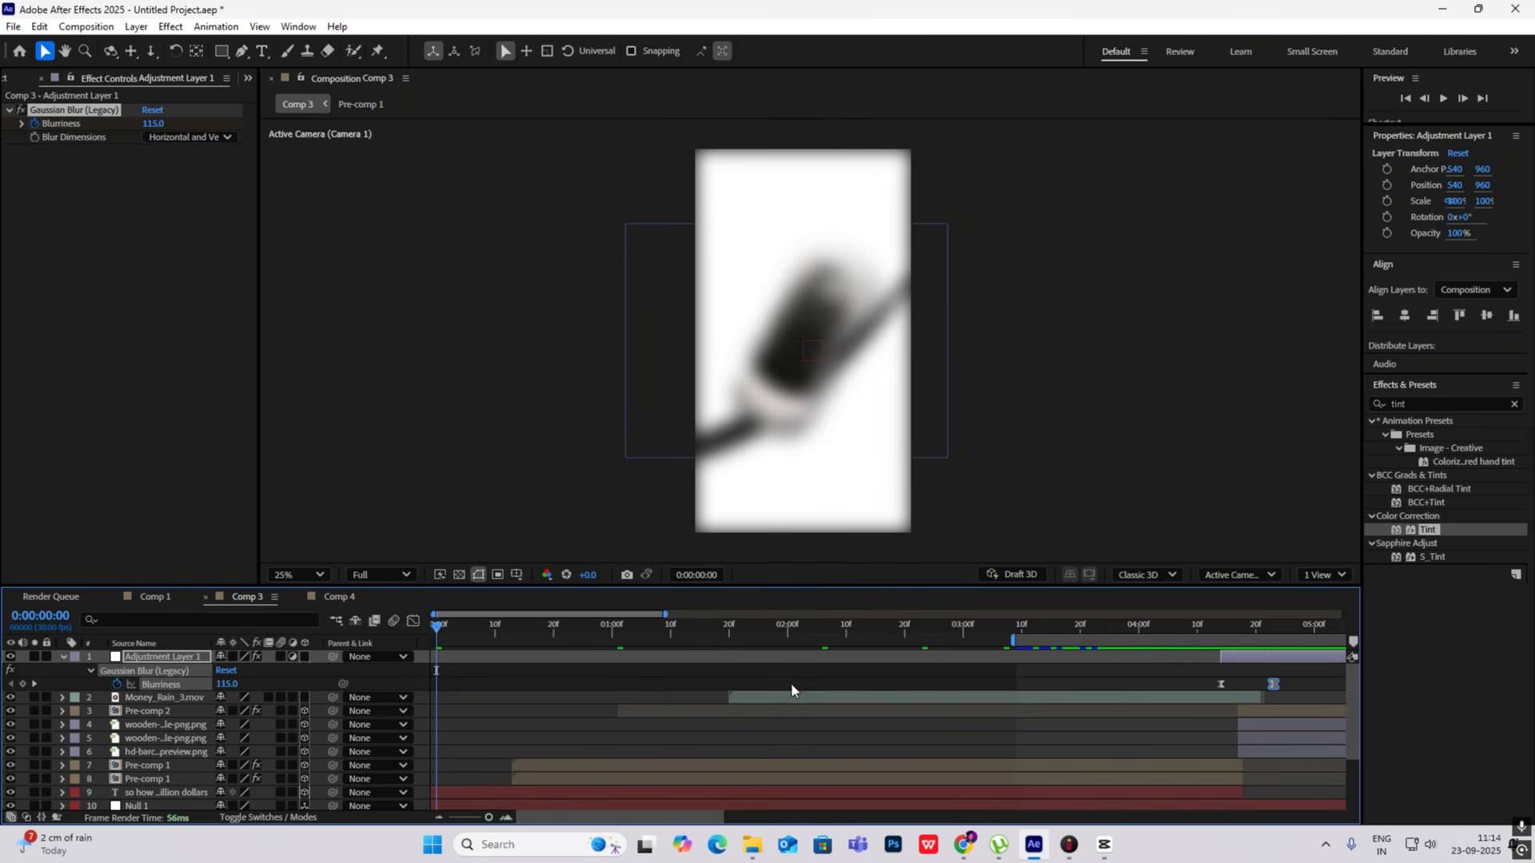
{"action": "scroll", "coordinate": [858, 683], "scroll_direction": "down", "scroll_amount": 2}
{"action": "scroll", "coordinate": [858, 678], "scroll_direction": "down", "scroll_amount": 3}
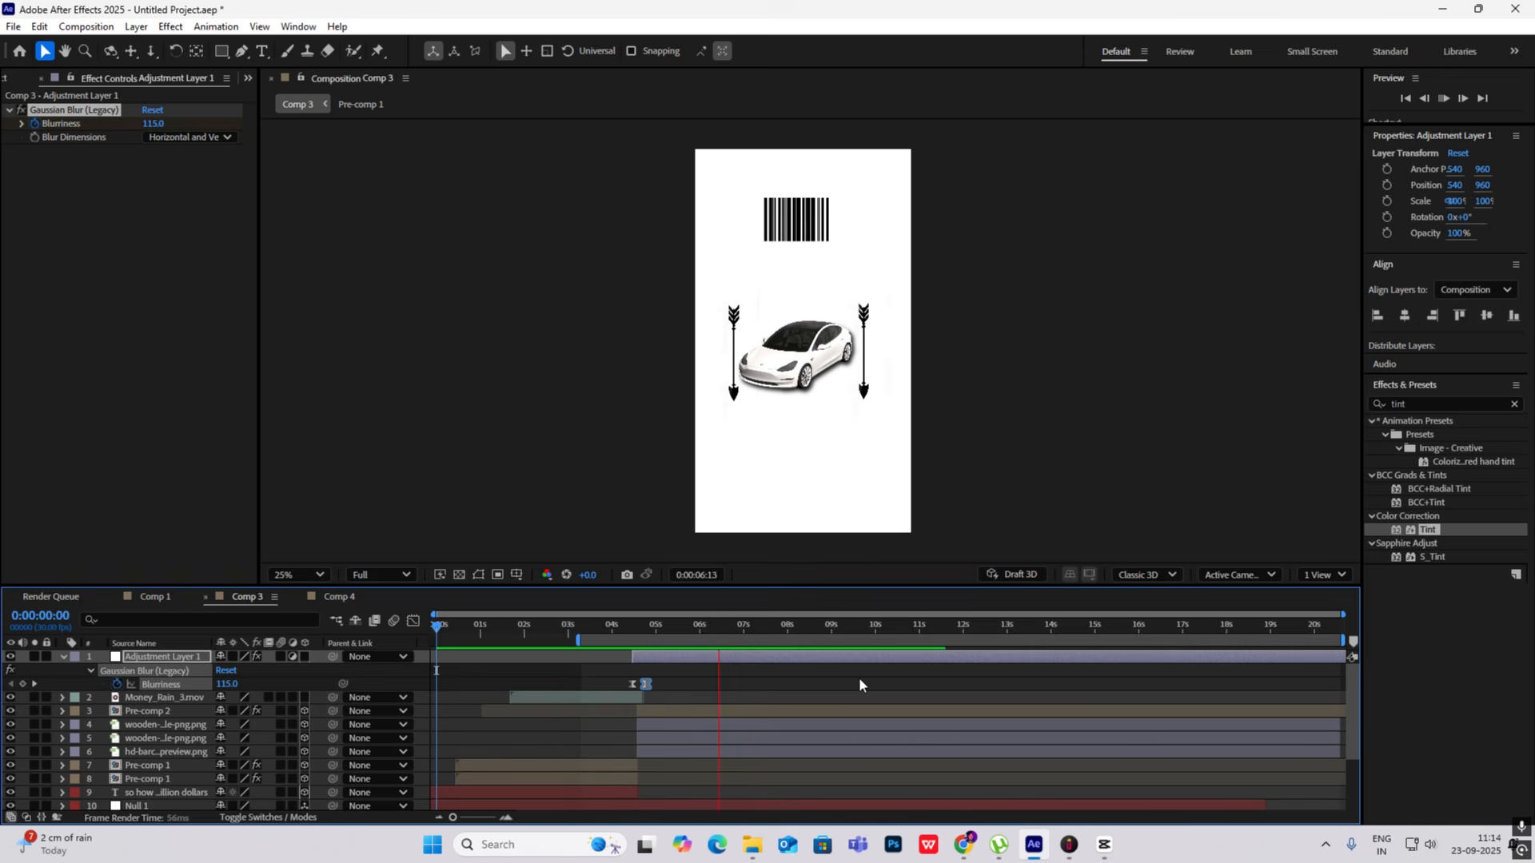
{"action": "key", "text": "space"}
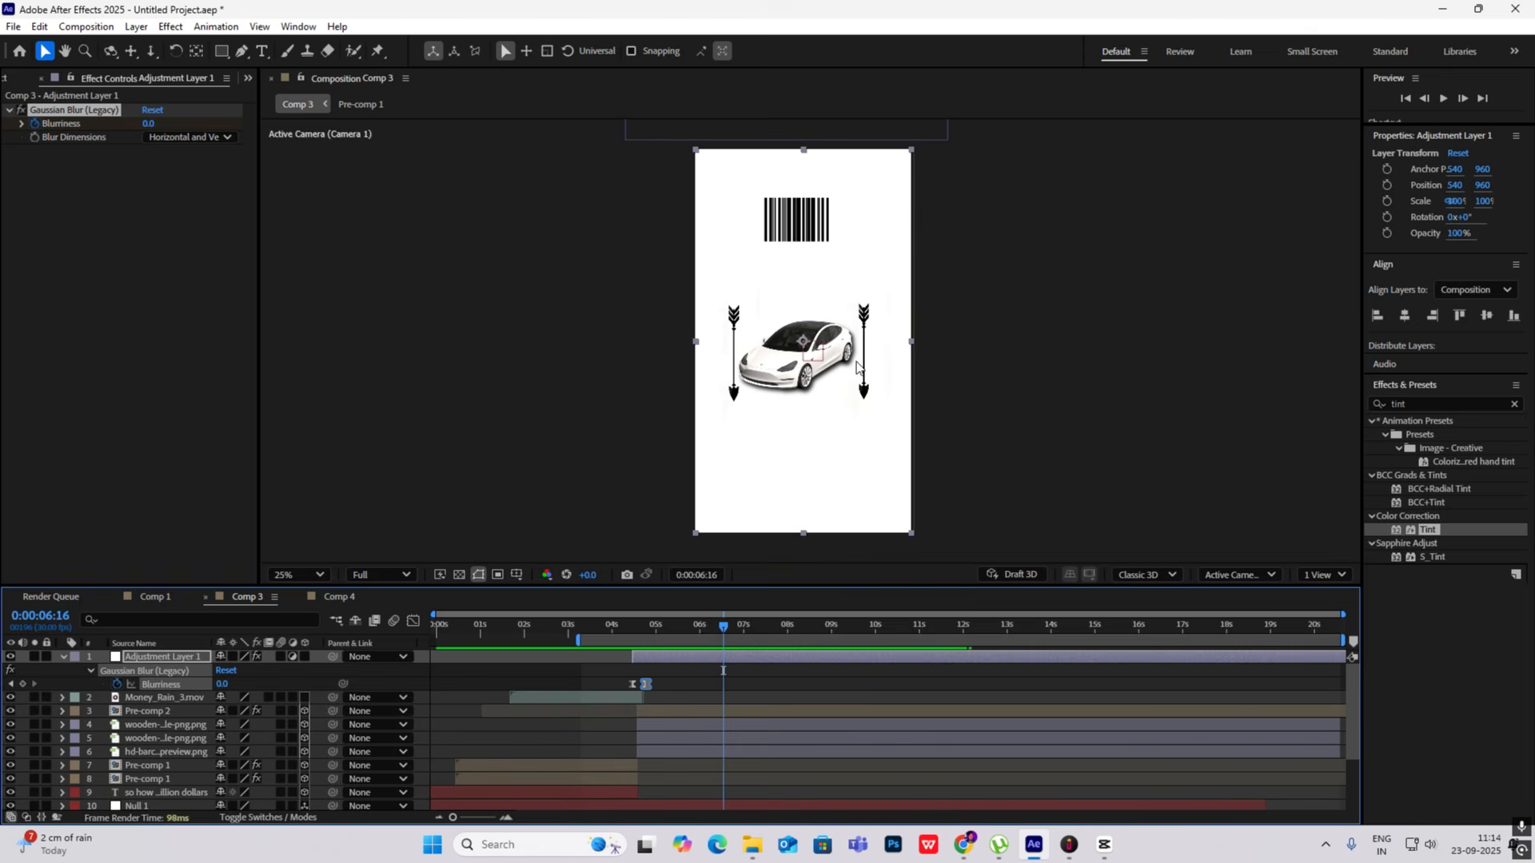
{"action": "key", "text": "alt+Tab"}
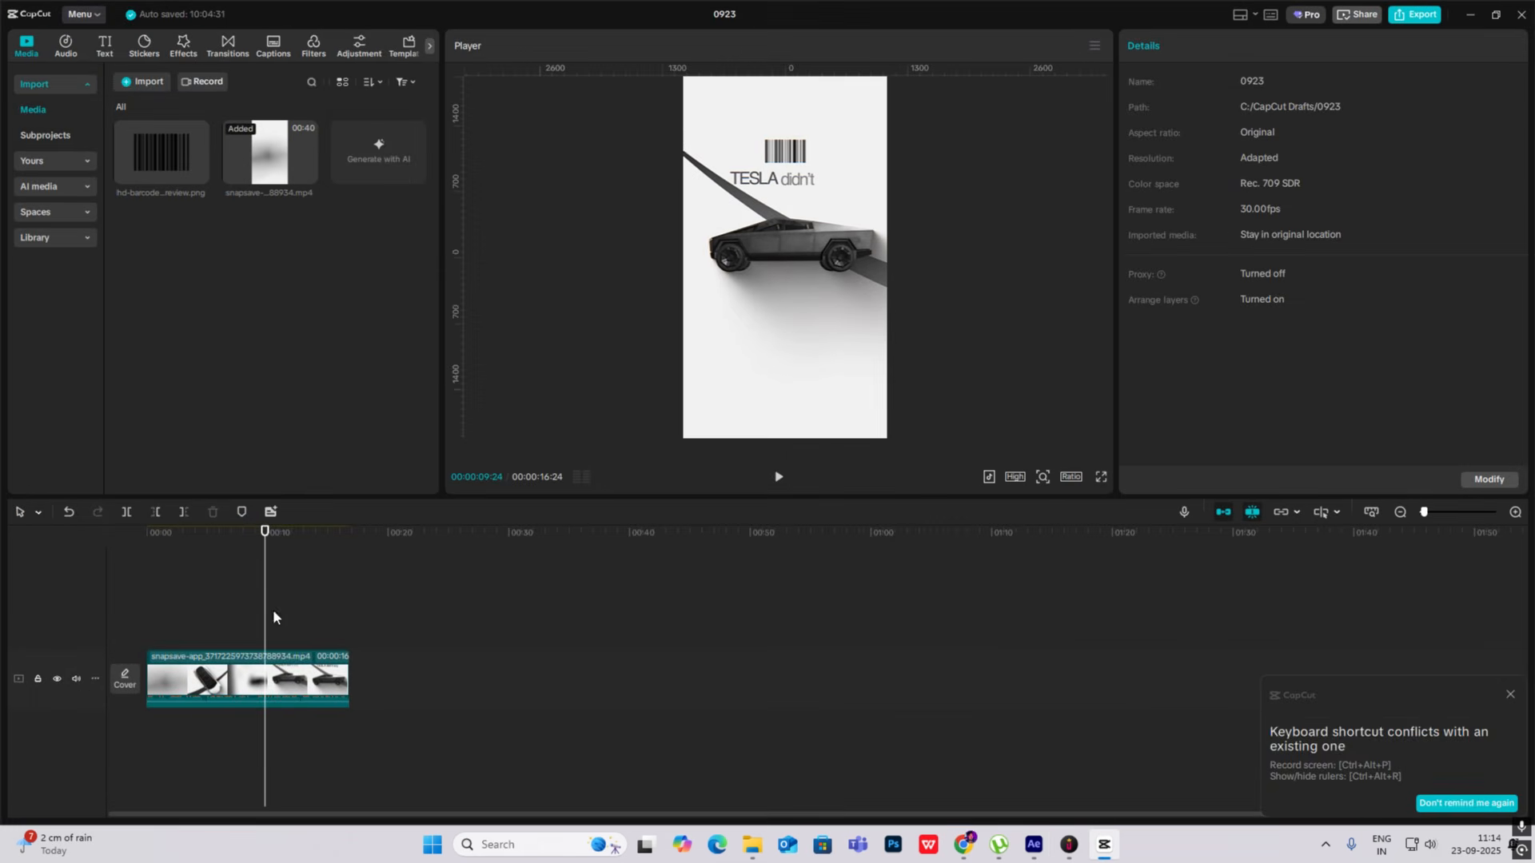
{"action": "mouse_move", "coordinate": [265, 617]}
{"action": "left_mouse_down"}
{"action": "mouse_move", "coordinate": [233, 624]}
{"action": "mouse_move", "coordinate": [257, 625]}
{"action": "left_mouse_up"}
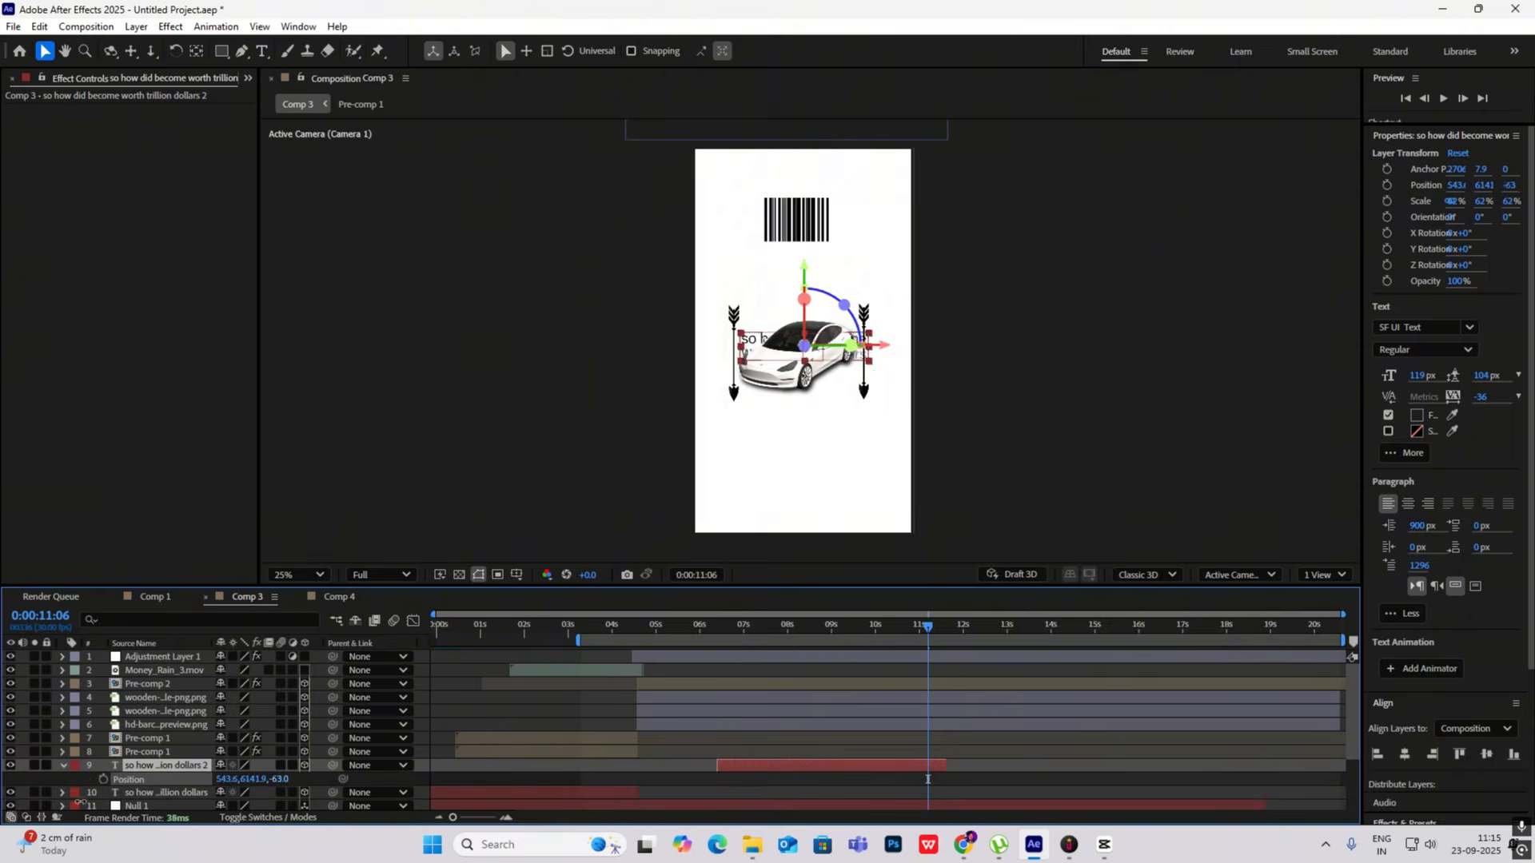
- Replace the duplicated caption above the car with "because they stopped competing to be better" and preview its reveal
{"action": "double_click", "coordinate": [767, 286]}
{"action": "type", "text": "because they stopped competing to be better"}
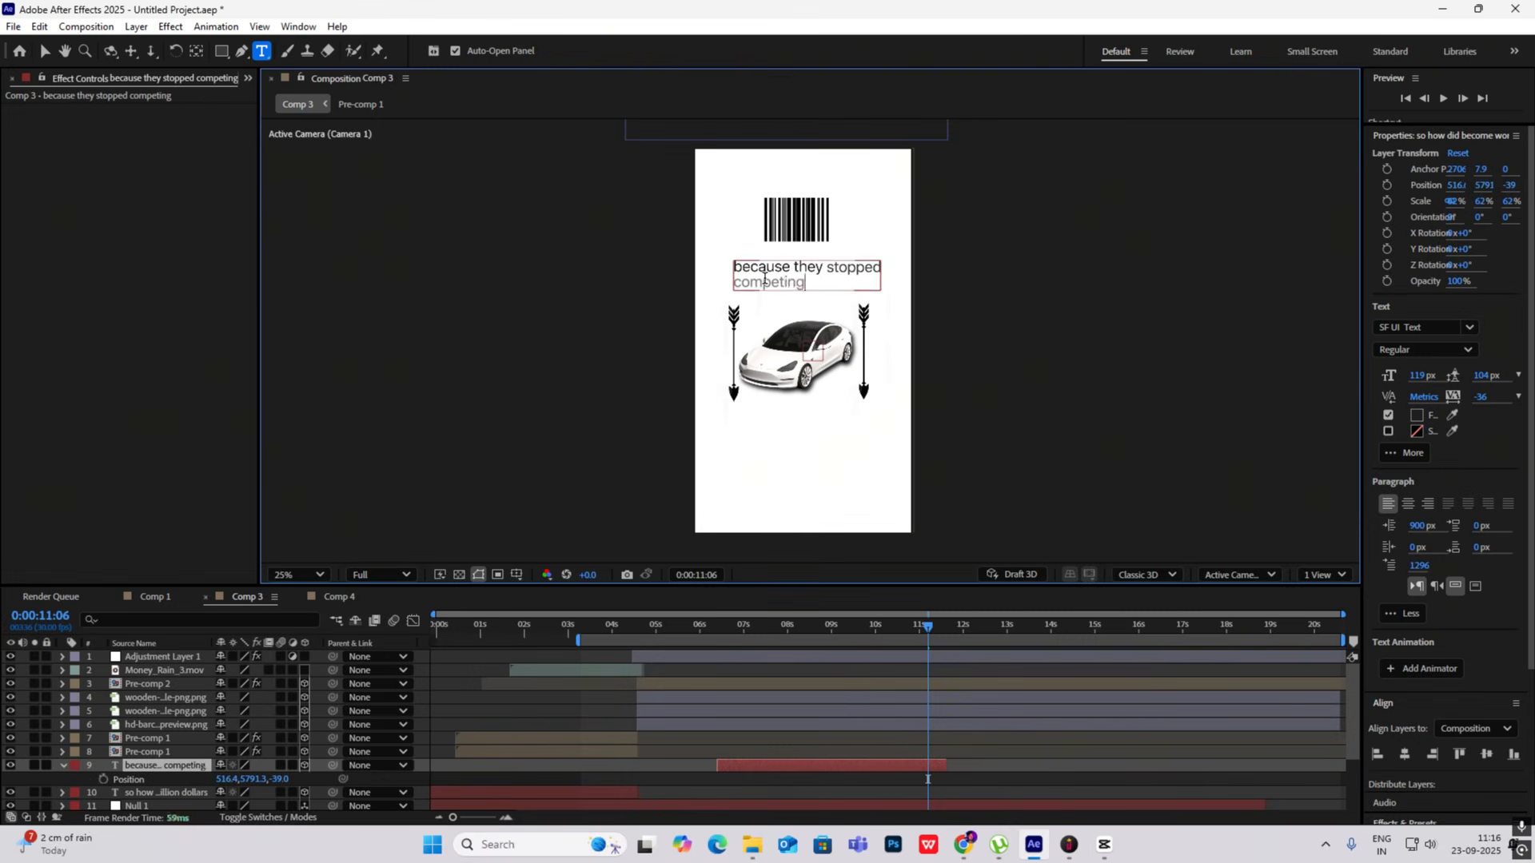
{"action": "left_click_drag", "start_coordinate": [928, 626], "coordinate": [794, 626]}
{"action": "left_click", "coordinate": [669, 626]}
{"action": "key", "text": "space"}
- Slide the new caption layer to start at about 0:00:01:08, preview it, and extend its end to about 0:00:11:02
{"action": "left_click_drag", "start_coordinate": [799, 765], "coordinate": [621, 765]}
{"action": "key", "text": "space"}
{"action": "left_click", "coordinate": [599, 626]}
{"action": "key", "text": "space"}
{"action": "left_click", "coordinate": [573, 626]}
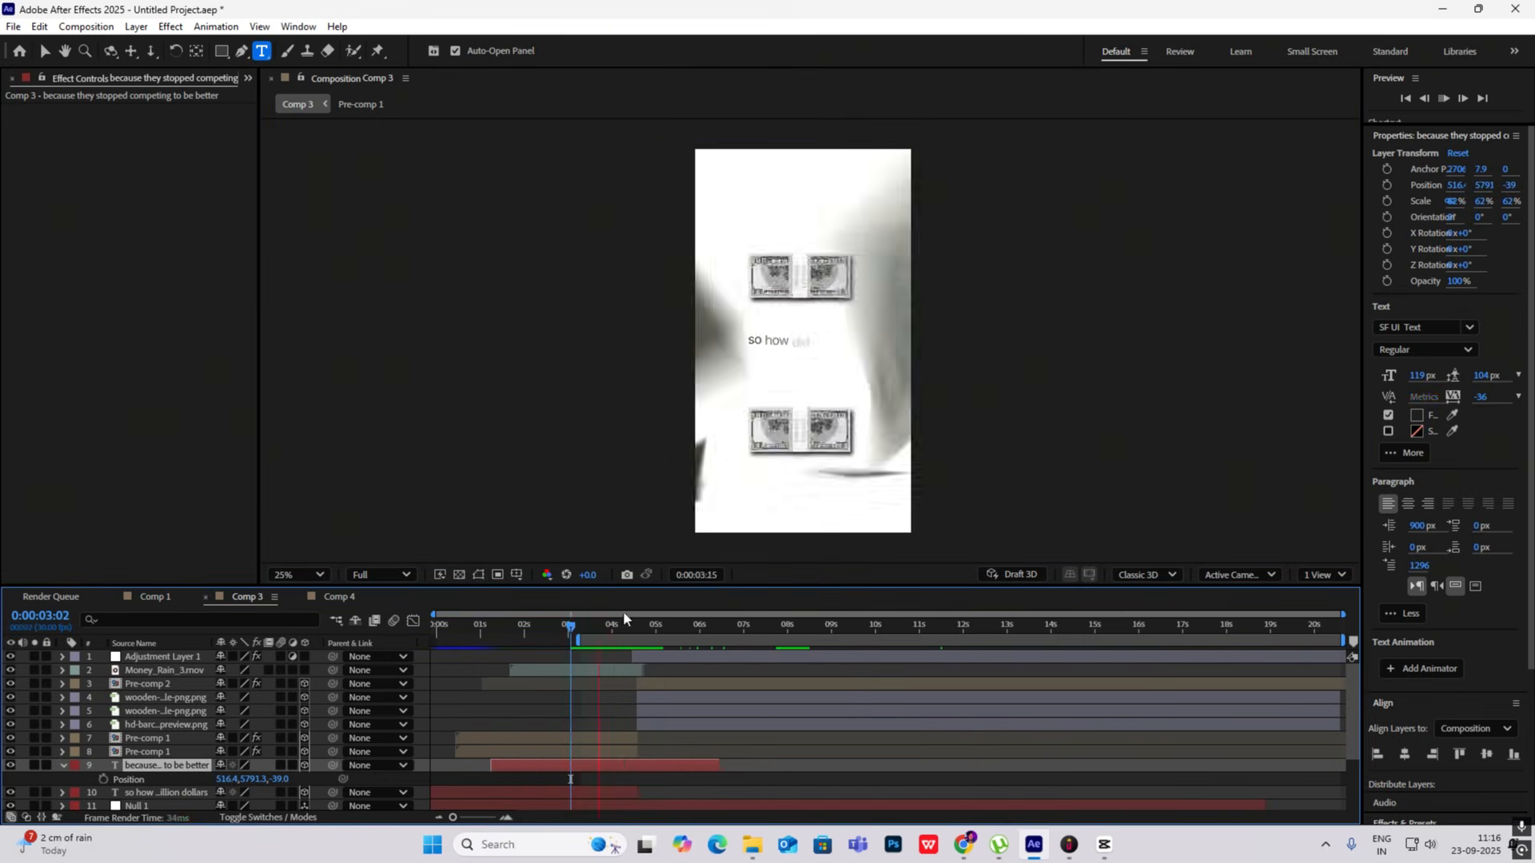
{"action": "left_click", "coordinate": [734, 626]}
{"action": "left_click_drag", "start_coordinate": [721, 765], "coordinate": [921, 790]}
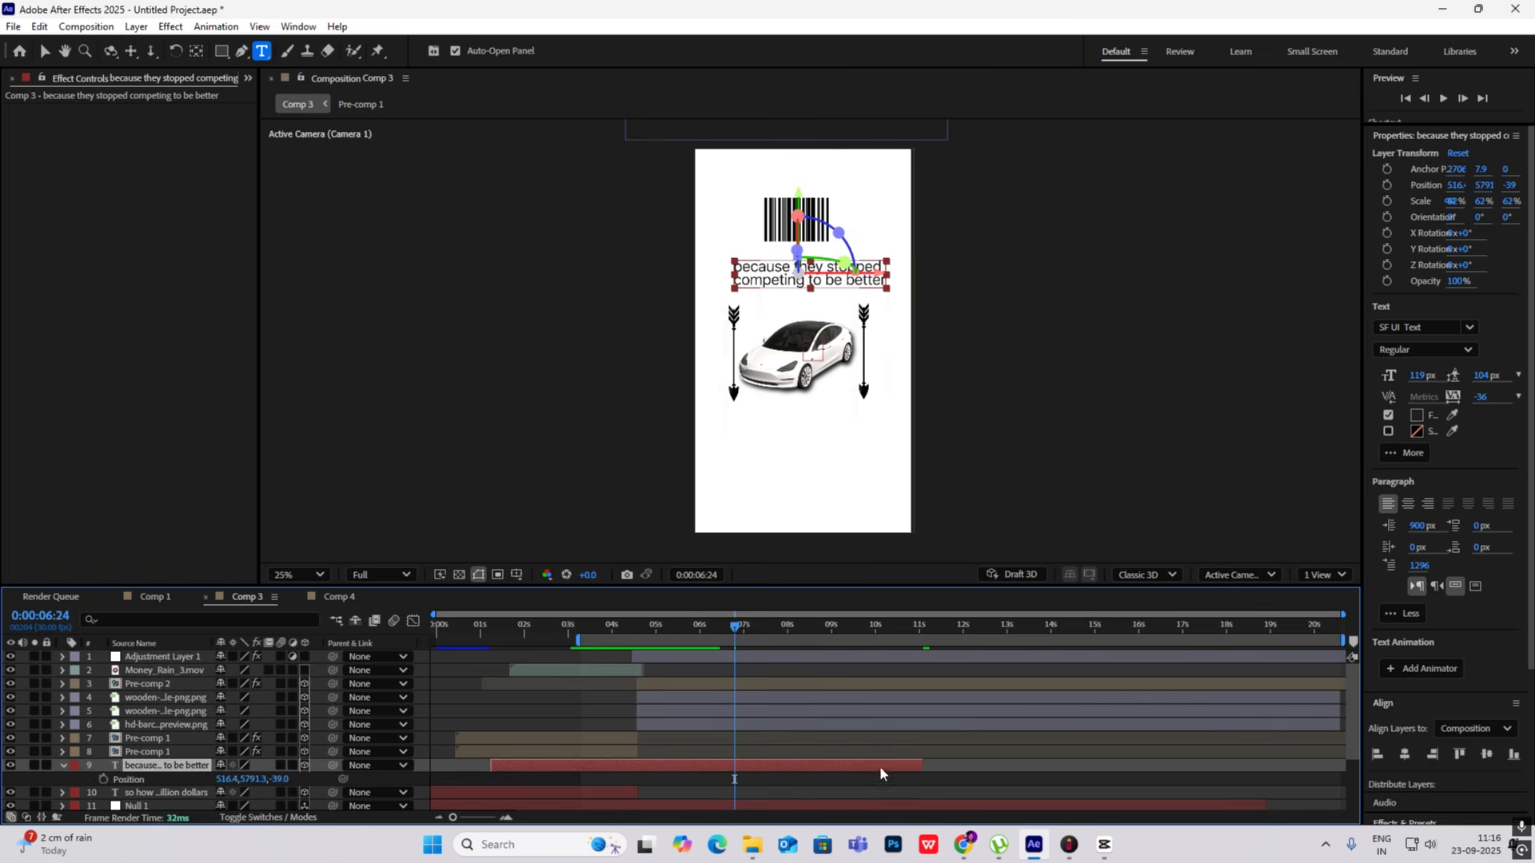
- Move the caption's last Range Selector Offset keyframe to about 0:00:07:18 and preview the slower text reveal
{"action": "key", "text": "u"}
{"action": "left_click_drag", "start_coordinate": [733, 792], "coordinate": [771, 794]}
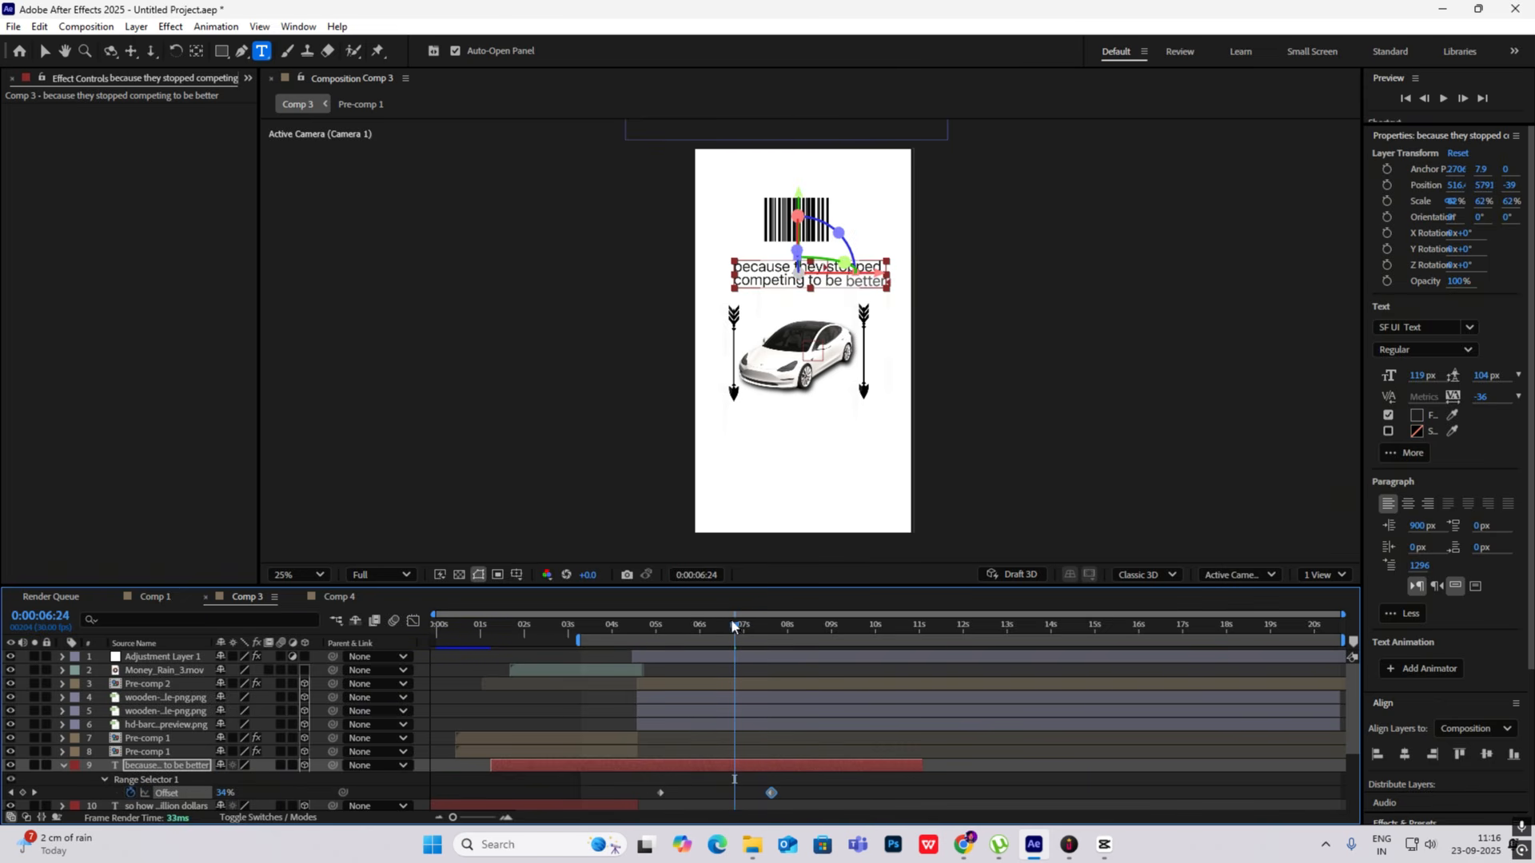
{"action": "key", "text": "space"}
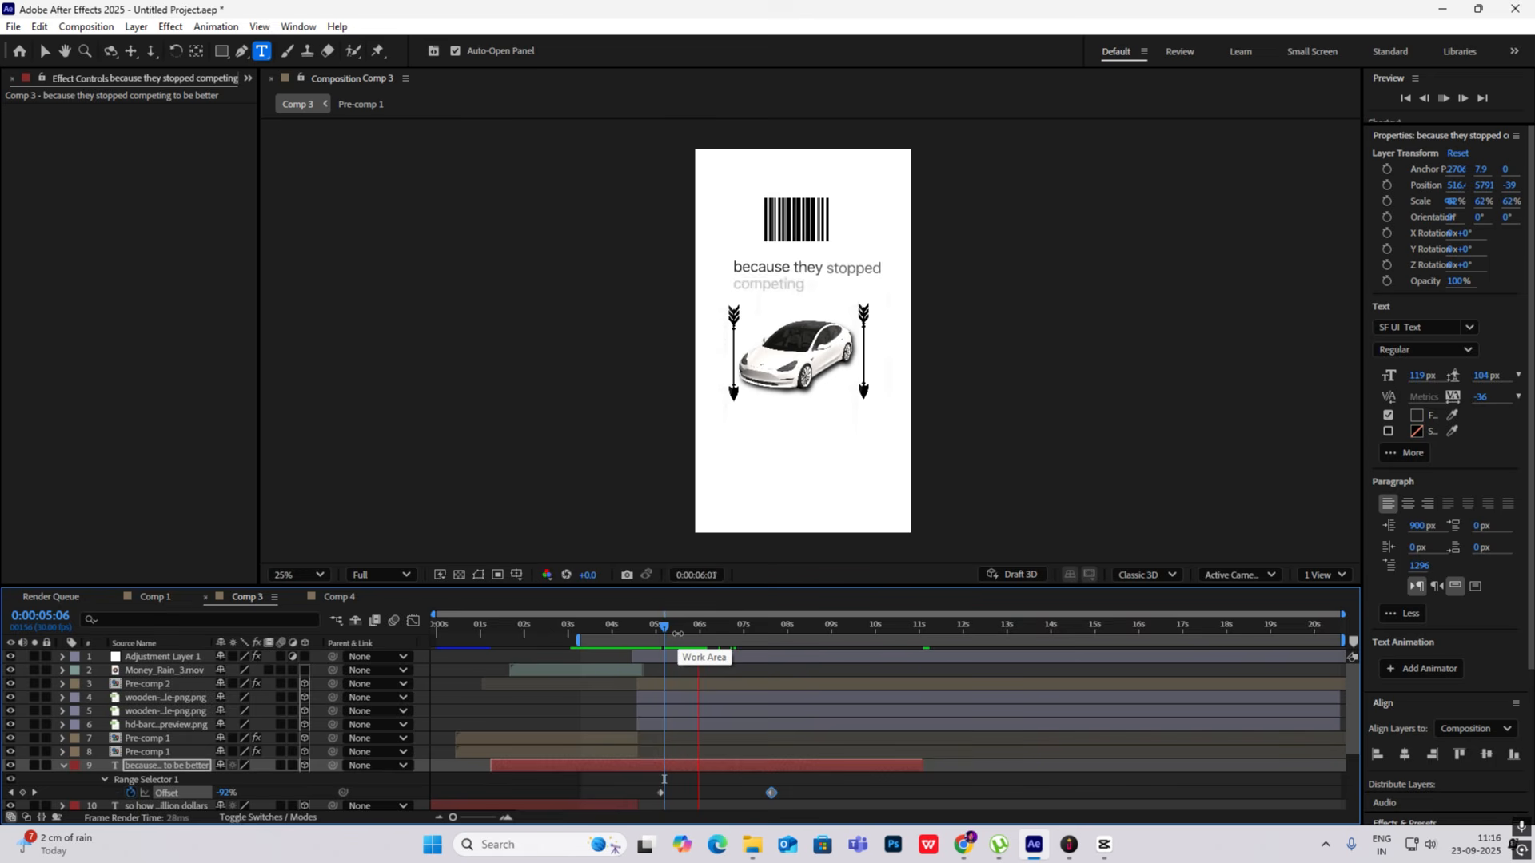
{"action": "key", "text": "space"}
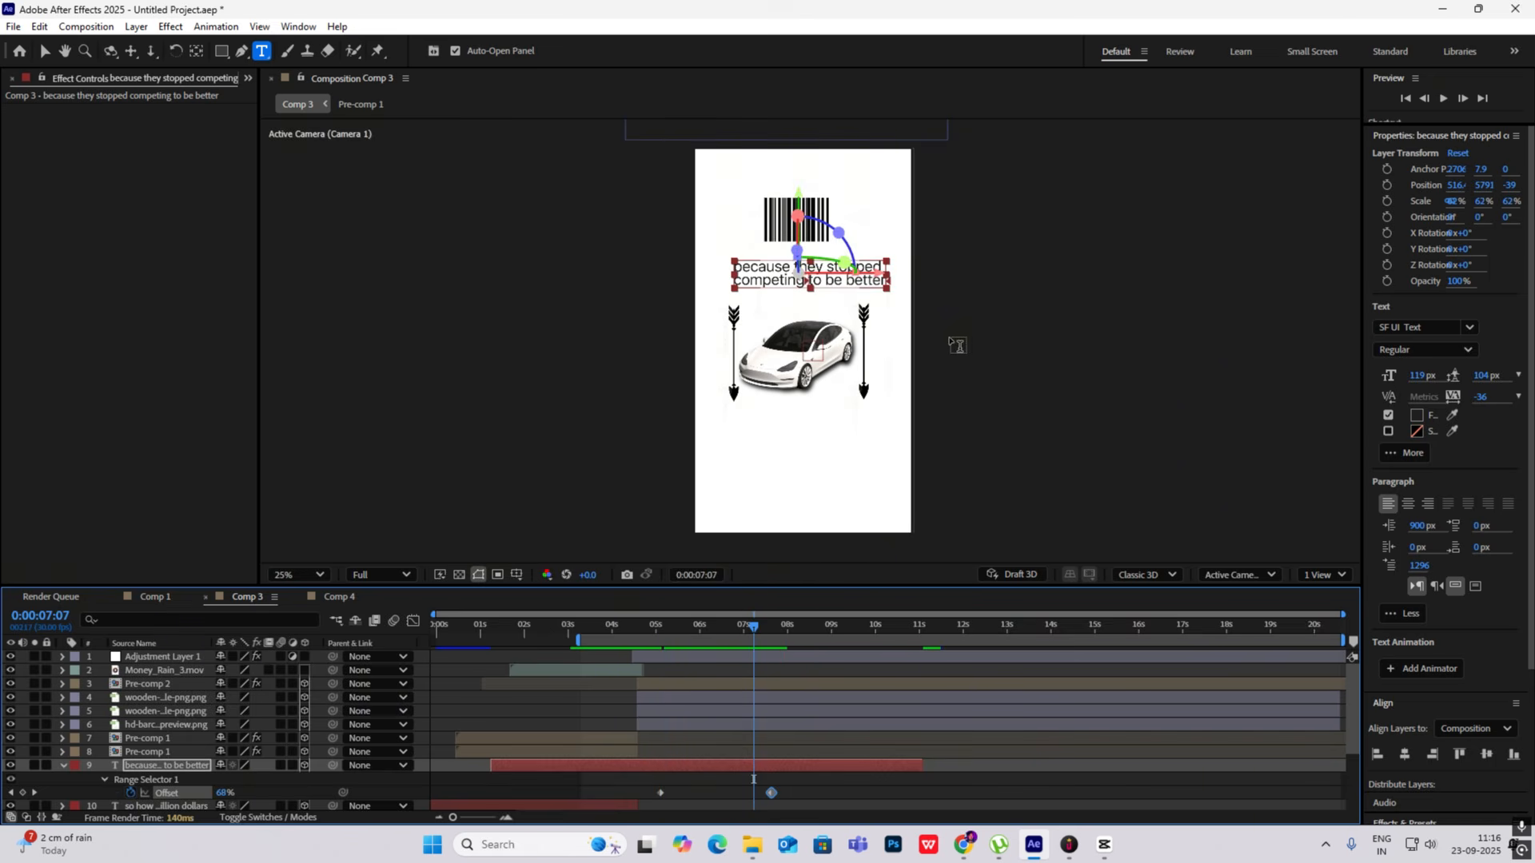
- Inside Pre-comp 2, shift the car's last position and rotation keyframes to about 0:00:06:05, and return to Comp 3
{"action": "left_click", "coordinate": [739, 681]}
{"action": "double_click", "coordinate": [698, 684]}
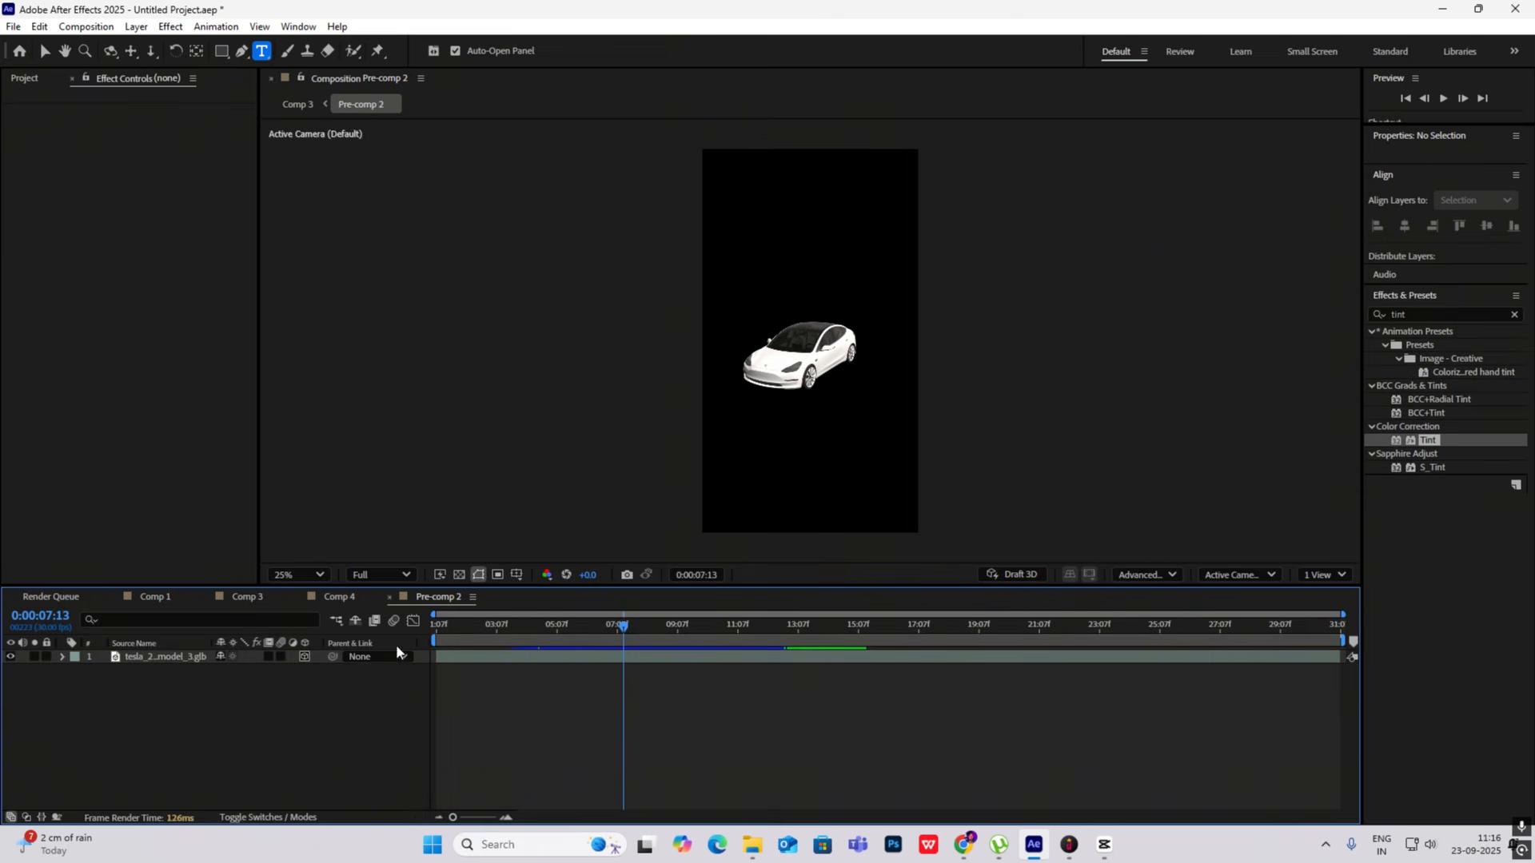
{"action": "left_click", "coordinate": [544, 662]}
{"action": "key", "text": "u"}
{"action": "mouse_move", "coordinate": [586, 674]}
{"action": "left_mouse_down"}
{"action": "mouse_move", "coordinate": [559, 701]}
{"action": "mouse_move", "coordinate": [593, 680]}
{"action": "left_mouse_up"}
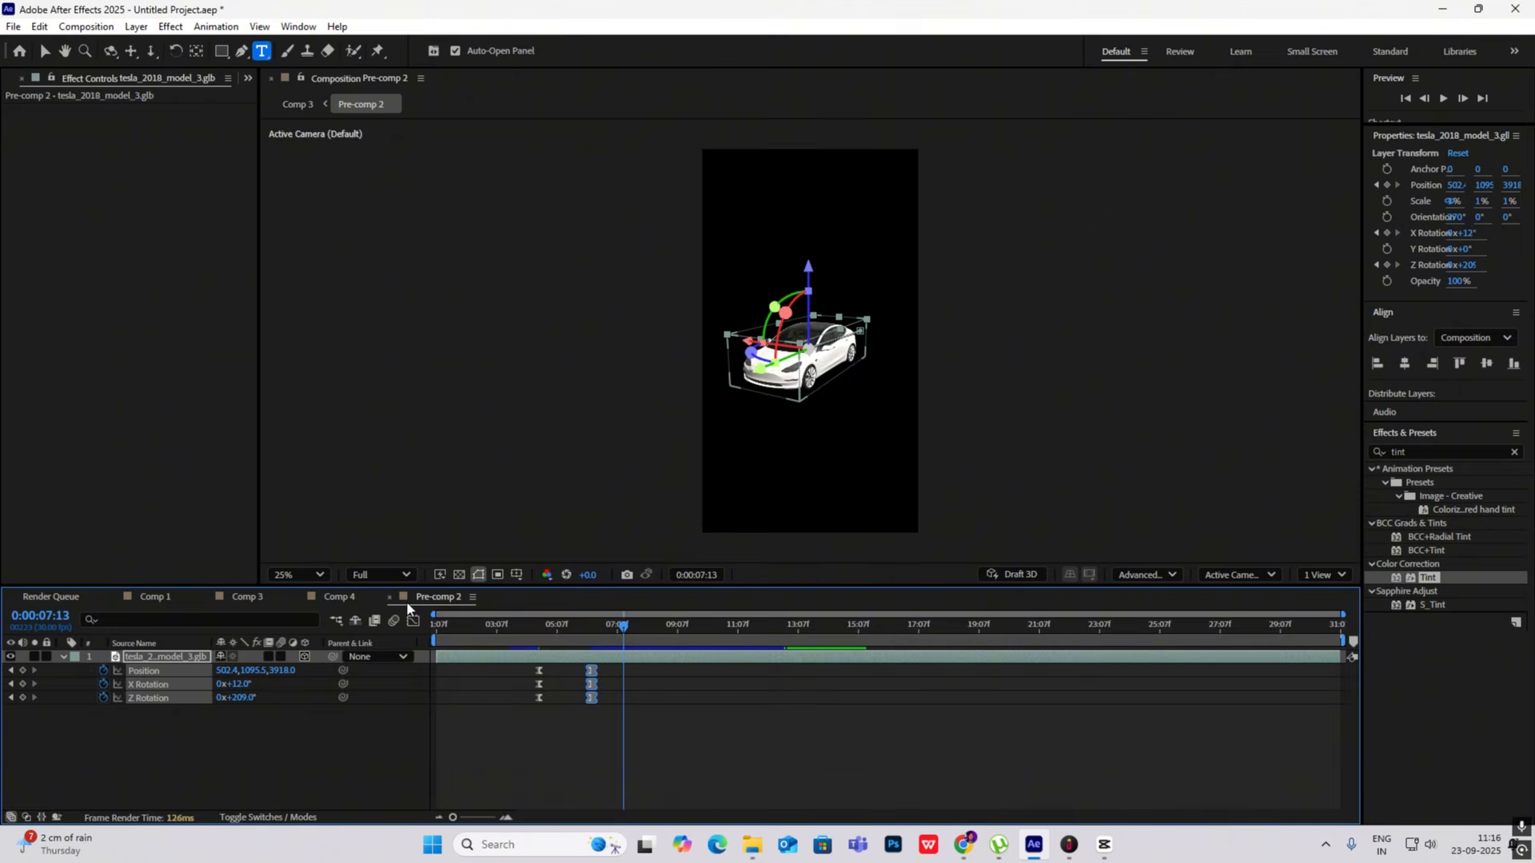
{"action": "left_click", "coordinate": [242, 597]}
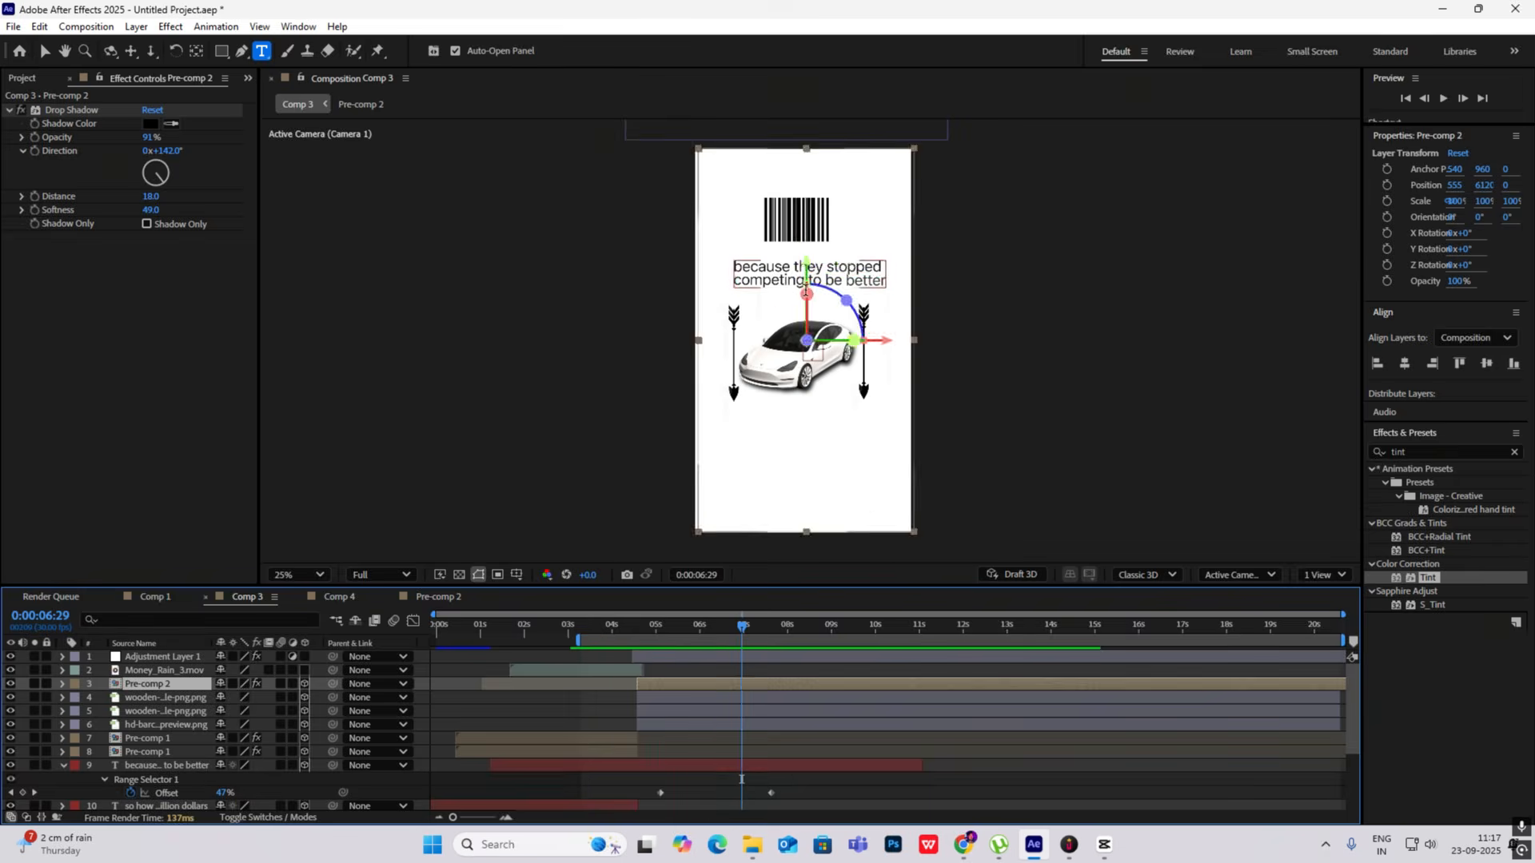
- Nudge the "because they stopped competing to be better" caption slightly left and scale the Pre-comp 2 car layer to 88%
{"action": "key", "text": "v"}
{"action": "left_click", "coordinate": [791, 276]}
{"action": "left_click", "coordinate": [914, 373]}
{"action": "left_click", "coordinate": [339, 598]}
{"action": "left_click", "coordinate": [248, 598]}
{"action": "left_click", "coordinate": [148, 685]}
{"action": "key", "text": "s"}
{"action": "mouse_move", "coordinate": [743, 627]}
{"action": "left_mouse_down"}
{"action": "mouse_move", "coordinate": [652, 638]}
{"action": "mouse_move", "coordinate": [743, 627]}
{"action": "left_mouse_up"}
{"action": "left_click", "coordinate": [1062, 425]}
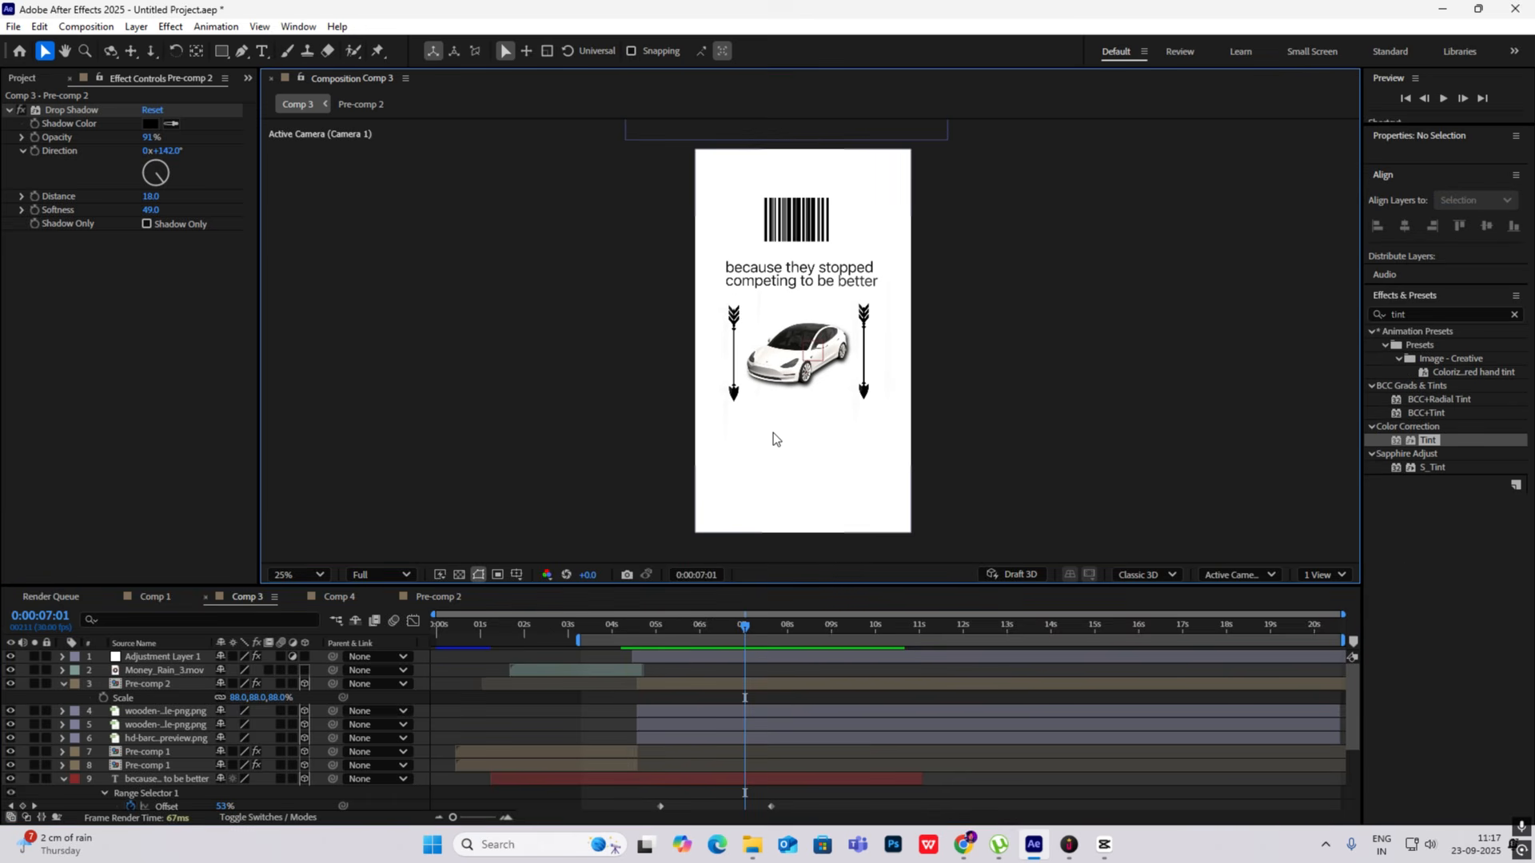
- Check the reference in CapCut, and in After Effects duplicate the "Tesla wasn't the first car company" text layer to the top of the stack
{"action": "left_click", "coordinate": [1105, 848]}
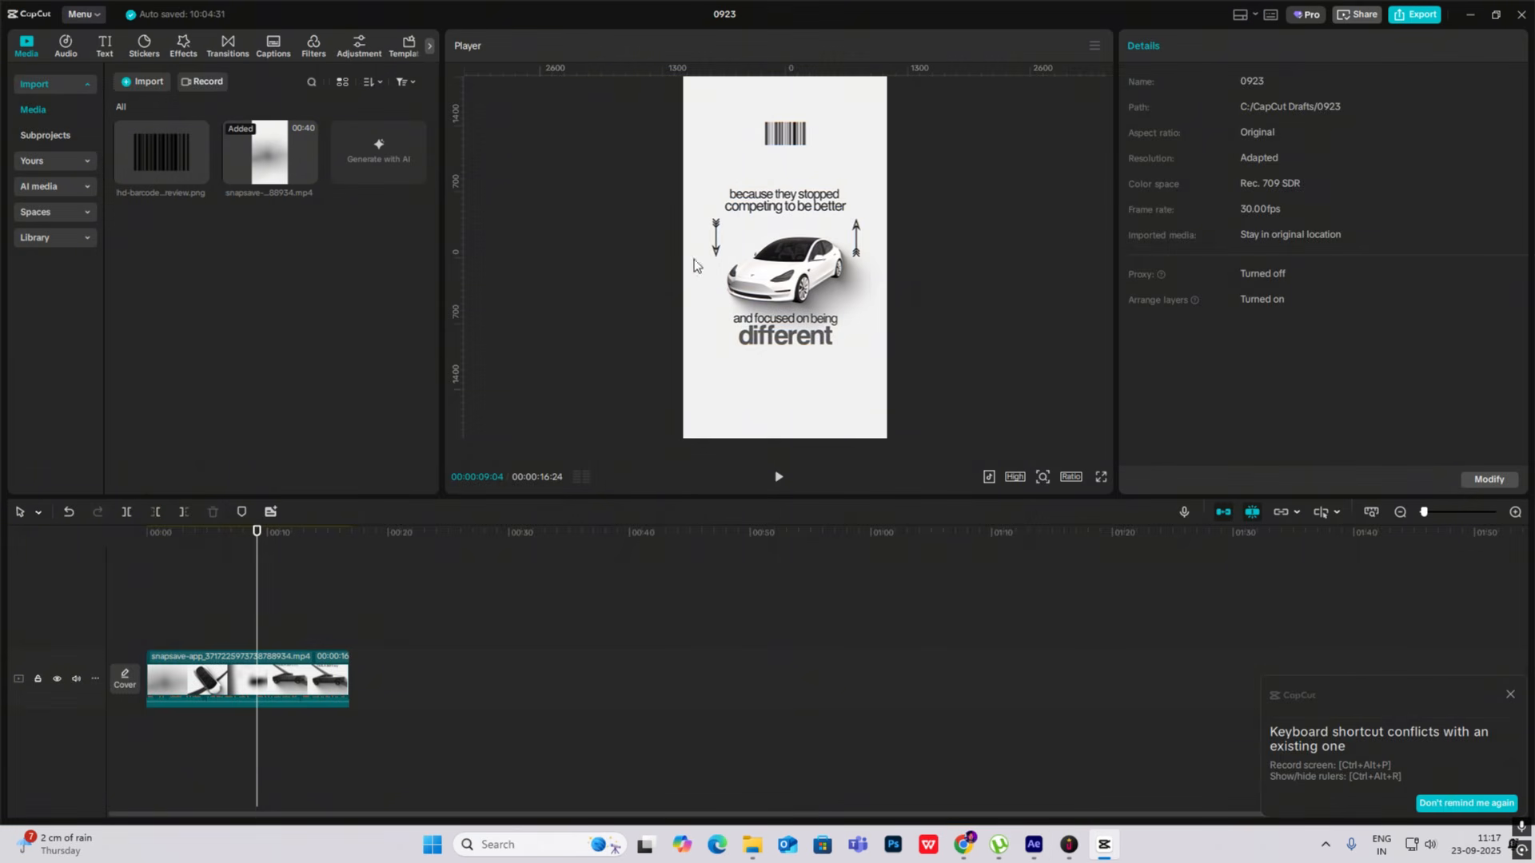
{"action": "left_click", "coordinate": [1101, 845]}
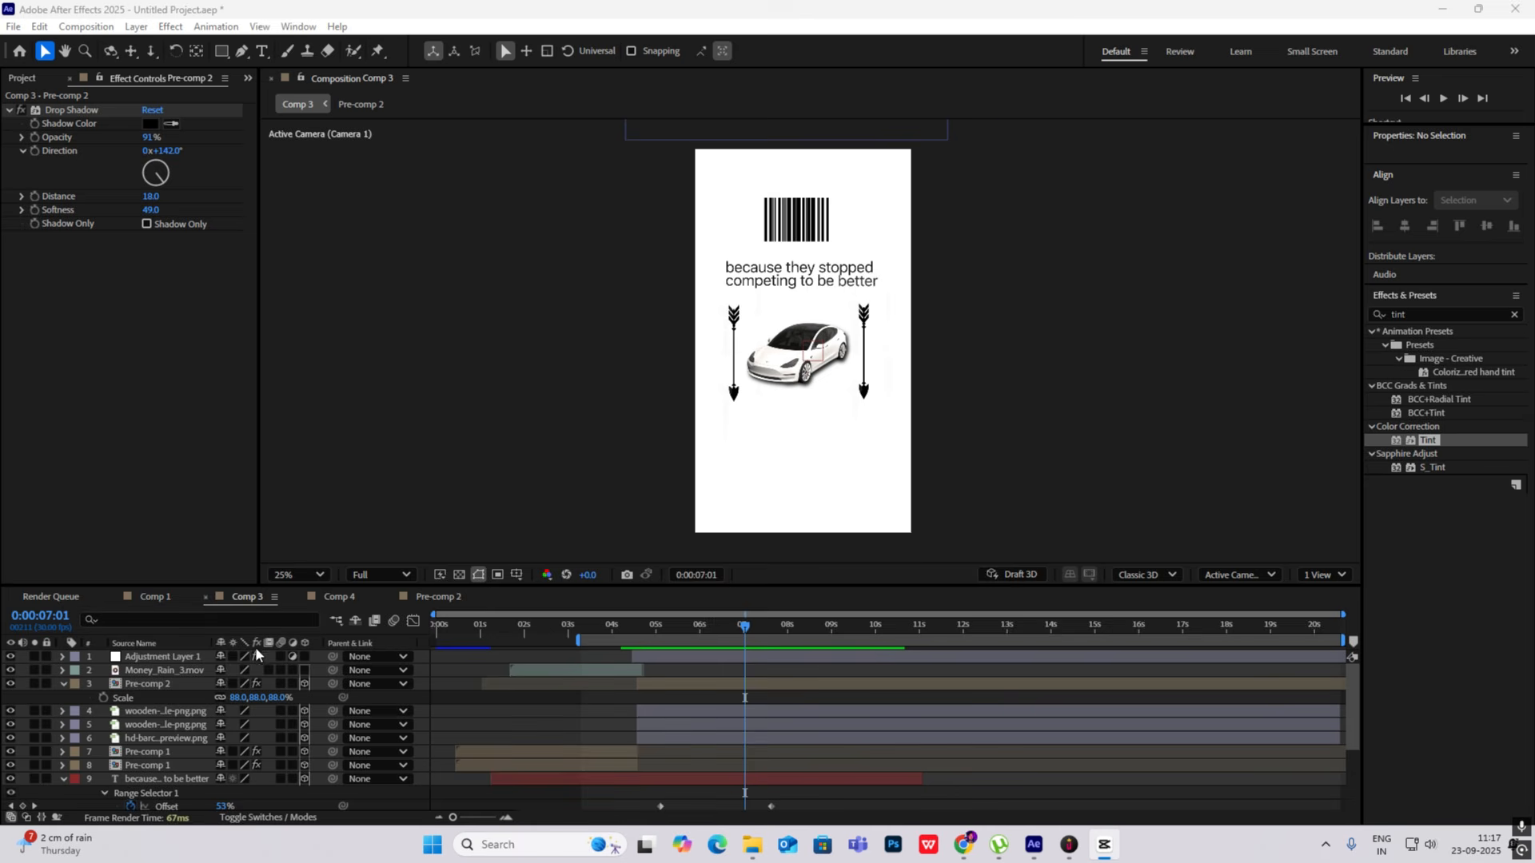
{"action": "scroll", "coordinate": [65, 686], "scroll_direction": "down", "scroll_amount": 3}
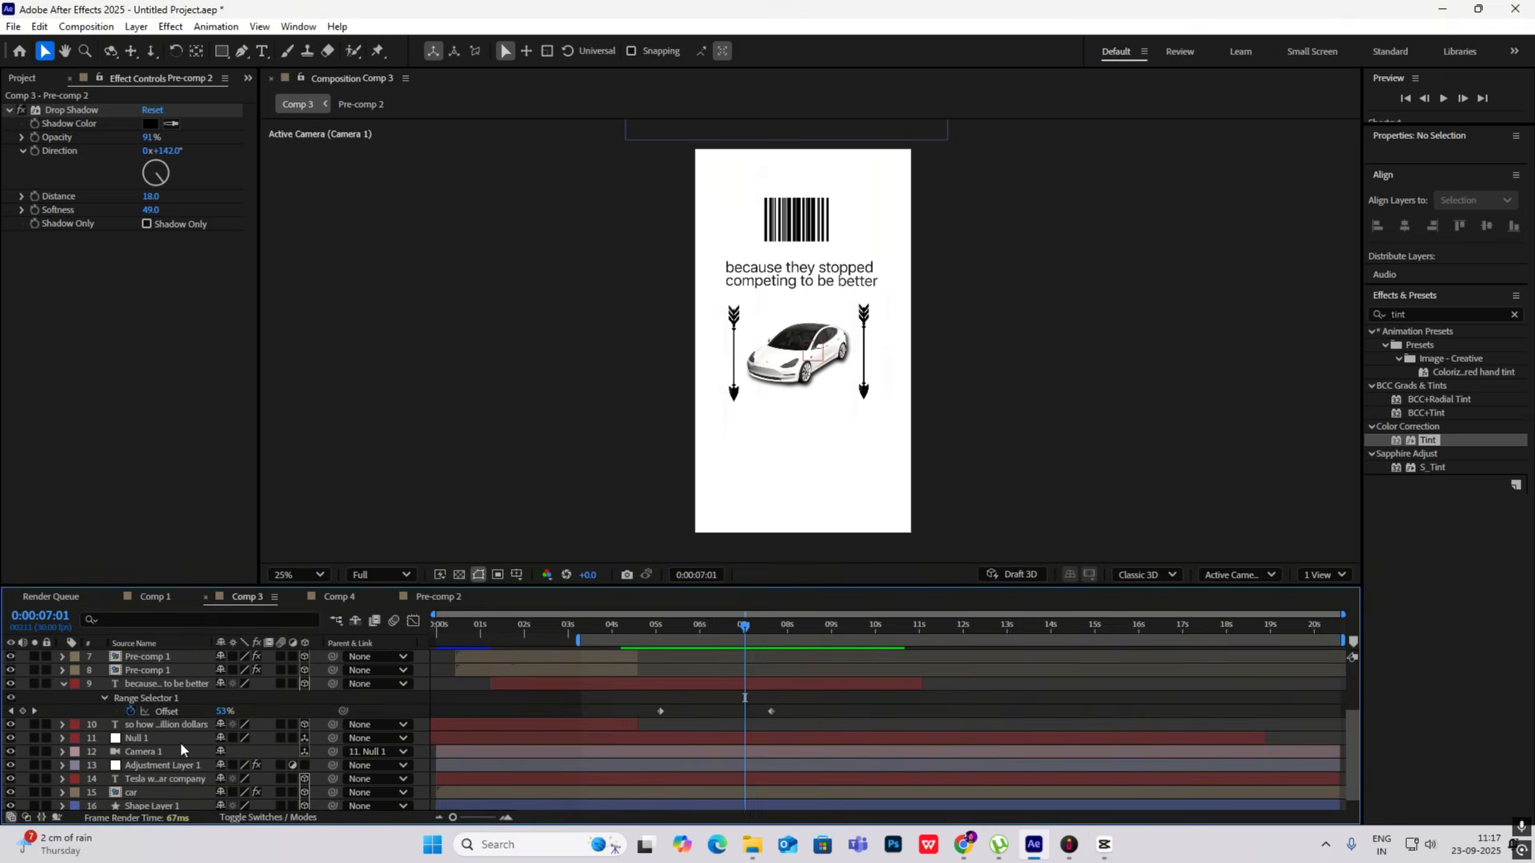
{"action": "left_click", "coordinate": [63, 685]}
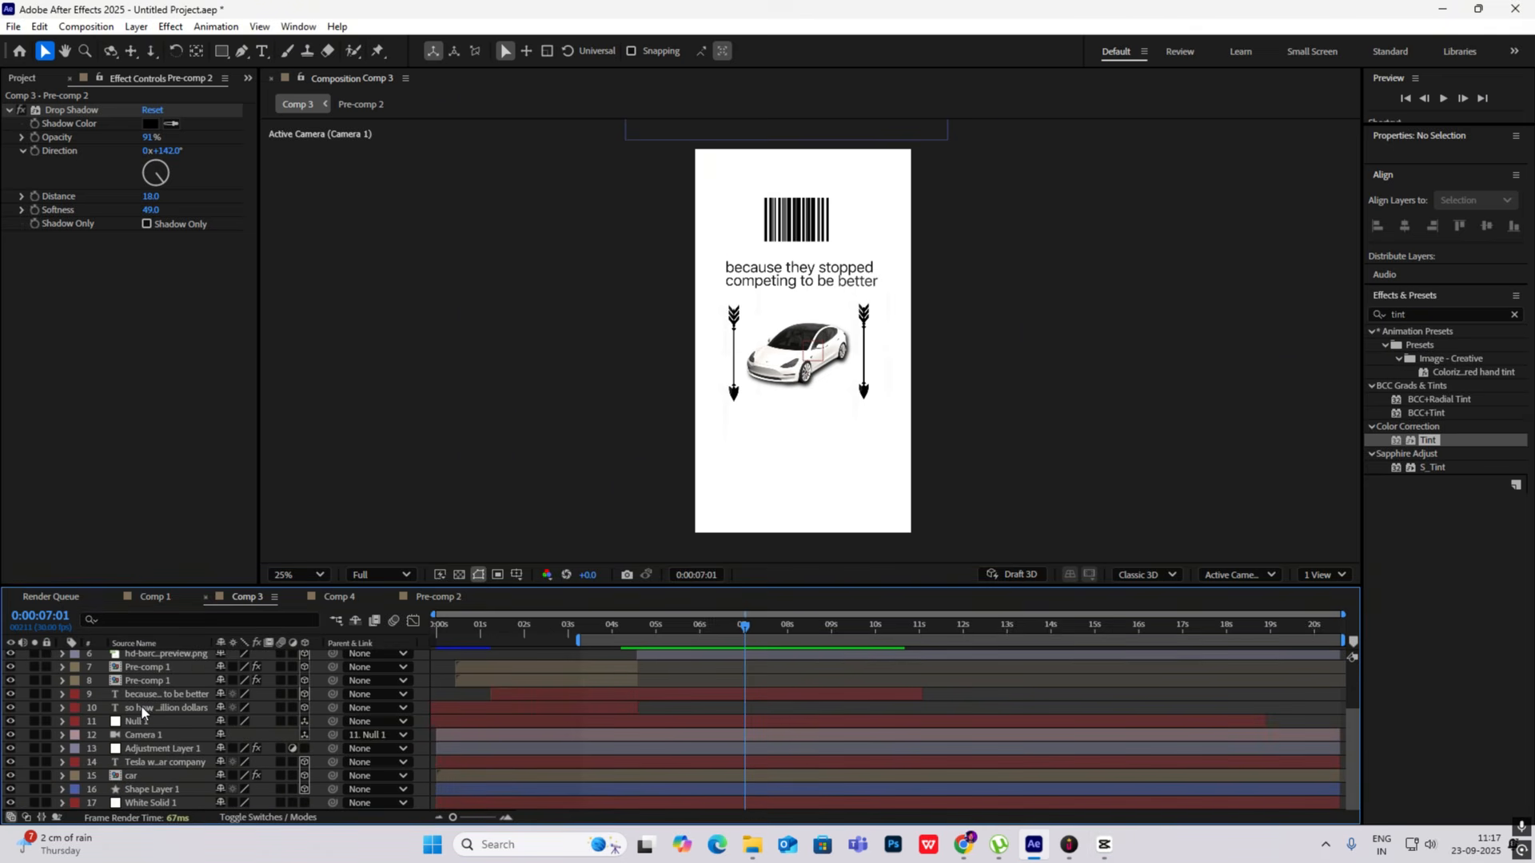
{"action": "left_click", "coordinate": [171, 761]}
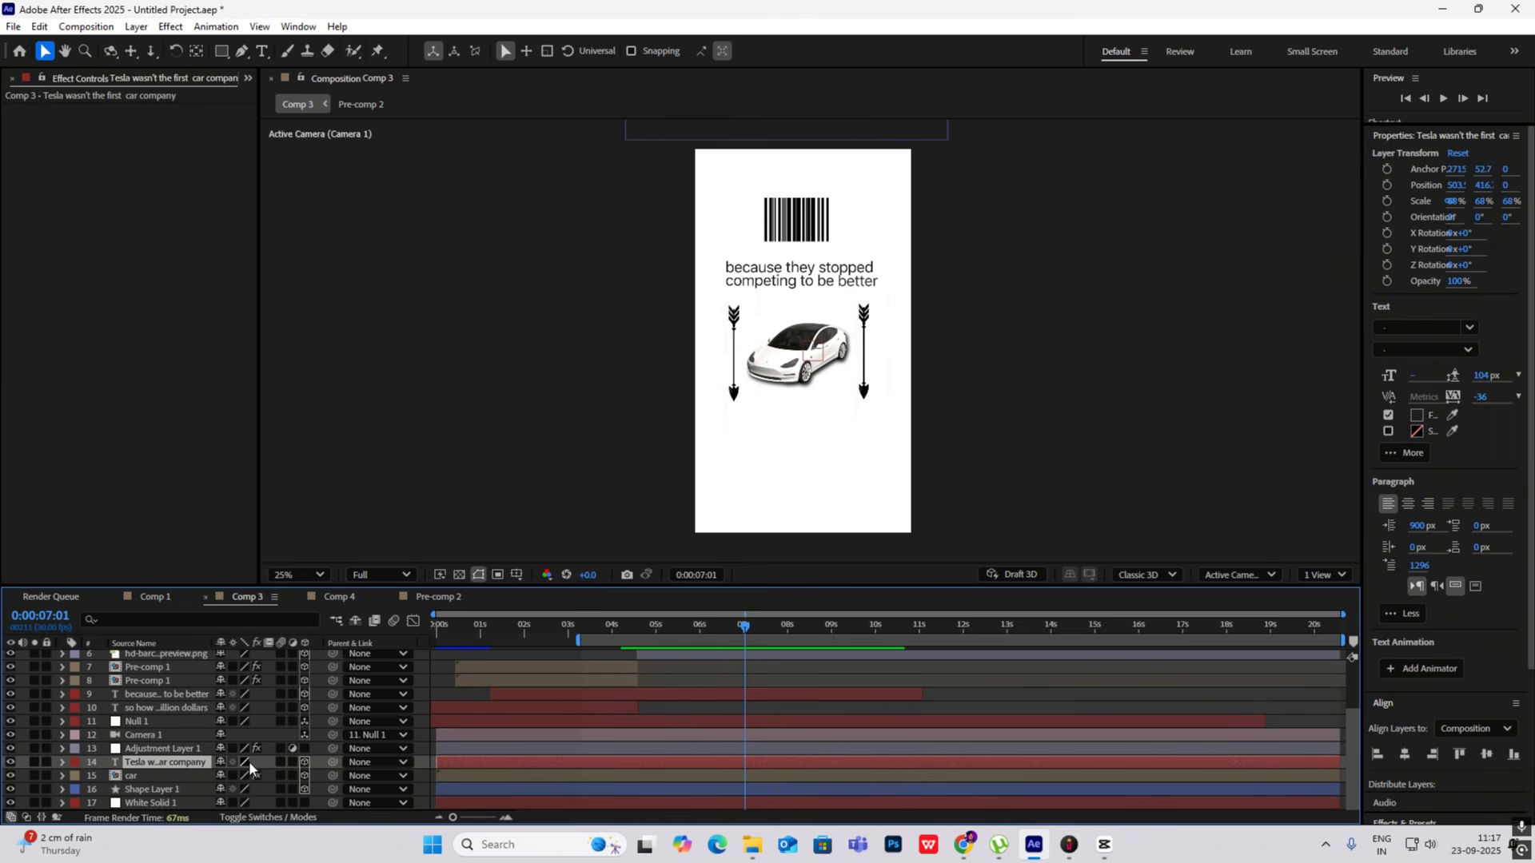
{"action": "scroll", "coordinate": [200, 762], "scroll_direction": "up", "scroll_amount": 2}
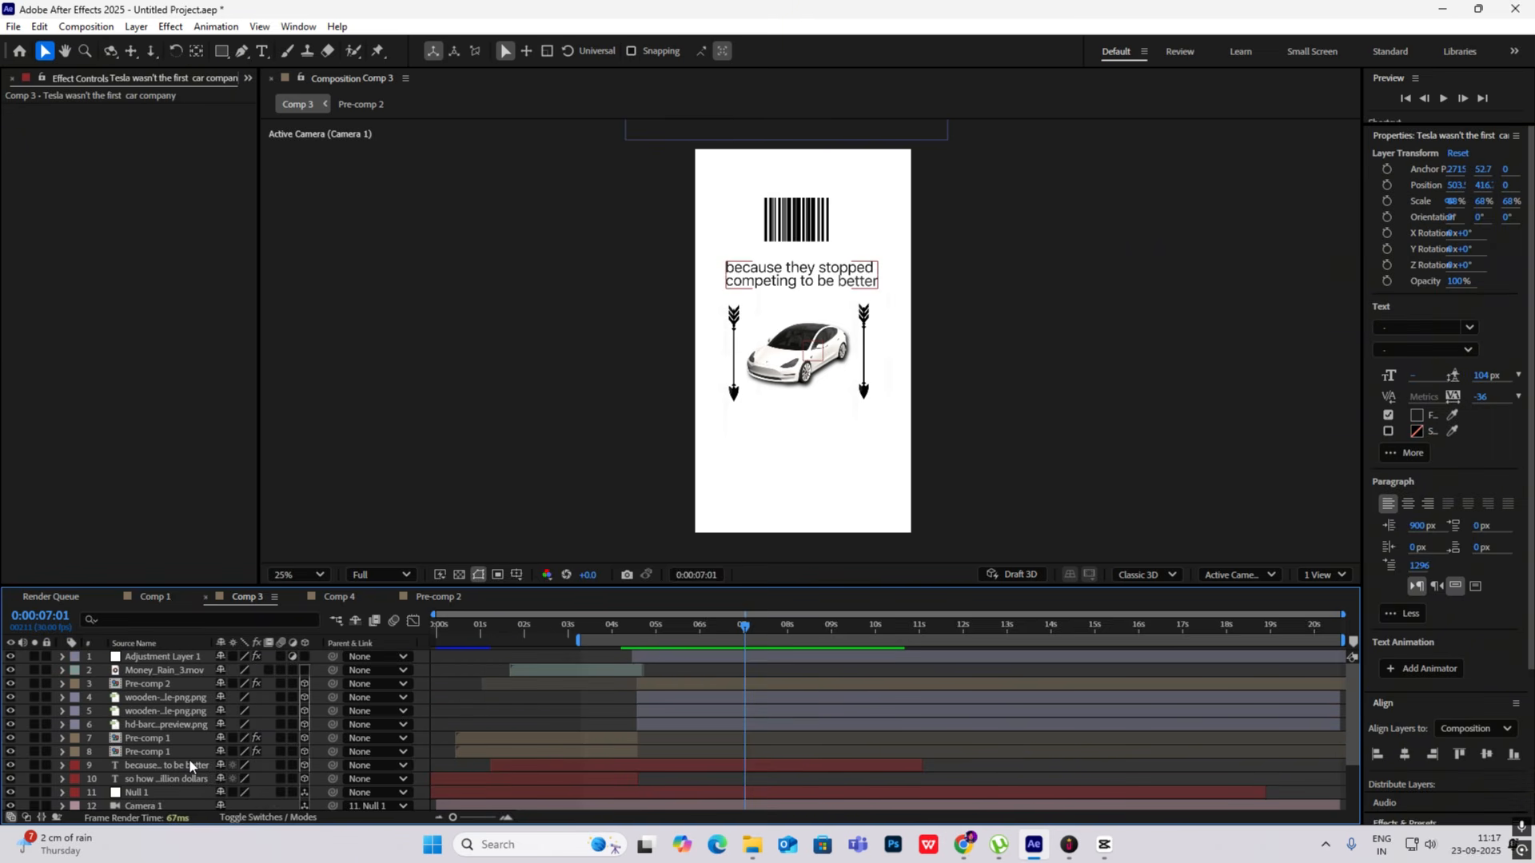
{"action": "key", "text": "ctrl+d"}
{"action": "left_click_drag", "start_coordinate": [189, 759], "coordinate": [173, 656]}
- Move the duplicated "Tesla wasn't the first car company" text down below the car and arrows in the composition
{"action": "scroll", "coordinate": [904, 172], "scroll_direction": "down", "scroll_amount": 4}
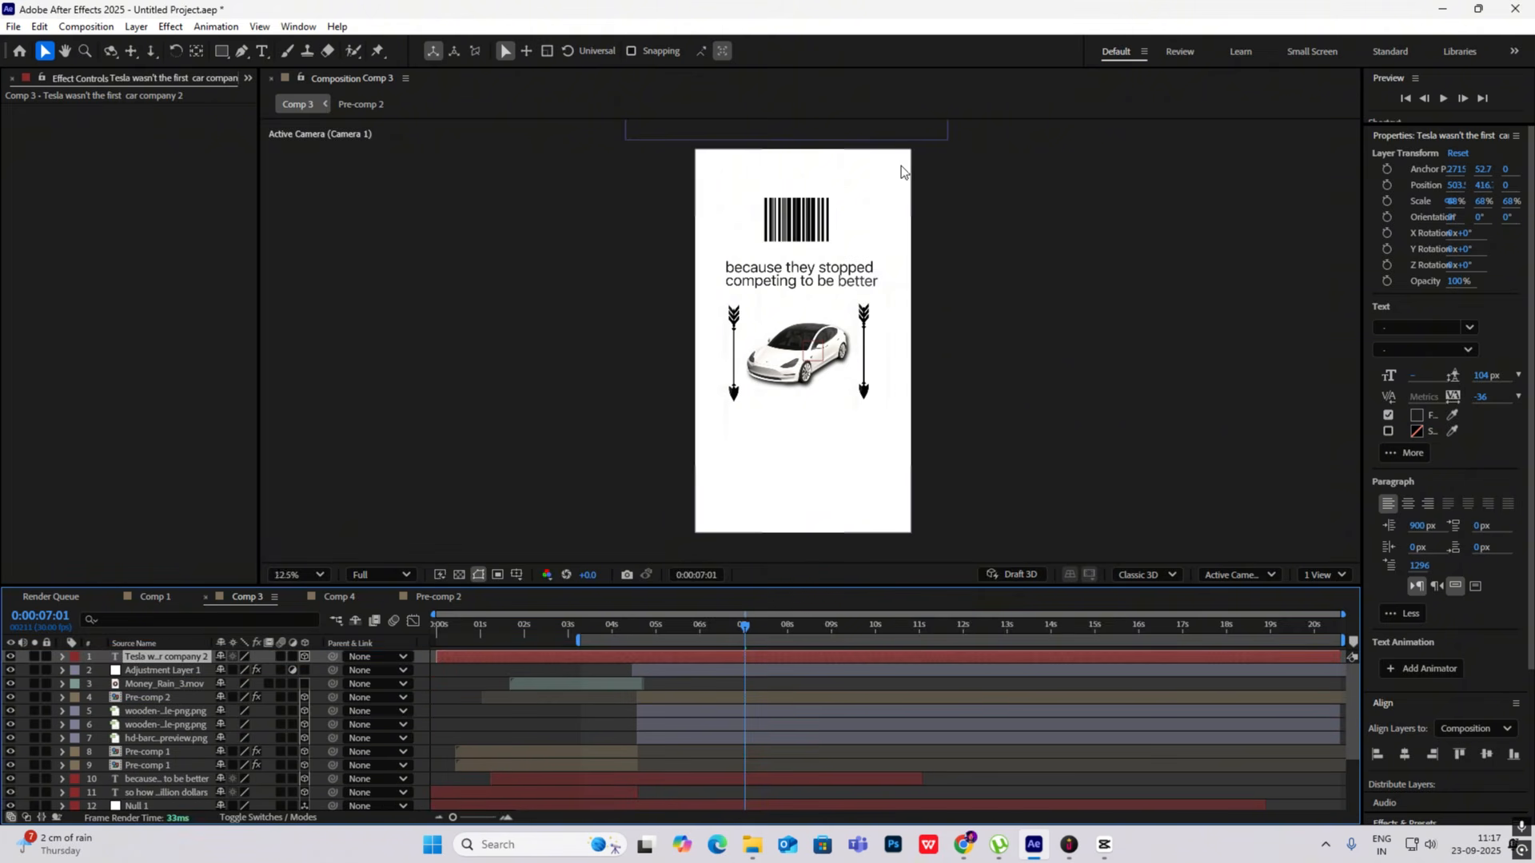
{"action": "left_click_drag", "start_coordinate": [808, 270], "coordinate": [809, 342]}
{"action": "scroll", "coordinate": [809, 344], "scroll_direction": "up", "scroll_amount": 4}
{"action": "scroll", "coordinate": [808, 358], "scroll_direction": "up", "scroll_amount": 2}
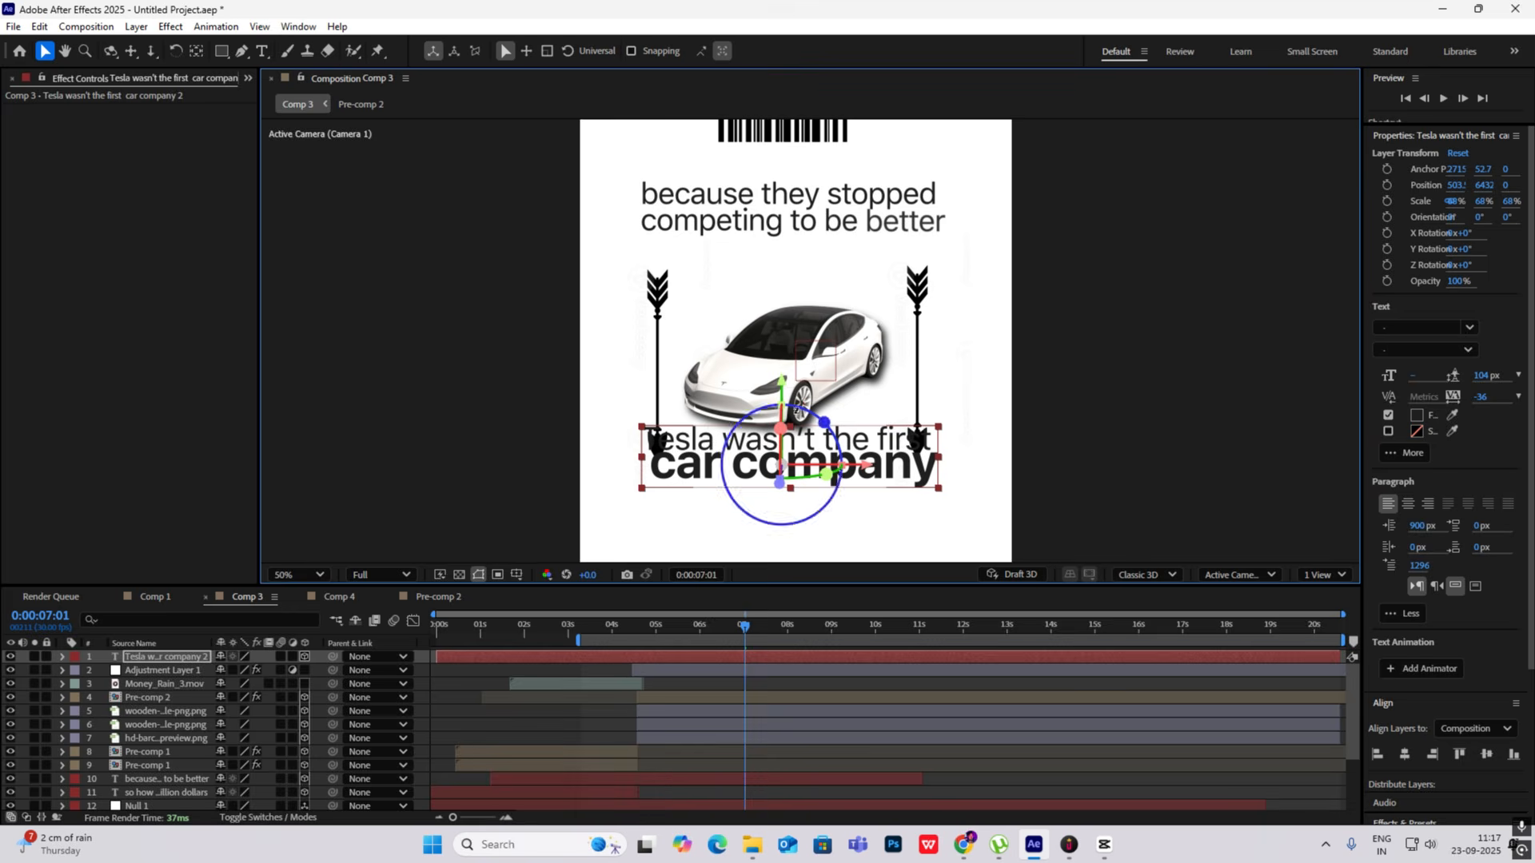
{"action": "scroll", "coordinate": [785, 465], "scroll_direction": "down", "scroll_amount": 2}
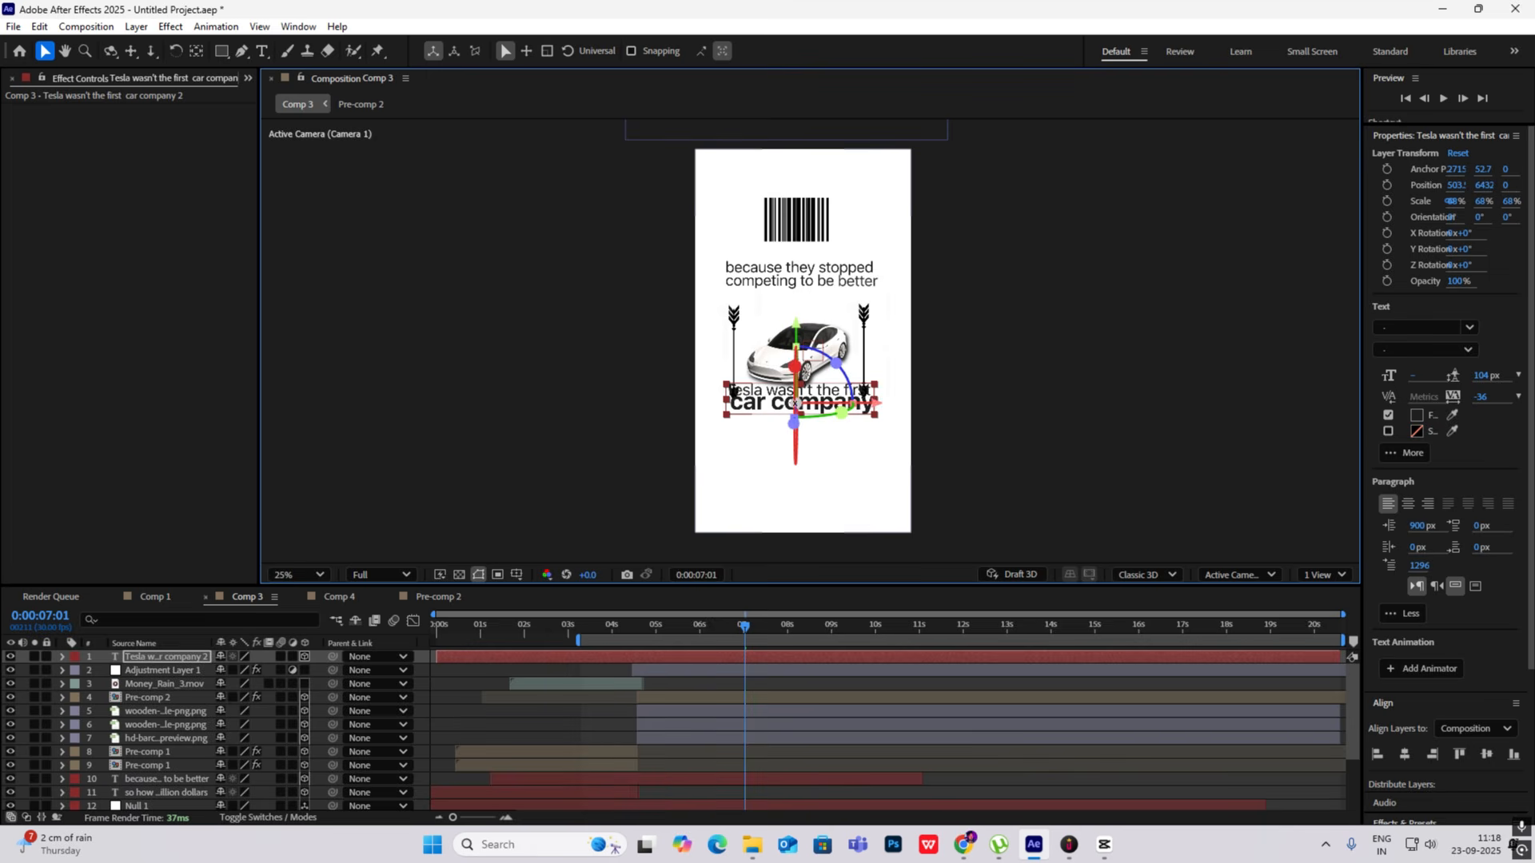
- Replace the duplicated caption's text with "and focused on being different"
{"action": "double_click", "coordinate": [728, 404]}
{"action": "type", "text": "and focused on being differ"}
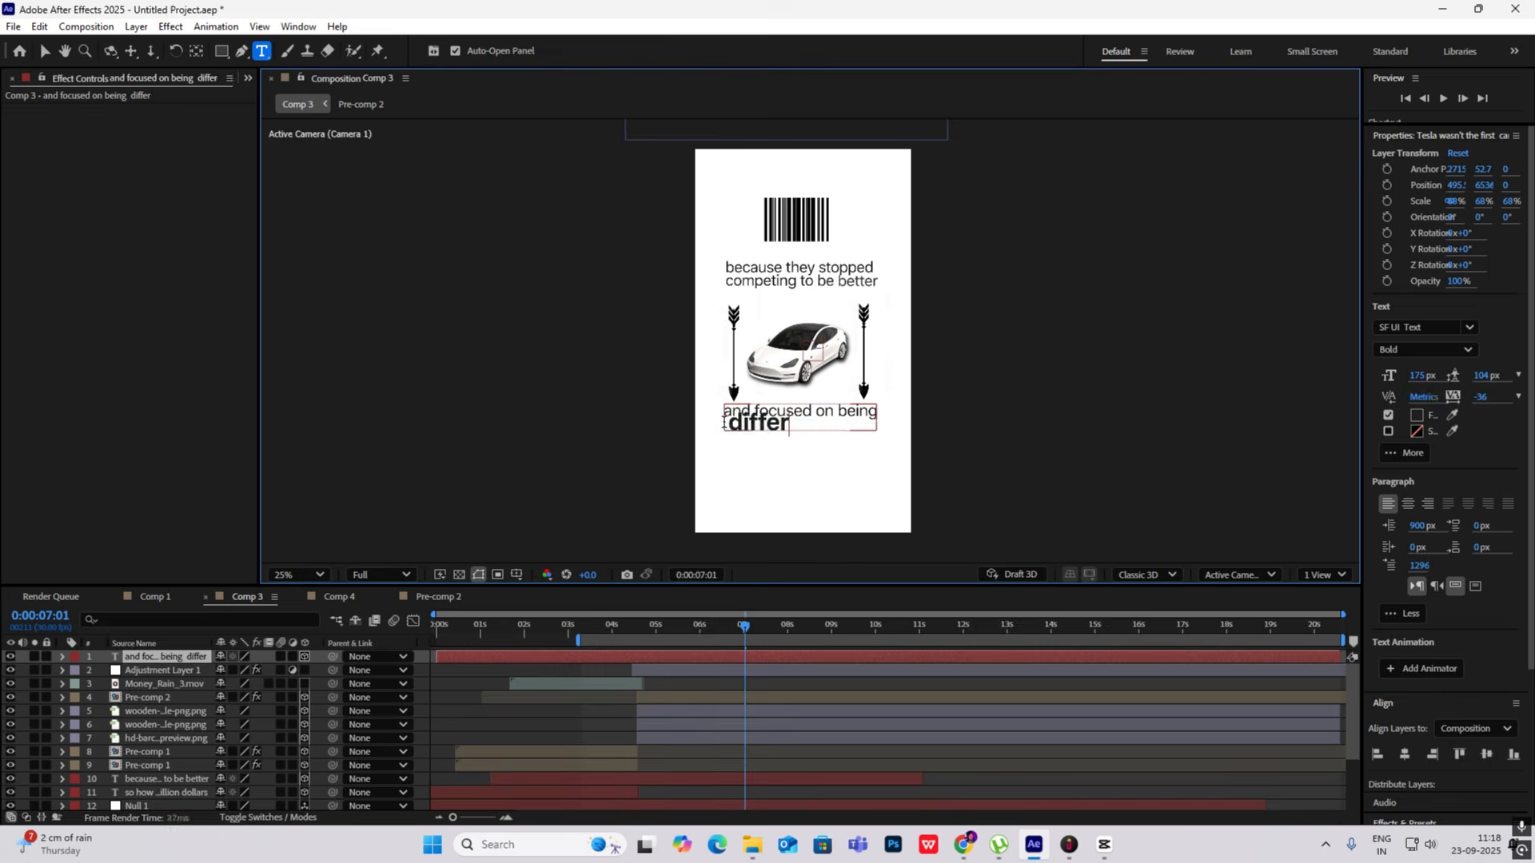
{"action": "type", "text": "ent"}
- Centre the bold word "different" under the first line with increased leading, a 1047 px left indent and slightly adjusted tracking
{"action": "left_click_drag", "start_coordinate": [726, 424], "coordinate": [828, 426]}
{"action": "left_click_drag", "start_coordinate": [1485, 376], "coordinate": [1533, 376]}
{"action": "left_click_drag", "start_coordinate": [1418, 526], "coordinate": [1533, 526]}
{"action": "left_click_drag", "start_coordinate": [848, 431], "coordinate": [743, 433]}
{"action": "left_click_drag", "start_coordinate": [1483, 399], "coordinate": [1482, 404]}
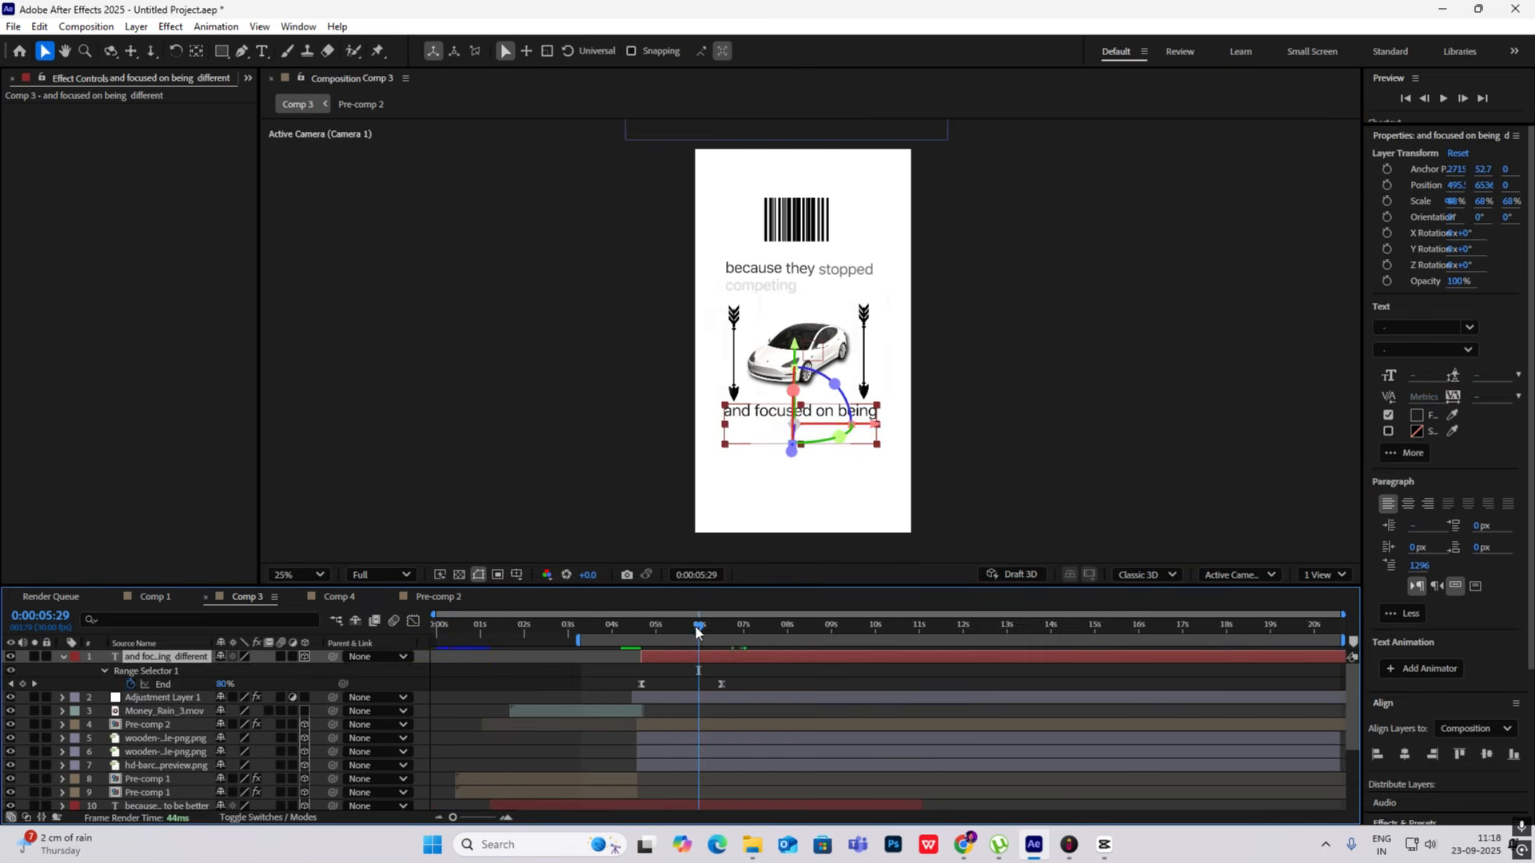
- Shift the "and focused on being different" layer to start at about 0:00:06:00 and preview its text reveal
{"action": "left_click", "coordinate": [658, 624]}
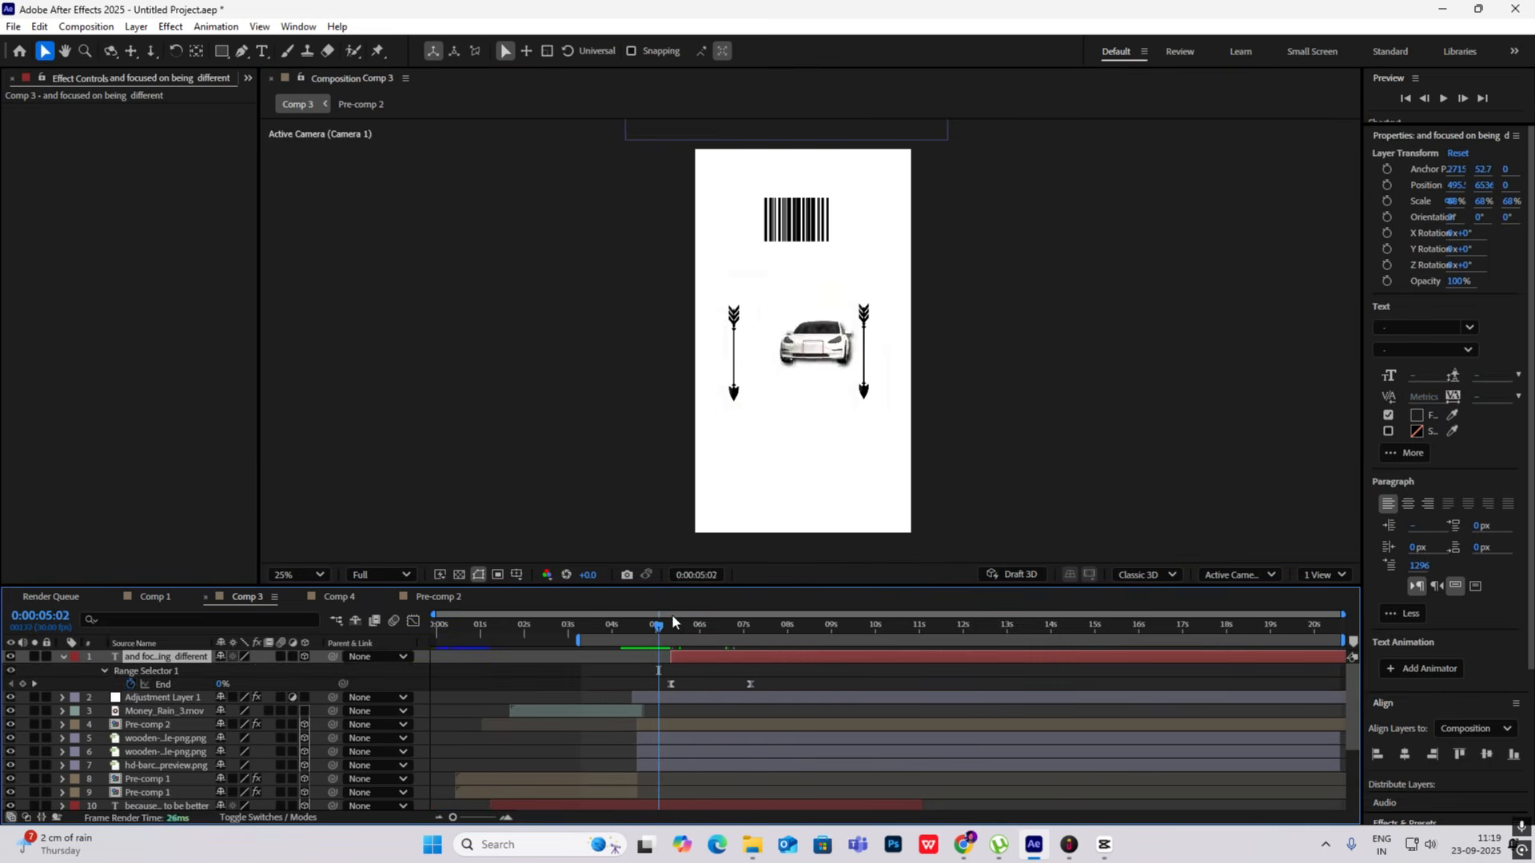
{"action": "left_click", "coordinate": [694, 624]}
{"action": "key", "text": "space"}
{"action": "left_click_drag", "start_coordinate": [703, 656], "coordinate": [768, 649]}
{"action": "left_click", "coordinate": [694, 625]}
{"action": "key", "text": "space"}
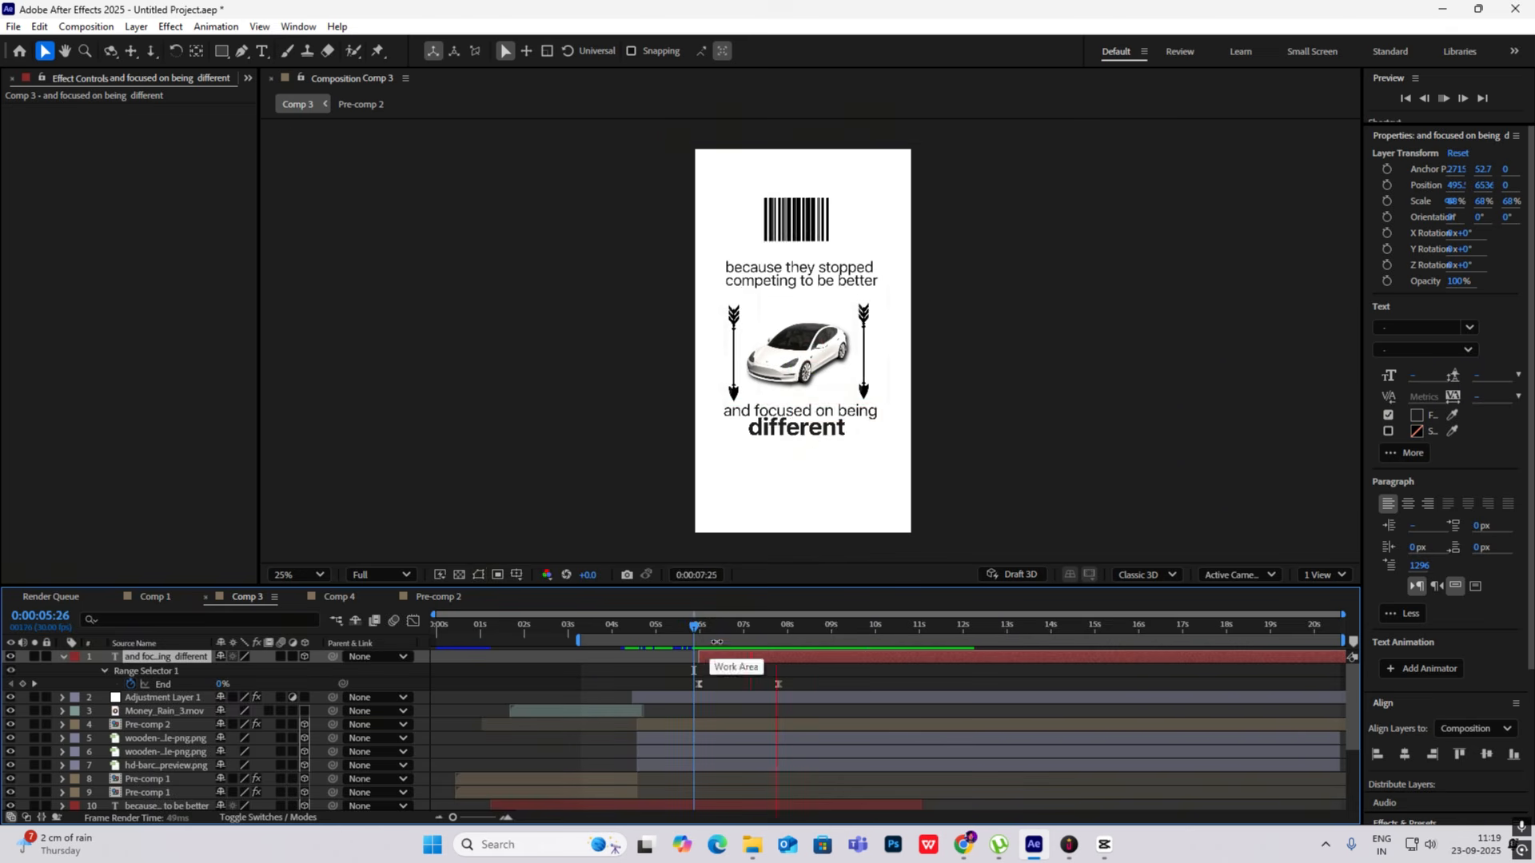
- Examine the new caption's Range Selector 1 advanced settings and the speed graph of its End keyframes
{"action": "left_click", "coordinate": [762, 625]}
{"action": "left_click", "coordinate": [104, 670]}
{"action": "left_click", "coordinate": [118, 725]}
{"action": "scroll", "coordinate": [233, 712], "scroll_direction": "down", "scroll_amount": 1}
{"action": "scroll", "coordinate": [233, 713], "scroll_direction": "up", "scroll_amount": 1}
{"action": "left_click_drag", "start_coordinate": [678, 676], "coordinate": [834, 755]}
{"action": "key", "text": "shift+F3"}
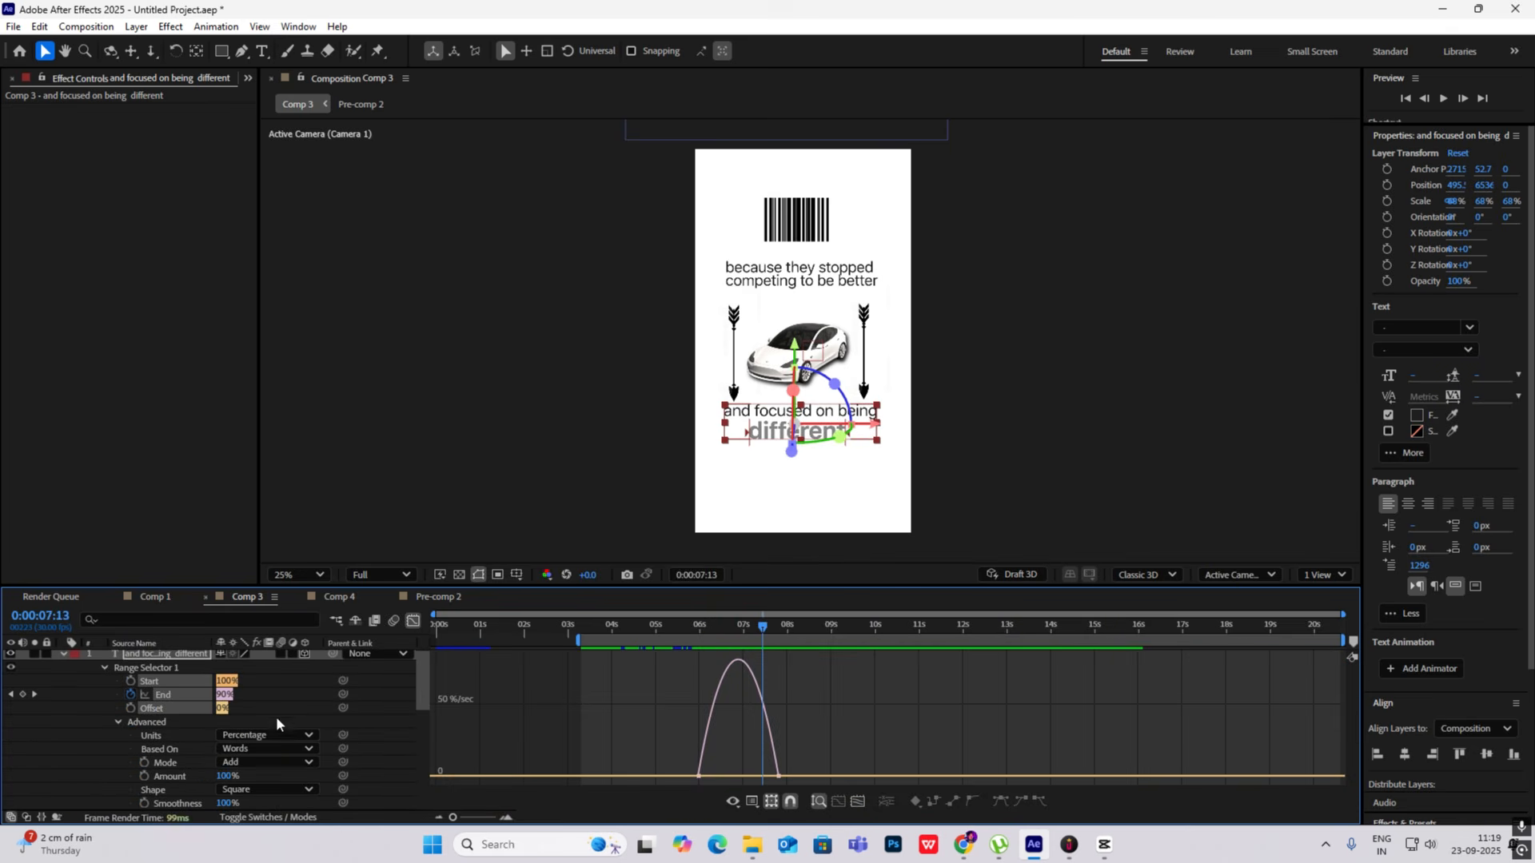
- Try changing the new caption's Range Selector Offset and preview the effect on the reveal
{"action": "scroll", "coordinate": [268, 768], "scroll_direction": "down", "scroll_amount": 2}
{"action": "scroll", "coordinate": [268, 769], "scroll_direction": "up", "scroll_amount": 2}
{"action": "mouse_move", "coordinate": [223, 709]}
{"action": "left_mouse_down"}
{"action": "mouse_move", "coordinate": [206, 720]}
{"action": "mouse_move", "coordinate": [240, 710]}
{"action": "left_mouse_up"}
{"action": "key", "text": "ctrl+z"}
{"action": "left_click", "coordinate": [694, 626]}
{"action": "key", "text": "space"}
{"action": "key", "text": "ctrl+z"}
{"action": "left_click", "coordinate": [64, 654]}
{"action": "key", "text": "shift+F3"}
- Preview the caption reveal and compare it with the reference video in CapCut at about 00:00:10:04
{"action": "left_click", "coordinate": [688, 626]}
{"action": "key", "text": "space"}
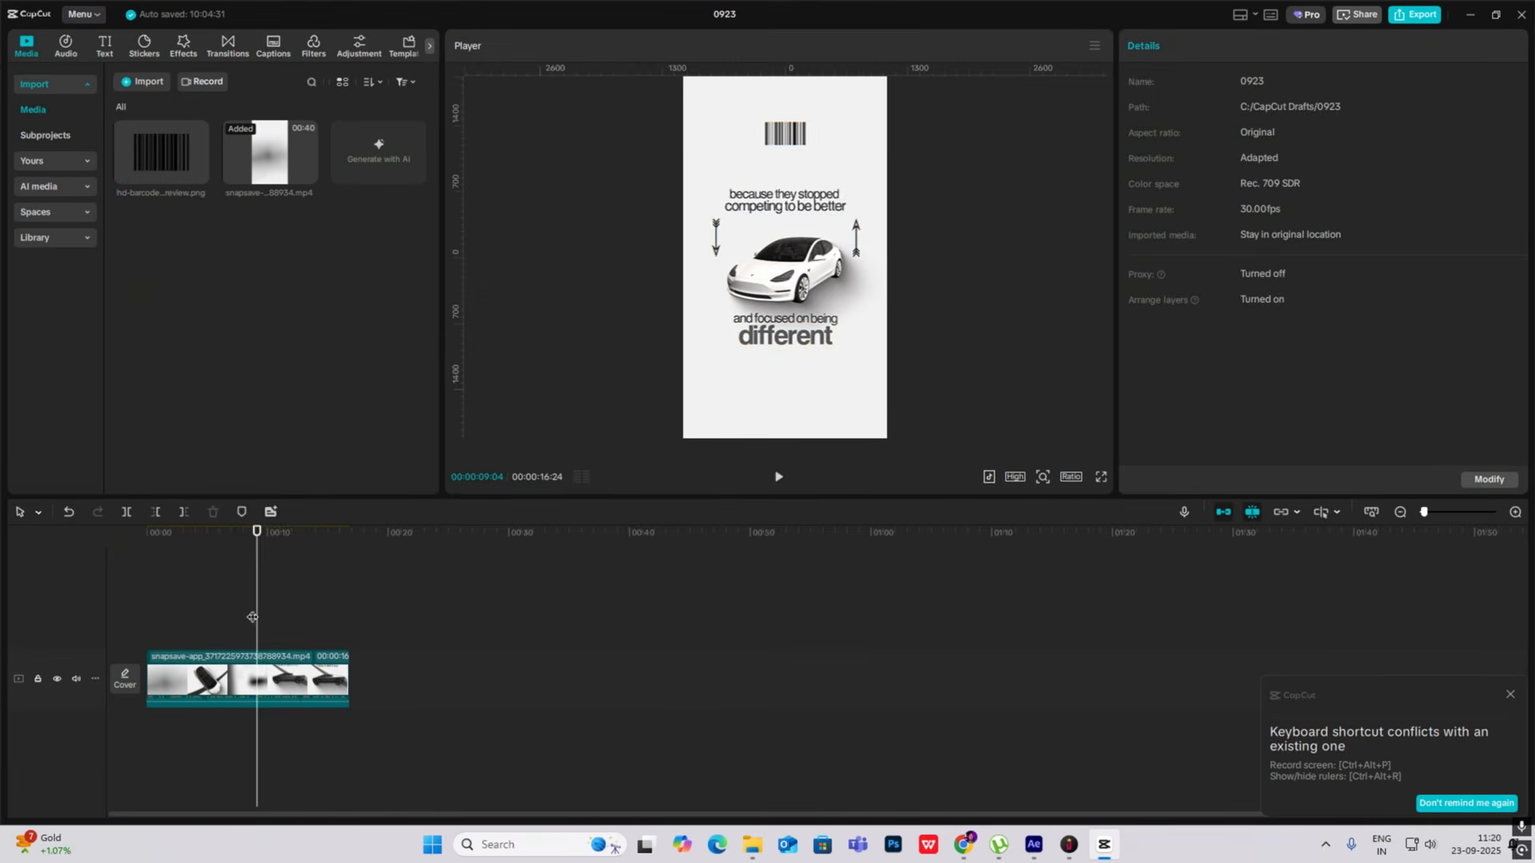
{"action": "mouse_move", "coordinate": [256, 620]}
{"action": "left_mouse_down"}
{"action": "mouse_move", "coordinate": [305, 625]}
{"action": "mouse_move", "coordinate": [237, 629]}
{"action": "mouse_move", "coordinate": [268, 631]}
{"action": "left_mouse_up"}
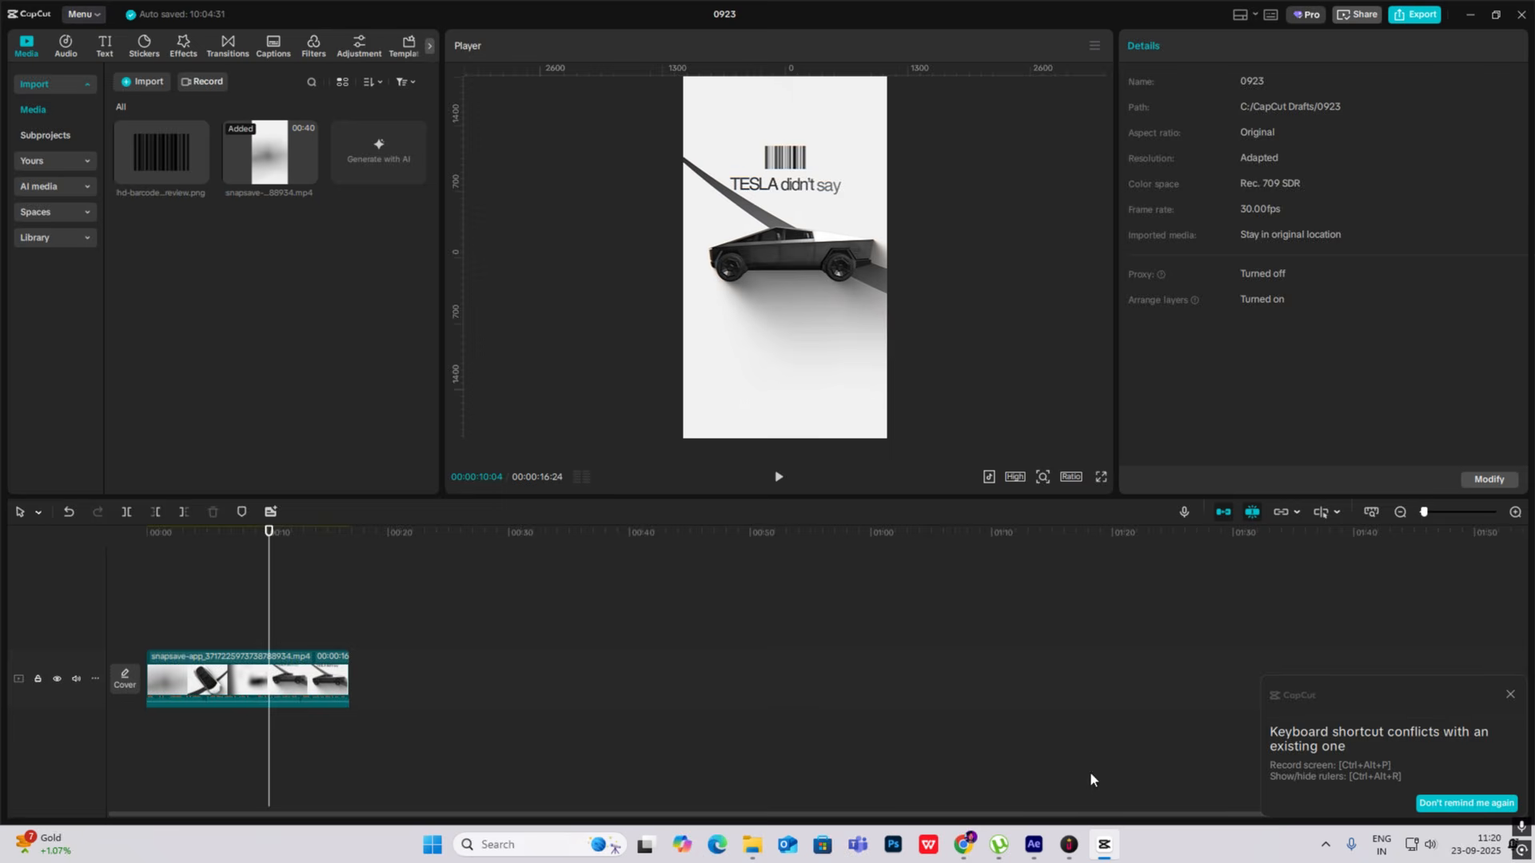
{"action": "left_click", "coordinate": [1104, 844]}
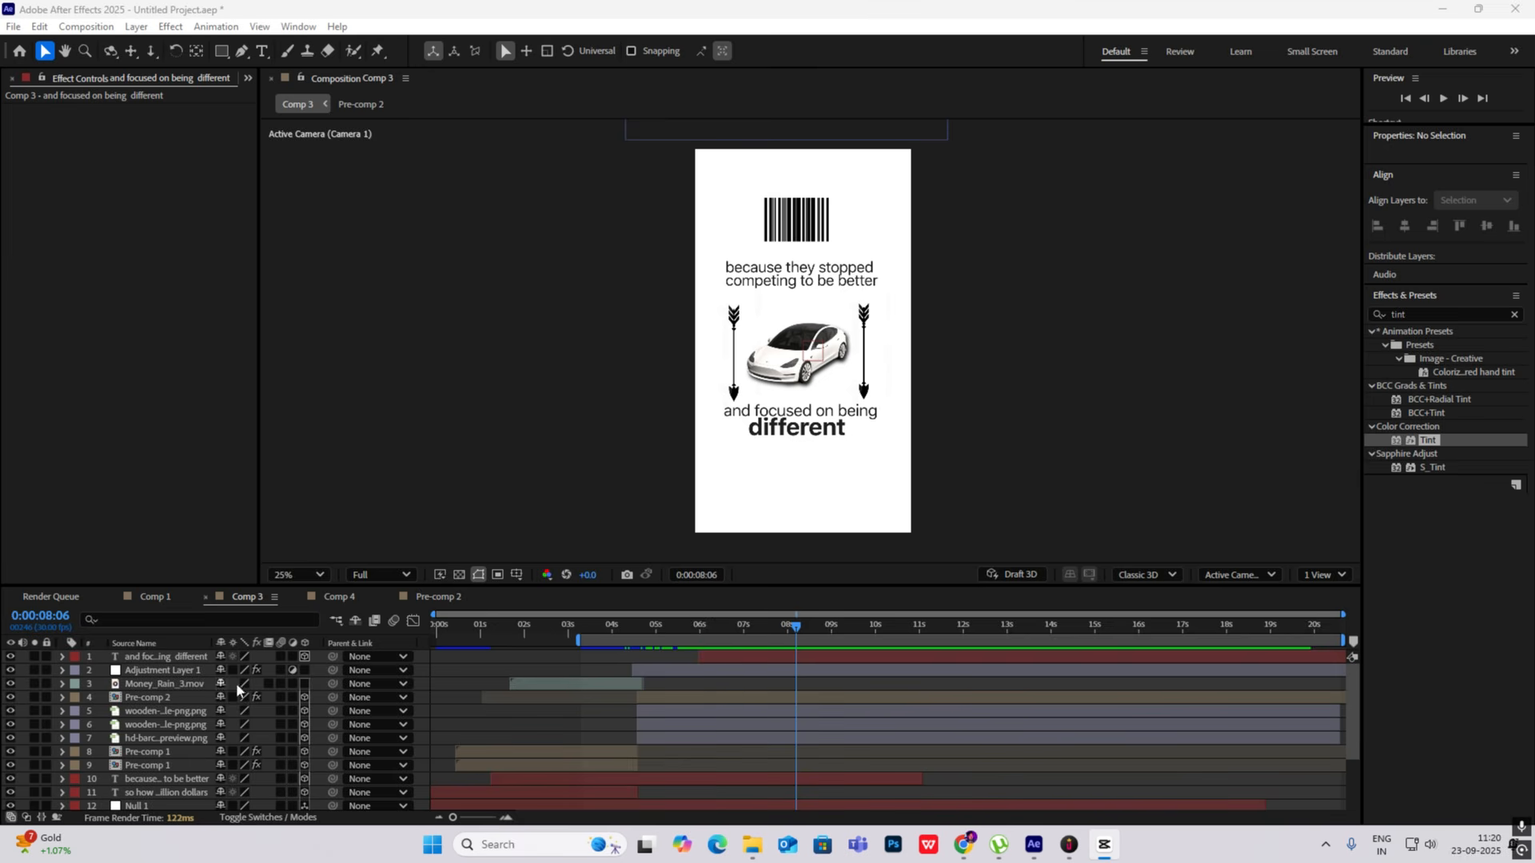
- Add Null 1 Position keyframes at 0:00:07:22 and 0:00:08:26, with the second set to 540, 5825, 0
{"action": "mouse_move", "coordinate": [802, 632]}
{"action": "left_mouse_down"}
{"action": "mouse_move", "coordinate": [752, 629]}
{"action": "mouse_move", "coordinate": [777, 631]}
{"action": "left_mouse_up"}
{"action": "scroll", "coordinate": [142, 711], "scroll_direction": "down", "scroll_amount": 2}
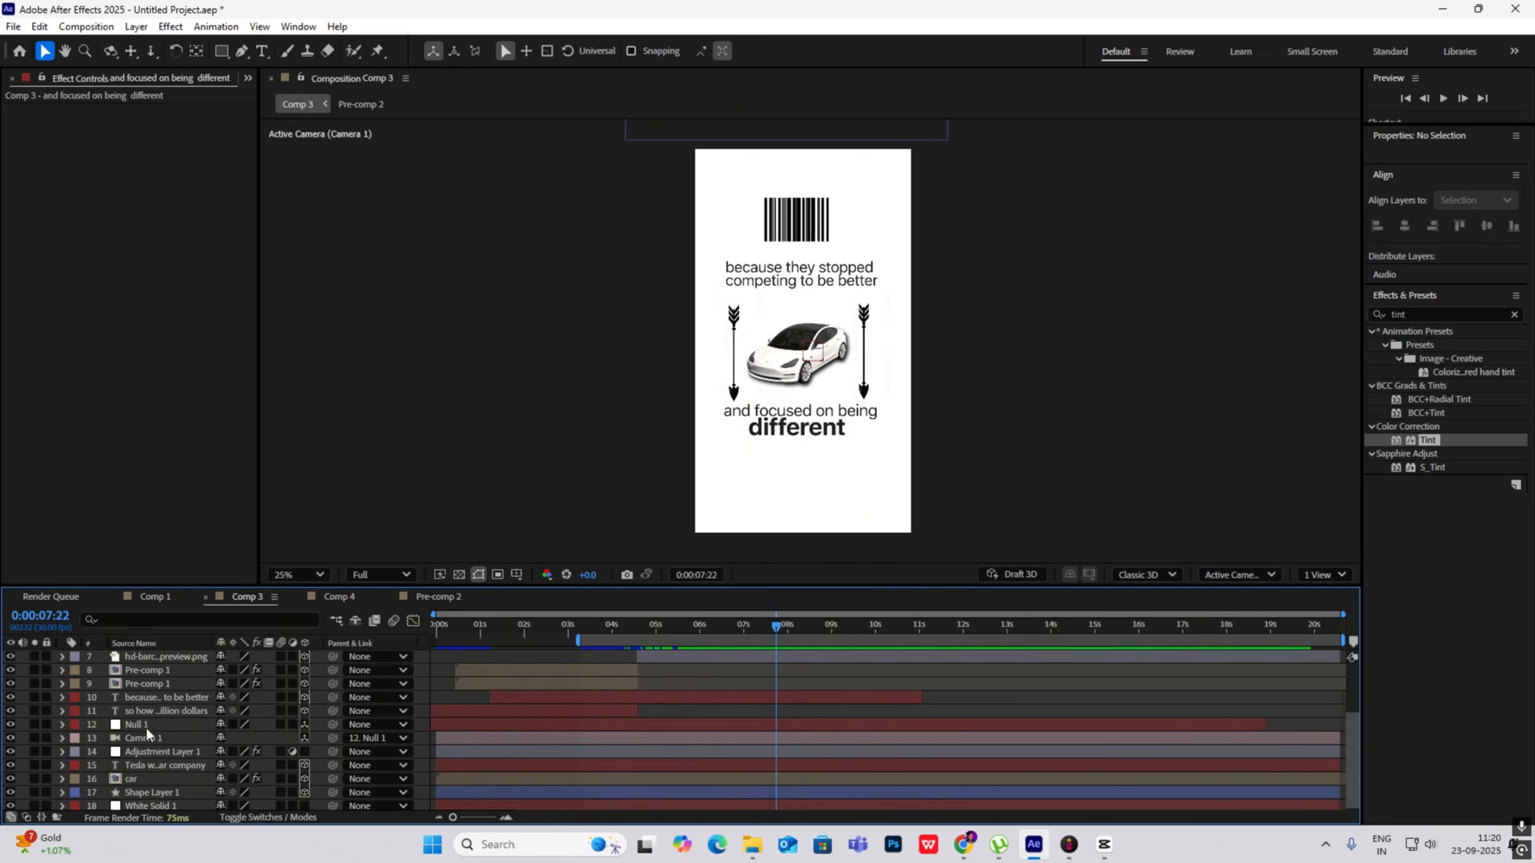
{"action": "left_click", "coordinate": [145, 727]}
{"action": "key", "text": "p"}
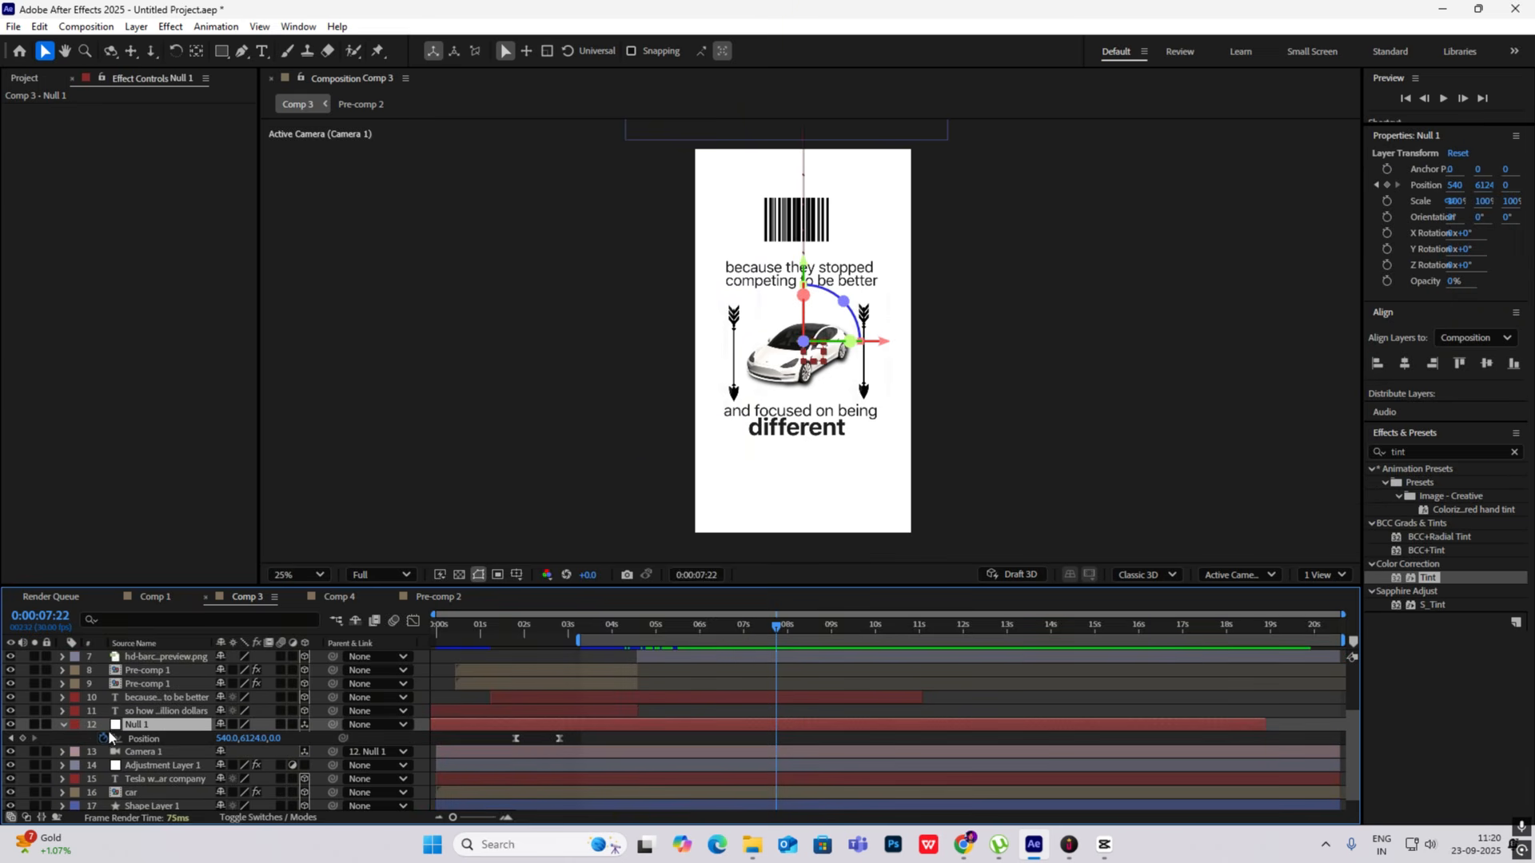
{"action": "left_click", "coordinate": [23, 738]}
{"action": "left_click_drag", "start_coordinate": [780, 649], "coordinate": [826, 662]}
{"action": "left_click_drag", "start_coordinate": [254, 742], "coordinate": [33, 738]}
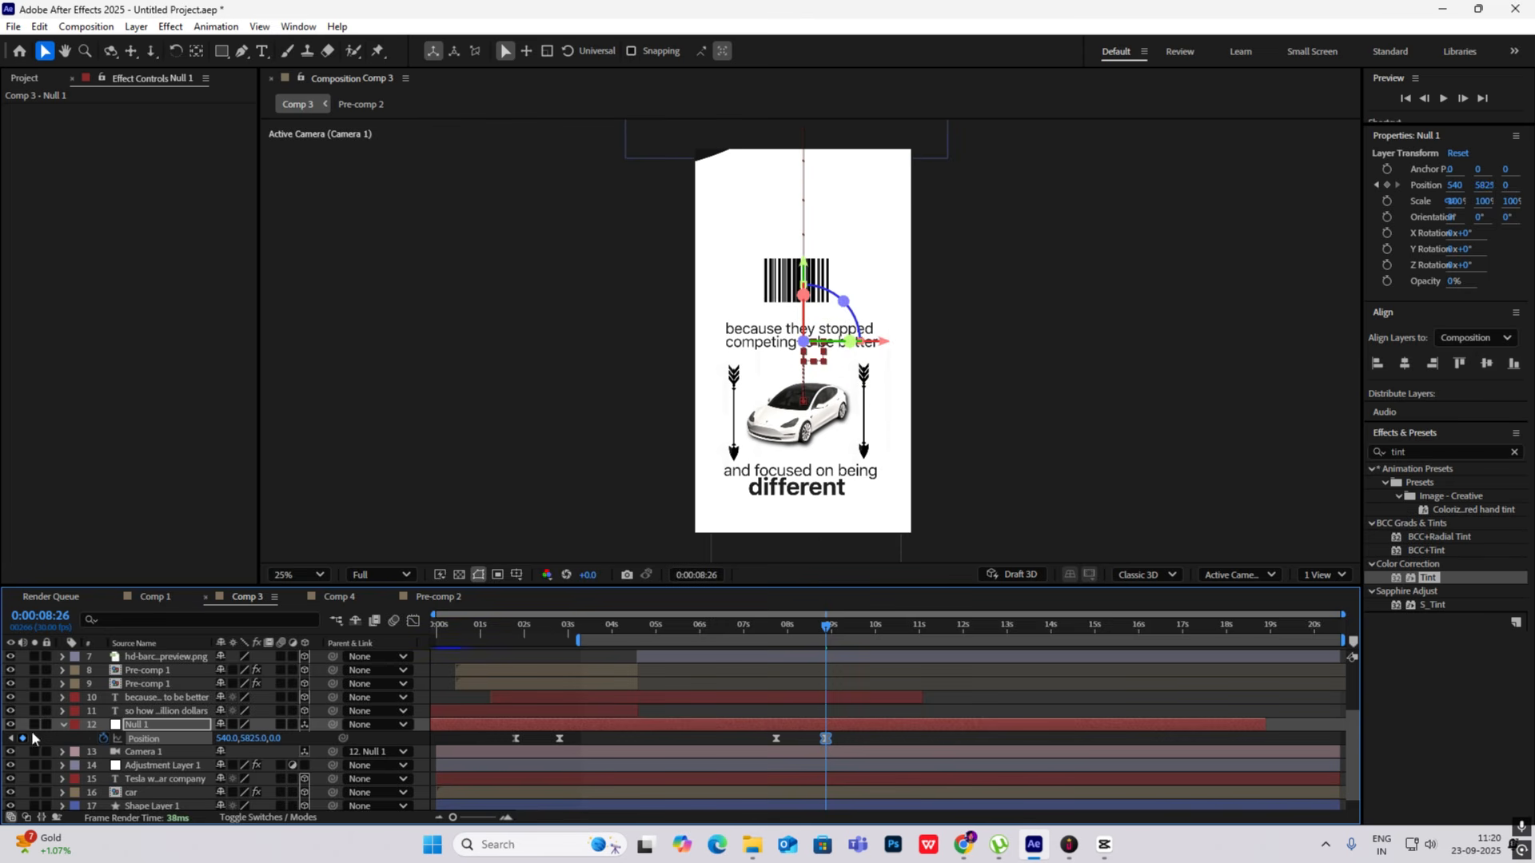
- Reshape the speed curve between Null 1's last two Position keyframes to accelerate slowly and peak near the end
{"action": "left_click_drag", "start_coordinate": [856, 726], "coordinate": [695, 760]}
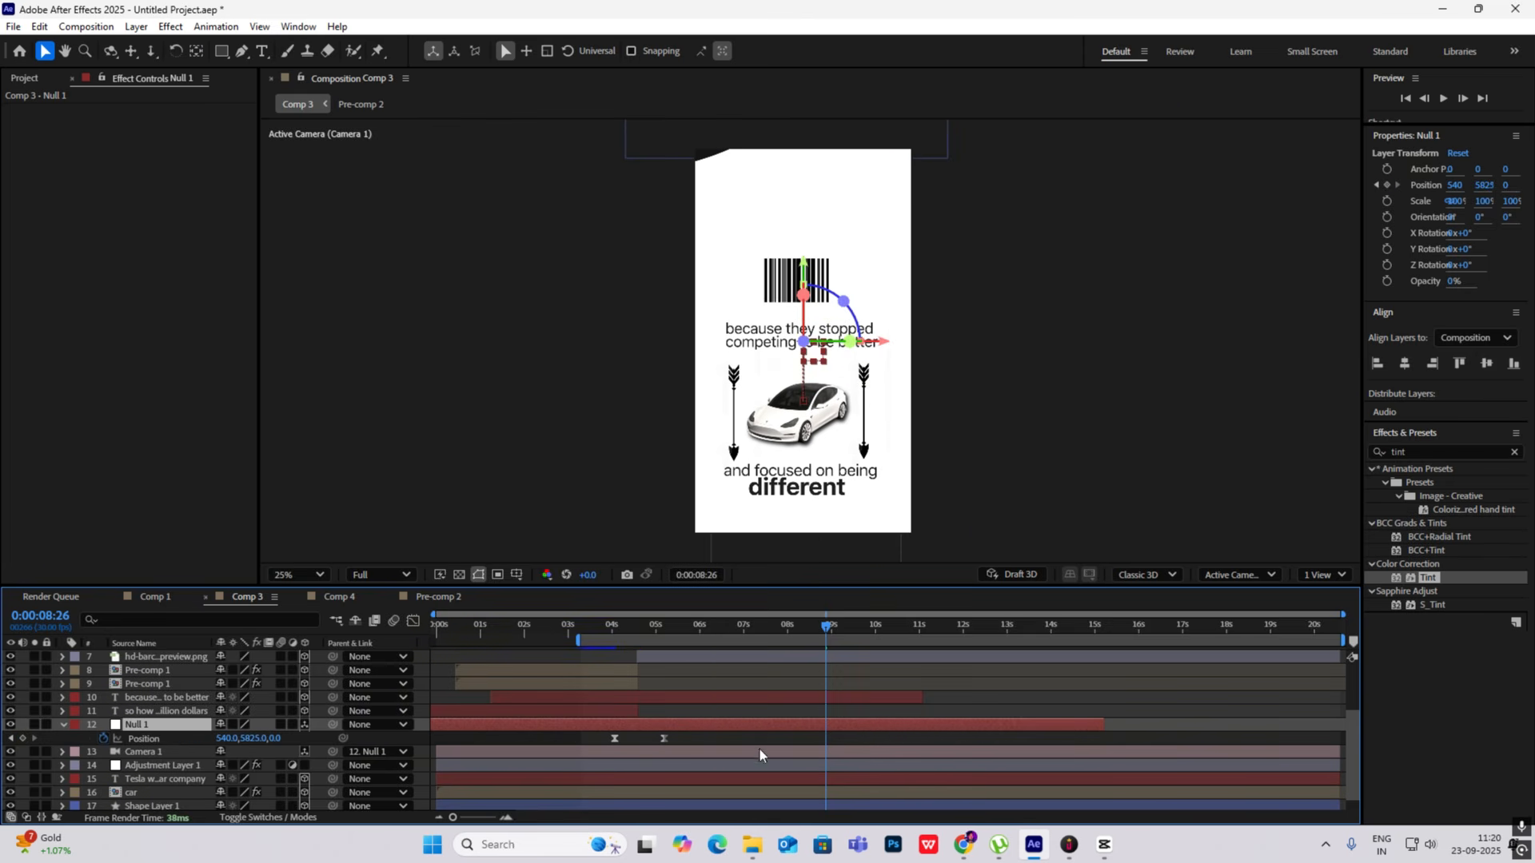
{"action": "key", "text": "ctrl+z"}
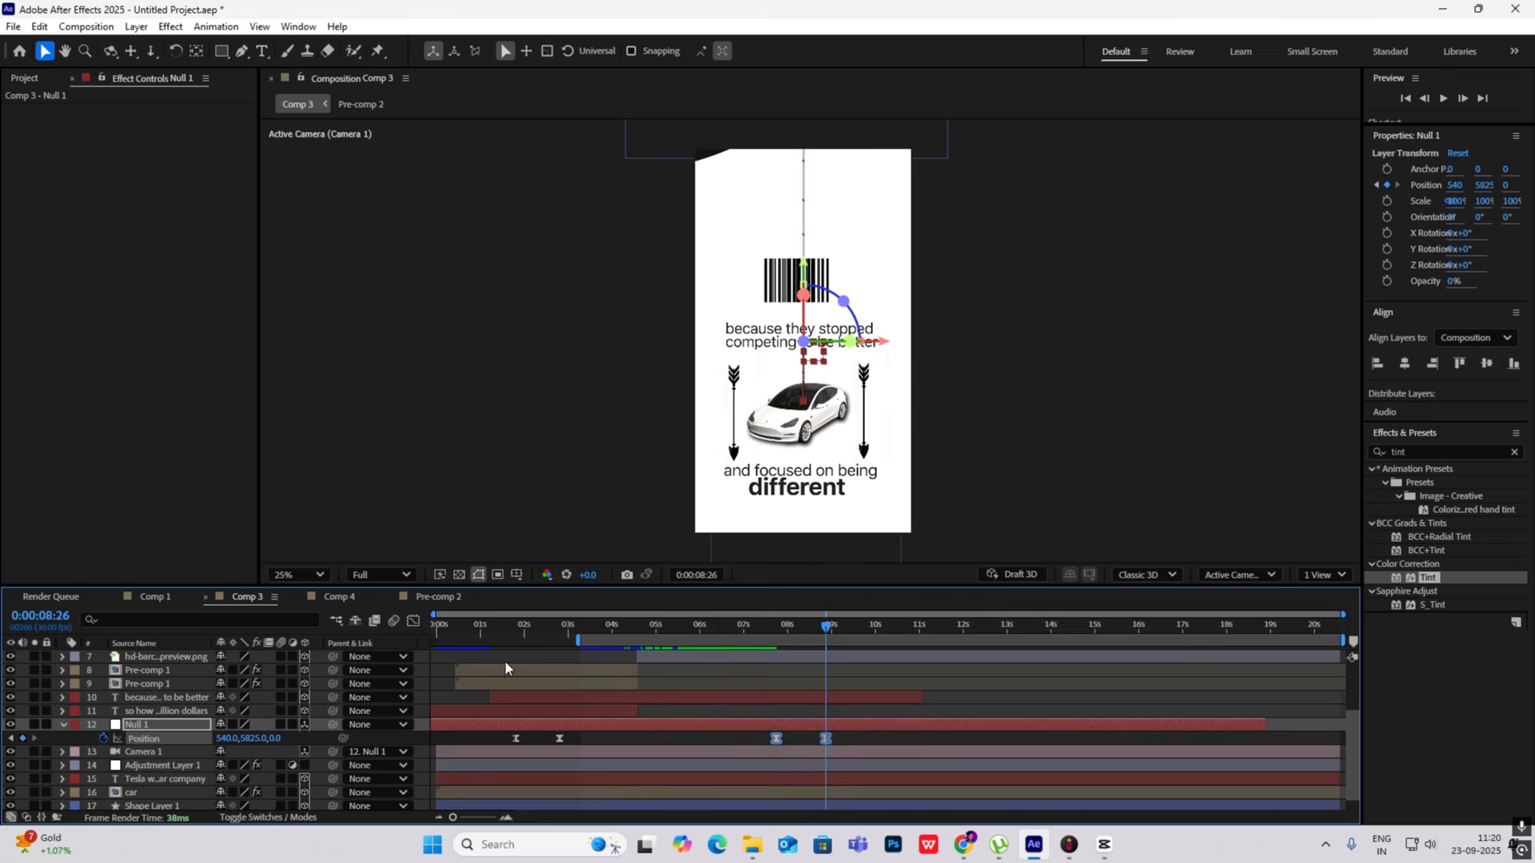
{"action": "left_click", "coordinate": [413, 622]}
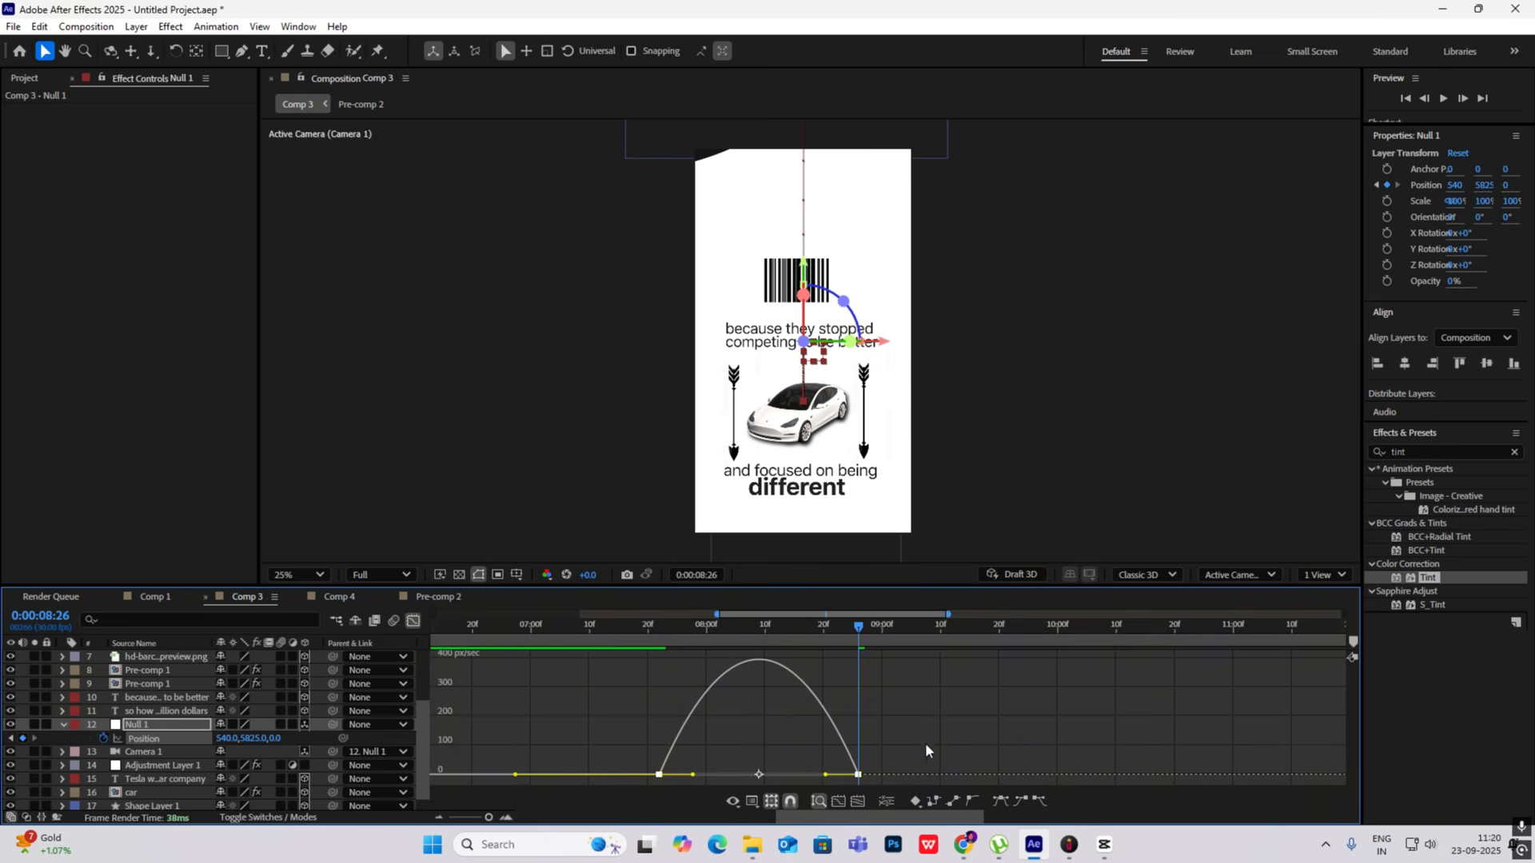
{"action": "left_click", "coordinate": [742, 752]}
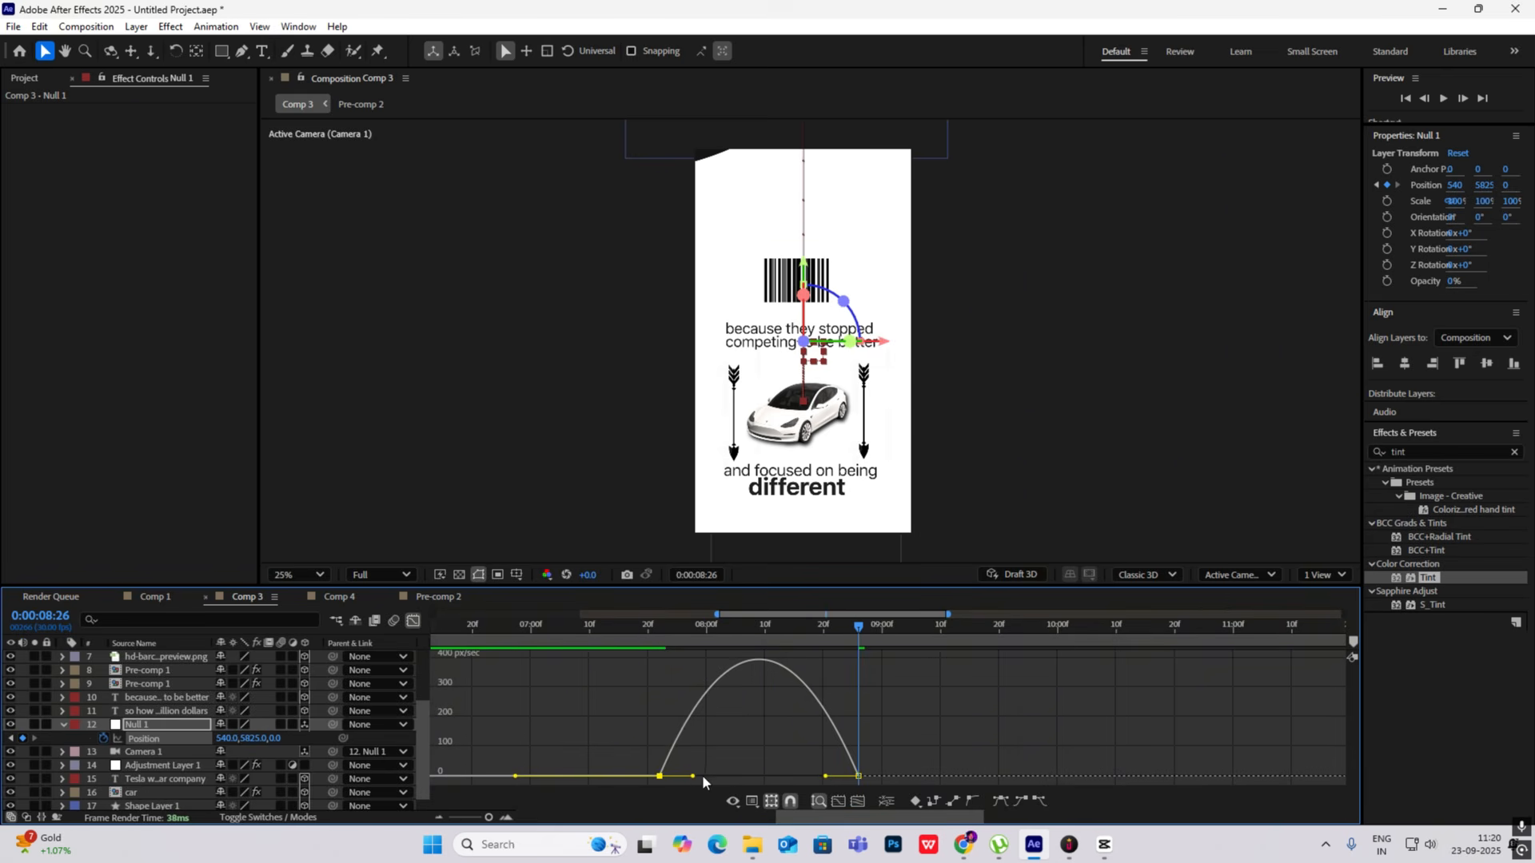
{"action": "left_click_drag", "start_coordinate": [693, 777], "coordinate": [724, 776]}
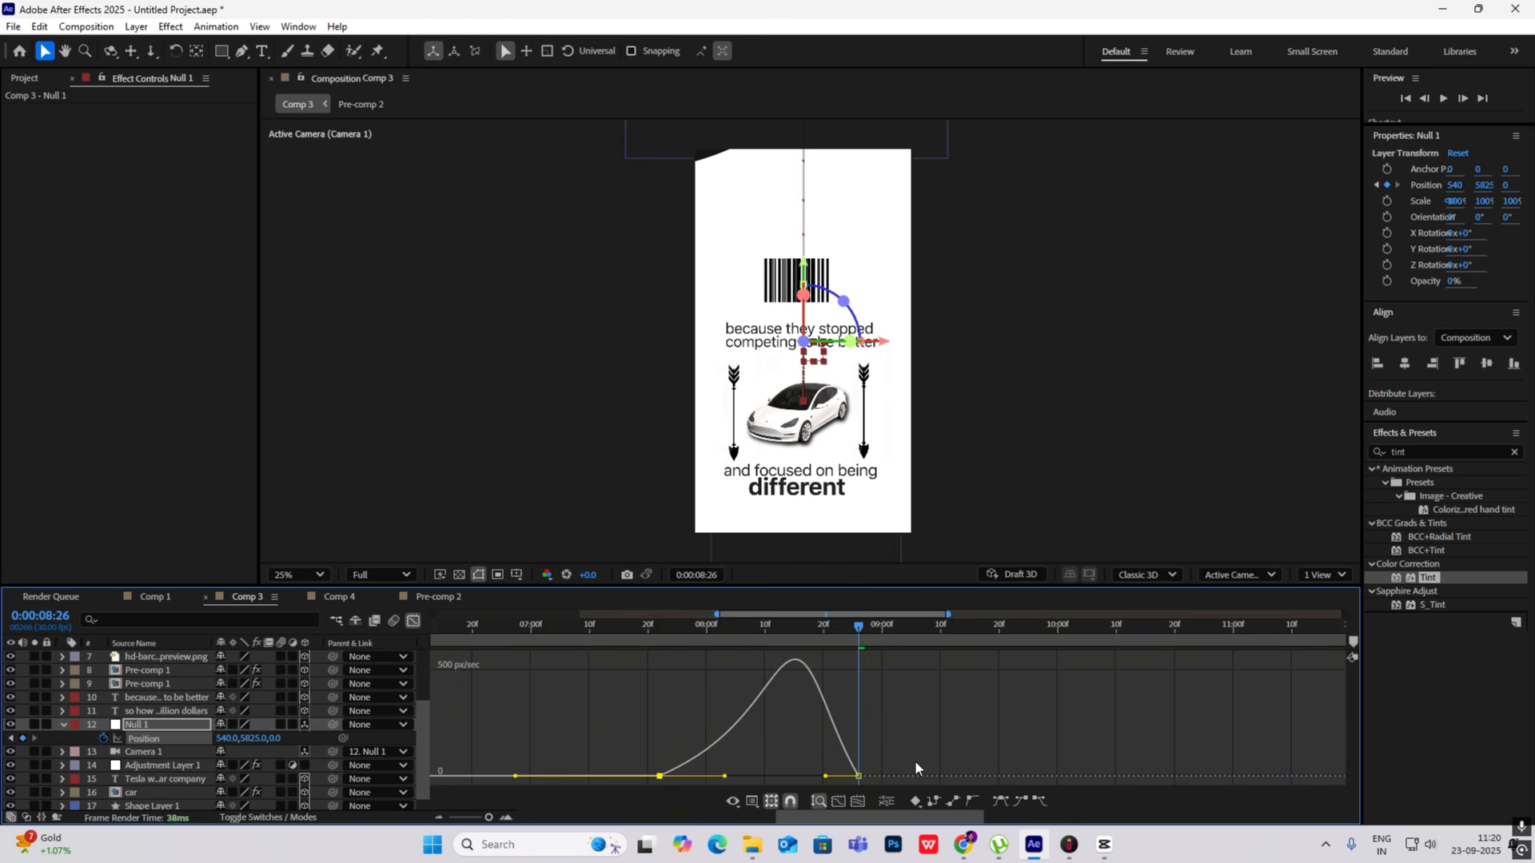
{"action": "left_click_drag", "start_coordinate": [826, 777], "coordinate": [844, 776]}
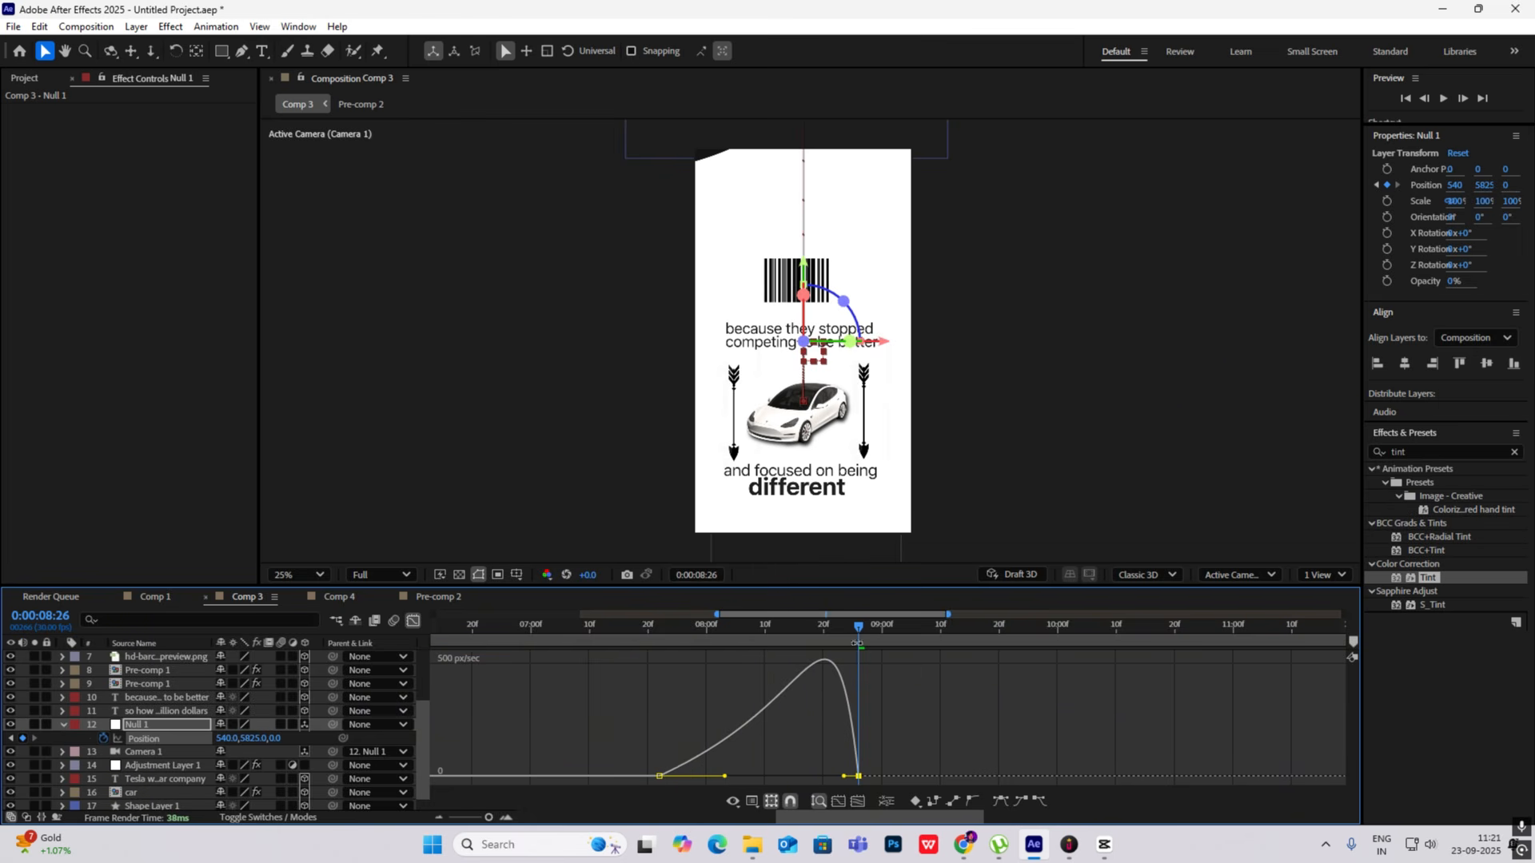
- Preview the camera move and shift Null 1's last Position keyframe earlier to about 0:00:08:13
{"action": "left_click_drag", "start_coordinate": [857, 627], "coordinate": [668, 628]}
{"action": "key", "text": "space"}
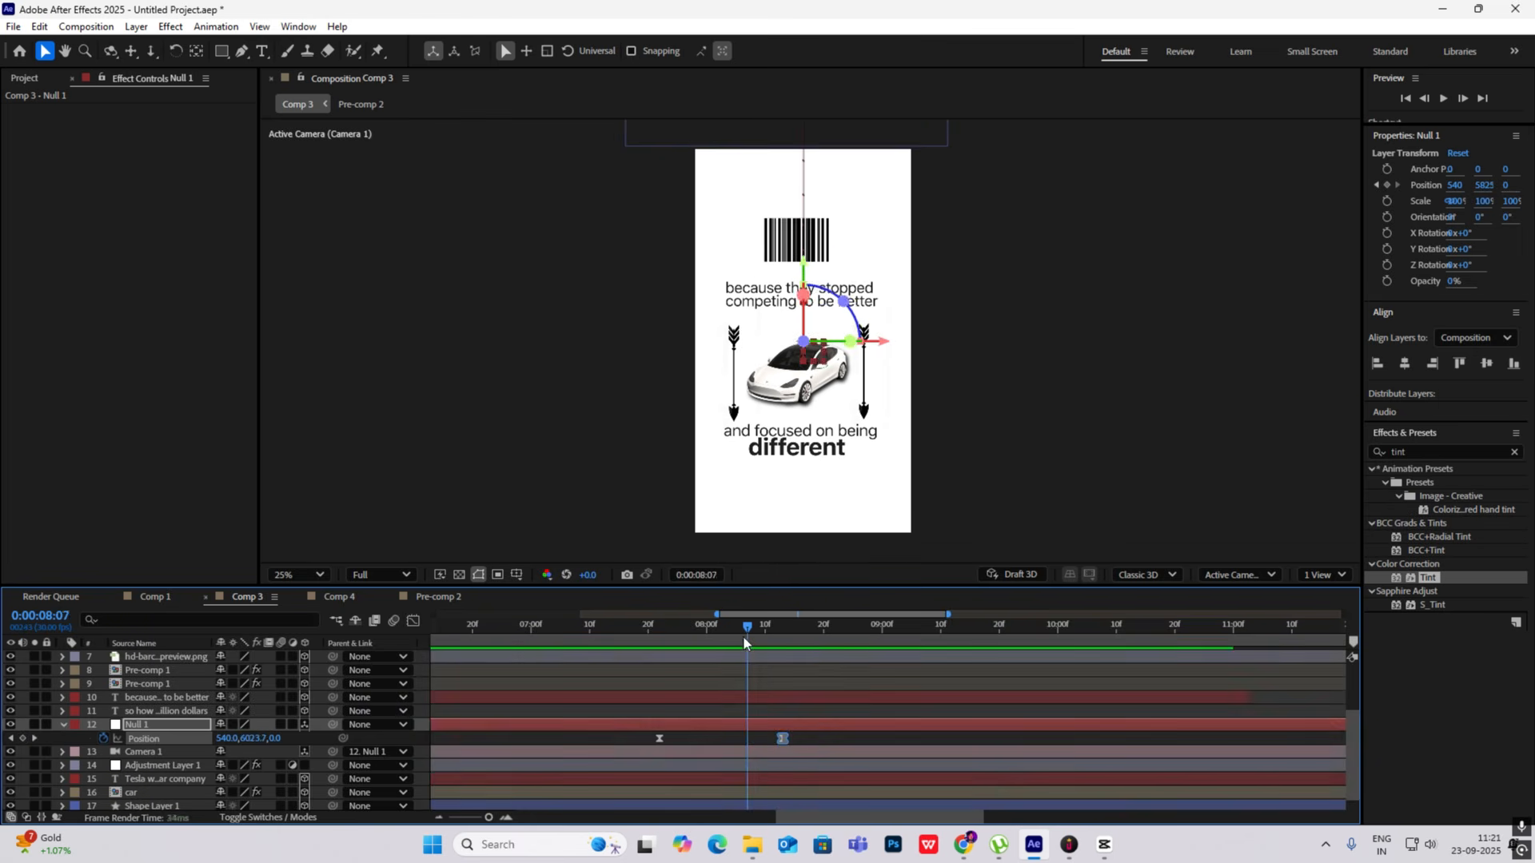
{"action": "left_click_drag", "start_coordinate": [747, 637], "coordinate": [766, 644]}
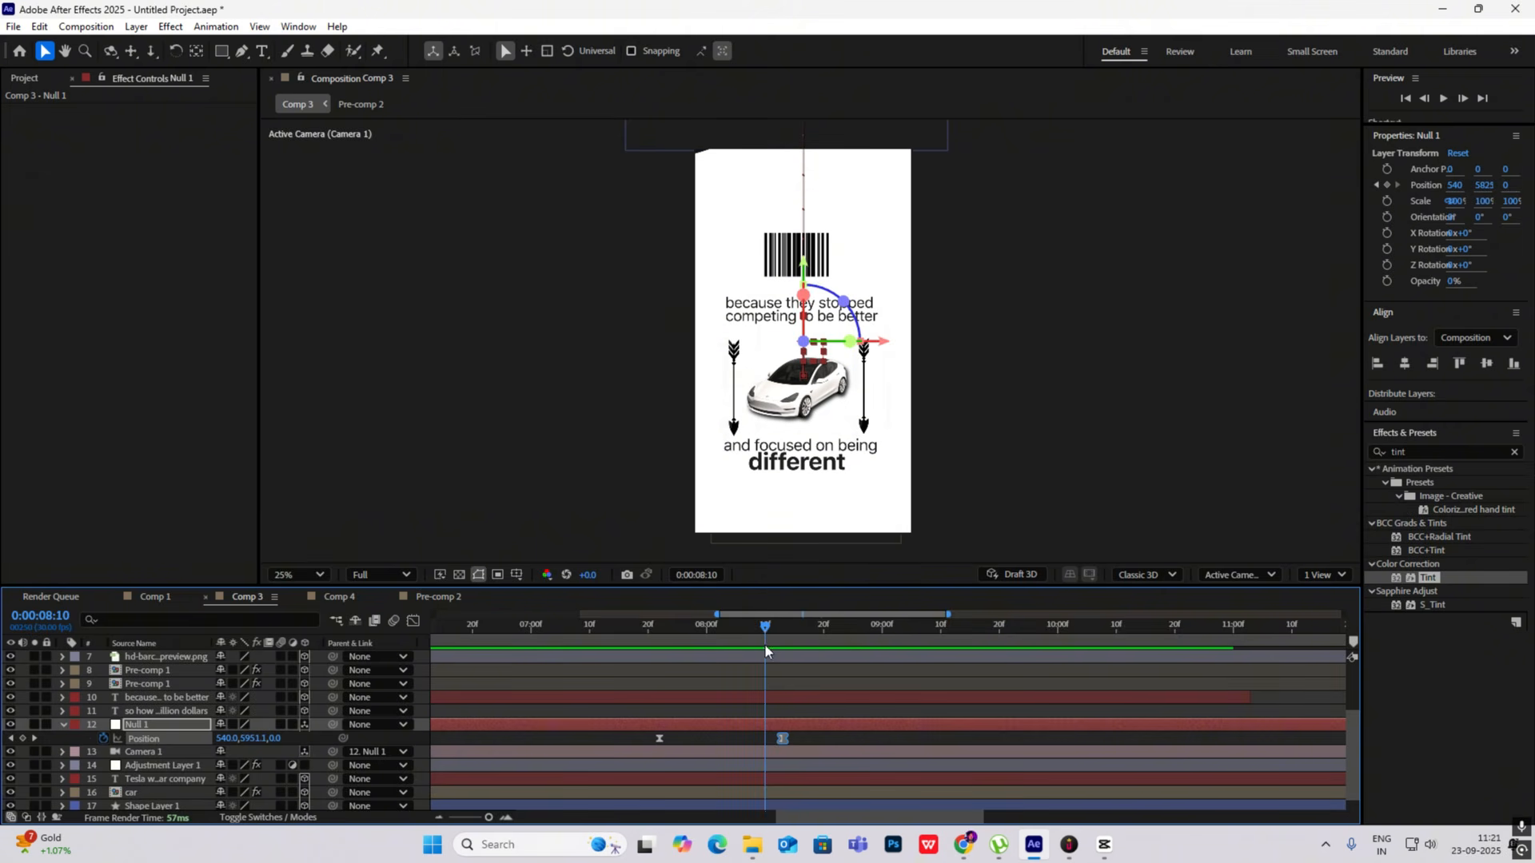
{"action": "left_click", "coordinate": [64, 725]}
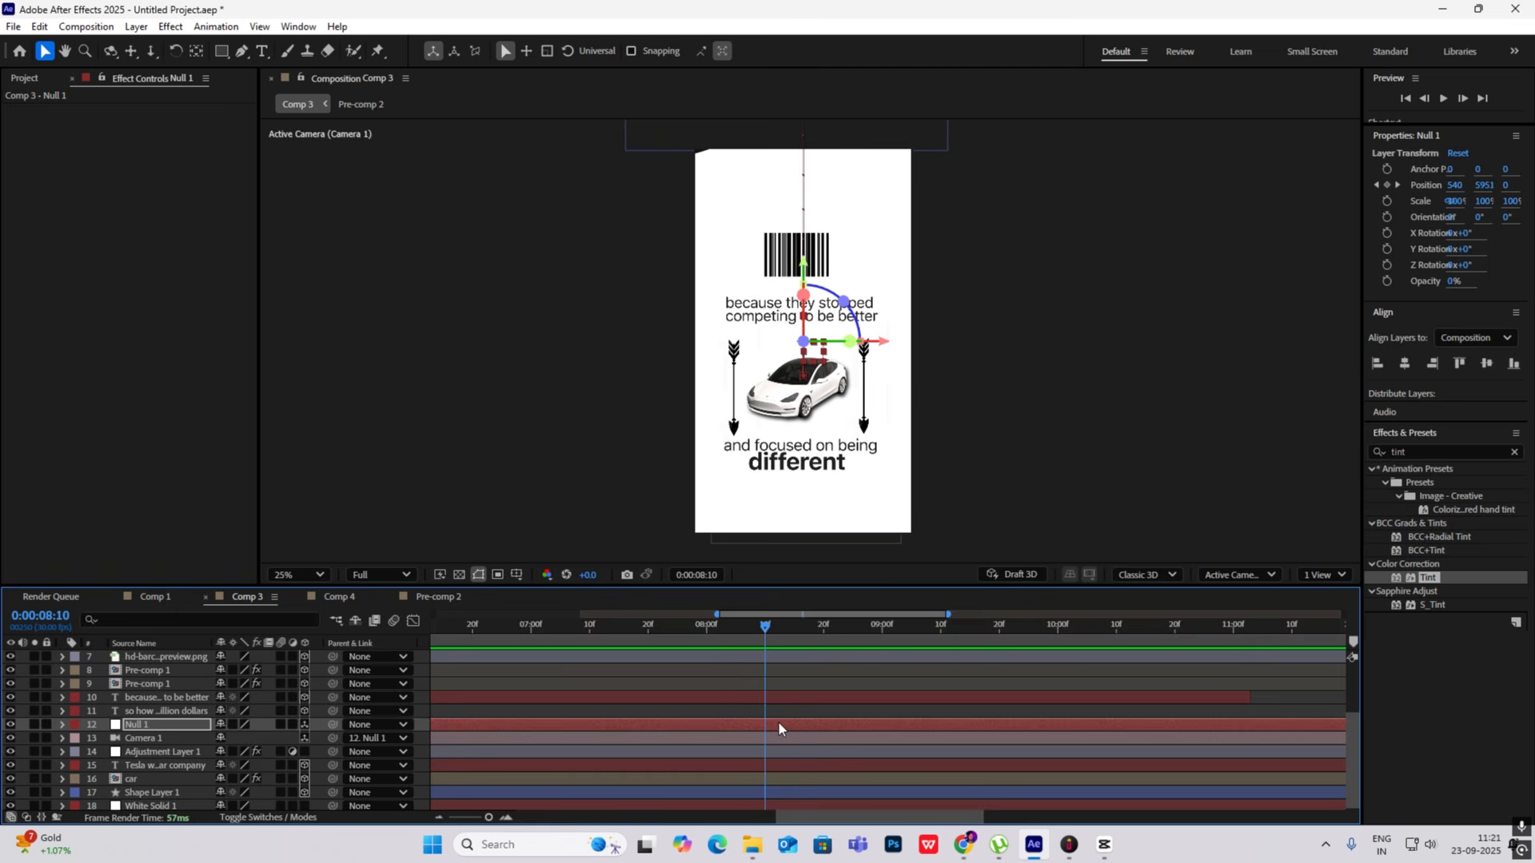
- Trim the ends of the "and focused on being different" text, Pre-comp 2, both arrow layers and the barcode layer to 0:00:08:10
{"action": "scroll", "coordinate": [780, 726], "scroll_direction": "up", "scroll_amount": 3}
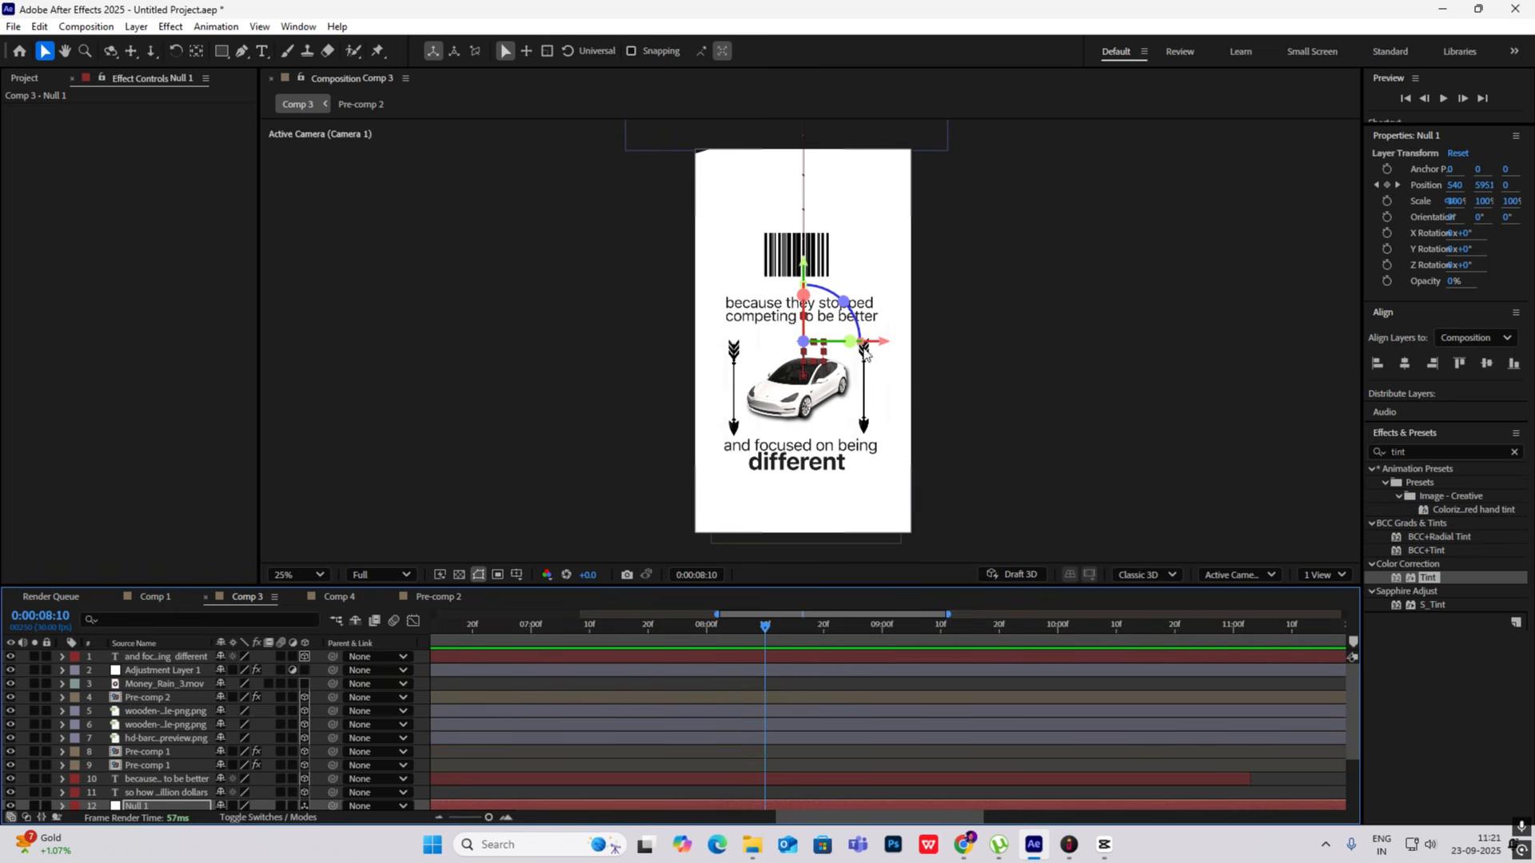
{"action": "left_click", "coordinate": [182, 657]}
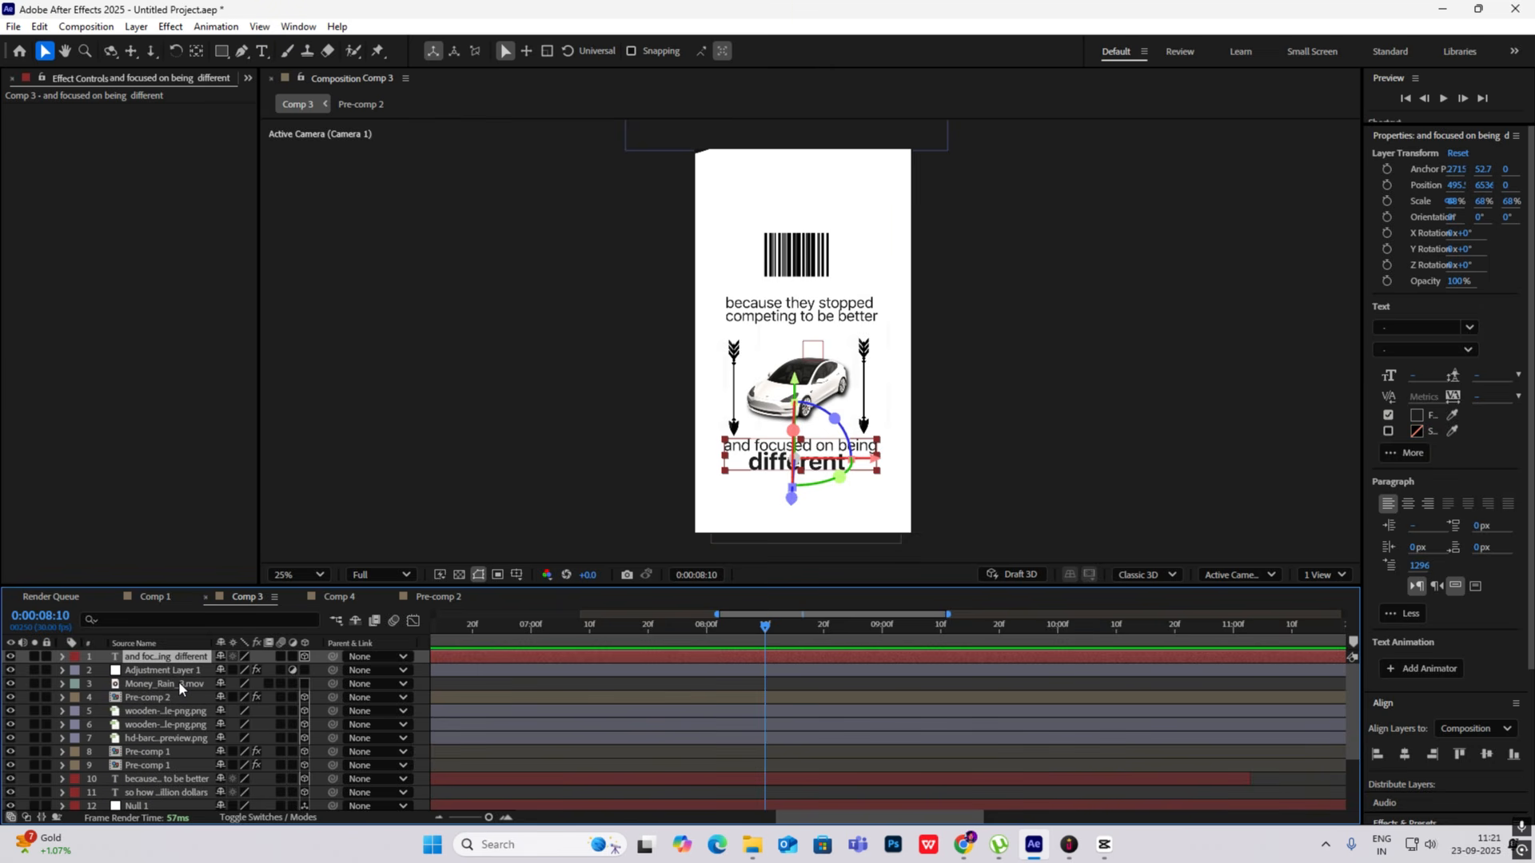
{"action": "left_click", "coordinate": [181, 684], "text": "ctrl"}
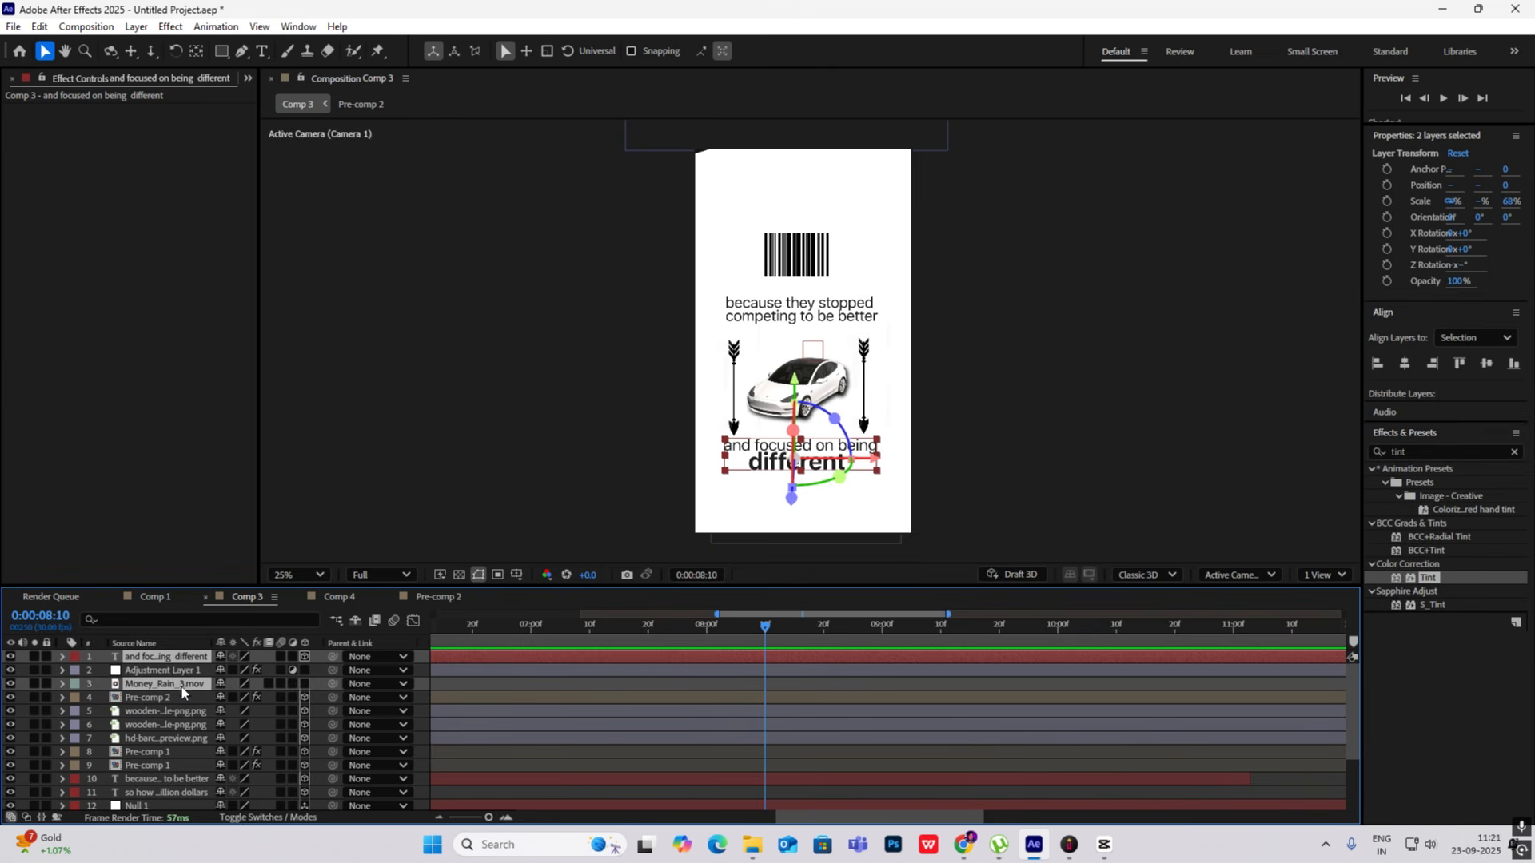
{"action": "left_click", "coordinate": [163, 685], "text": "ctrl"}
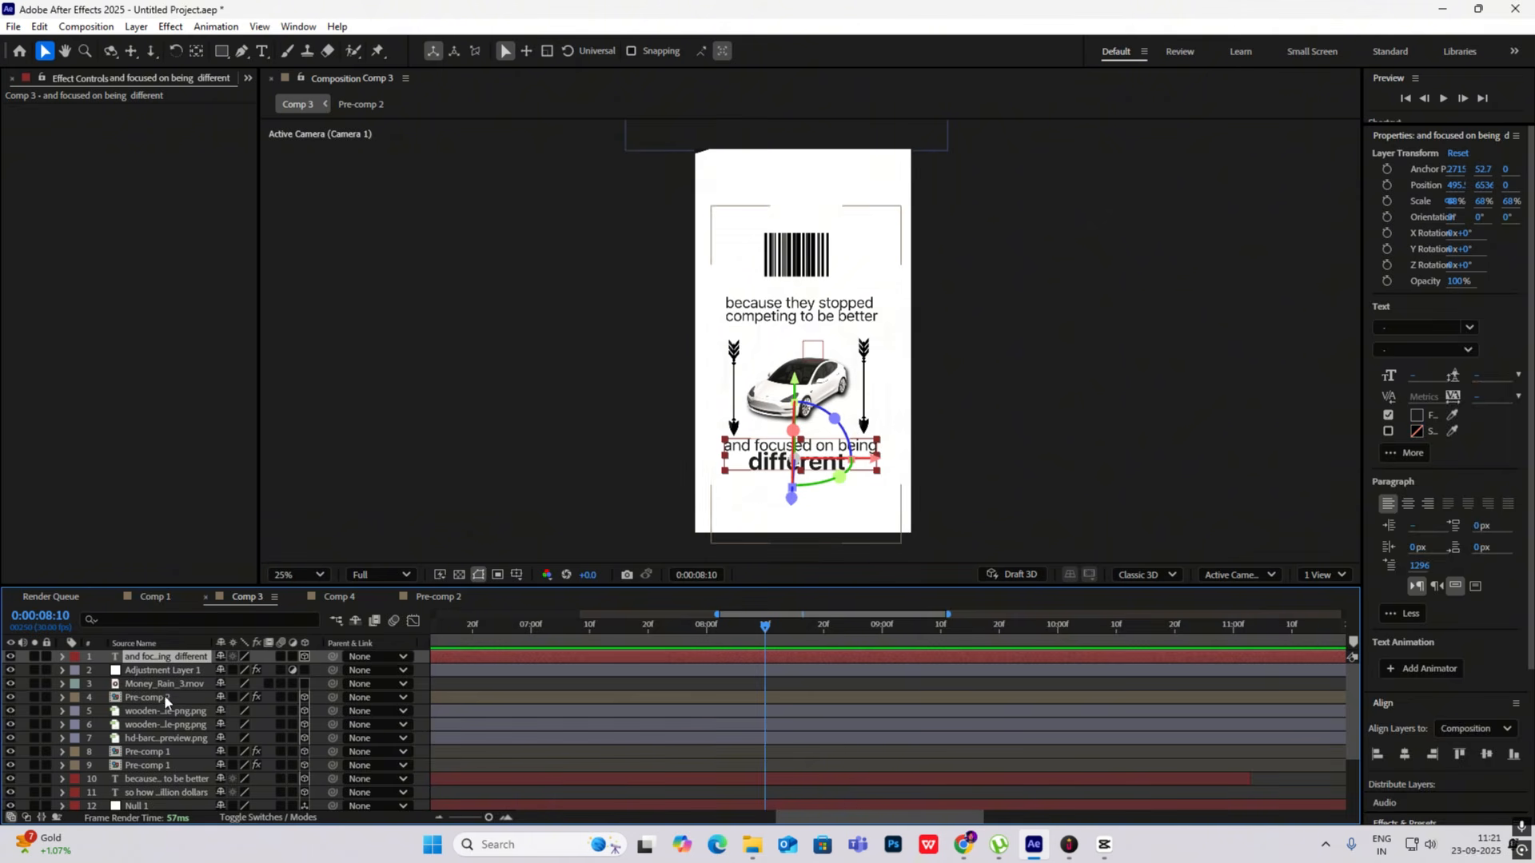
{"action": "left_click", "coordinate": [162, 698], "text": "ctrl"}
{"action": "left_click", "coordinate": [161, 712], "text": "ctrl"}
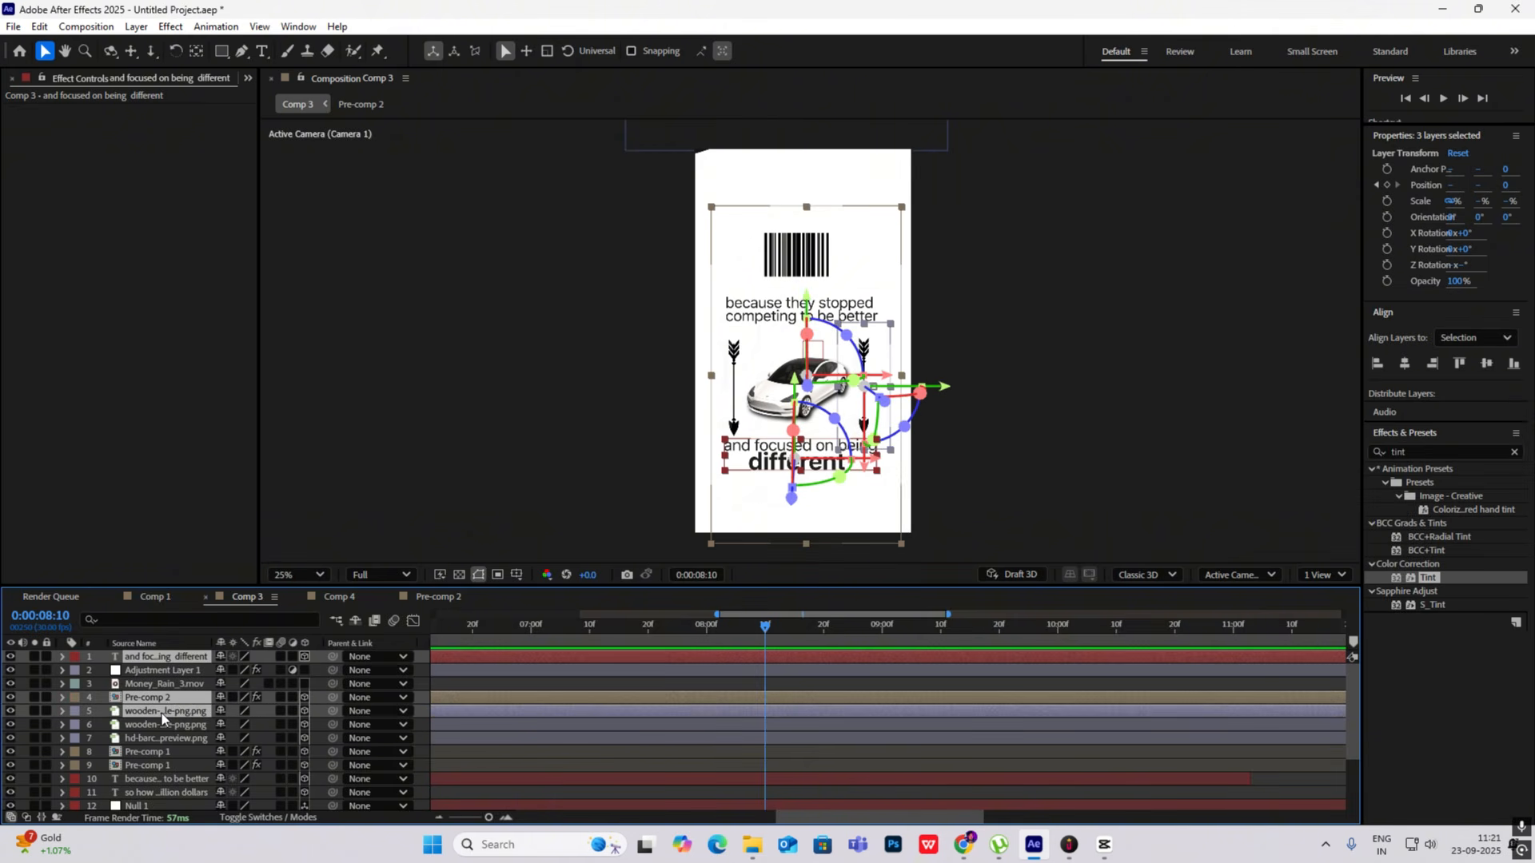
{"action": "left_click", "coordinate": [159, 726], "text": "ctrl"}
{"action": "left_click", "coordinate": [156, 738], "text": "ctrl"}
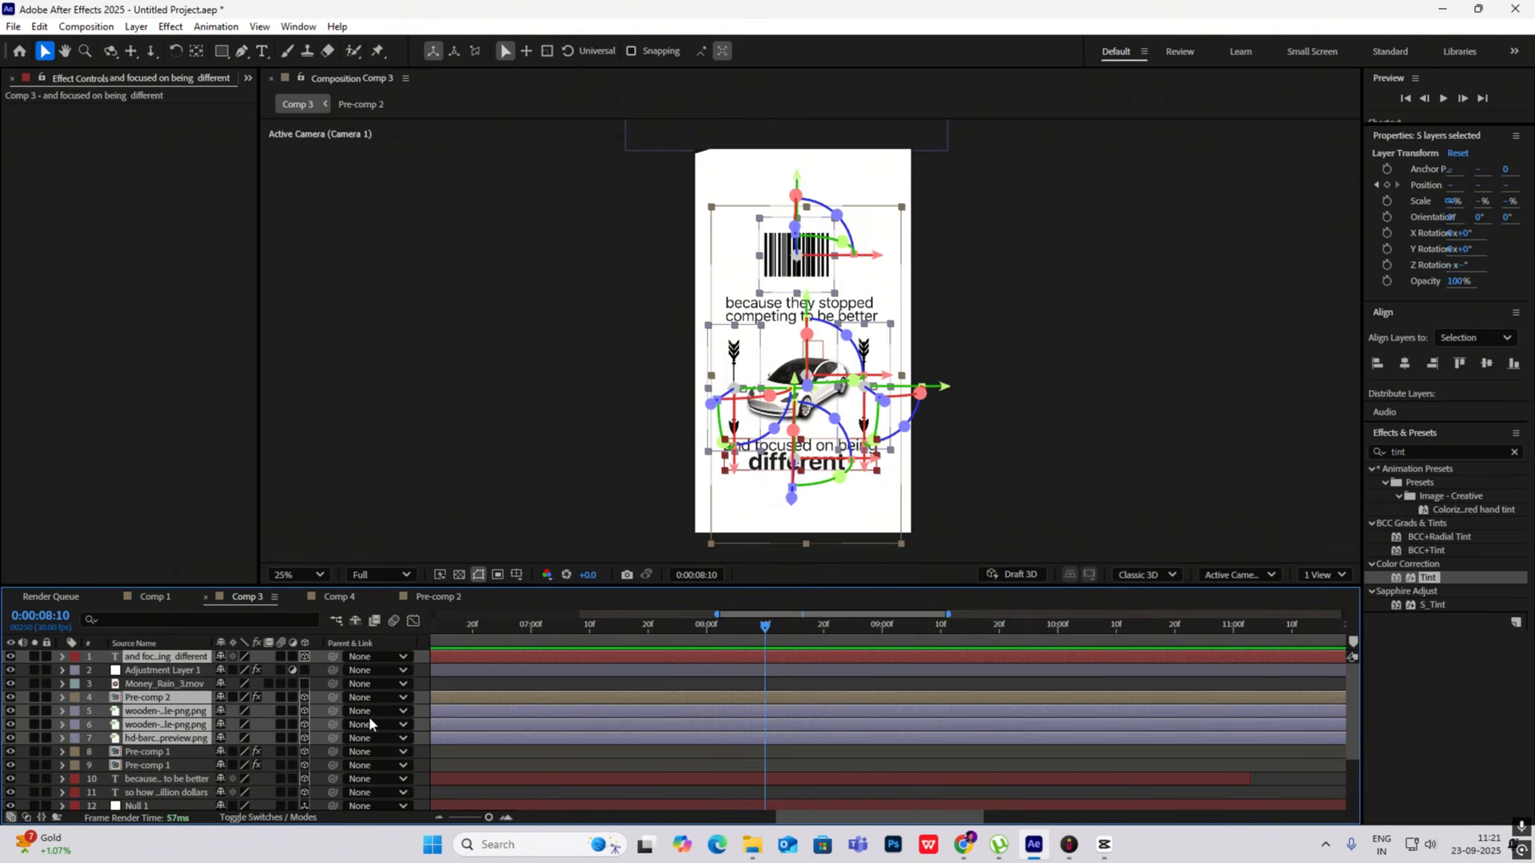
{"action": "key", "text": "alt+]"}
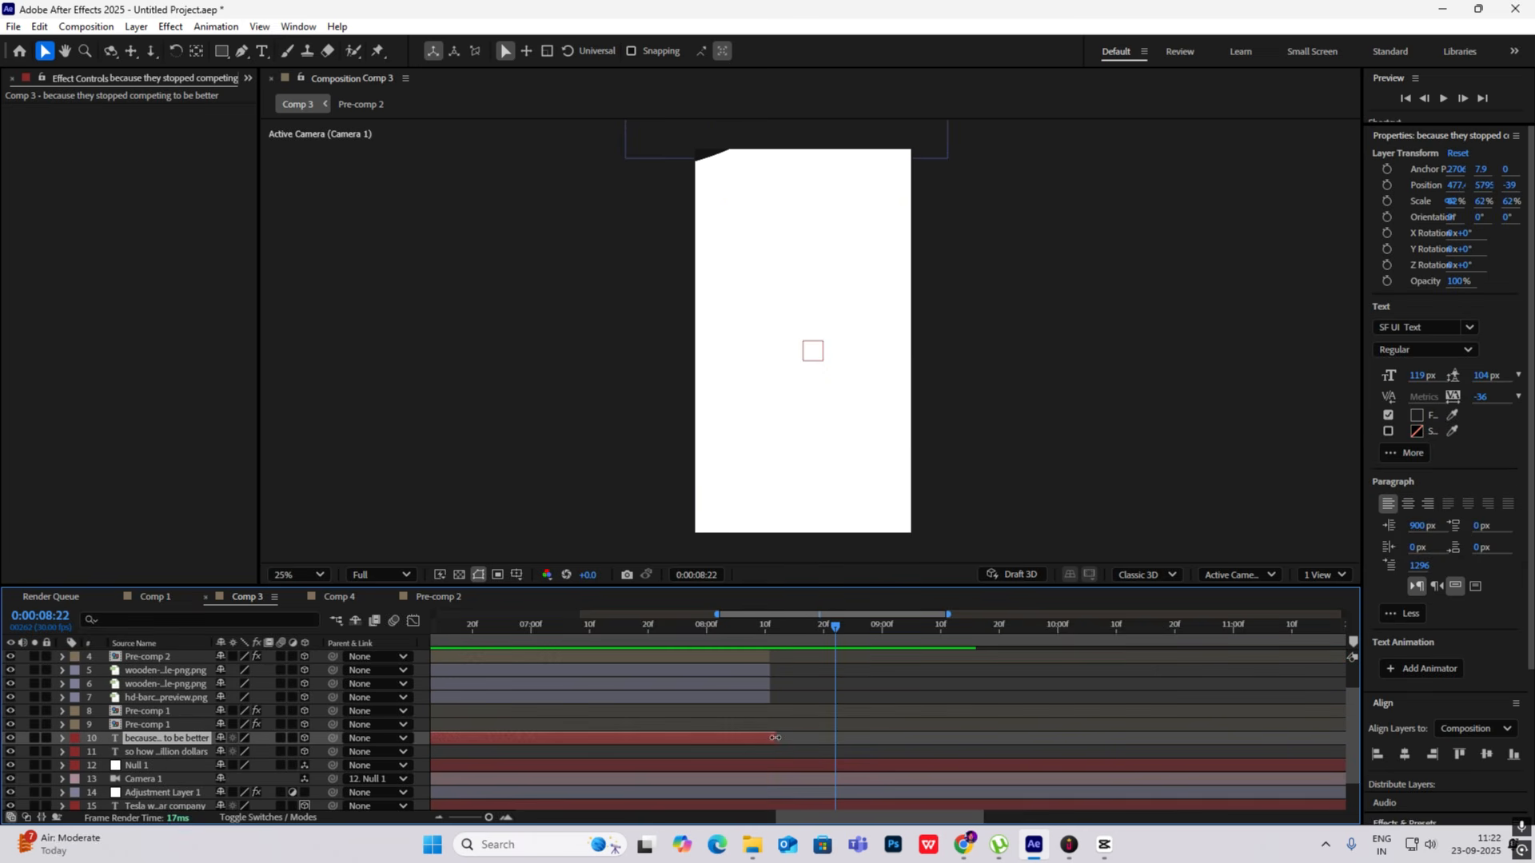
- Scrub through the camera move around 0:00:08:09 to check how the trimmed layers cut out
{"action": "left_click_drag", "start_coordinate": [828, 635], "coordinate": [760, 630]}
{"action": "left_click_drag", "start_coordinate": [909, 629], "coordinate": [704, 617]}
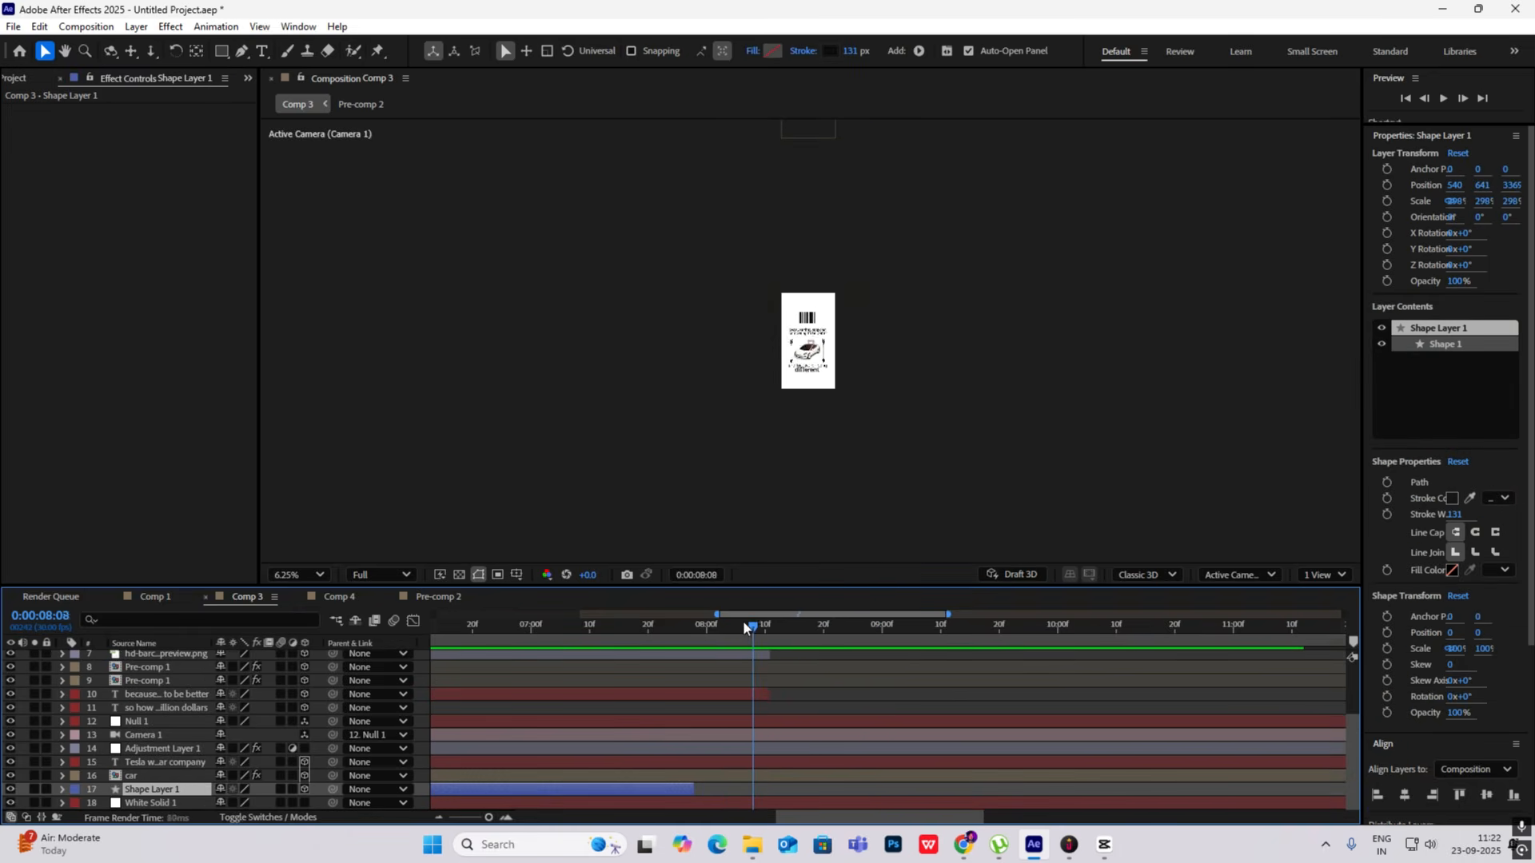
{"action": "mouse_move", "coordinate": [744, 628]}
{"action": "left_mouse_down"}
{"action": "mouse_move", "coordinate": [717, 618]}
{"action": "mouse_move", "coordinate": [760, 641]}
{"action": "left_mouse_up"}
{"action": "scroll", "coordinate": [766, 695], "scroll_direction": "up", "scroll_amount": 2}
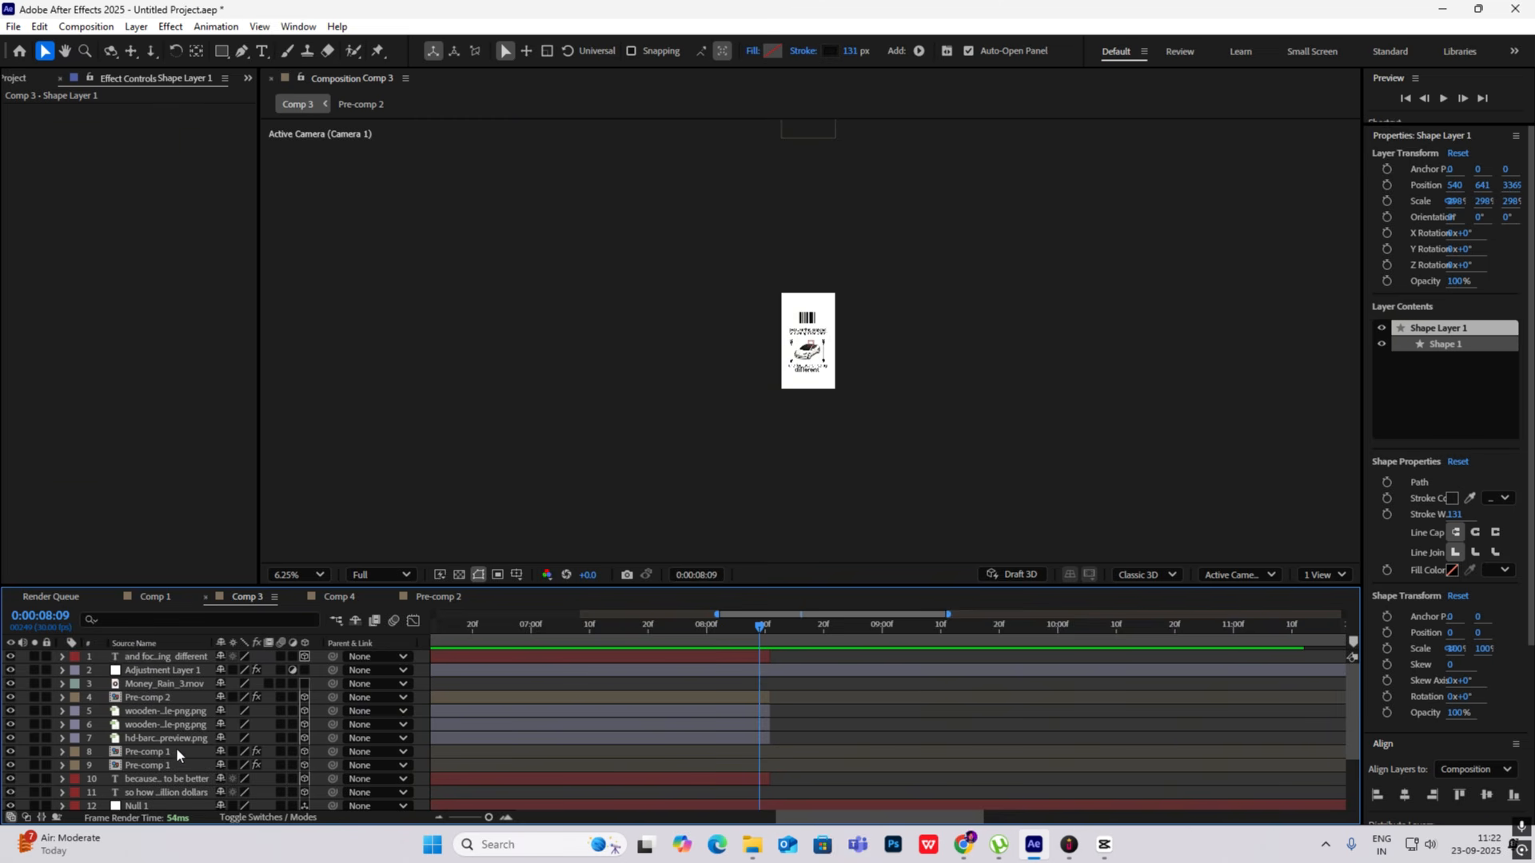
- Add a new null object to Comp 3
{"action": "left_click", "coordinate": [834, 368]}
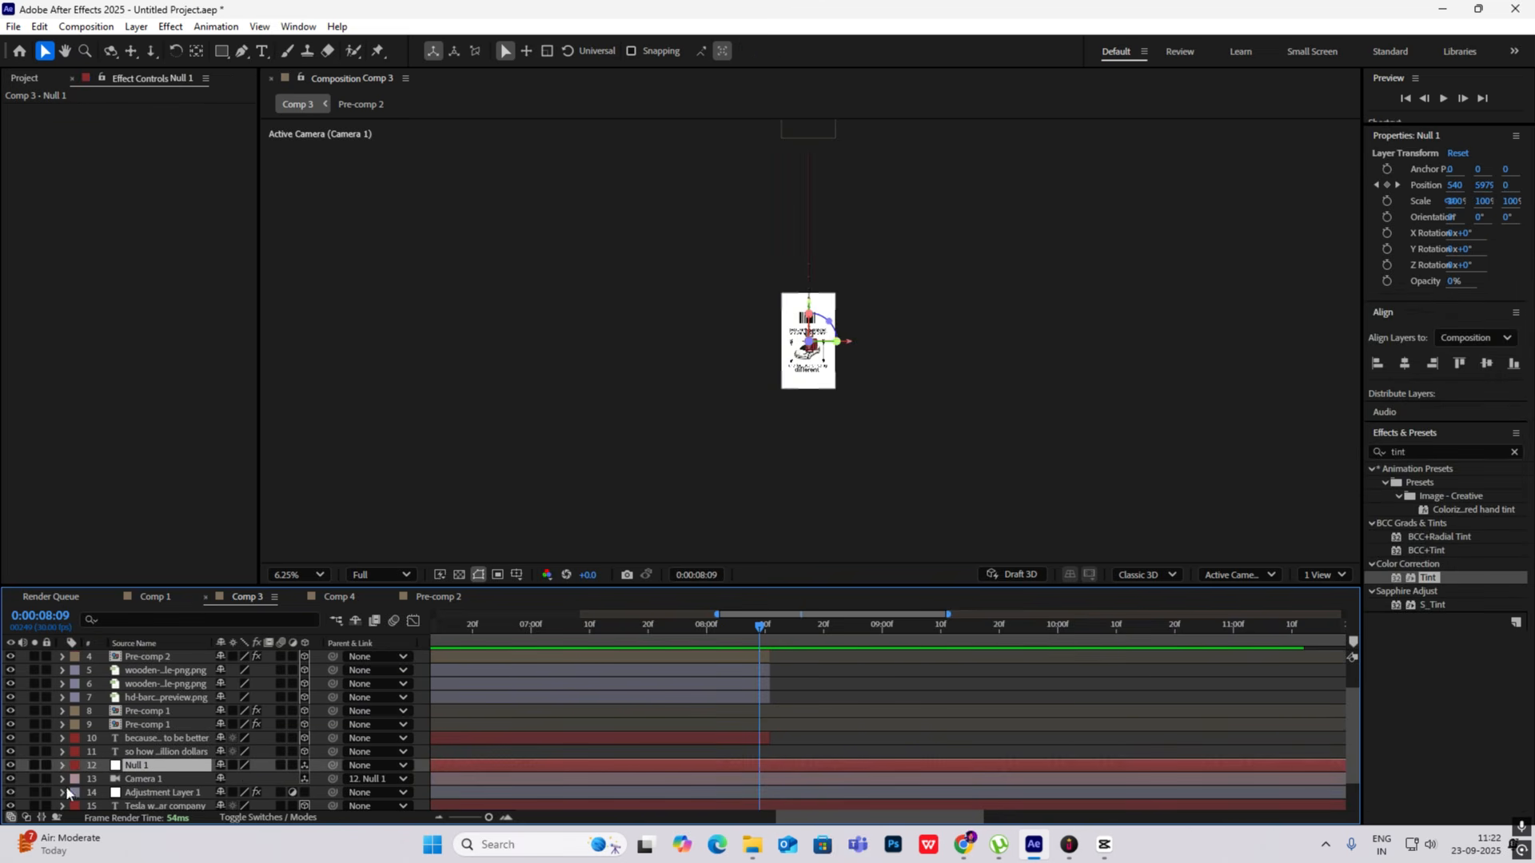
{"action": "scroll", "coordinate": [814, 380], "scroll_direction": "up", "scroll_amount": 3}
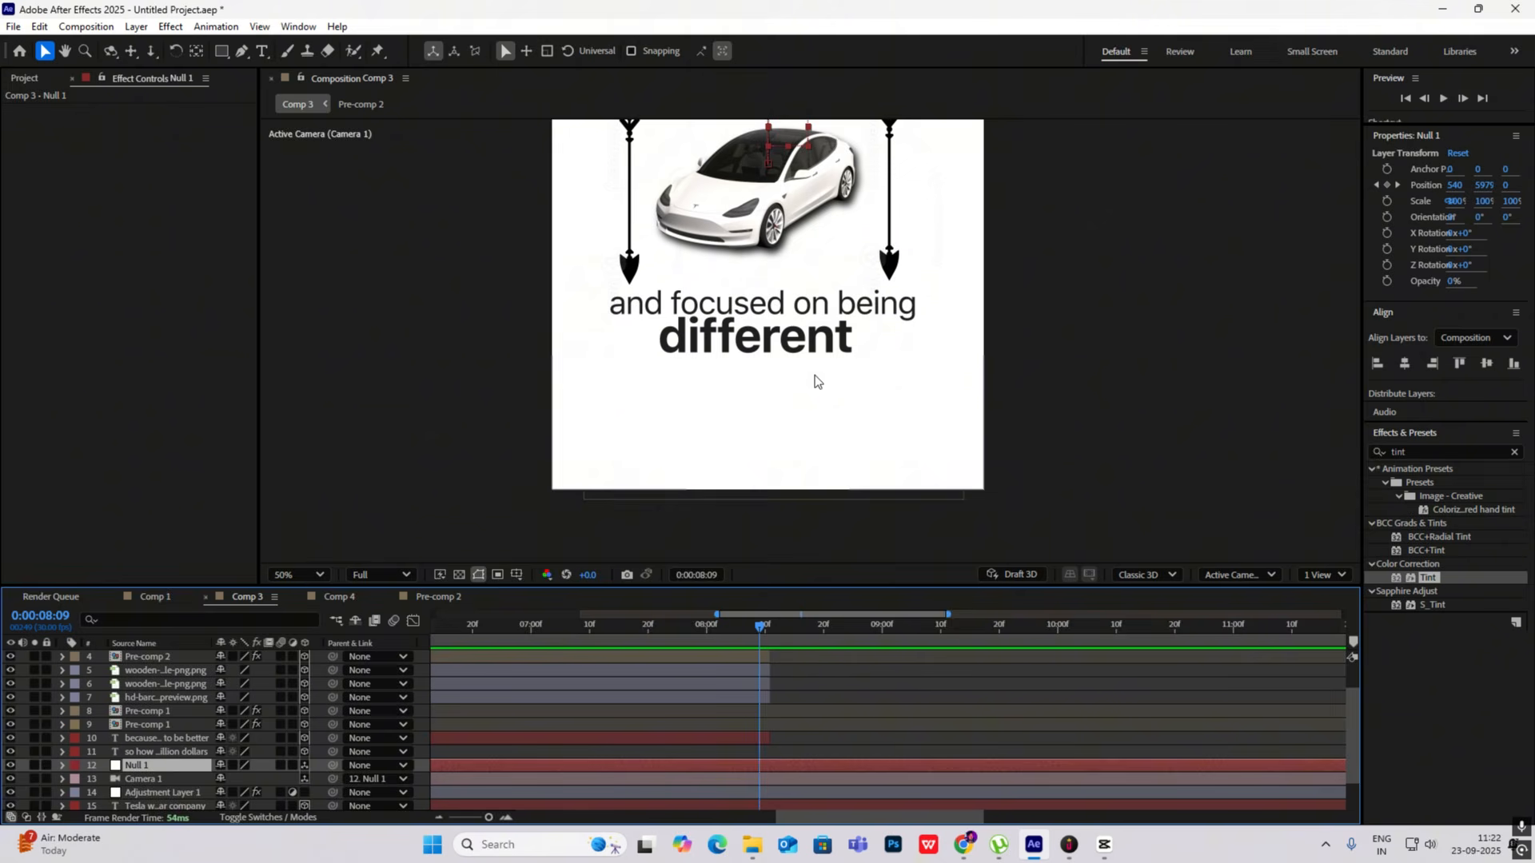
{"action": "scroll", "coordinate": [815, 381], "scroll_direction": "down", "scroll_amount": 4}
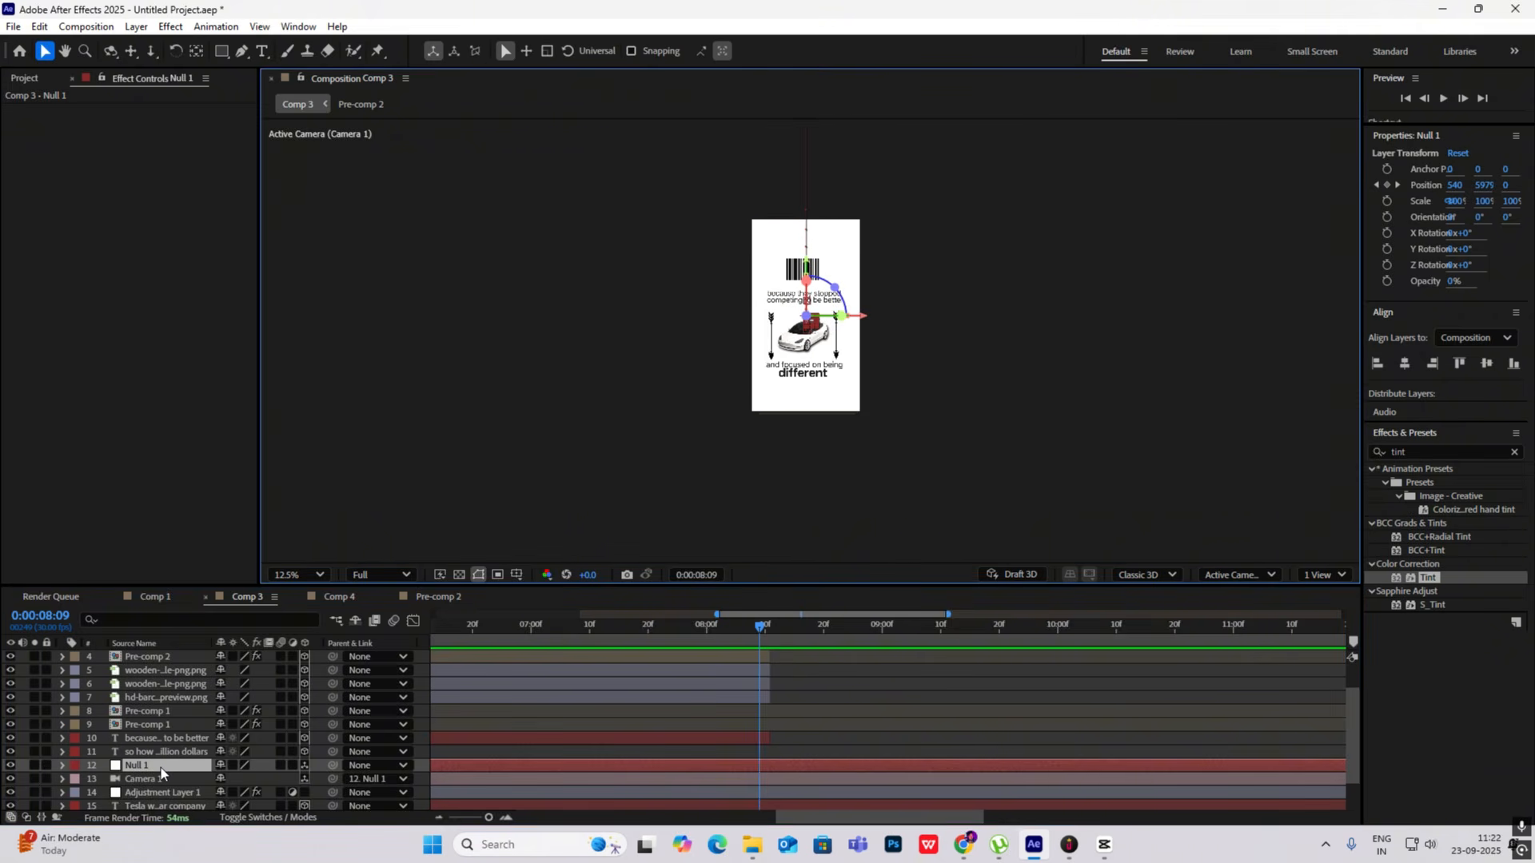
{"action": "right_click", "coordinate": [1000, 319]}
{"action": "mouse_move", "coordinate": [1044, 324]}
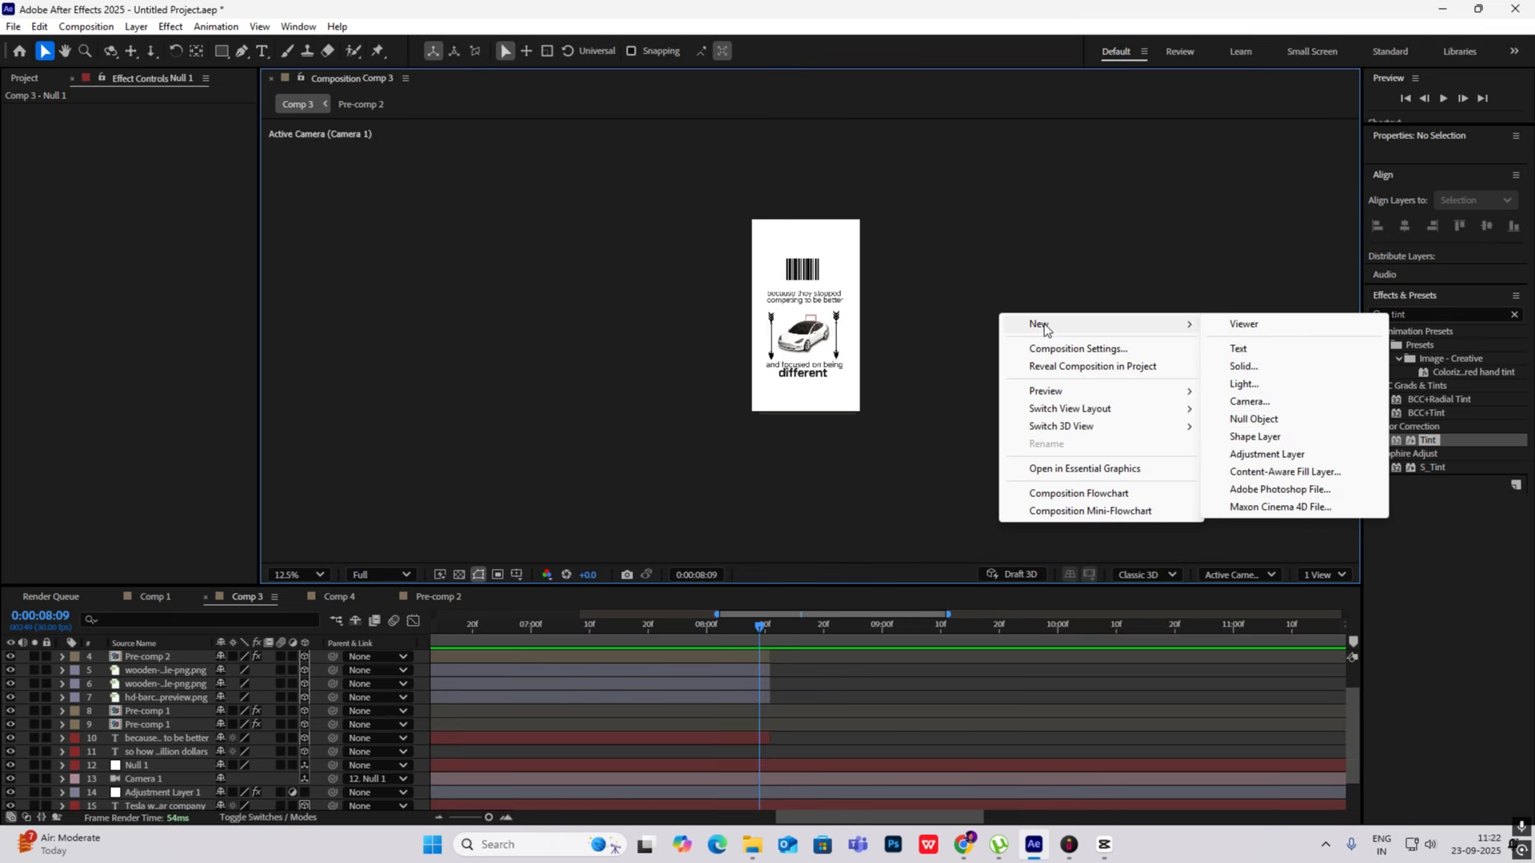
{"action": "left_click", "coordinate": [1262, 420]}
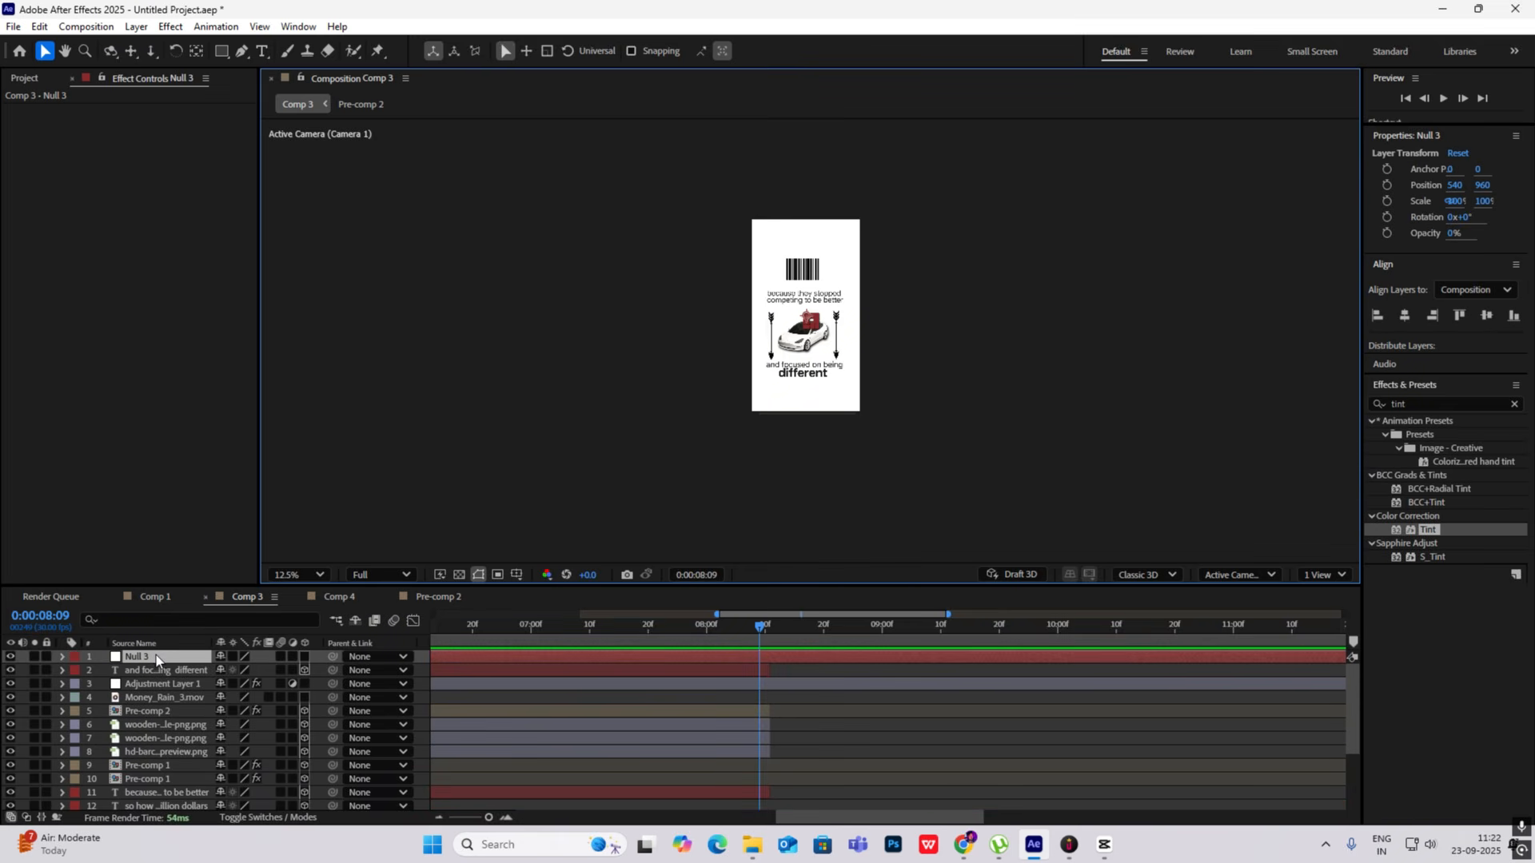
- Place Null 3 directly above Null 1, make it a 3D layer and parent Null 1 to it
{"action": "left_click_drag", "start_coordinate": [160, 809], "coordinate": [158, 713]}
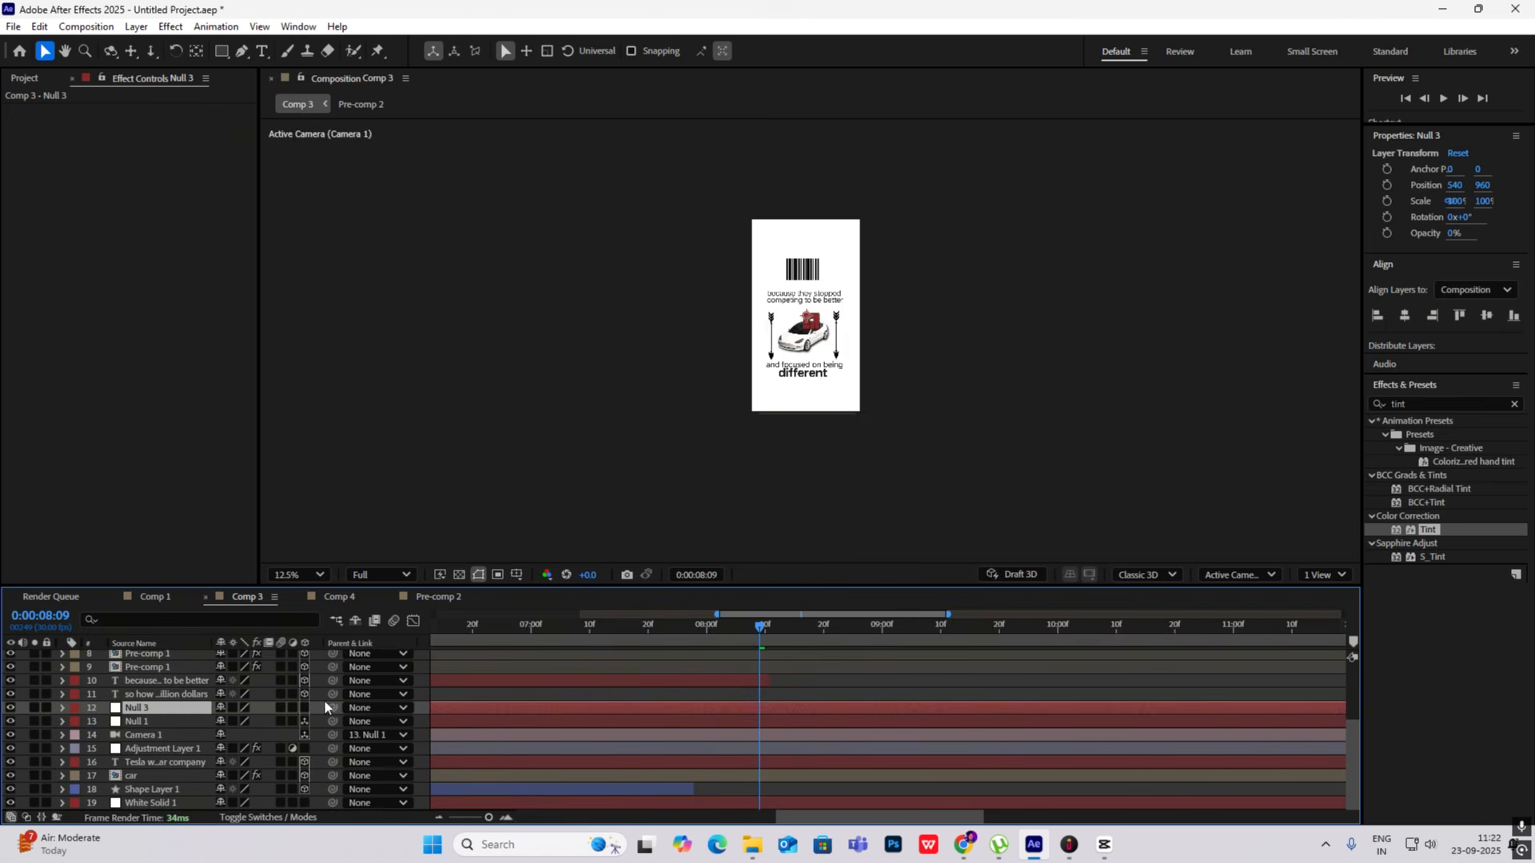
{"action": "left_click", "coordinate": [304, 707]}
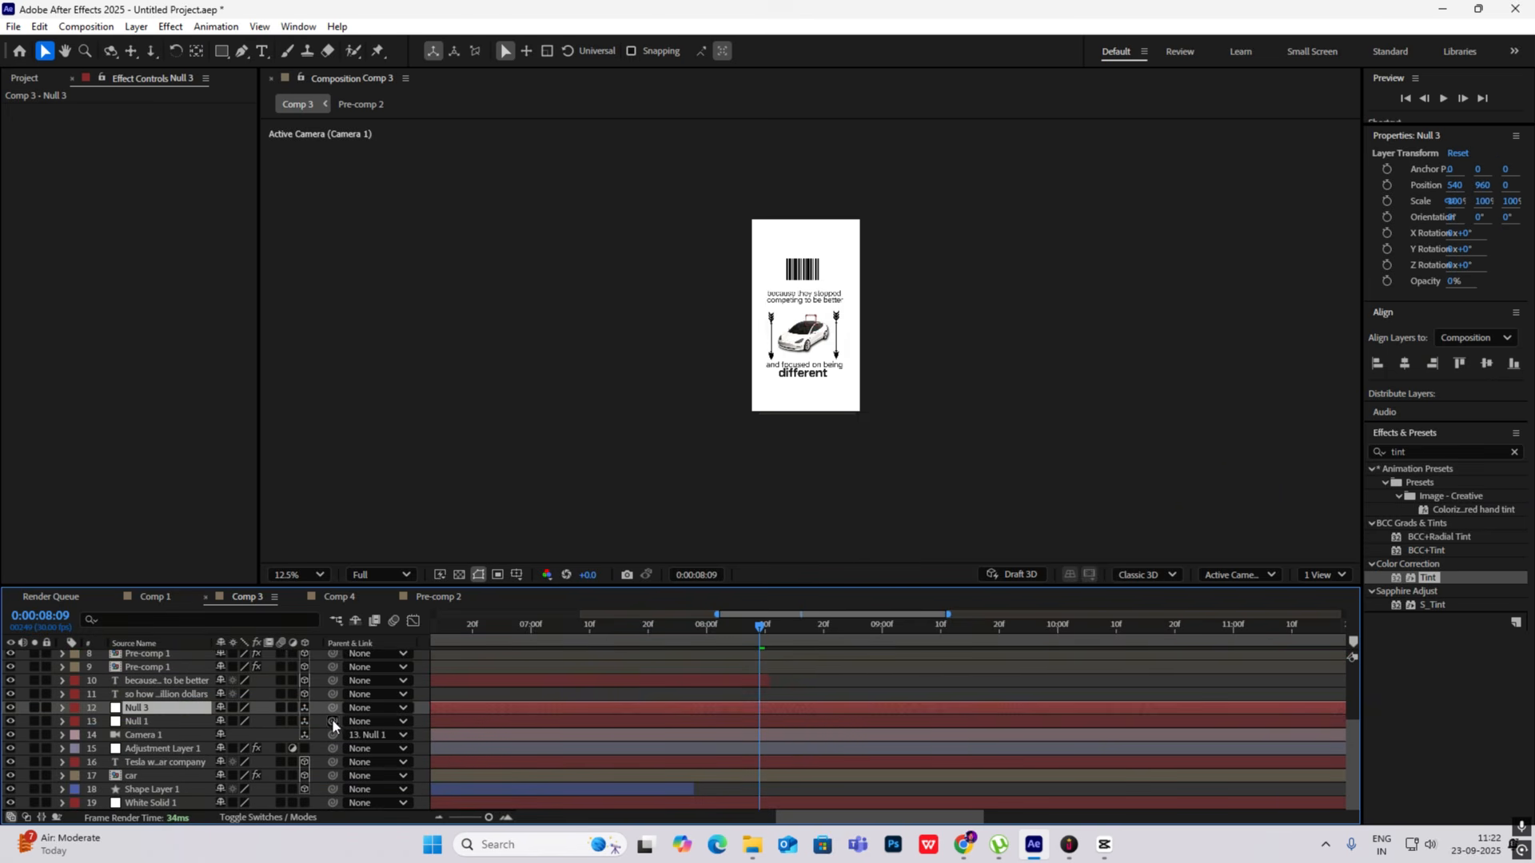
{"action": "left_click_drag", "start_coordinate": [332, 720], "coordinate": [199, 705]}
- Go to 0:00:08:11 and add the tesla_cybertruck.glb model as the top layer of Comp 3
{"action": "mouse_move", "coordinate": [755, 652]}
{"action": "left_mouse_down"}
{"action": "mouse_move", "coordinate": [731, 654]}
{"action": "mouse_move", "coordinate": [774, 666]}
{"action": "left_mouse_up"}
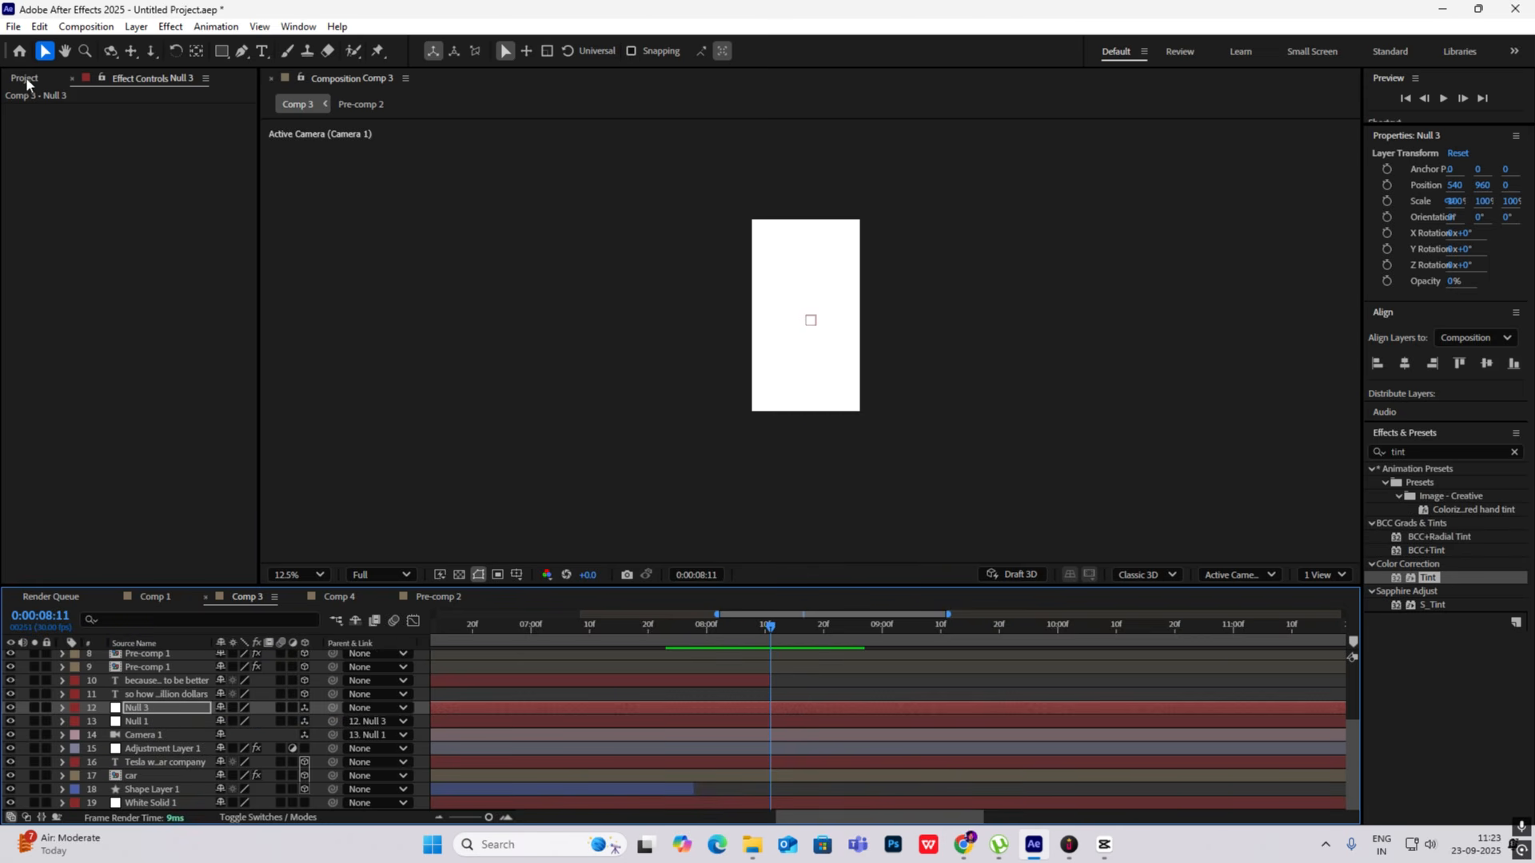
{"action": "left_click", "coordinate": [26, 78]}
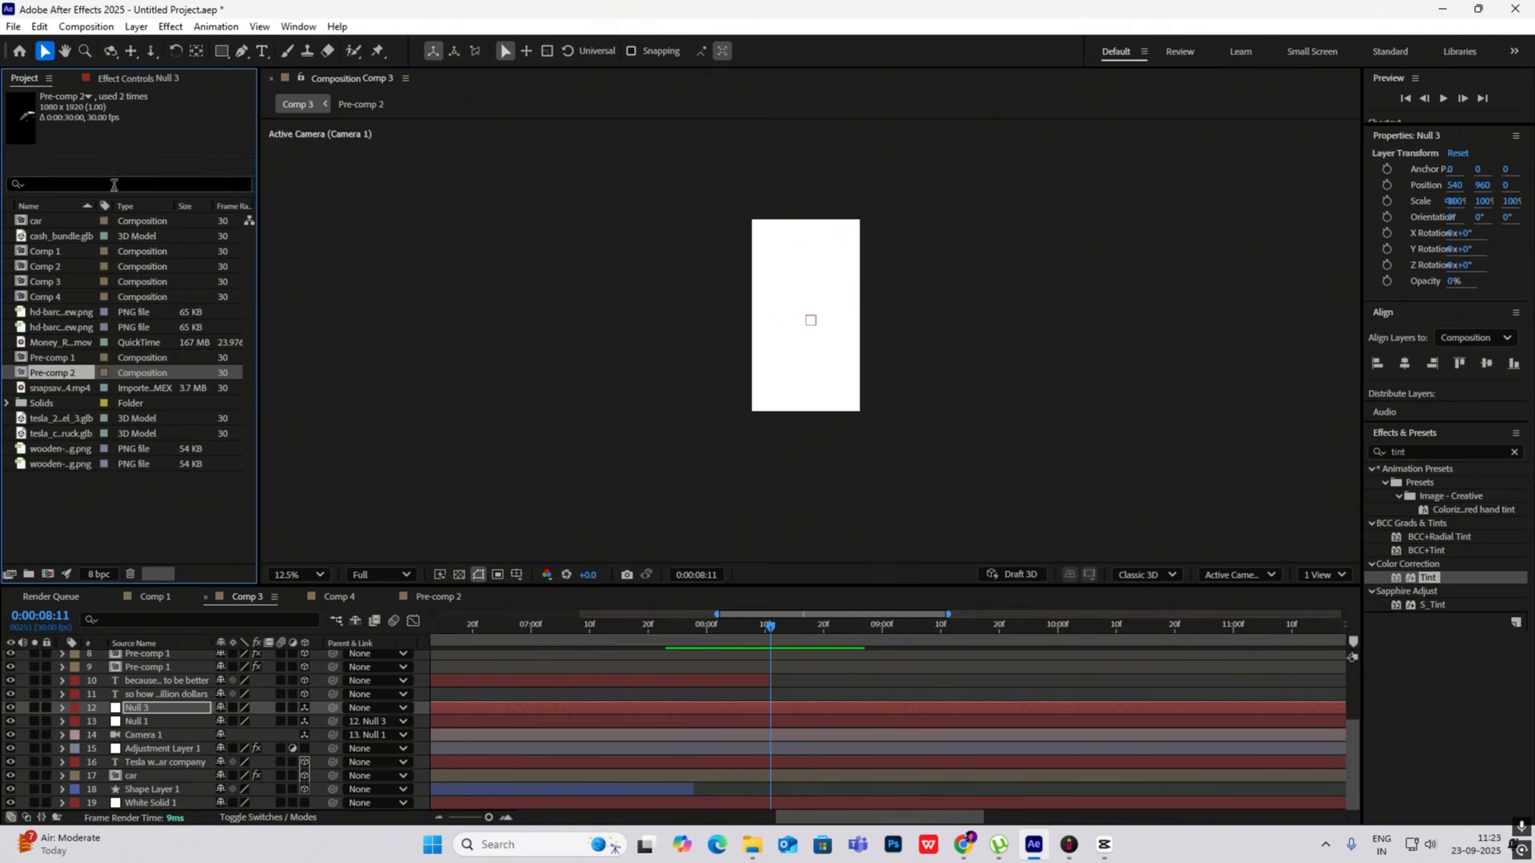
{"action": "left_click", "coordinate": [56, 313]}
{"action": "left_click", "coordinate": [56, 326]}
{"action": "left_click", "coordinate": [53, 345]}
{"action": "left_click", "coordinate": [56, 434]}
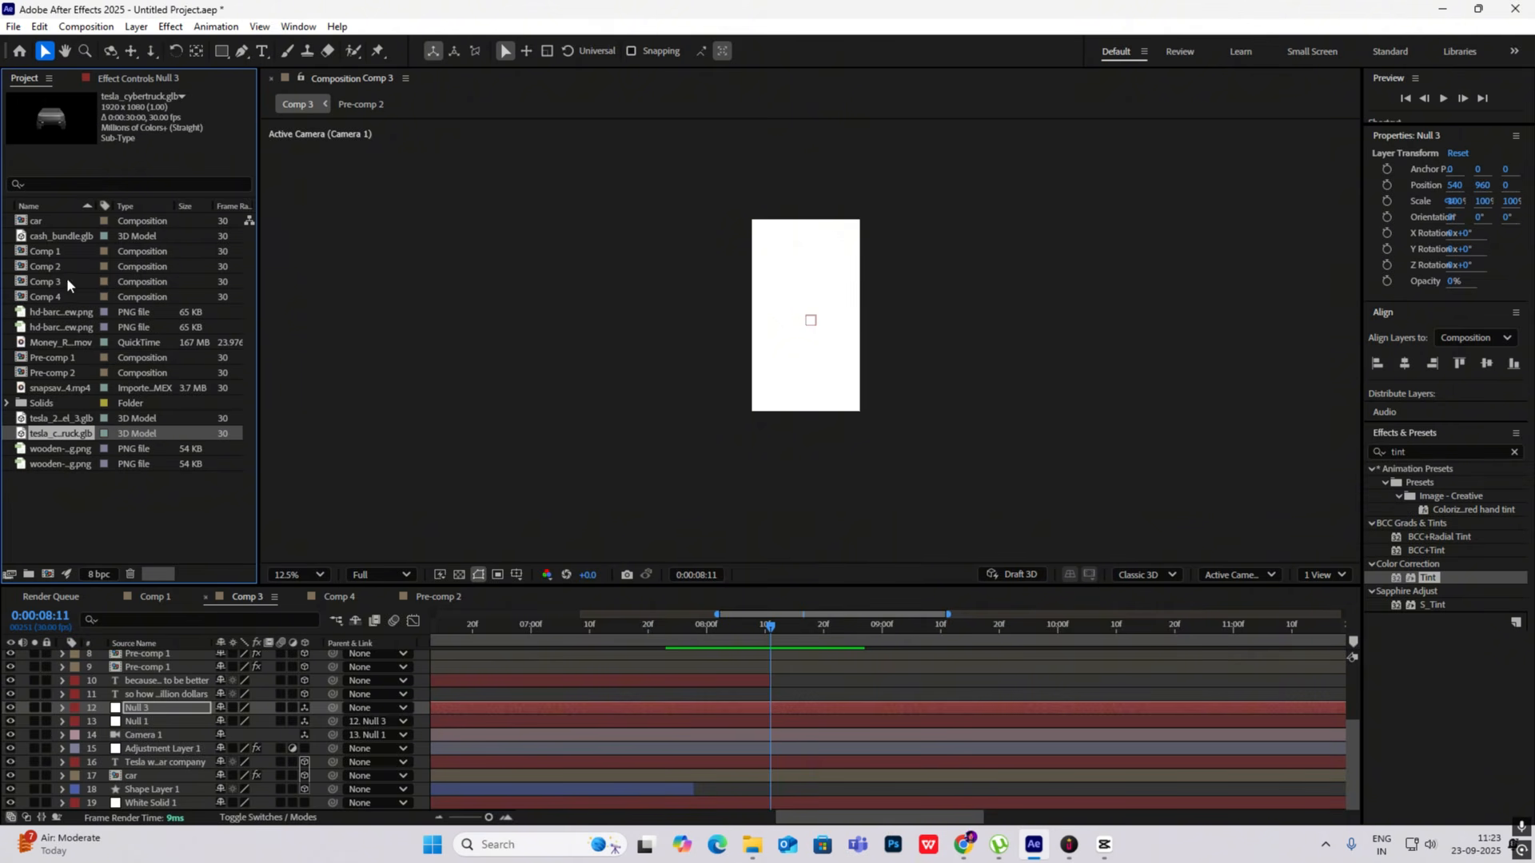
{"action": "left_click_drag", "start_coordinate": [43, 433], "coordinate": [139, 645]}
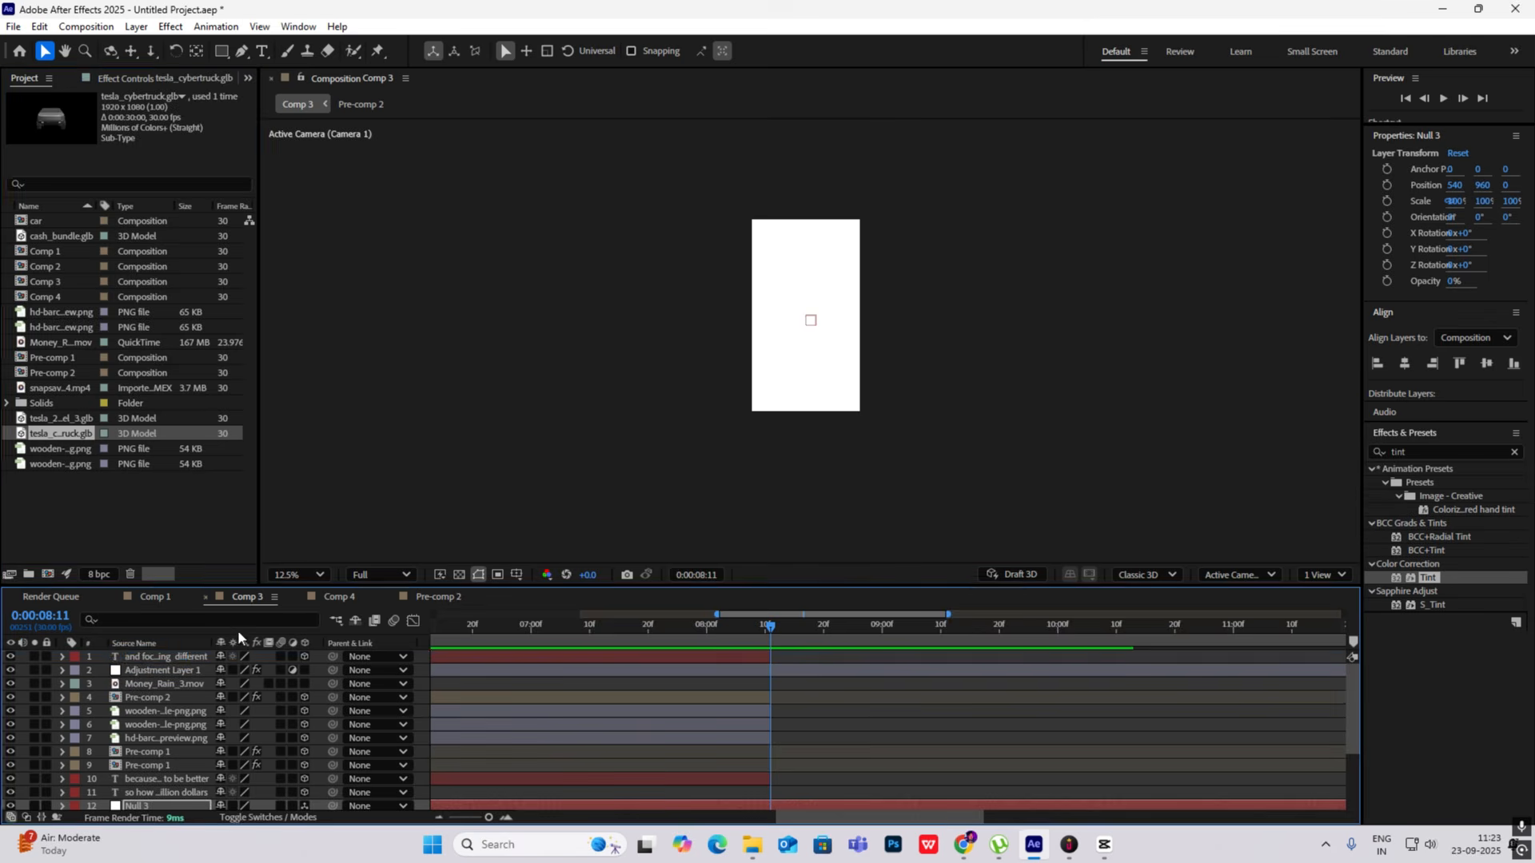
- Scale the Cybertruck model to 190% and centre its anchor point on the truck
{"action": "left_click", "coordinate": [907, 478]}
{"action": "key", "text": "s"}
{"action": "left_click", "coordinate": [241, 670]}
{"action": "type", "text": "190"}
{"action": "left_click_drag", "start_coordinate": [813, 331], "coordinate": [792, 201]}
{"action": "scroll", "coordinate": [806, 329], "scroll_direction": "up", "scroll_amount": 2}
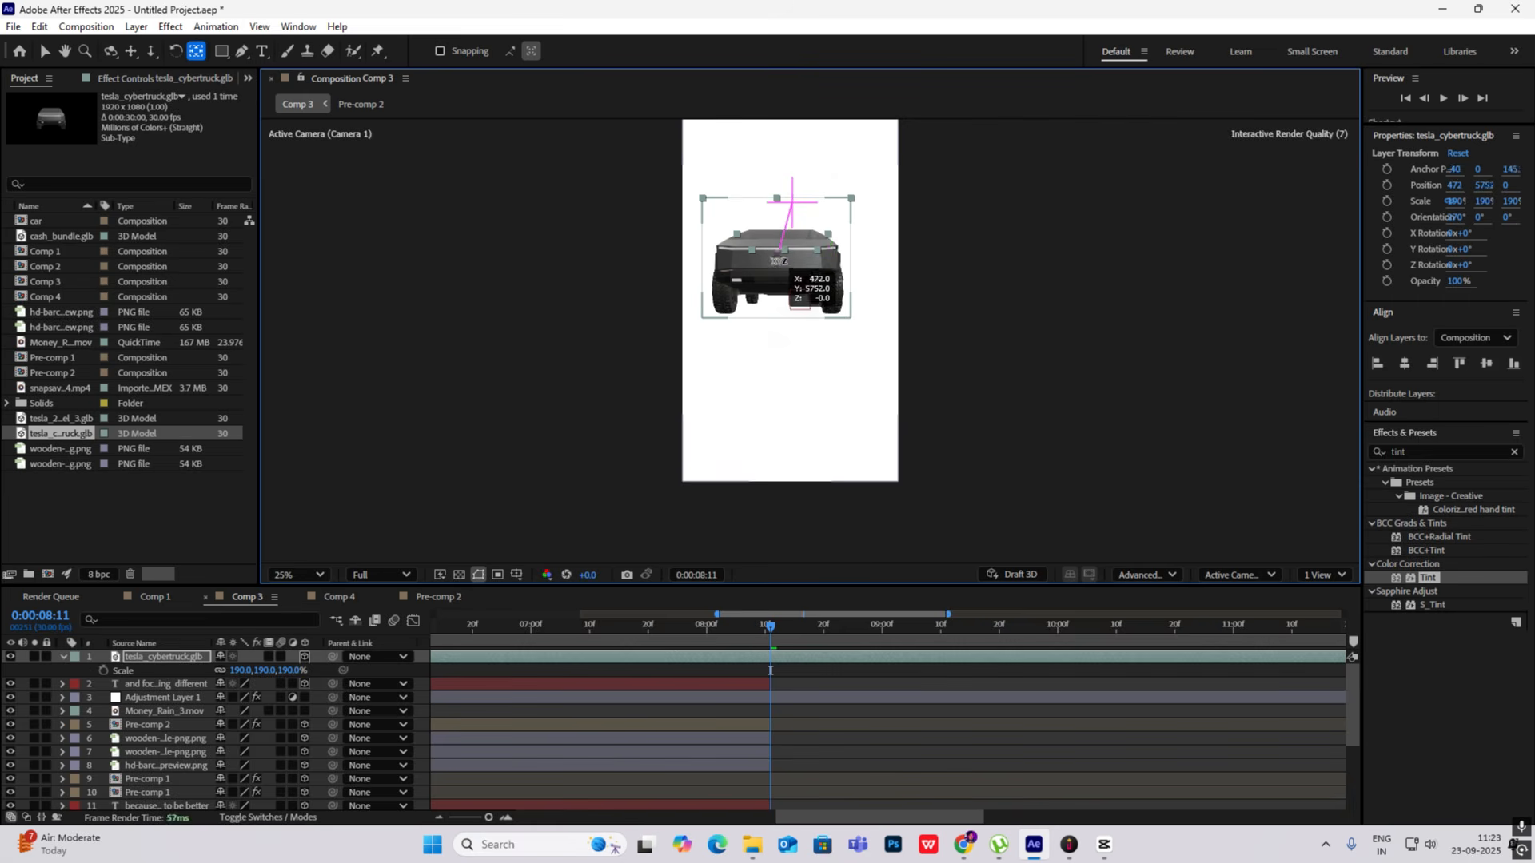
{"action": "key", "text": "ctrl+alt+Home"}
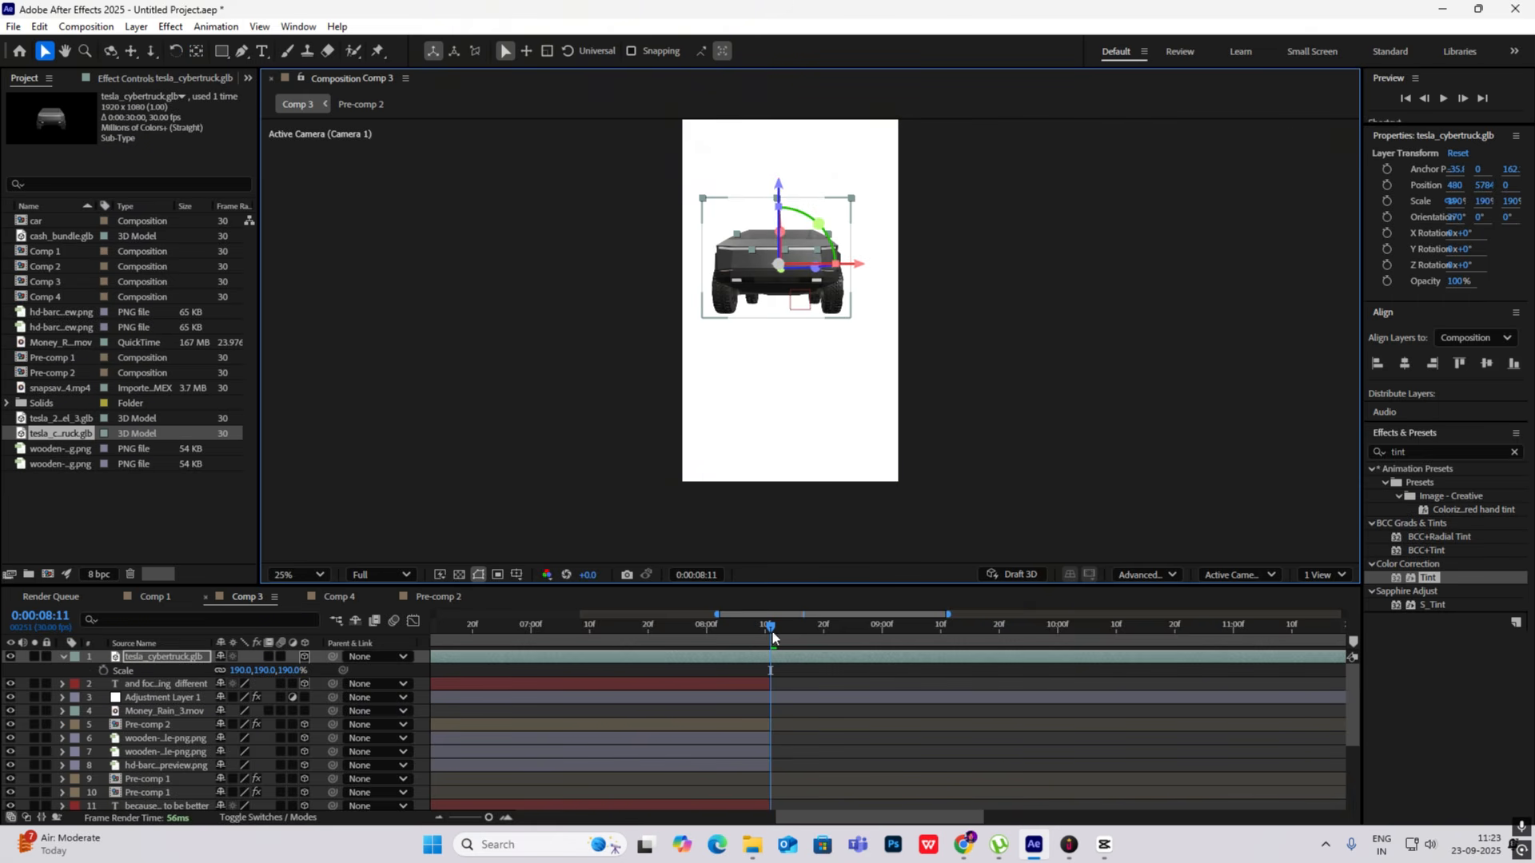
- Switch to CapCut and scrub the reference video around 0:00:10:00 to check the Cybertruck's angle and size
{"action": "left_click", "coordinate": [1104, 844]}
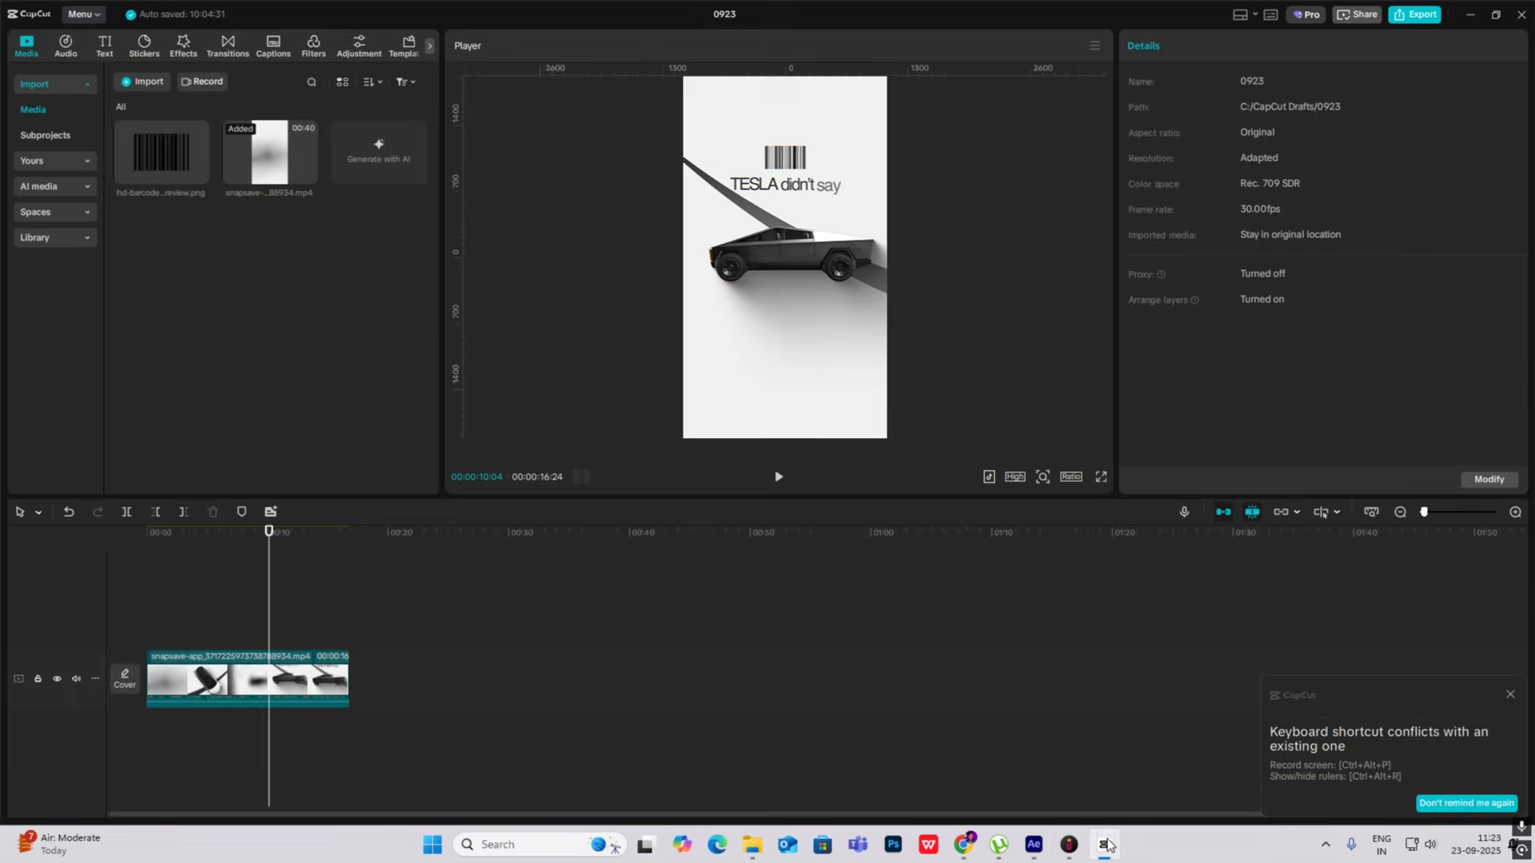
{"action": "left_click", "coordinate": [1104, 844]}
{"action": "left_click", "coordinate": [1104, 844]}
{"action": "mouse_move", "coordinate": [271, 638]}
{"action": "left_mouse_down"}
{"action": "mouse_move", "coordinate": [243, 638]}
{"action": "mouse_move", "coordinate": [290, 639]}
{"action": "mouse_move", "coordinate": [267, 639]}
{"action": "left_mouse_up"}
{"action": "left_click", "coordinate": [1105, 842]}
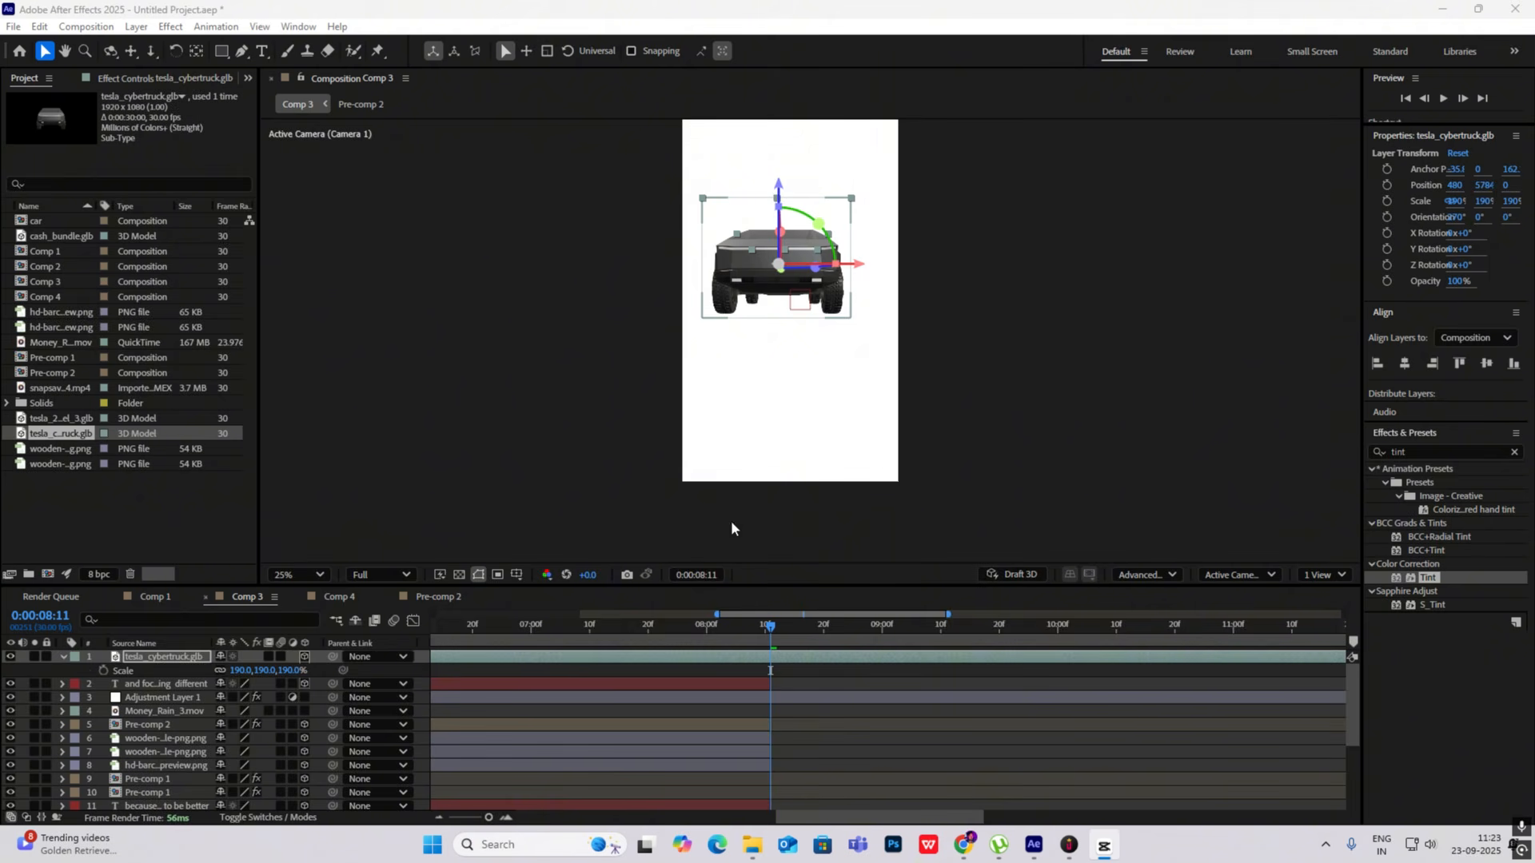
- Turn the Cybertruck side-on with an 84° Z Rotation and fit it centred in the frame at 172% scale
{"action": "left_click", "coordinate": [215, 689]}
{"action": "key", "text": "r"}
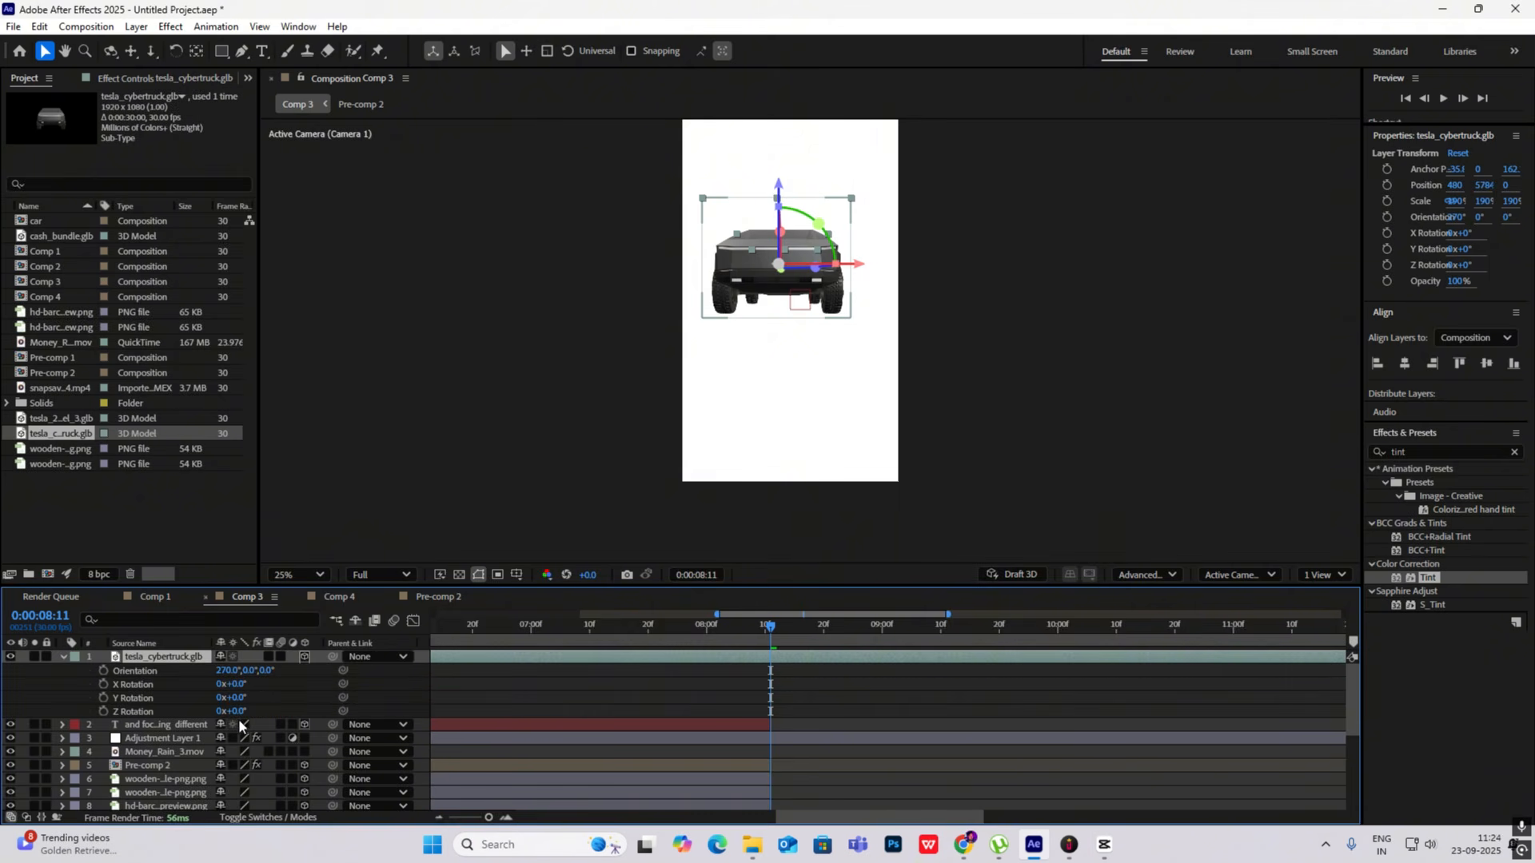
{"action": "left_click_drag", "start_coordinate": [232, 711], "coordinate": [304, 721]}
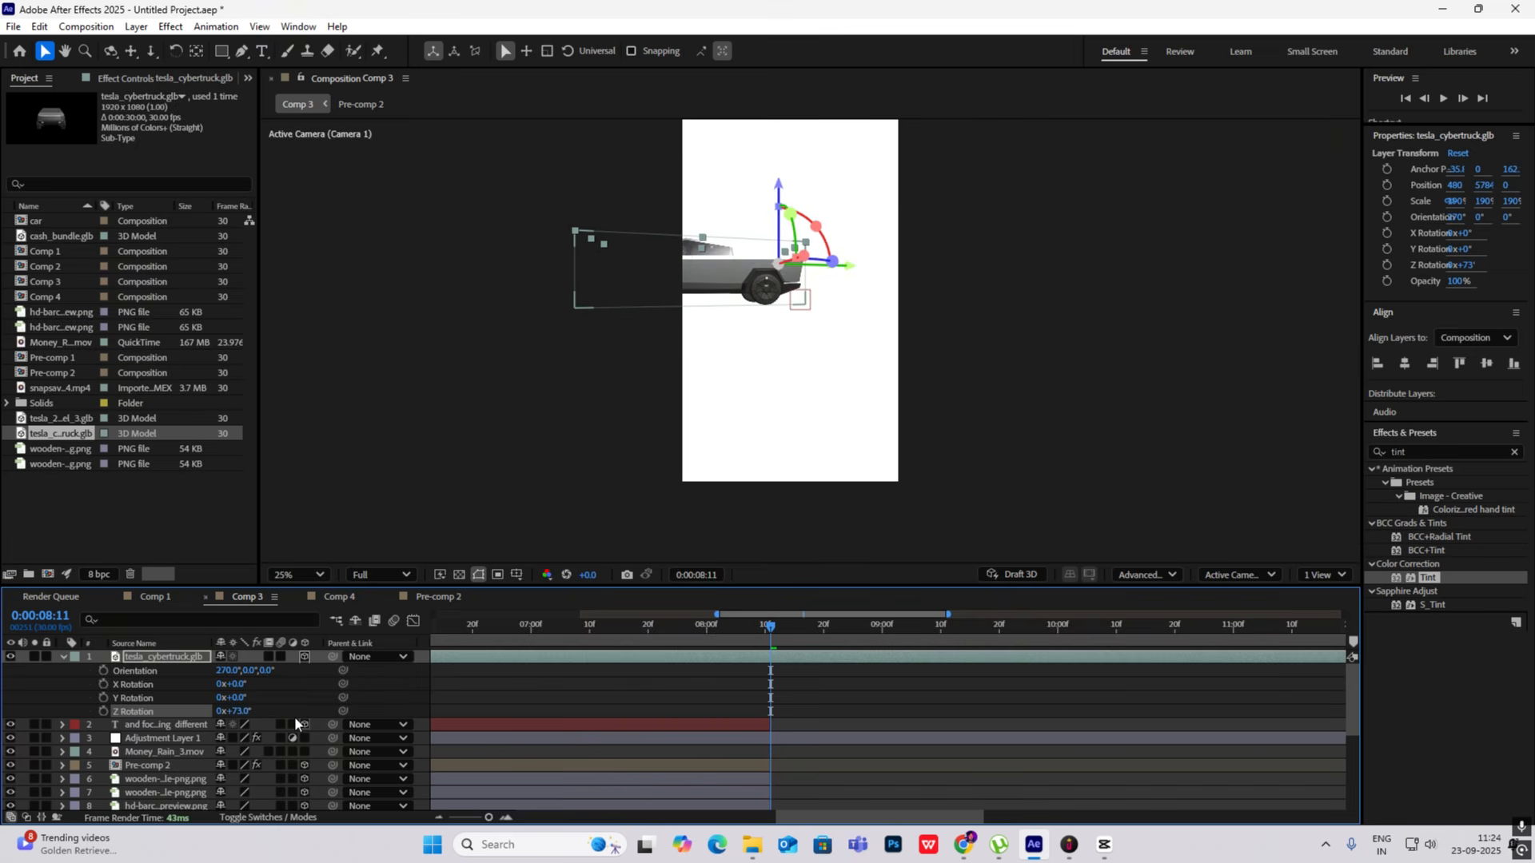
{"action": "key", "text": "ctrl+alt+Home"}
{"action": "left_click_drag", "start_coordinate": [702, 272], "coordinate": [790, 273]}
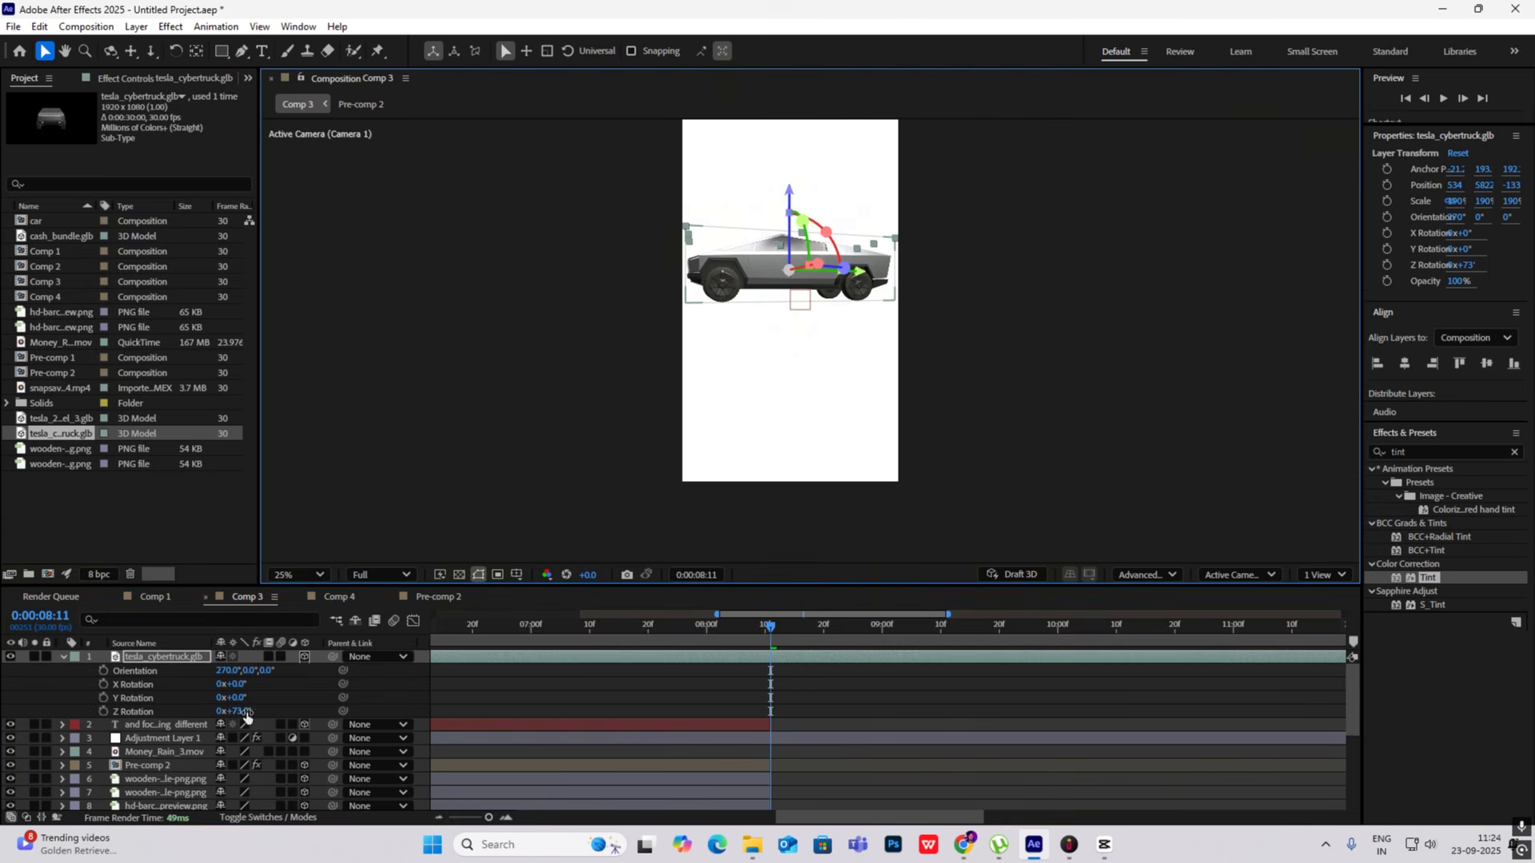
{"action": "left_click_drag", "start_coordinate": [245, 714], "coordinate": [255, 711]}
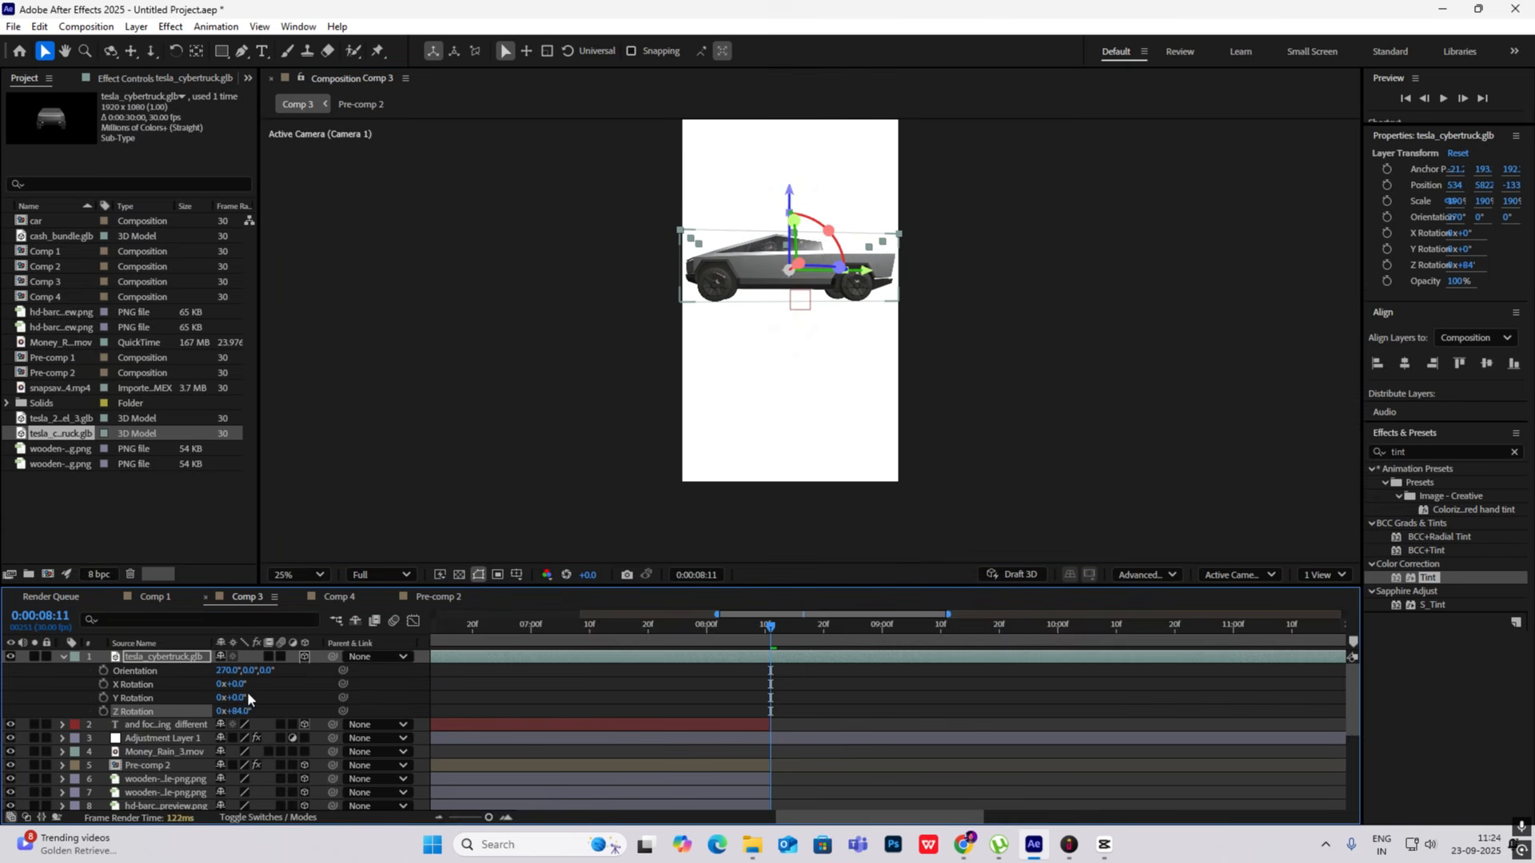
{"action": "key", "text": "s"}
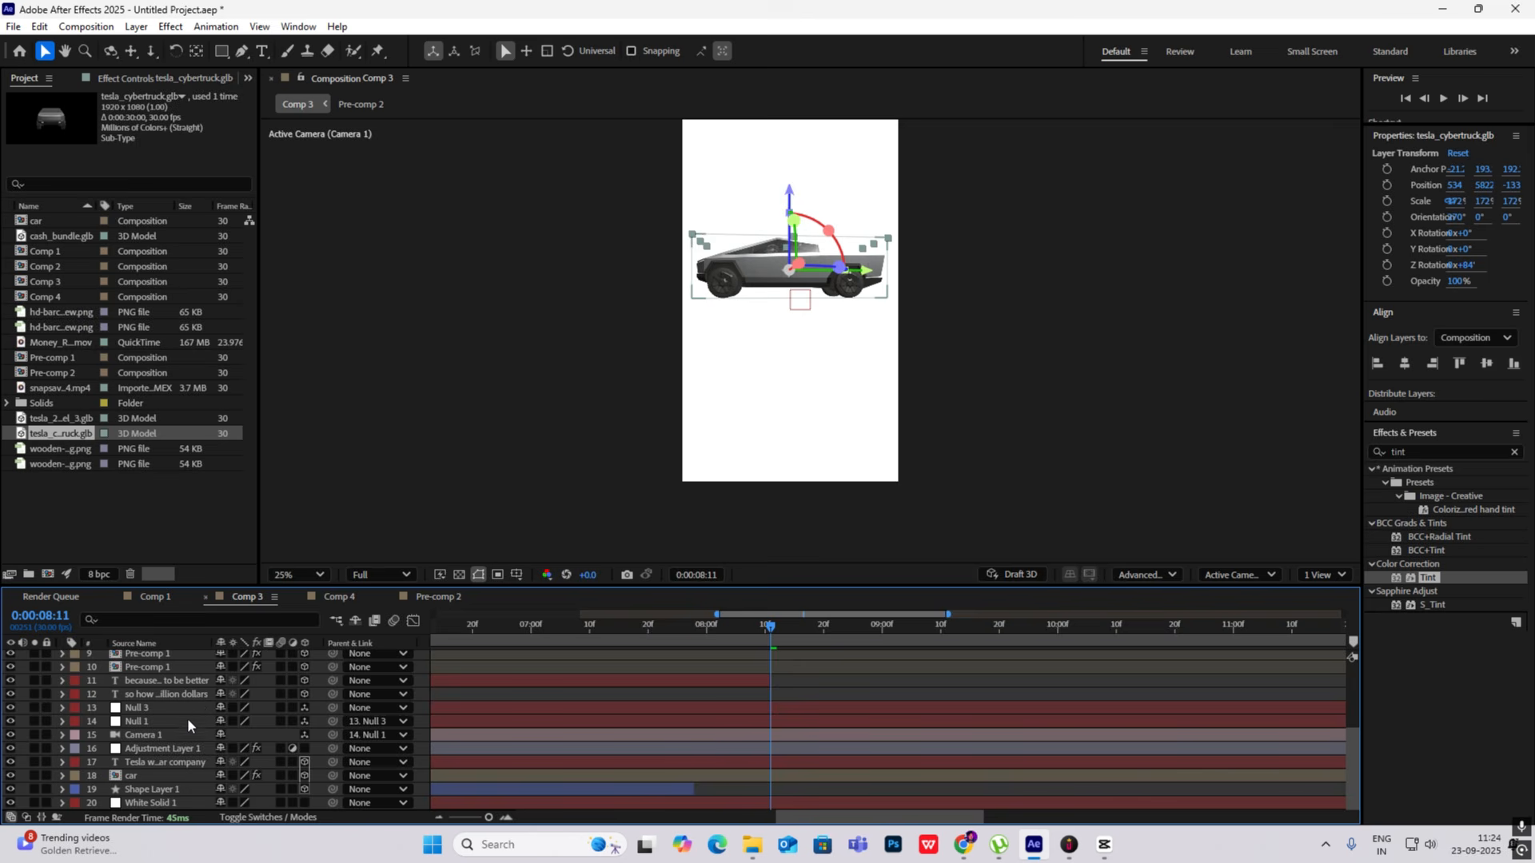
- Keyframe Null 3's Position at 0:00:08:09 and 0:00:09:00, setting Y to 912 on the last keyframe
{"action": "left_click", "coordinate": [178, 711]}
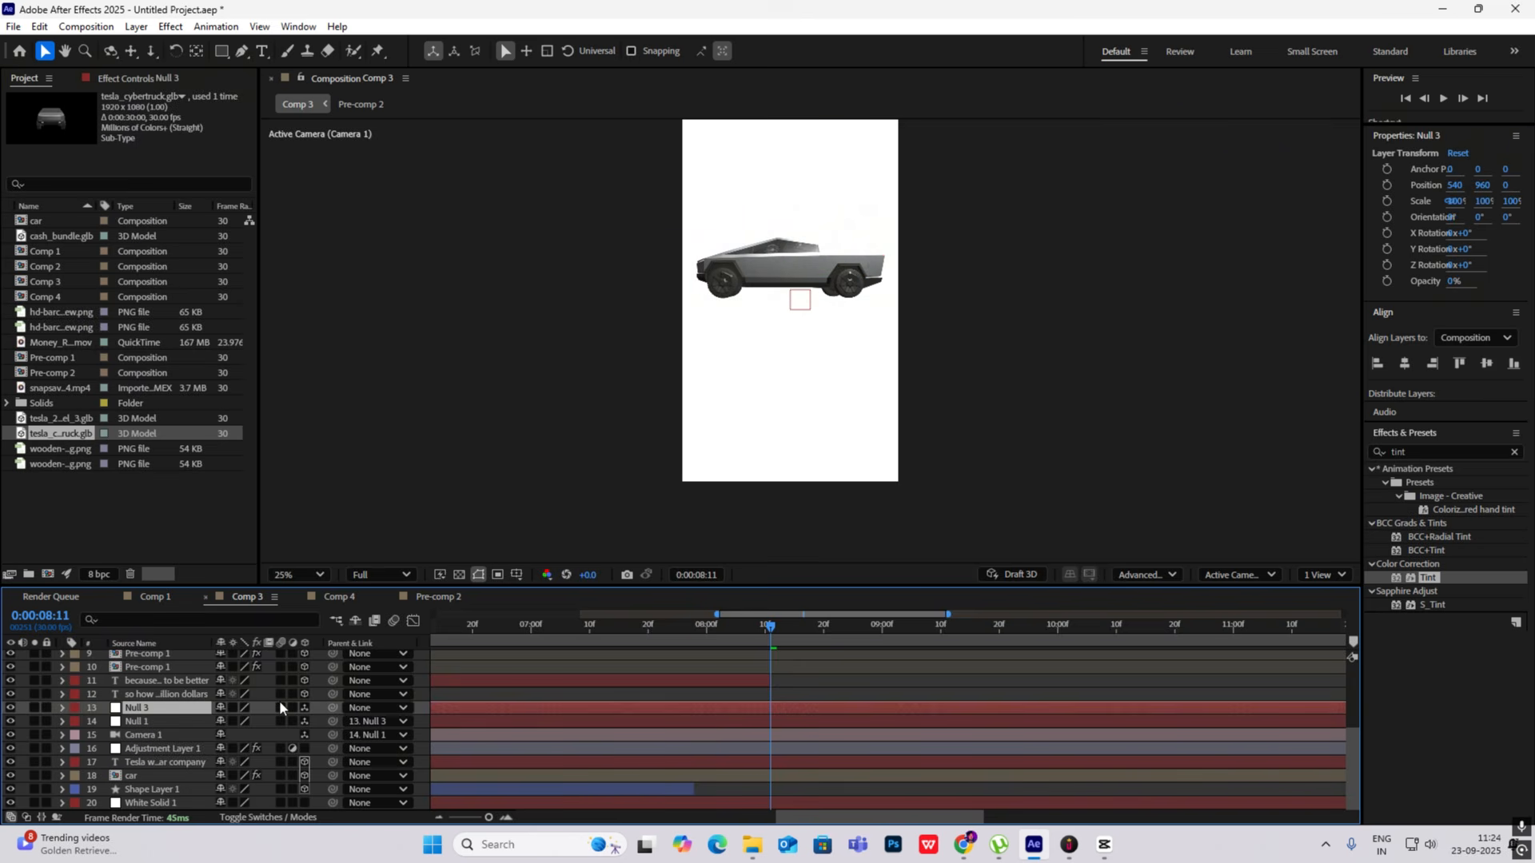
{"action": "key", "text": "p"}
{"action": "left_click", "coordinate": [103, 721]}
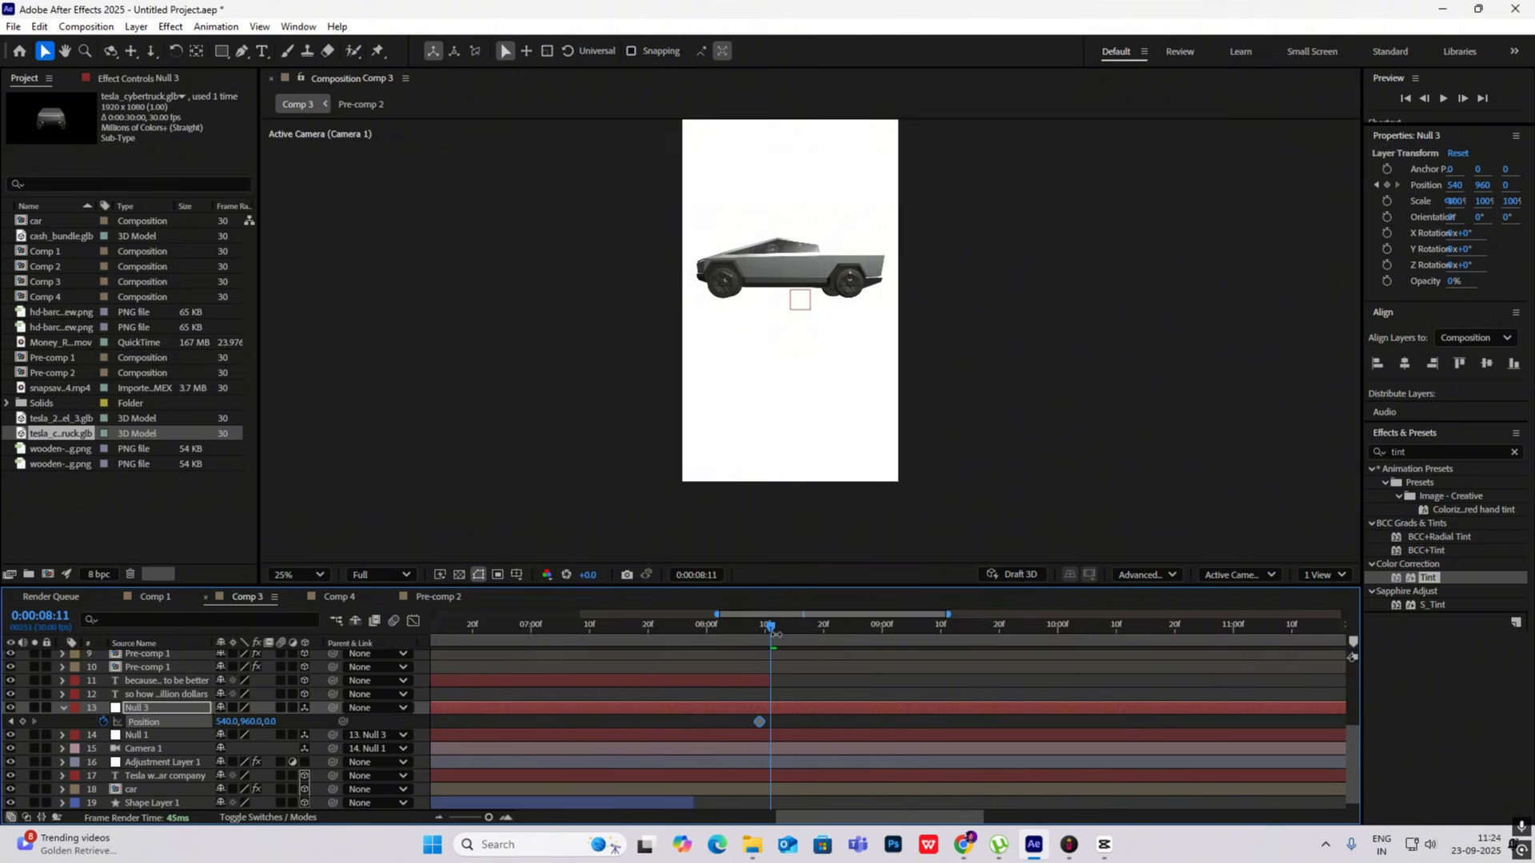
{"action": "left_click_drag", "start_coordinate": [771, 631], "coordinate": [885, 643]}
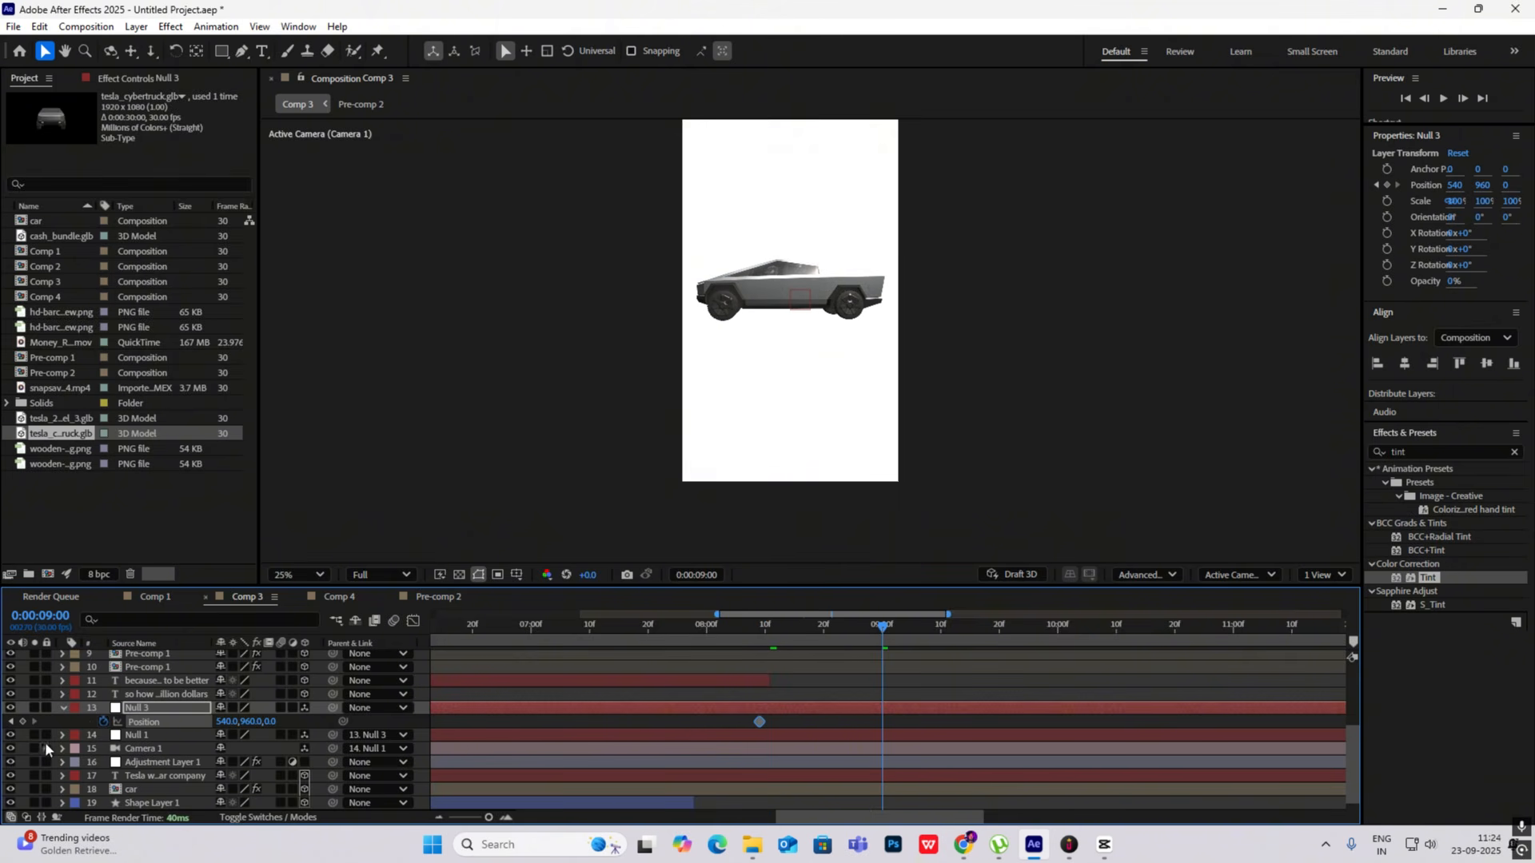
{"action": "left_click", "coordinate": [23, 721]}
{"action": "left_click", "coordinate": [11, 721]}
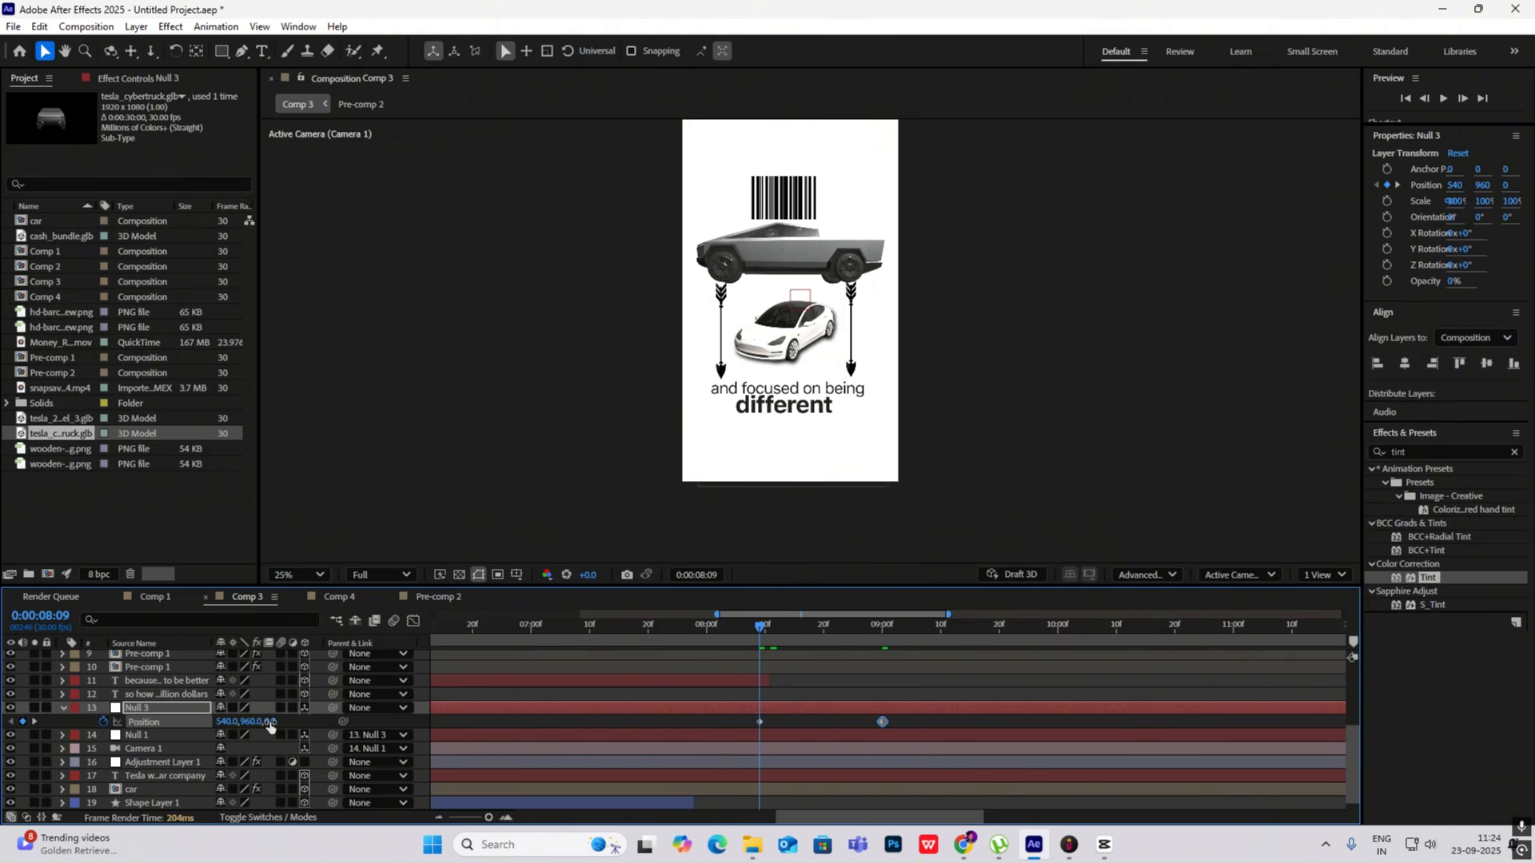
{"action": "left_click_drag", "start_coordinate": [758, 641], "coordinate": [881, 655]}
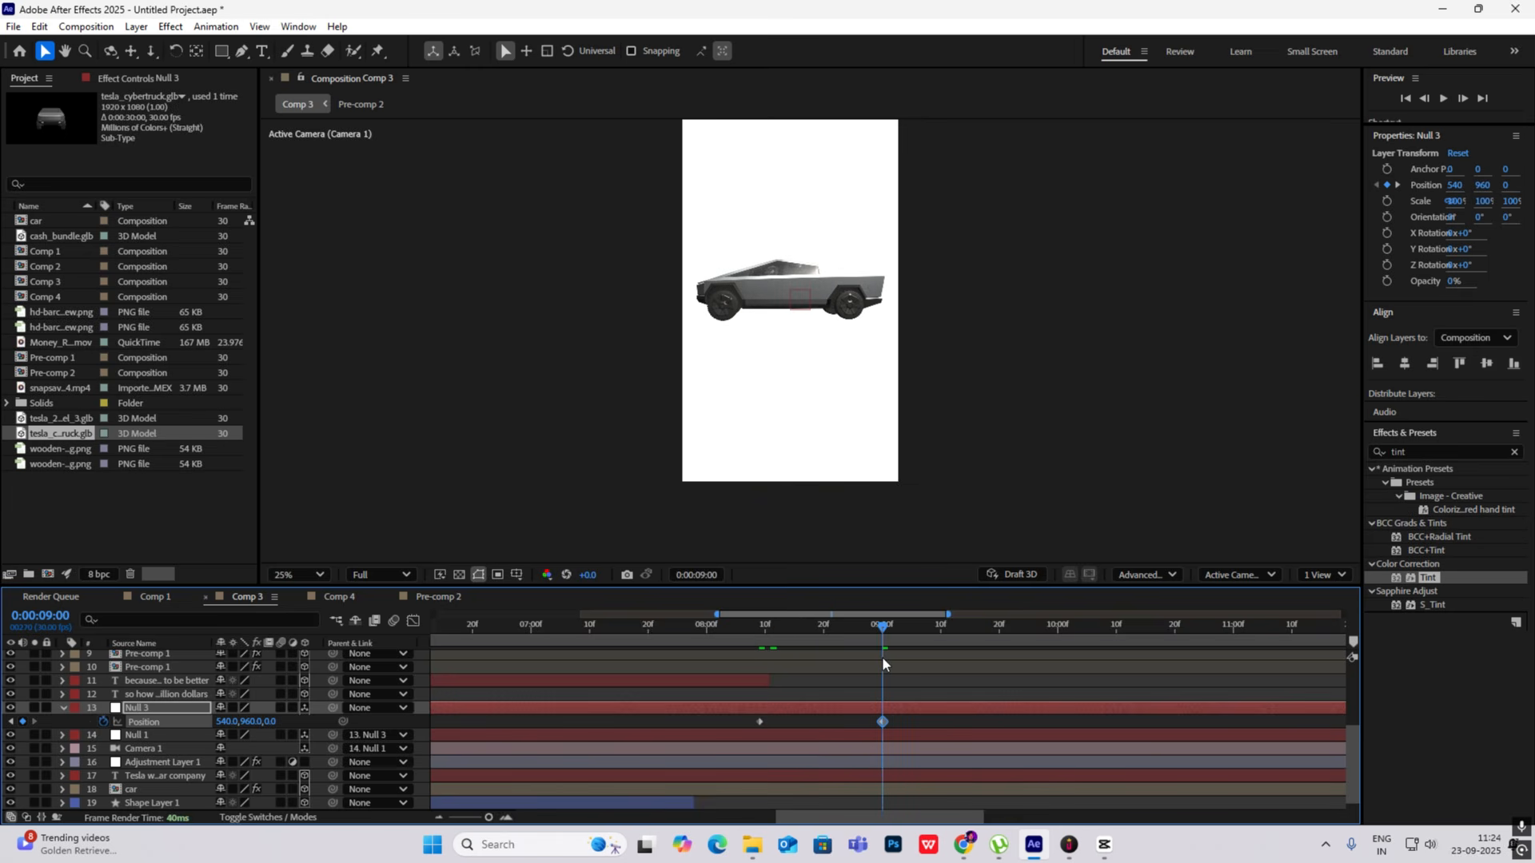
{"action": "left_click_drag", "start_coordinate": [248, 722], "coordinate": [216, 726]}
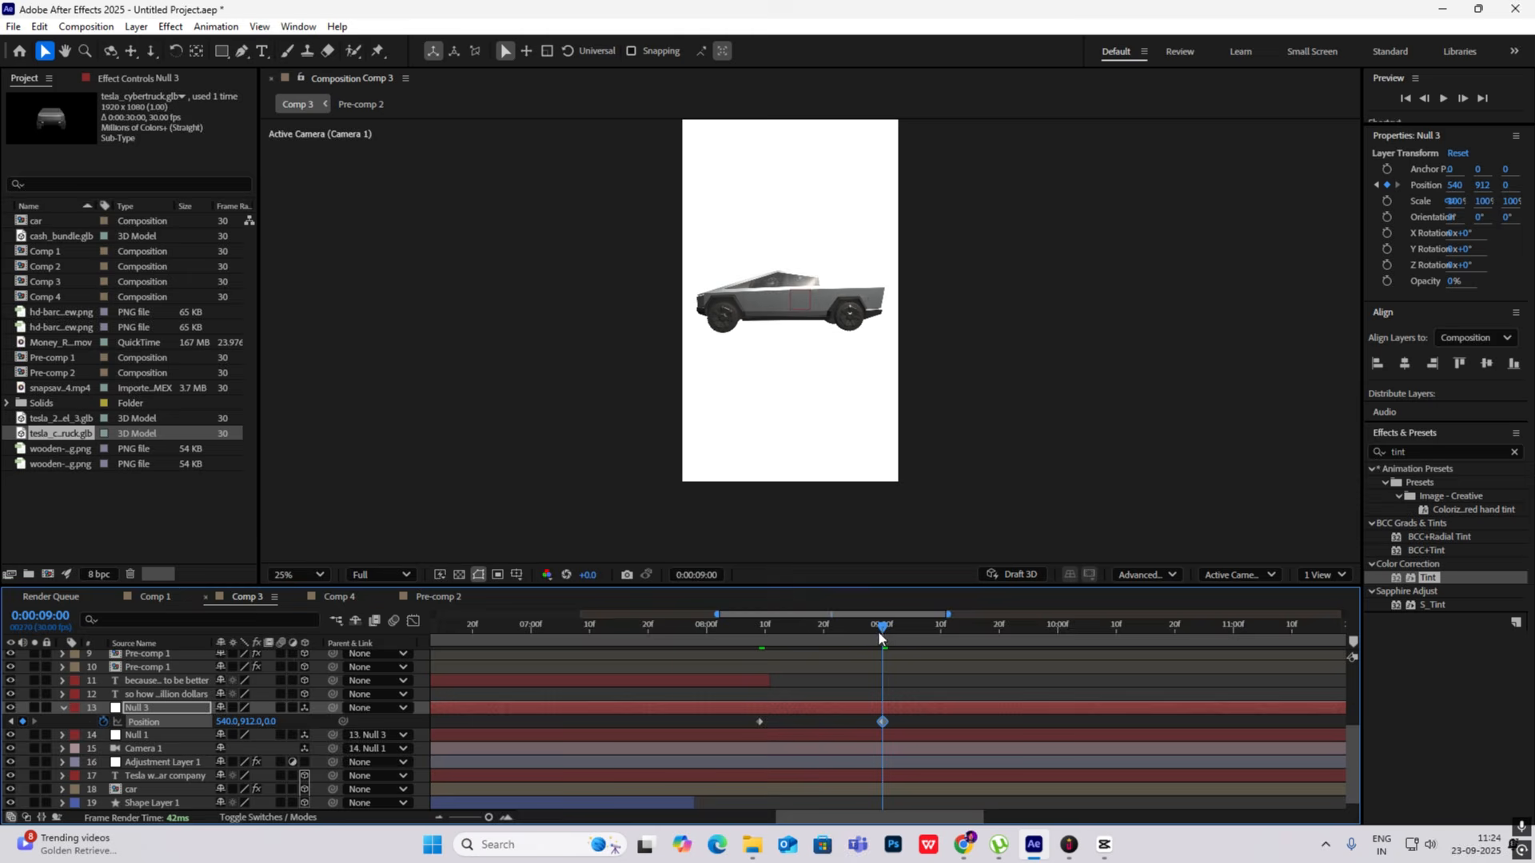
- Apply Easy Ease to both Null 3 Position keyframes and reshape the speed curve so the move slows toward its end
{"action": "left_click_drag", "start_coordinate": [878, 631], "coordinate": [851, 680]}
{"action": "left_click_drag", "start_coordinate": [912, 719], "coordinate": [712, 734]}
{"action": "key", "text": "F9"}
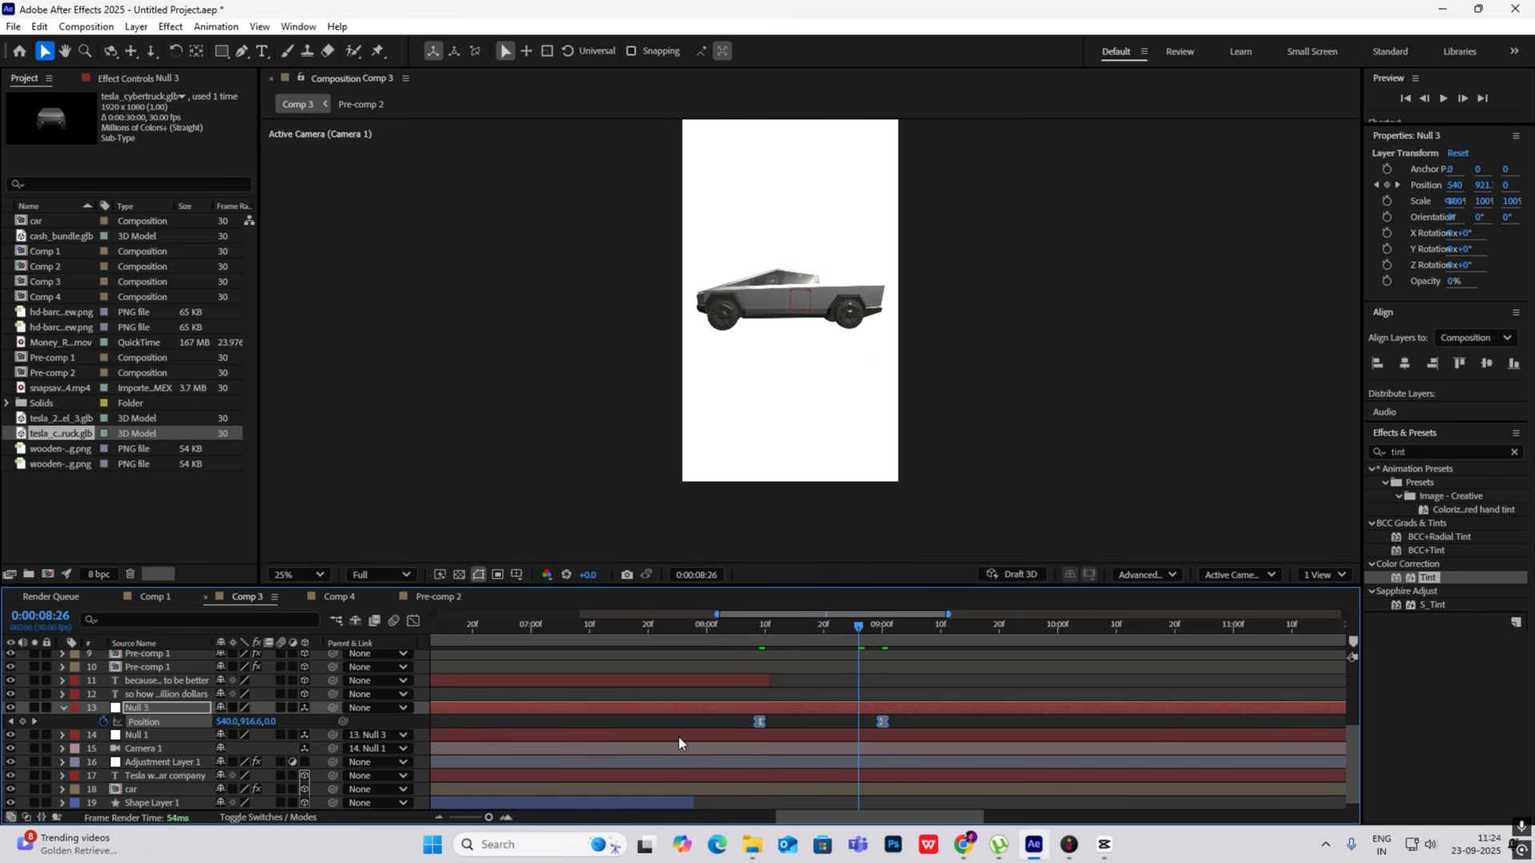
{"action": "left_click", "coordinate": [416, 621]}
{"action": "left_click_drag", "start_coordinate": [985, 715], "coordinate": [805, 763]}
{"action": "left_click", "coordinate": [415, 621]}
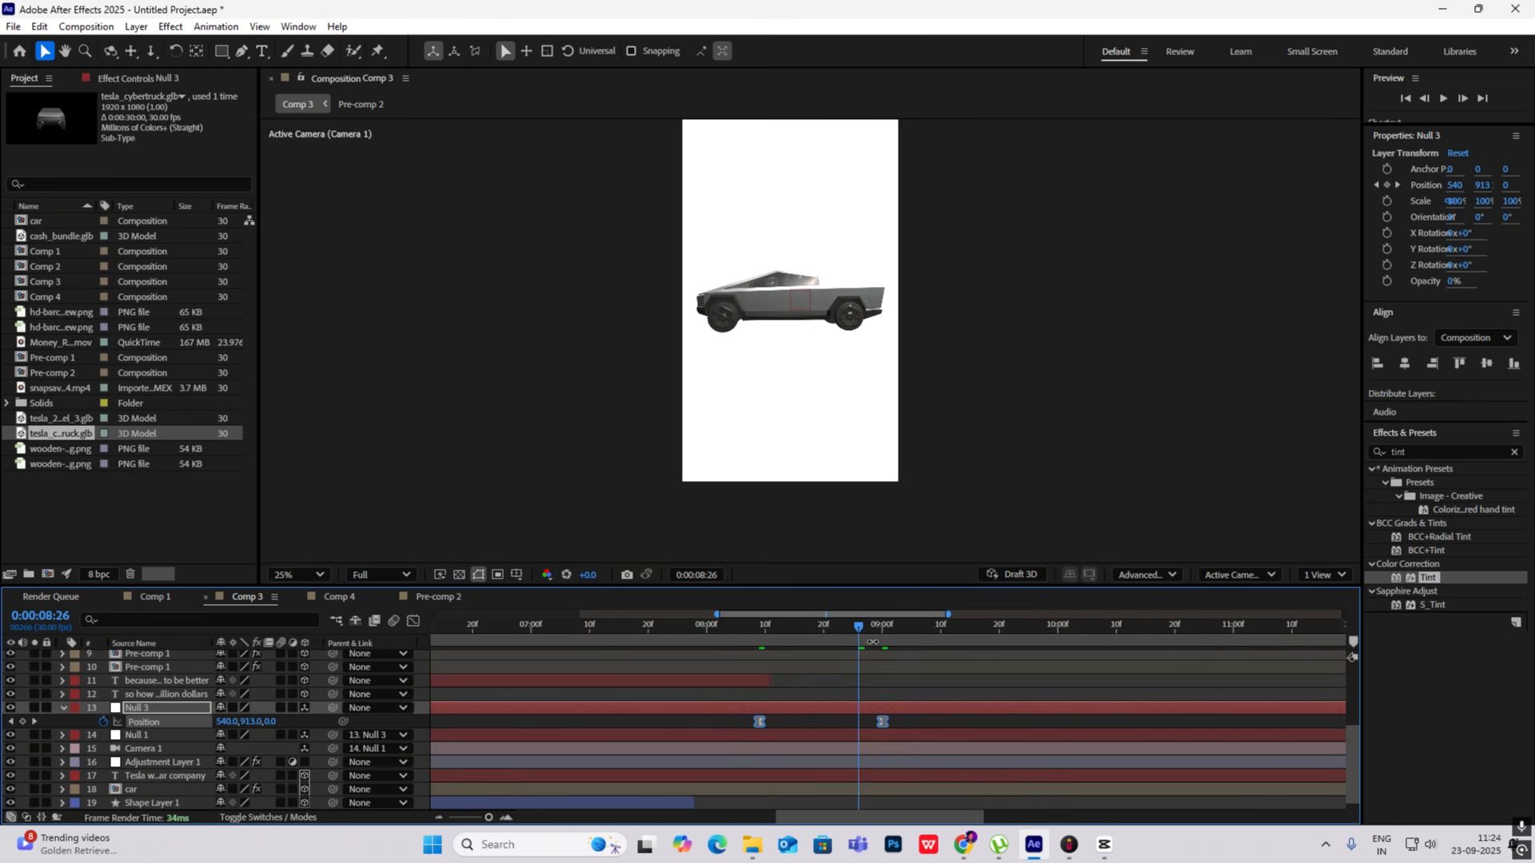
- Preview the camera move from the car scene to the Cybertruck, starting around 0:00:07:21
{"action": "left_click_drag", "start_coordinate": [858, 626], "coordinate": [751, 626]}
{"action": "key", "text": "space"}
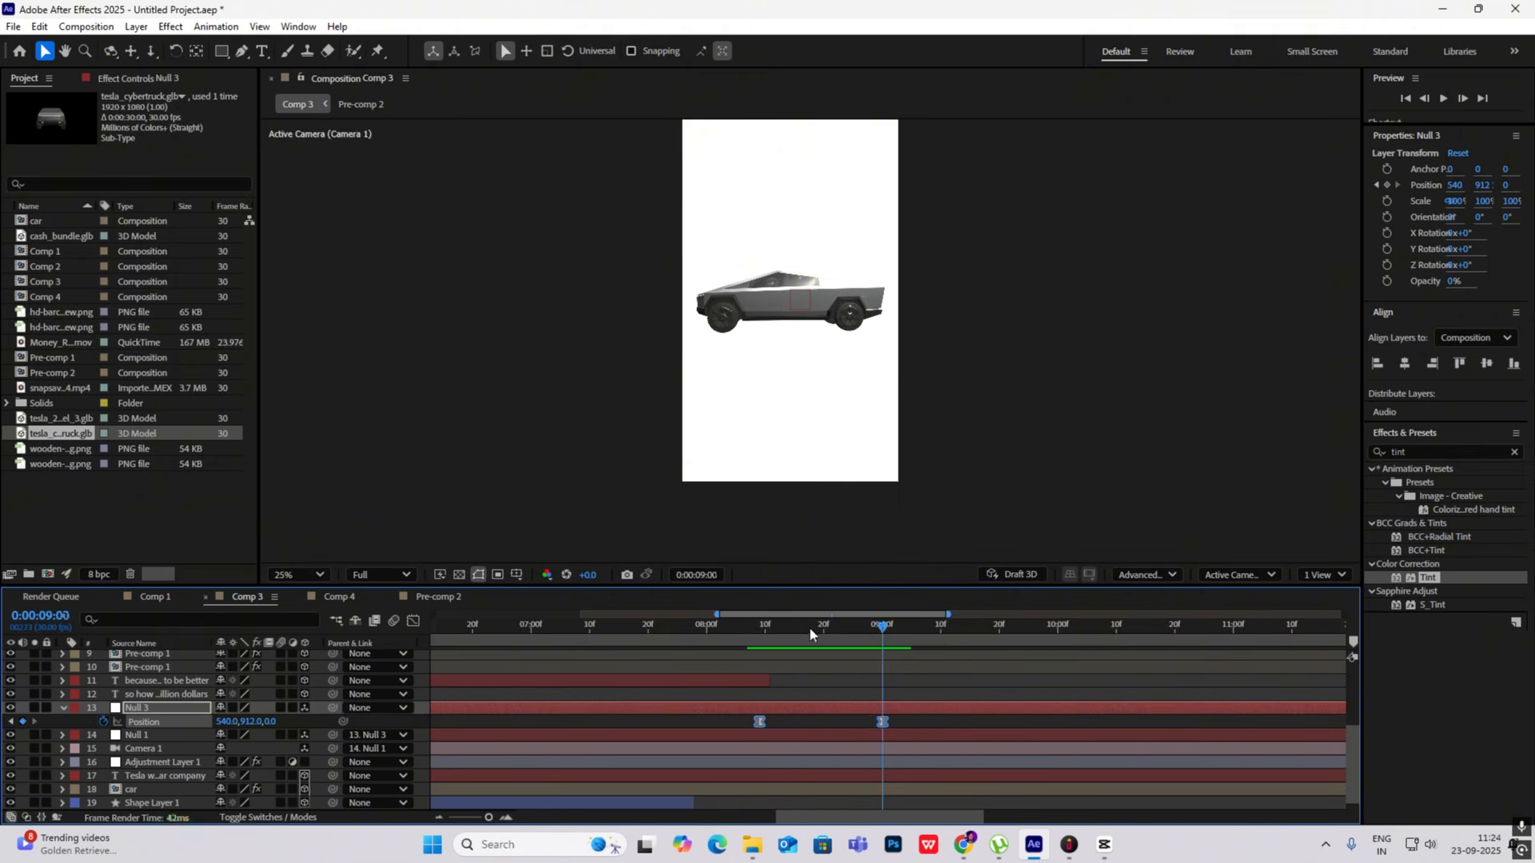
{"action": "left_click_drag", "start_coordinate": [809, 627], "coordinate": [653, 627]}
{"action": "key", "text": "space"}
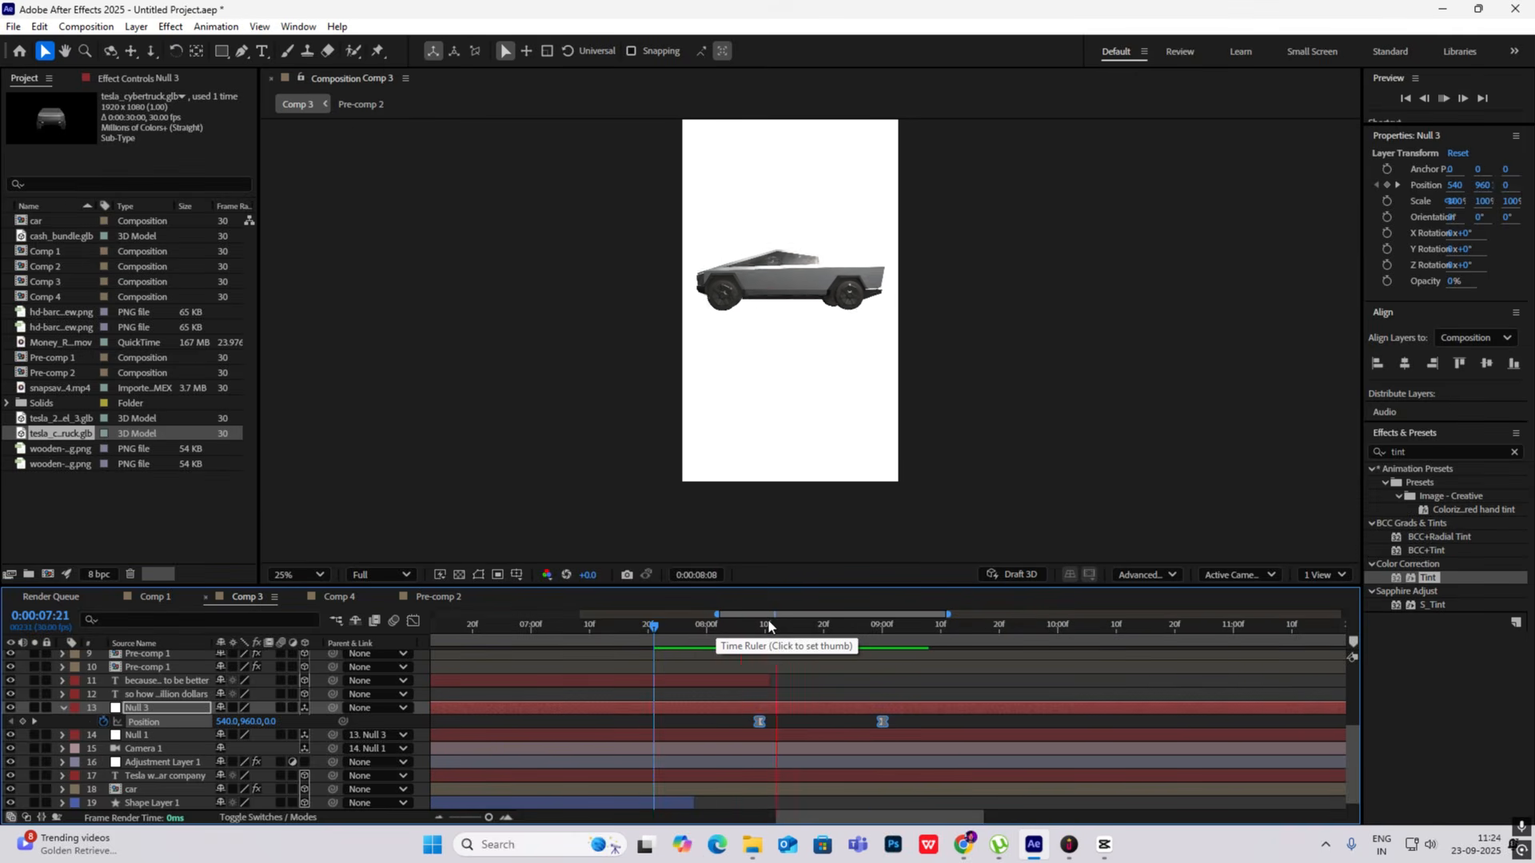
{"action": "key", "text": "space"}
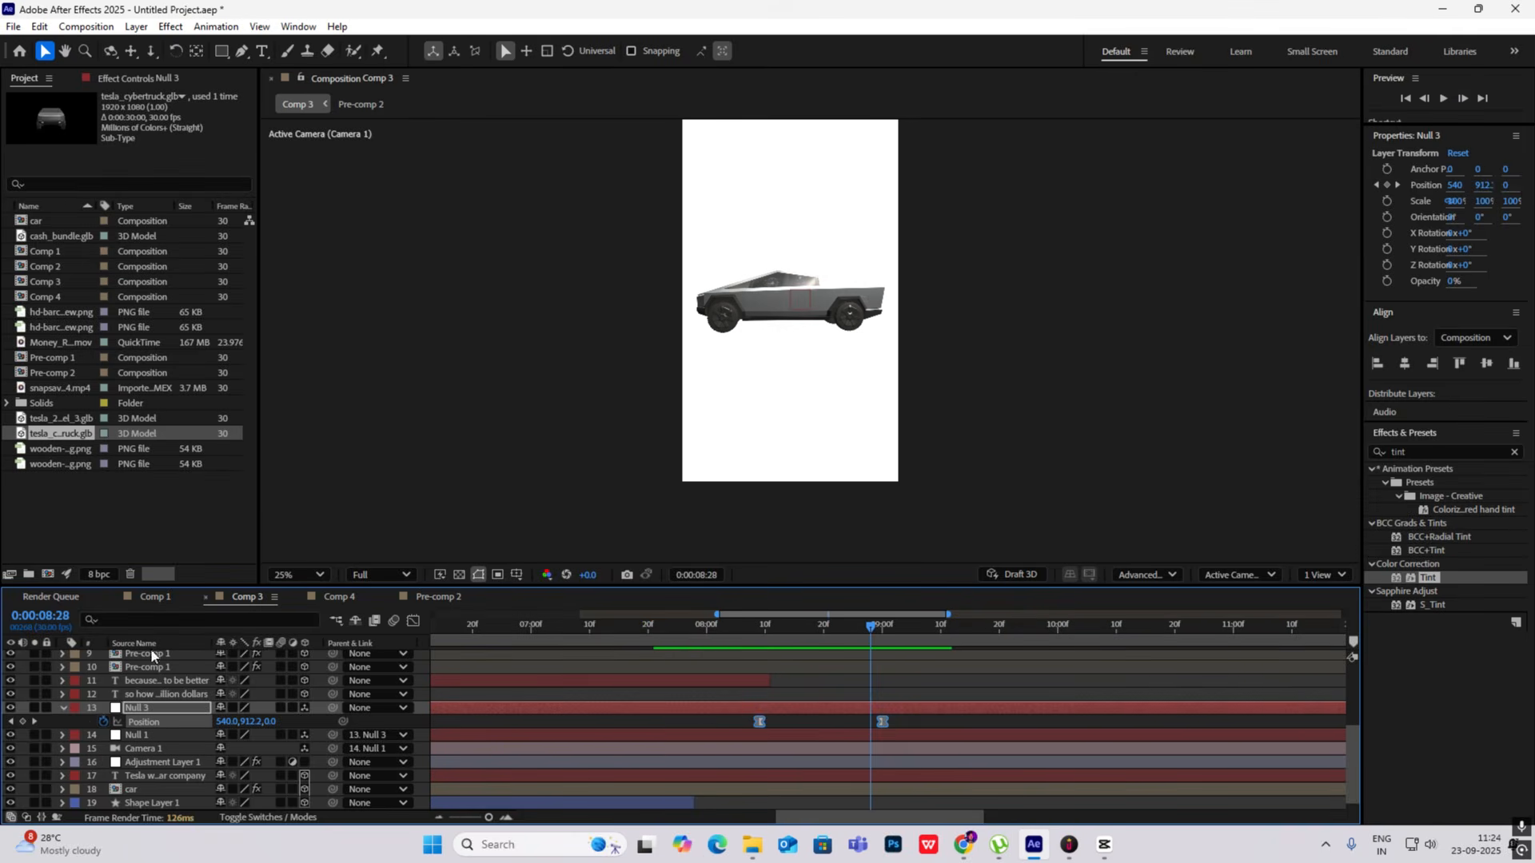
- Trim the start of the Cybertruck layer to 0:00:08:11
{"action": "left_click", "coordinate": [61, 706]}
{"action": "left_click_drag", "start_coordinate": [868, 630], "coordinate": [779, 707]}
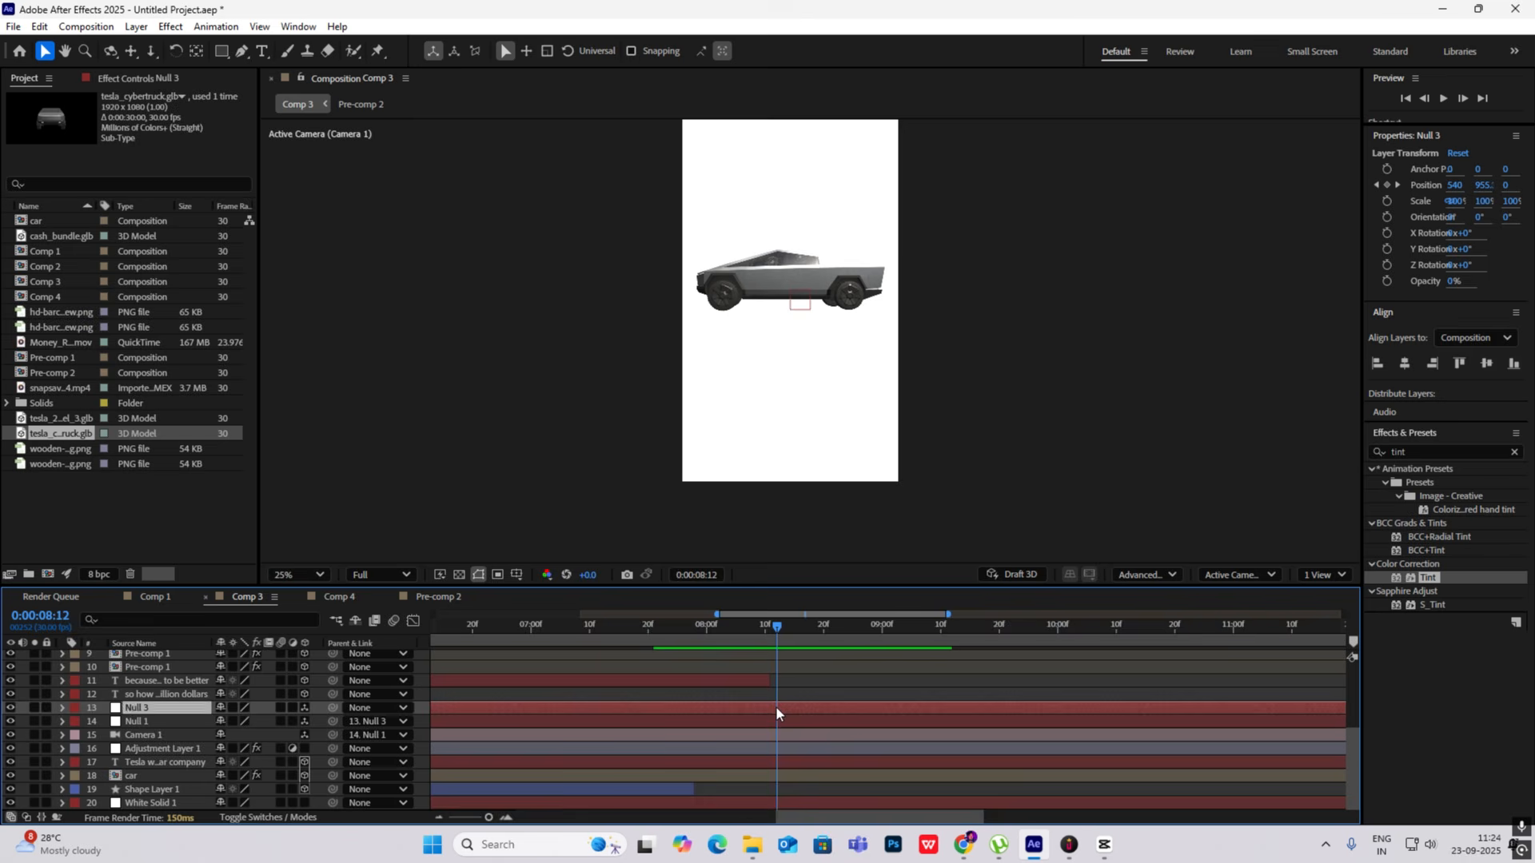
{"action": "scroll", "coordinate": [184, 667], "scroll_direction": "up", "scroll_amount": 3}
{"action": "scroll", "coordinate": [782, 660], "scroll_direction": "down", "scroll_amount": 5}
{"action": "key", "text": "p"}
{"action": "left_click_drag", "start_coordinate": [775, 633], "coordinate": [772, 633]}
{"action": "scroll", "coordinate": [776, 658], "scroll_direction": "up", "scroll_amount": 3}
{"action": "left_click", "coordinate": [775, 657]}
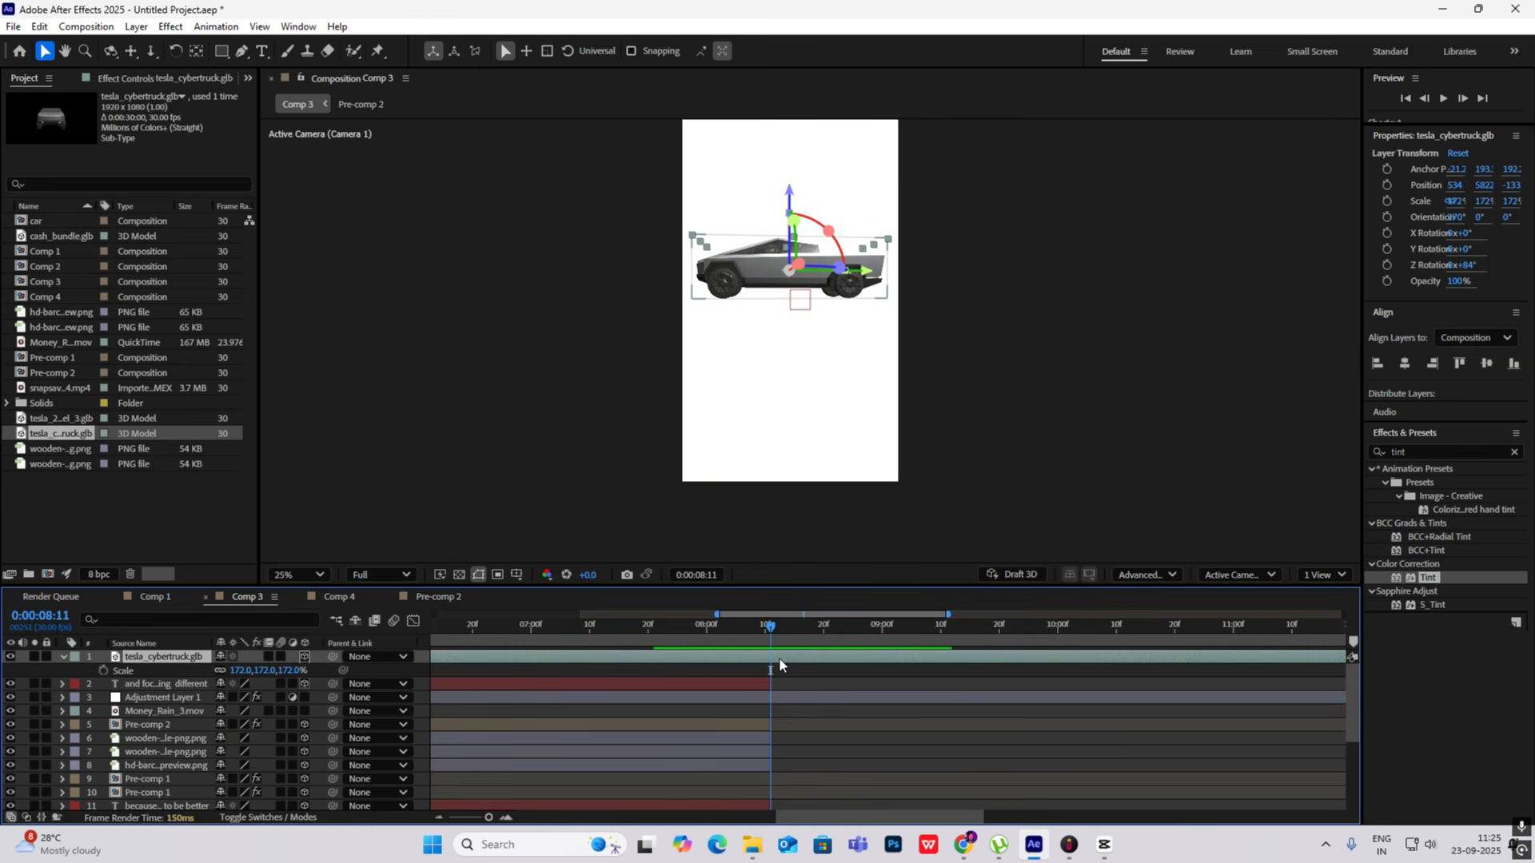
{"action": "key", "text": "alt+bracketleft"}
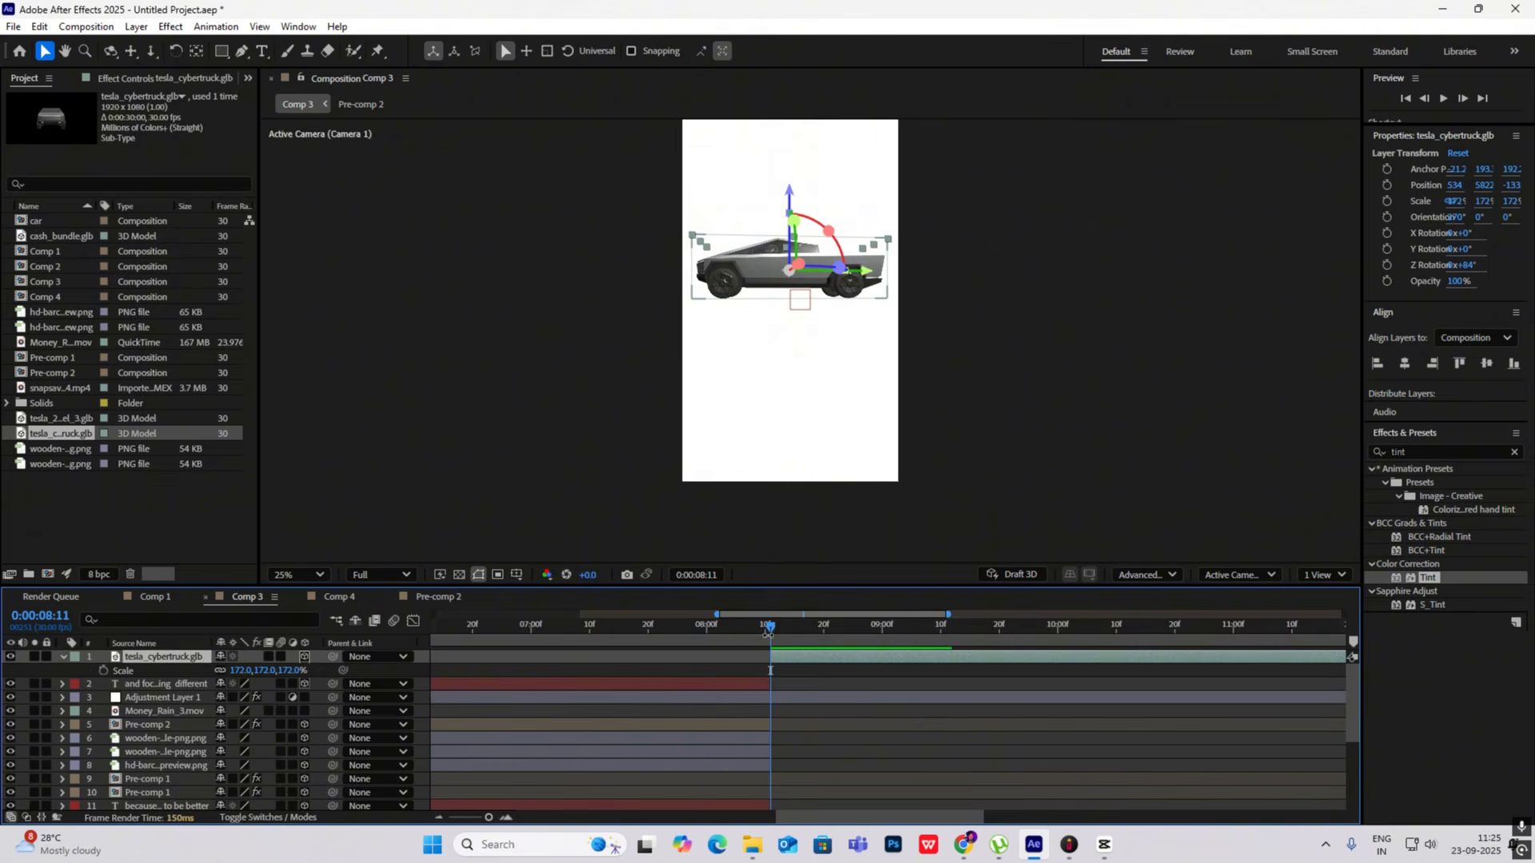
- Preview the transition and shift Null 3's last Position keyframe later to about 0:00:09:04
{"action": "left_click", "coordinate": [746, 625]}
{"action": "left_click_drag", "start_coordinate": [746, 625], "coordinate": [725, 626]}
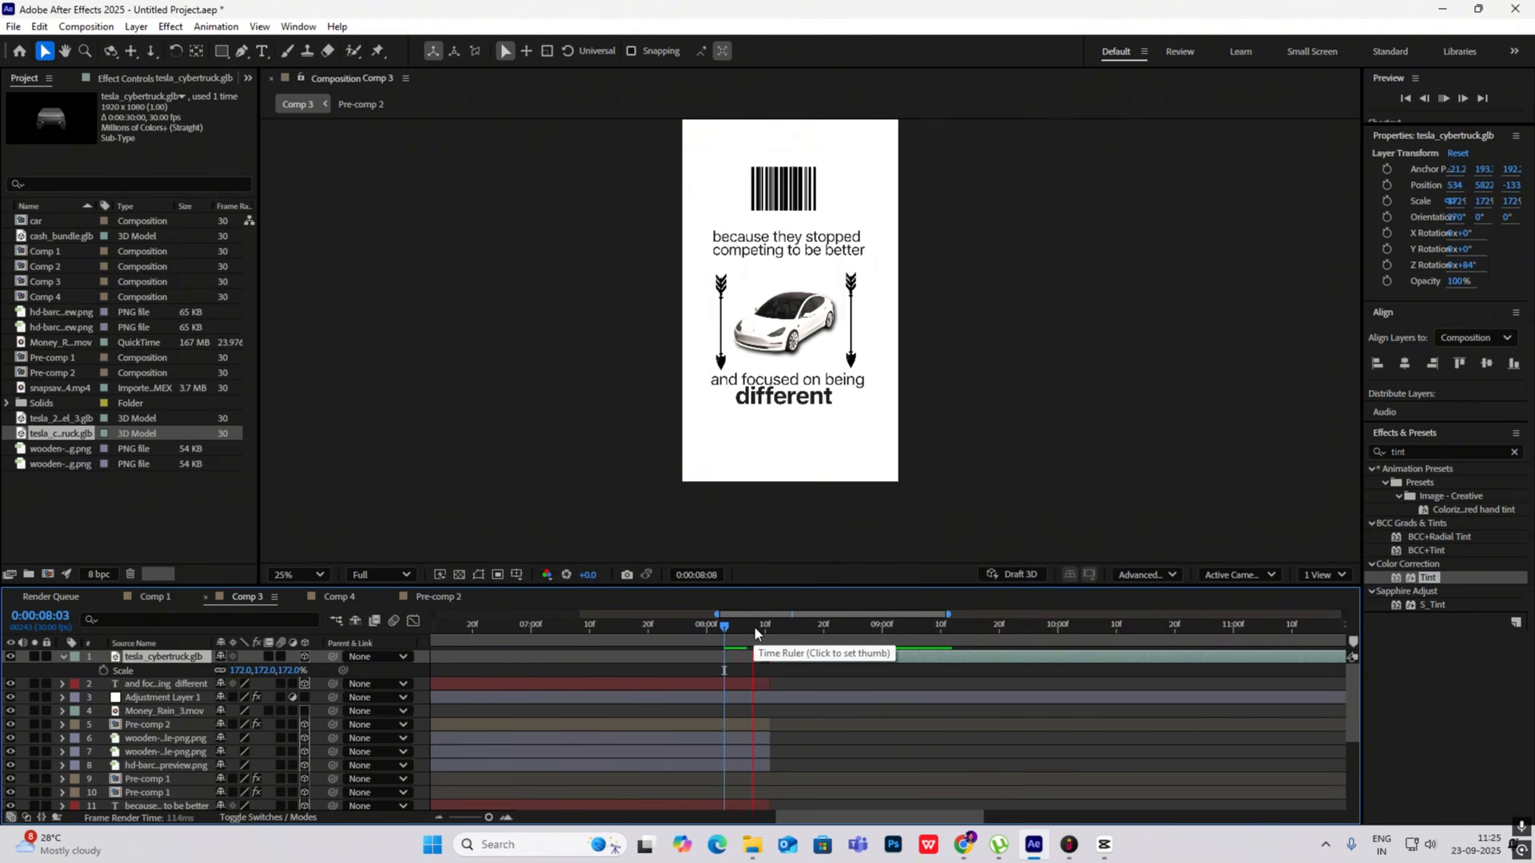
{"action": "left_click", "coordinate": [917, 626]}
{"action": "scroll", "coordinate": [905, 646], "scroll_direction": "down", "scroll_amount": 3}
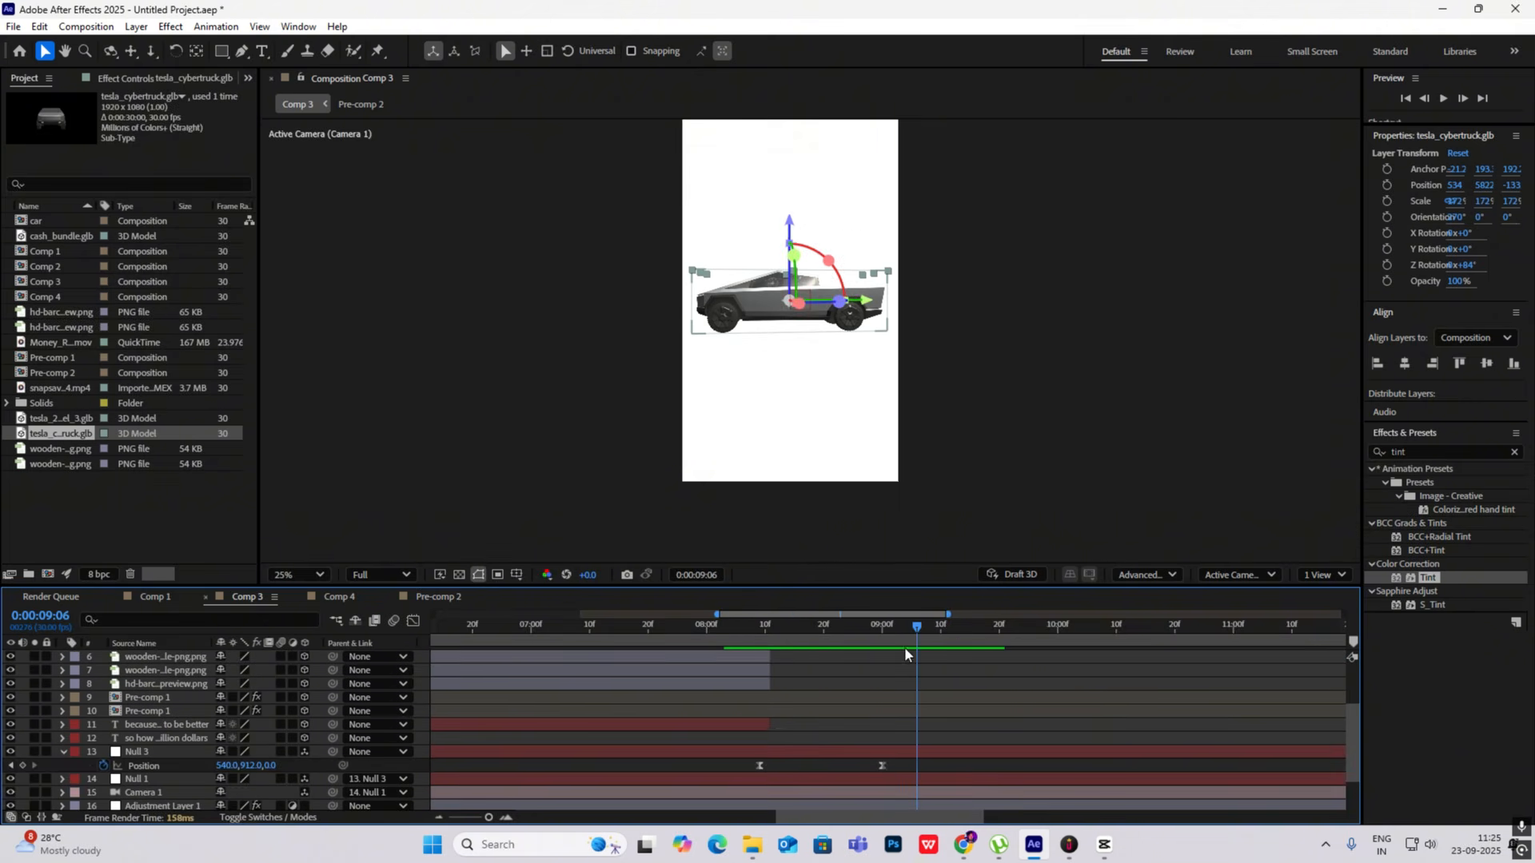
{"action": "left_click_drag", "start_coordinate": [884, 765], "coordinate": [908, 769]}
{"action": "left_click_drag", "start_coordinate": [919, 629], "coordinate": [738, 632]}
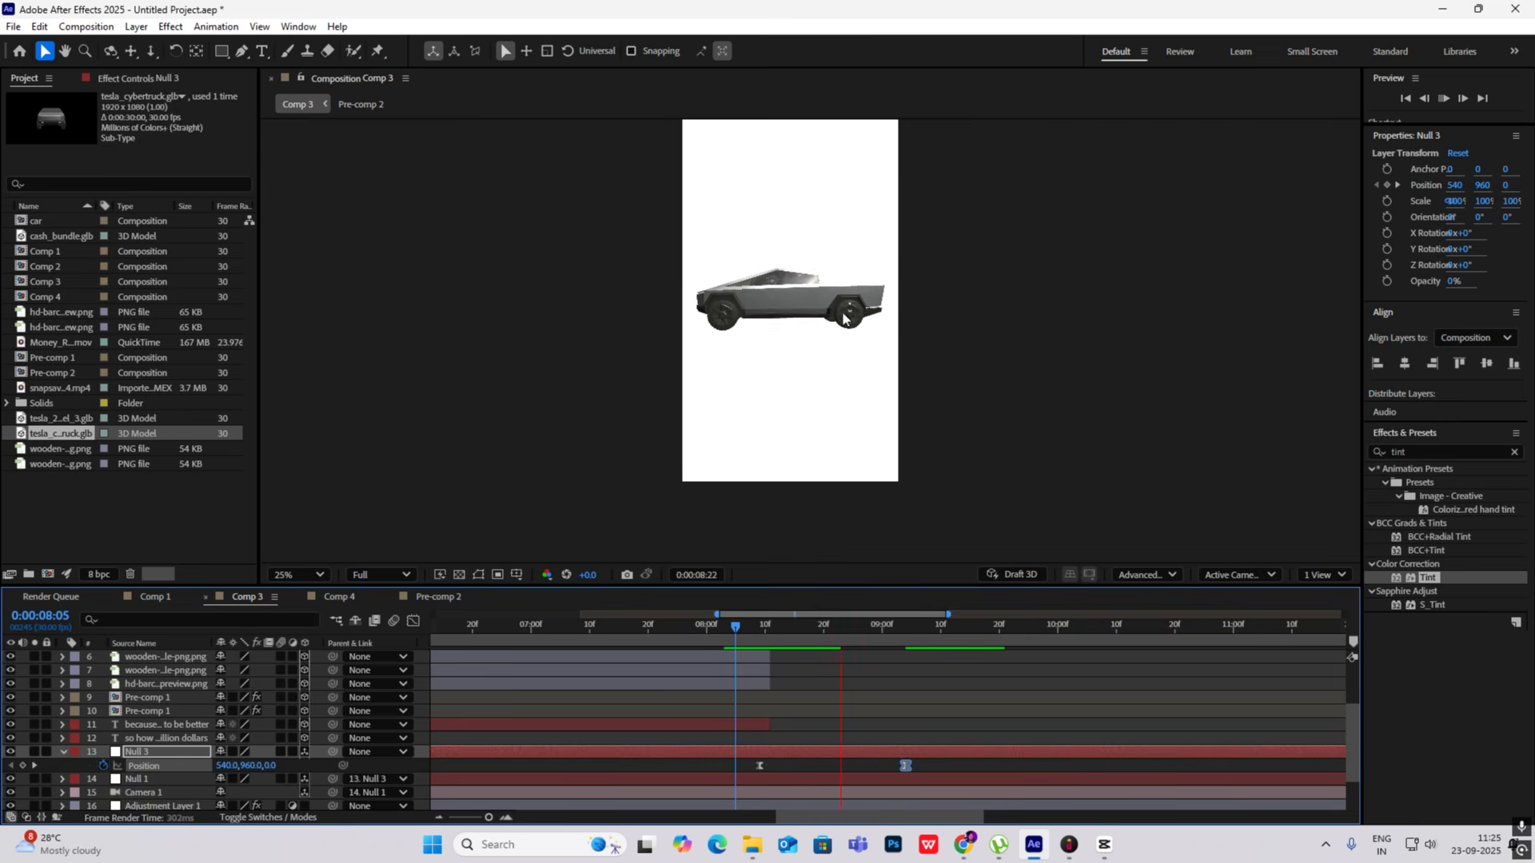
{"action": "key", "text": "space"}
{"action": "left_click", "coordinate": [1041, 334]}
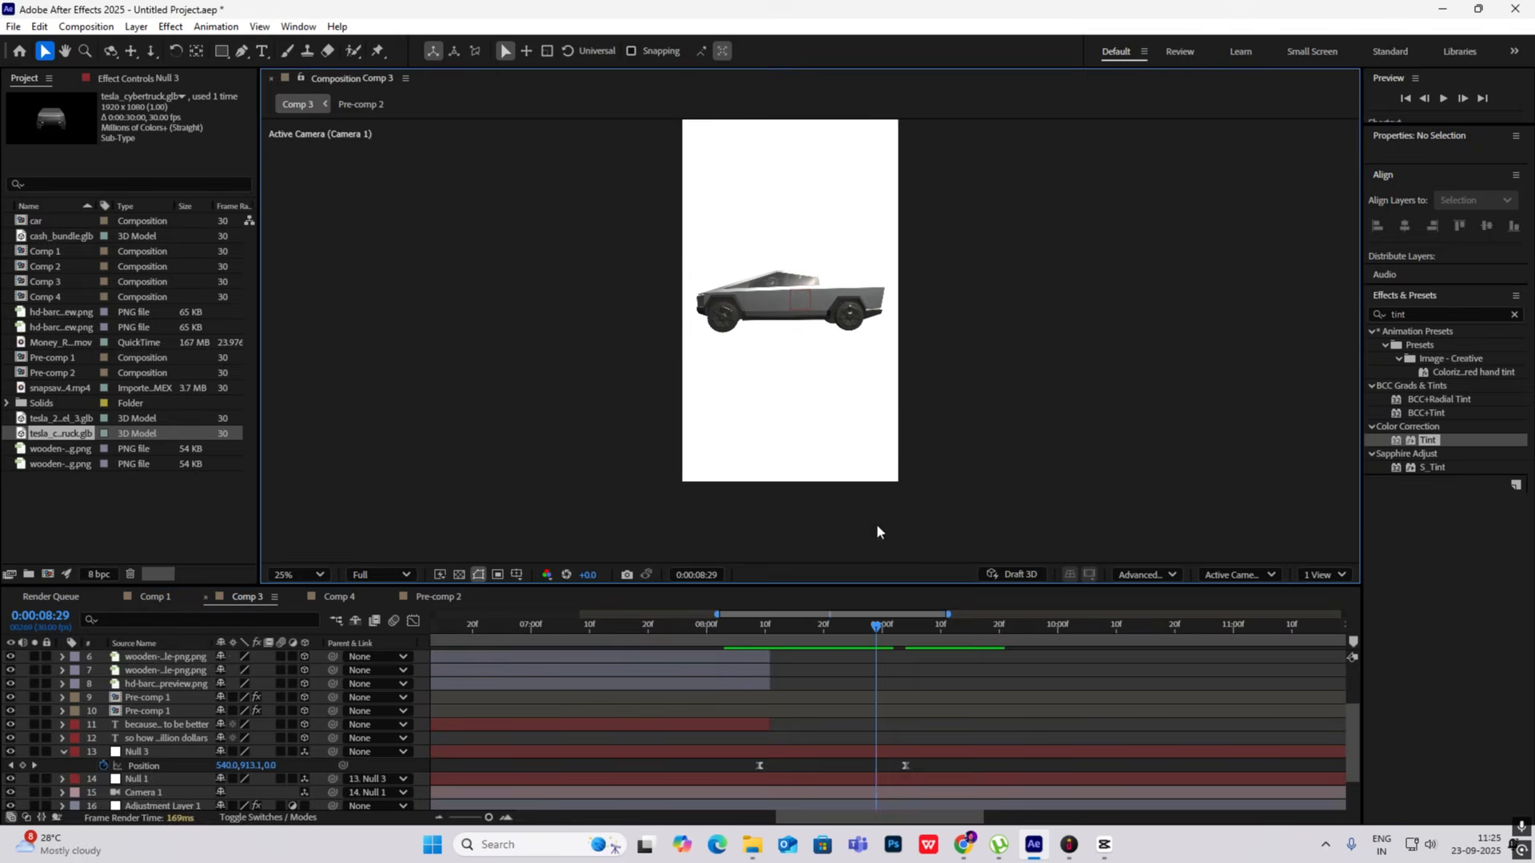
{"action": "scroll", "coordinate": [132, 678], "scroll_direction": "up", "scroll_amount": 3}
{"action": "key", "text": "u"}
- Switch to CapCut and scrub the reference to 0:00:11:16 to study the Cybertruck scene's captions and layout
{"action": "left_click", "coordinate": [1104, 845]}
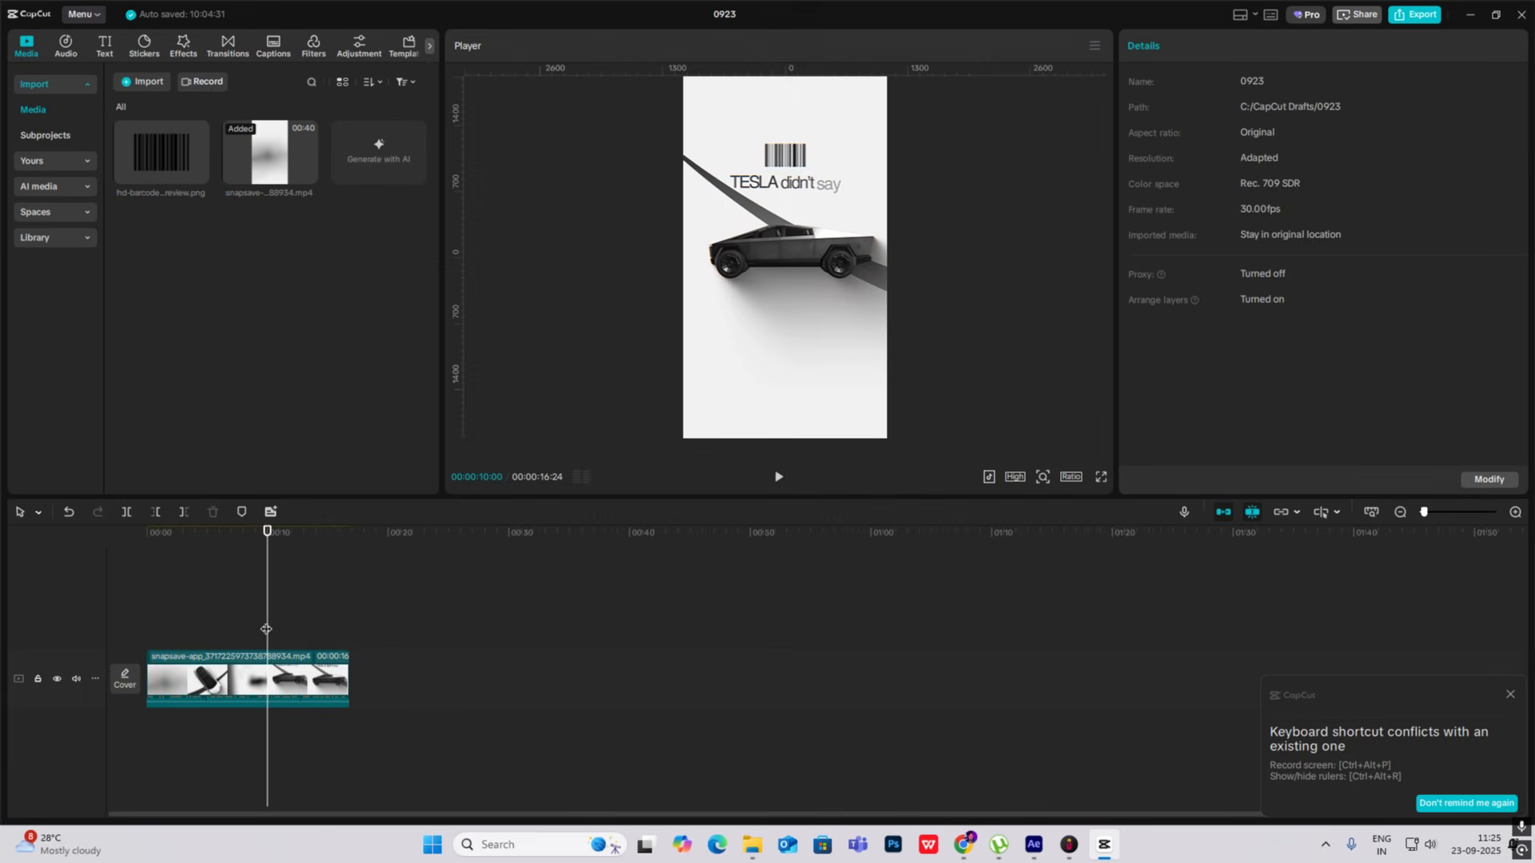
{"action": "left_click_drag", "start_coordinate": [266, 630], "coordinate": [289, 633]}
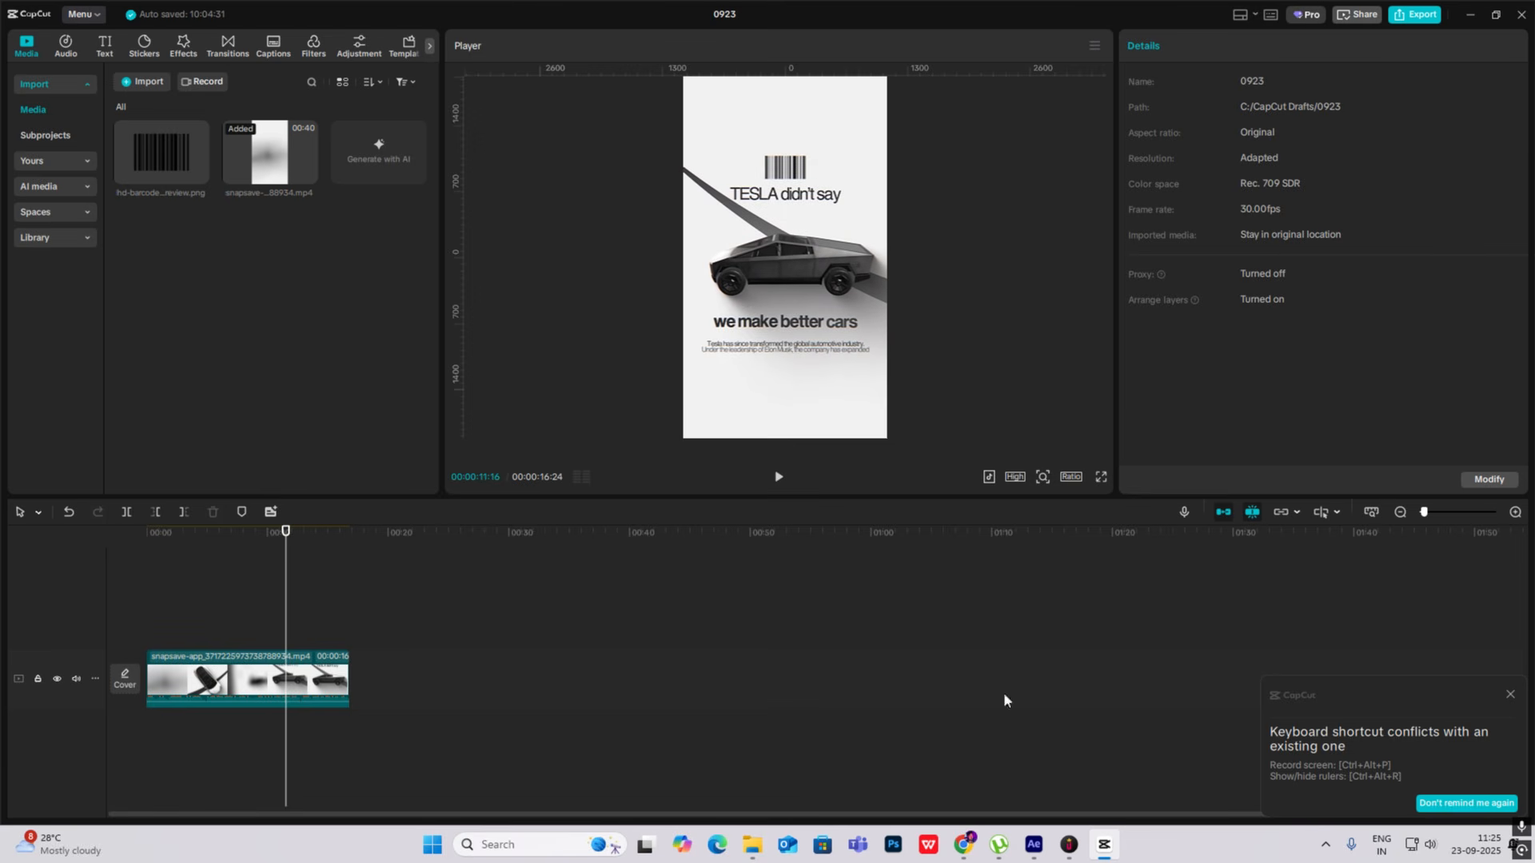
{"action": "left_click", "coordinate": [1118, 854]}
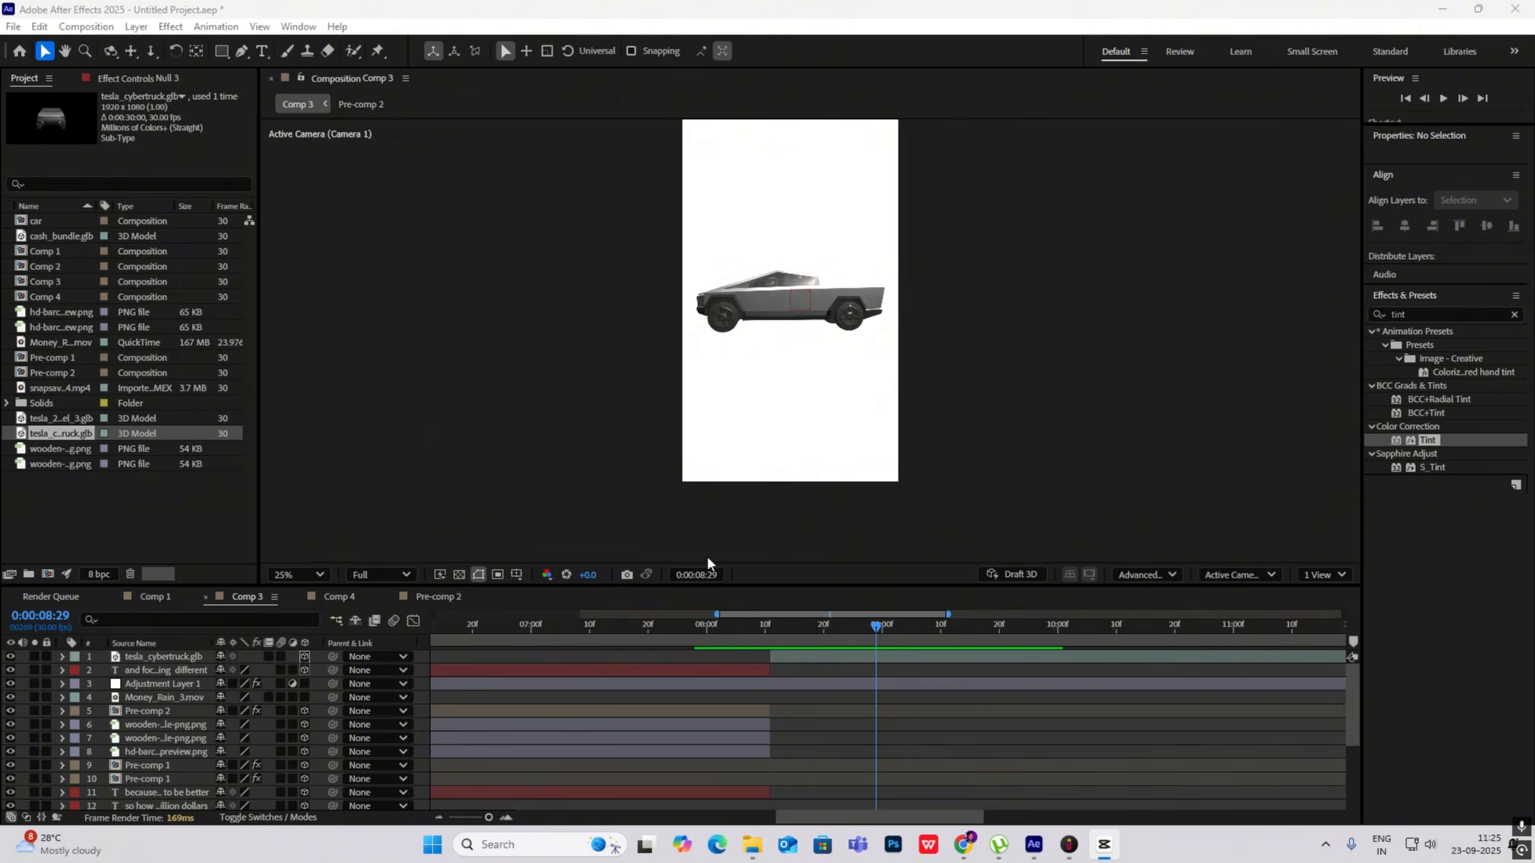
{"action": "left_click", "coordinate": [1104, 845]}
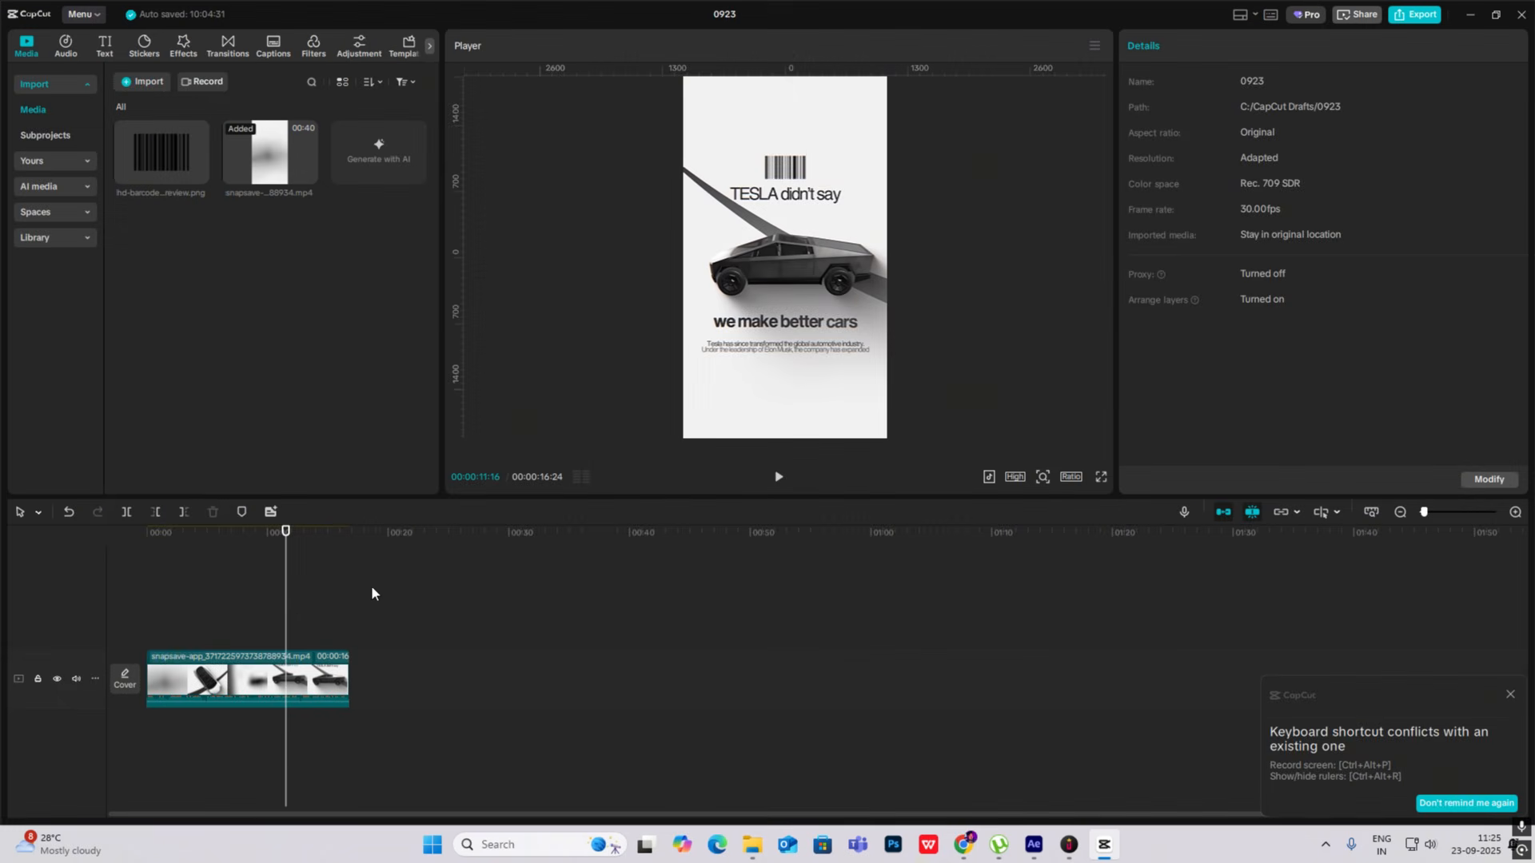
- Scrub the CapCut reference to 0:00:14:19 to study the "THEY SAID" scene and switch back to After Effects
{"action": "left_click_drag", "start_coordinate": [285, 613], "coordinate": [324, 637]}
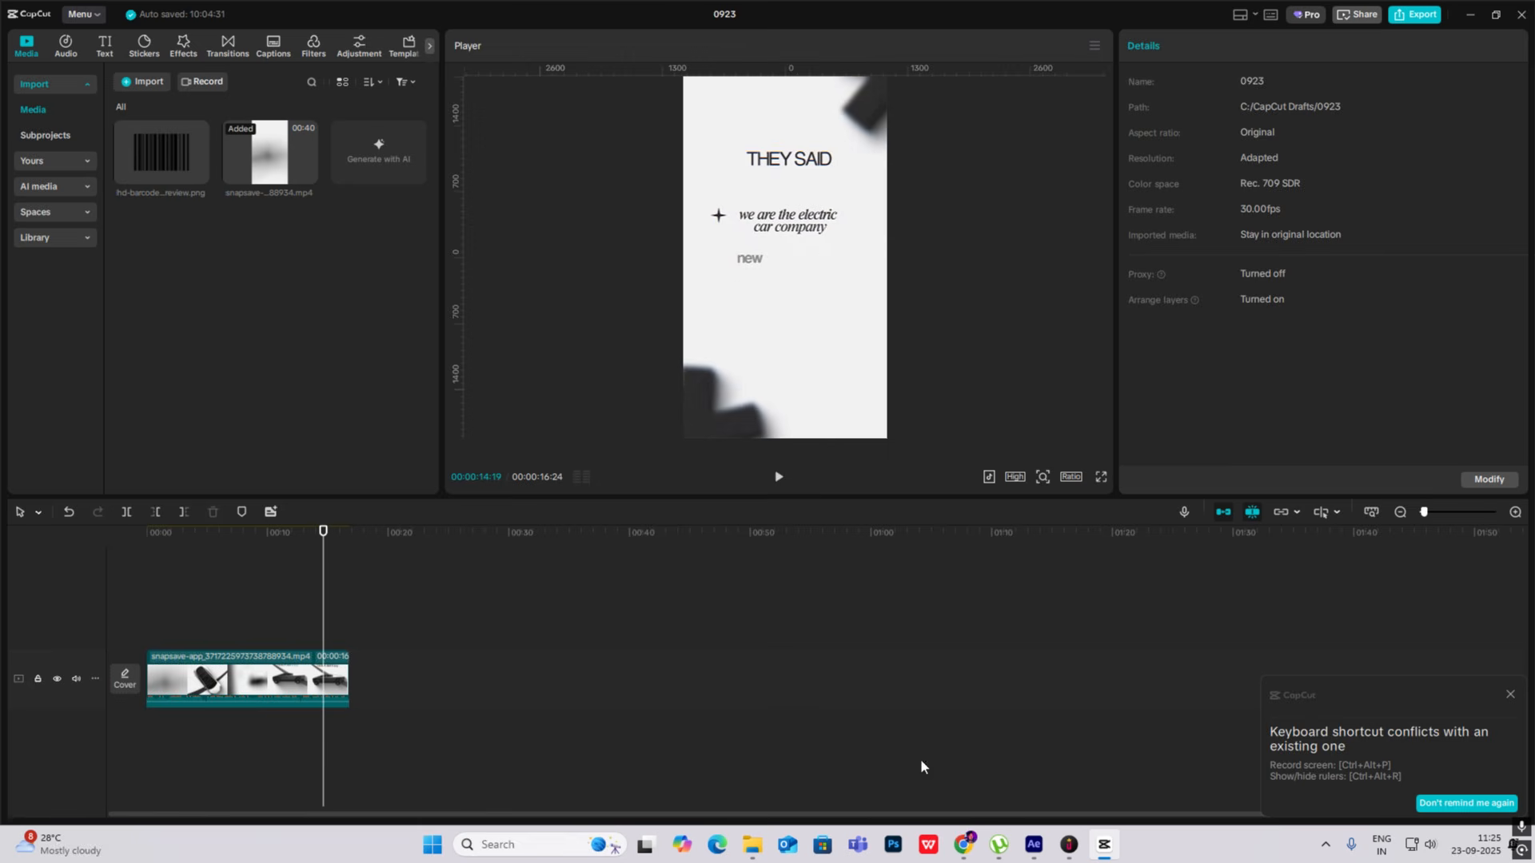
{"action": "left_click", "coordinate": [1117, 853]}
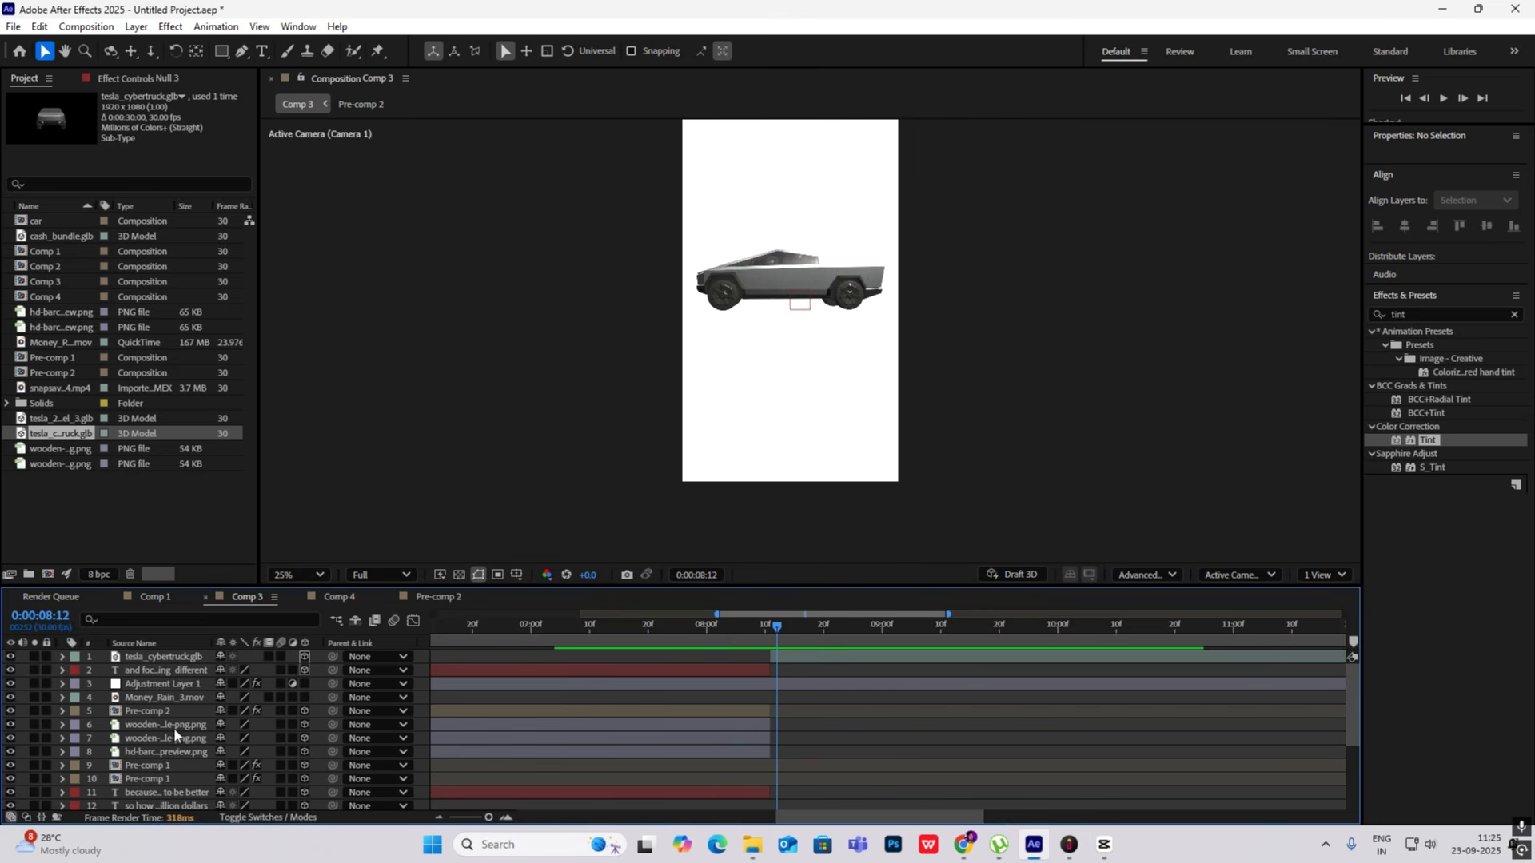
- Reveal the Position keyframes of Null 3 and Null 1 and scrub the camera transition between 0:00:07:20 and 0:00:08:07
{"action": "scroll", "coordinate": [175, 742], "scroll_direction": "down", "scroll_amount": 3}
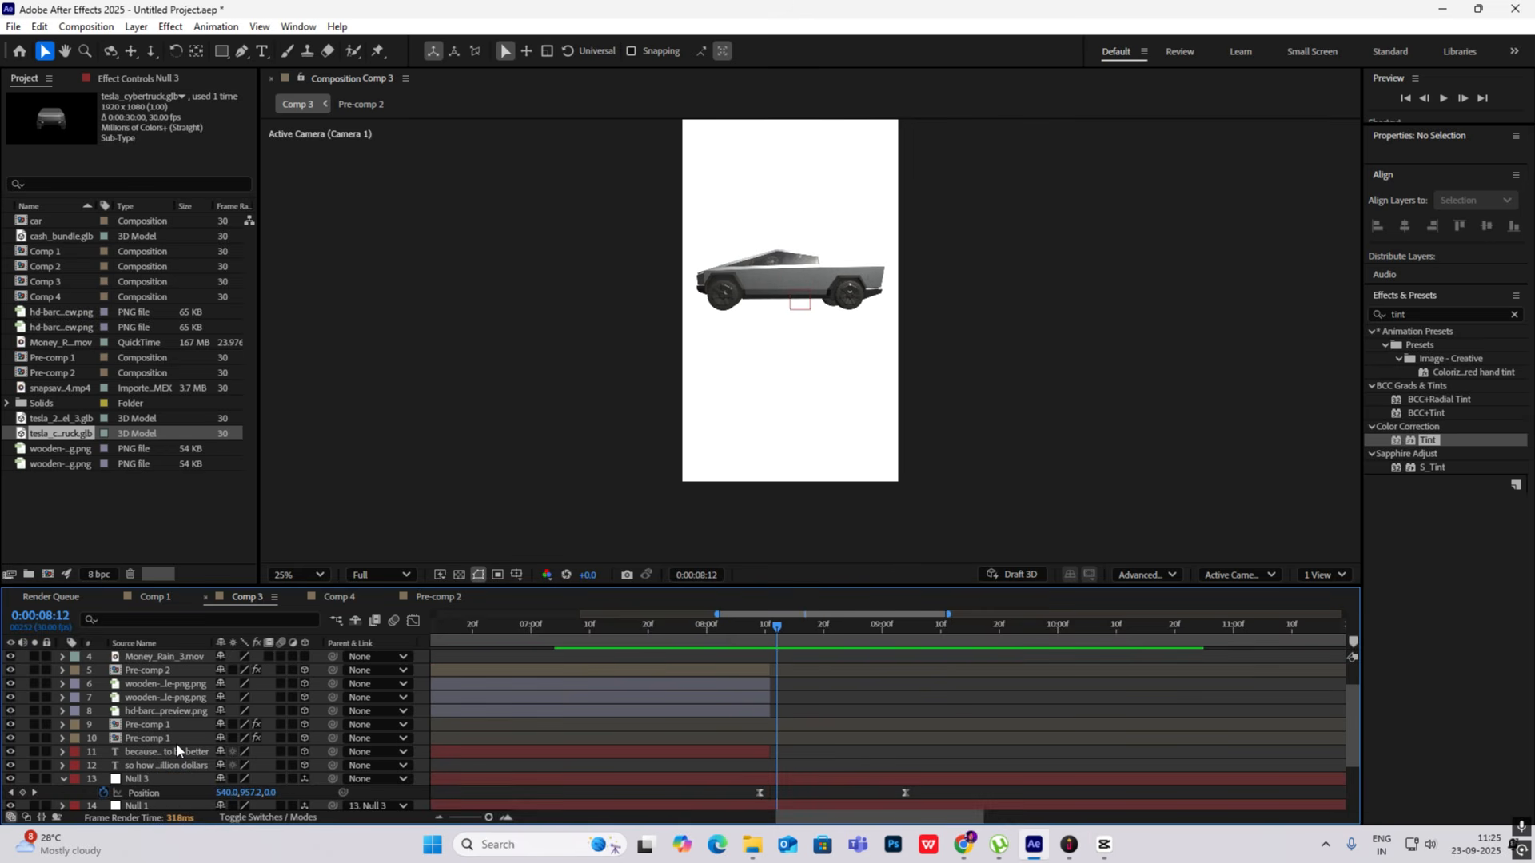
{"action": "left_click", "coordinate": [62, 738]}
{"action": "left_click", "coordinate": [63, 738]}
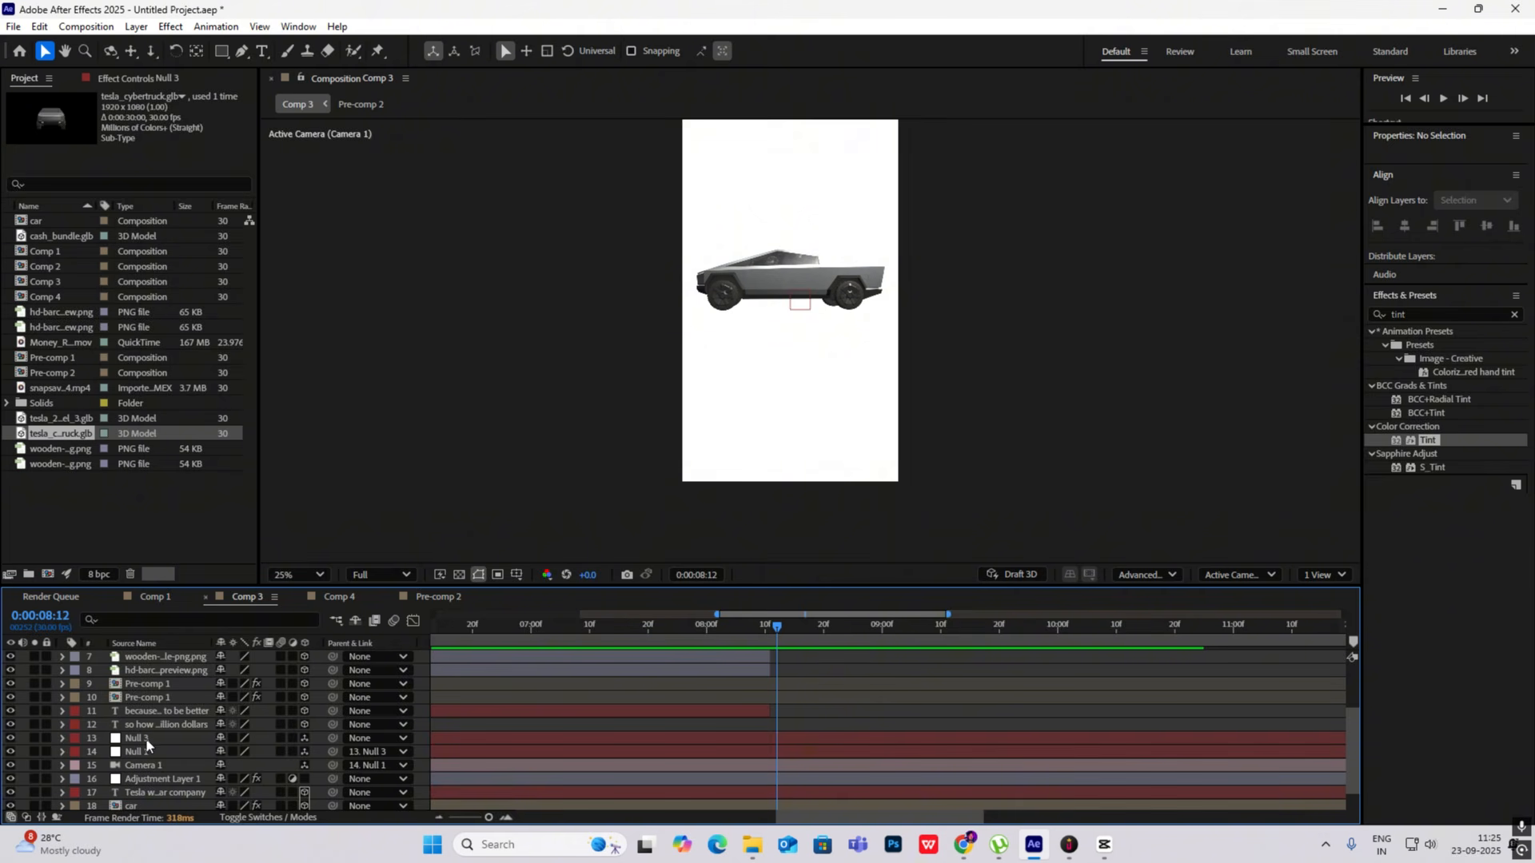
{"action": "left_click", "coordinate": [795, 738]}
{"action": "key", "text": "p"}
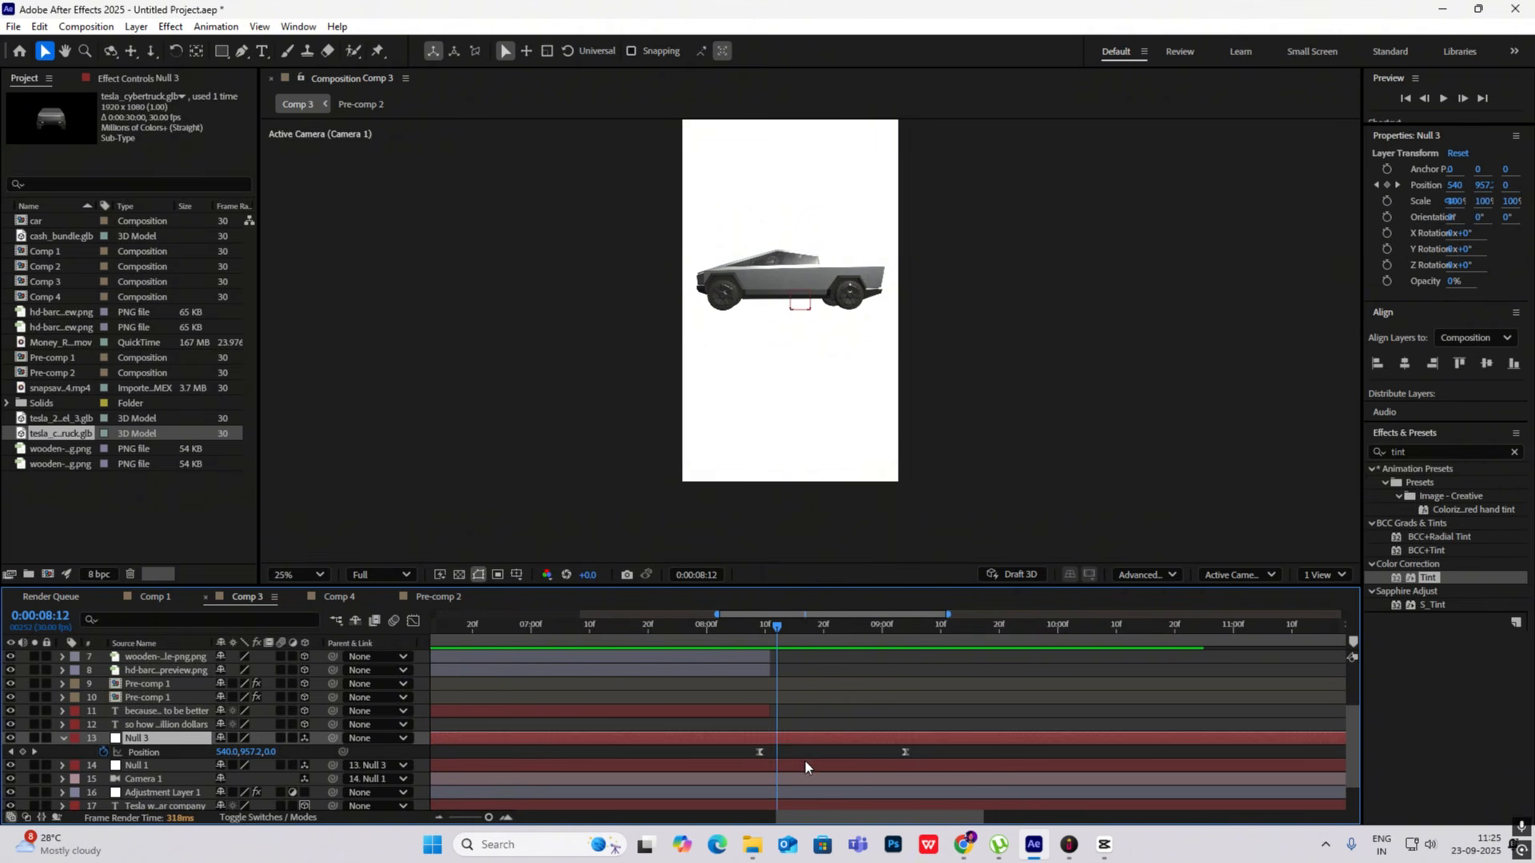
{"action": "left_click", "coordinate": [804, 764]}
{"action": "key", "text": "p"}
{"action": "scroll", "coordinate": [802, 762], "scroll_direction": "down", "scroll_amount": 2}
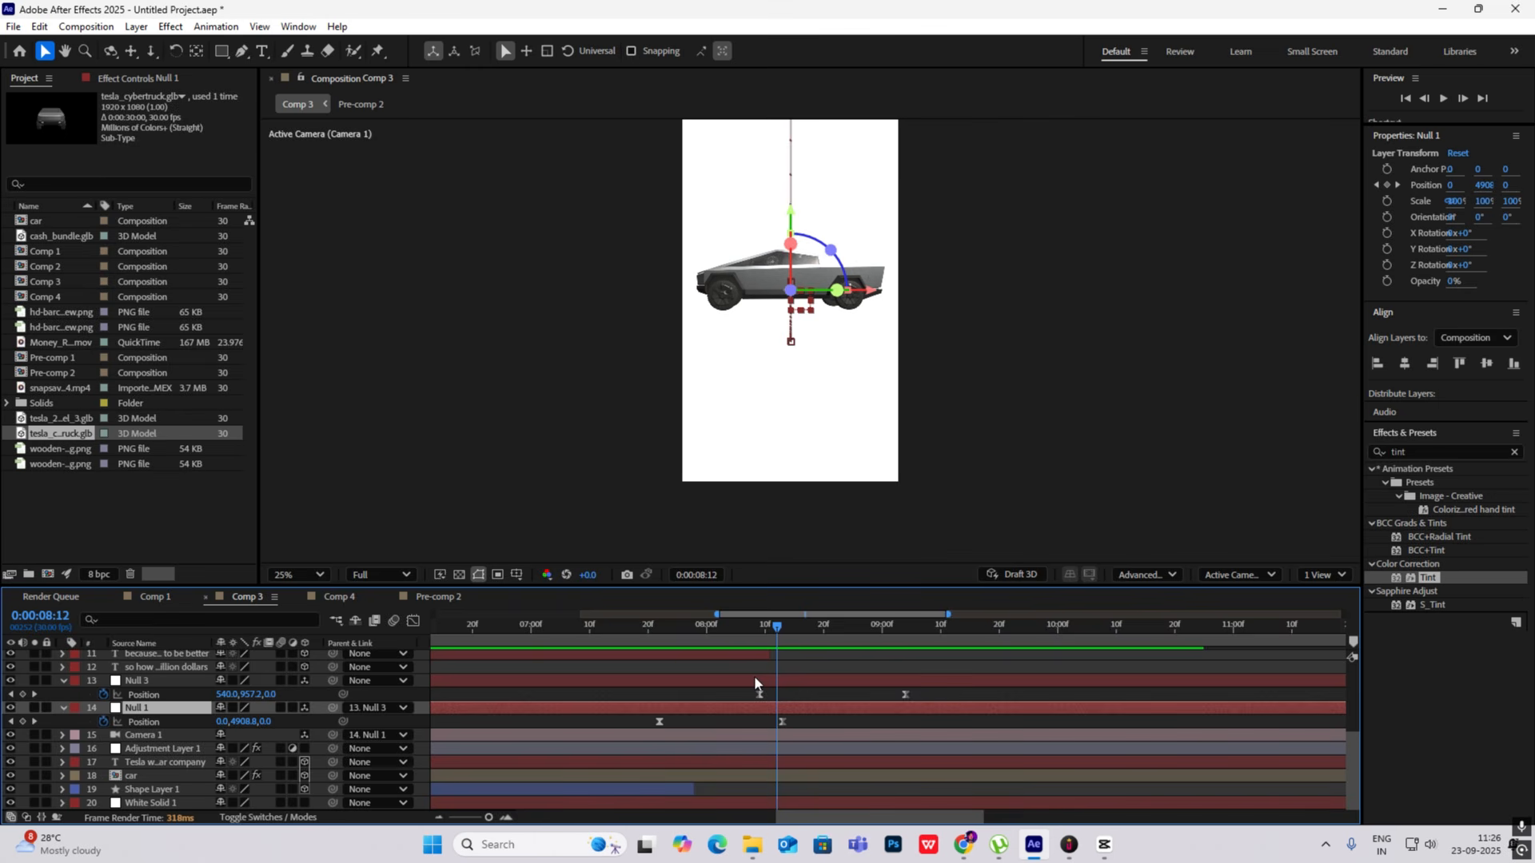
{"action": "left_click_drag", "start_coordinate": [784, 654], "coordinate": [648, 634]}
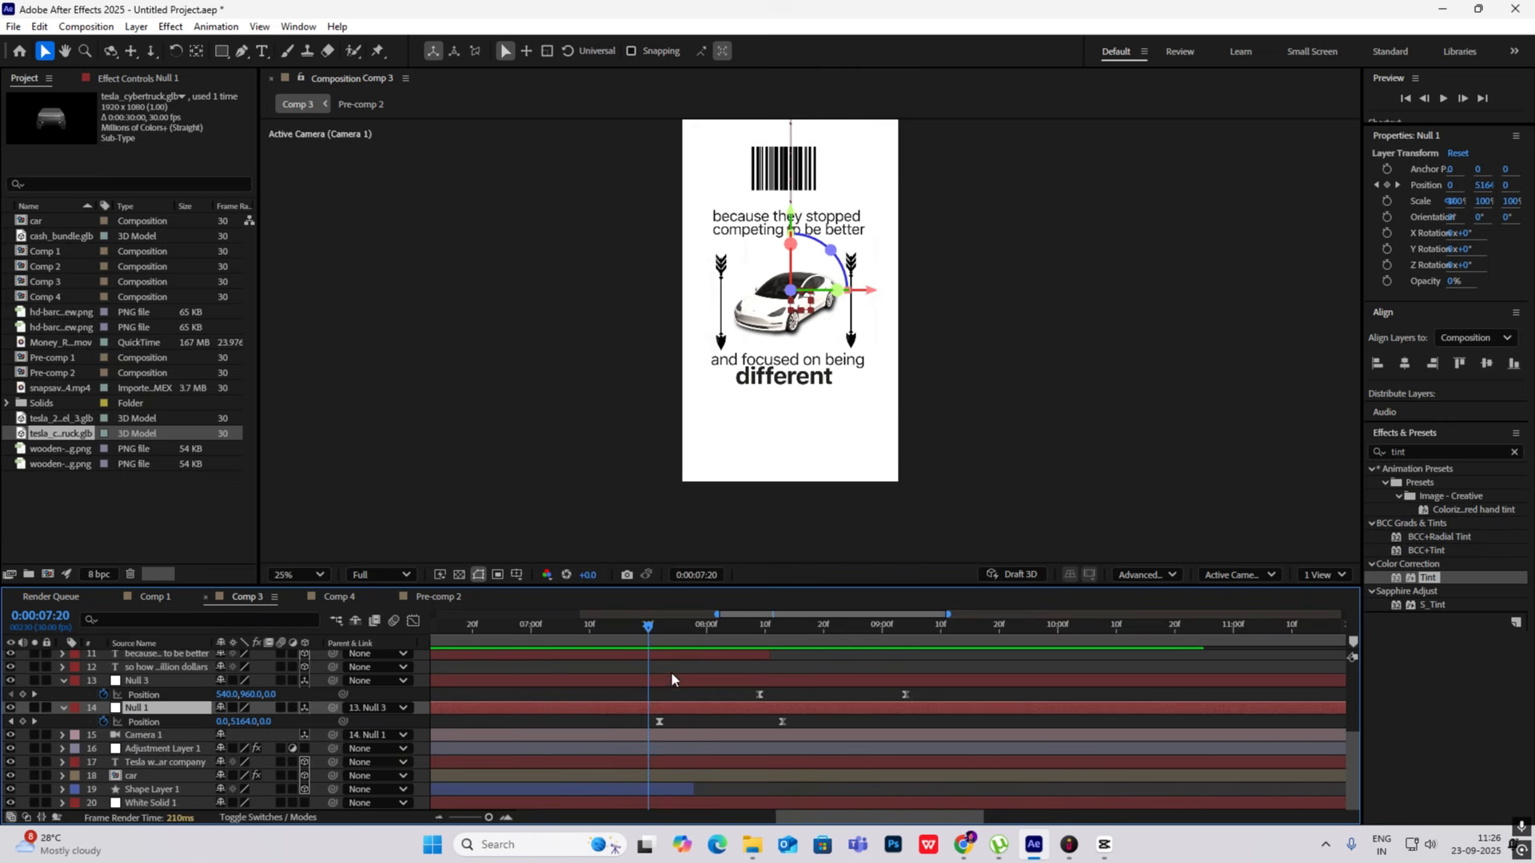
{"action": "left_click_drag", "start_coordinate": [659, 626], "coordinate": [748, 646]}
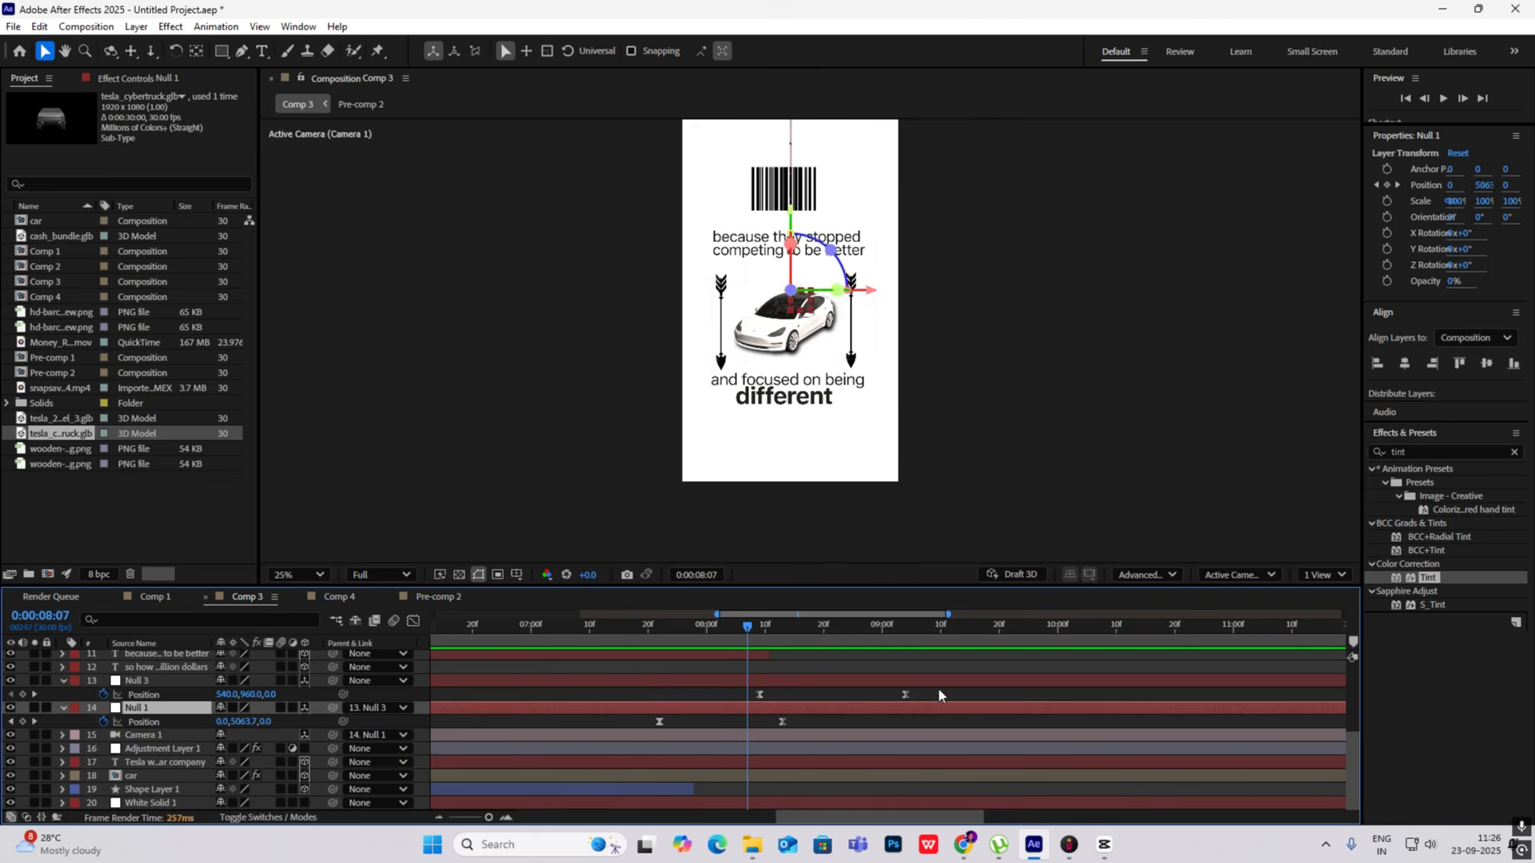
- Try removing both of Null 3's Position keyframes and preview the Cybertruck transition from about 0:00:07:19
{"action": "left_click_drag", "start_coordinate": [942, 693], "coordinate": [684, 708]}
{"action": "key", "text": "Delete"}
{"action": "left_click_drag", "start_coordinate": [704, 626], "coordinate": [642, 629]}
{"action": "key", "text": "space"}
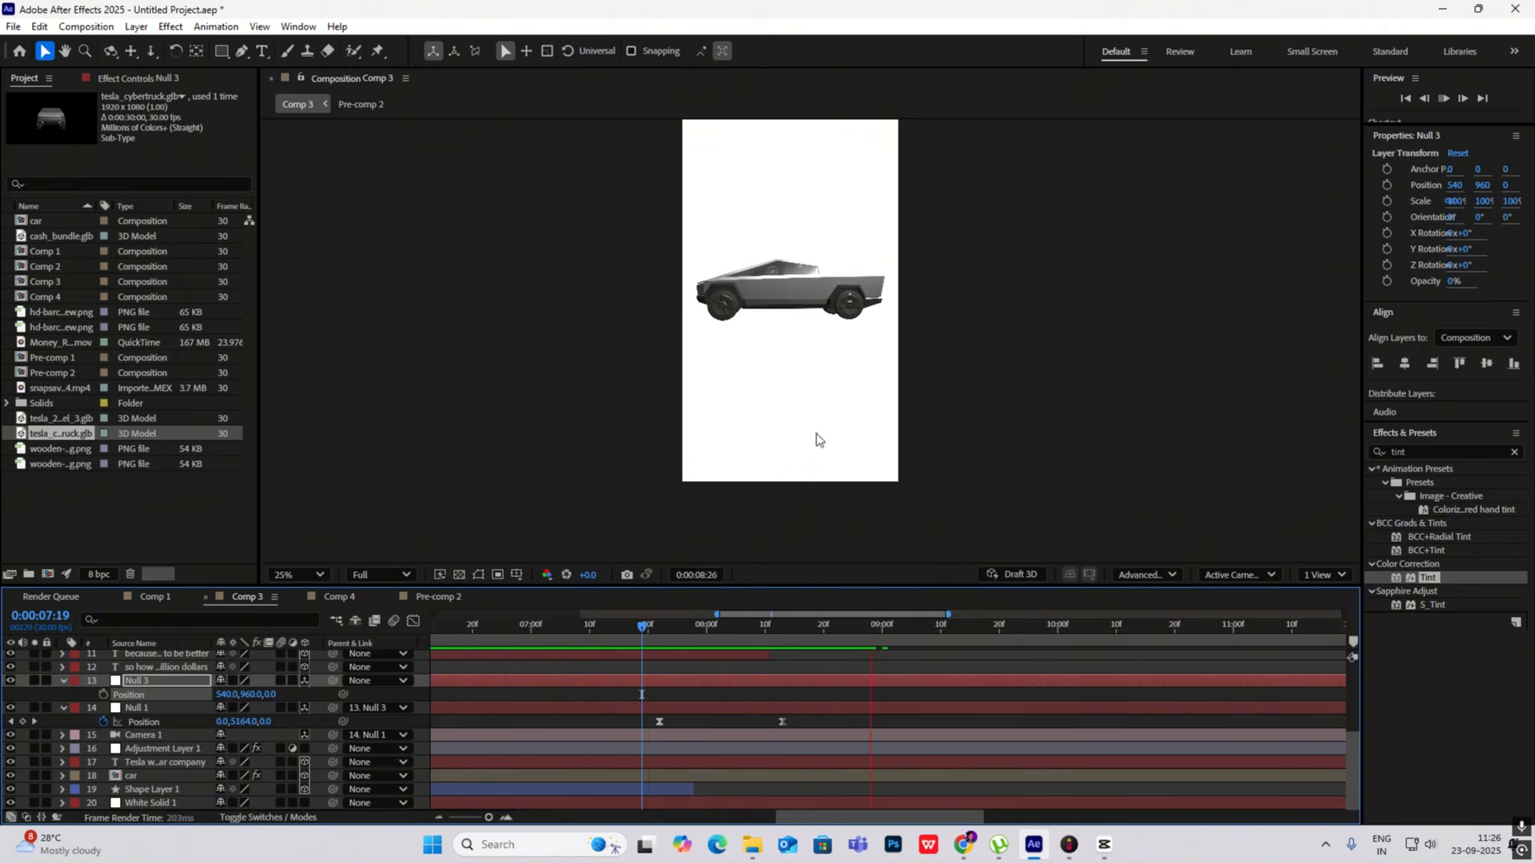
{"action": "mouse_move", "coordinate": [870, 634]}
{"action": "left_mouse_down"}
{"action": "mouse_move", "coordinate": [658, 627]}
{"action": "mouse_move", "coordinate": [804, 643]}
{"action": "mouse_move", "coordinate": [847, 632]}
{"action": "left_mouse_up"}
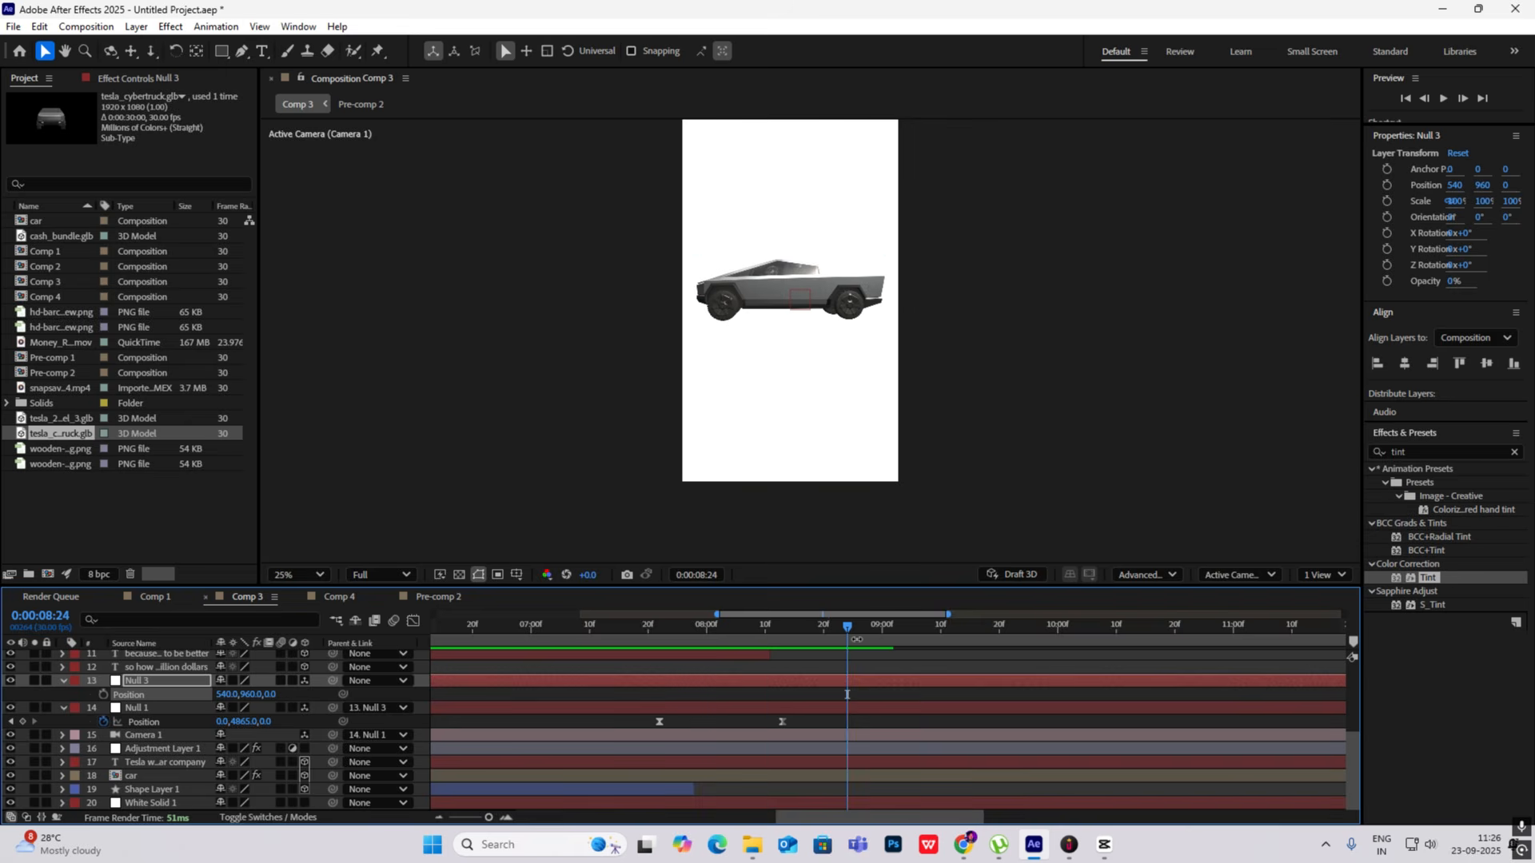
{"action": "left_click_drag", "start_coordinate": [664, 640], "coordinate": [631, 636]}
{"action": "key", "text": "space"}
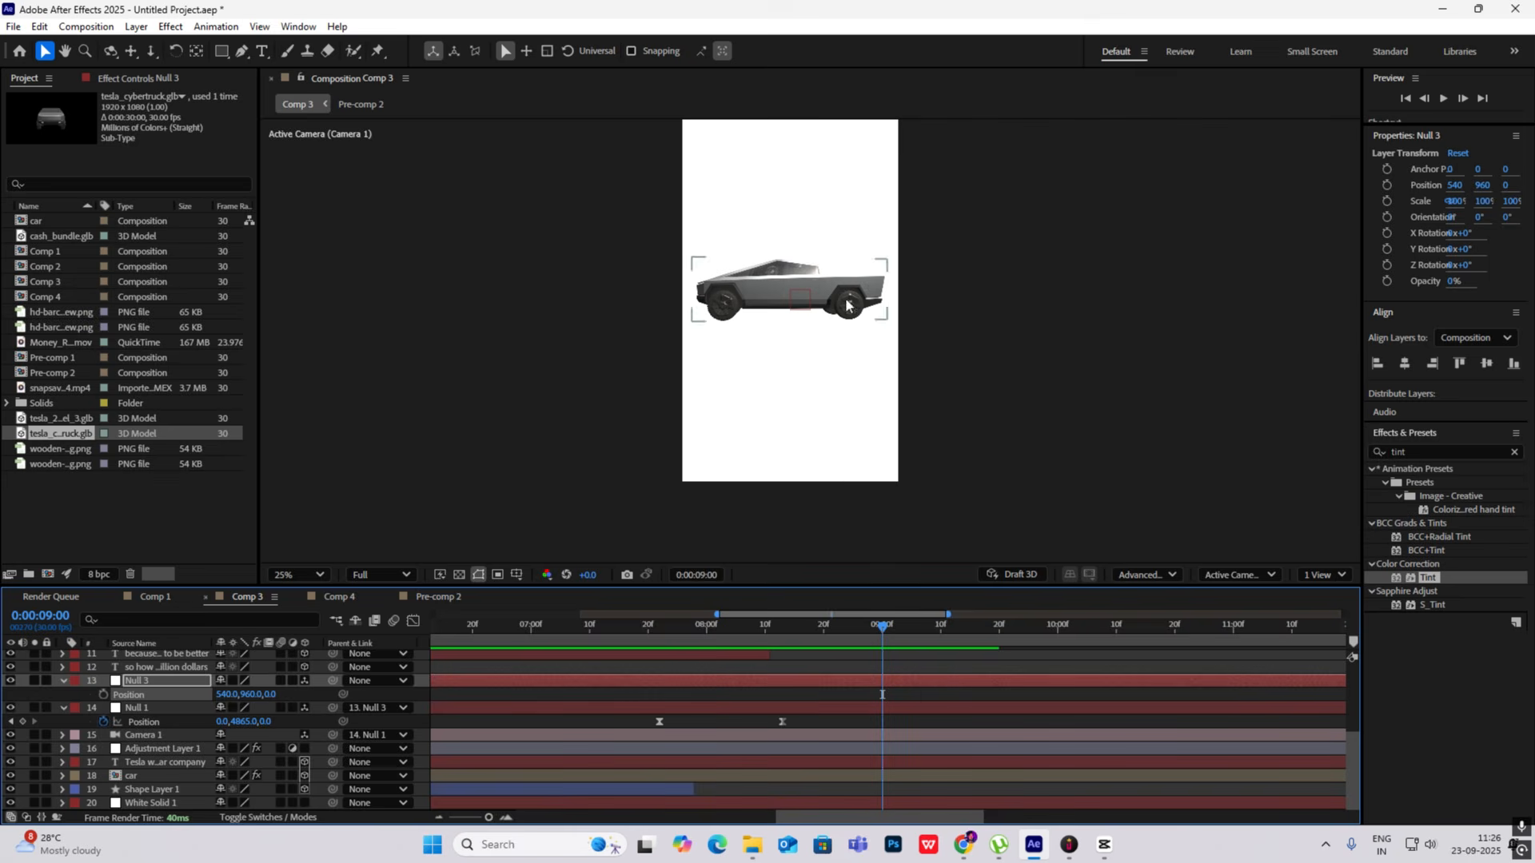
{"action": "left_click_drag", "start_coordinate": [882, 633], "coordinate": [817, 681]}
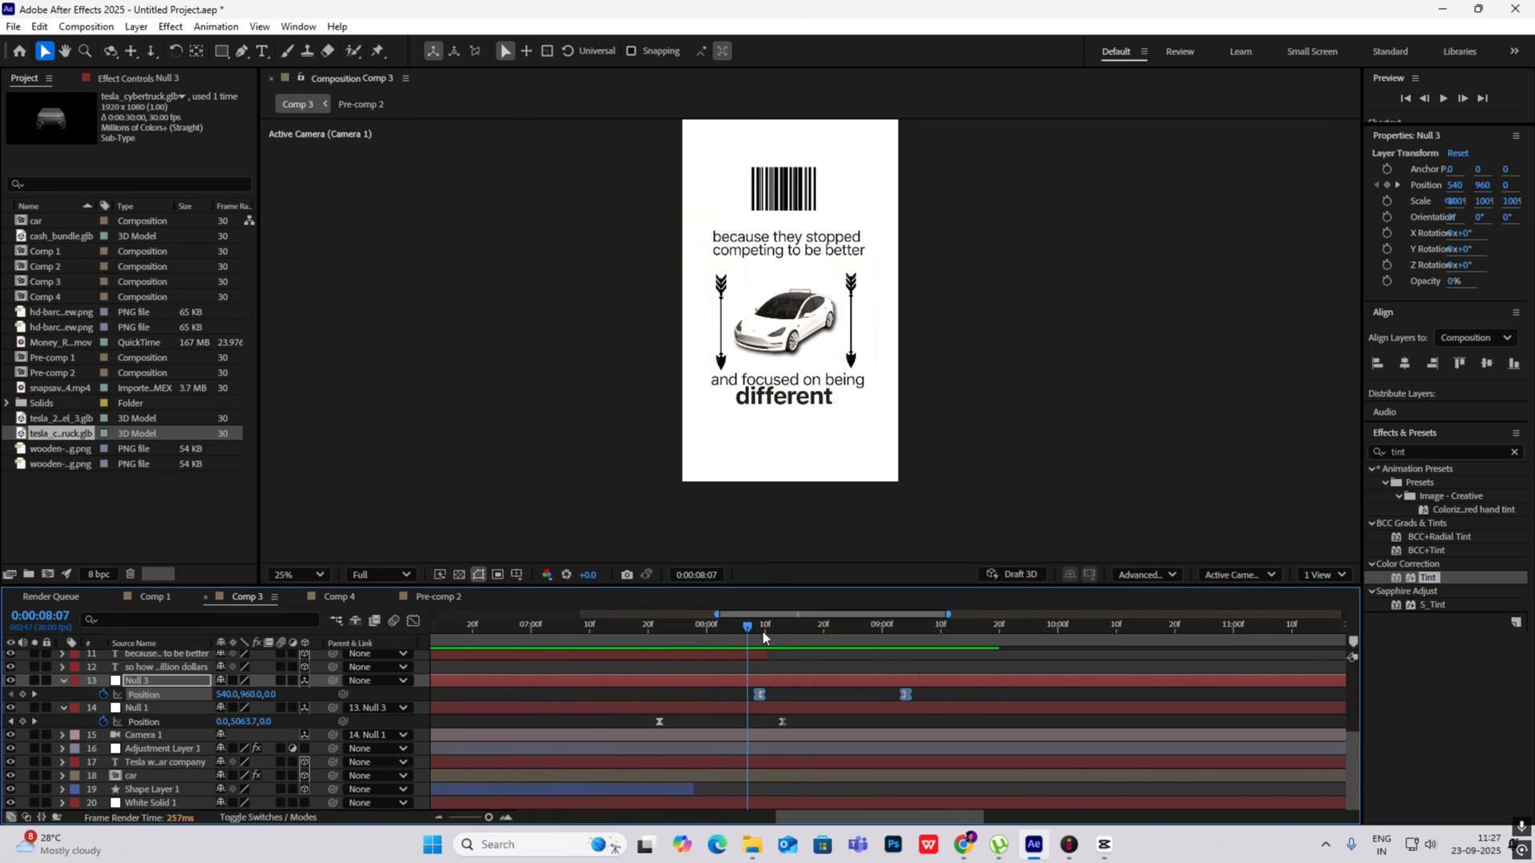
- Preview the Cybertruck transition from 0:00:07:20 with Null 3's Position keyframes restored, and move the playhead to 0:00:09:14
{"action": "left_click_drag", "start_coordinate": [763, 630], "coordinate": [649, 629]}
{"action": "key", "text": "space"}
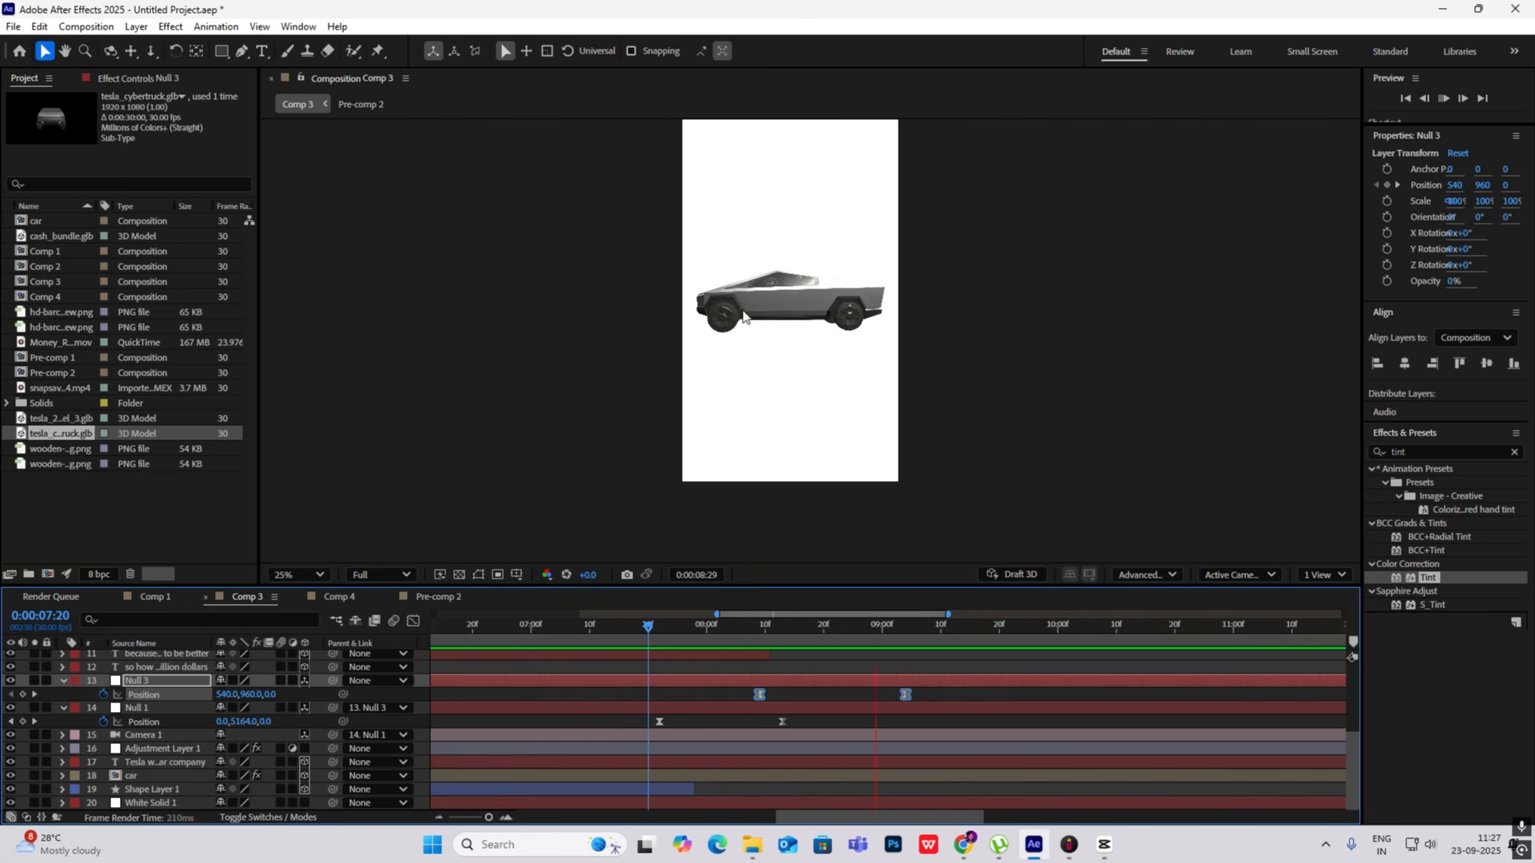
{"action": "left_click_drag", "start_coordinate": [944, 628], "coordinate": [956, 685]}
{"action": "scroll", "coordinate": [955, 684], "scroll_direction": "up", "scroll_amount": 1}
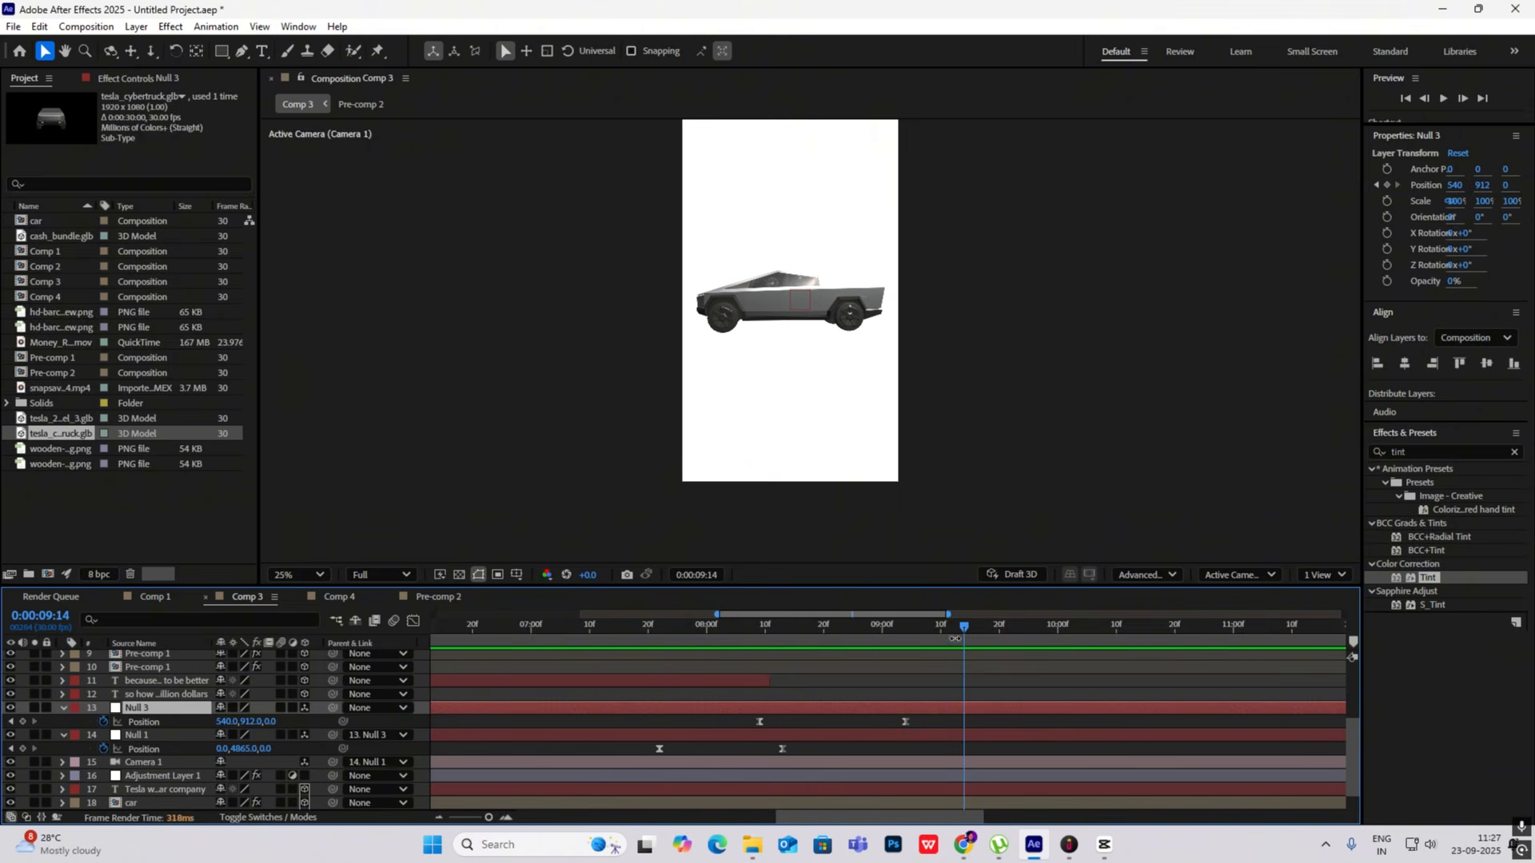